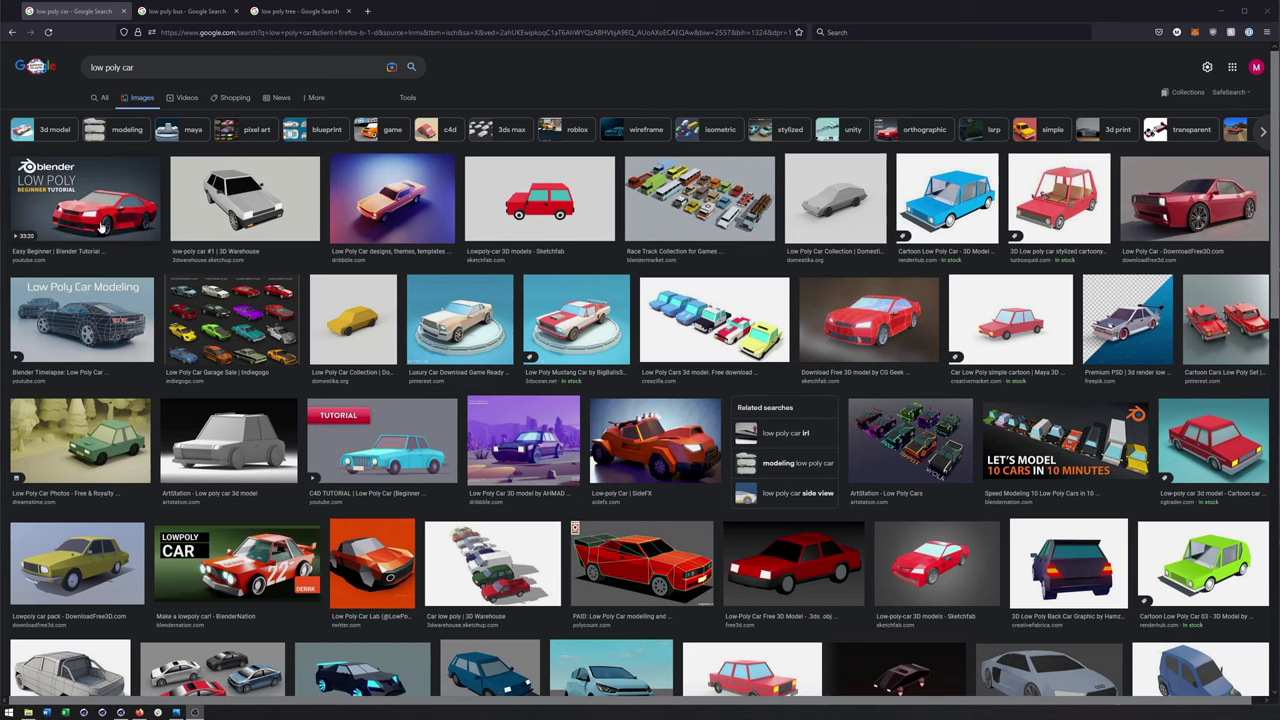
Preview several low poly car reference images from the search results, comparing sports cars, simple cartoon cars and vehicle collections
{"action": "left_click", "coordinate": [101, 228]}
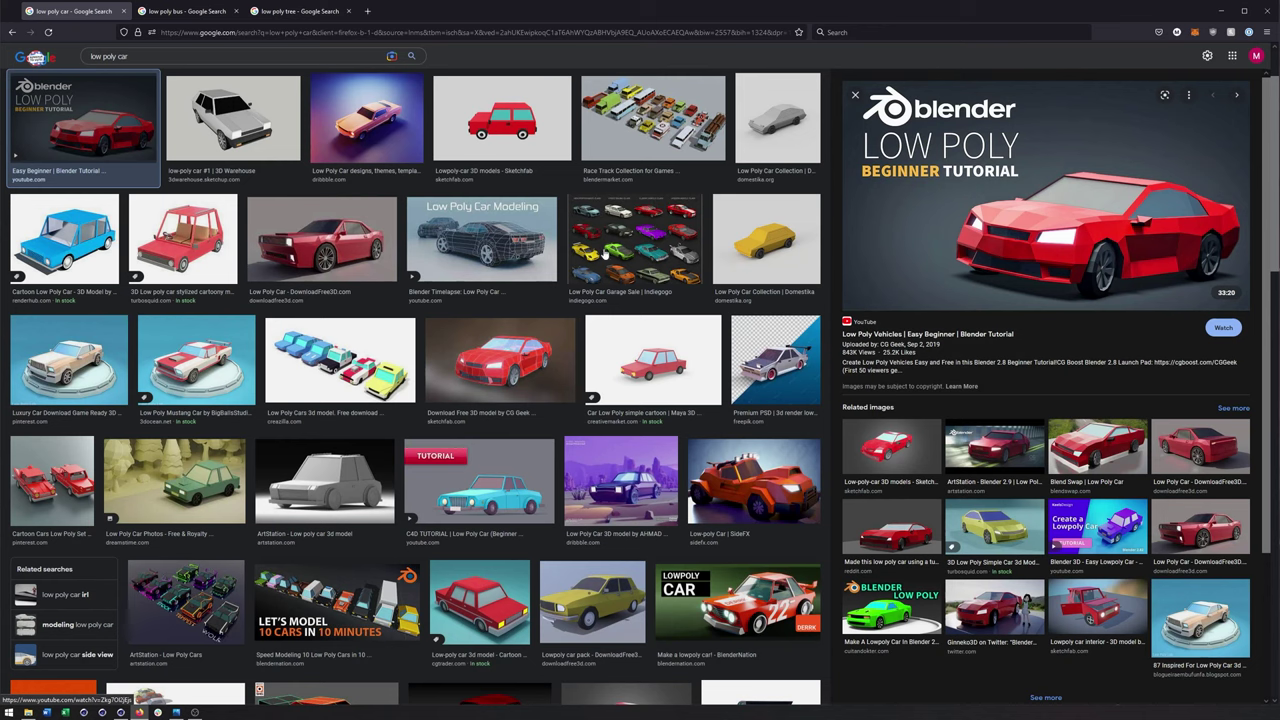
{"action": "left_click", "coordinate": [360, 240]}
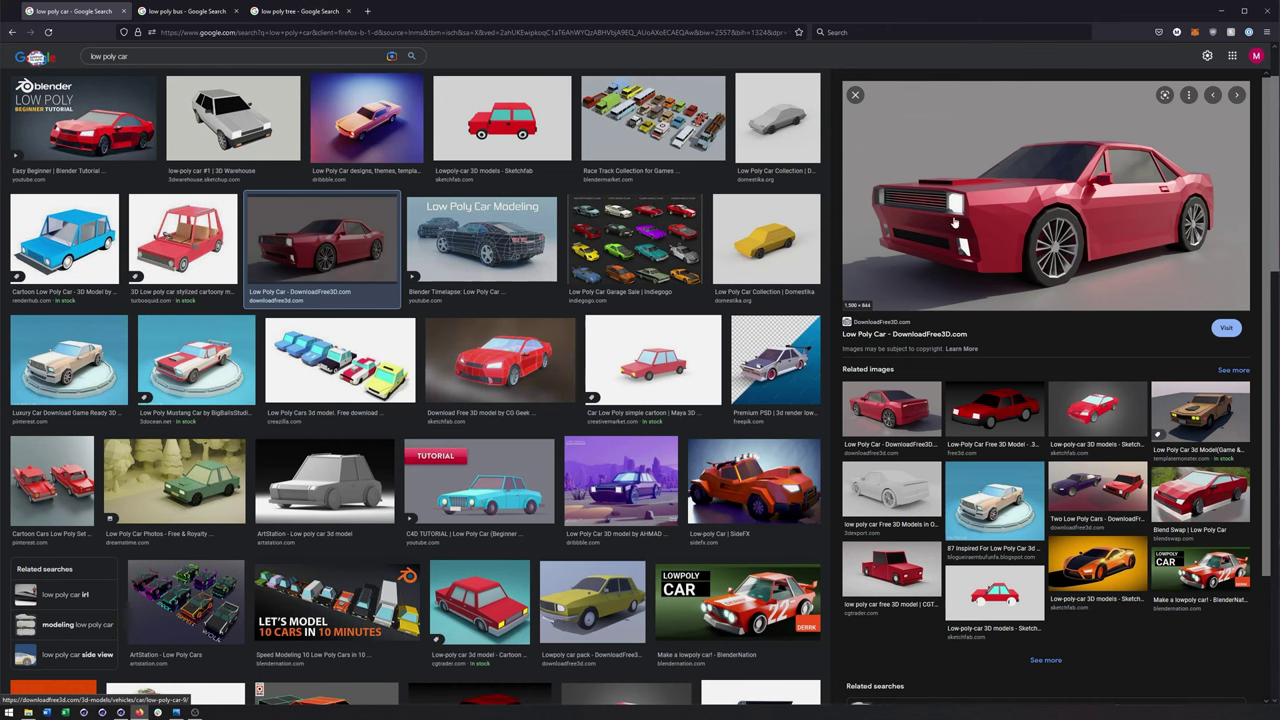
{"action": "left_click", "coordinate": [688, 407]}
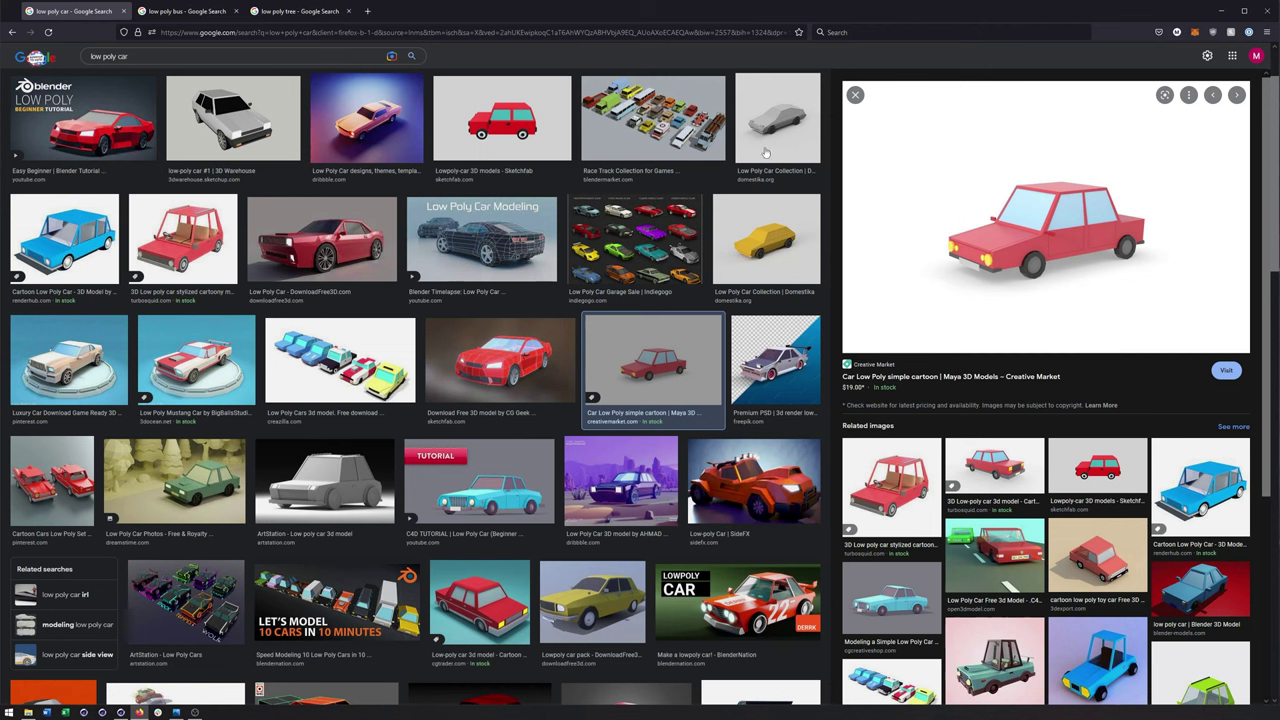
{"action": "left_click", "coordinate": [653, 118]}
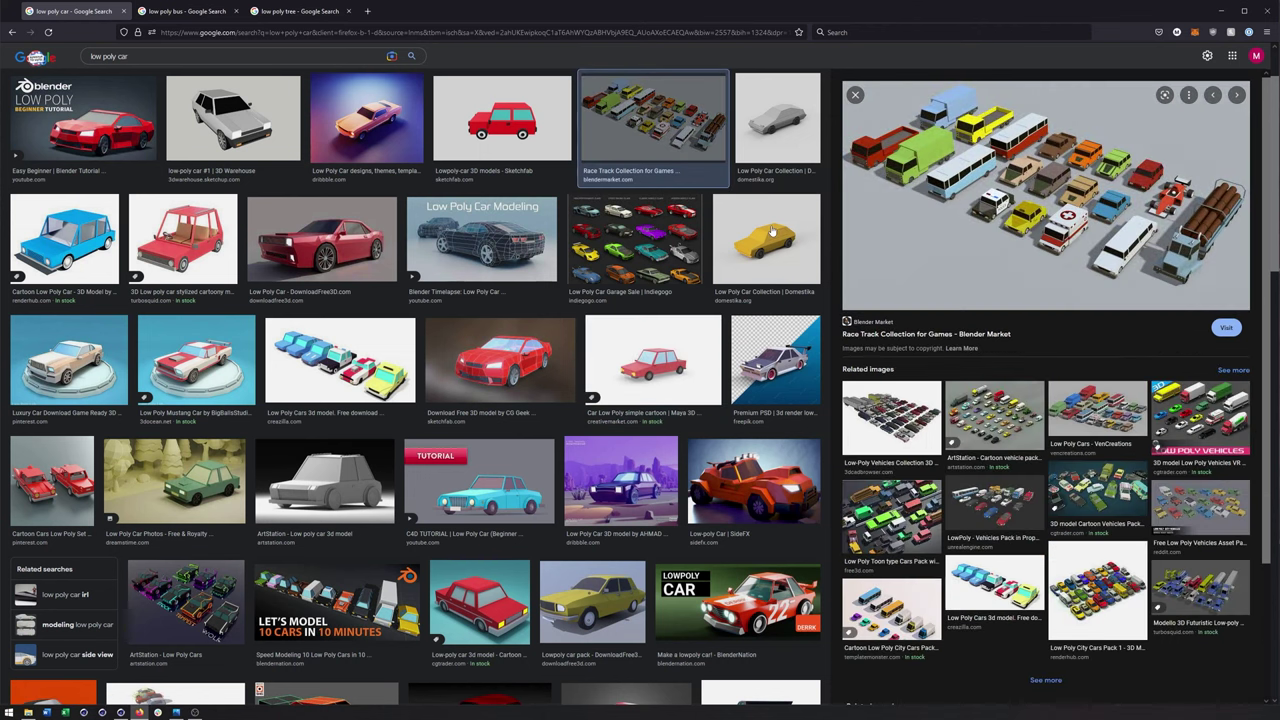
{"action": "left_click", "coordinate": [771, 232]}
{"action": "left_click", "coordinate": [631, 241]}
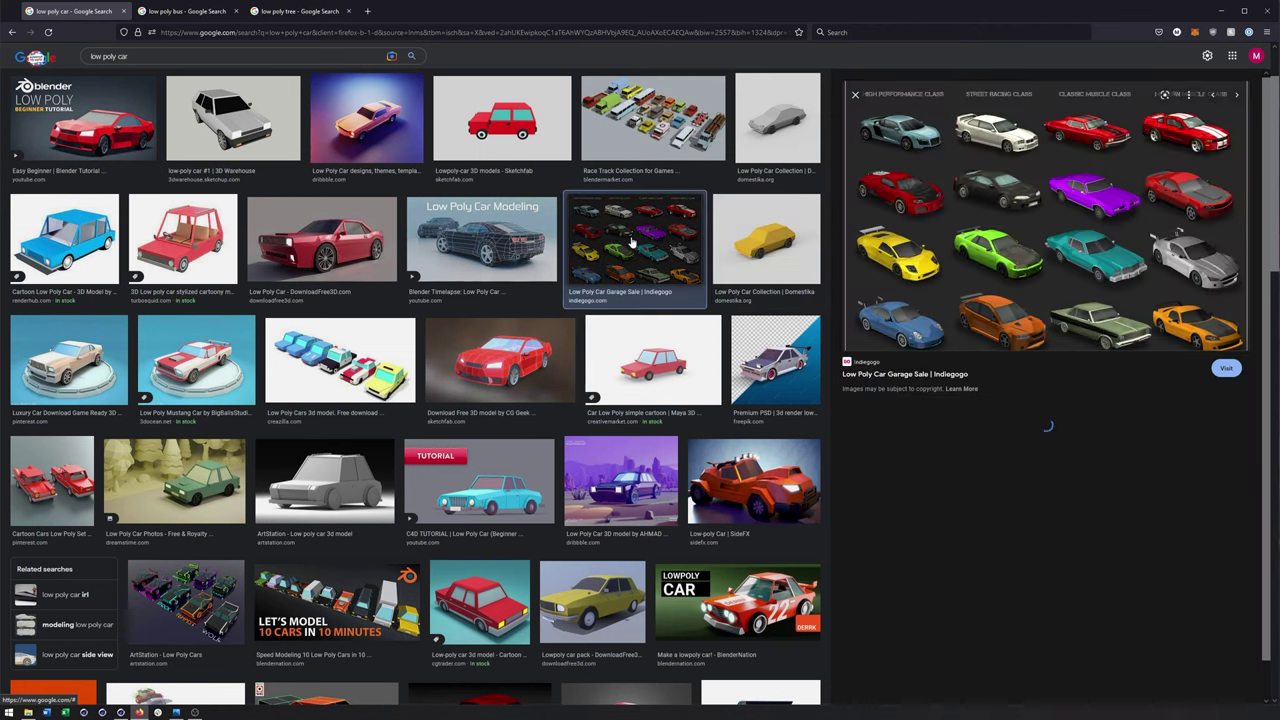
{"action": "left_click", "coordinate": [349, 263]}
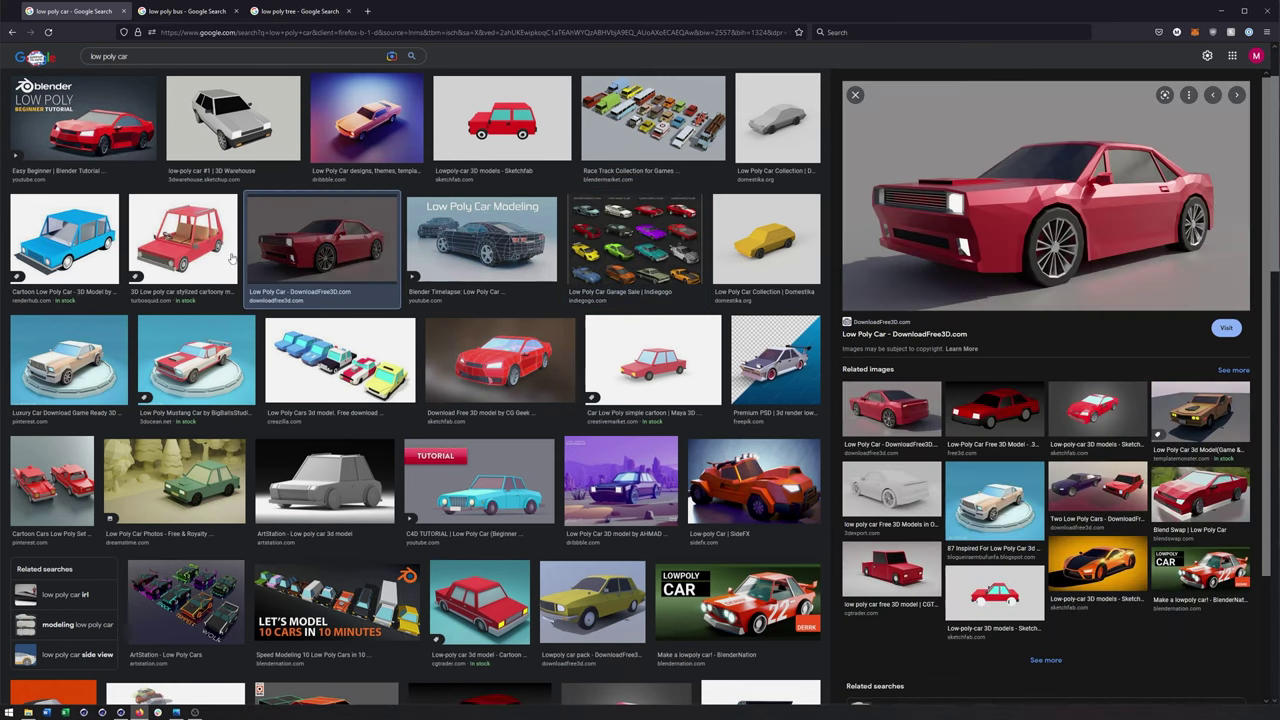
{"action": "left_click", "coordinate": [183, 240]}
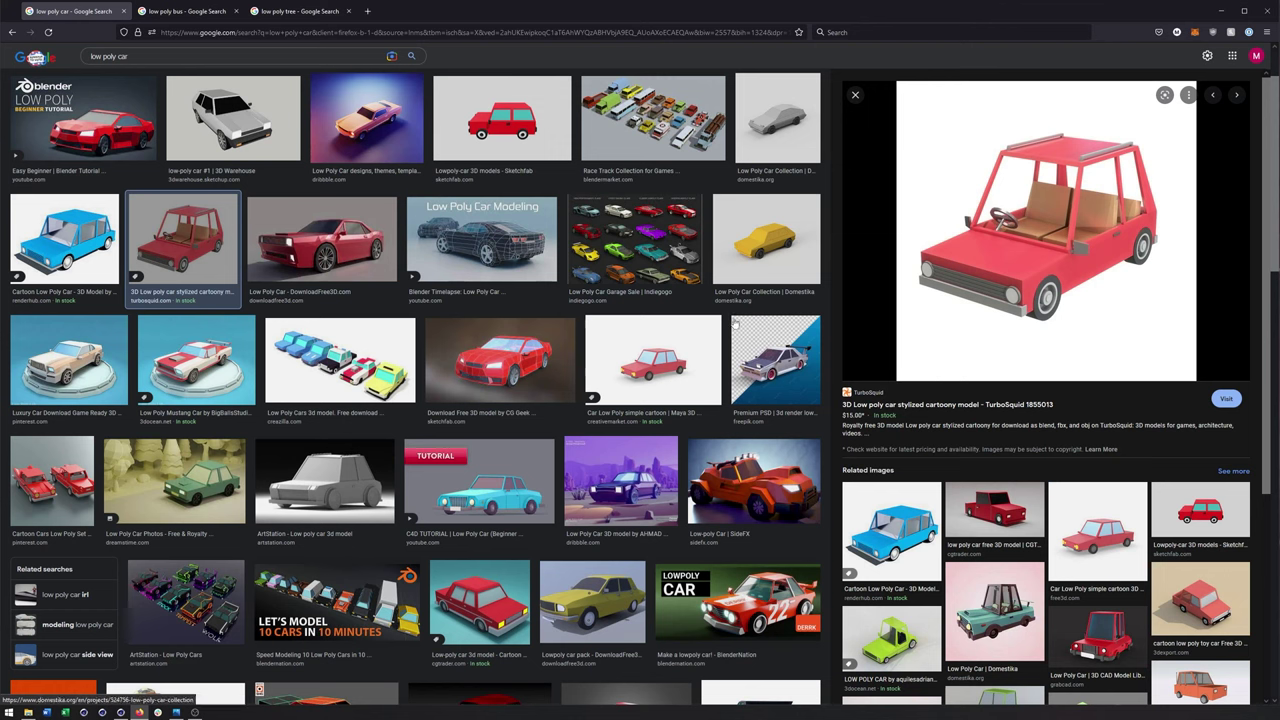
{"action": "left_click", "coordinate": [650, 362]}
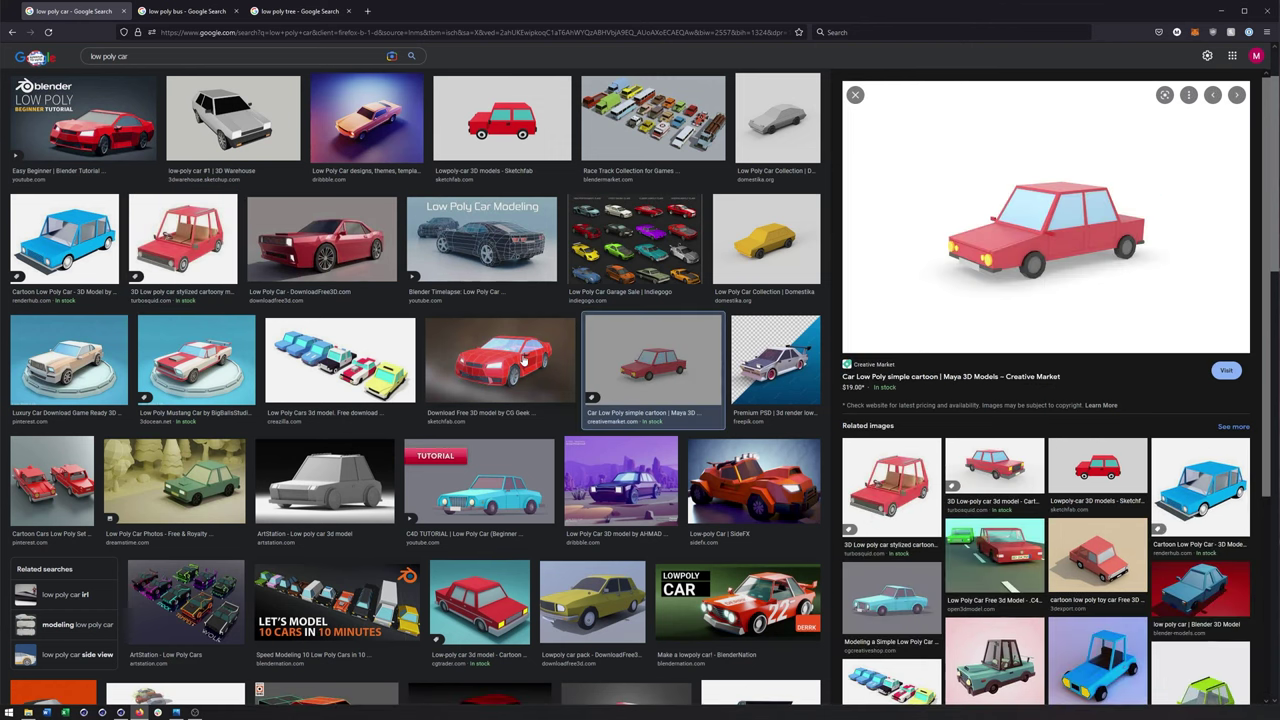
{"action": "left_click", "coordinate": [522, 360]}
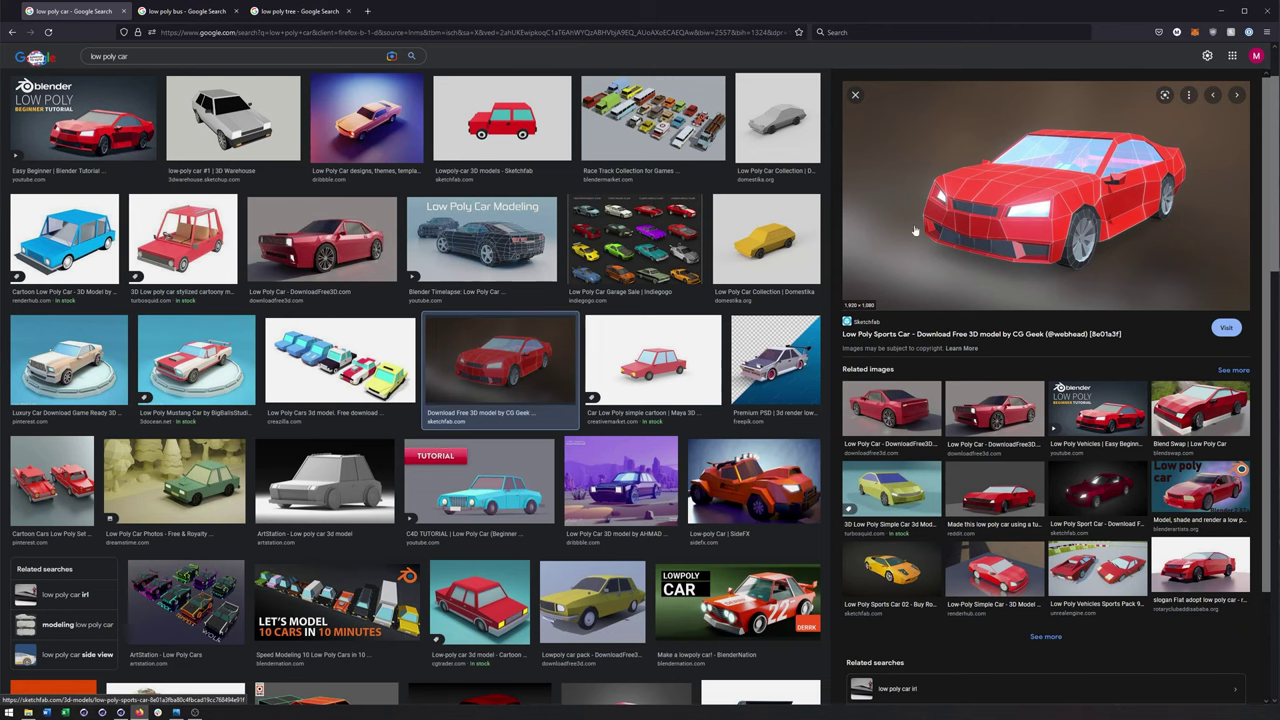
{"action": "left_click", "coordinate": [305, 370]}
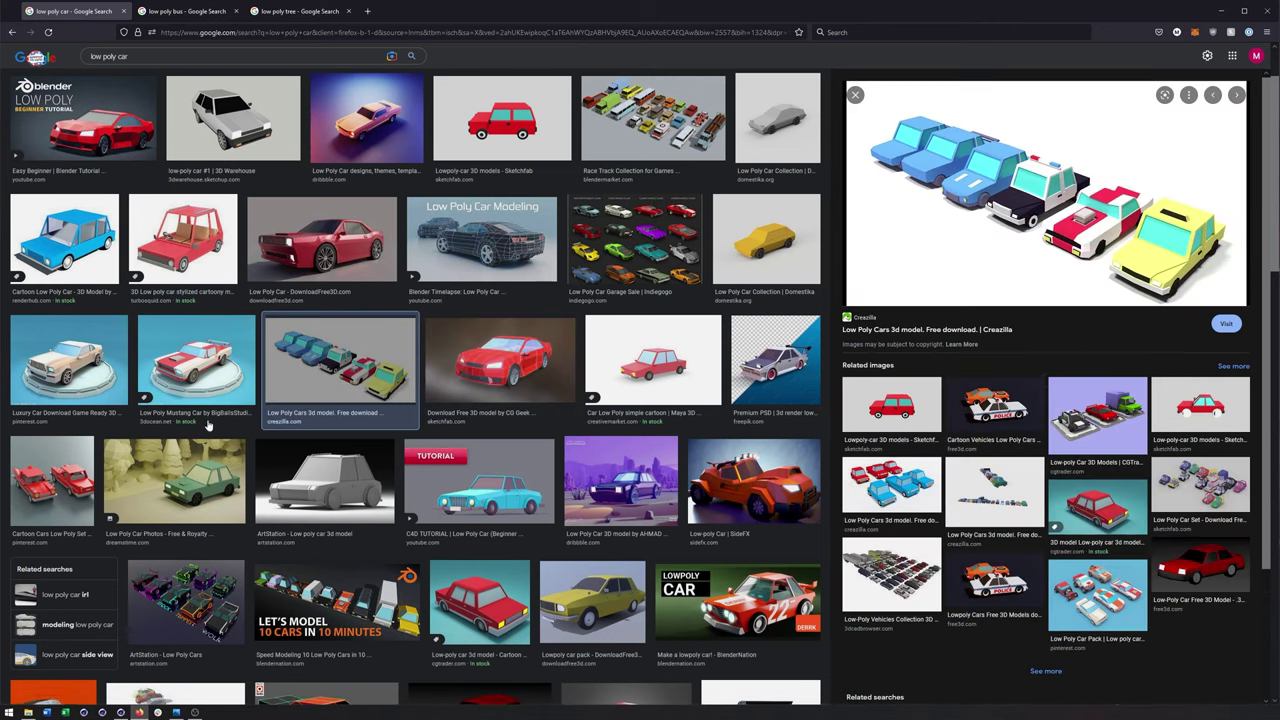
Switch to Cinema 4D and add a cube primitive to the empty scene
{"action": "left_click", "coordinate": [120, 712]}
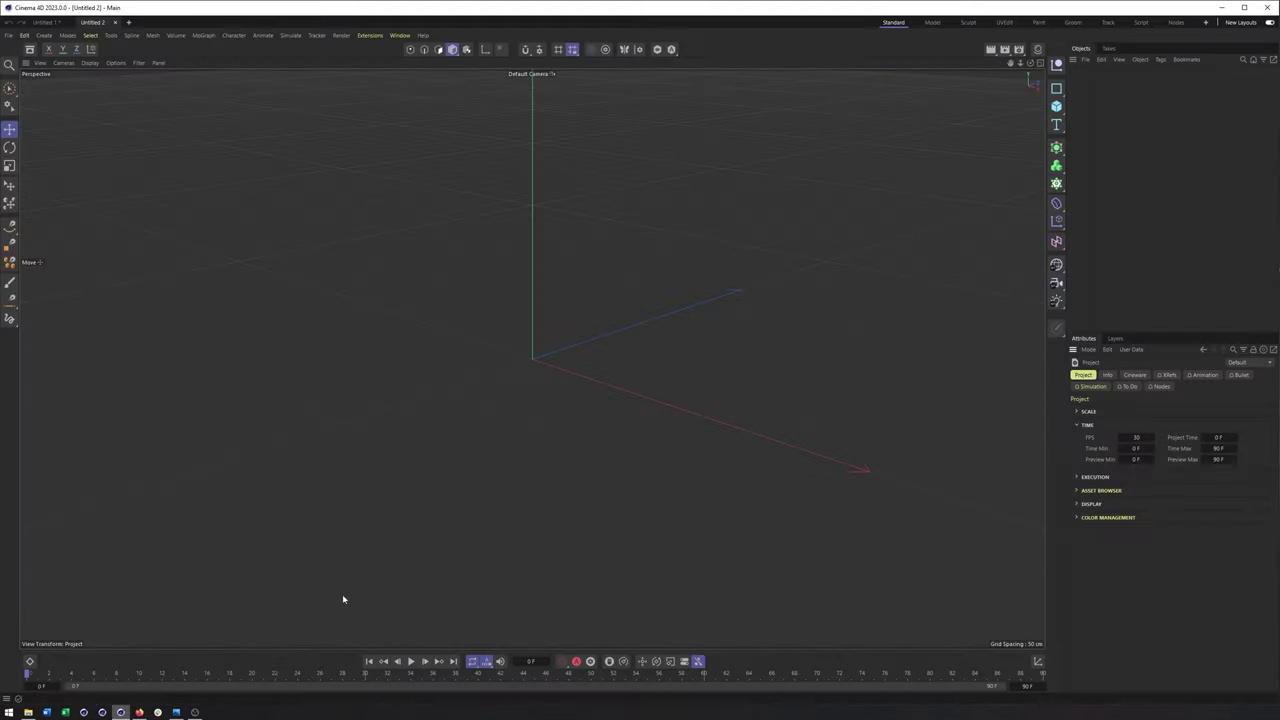
{"action": "left_click", "coordinate": [1057, 107]}
{"action": "left_click", "coordinate": [1094, 127]}
Resize the cube into a flat car-body block about 144 cm long, 37 cm high and 90 cm deep
{"action": "middle_click_drag", "start_coordinate": [594, 362], "coordinate": [674, 346], "text": "alt"}
{"action": "left_click_drag", "start_coordinate": [613, 248], "coordinate": [686, 363]}
{"action": "left_click_drag", "start_coordinate": [620, 316], "coordinate": [658, 360]}
{"action": "scroll", "coordinate": [624, 305], "scroll_direction": "up", "scroll_amount": 4}
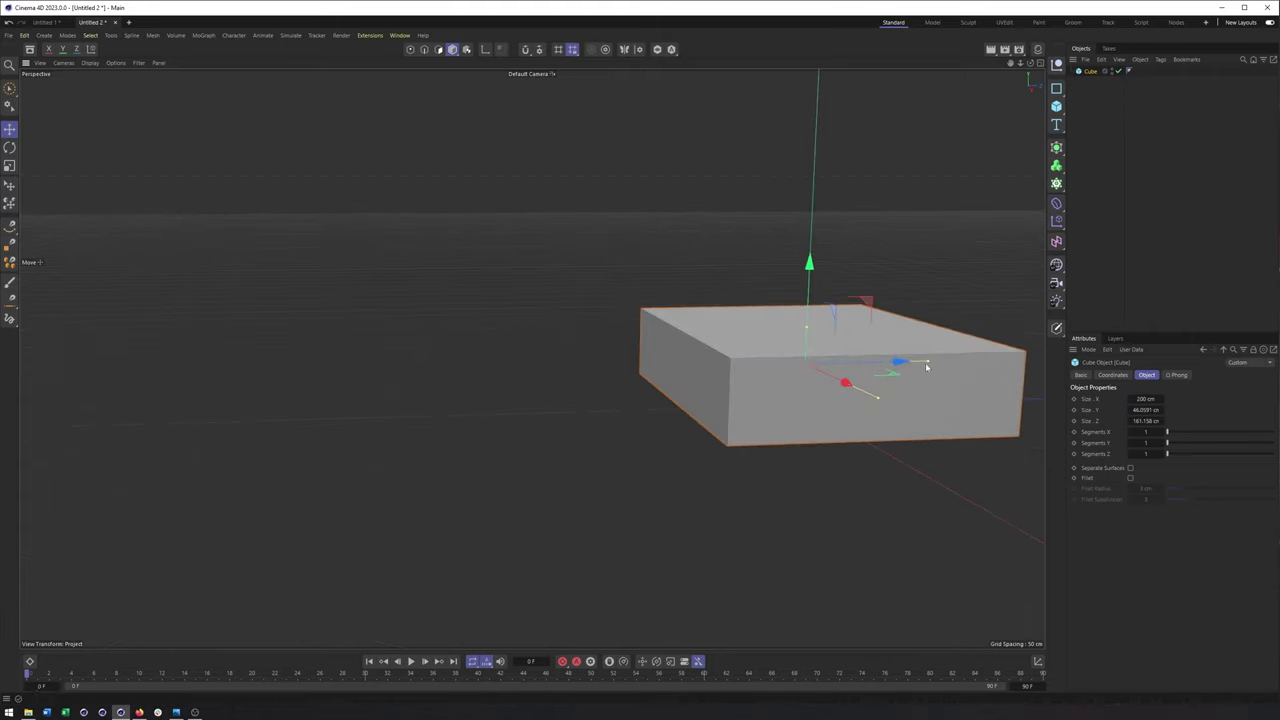
{"action": "left_click_drag", "start_coordinate": [928, 361], "coordinate": [899, 363]}
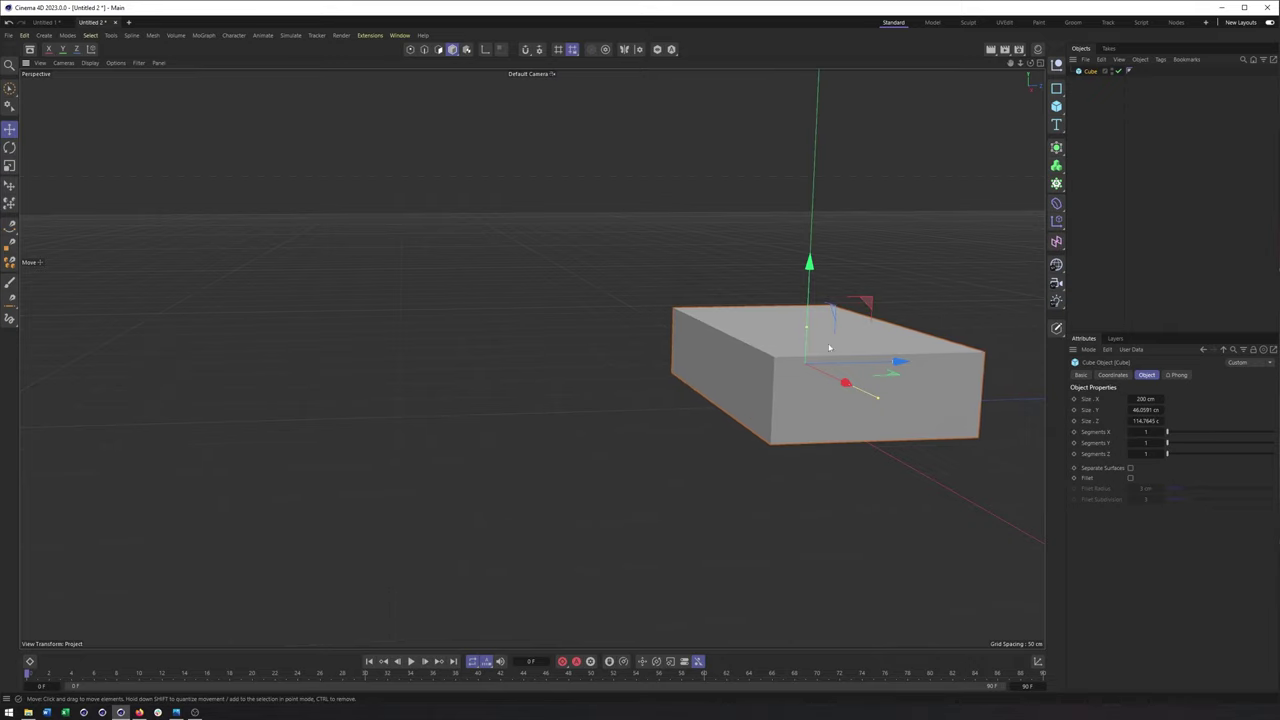
{"action": "left_click_drag", "start_coordinate": [808, 325], "coordinate": [809, 338]}
{"action": "left_click_drag", "start_coordinate": [893, 365], "coordinate": [754, 396]}
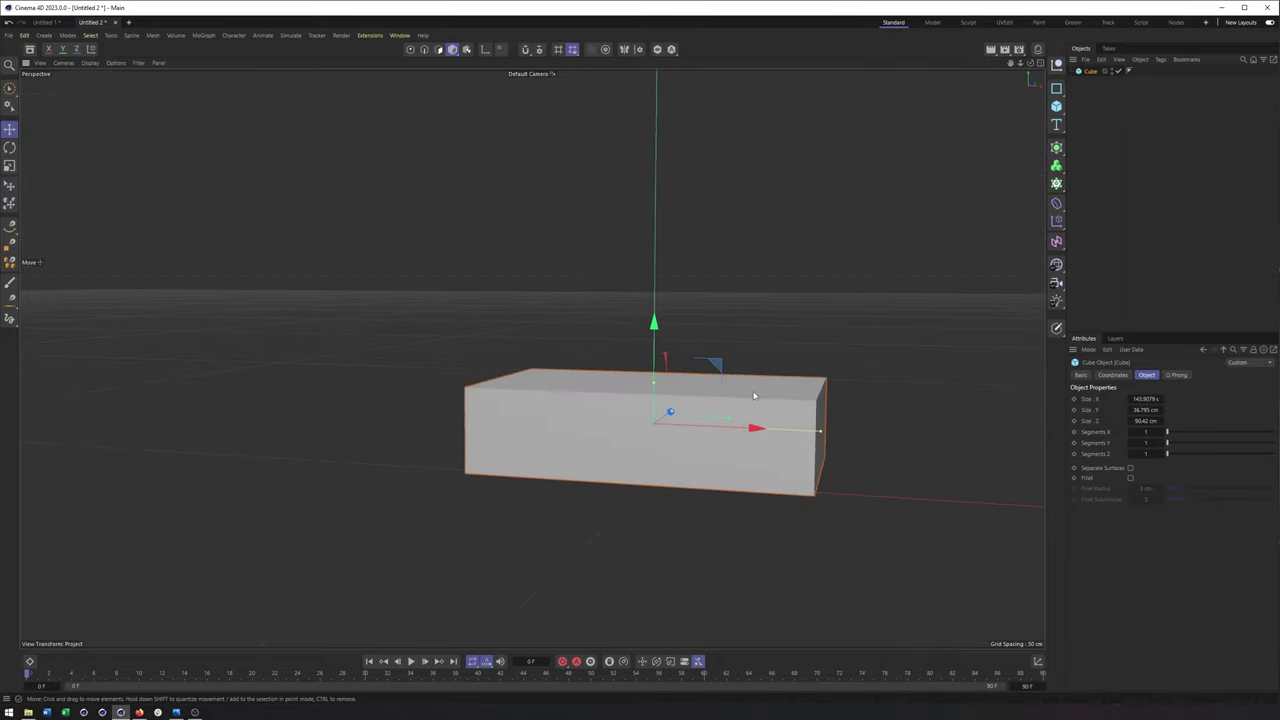
Make the block editable and divide it lengthwise into three equal sections with two evenly spaced loop cuts
{"action": "left_click_drag", "start_coordinate": [662, 385], "coordinate": [725, 350], "text": "alt"}
{"action": "key", "text": "c"}
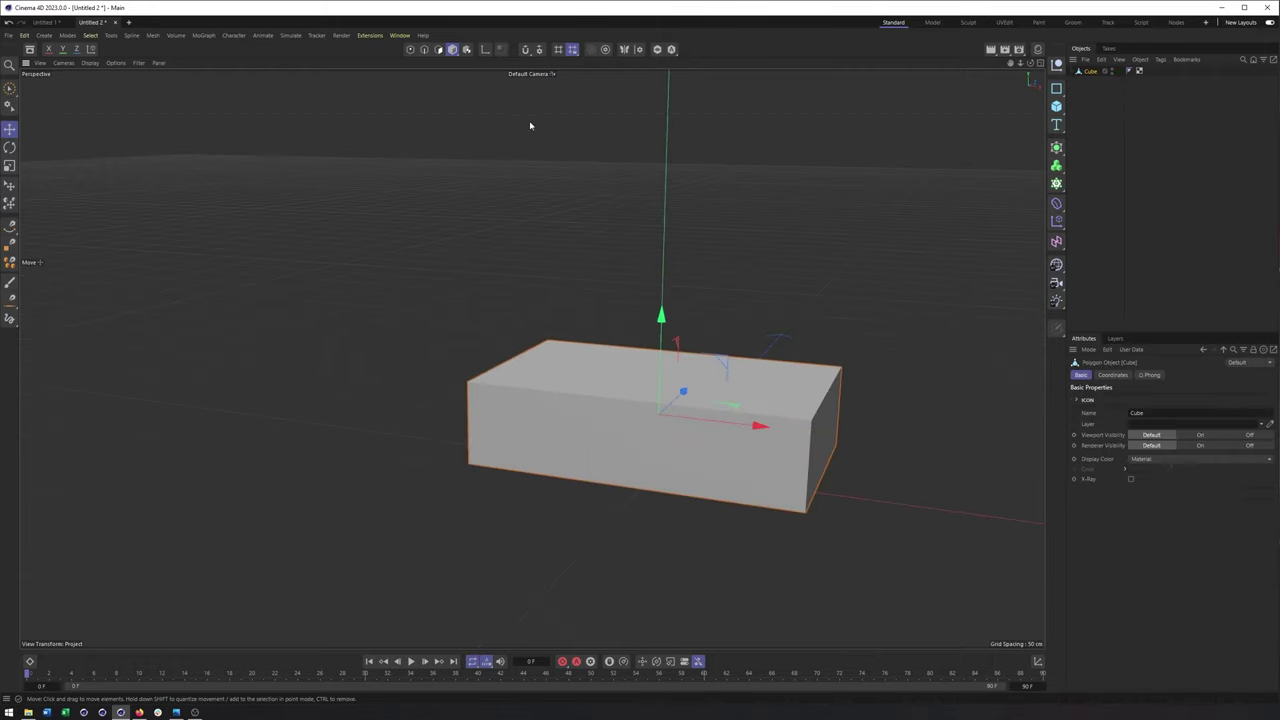
{"action": "left_click", "coordinate": [424, 49]}
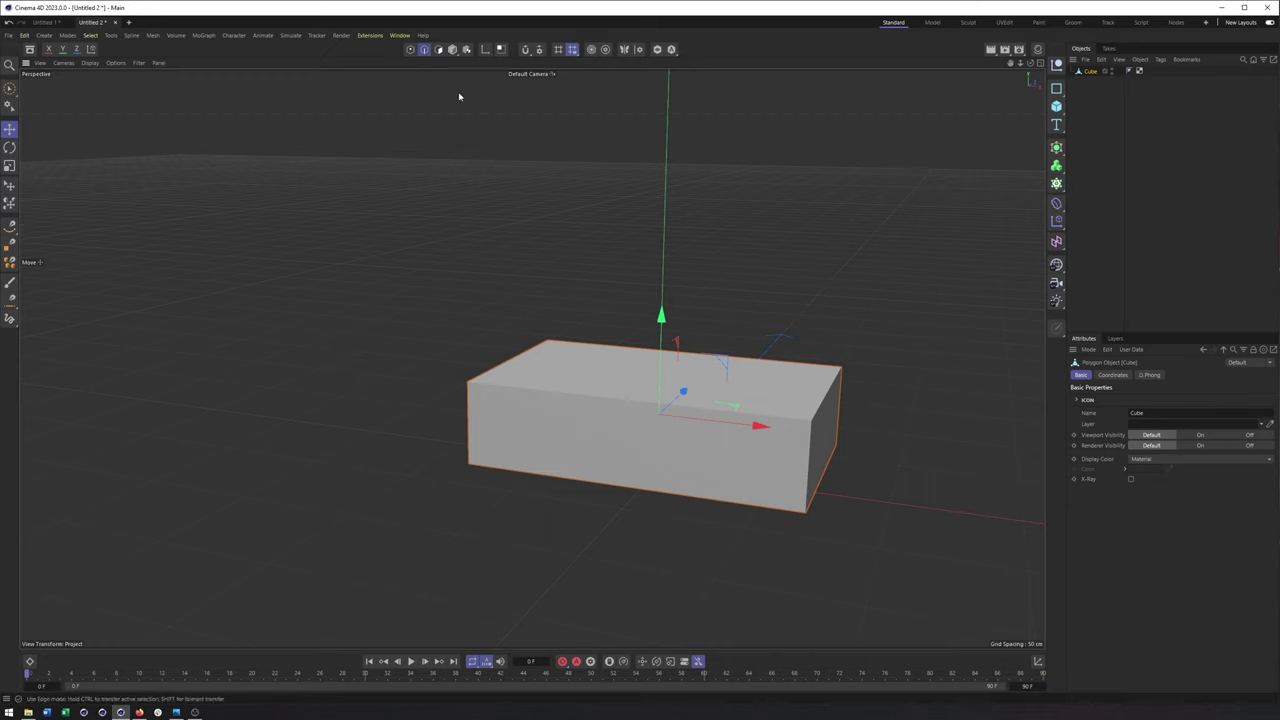
{"action": "right_click", "coordinate": [690, 420]}
{"action": "left_click", "coordinate": [760, 453]}
{"action": "left_click", "coordinate": [614, 420]}
{"action": "left_click", "coordinate": [723, 95]}
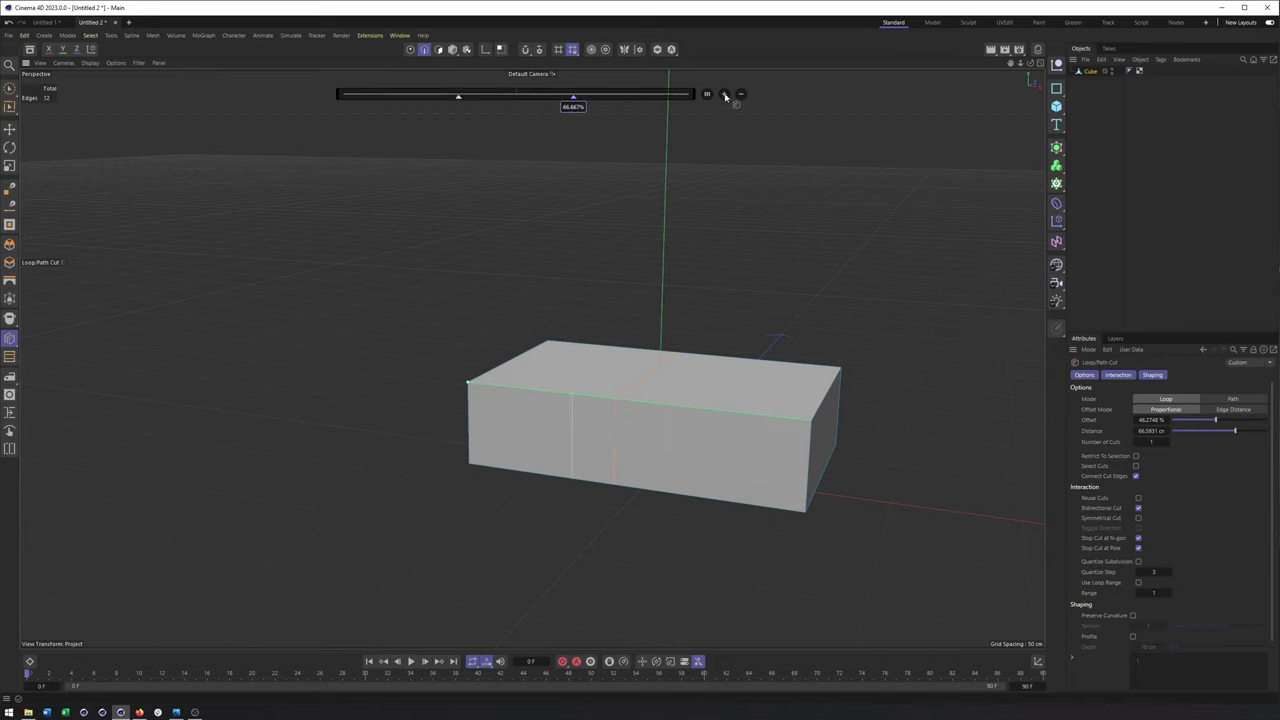
{"action": "left_click_drag", "start_coordinate": [681, 381], "coordinate": [696, 379], "text": "alt"}
{"action": "key", "text": "space"}
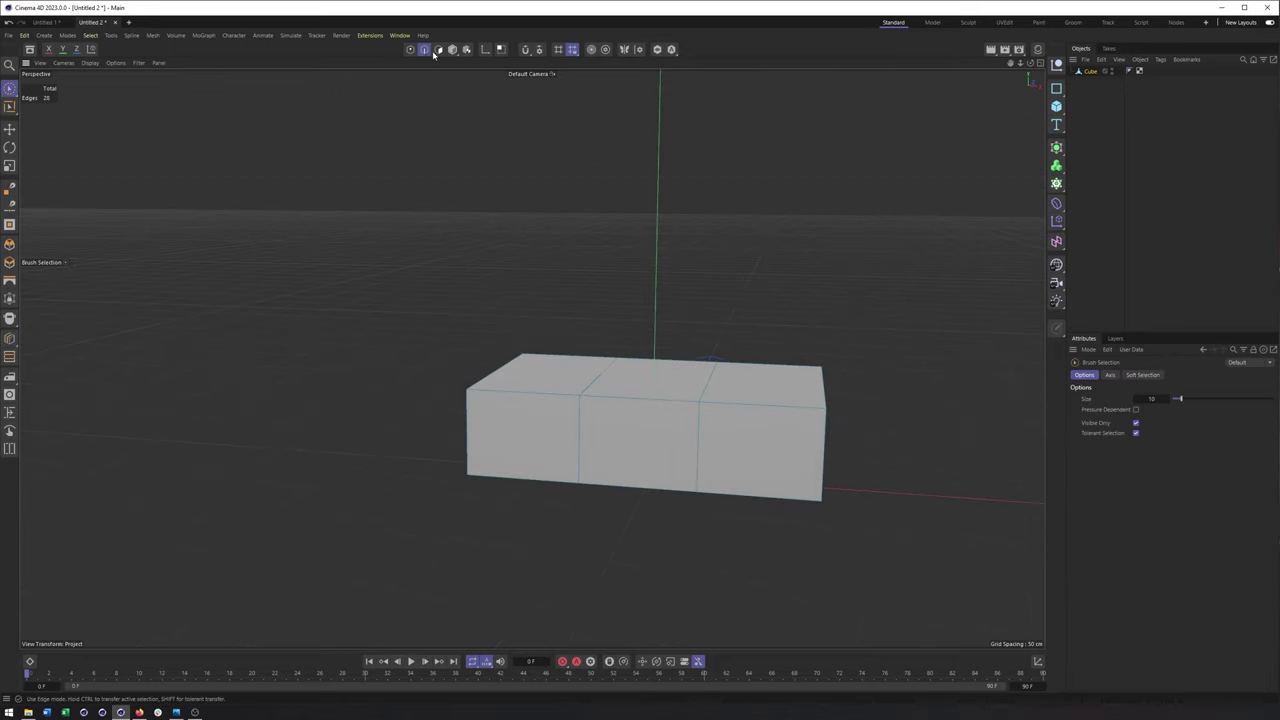
Extrude the block's middle top polygon upward about 28.3 cm to form the cabin
{"action": "left_click", "coordinate": [438, 49]}
{"action": "left_click", "coordinate": [652, 376]}
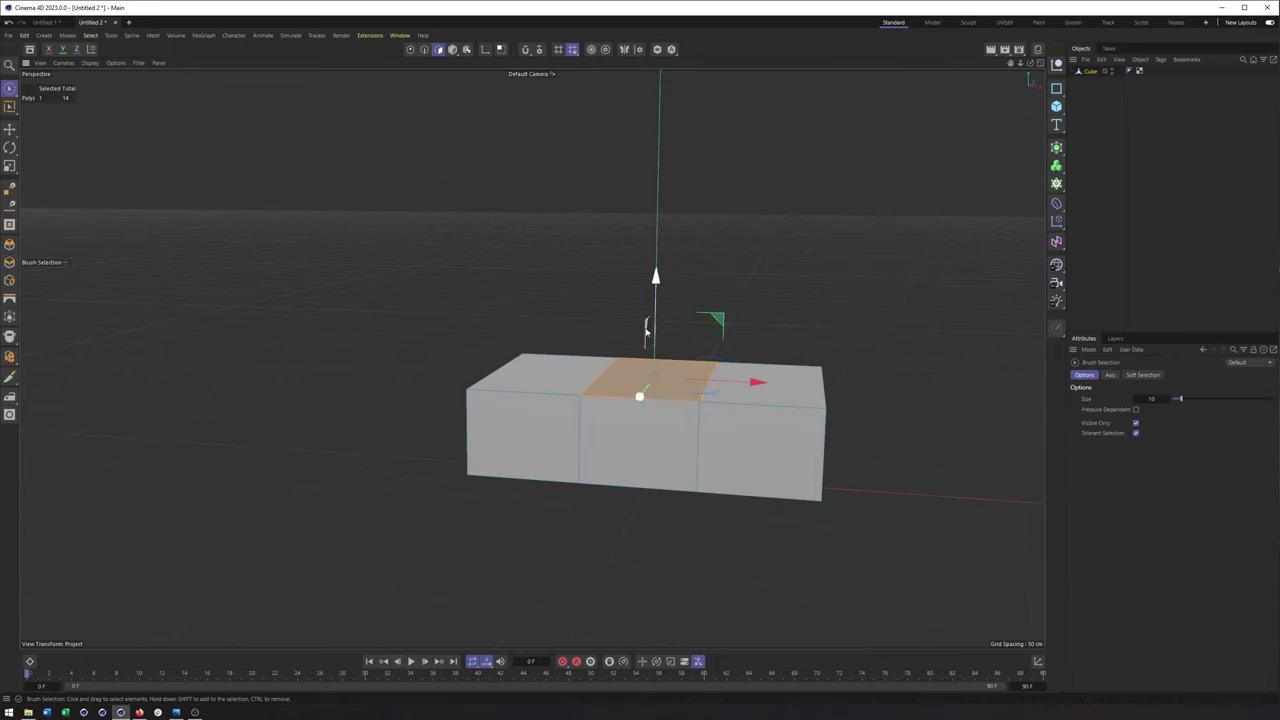
{"action": "right_click", "coordinate": [705, 278]}
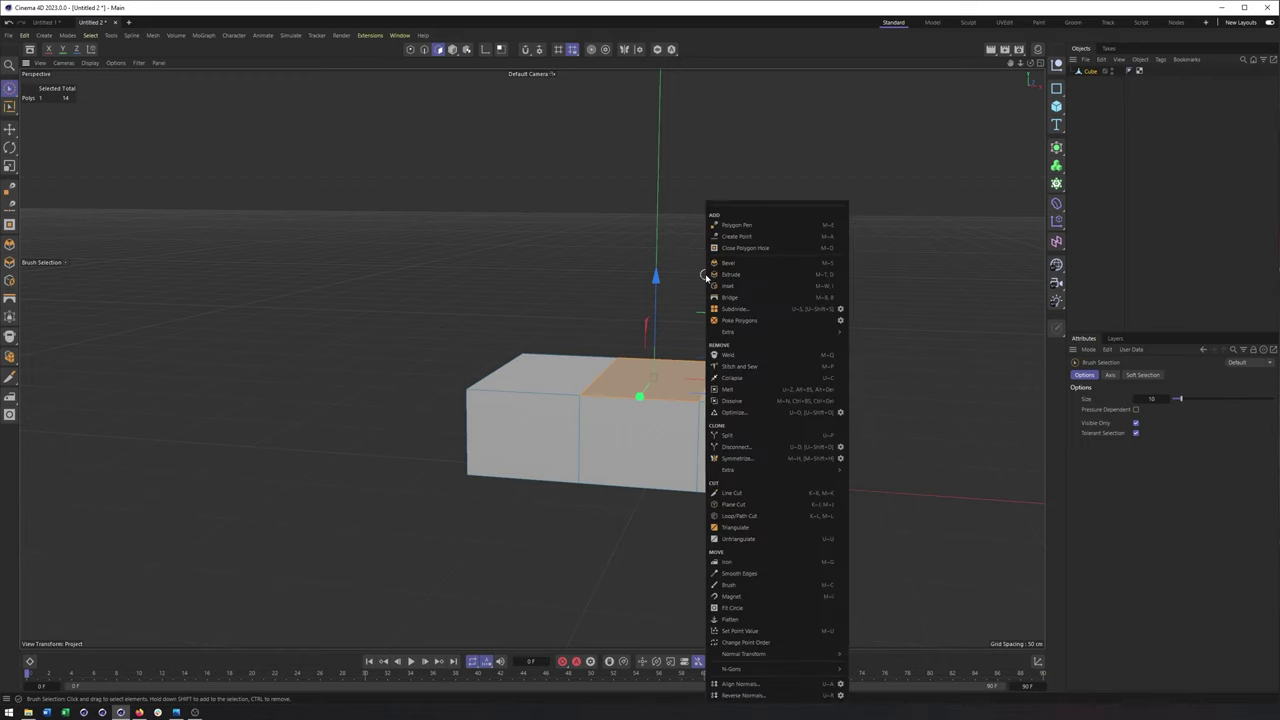
{"action": "left_click", "coordinate": [744, 277]}
{"action": "left_click_drag", "start_coordinate": [744, 278], "coordinate": [844, 278]}
{"action": "left_click_drag", "start_coordinate": [674, 371], "coordinate": [700, 354], "text": "alt"}
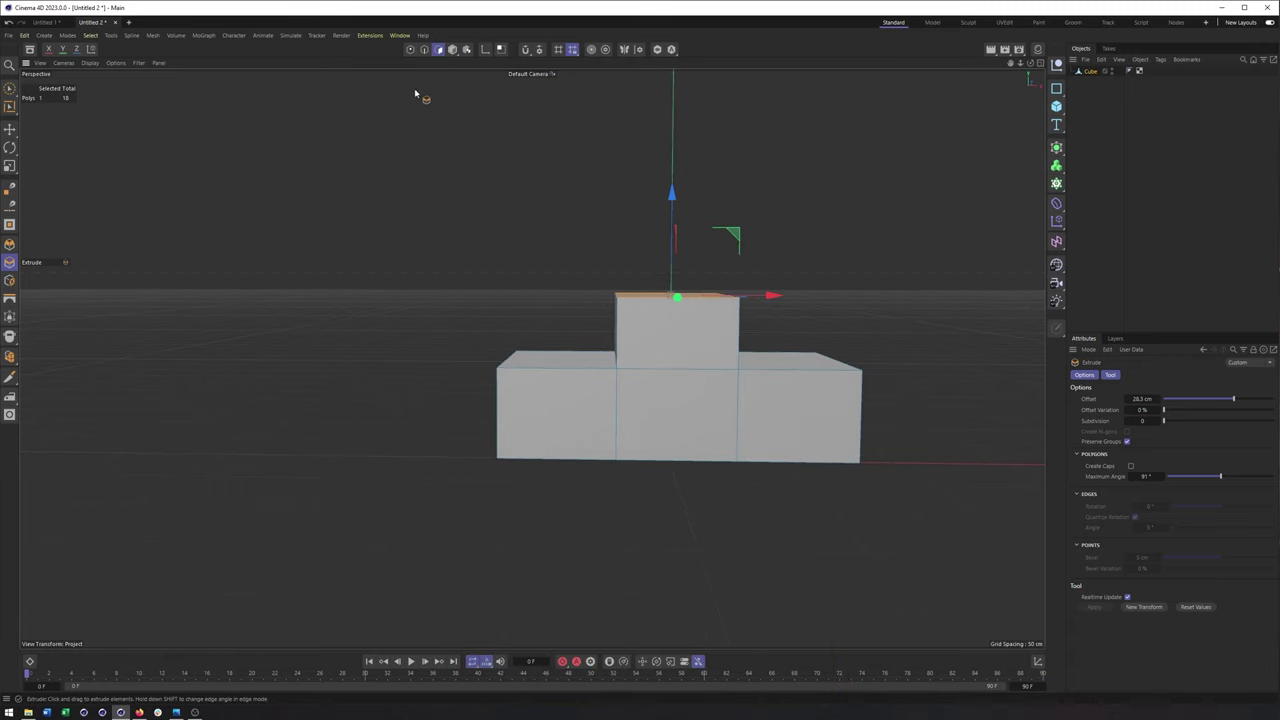
In the front view, scale the middle section's points below the cabin outward along X to slope the cabin's sides
{"action": "key", "text": "F3"}
{"action": "key", "text": "F4"}
{"action": "key", "text": "F5"}
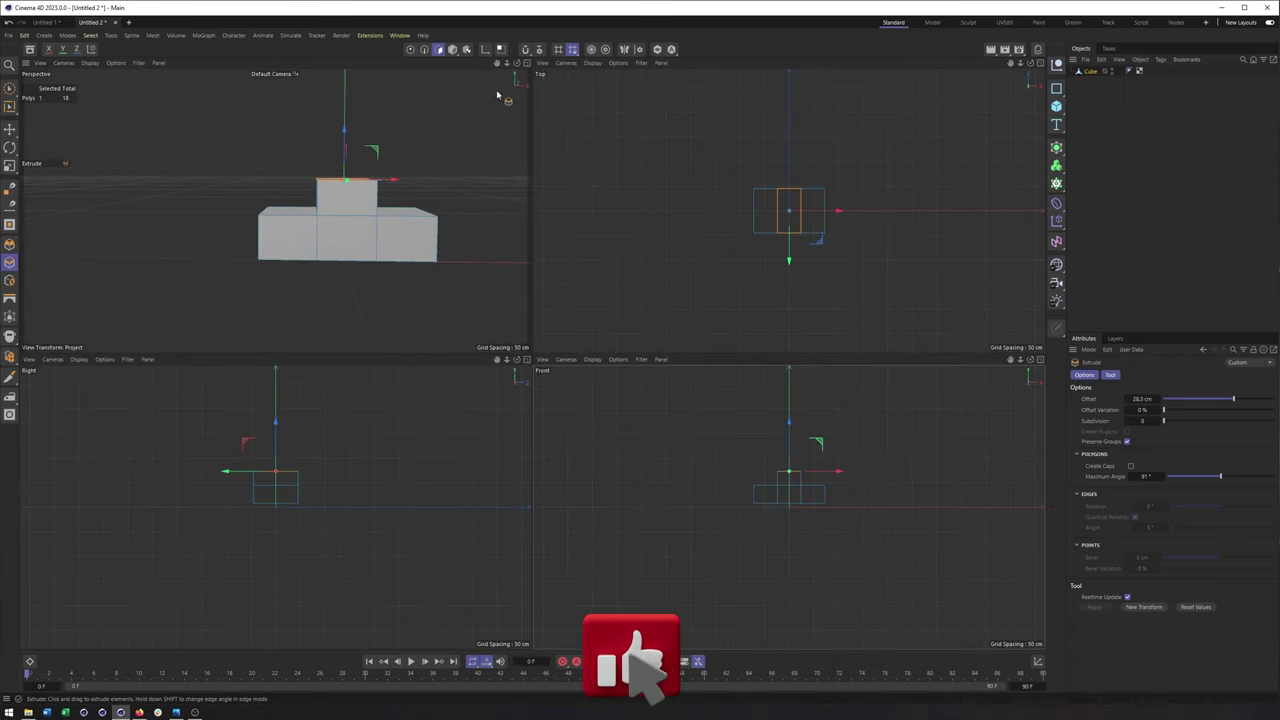
{"action": "key", "text": "F1"}
{"action": "key", "text": "F4"}
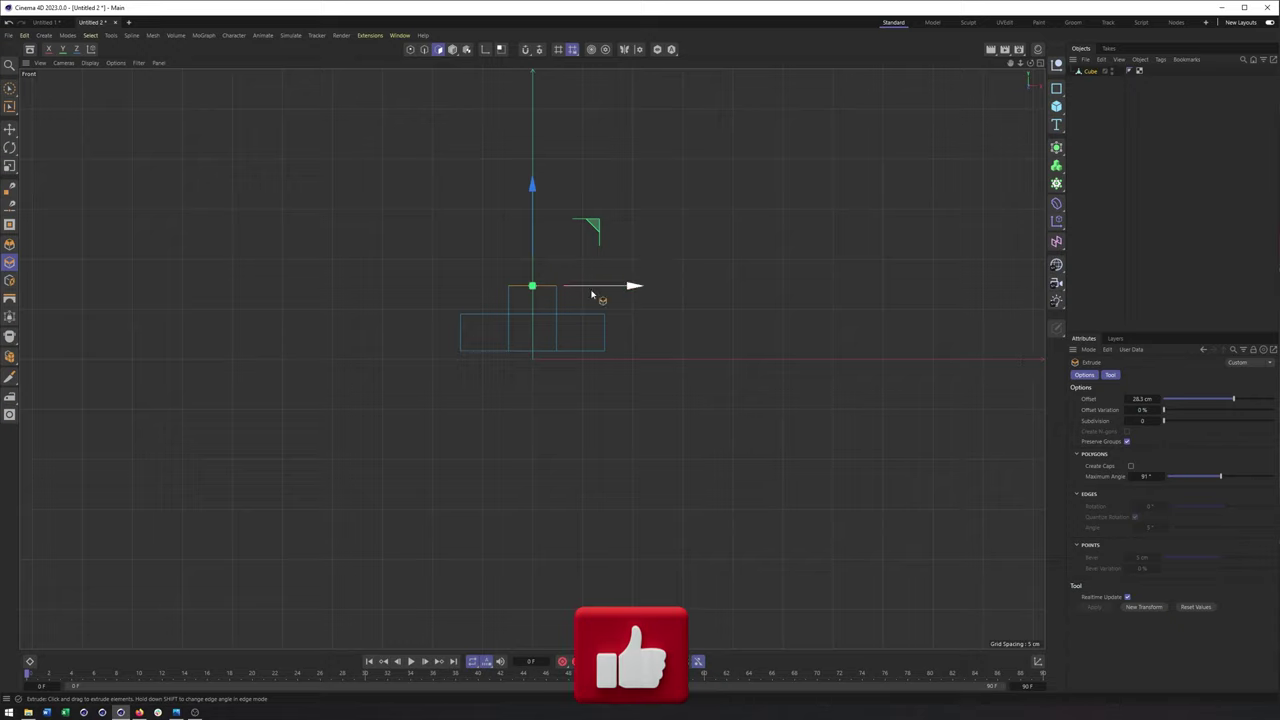
{"action": "left_click", "coordinate": [409, 50]}
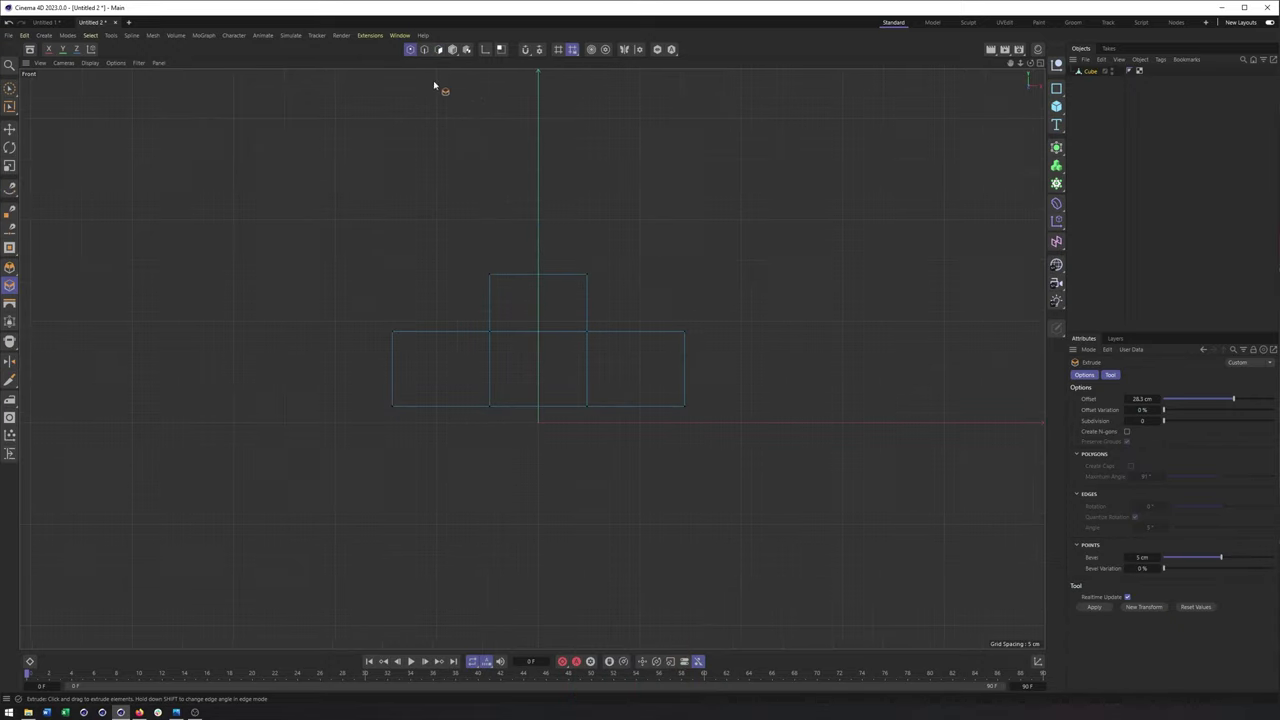
{"action": "left_click_drag", "start_coordinate": [9, 88], "coordinate": [57, 123]}
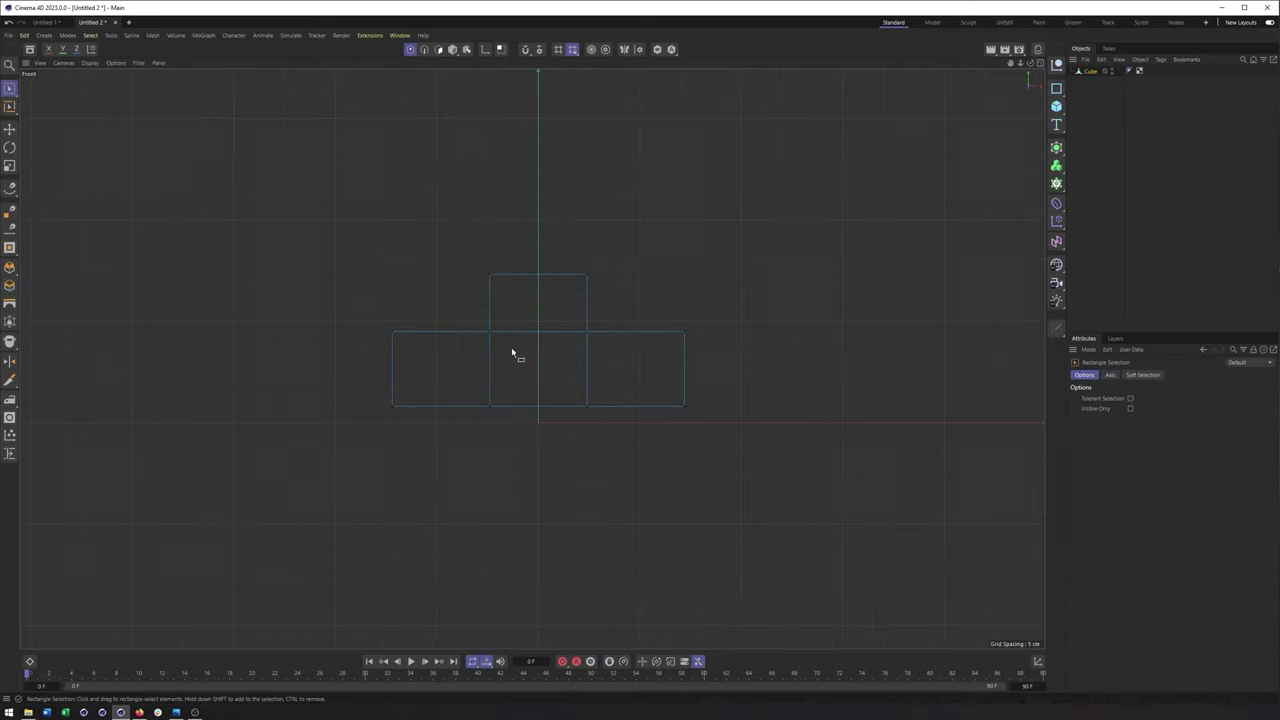
{"action": "left_click_drag", "start_coordinate": [457, 314], "coordinate": [611, 441]}
{"action": "key", "text": "t"}
{"action": "left_click_drag", "start_coordinate": [628, 370], "coordinate": [709, 369]}
{"action": "scroll", "coordinate": [551, 343], "scroll_direction": "up", "scroll_amount": 4}
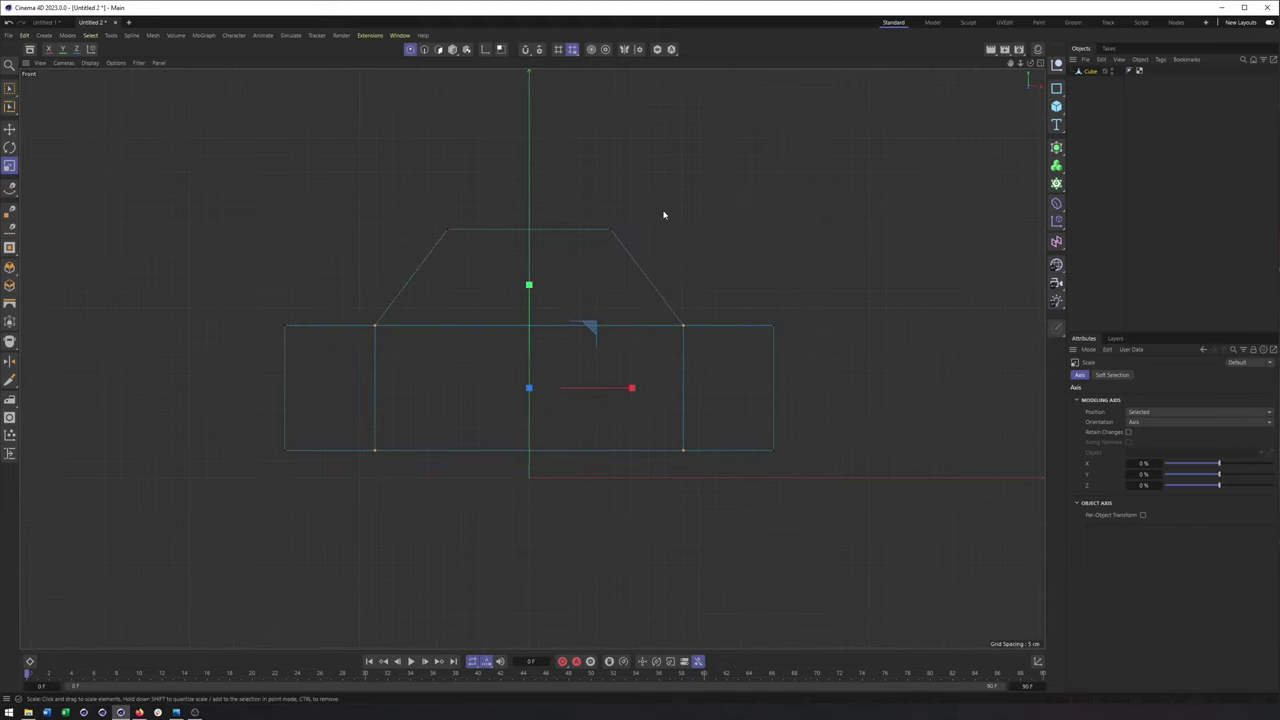
Move the cabin's right base points and both body ends outward along X, and raise the underside points about 5.3 cm
{"action": "key", "text": "0"}
{"action": "left_click_drag", "start_coordinate": [651, 309], "coordinate": [731, 466]}
{"action": "left_click_drag", "start_coordinate": [766, 390], "coordinate": [798, 390]}
{"action": "left_click_drag", "start_coordinate": [749, 282], "coordinate": [983, 390]}
{"action": "left_click_drag", "start_coordinate": [234, 289], "coordinate": [293, 478]}
{"action": "left_click_drag", "start_coordinate": [371, 386], "coordinate": [327, 390]}
{"action": "left_click_drag", "start_coordinate": [176, 430], "coordinate": [1025, 545]}
{"action": "left_click_drag", "start_coordinate": [564, 371], "coordinate": [564, 350]}
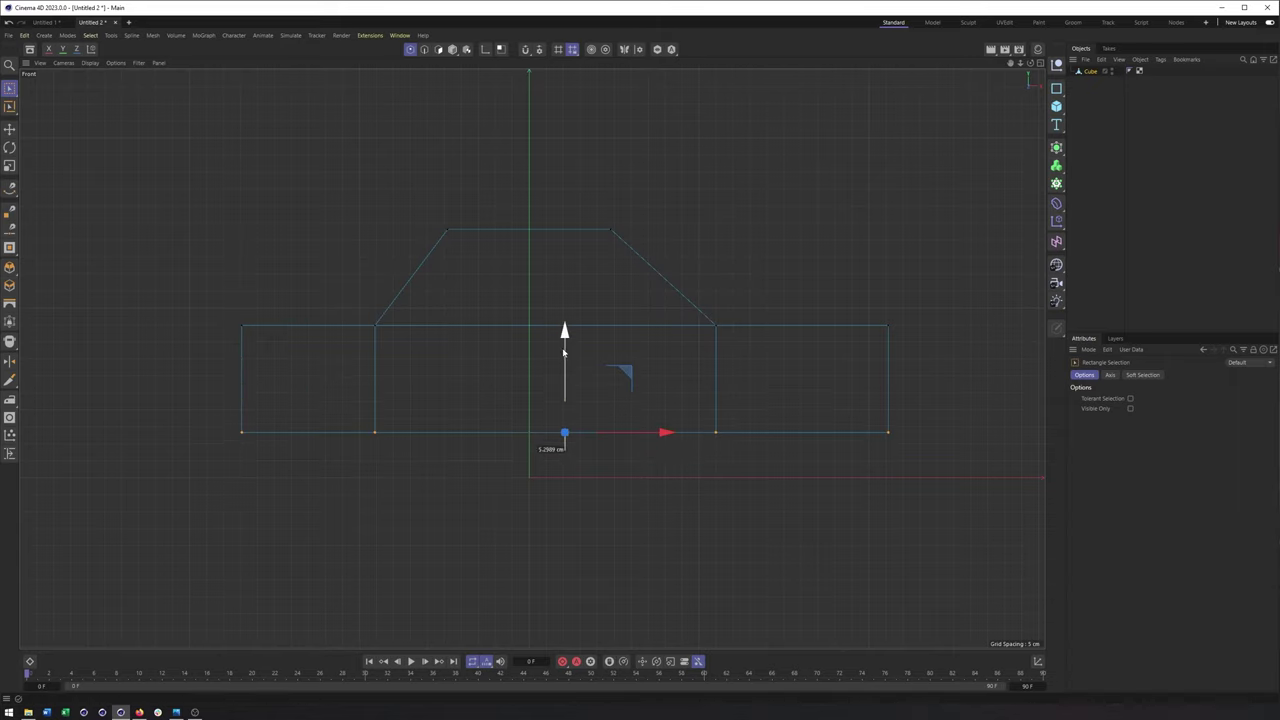
In the perspective view, add two vertical loop cuts through the cabin section, at about 50% and 63% of the roof edges they cross
{"action": "key", "text": "F1"}
{"action": "left_click_drag", "start_coordinate": [800, 394], "coordinate": [762, 418], "text": "alt"}
{"action": "middle_click_drag", "start_coordinate": [762, 418], "coordinate": [682, 400], "text": "alt"}
{"action": "mouse_move", "coordinate": [682, 400]}
{"action": "left_mouse_down", "text": "alt"}
{"action": "mouse_move", "coordinate": [596, 398]}
{"action": "mouse_move", "coordinate": [714, 390]}
{"action": "mouse_move", "coordinate": [723, 403]}
{"action": "mouse_move", "coordinate": [714, 396]}
{"action": "left_mouse_up", "text": "alt"}
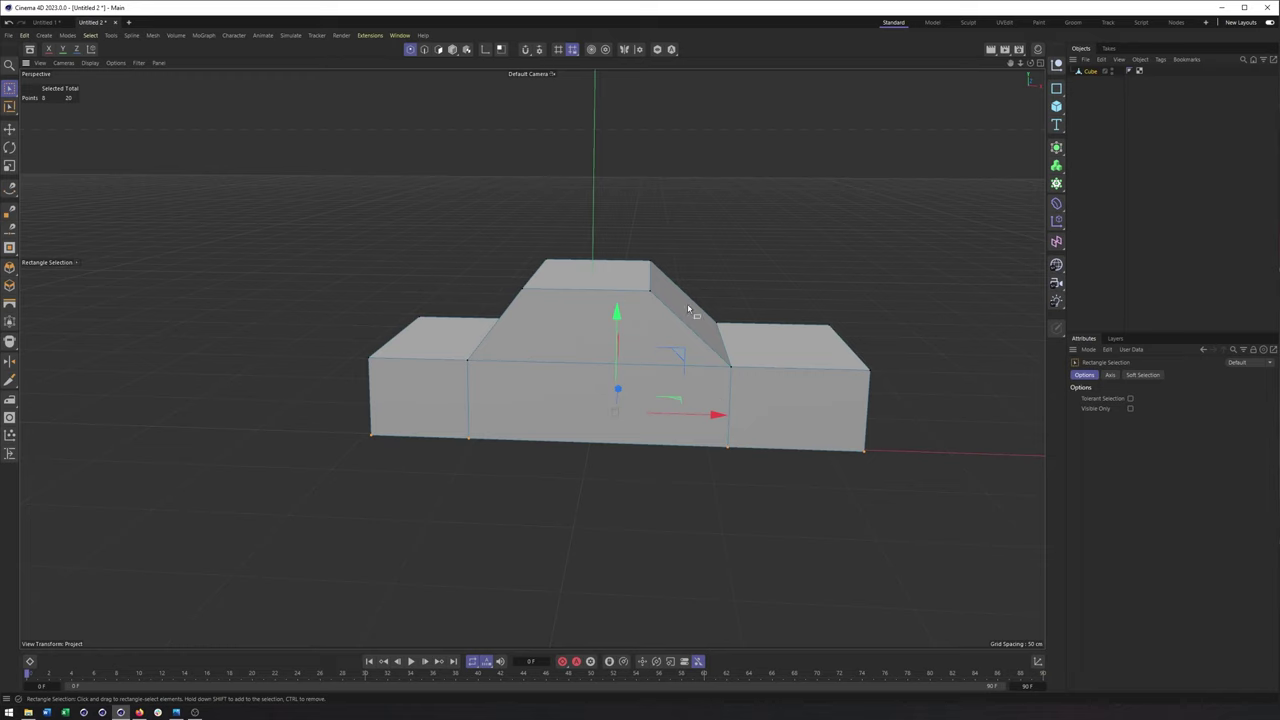
{"action": "right_click", "coordinate": [688, 297]}
{"action": "left_click", "coordinate": [712, 568]}
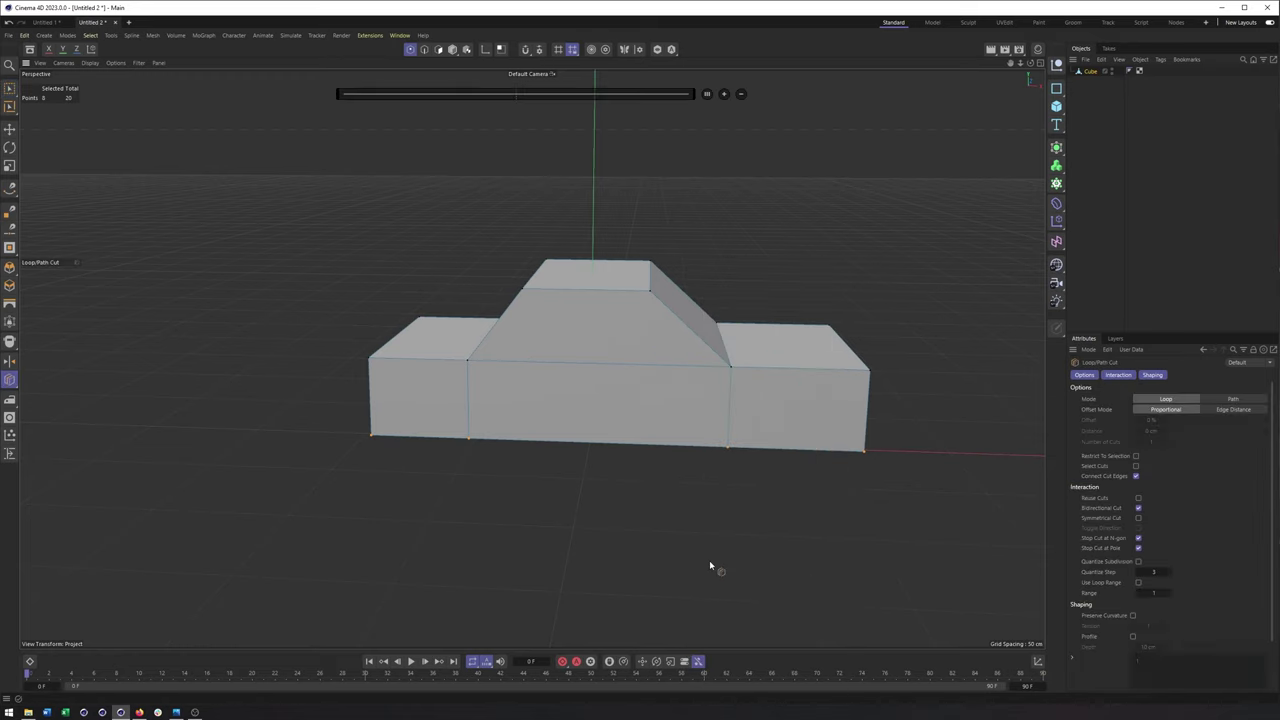
{"action": "left_click", "coordinate": [585, 289]}
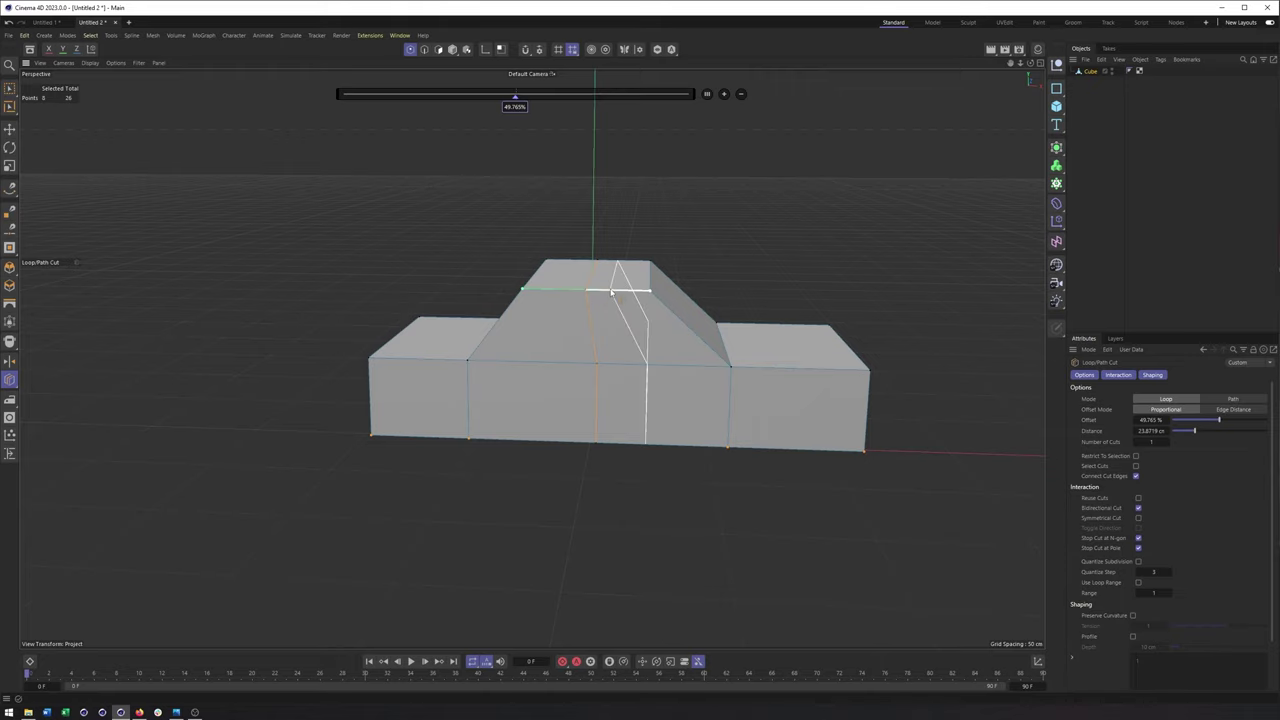
{"action": "left_click", "coordinate": [610, 290]}
In the front view, show the point coordinates and move the left cabin loop's points to about X -1.6 cm
{"action": "left_click_drag", "start_coordinate": [610, 290], "coordinate": [609, 377], "text": "alt"}
{"action": "key", "text": "F3"}
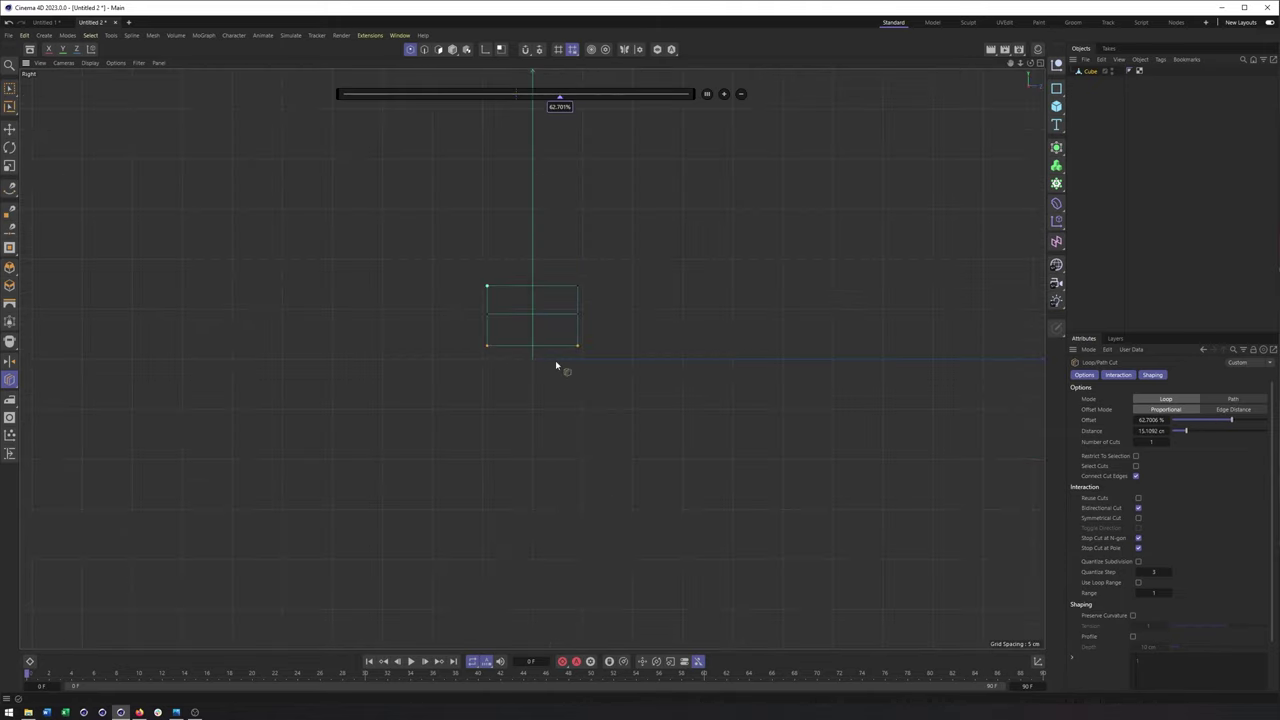
{"action": "key", "text": "F4"}
{"action": "scroll", "coordinate": [530, 310], "scroll_direction": "up", "scroll_amount": 2}
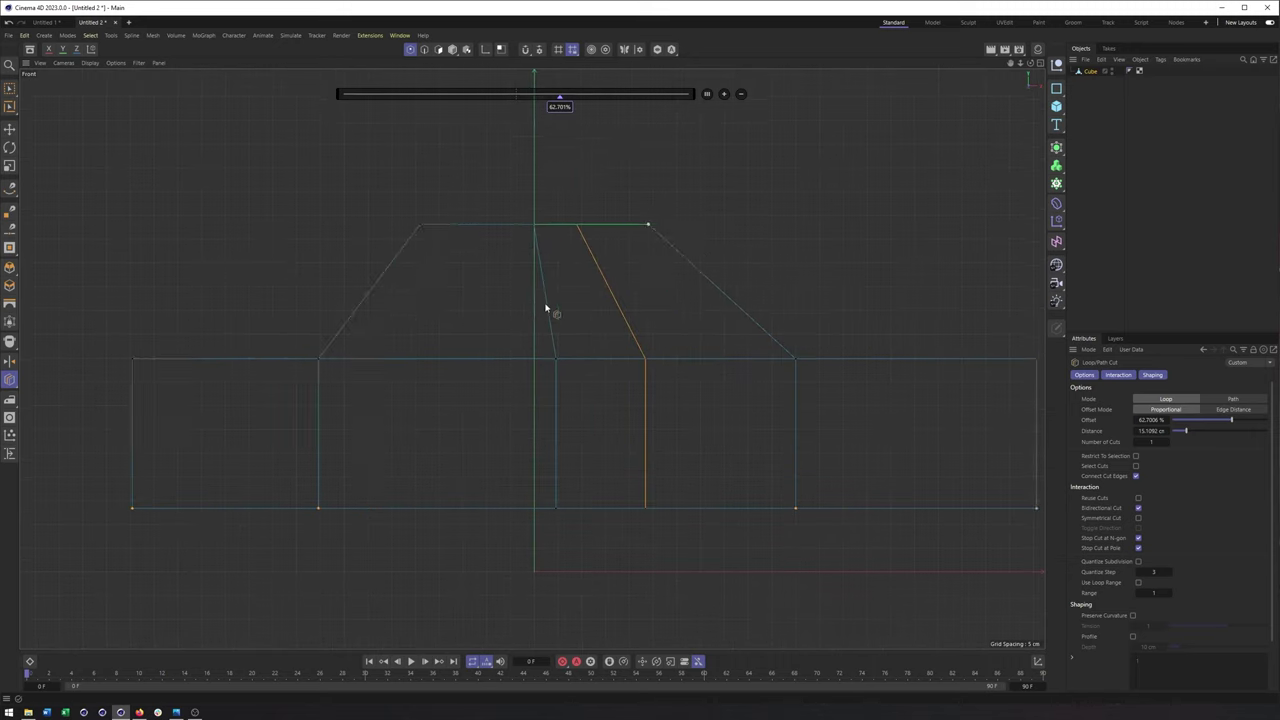
{"action": "left_click", "coordinate": [10, 88]}
{"action": "left_click", "coordinate": [57, 126]}
{"action": "left_click_drag", "start_coordinate": [520, 183], "coordinate": [607, 542]}
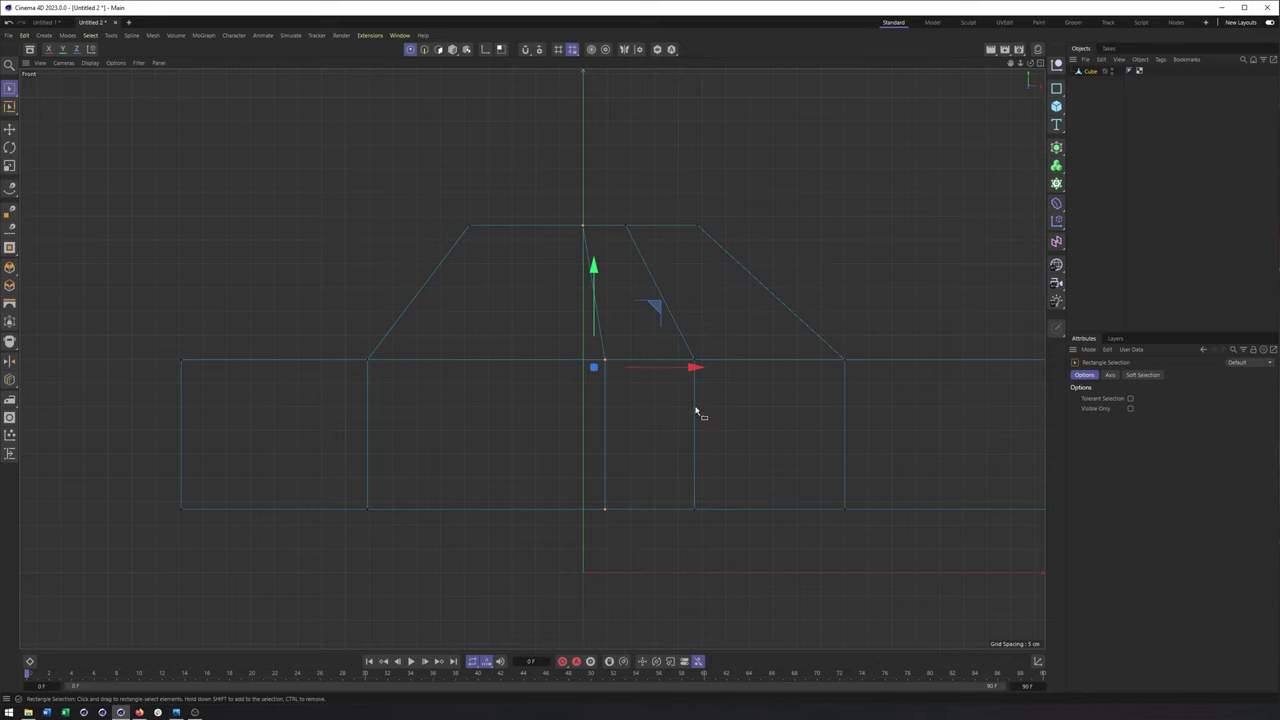
{"action": "left_click", "coordinate": [1038, 663]}
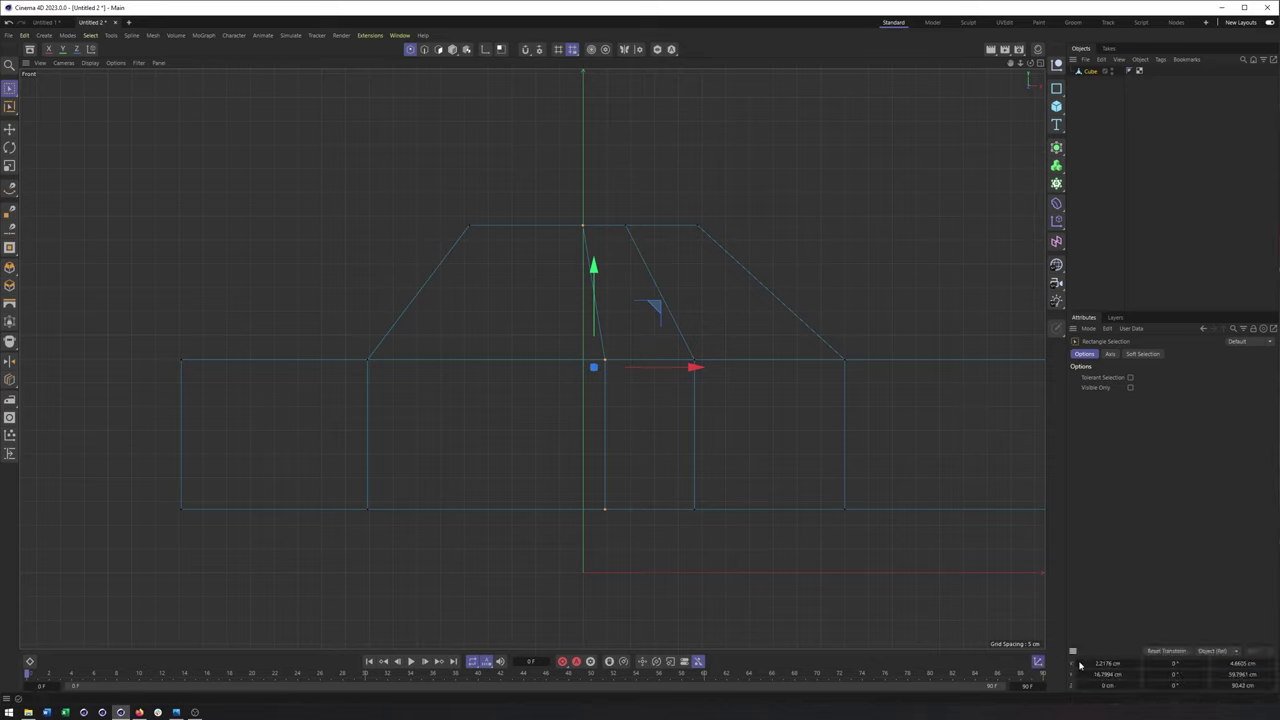
{"action": "mouse_move", "coordinate": [668, 370]}
{"action": "left_mouse_down"}
{"action": "mouse_move", "coordinate": [680, 371]}
{"action": "mouse_move", "coordinate": [650, 380]}
{"action": "left_mouse_up"}
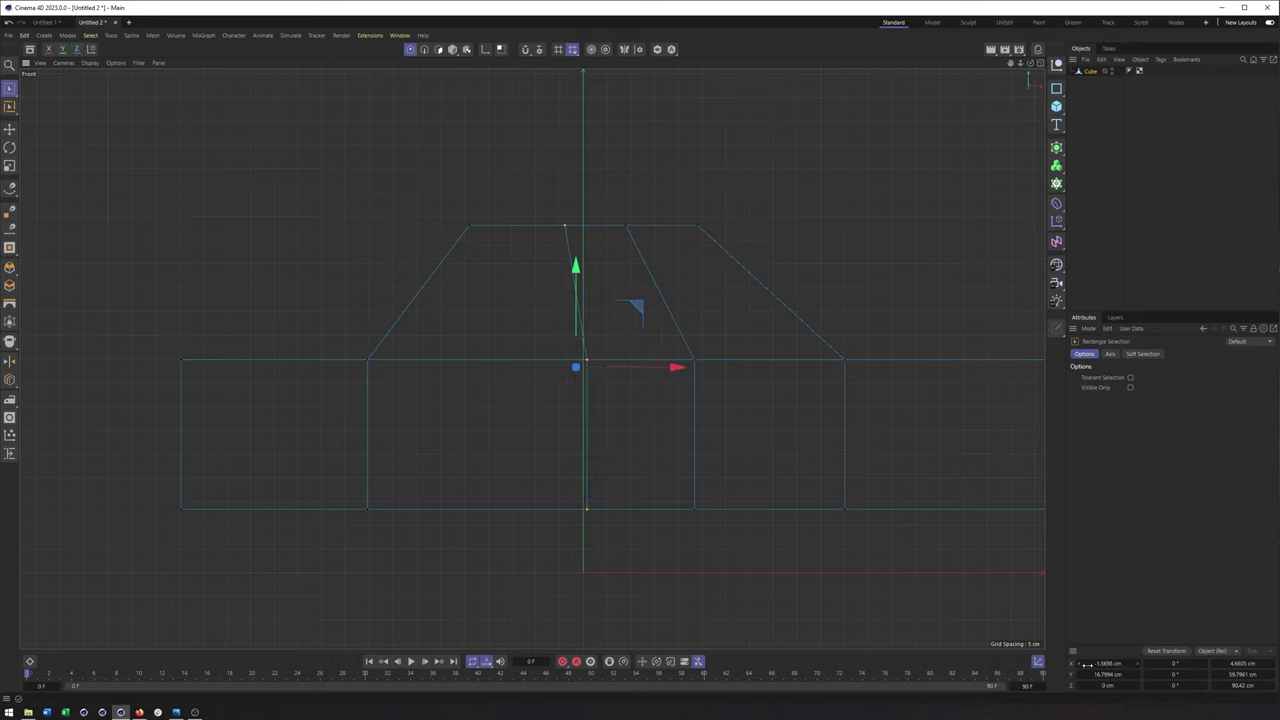
Set the left cabin loop's X size to 0 and move its points about 4 cm in the negative X direction
{"action": "double_click", "coordinate": [1240, 663]}
{"action": "type", "text": "0"}
{"action": "key", "text": "Return"}
{"action": "left_click_drag", "start_coordinate": [680, 366], "coordinate": [623, 369]}
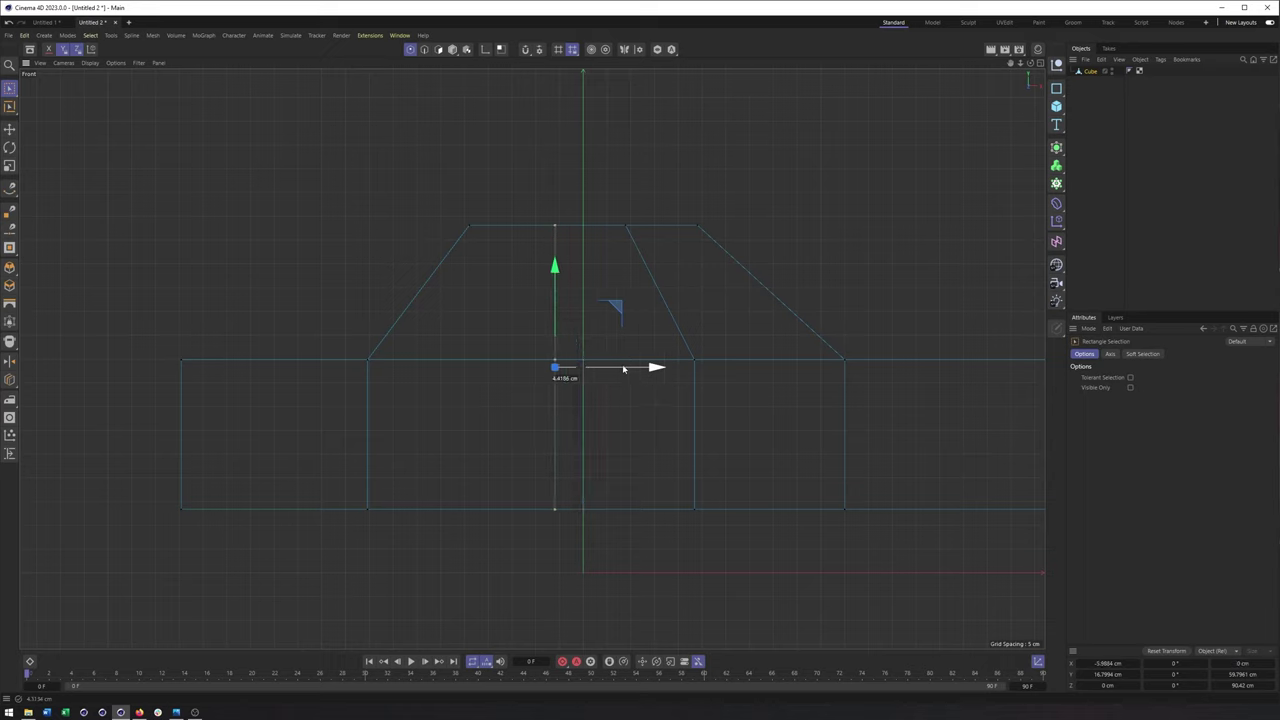
{"action": "left_click_drag", "start_coordinate": [602, 214], "coordinate": [714, 542]}
{"action": "key", "text": "t"}
{"action": "left_click_drag", "start_coordinate": [712, 374], "coordinate": [667, 372]}
{"action": "key", "text": "ctrl+z"}
{"action": "left_click_drag", "start_coordinate": [677, 222], "coordinate": [715, 245]}
Select only the right cabin loop's points, leaving out the roof corner, and flatten them along X into one vertical line
{"action": "key", "text": "0"}
{"action": "left_click_drag", "start_coordinate": [603, 212], "coordinate": [674, 537]}
{"action": "left_click_drag", "start_coordinate": [657, 345], "coordinate": [741, 524], "text": "shift"}
{"action": "key", "text": "t"}
{"action": "left_click_drag", "start_coordinate": [760, 367], "coordinate": [663, 366]}
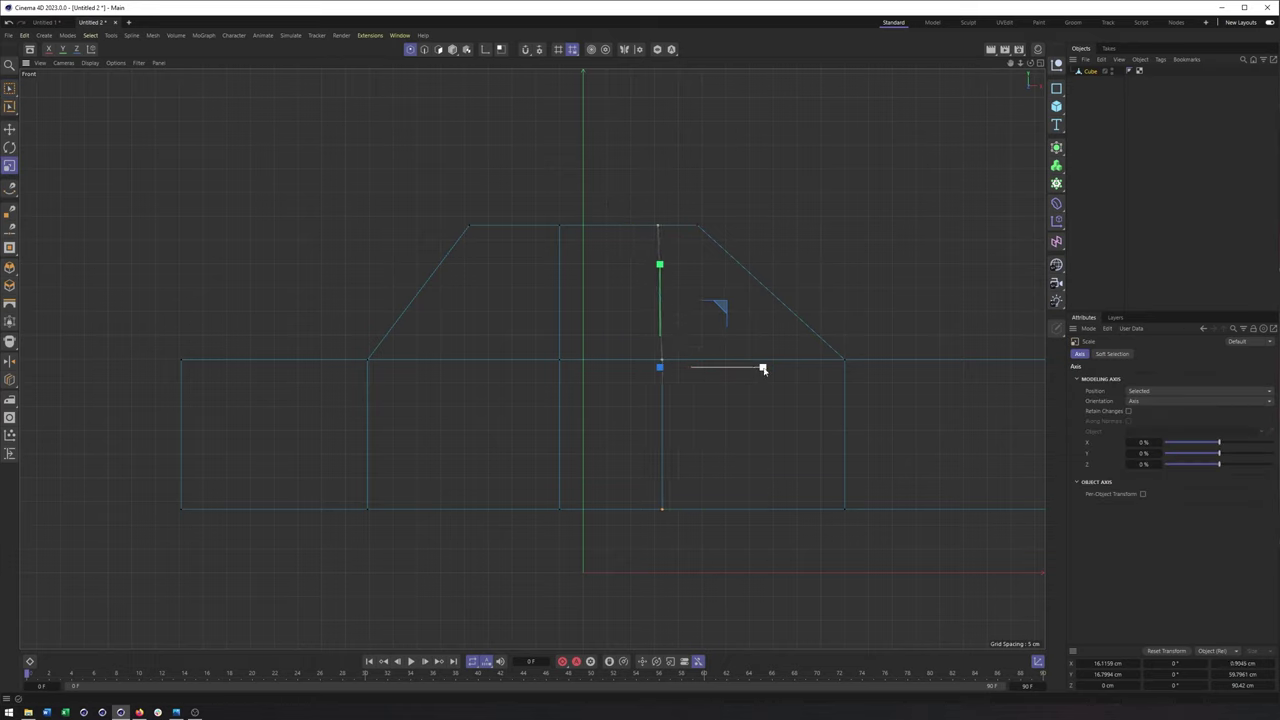
{"action": "left_click_drag", "start_coordinate": [688, 367], "coordinate": [716, 369]}
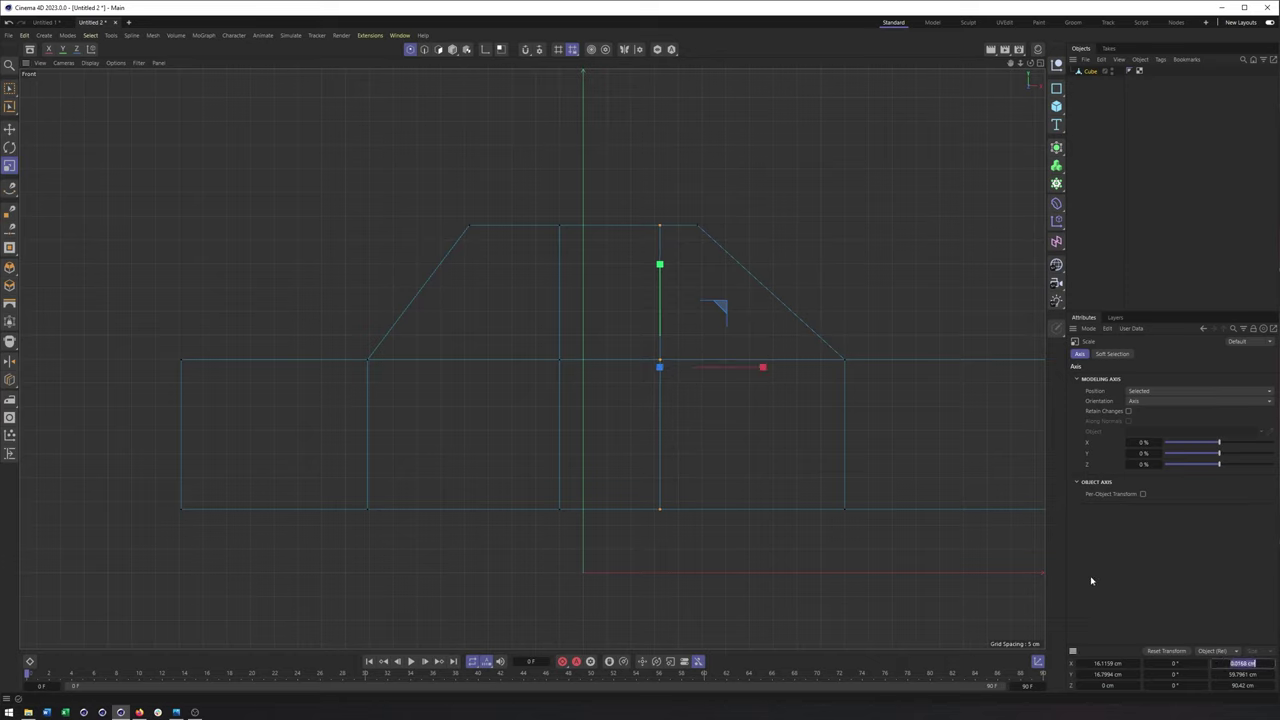
Move the right loop beside the left one to form a pillar about 2.5 cm wide, and shift both loops to about X 1.9 cm
{"action": "key", "text": "e"}
{"action": "left_click_drag", "start_coordinate": [744, 367], "coordinate": [656, 370]}
{"action": "left_click_drag", "start_coordinate": [568, 139], "coordinate": [603, 440]}
{"action": "key", "text": "ctrl+z"}
{"action": "key", "text": "0"}
{"action": "left_click_drag", "start_coordinate": [535, 206], "coordinate": [628, 550]}
{"action": "left_click_drag", "start_coordinate": [663, 367], "coordinate": [684, 372]}
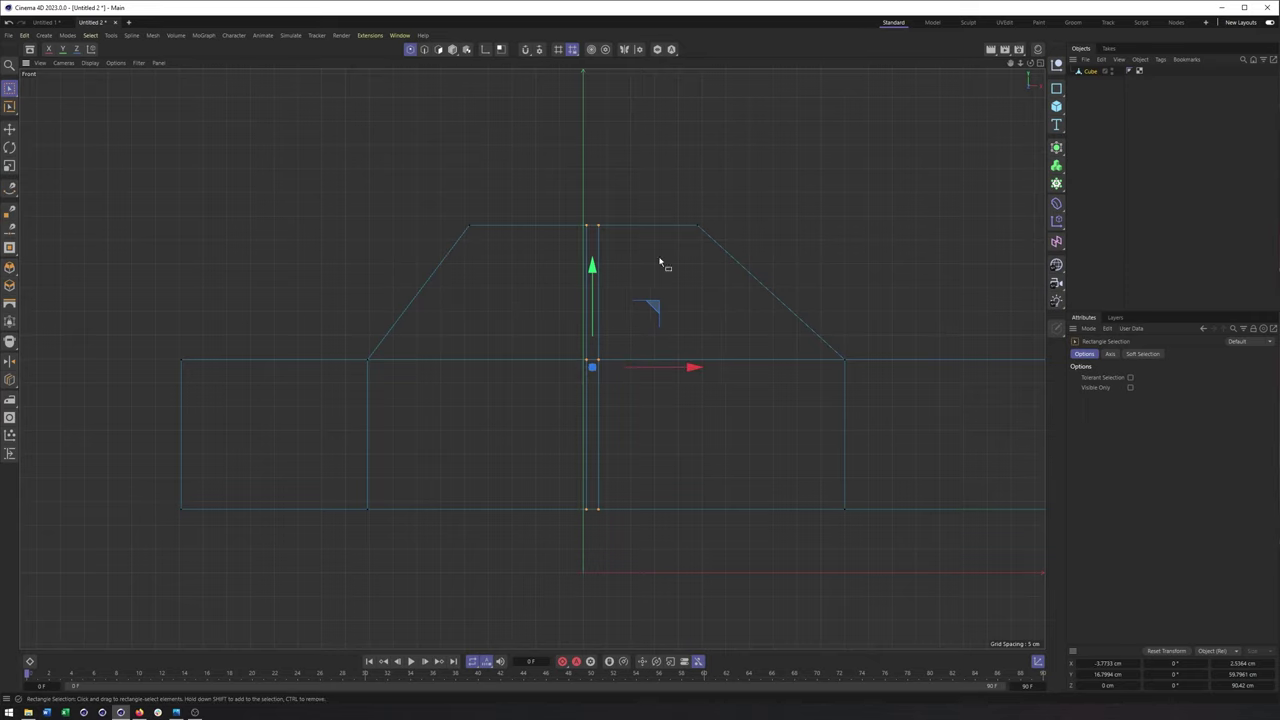
In the perspective view, select the cabin's window polygons: two on each side plus the front and rear ones, omitting the pillars
{"action": "key", "text": "F1"}
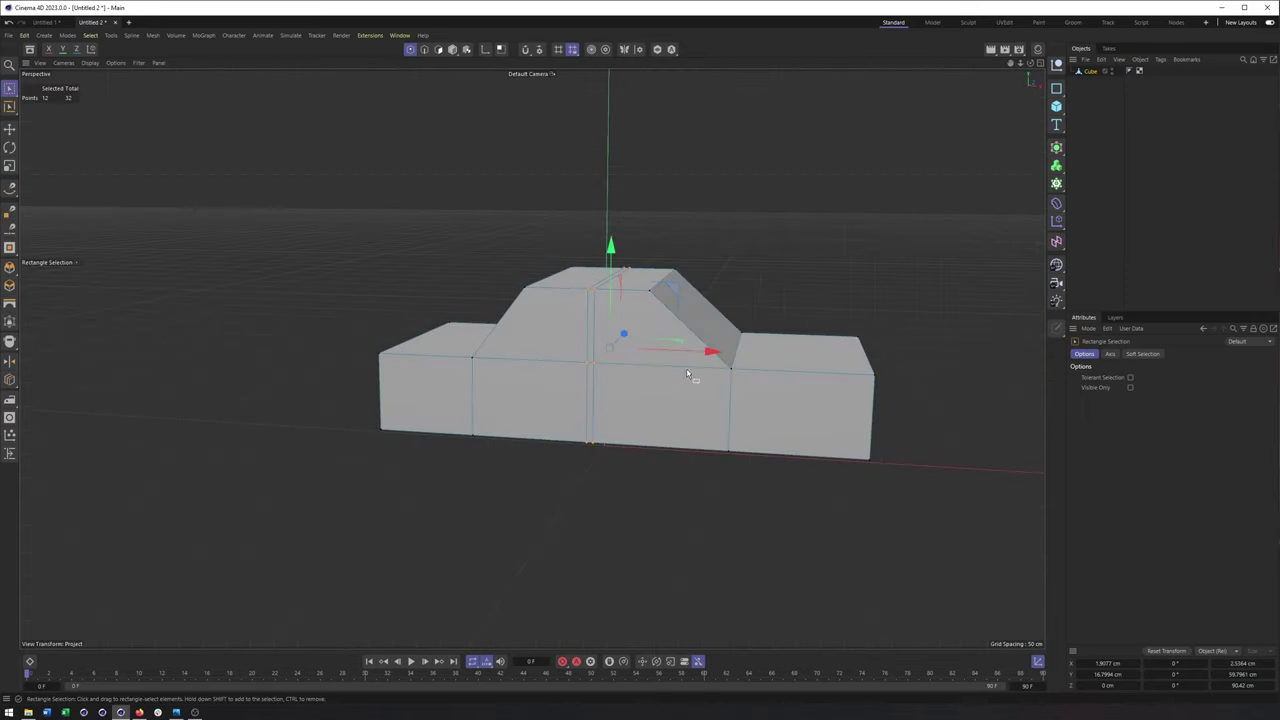
{"action": "middle_click_drag", "start_coordinate": [834, 386], "coordinate": [769, 404], "text": "alt"}
{"action": "mouse_move", "coordinate": [765, 400]}
{"action": "left_mouse_down", "text": "alt"}
{"action": "mouse_move", "coordinate": [697, 401]}
{"action": "mouse_move", "coordinate": [808, 397]}
{"action": "mouse_move", "coordinate": [746, 407]}
{"action": "left_mouse_up", "text": "alt"}
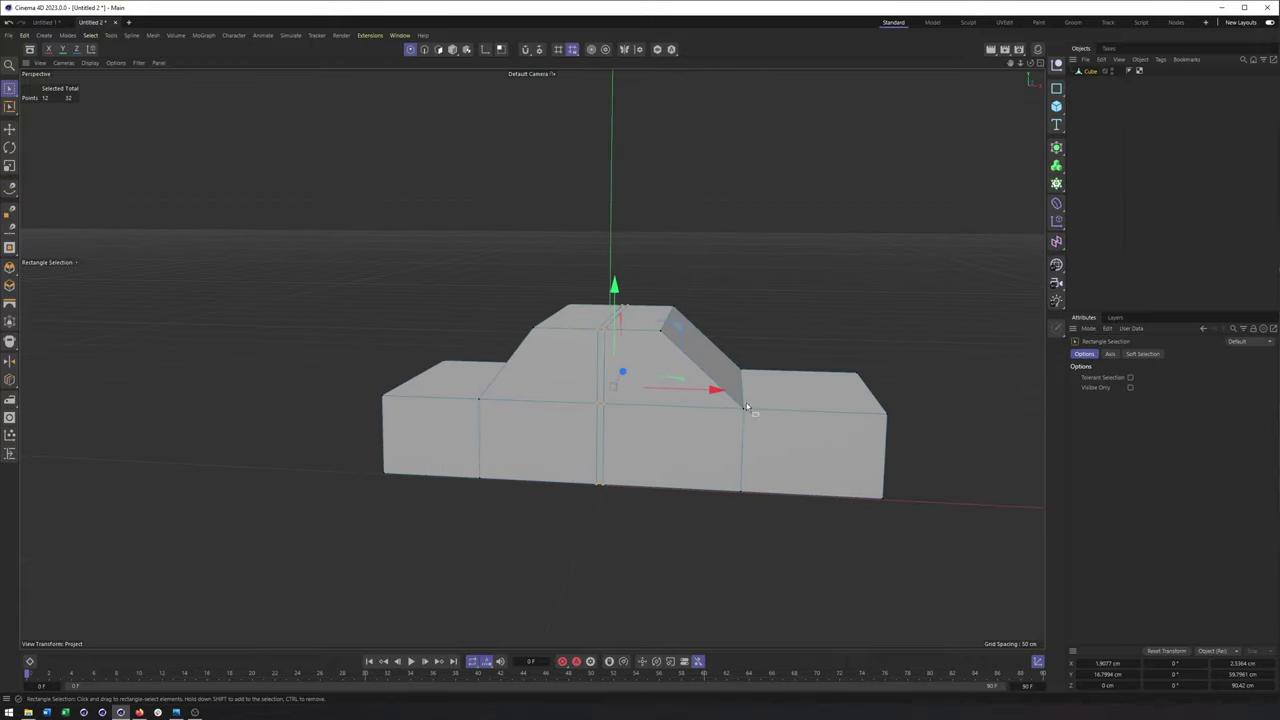
{"action": "left_click", "coordinate": [439, 50]}
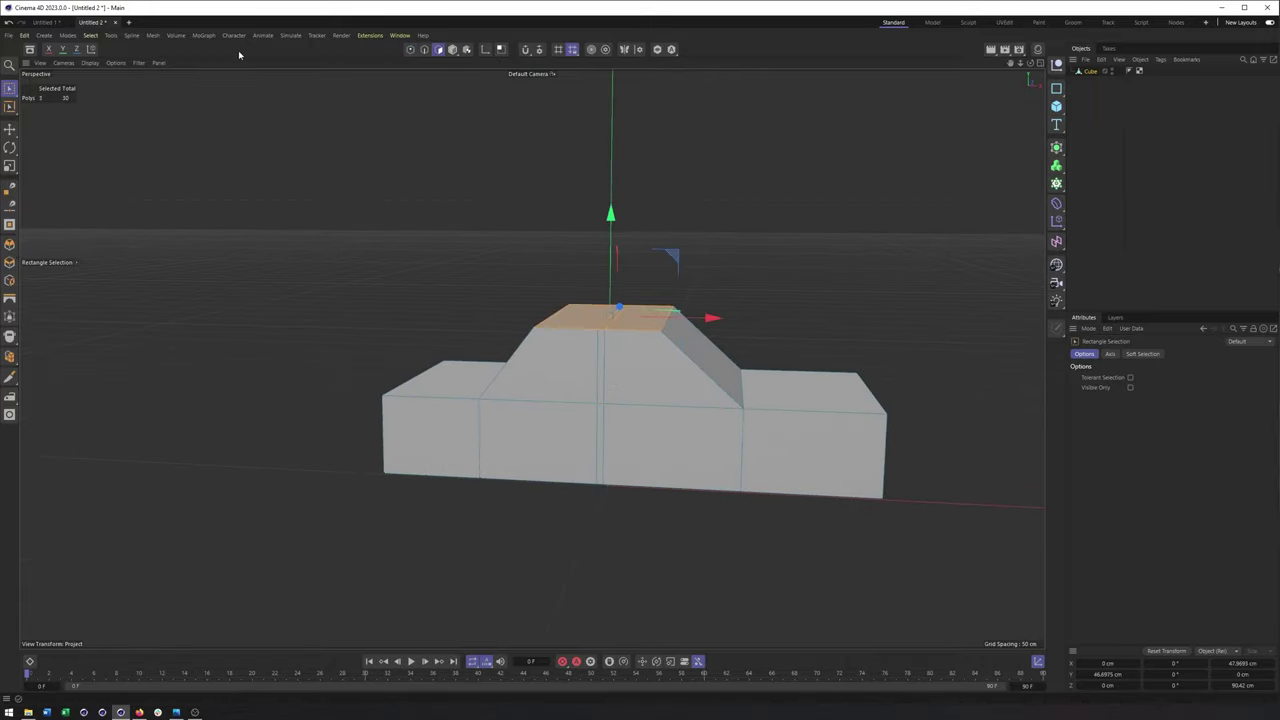
{"action": "left_click", "coordinate": [13, 94]}
{"action": "left_click", "coordinate": [36, 106]}
{"action": "left_click", "coordinate": [560, 376]}
{"action": "left_click", "coordinate": [650, 387], "text": "shift"}
{"action": "mouse_move", "coordinate": [723, 380]}
{"action": "left_mouse_down", "text": "alt"}
{"action": "mouse_move", "coordinate": [675, 389]}
{"action": "mouse_move", "coordinate": [735, 354]}
{"action": "mouse_move", "coordinate": [516, 366]}
{"action": "mouse_move", "coordinate": [550, 382]}
{"action": "mouse_move", "coordinate": [604, 380]}
{"action": "left_mouse_up", "text": "alt"}
{"action": "left_click", "coordinate": [517, 366], "text": "shift"}
{"action": "left_click", "coordinate": [436, 371], "text": "shift"}
{"action": "left_click_drag", "start_coordinate": [435, 371], "coordinate": [535, 364], "text": "alt"}
{"action": "middle_click_drag", "start_coordinate": [533, 360], "coordinate": [769, 389], "text": "alt"}
{"action": "left_click_drag", "start_coordinate": [769, 389], "coordinate": [890, 388], "text": "alt"}
{"action": "left_click", "coordinate": [523, 389], "text": "shift"}
{"action": "left_click", "coordinate": [422, 384], "text": "shift"}
{"action": "left_click_drag", "start_coordinate": [419, 392], "coordinate": [491, 91], "text": "alt"}
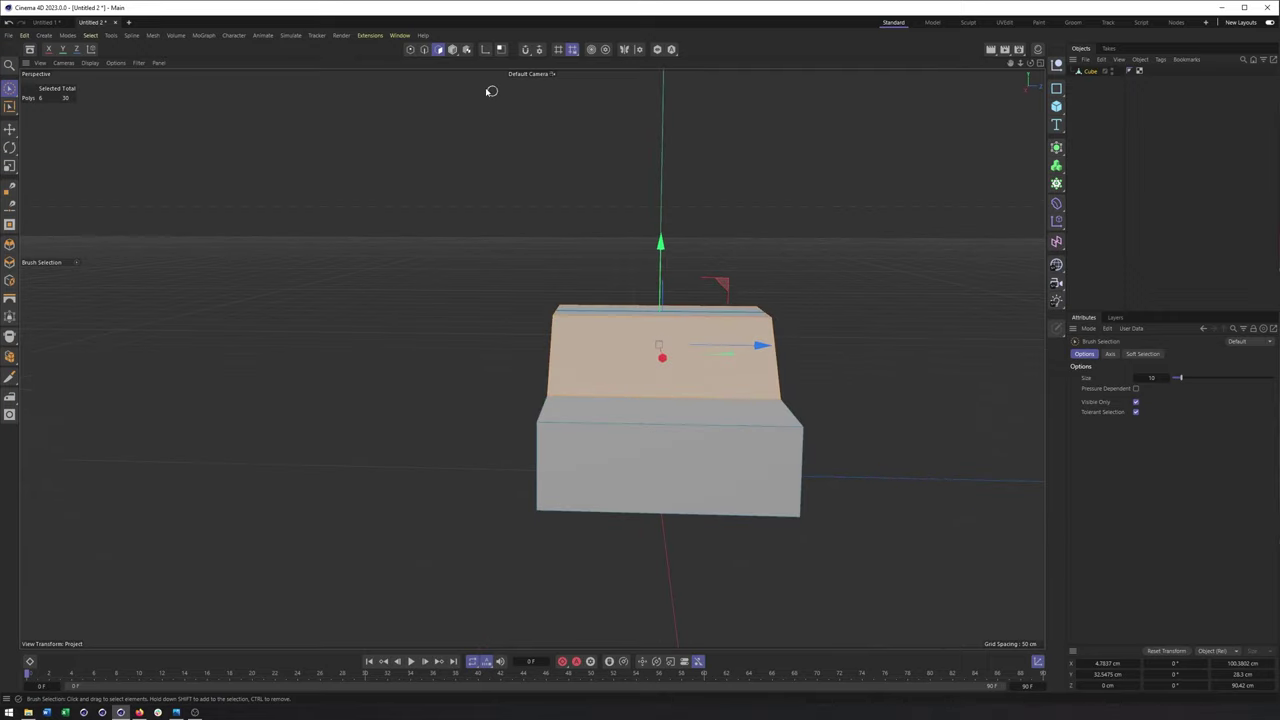
Scale the whole car body narrower along Z to about 78.9 cm
{"action": "left_click", "coordinate": [452, 52]}
{"action": "key", "text": "t"}
{"action": "mouse_move", "coordinate": [761, 418]}
{"action": "left_mouse_down"}
{"action": "mouse_move", "coordinate": [742, 418]}
{"action": "mouse_move", "coordinate": [762, 416]}
{"action": "left_mouse_up"}
Select the roof's points and scale them slightly inward along Z to taper the cabin
{"action": "left_click", "coordinate": [410, 50]}
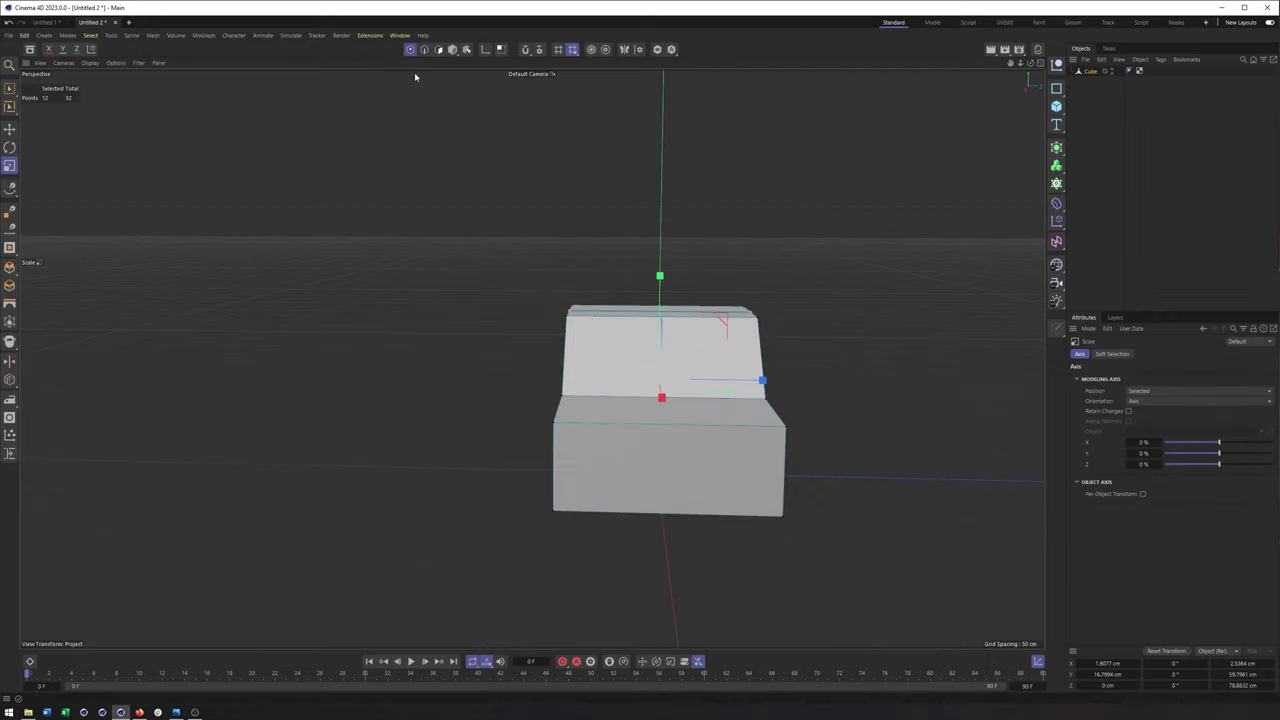
{"action": "left_click", "coordinate": [9, 88]}
{"action": "left_click", "coordinate": [60, 122]}
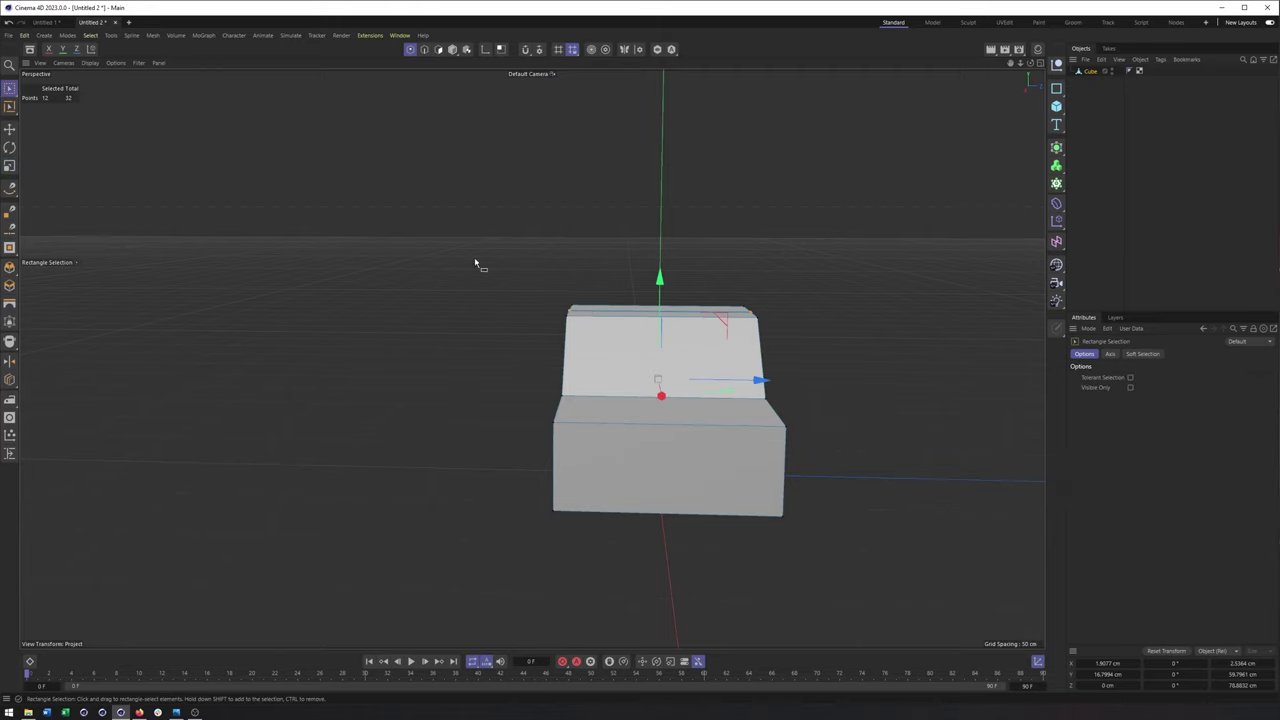
{"action": "left_click_drag", "start_coordinate": [526, 269], "coordinate": [764, 334]}
{"action": "key", "text": "t"}
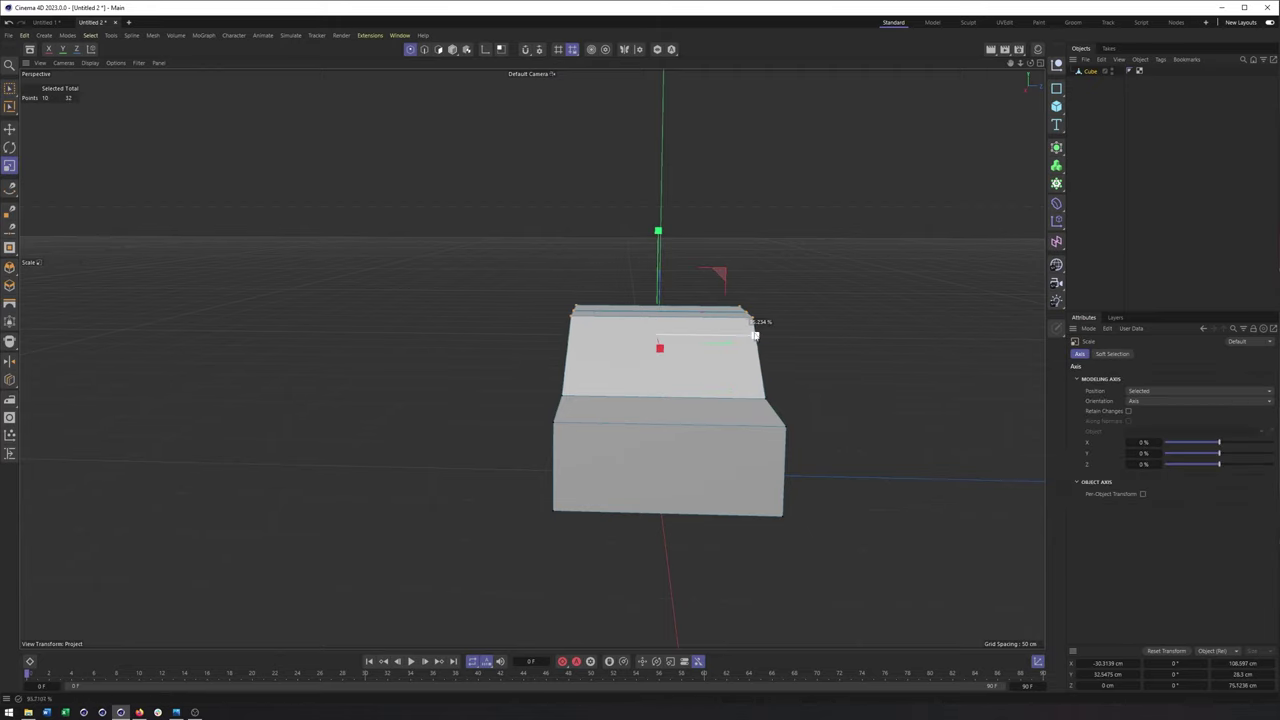
Inset the selected window polygons individually by about 2.38 cm, with Preserve Groups off
{"action": "left_click_drag", "start_coordinate": [746, 336], "coordinate": [720, 303], "text": "alt"}
{"action": "left_click", "coordinate": [439, 52], "text": "ctrl"}
{"action": "right_click", "coordinate": [720, 303]}
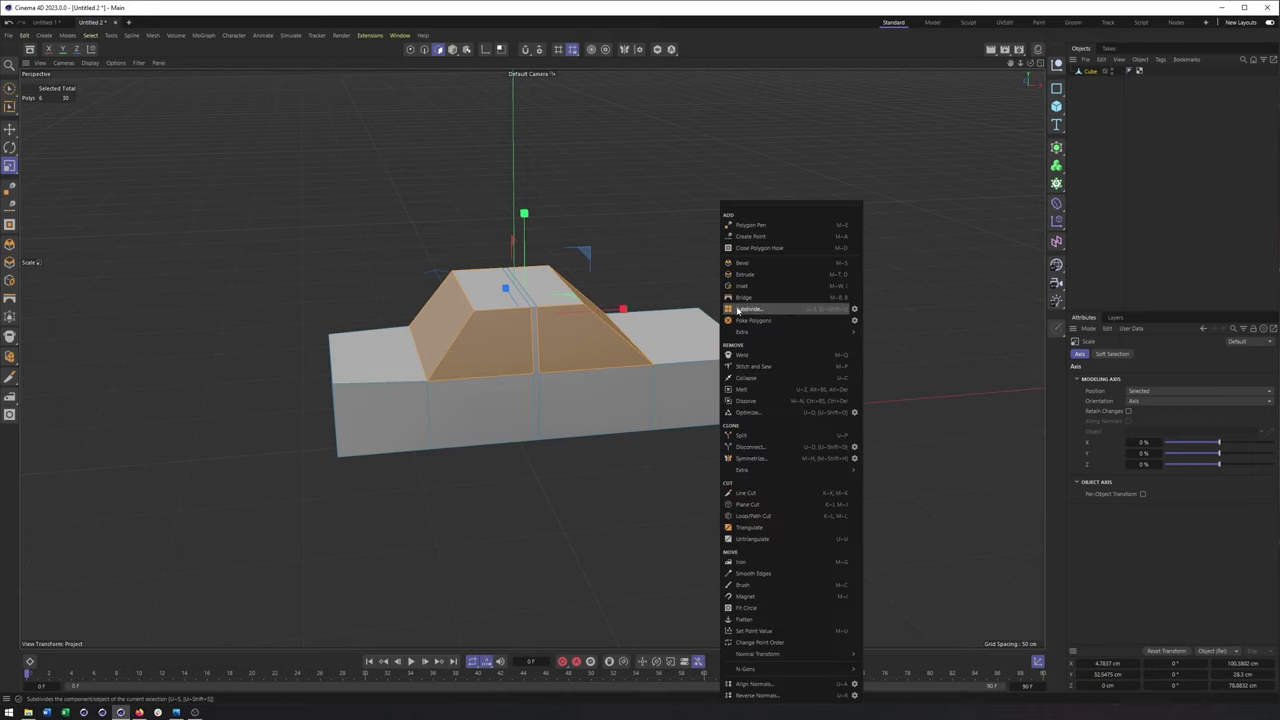
{"action": "left_click", "coordinate": [742, 286]}
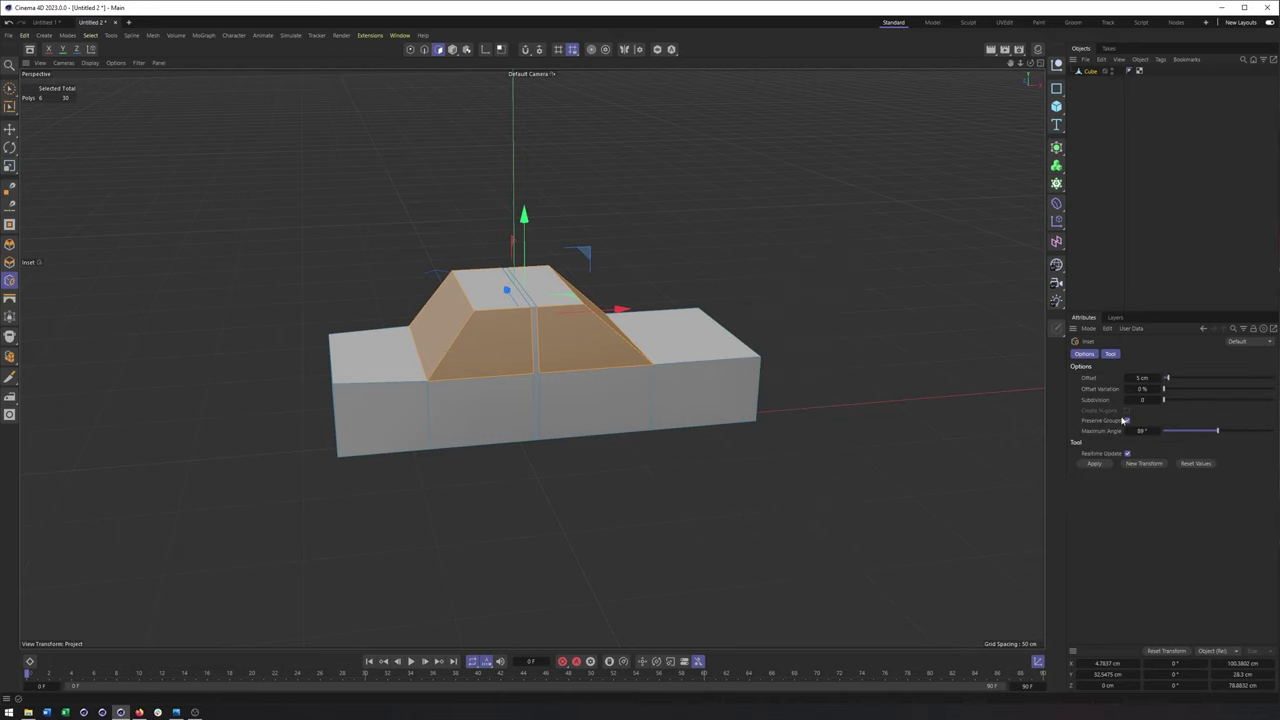
{"action": "left_click_drag", "start_coordinate": [500, 350], "coordinate": [580, 366], "text": "alt"}
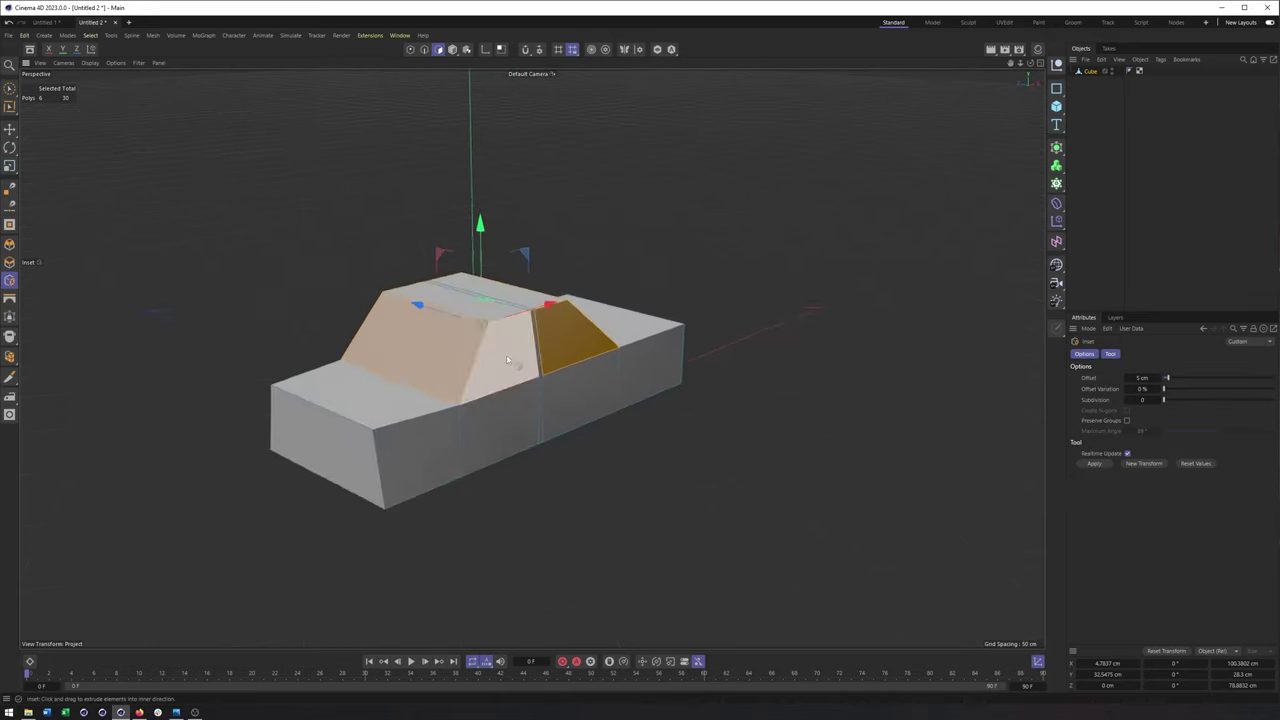
{"action": "scroll", "coordinate": [580, 366], "scroll_direction": "up", "scroll_amount": 7}
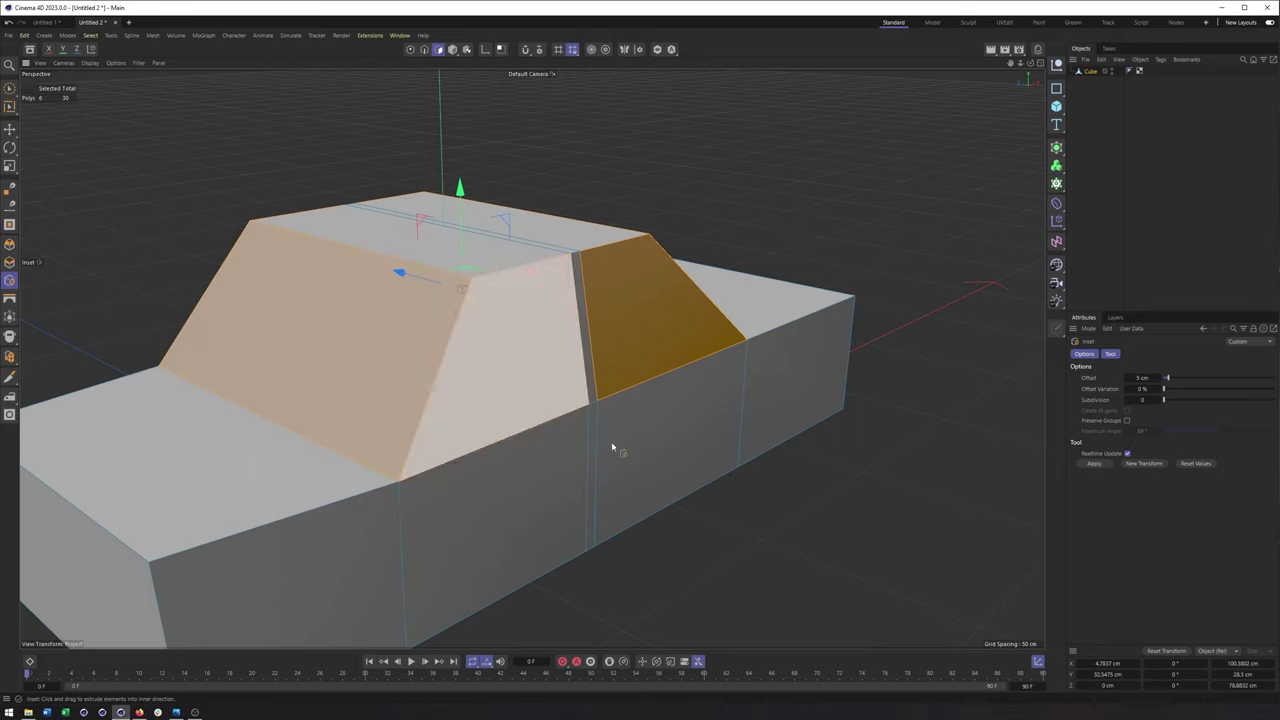
{"action": "left_click", "coordinate": [1128, 423]}
{"action": "left_click_drag", "start_coordinate": [545, 425], "coordinate": [587, 425]}
{"action": "left_click", "coordinate": [1127, 420]}
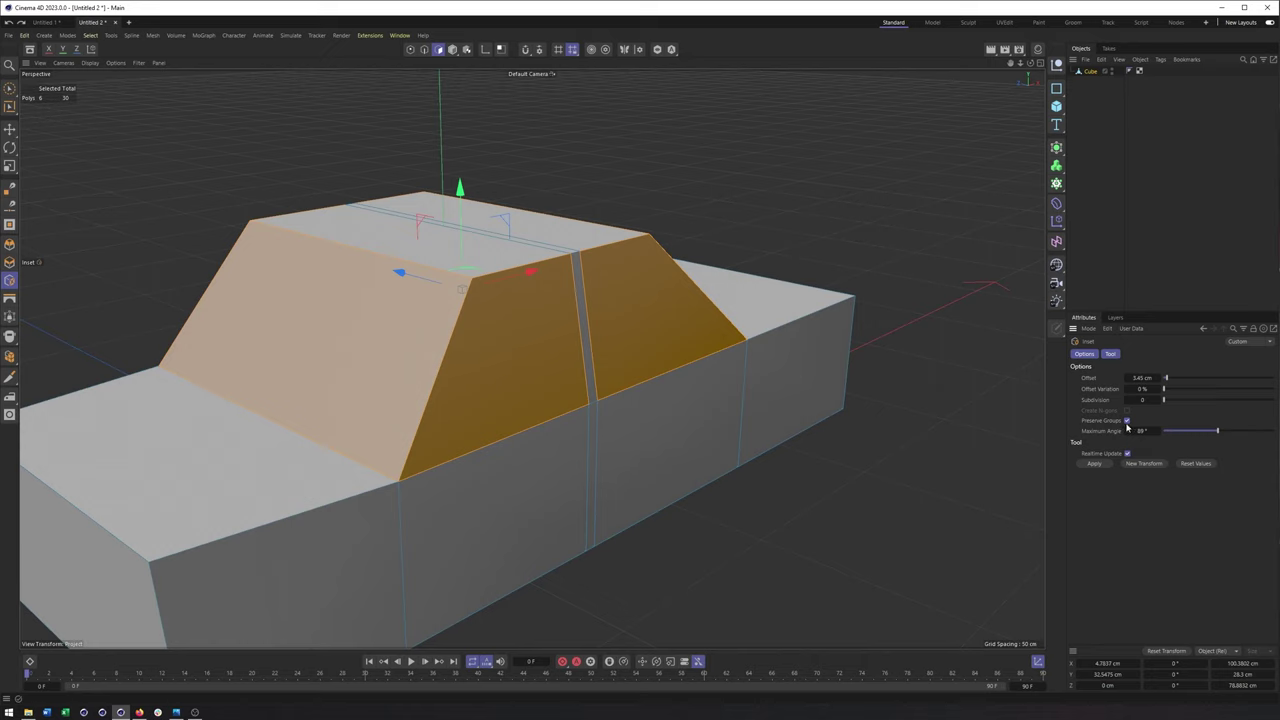
{"action": "left_click_drag", "start_coordinate": [785, 514], "coordinate": [726, 402]}
Extrude the inset window polygons inward with an offset of about -2.8 cm
{"action": "right_click", "coordinate": [726, 402]}
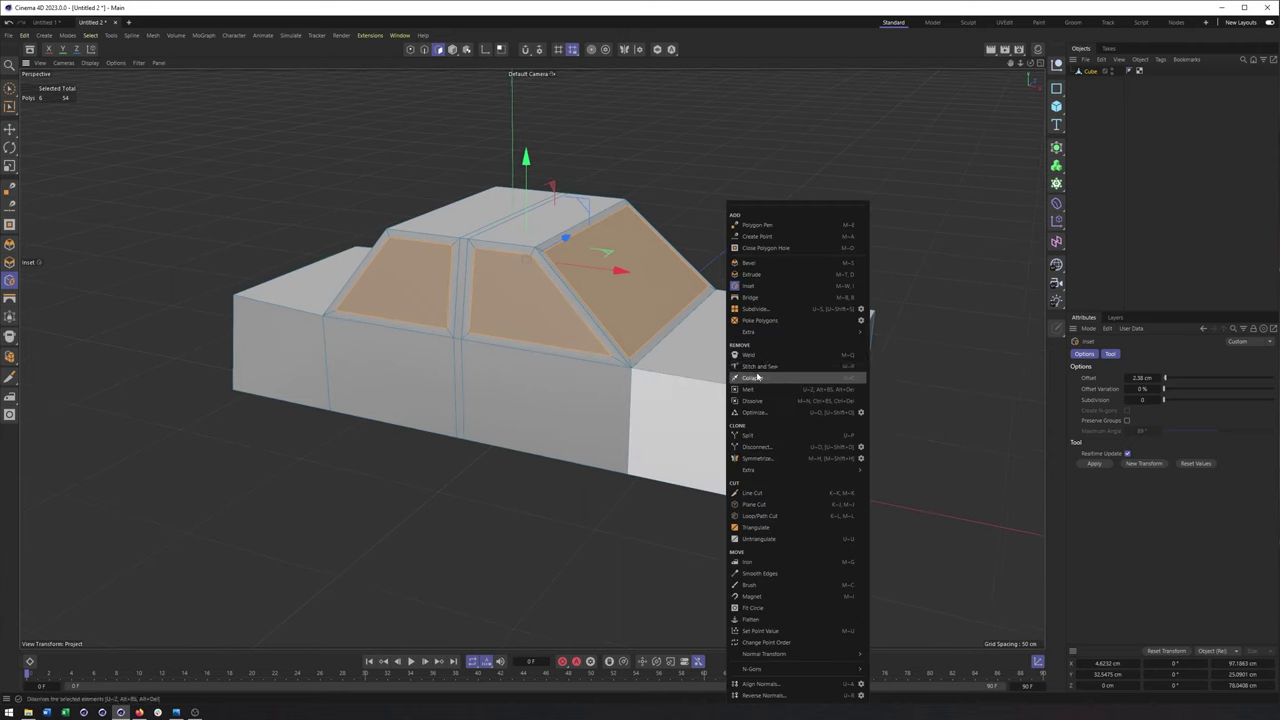
{"action": "left_click", "coordinate": [748, 274]}
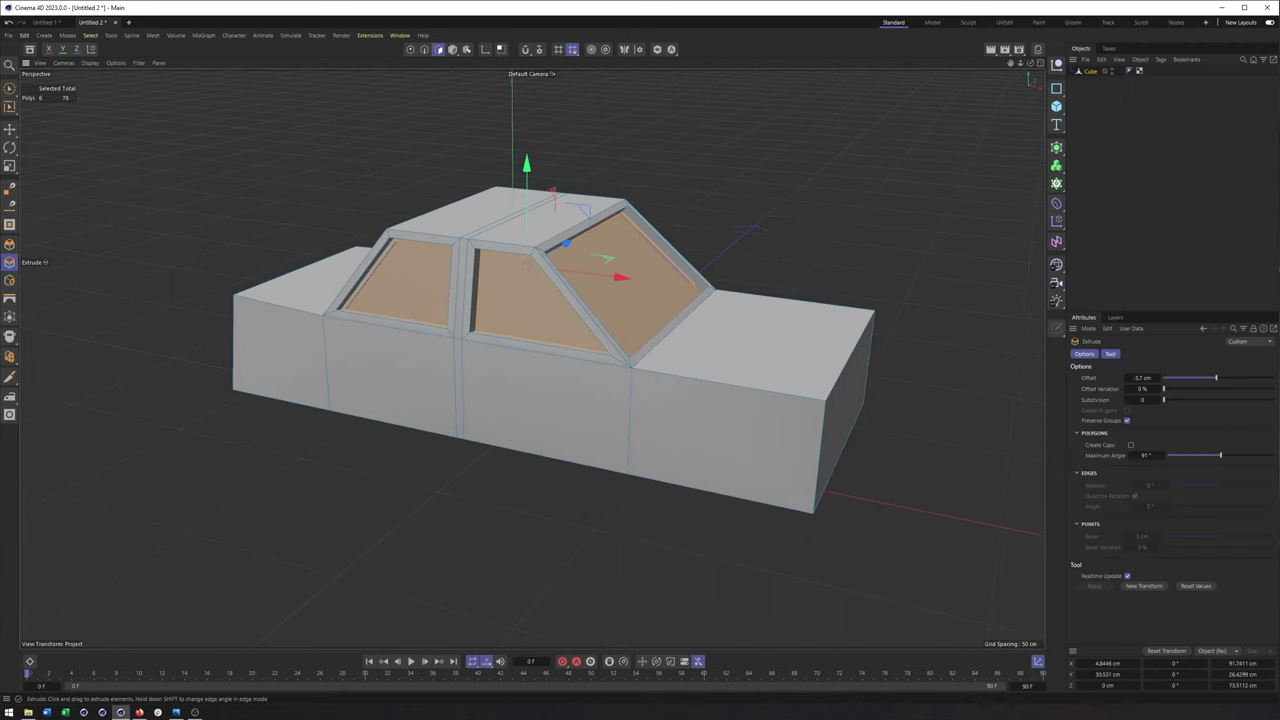
{"action": "left_click_drag", "start_coordinate": [863, 199], "coordinate": [304, 85], "text": "alt"}
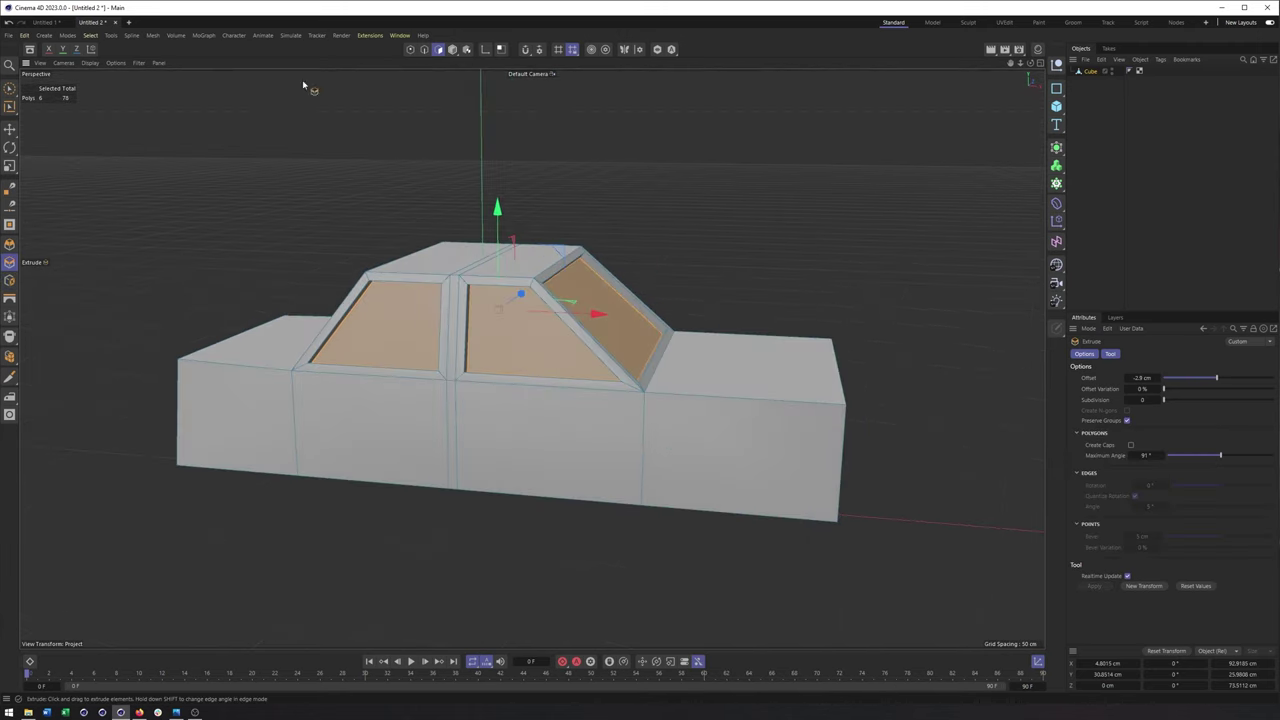
Add a cylinder to the scene and rotate it 90° so its axis runs across the car's width
{"action": "left_click", "coordinate": [452, 49]}
{"action": "left_click_drag", "start_coordinate": [757, 306], "coordinate": [716, 343], "text": "alt"}
{"action": "key", "text": "e"}
{"action": "scroll", "coordinate": [714, 340], "scroll_direction": "down", "scroll_amount": 2}
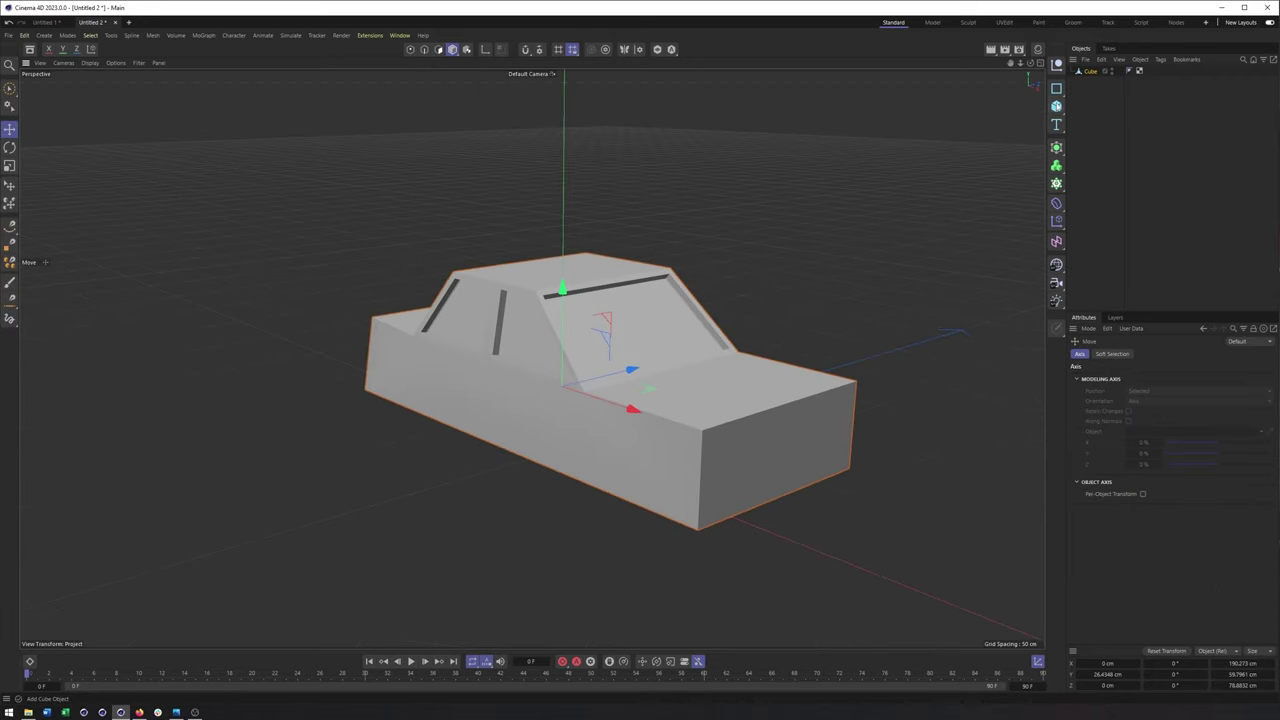
{"action": "left_click", "coordinate": [1056, 105]}
{"action": "left_click", "coordinate": [1157, 125]}
{"action": "key", "text": "r"}
{"action": "left_click_drag", "start_coordinate": [533, 419], "coordinate": [484, 567]}
{"action": "scroll", "coordinate": [686, 482], "scroll_direction": "down", "scroll_amount": 4}
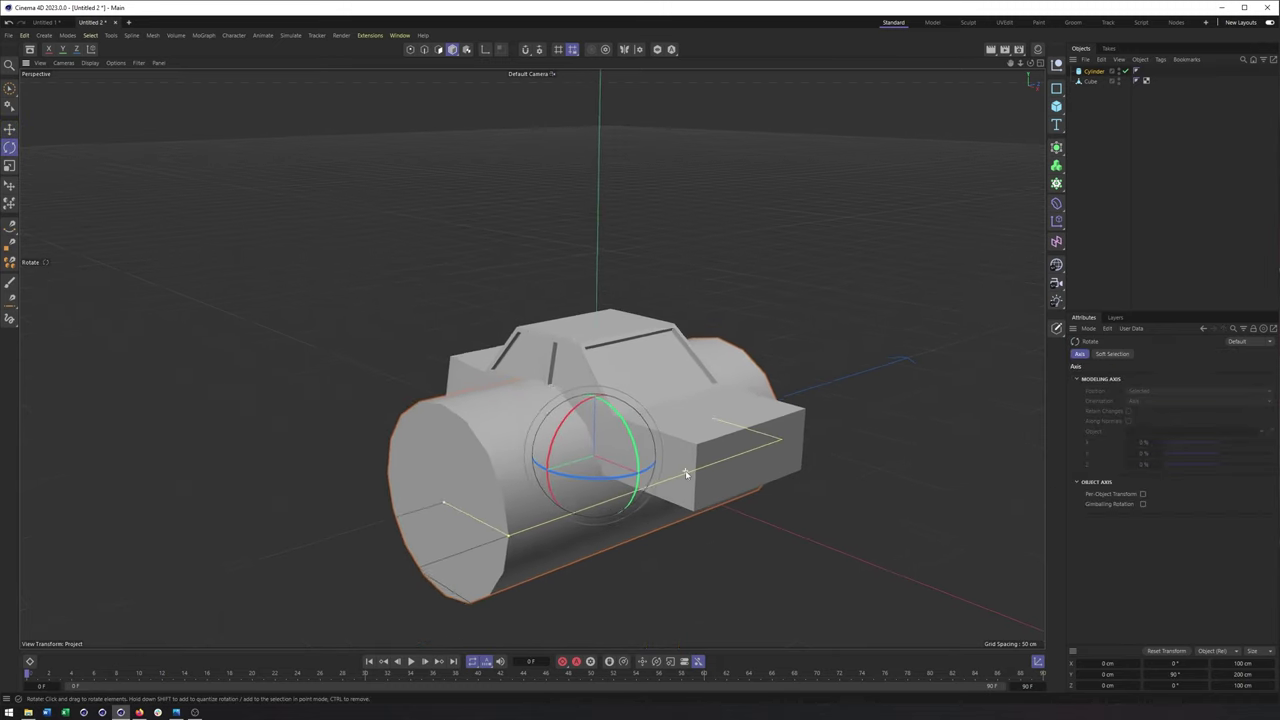
Shrink the cylinder to a wheel about 35.9 cm in diameter and 11.9 cm thick
{"action": "left_click_drag", "start_coordinate": [458, 502], "coordinate": [555, 474]}
{"action": "left_click_drag", "start_coordinate": [648, 480], "coordinate": [480, 483], "text": "alt"}
{"action": "key", "text": "t"}
{"action": "left_click_drag", "start_coordinate": [627, 423], "coordinate": [759, 465], "text": "alt"}
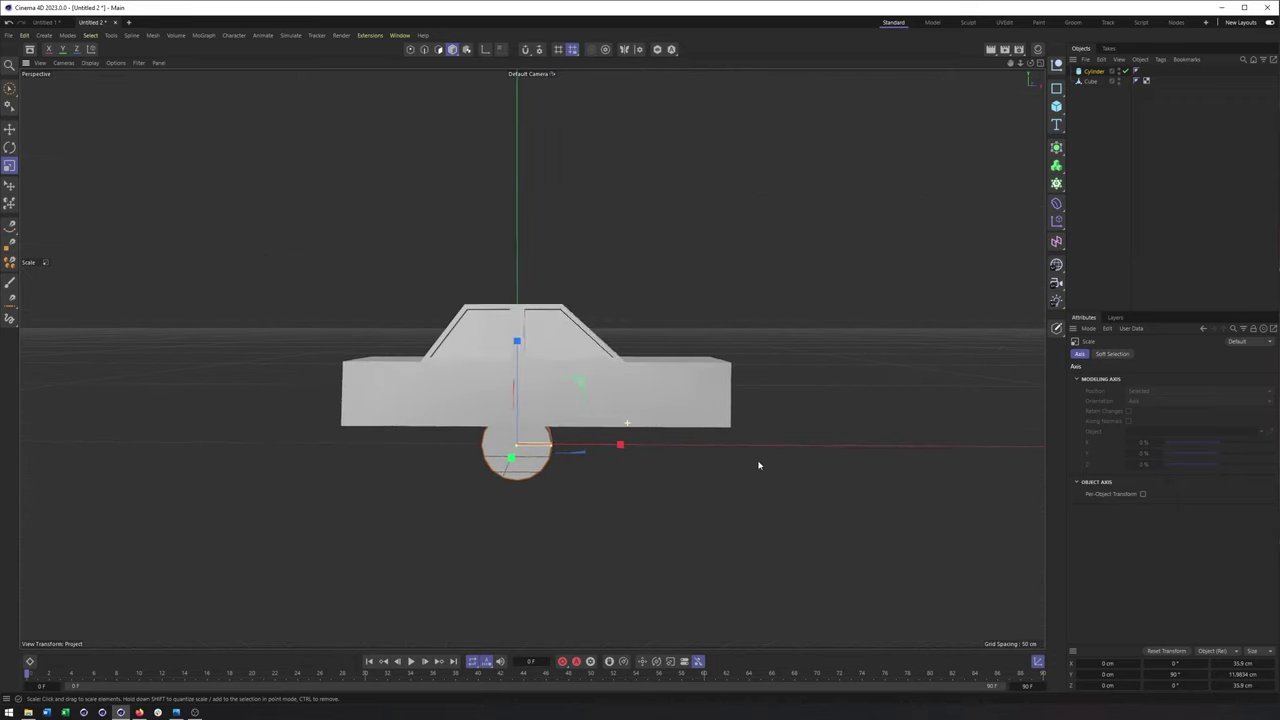
Move the wheel under one end of the car at about X 69.2 cm, Y 10.9 cm, and out to the body's side along Z
{"action": "key", "text": "e"}
{"action": "left_click_drag", "start_coordinate": [583, 389], "coordinate": [714, 369]}
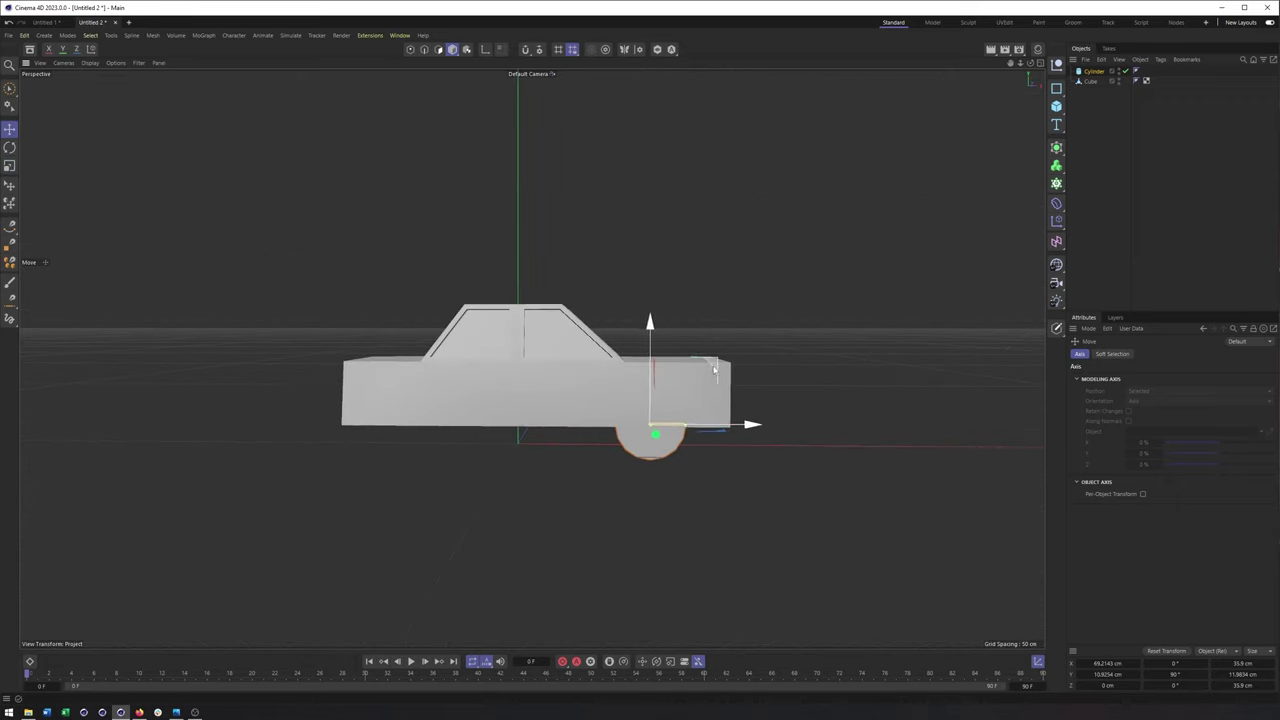
{"action": "key", "text": "F2"}
{"action": "scroll", "coordinate": [605, 405], "scroll_direction": "up", "scroll_amount": 5}
{"action": "left_click_drag", "start_coordinate": [597, 409], "coordinate": [597, 516]}
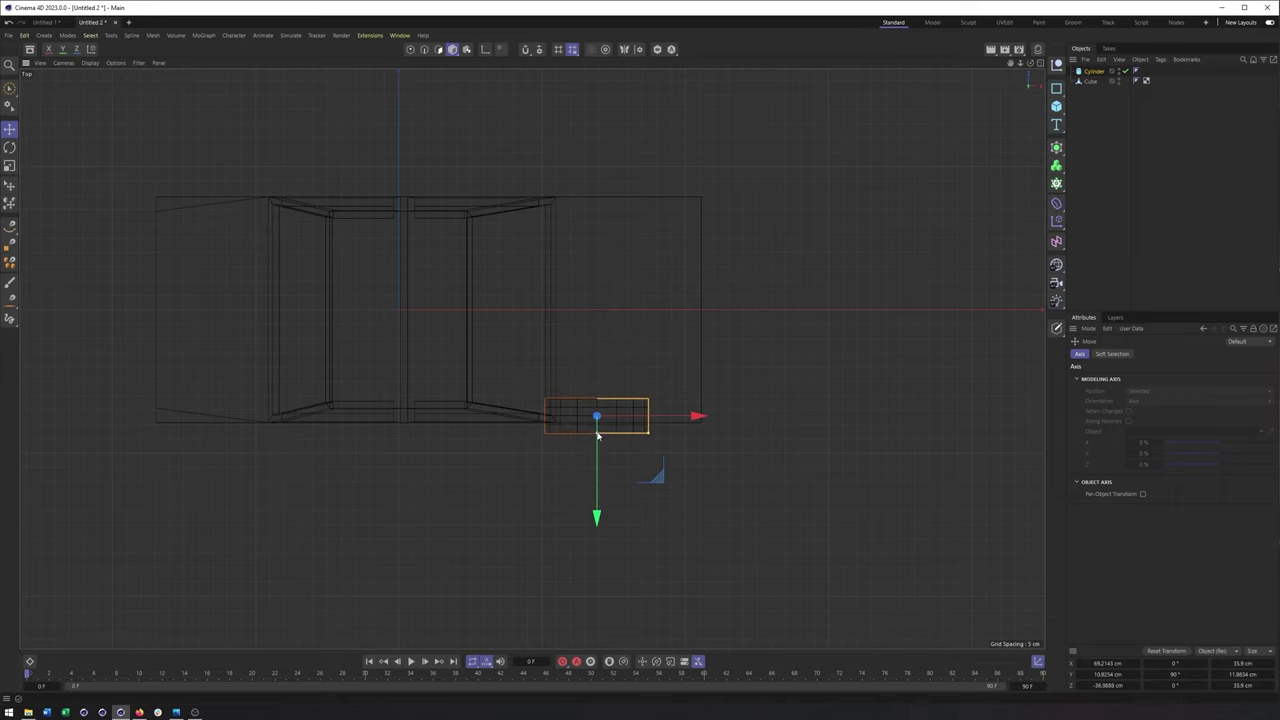
Thicken the wheel to about 23.2 cm and shift it inward to about Z -31 cm
{"action": "key", "text": "F1"}
{"action": "left_click_drag", "start_coordinate": [728, 434], "coordinate": [529, 366], "text": "alt"}
{"action": "left_click_drag", "start_coordinate": [614, 460], "coordinate": [725, 391]}
{"action": "middle_click_drag", "start_coordinate": [768, 481], "coordinate": [752, 356], "text": "alt"}
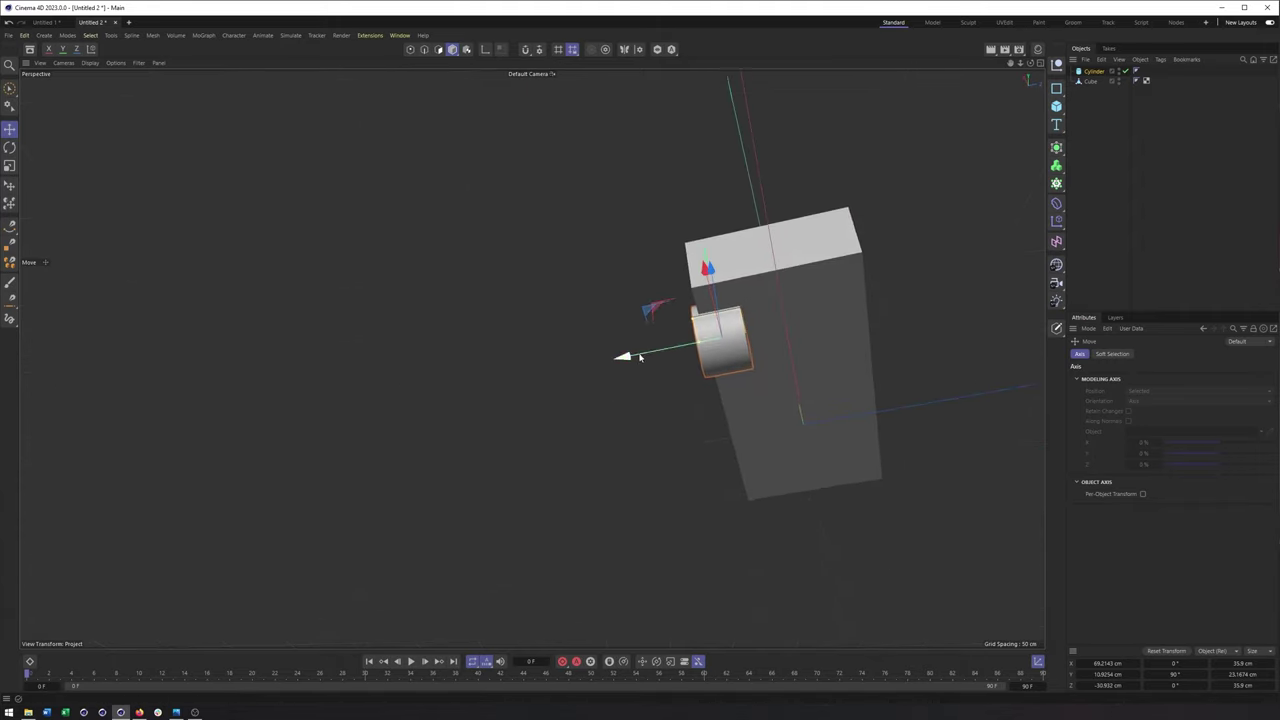
Duplicate the wheel along X to about -45.5 cm, and copy both wheels to the car's opposite side
{"action": "left_click_drag", "start_coordinate": [707, 268], "coordinate": [832, 290], "text": "alt"}
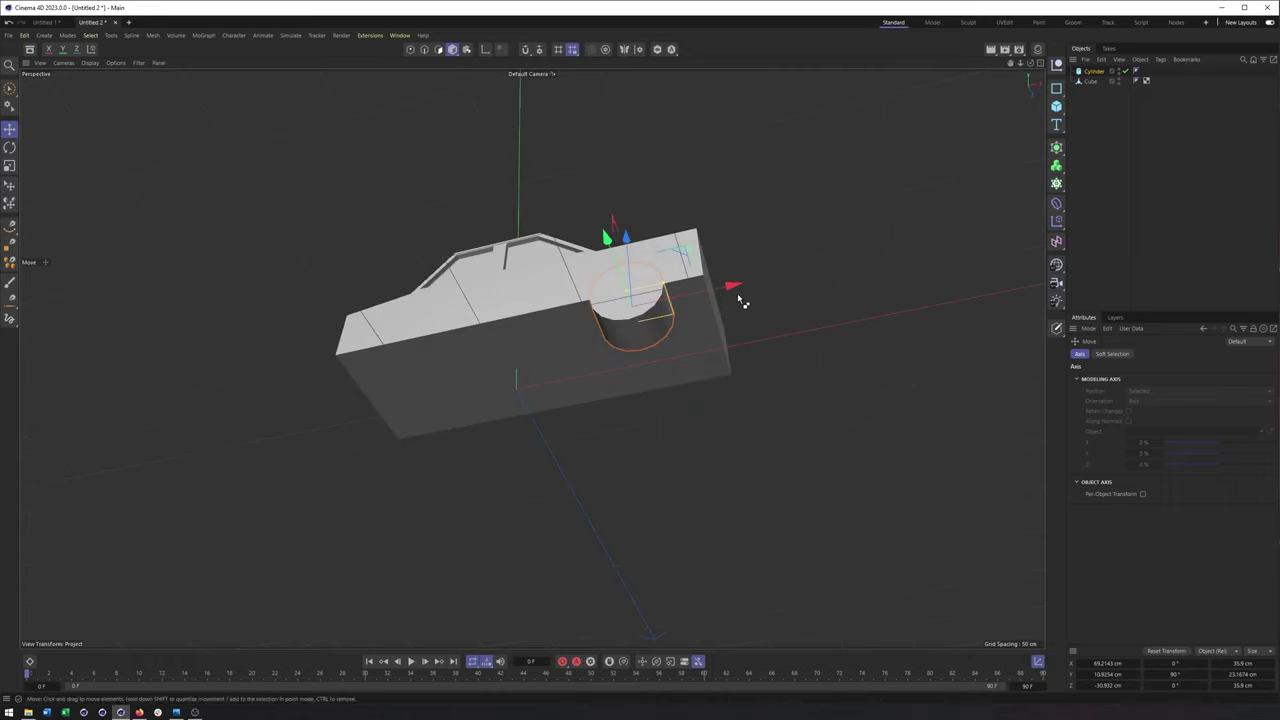
{"action": "left_click_drag", "start_coordinate": [742, 302], "coordinate": [520, 355], "text": "ctrl"}
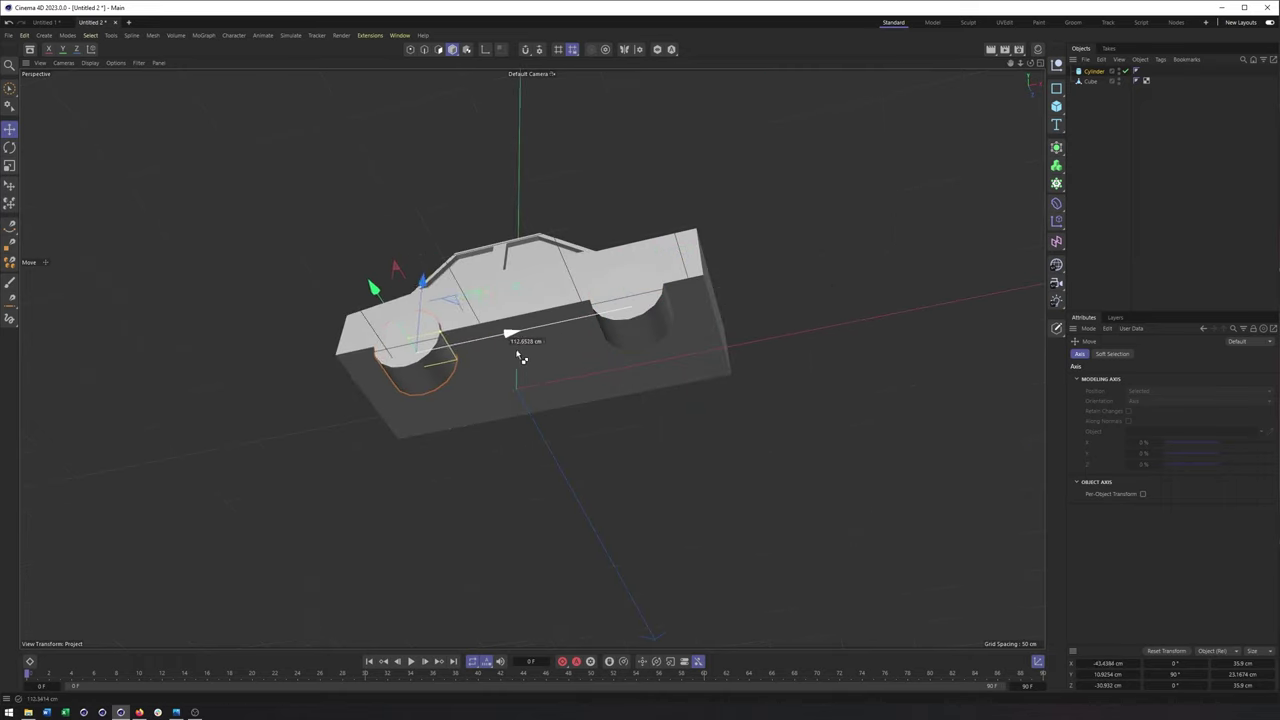
{"action": "left_click_drag", "start_coordinate": [517, 357], "coordinate": [594, 307], "text": "alt"}
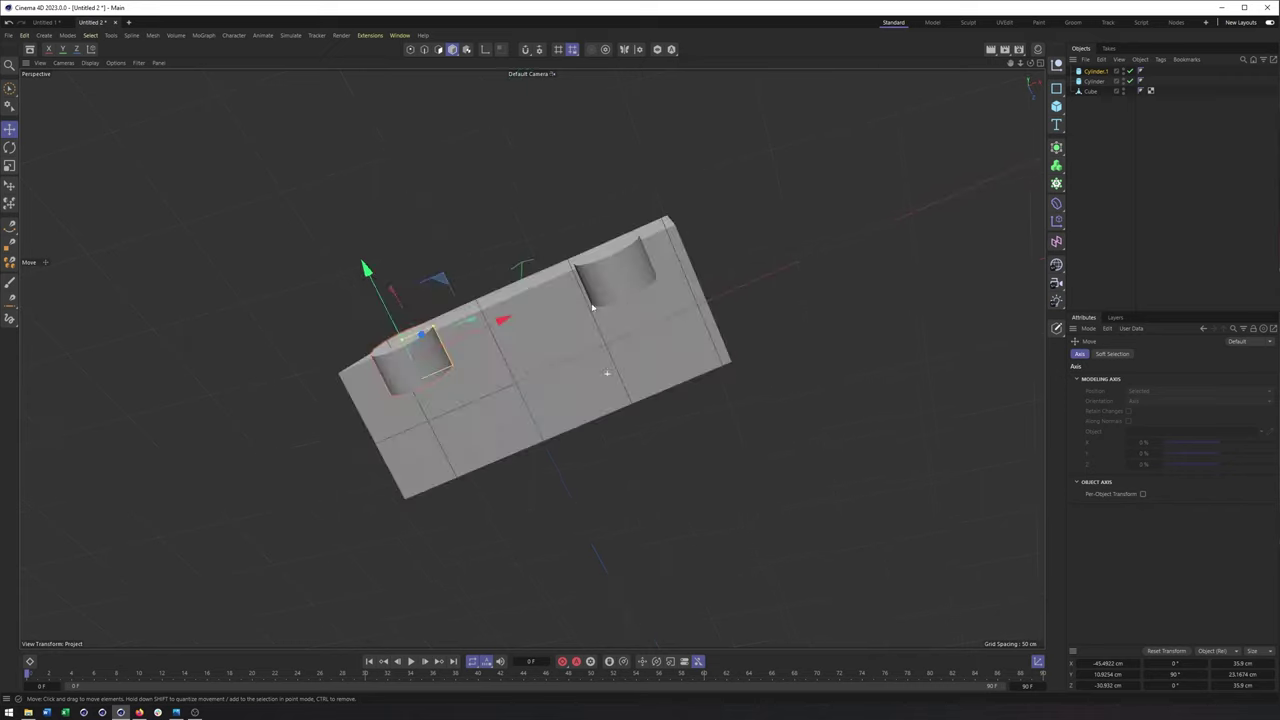
{"action": "left_click", "coordinate": [634, 291], "text": "shift"}
{"action": "left_click_drag", "start_coordinate": [467, 224], "coordinate": [795, 447], "text": "ctrl"}
Group the four wheel cylinders under one null
{"action": "left_click", "coordinate": [1096, 101]}
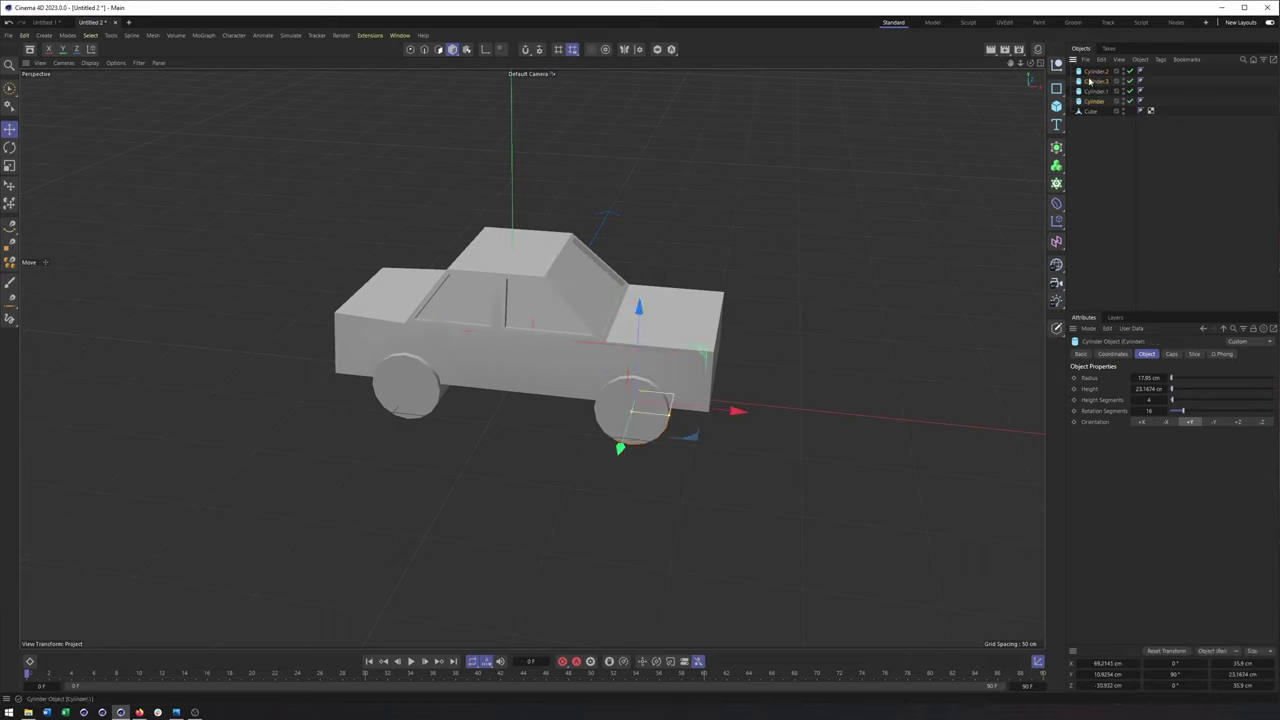
{"action": "left_click", "coordinate": [1086, 73], "text": "shift"}
{"action": "right_click", "coordinate": [1086, 73]}
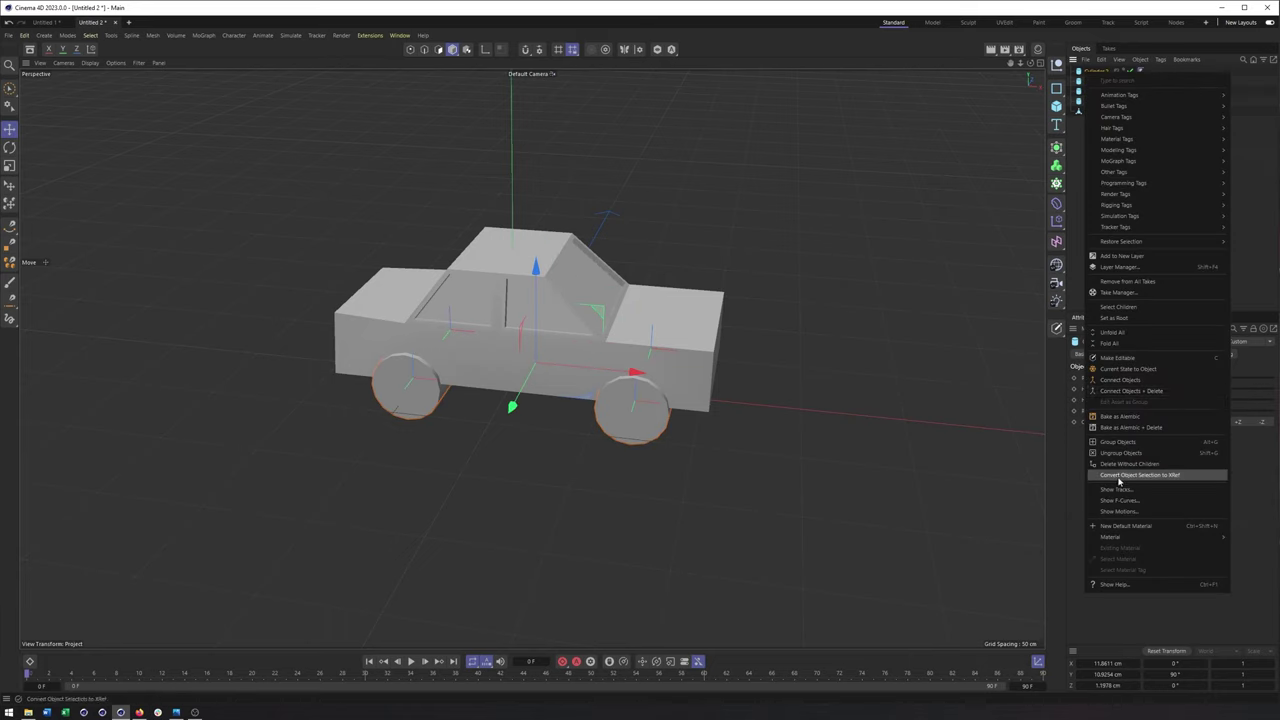
{"action": "left_click", "coordinate": [1117, 441]}
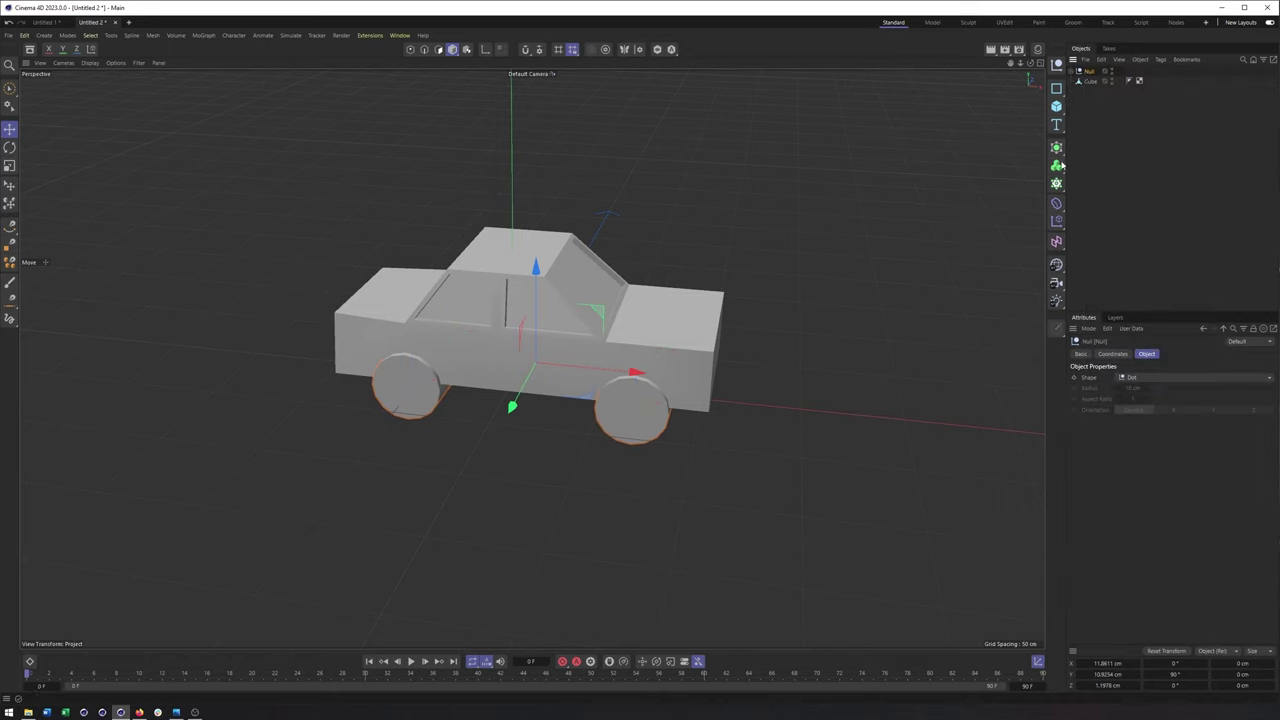
Add a Boole object and make the wheel group its child
{"action": "left_click", "coordinate": [1057, 148]}
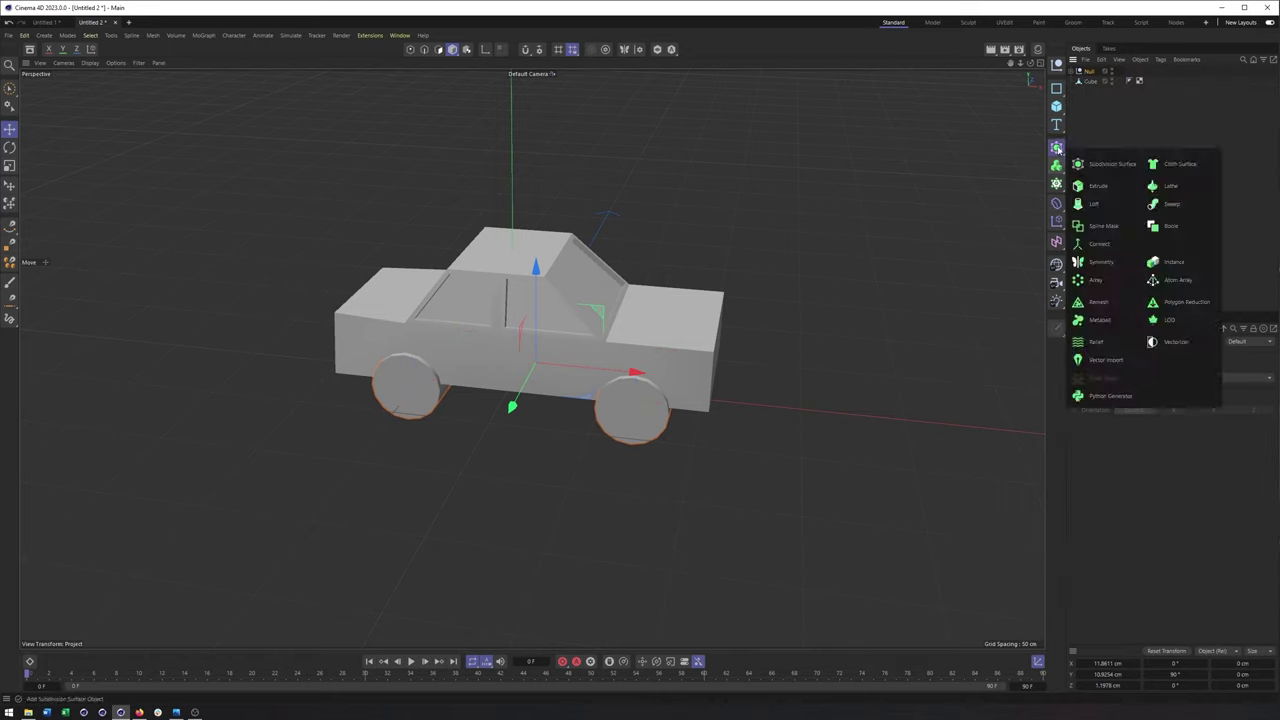
{"action": "left_click", "coordinate": [1166, 226]}
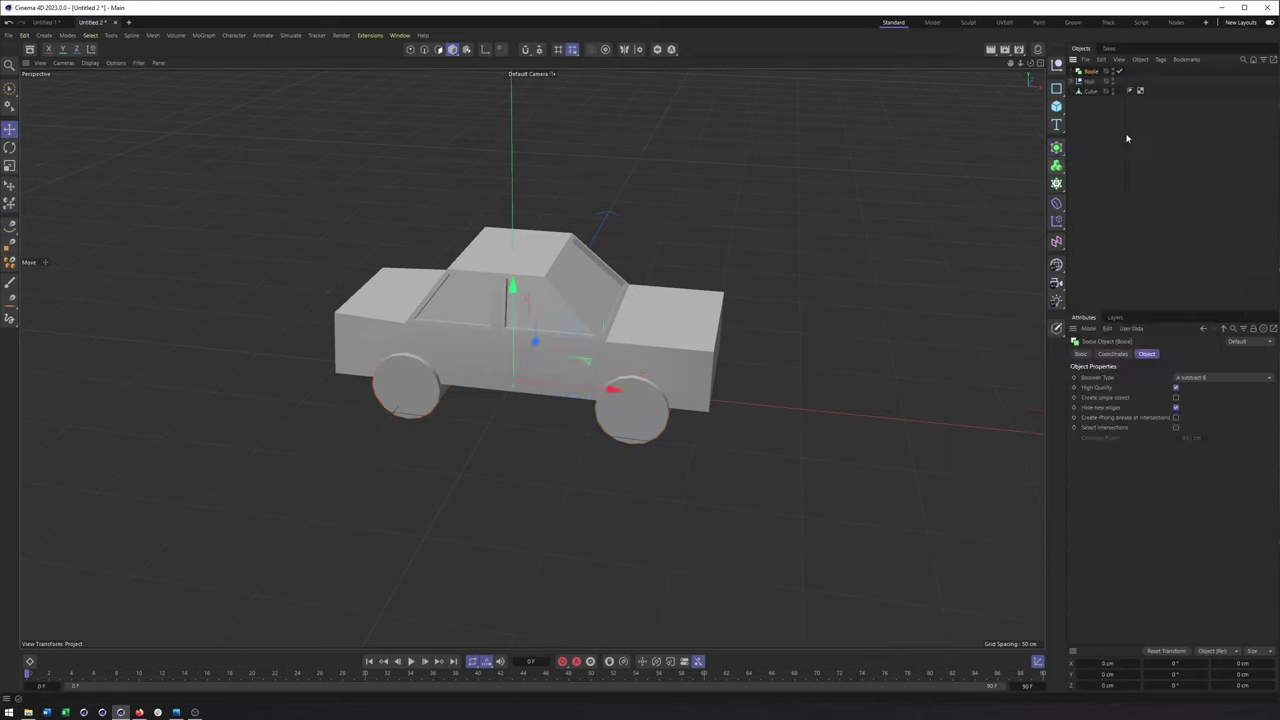
{"action": "left_click_drag", "start_coordinate": [1093, 73], "coordinate": [1094, 74]}
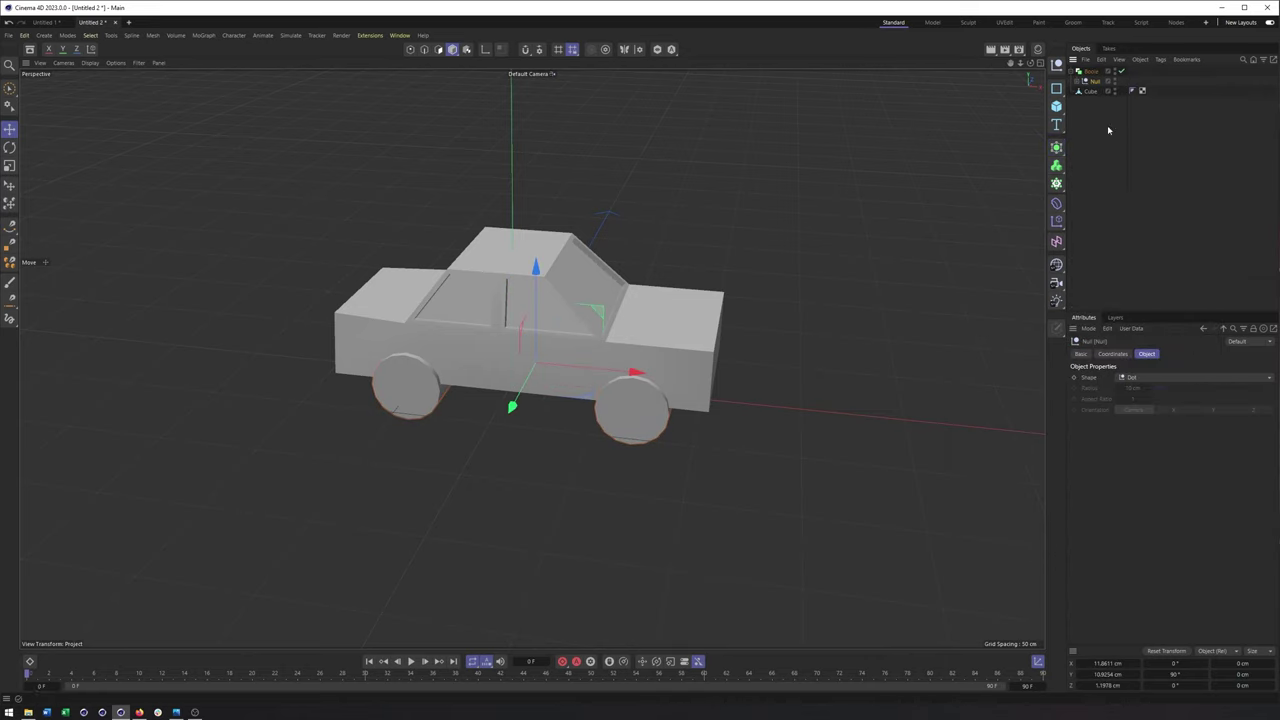
{"action": "left_click_drag", "start_coordinate": [704, 331], "coordinate": [601, 378], "text": "alt"}
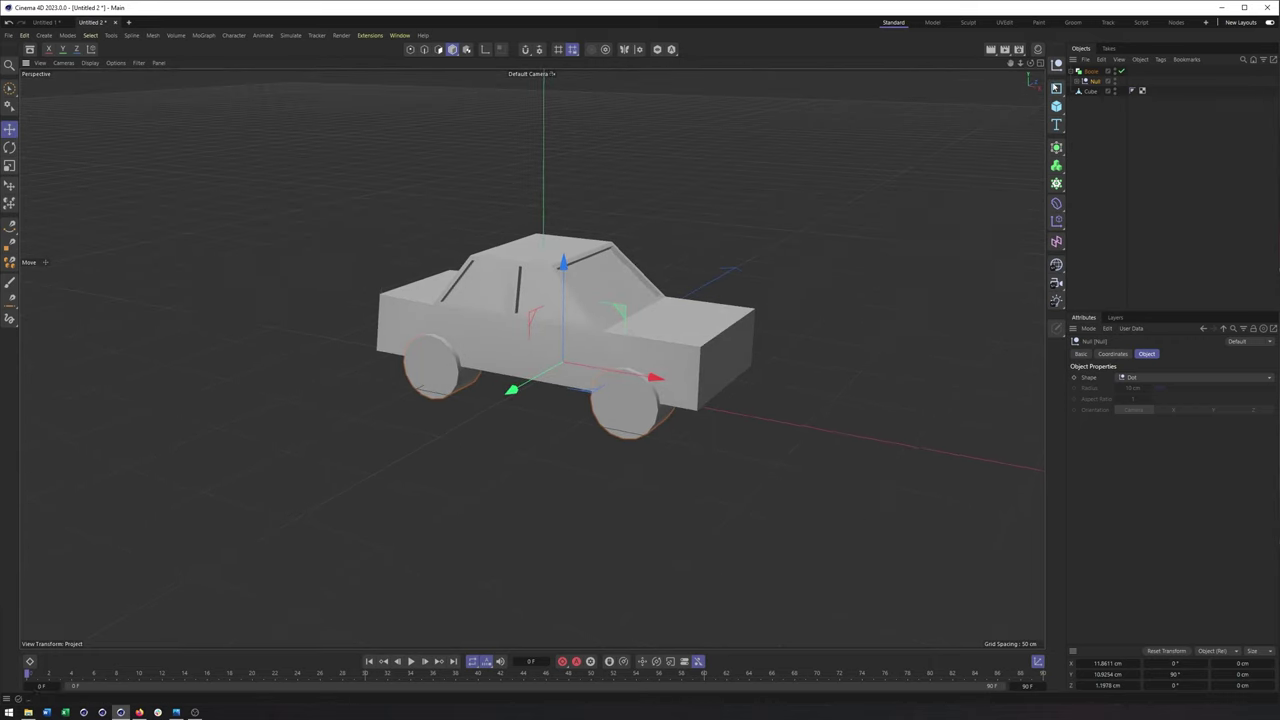
Place the Cube inside the Boole above the wheel null so the wheels are subtracted from the body
{"action": "left_click_drag", "start_coordinate": [1094, 80], "coordinate": [1090, 73]}
{"action": "left_click_drag", "start_coordinate": [726, 318], "coordinate": [788, 370], "text": "alt"}
{"action": "middle_click_drag", "start_coordinate": [860, 164], "coordinate": [846, 122], "text": "alt"}
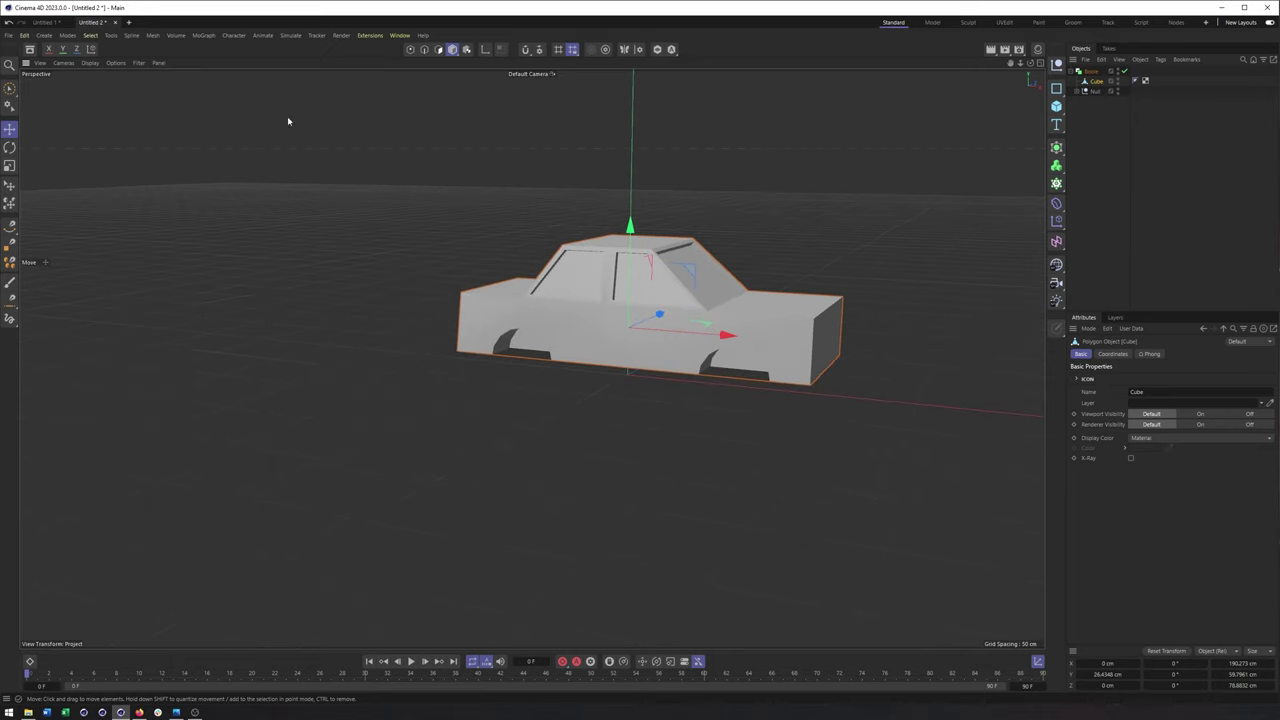
Display the shaded car with its mesh lines and examine the wheel wells
{"action": "left_click", "coordinate": [90, 64]}
{"action": "left_click", "coordinate": [120, 105]}
{"action": "scroll", "coordinate": [812, 353], "scroll_direction": "down", "scroll_amount": 6}
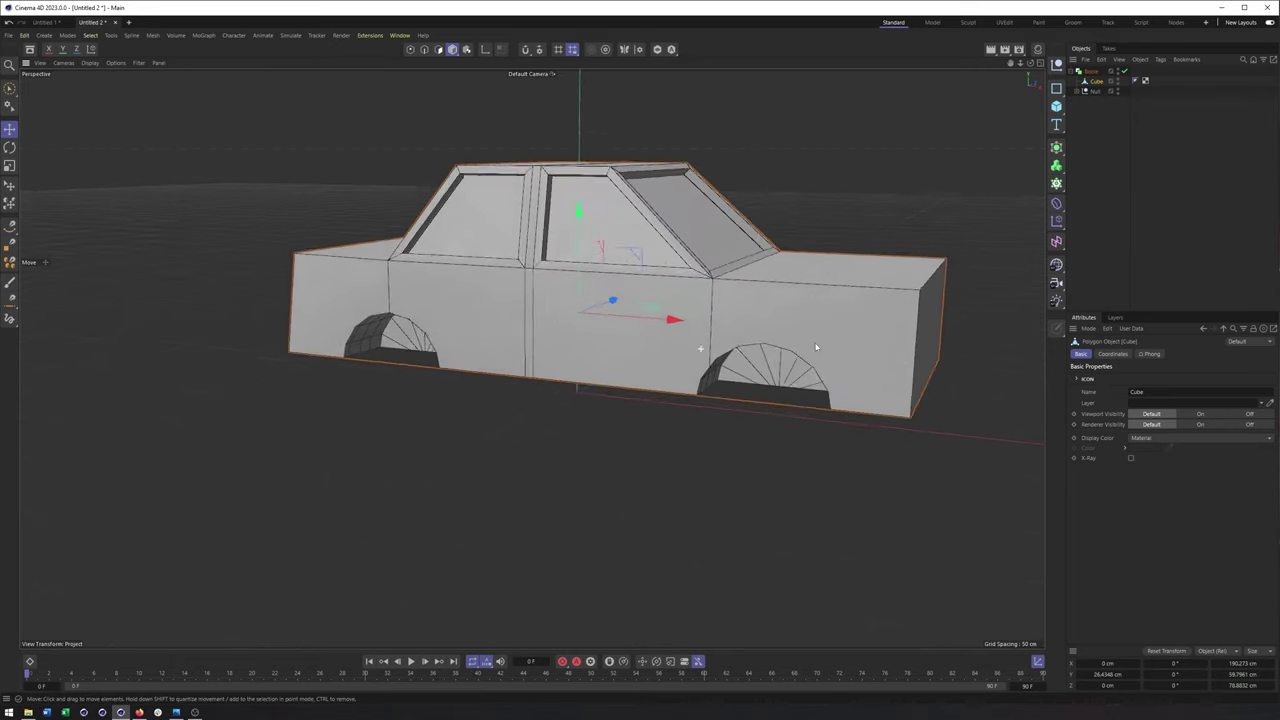
{"action": "left_click_drag", "start_coordinate": [812, 353], "coordinate": [806, 342], "text": "alt"}
Switch the Boole's High Quality option off and back on repeatedly to compare the mesh around the wheel wells
{"action": "left_click", "coordinate": [1089, 72]}
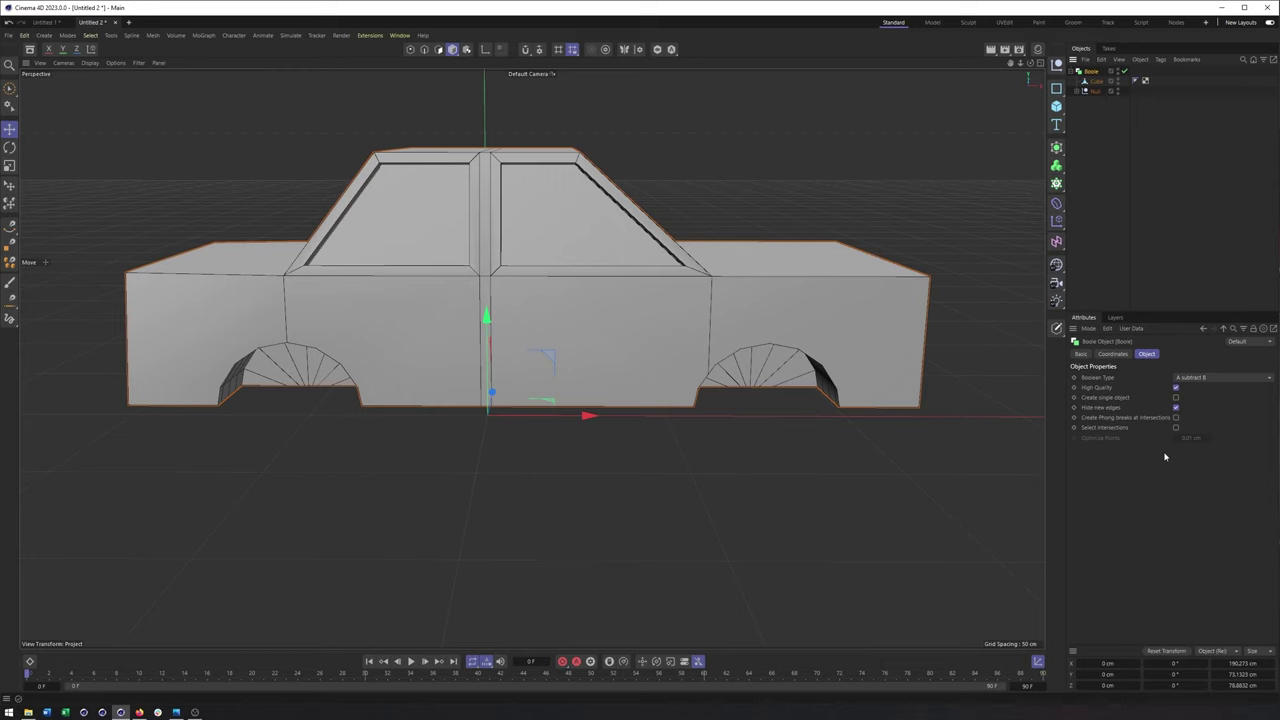
{"action": "left_click", "coordinate": [1176, 388]}
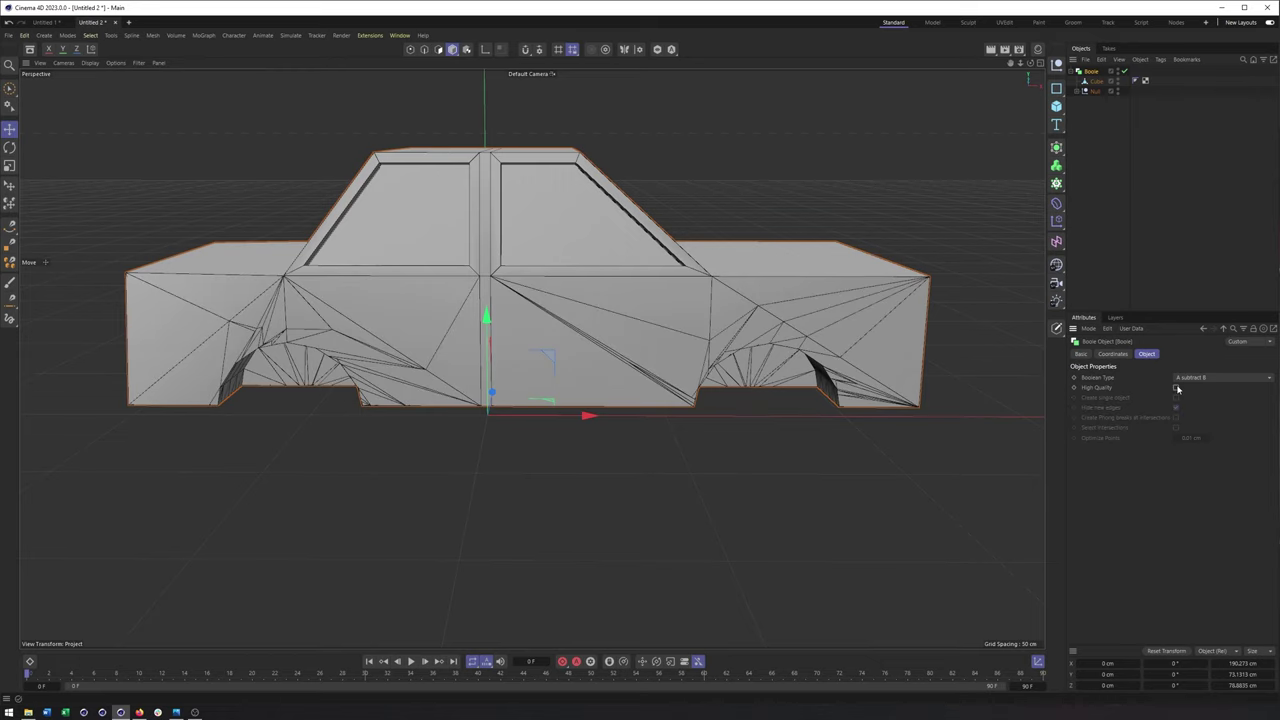
{"action": "left_click", "coordinate": [1177, 388]}
{"action": "left_click", "coordinate": [1177, 388]}
{"action": "left_click", "coordinate": [1177, 388]}
{"action": "left_click", "coordinate": [1177, 388]}
{"action": "left_click", "coordinate": [1177, 388]}
Copy the wheel null out of the Boole to the top level and name the copy Wheels
{"action": "left_click_drag", "start_coordinate": [846, 334], "coordinate": [738, 343], "text": "alt"}
{"action": "middle_click_drag", "start_coordinate": [846, 349], "coordinate": [724, 365], "text": "alt"}
{"action": "left_click", "coordinate": [1090, 91]}
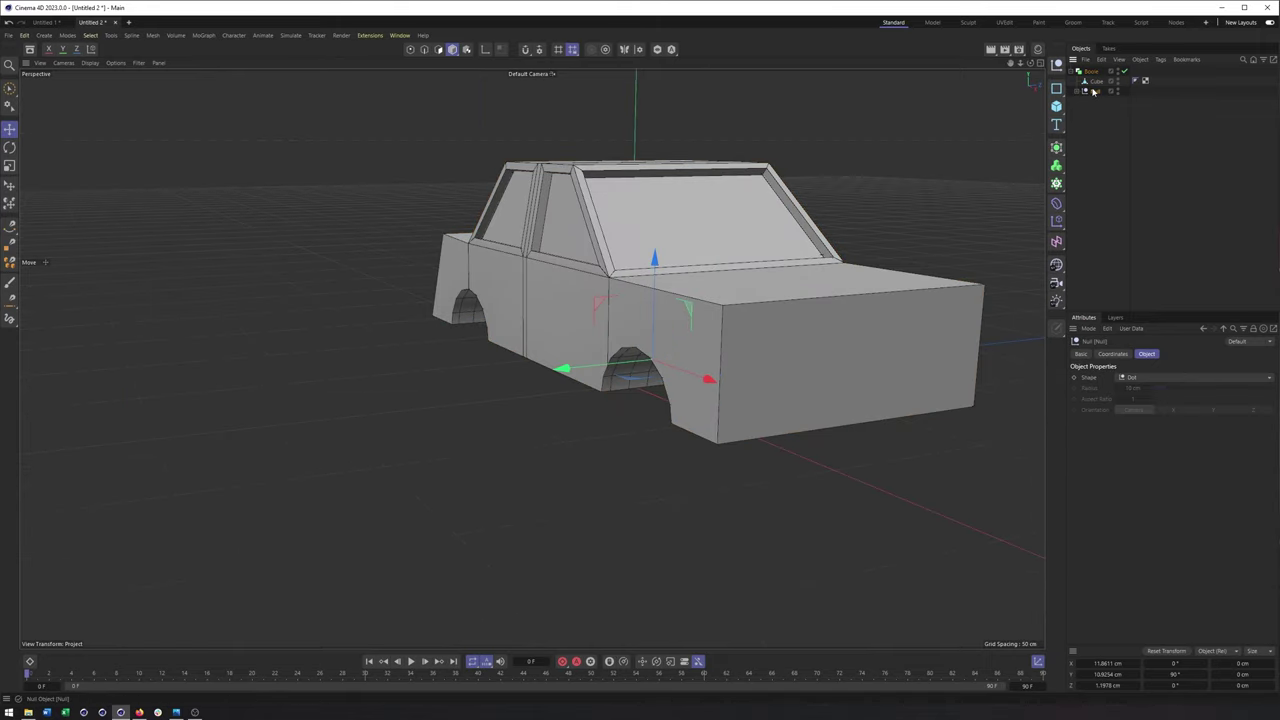
{"action": "left_click_drag", "start_coordinate": [1093, 70], "coordinate": [1092, 71], "text": "ctrl"}
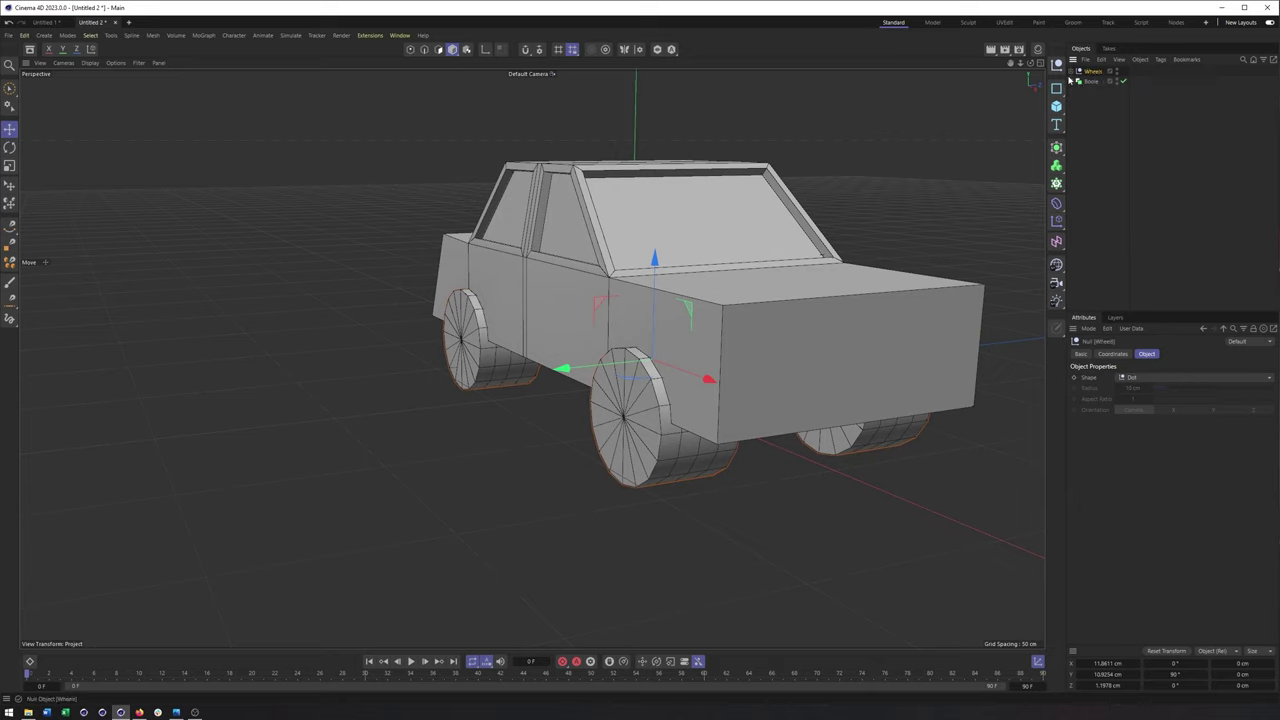
Scale the four cylinders in Wheels down slightly, each about its own centre, with Per-Object Transform enabled
{"action": "left_click", "coordinate": [1102, 82]}
{"action": "left_click", "coordinate": [1100, 111], "text": "shift"}
{"action": "left_click_drag", "start_coordinate": [746, 348], "coordinate": [866, 369], "text": "alt"}
{"action": "key", "text": "t"}
{"action": "left_click_drag", "start_coordinate": [851, 217], "coordinate": [792, 246]}
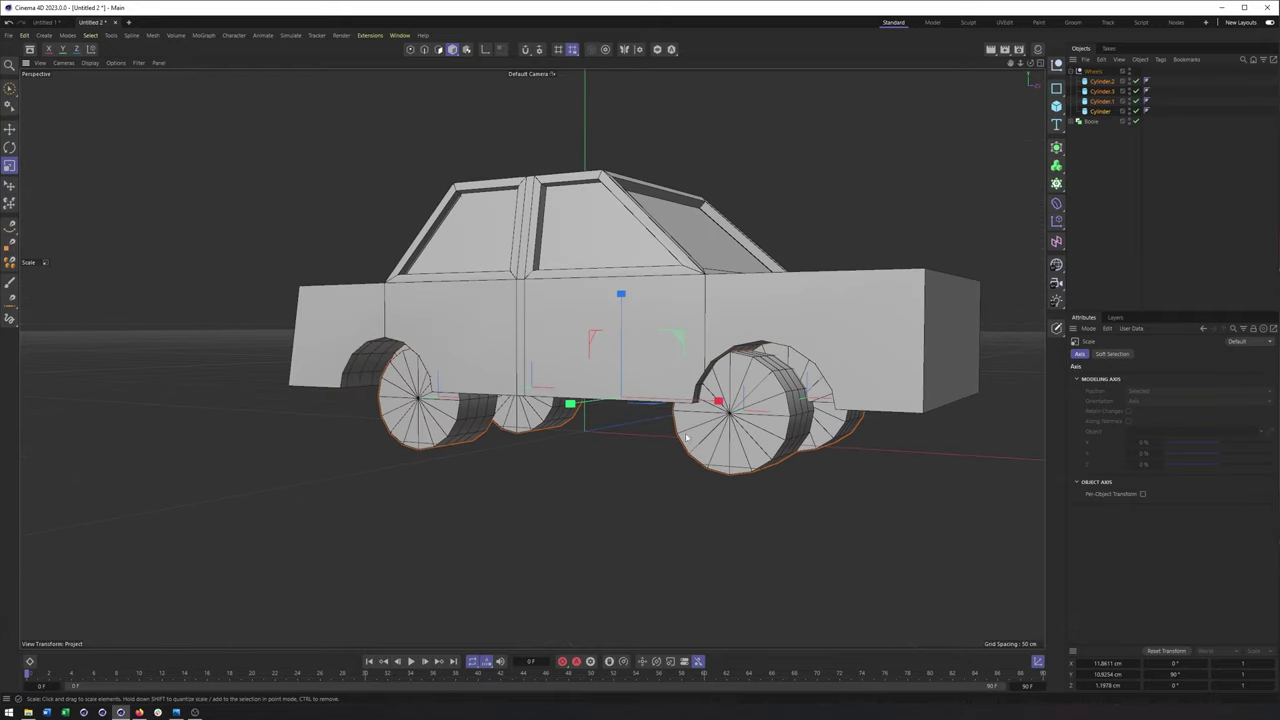
{"action": "left_click_drag", "start_coordinate": [686, 437], "coordinate": [748, 403]}
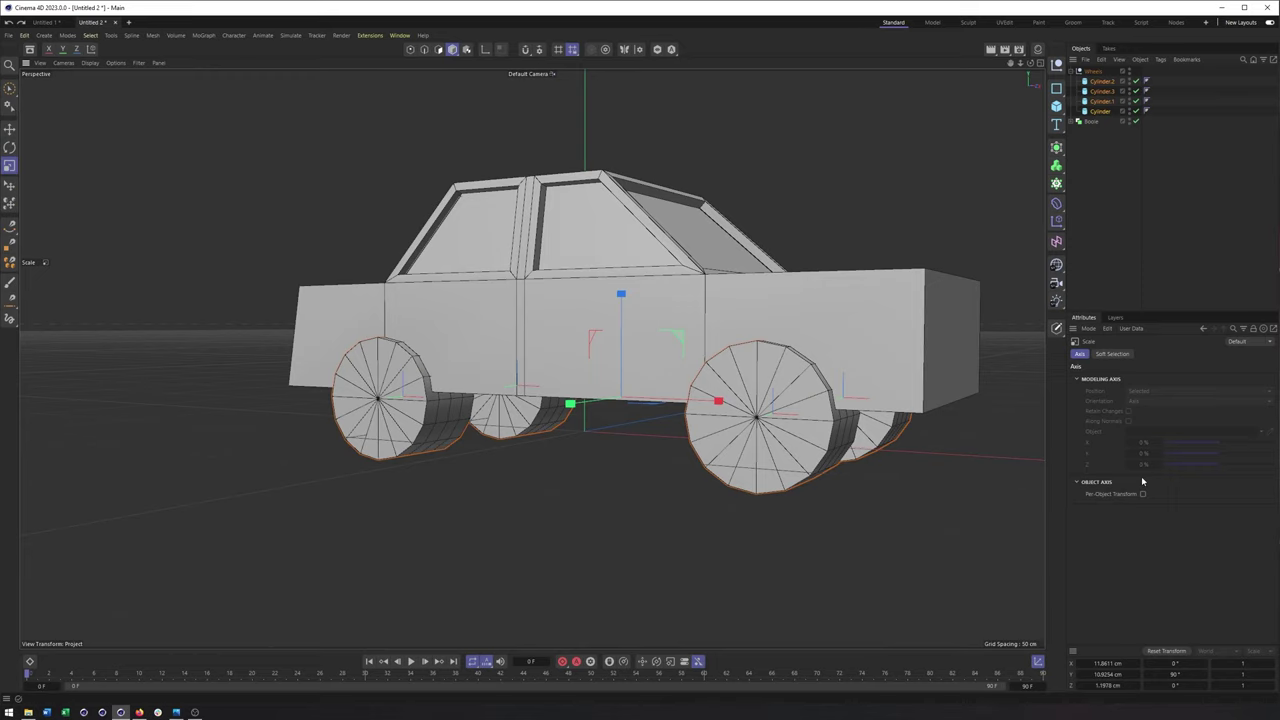
{"action": "left_click_drag", "start_coordinate": [650, 401], "coordinate": [669, 422], "text": "alt"}
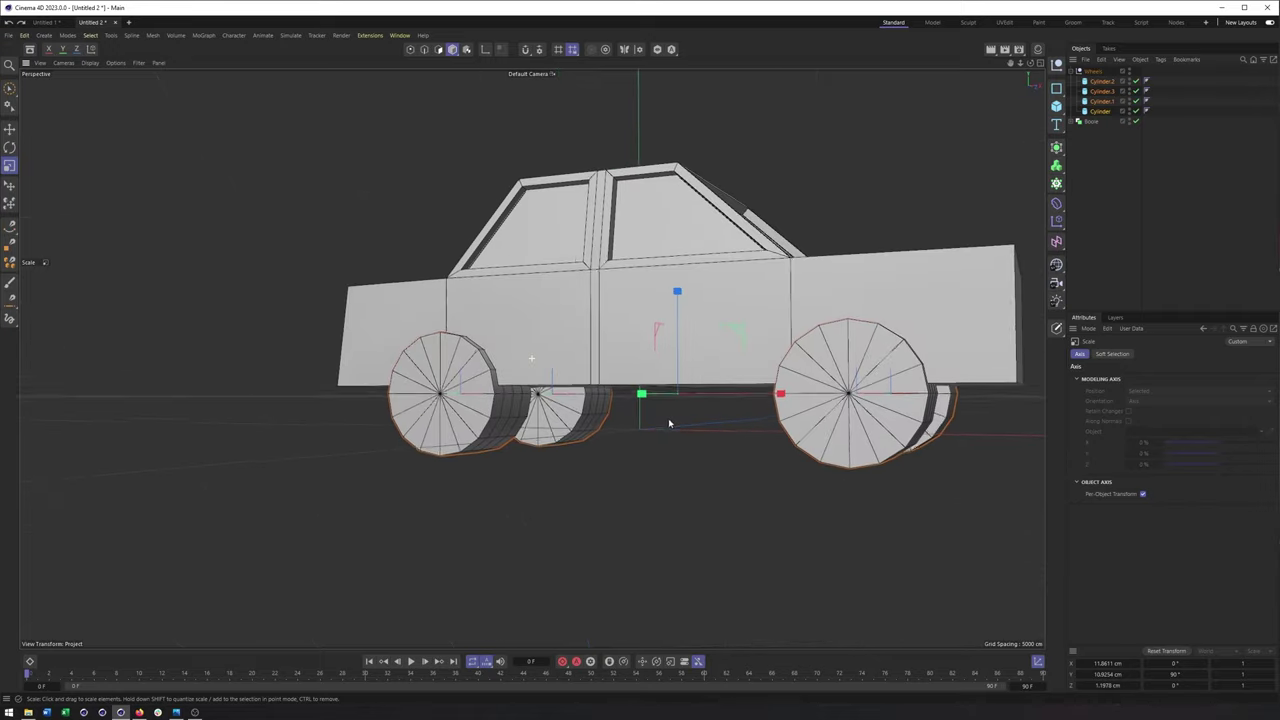
{"action": "left_click_drag", "start_coordinate": [890, 138], "coordinate": [845, 227]}
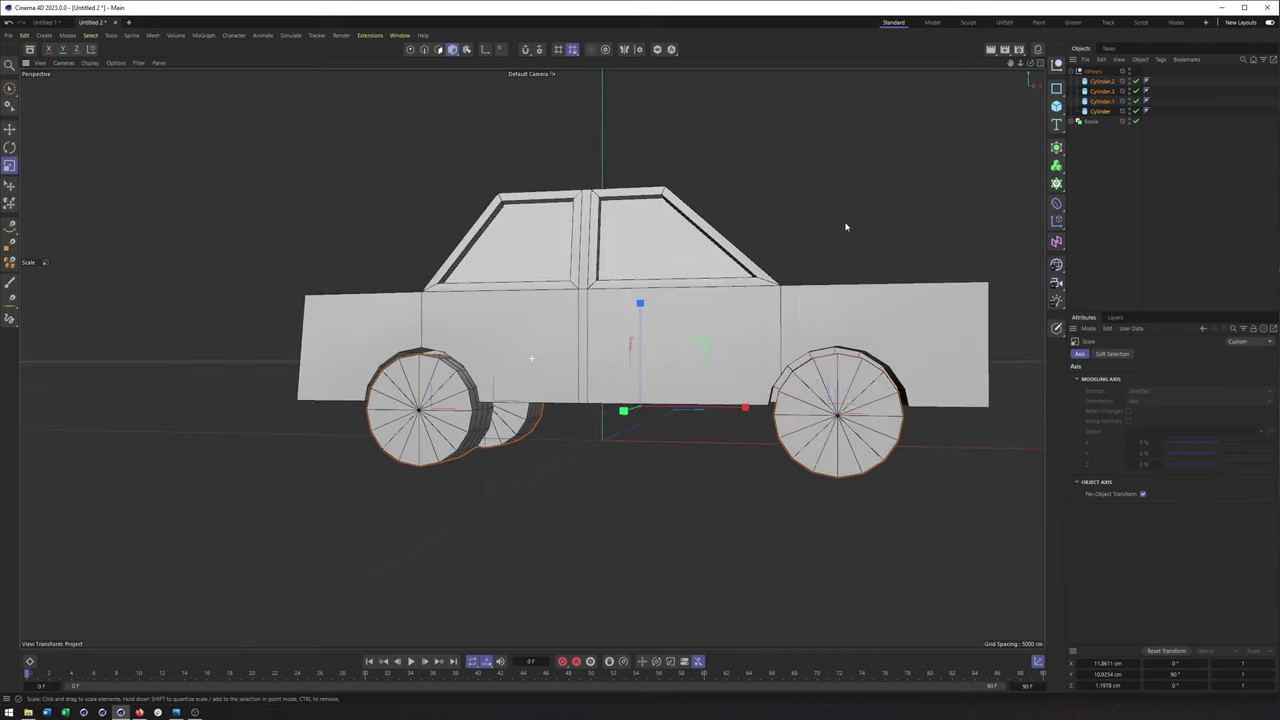
{"action": "mouse_move", "coordinate": [805, 270]}
{"action": "left_mouse_down", "text": "alt"}
{"action": "mouse_move", "coordinate": [758, 300]}
{"action": "mouse_move", "coordinate": [805, 294]}
{"action": "left_mouse_up", "text": "alt"}
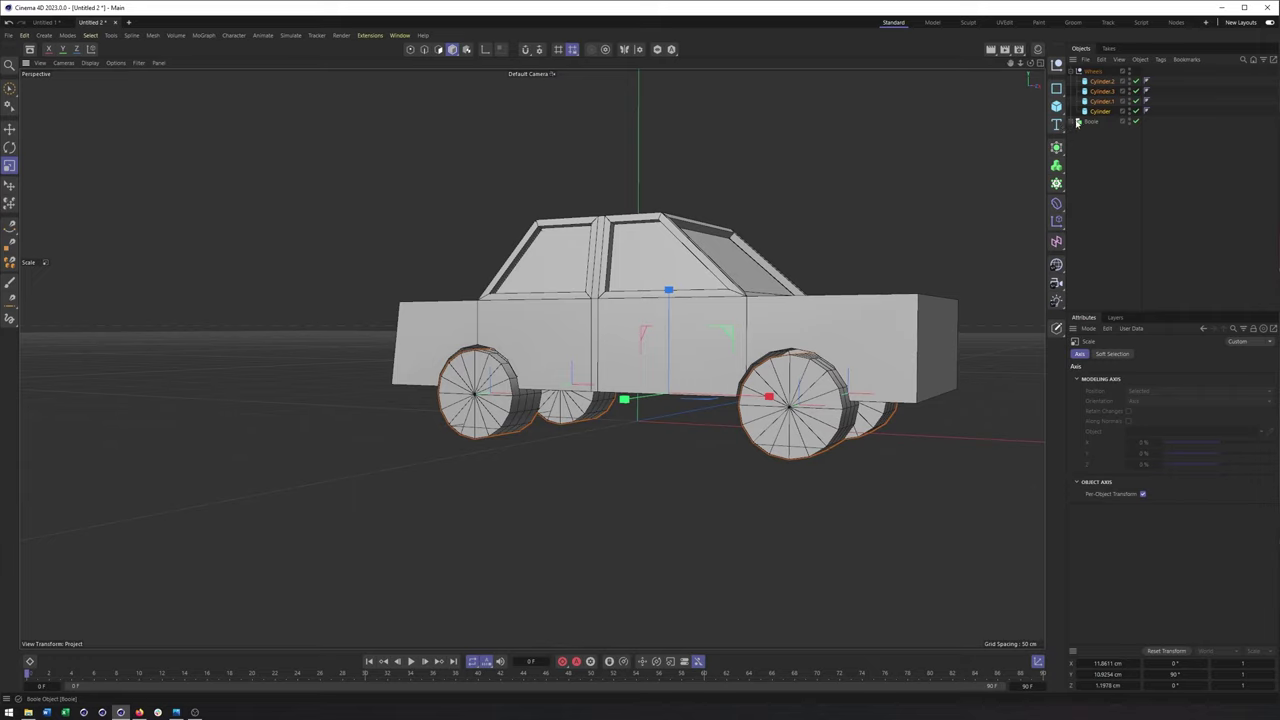
Raise the Wheels null and the Boole's cutting null together to about Y 13.9 cm
{"action": "left_click", "coordinate": [1094, 72]}
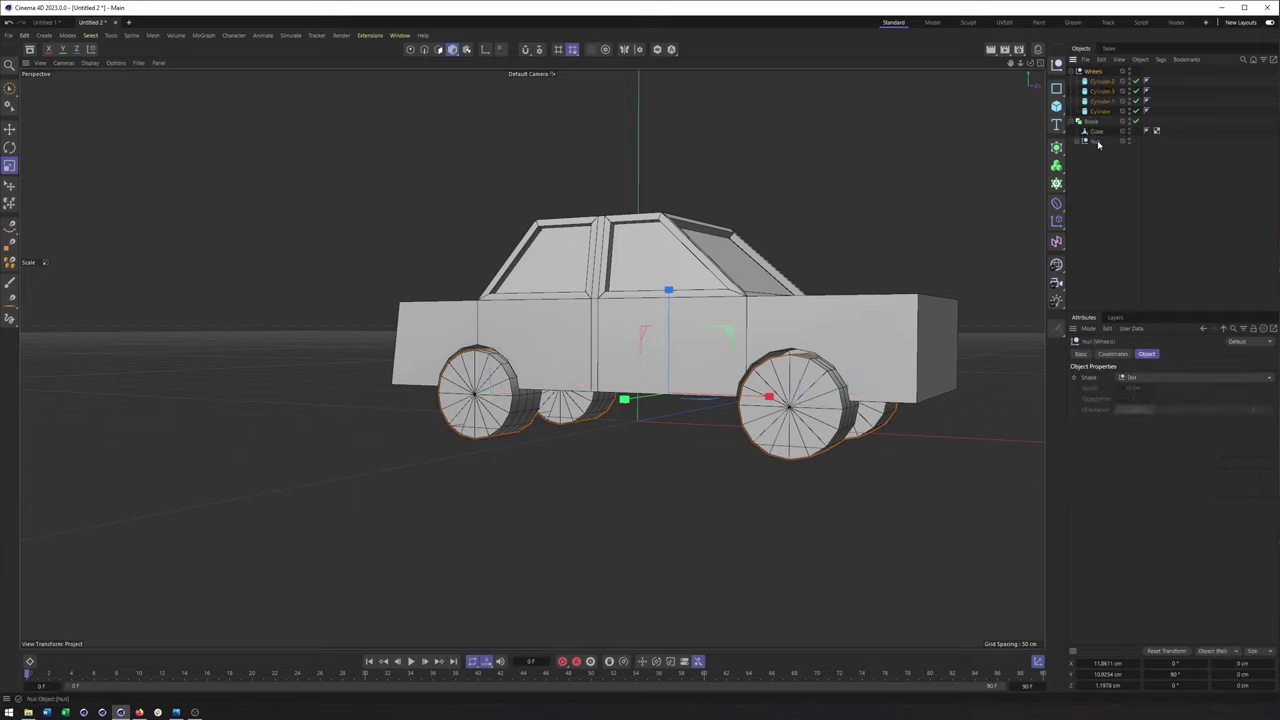
{"action": "key", "text": "e"}
{"action": "left_click_drag", "start_coordinate": [671, 306], "coordinate": [725, 308]}
{"action": "middle_click_drag", "start_coordinate": [400, 311], "coordinate": [594, 313], "text": "alt"}
{"action": "left_click", "coordinate": [594, 314]}
Open the car's Cube for point editing in the top view and activate Rectangle Selection
{"action": "left_click_drag", "start_coordinate": [594, 314], "coordinate": [594, 335], "text": "alt"}
{"action": "left_click_drag", "start_coordinate": [690, 300], "coordinate": [508, 217], "text": "alt"}
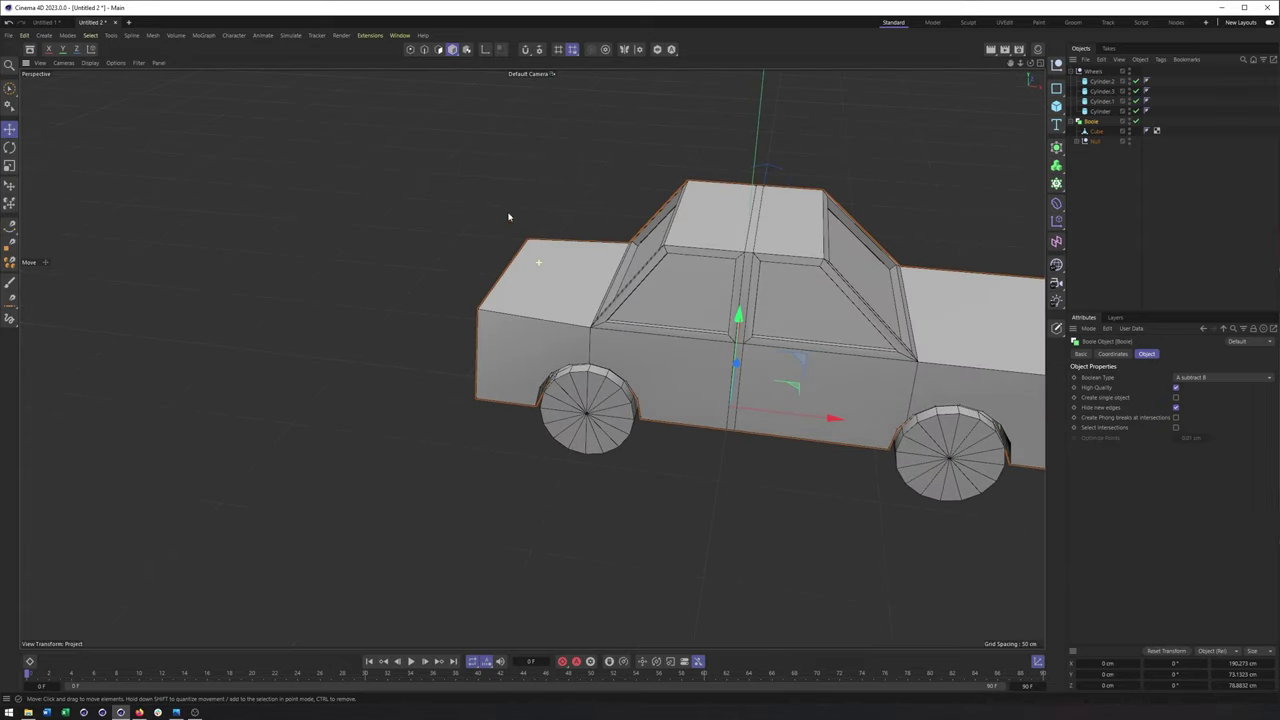
{"action": "left_click", "coordinate": [410, 50]}
{"action": "key", "text": "F2"}
{"action": "middle_click_drag", "start_coordinate": [322, 282], "coordinate": [436, 295], "text": "alt"}
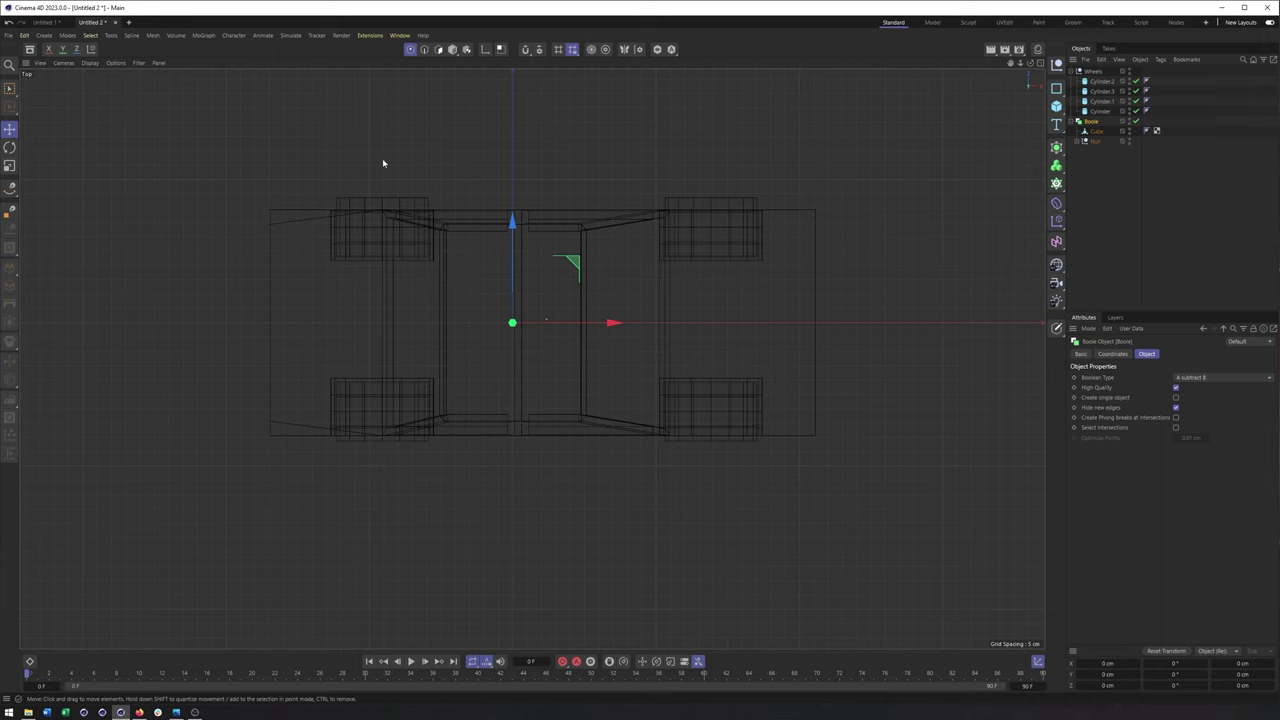
{"action": "left_click", "coordinate": [1094, 131]}
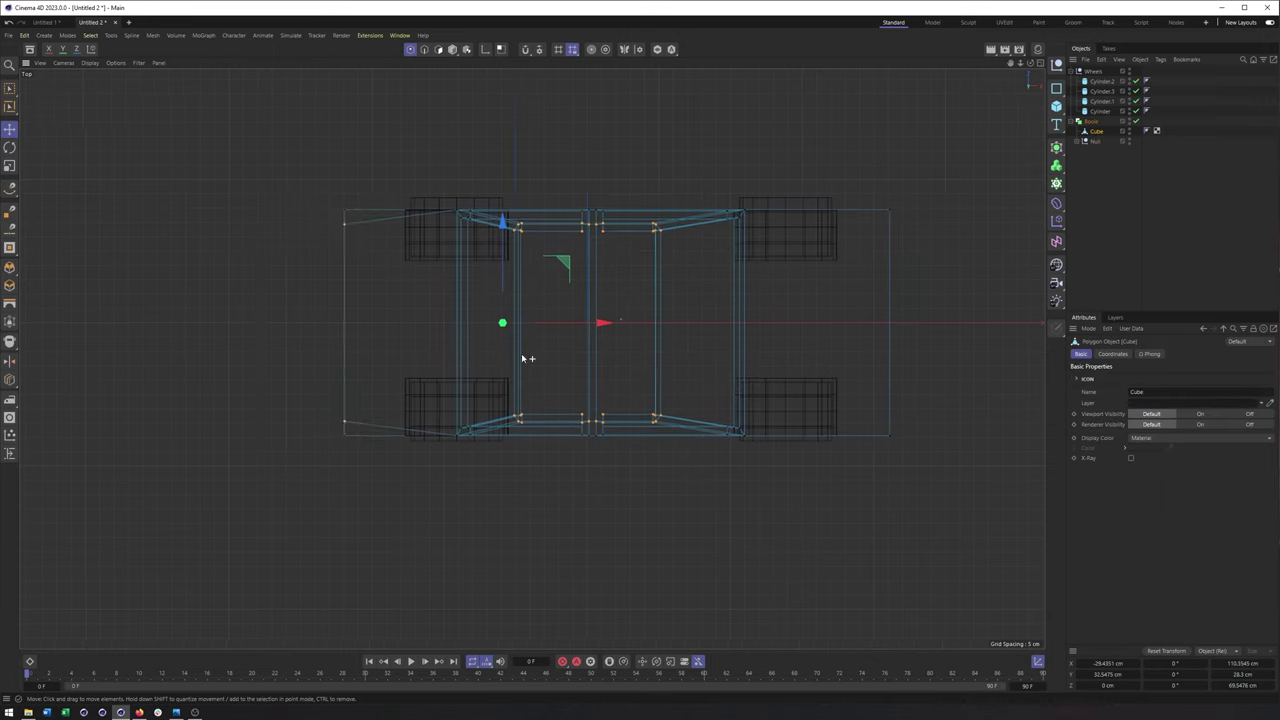
{"action": "middle_click_drag", "start_coordinate": [268, 226], "coordinate": [440, 221], "text": "alt"}
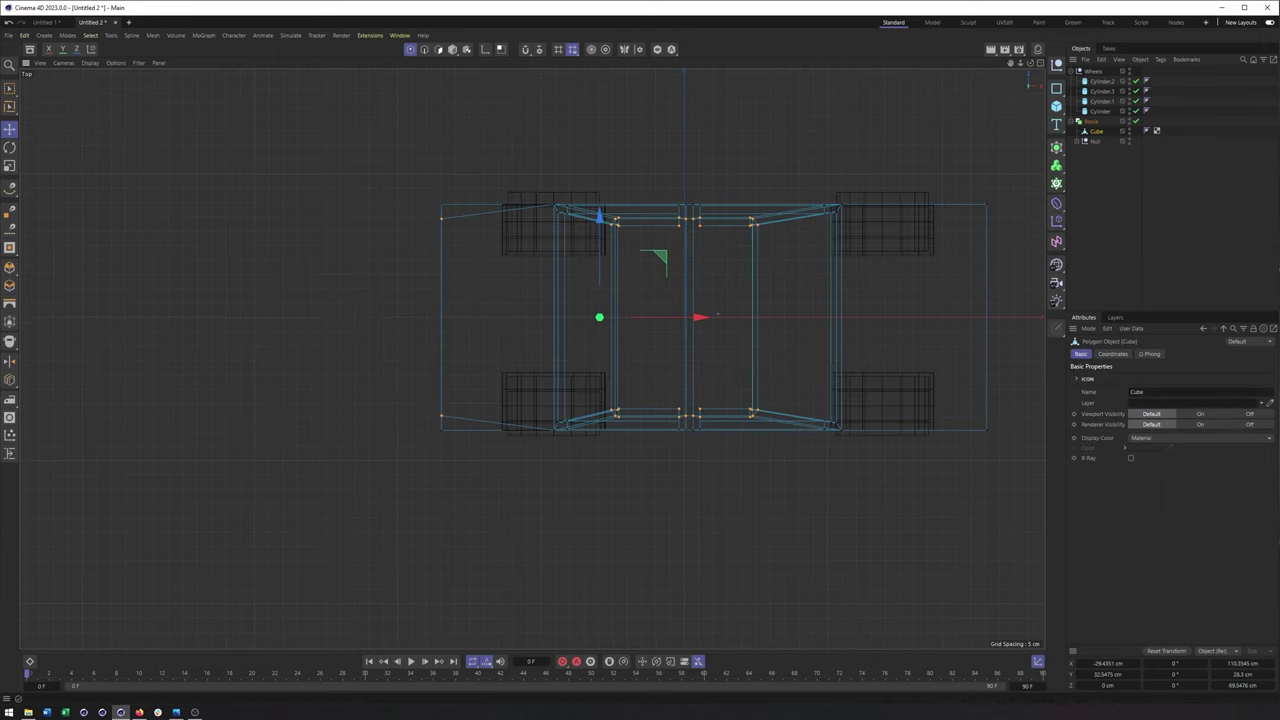
{"action": "left_click", "coordinate": [10, 106]}
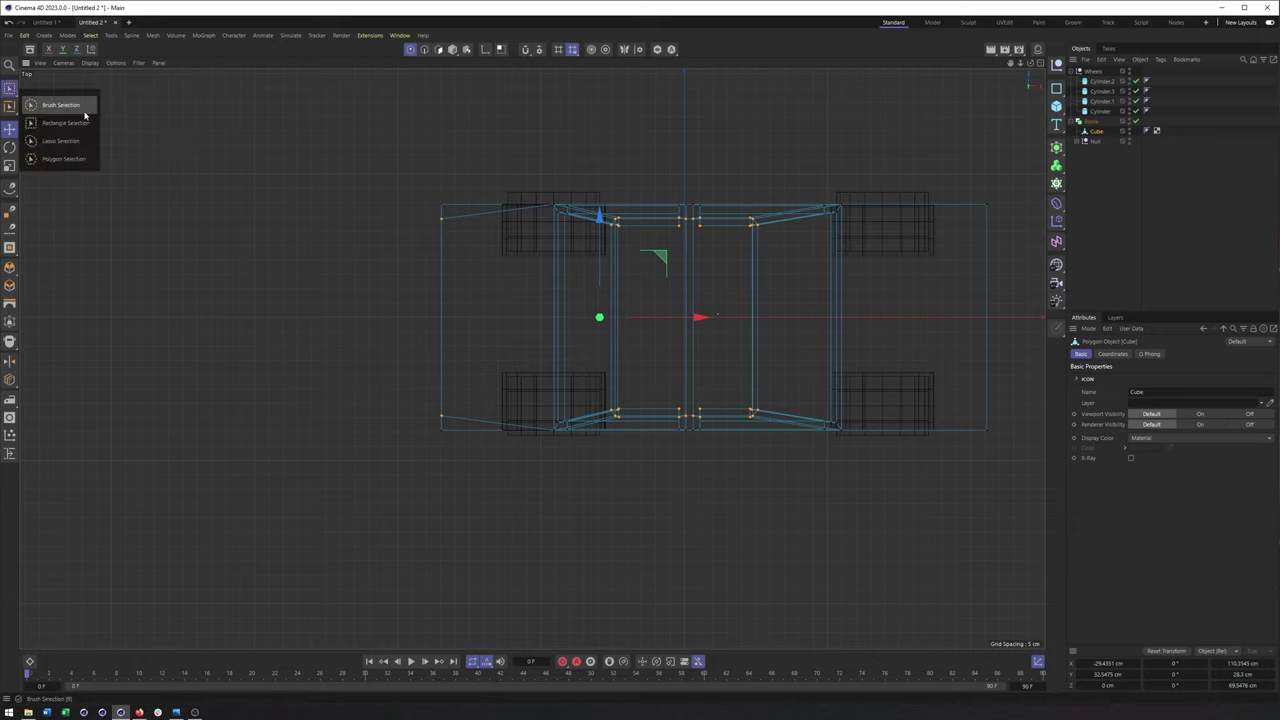
{"action": "left_click", "coordinate": [58, 125]}
Set both rear corner points on the car's positive Z side to Z 39.4416 cm
{"action": "mouse_move", "coordinate": [393, 154]}
{"action": "left_mouse_down"}
{"action": "mouse_move", "coordinate": [466, 250]}
{"action": "mouse_move", "coordinate": [471, 102]}
{"action": "mouse_move", "coordinate": [449, 140]}
{"action": "left_mouse_up"}
{"action": "key", "text": "e"}
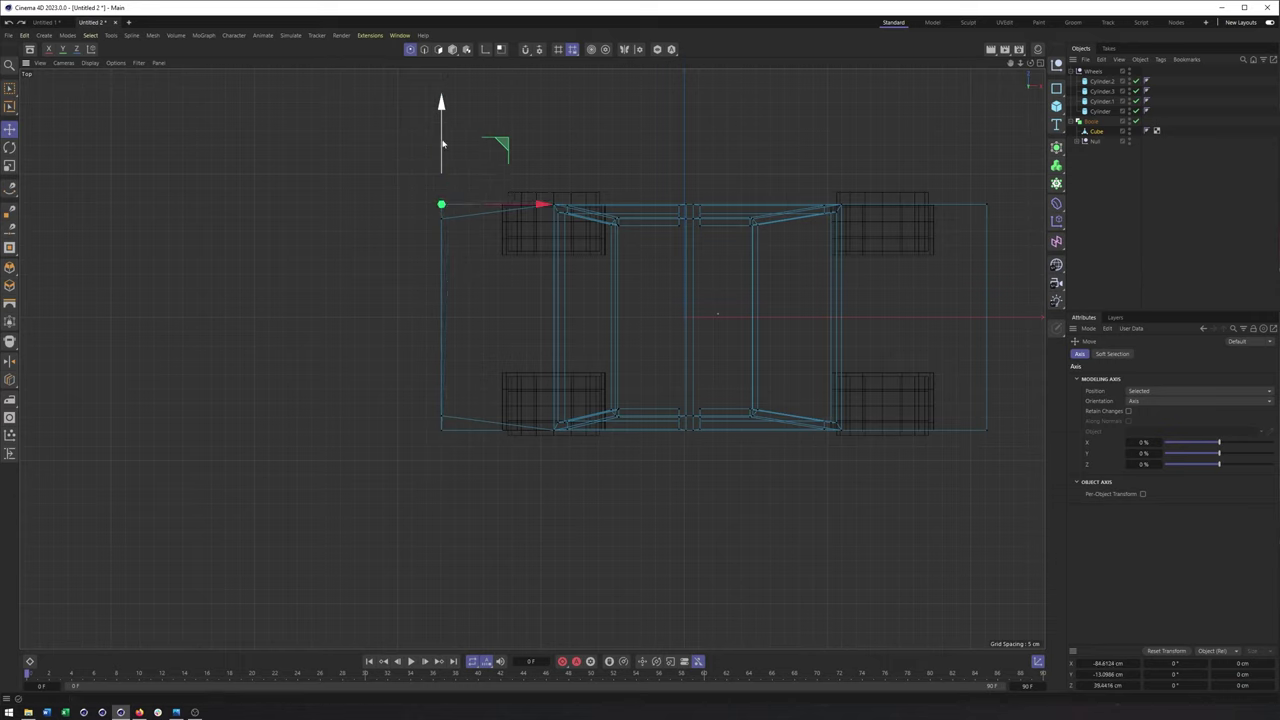
{"action": "left_click", "coordinate": [1106, 686]}
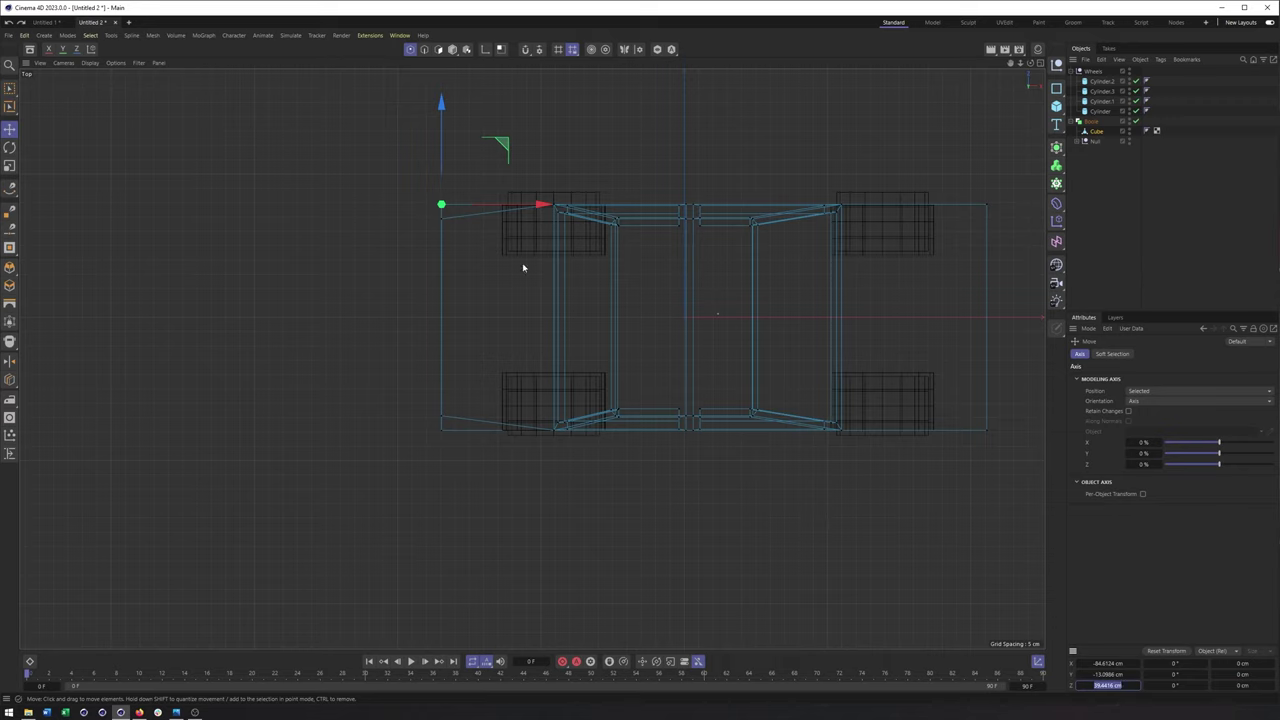
{"action": "type", "text": "0"}
{"action": "key", "text": "Return"}
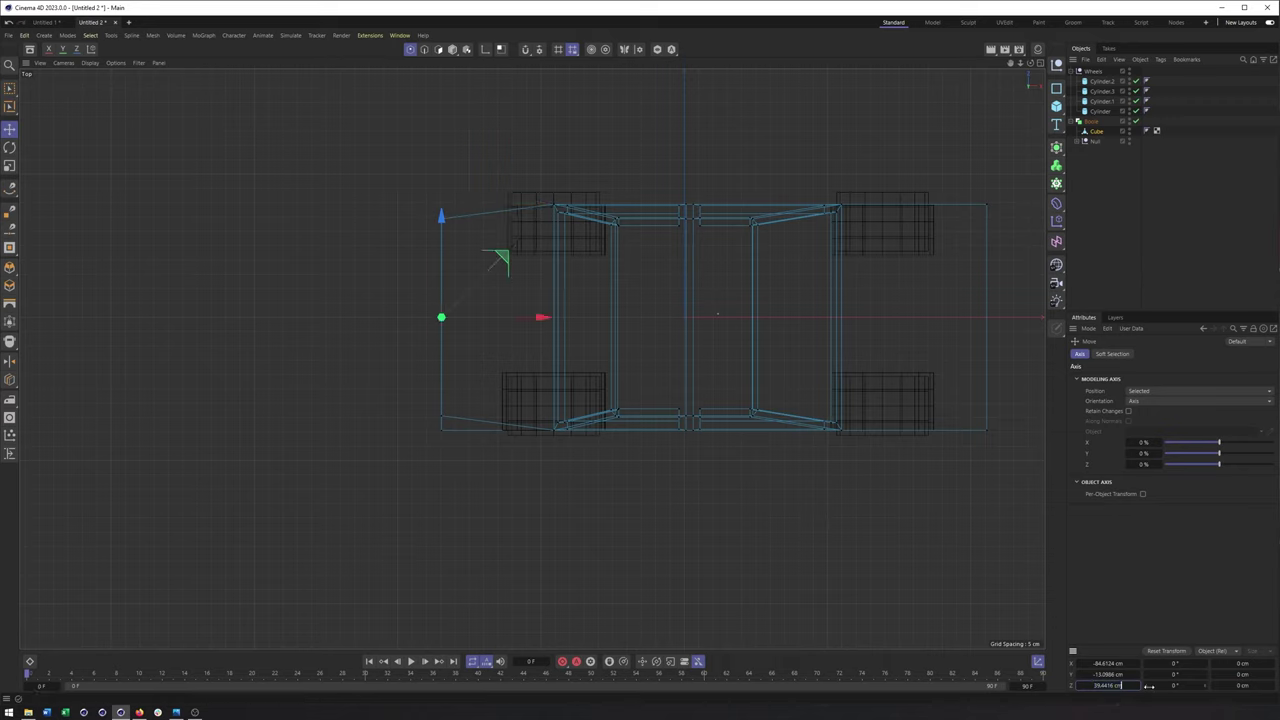
{"action": "left_click", "coordinate": [605, 544]}
{"action": "left_click", "coordinate": [441, 219]}
{"action": "left_click", "coordinate": [1108, 685]}
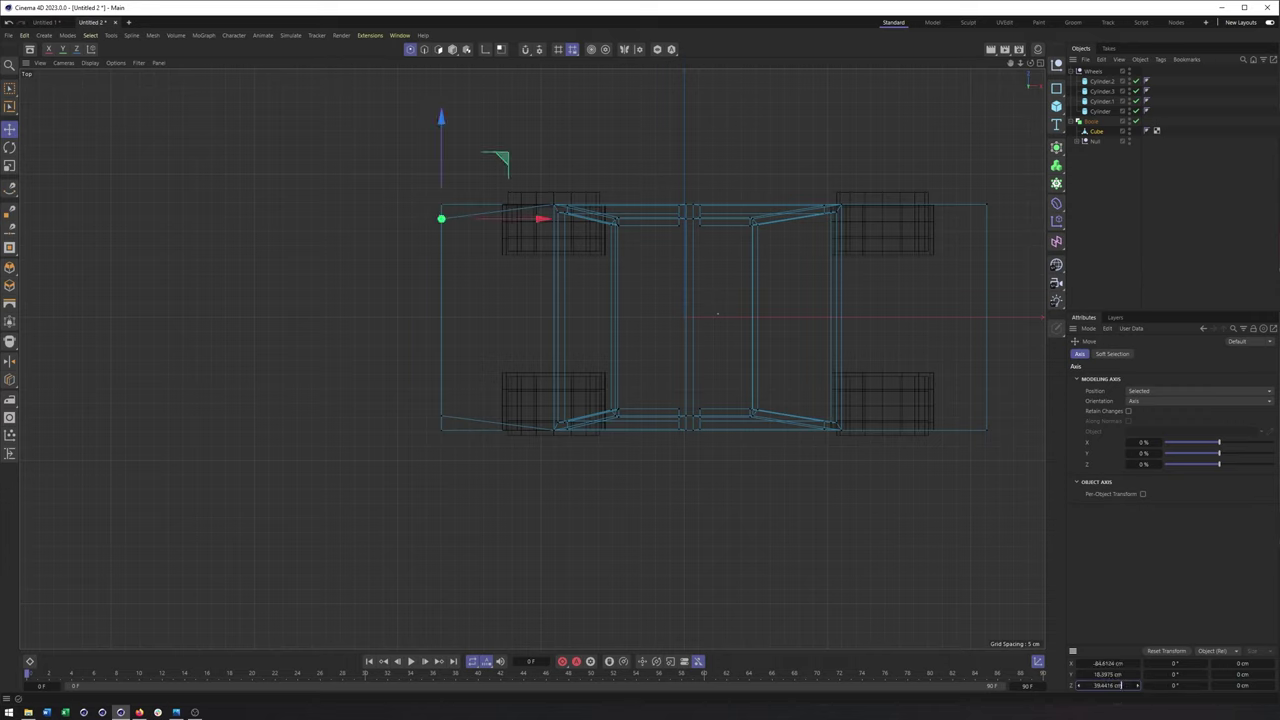
{"action": "key", "text": "Return"}
Set the upper rear corner point on the negative Z side to Z -39.4416 cm, matching the lower point
{"action": "left_click", "coordinate": [441, 430]}
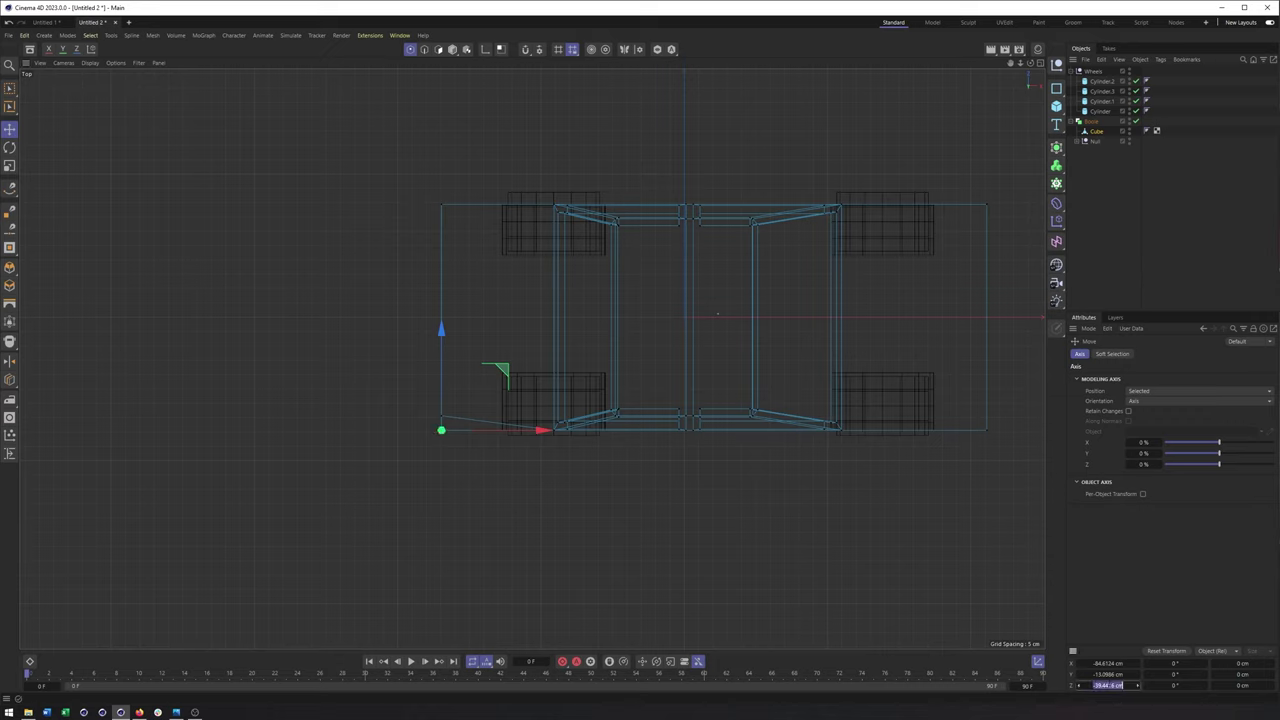
{"action": "left_click", "coordinate": [441, 416]}
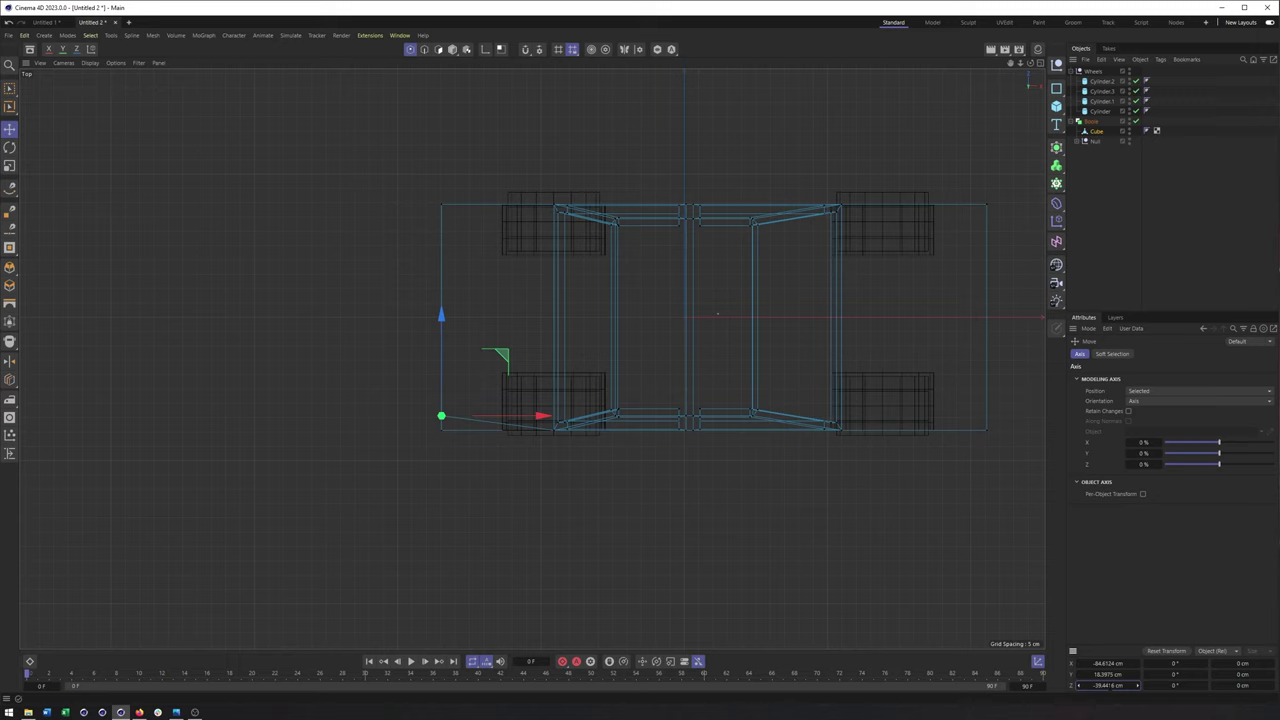
{"action": "key", "text": "Return"}
Select the car's top rear edge in the perspective view and switch the axes to world coordinates
{"action": "scroll", "coordinate": [718, 442], "scroll_direction": "down", "scroll_amount": 3}
{"action": "key", "text": "F1"}
{"action": "left_click_drag", "start_coordinate": [678, 443], "coordinate": [717, 385], "text": "alt"}
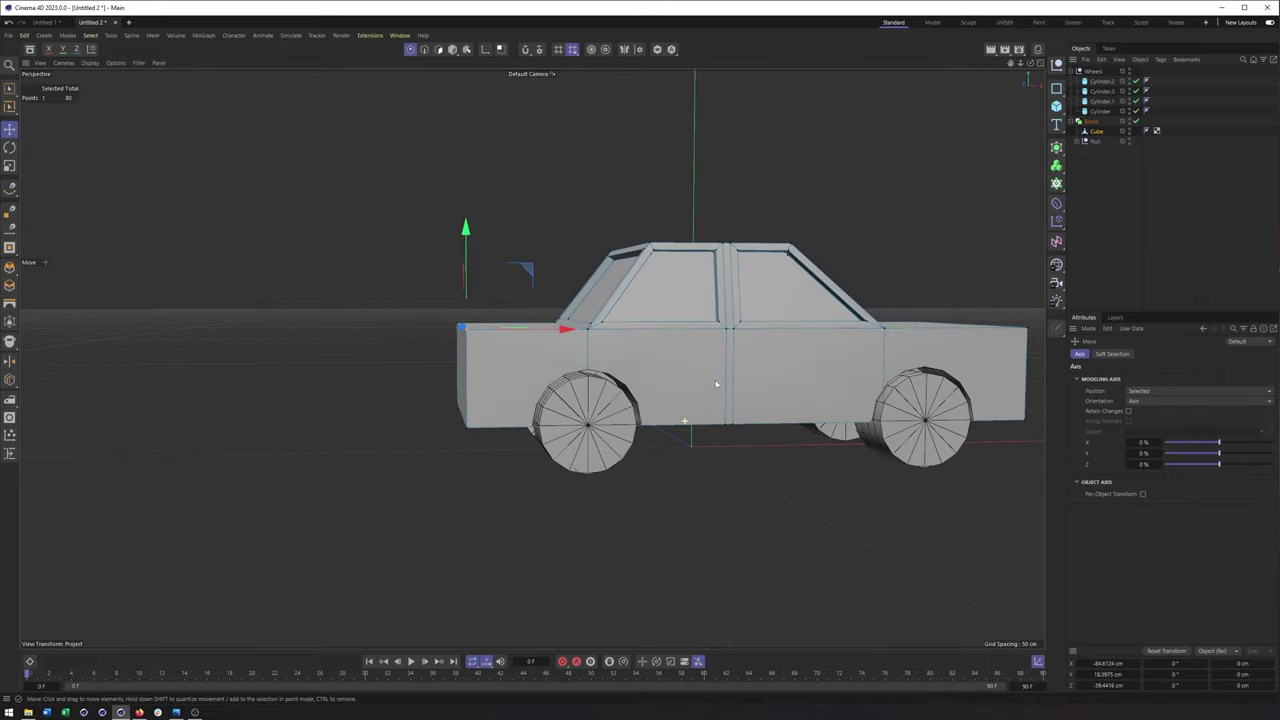
{"action": "left_click", "coordinate": [424, 49]}
{"action": "left_click", "coordinate": [458, 331]}
{"action": "scroll", "coordinate": [442, 314], "scroll_direction": "up", "scroll_amount": 1}
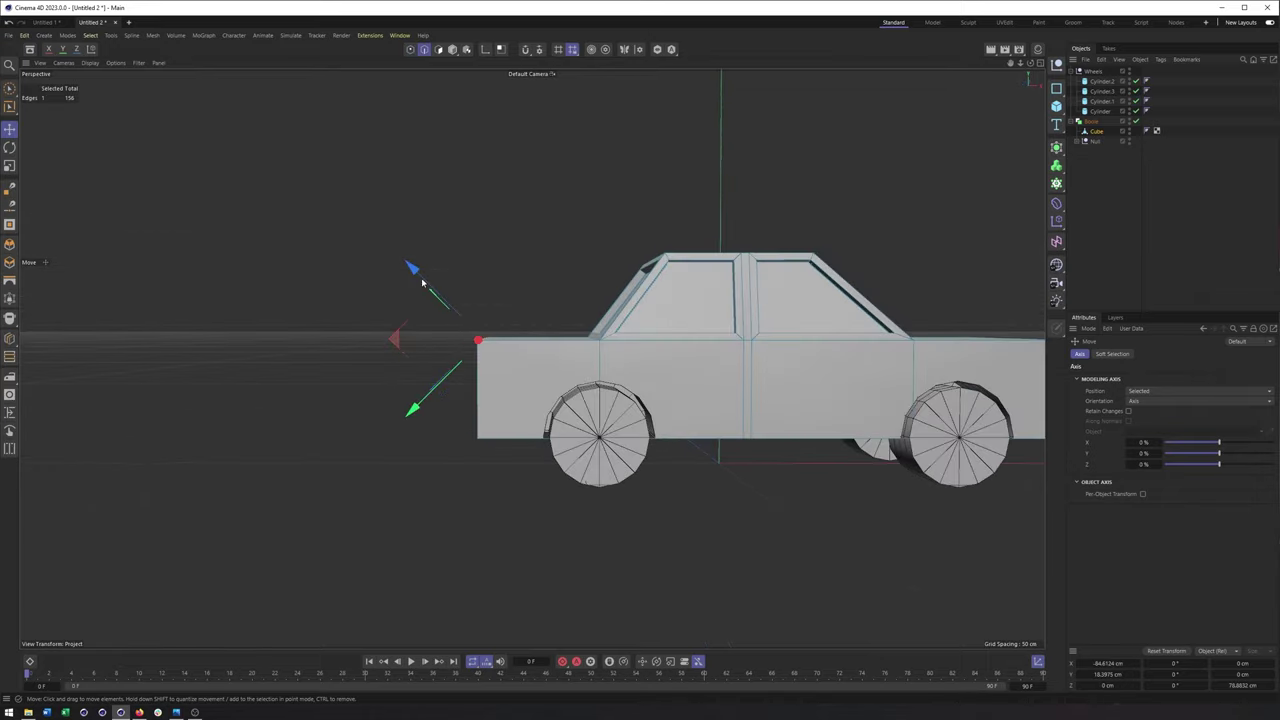
{"action": "left_click", "coordinate": [92, 50]}
Try moving the top rear edge vertically to reshape the trunk, and undo the change
{"action": "left_click_drag", "start_coordinate": [485, 242], "coordinate": [485, 262]}
{"action": "middle_click_drag", "start_coordinate": [660, 309], "coordinate": [564, 309], "text": "alt"}
{"action": "mouse_move", "coordinate": [403, 302]}
{"action": "left_mouse_down"}
{"action": "mouse_move", "coordinate": [403, 272]}
{"action": "mouse_move", "coordinate": [403, 287]}
{"action": "left_mouse_up"}
{"action": "left_click_drag", "start_coordinate": [471, 358], "coordinate": [523, 355], "text": "alt"}
{"action": "key", "text": "ctrl+z"}
{"action": "left_click_drag", "start_coordinate": [605, 363], "coordinate": [470, 470], "text": "alt"}
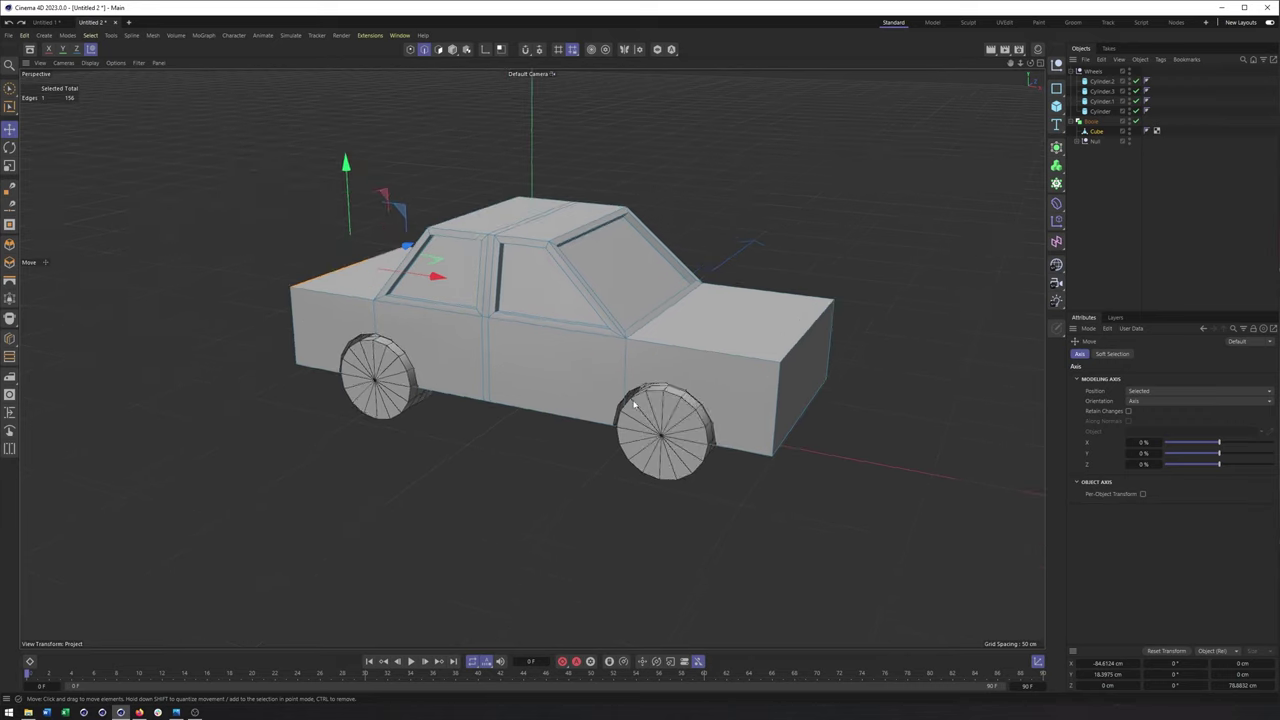
Select the four wheel cylinders in object mode and set their height segments to 1
{"action": "left_click", "coordinate": [452, 49]}
{"action": "left_click_drag", "start_coordinate": [585, 440], "coordinate": [618, 437], "text": "alt"}
{"action": "left_click", "coordinate": [646, 438]}
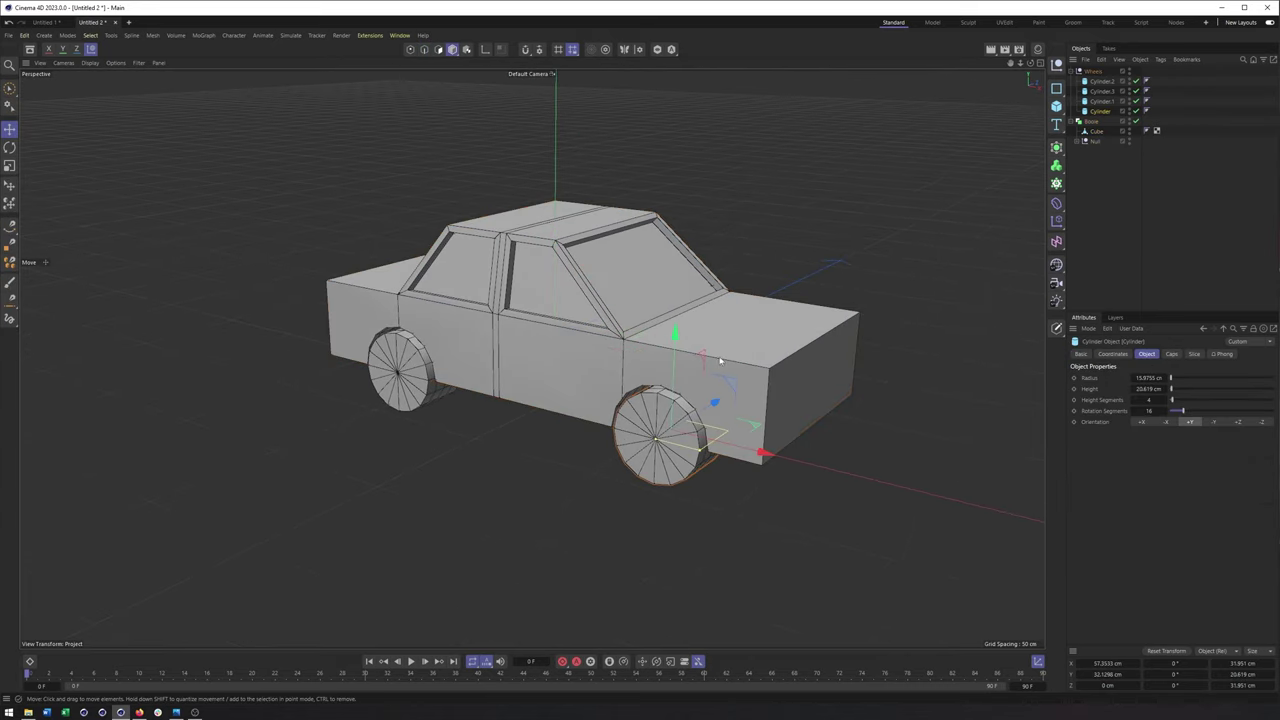
{"action": "middle_click_drag", "start_coordinate": [720, 360], "coordinate": [580, 293], "text": "alt"}
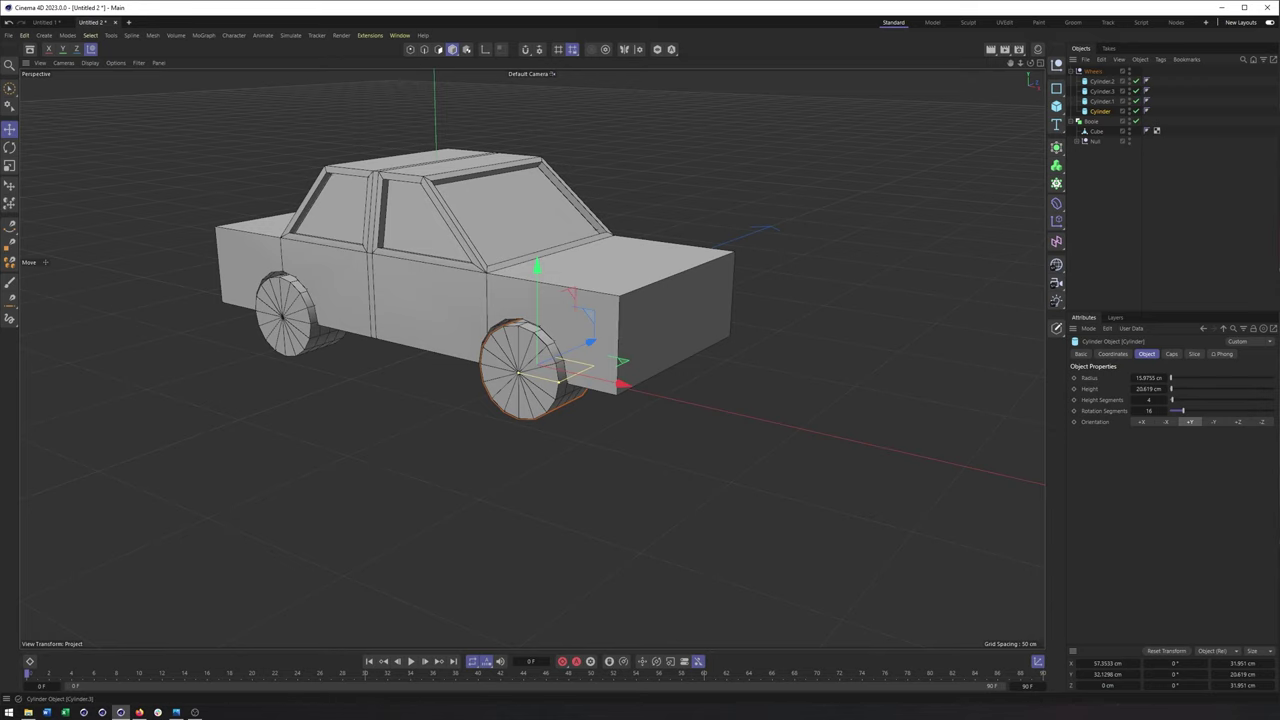
{"action": "left_click_drag", "start_coordinate": [771, 309], "coordinate": [669, 398], "text": "alt"}
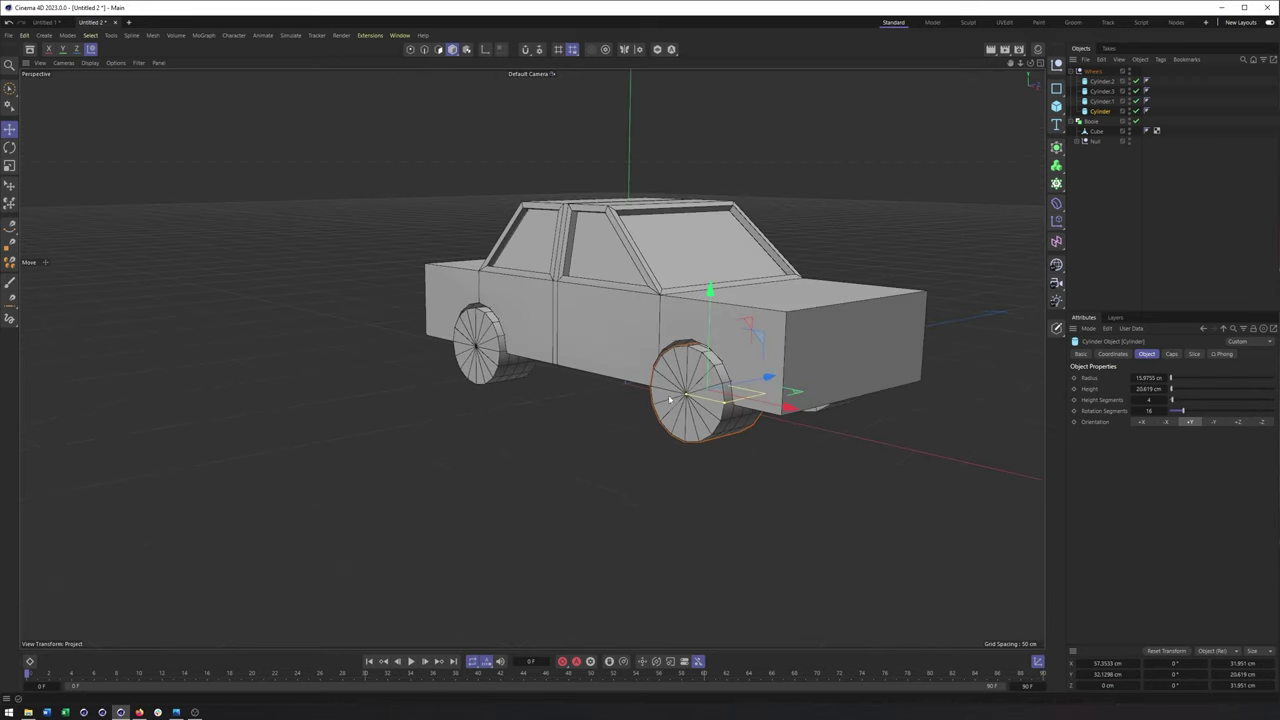
{"action": "left_click", "coordinate": [1100, 81]}
{"action": "left_click", "coordinate": [1100, 111], "text": "shift"}
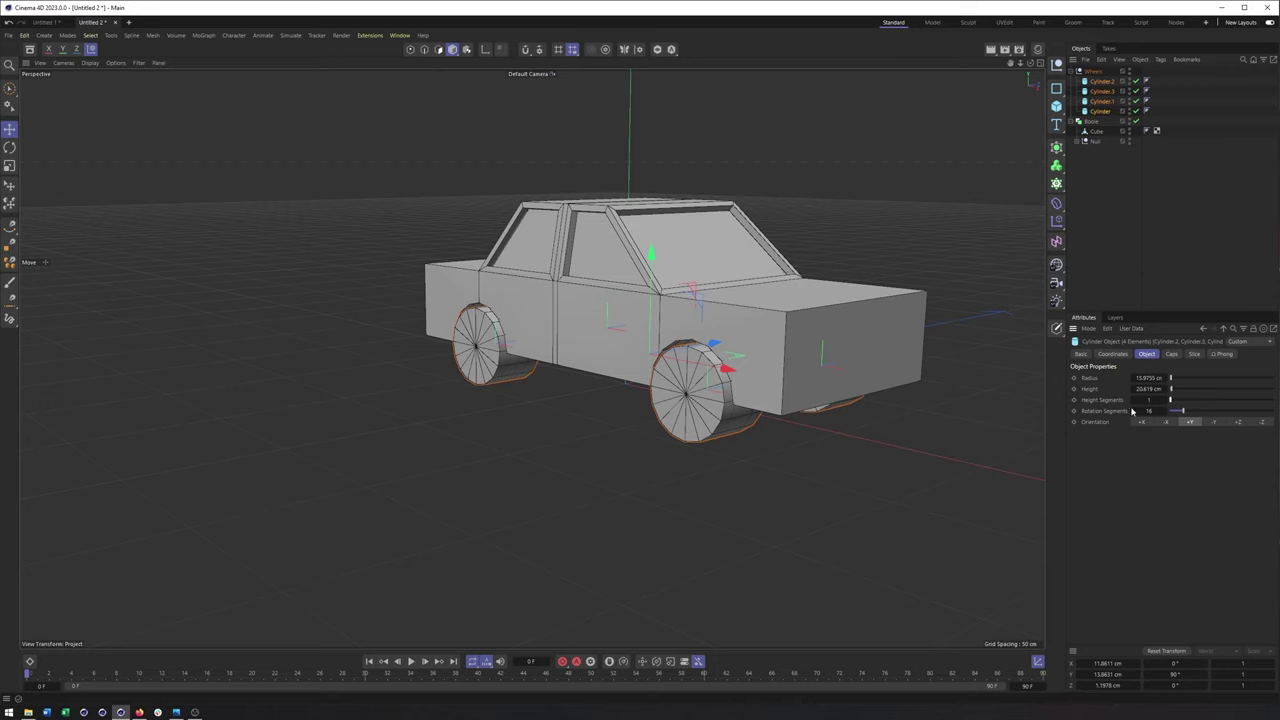
Hide the workplane grid in the perspective viewport
{"action": "left_click_drag", "start_coordinate": [829, 374], "coordinate": [711, 354], "text": "alt"}
{"action": "left_click", "coordinate": [139, 62]}
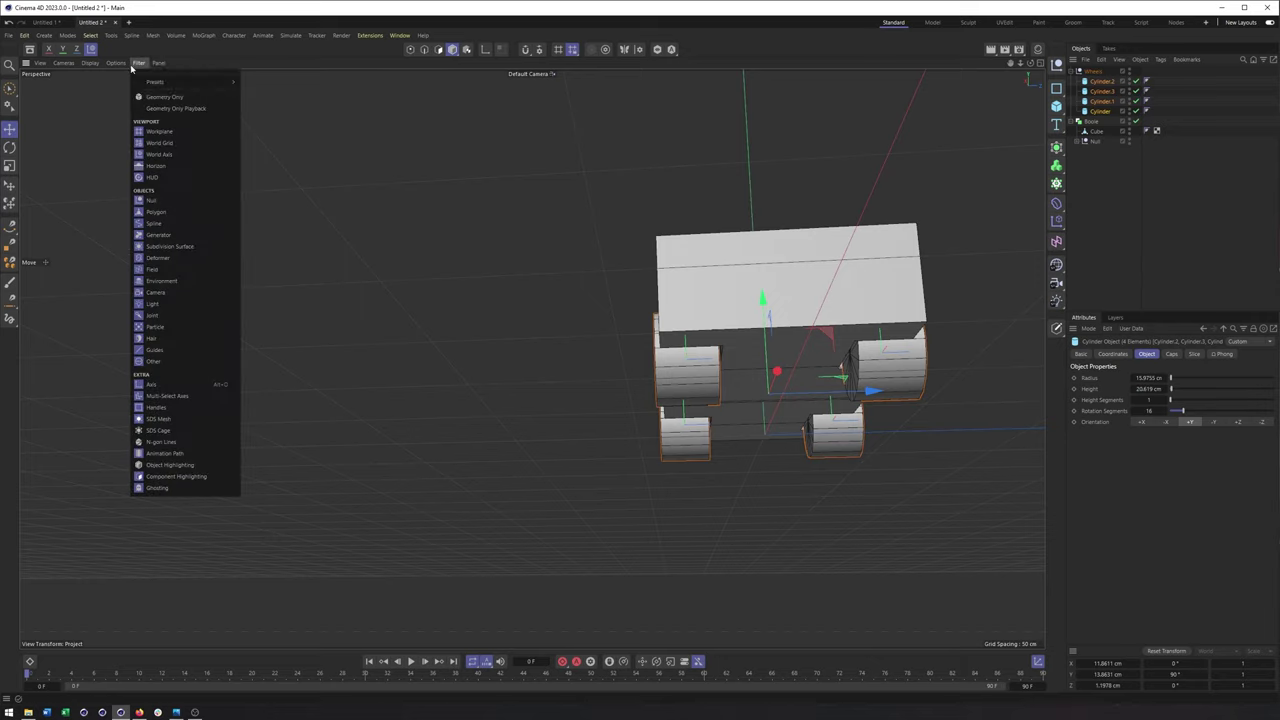
{"action": "left_click", "coordinate": [162, 131]}
Reduce the height of all four wheel cylinders to 11.619 cm
{"action": "left_click_drag", "start_coordinate": [591, 357], "coordinate": [446, 347], "text": "alt"}
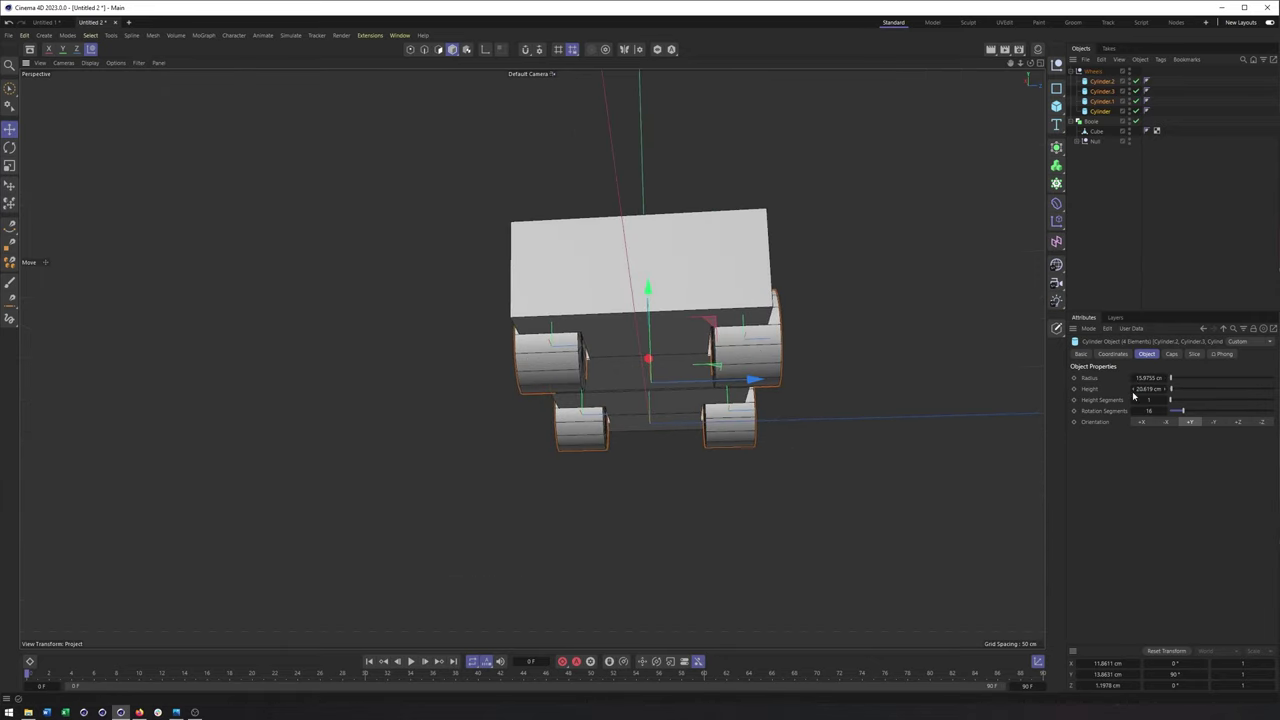
{"action": "left_click_drag", "start_coordinate": [1134, 389], "coordinate": [1134, 390]}
{"action": "left_click_drag", "start_coordinate": [500, 358], "coordinate": [706, 316], "text": "alt"}
Move the front wheel on the negative Z side outward along Z, flush with the body side, in the top view
{"action": "left_click", "coordinate": [704, 393]}
{"action": "left_click_drag", "start_coordinate": [704, 393], "coordinate": [688, 343], "text": "alt"}
{"action": "key", "text": "F2"}
{"action": "scroll", "coordinate": [846, 434], "scroll_direction": "up", "scroll_amount": 5}
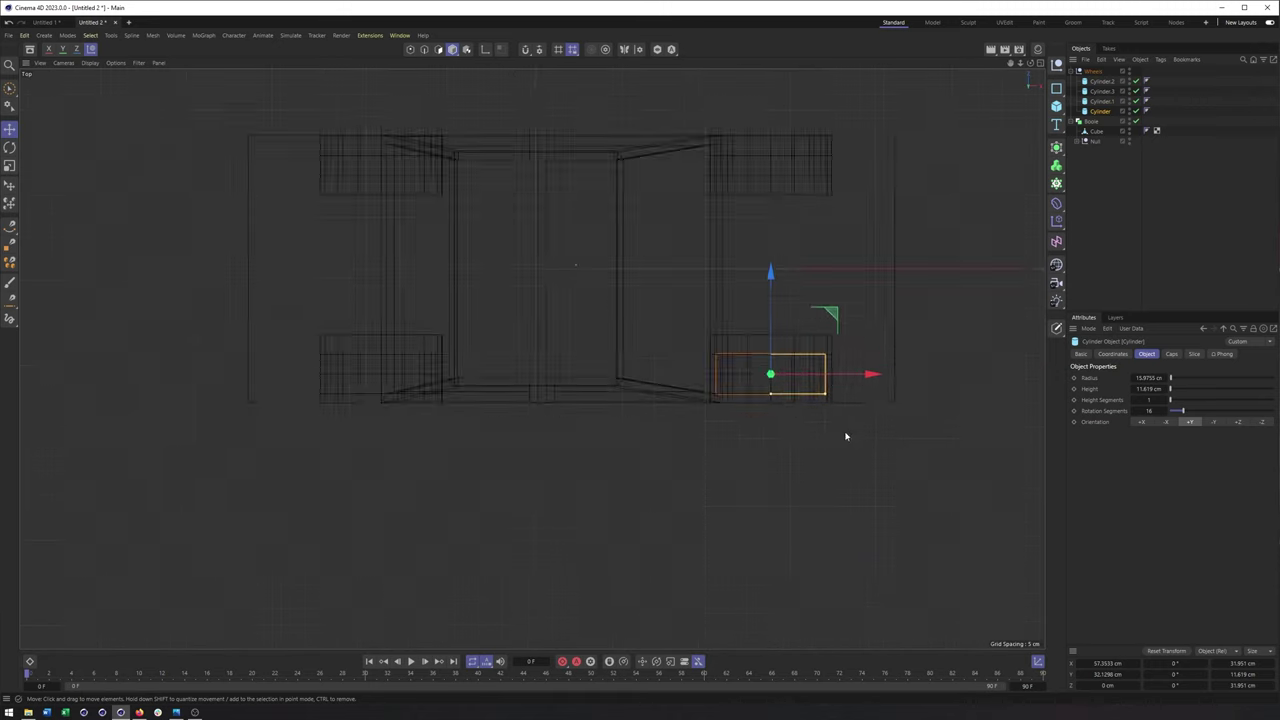
{"action": "left_click_drag", "start_coordinate": [742, 266], "coordinate": [741, 276]}
Move the rear wheel on the negative Z side outward along Z, flush with the body side
{"action": "middle_click_drag", "start_coordinate": [738, 249], "coordinate": [762, 439], "text": "alt"}
{"action": "left_click", "coordinate": [1093, 105]}
{"action": "middle_click_drag", "start_coordinate": [266, 401], "coordinate": [514, 337], "text": "alt"}
{"action": "left_click_drag", "start_coordinate": [463, 364], "coordinate": [464, 388]}
Check the alignment of the two positive Z side wheels with the body edge in the top view
{"action": "left_click", "coordinate": [1103, 84]}
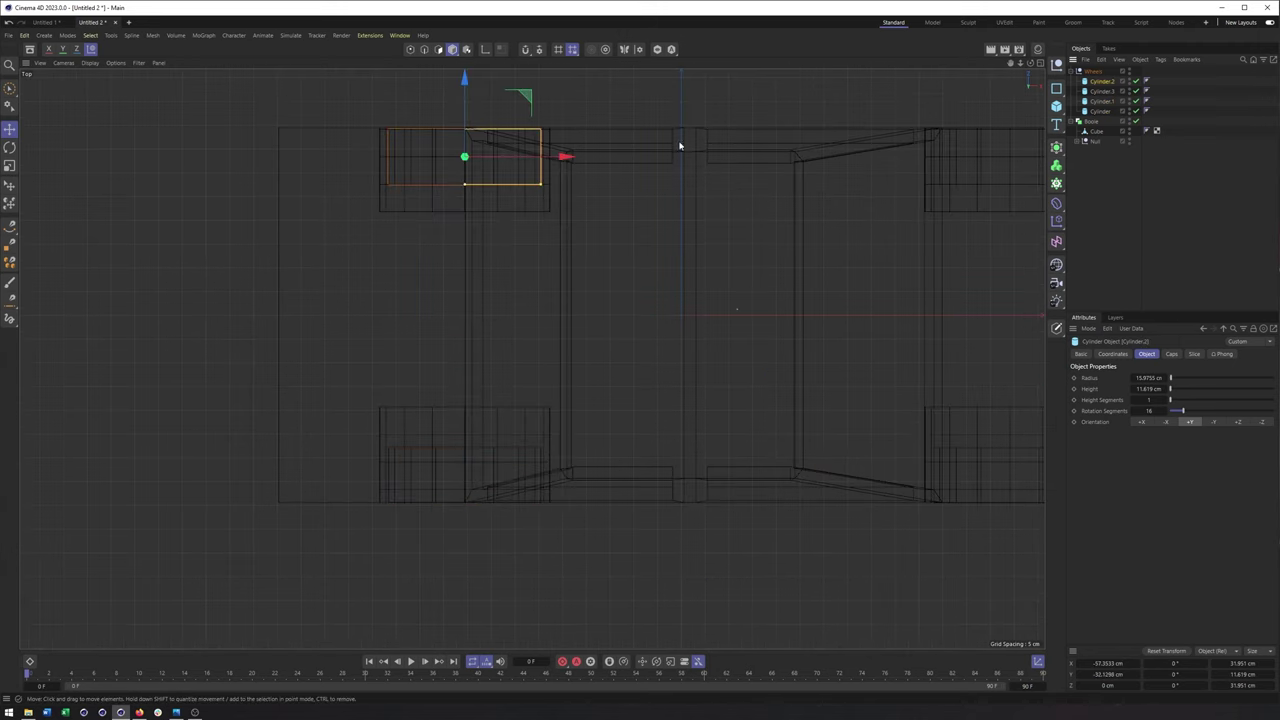
{"action": "middle_click_drag", "start_coordinate": [655, 143], "coordinate": [476, 189], "text": "alt"}
{"action": "left_click", "coordinate": [1098, 94]}
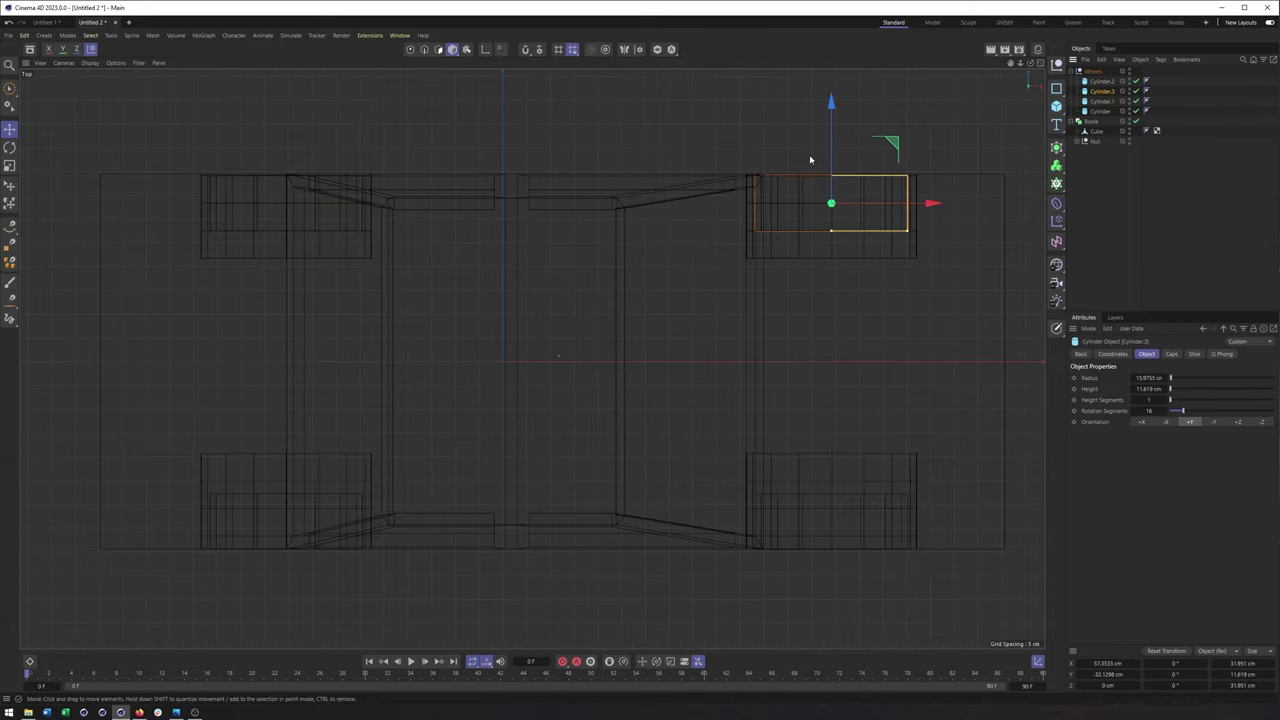
Return to the perspective view and select all four wheel cylinders
{"action": "key", "text": "F1"}
{"action": "left_click_drag", "start_coordinate": [797, 182], "coordinate": [793, 435], "text": "alt"}
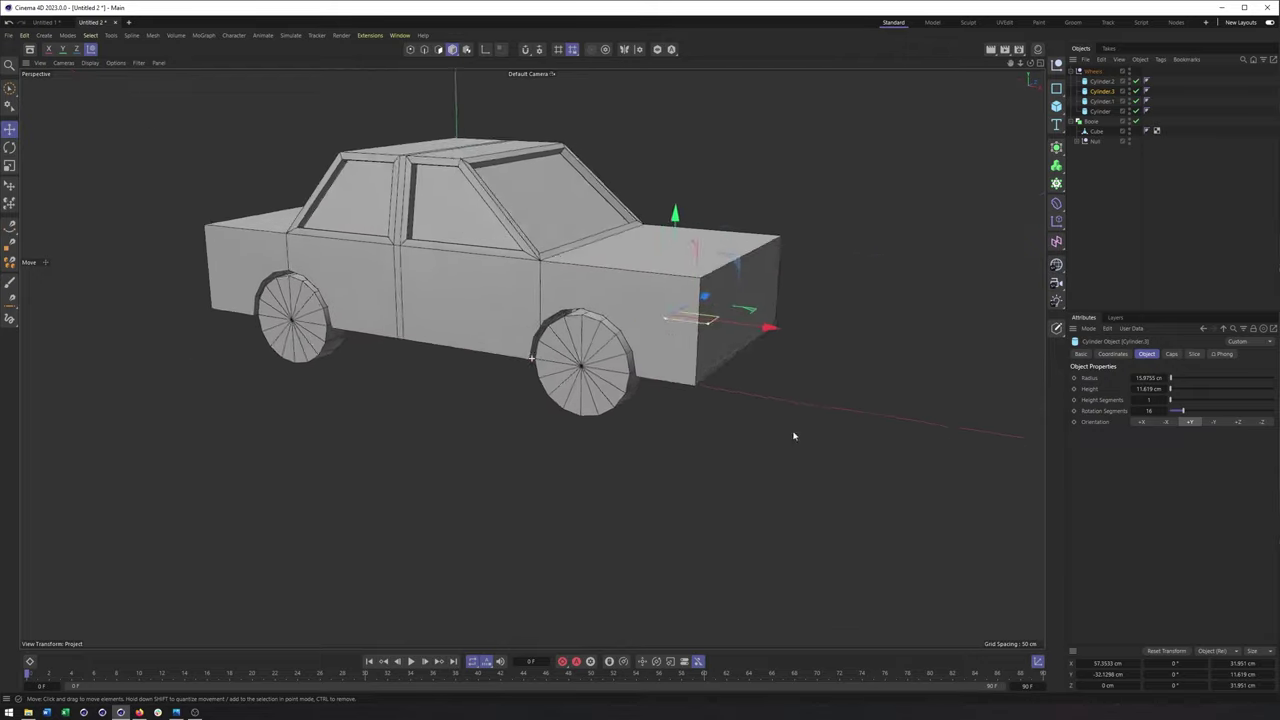
{"action": "middle_click_drag", "start_coordinate": [652, 422], "coordinate": [906, 437], "text": "alt"}
{"action": "left_click", "coordinate": [906, 436]}
{"action": "left_click", "coordinate": [1104, 83]}
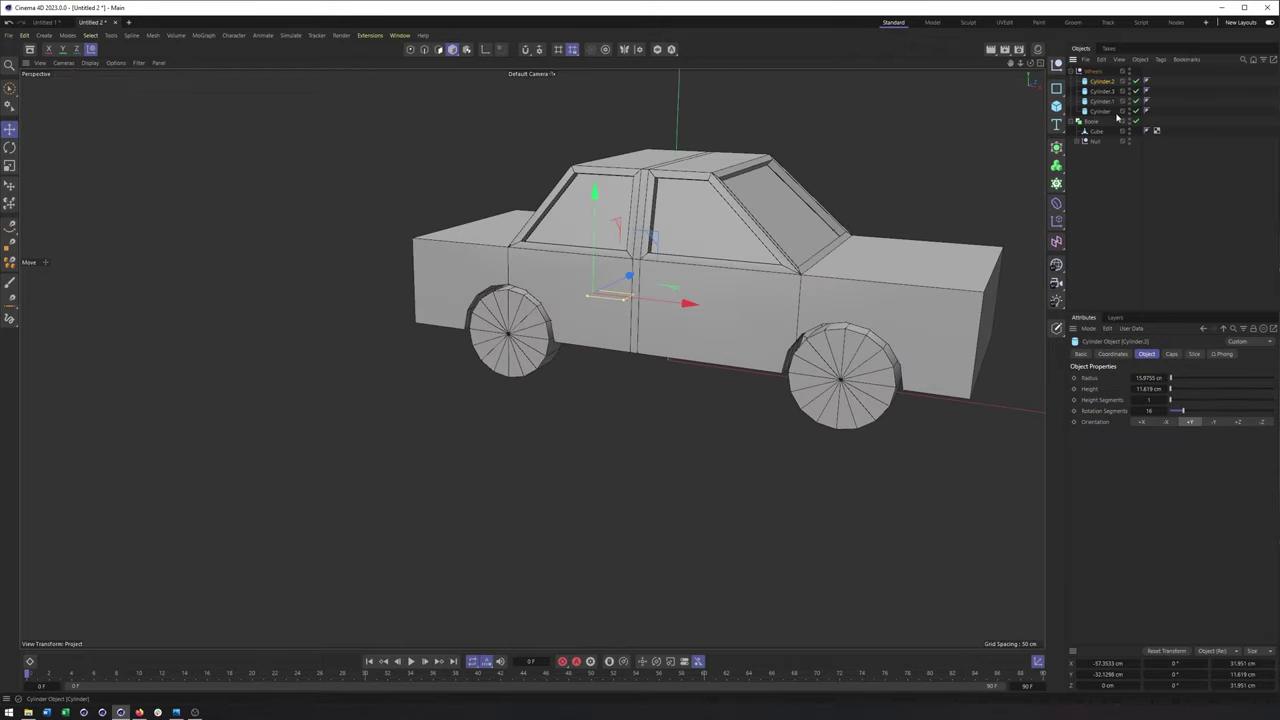
{"action": "left_click", "coordinate": [1106, 112], "text": "shift"}
{"action": "key", "text": "c"}
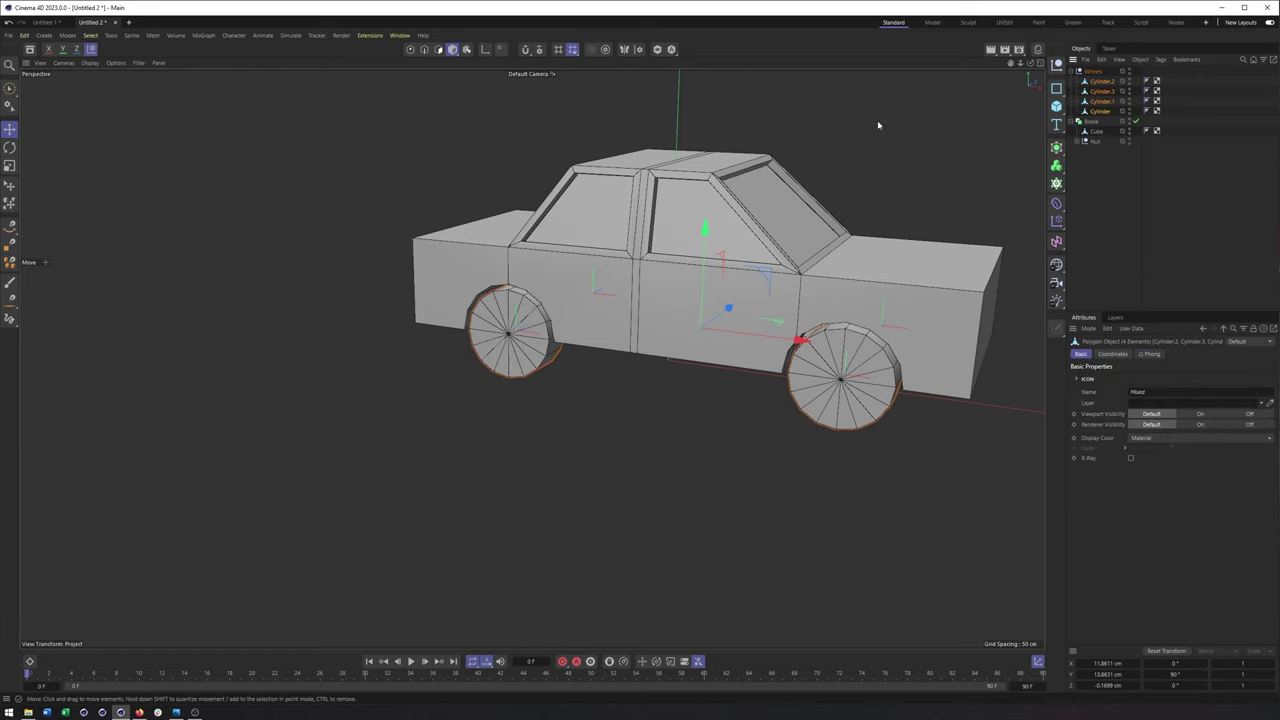
{"action": "middle_click_drag", "start_coordinate": [579, 90], "coordinate": [517, 96], "text": "alt"}
{"action": "left_click_drag", "start_coordinate": [434, 134], "coordinate": [474, 112], "text": "alt"}
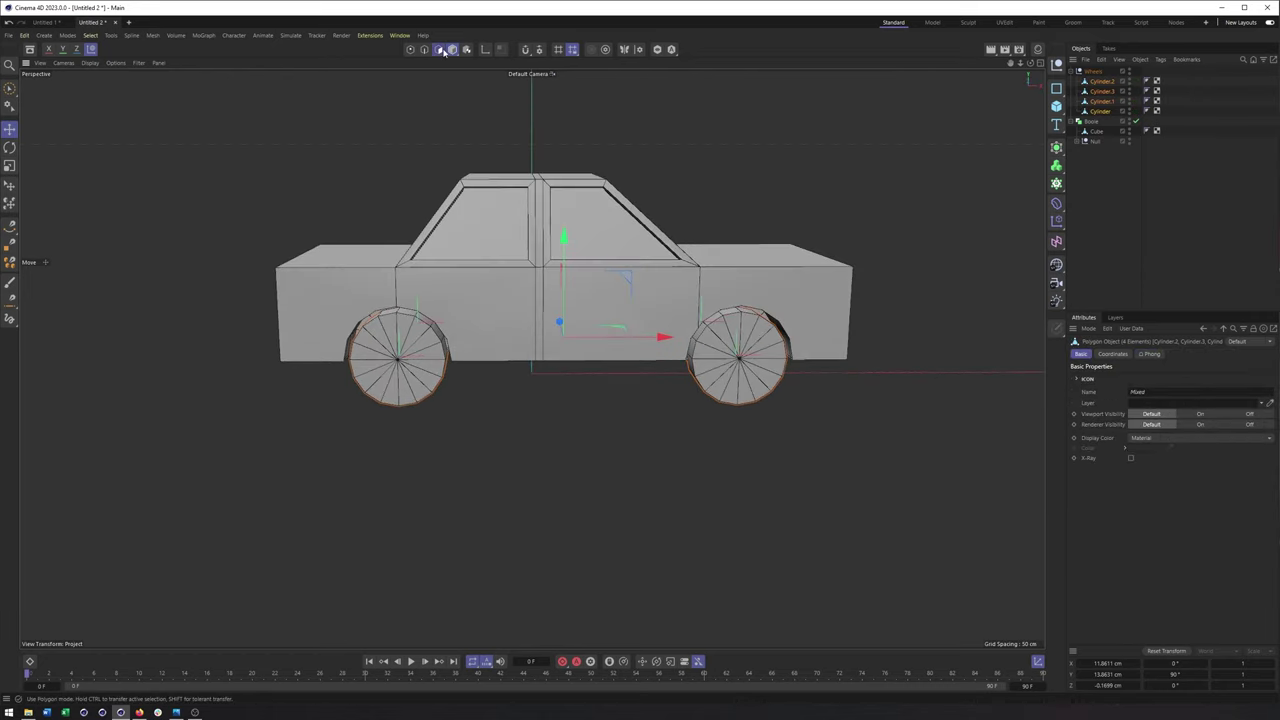
{"action": "left_click", "coordinate": [439, 50]}
{"action": "key", "text": "ctrl+z"}
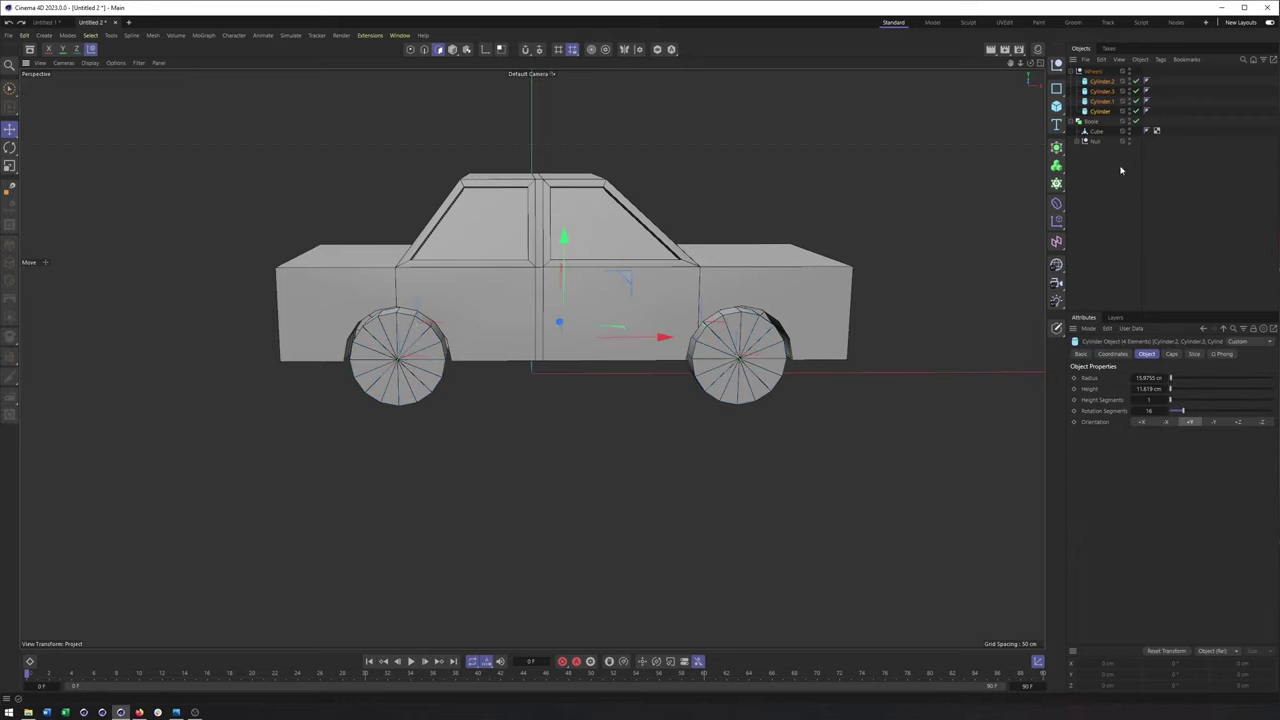
Set the cap segments of all four wheel cylinders to 3 and convert the cylinders to editable polygon objects
{"action": "left_click", "coordinate": [1173, 355]}
{"action": "left_click_drag", "start_coordinate": [1139, 389], "coordinate": [1144, 391]}
{"action": "left_click", "coordinate": [1143, 389]}
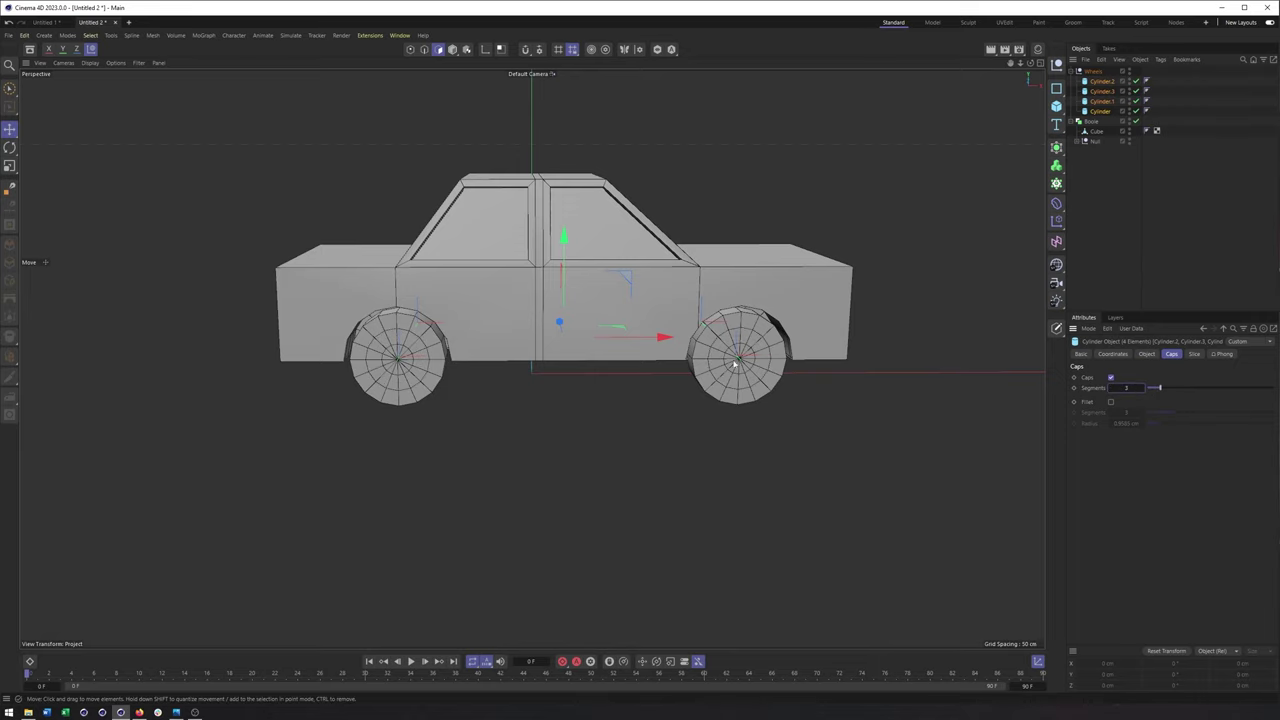
{"action": "middle_click_drag", "start_coordinate": [586, 334], "coordinate": [690, 347], "text": "alt"}
{"action": "scroll", "coordinate": [690, 347], "scroll_direction": "up", "scroll_amount": 3}
{"action": "key", "text": "c"}
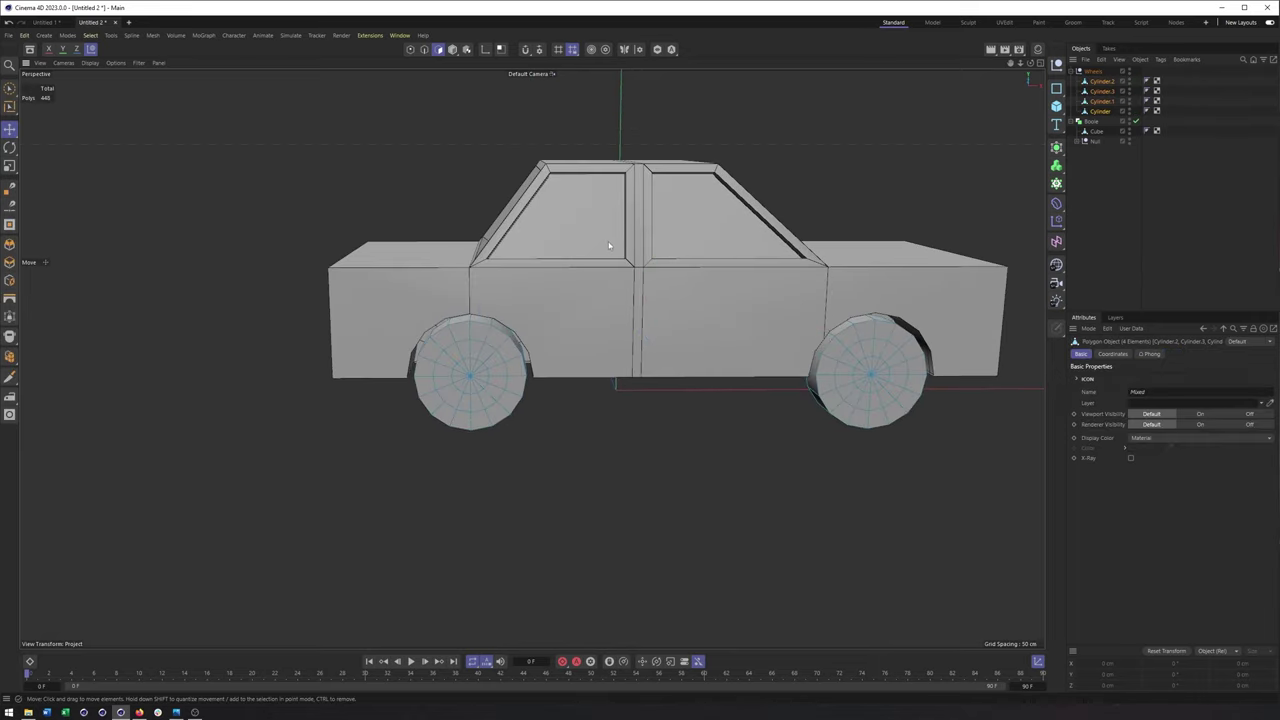
Select the centre ring of polygons on the outer face of each of the four wheels
{"action": "left_click_drag", "start_coordinate": [608, 316], "coordinate": [585, 278], "text": "alt"}
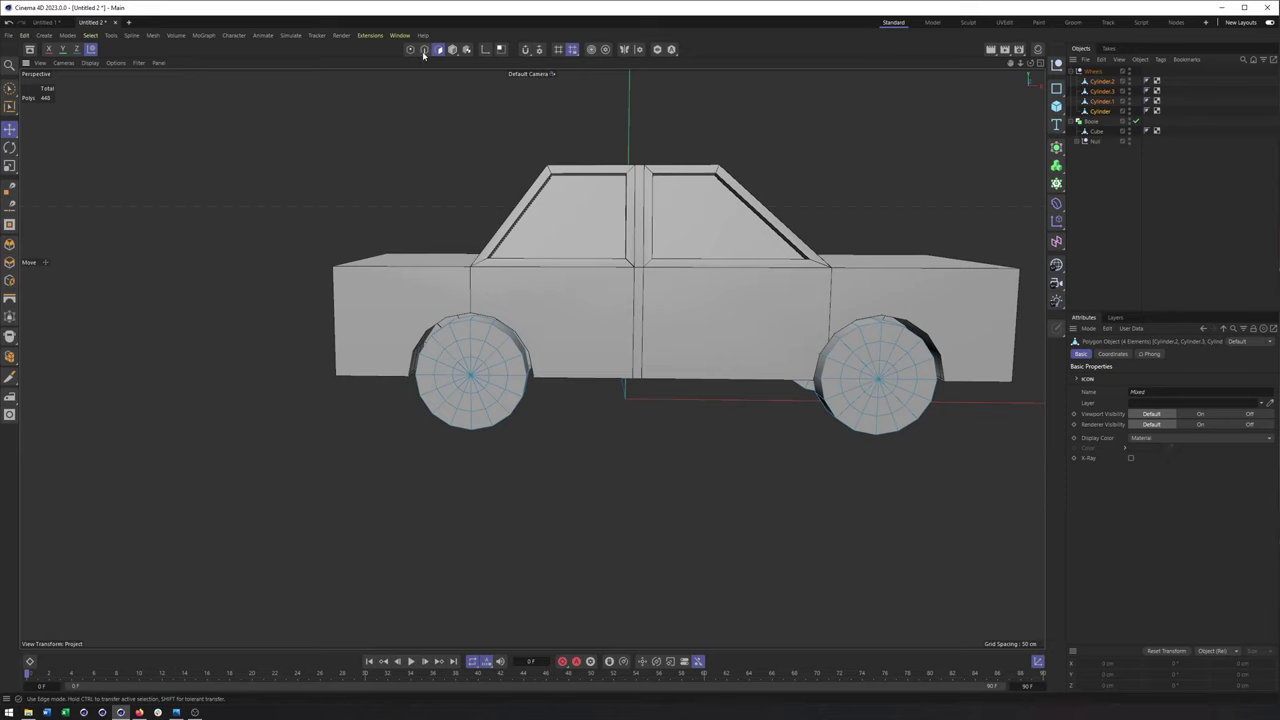
{"action": "left_click", "coordinate": [9, 89]}
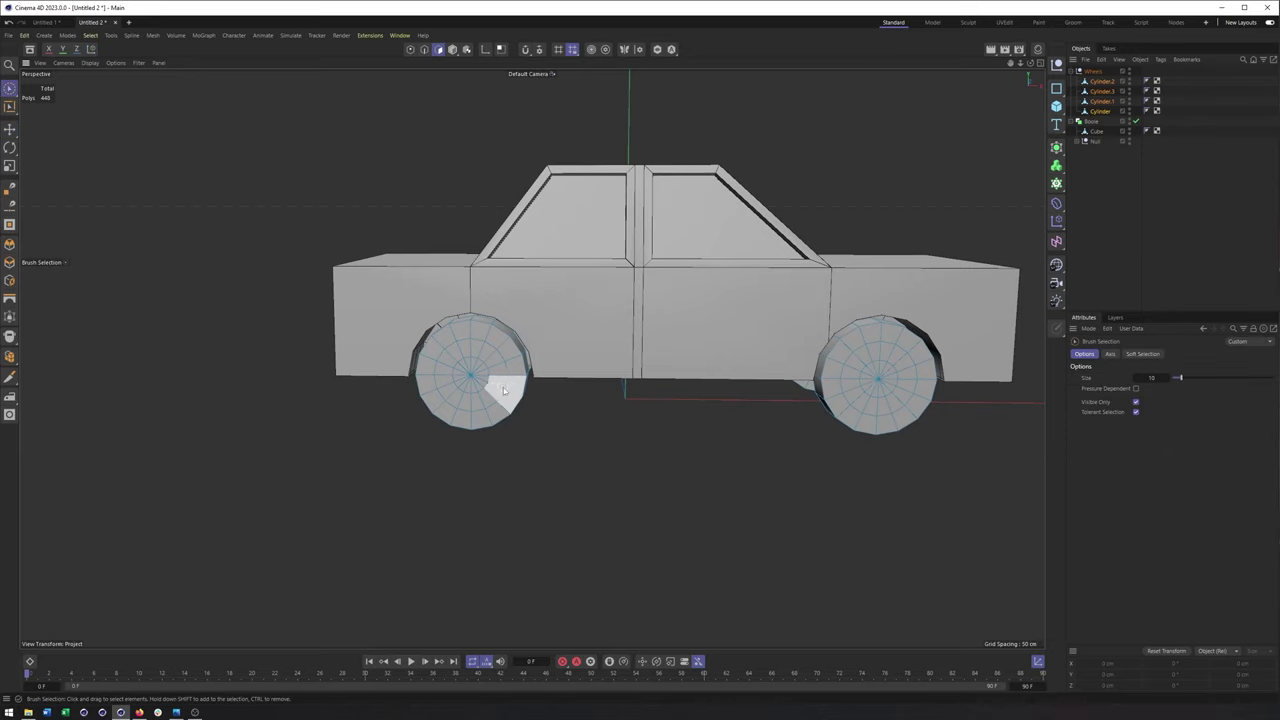
{"action": "scroll", "coordinate": [508, 391], "scroll_direction": "up", "scroll_amount": 2}
{"action": "left_click", "coordinate": [465, 377]}
{"action": "middle_click_drag", "start_coordinate": [683, 383], "coordinate": [531, 357], "text": "alt"}
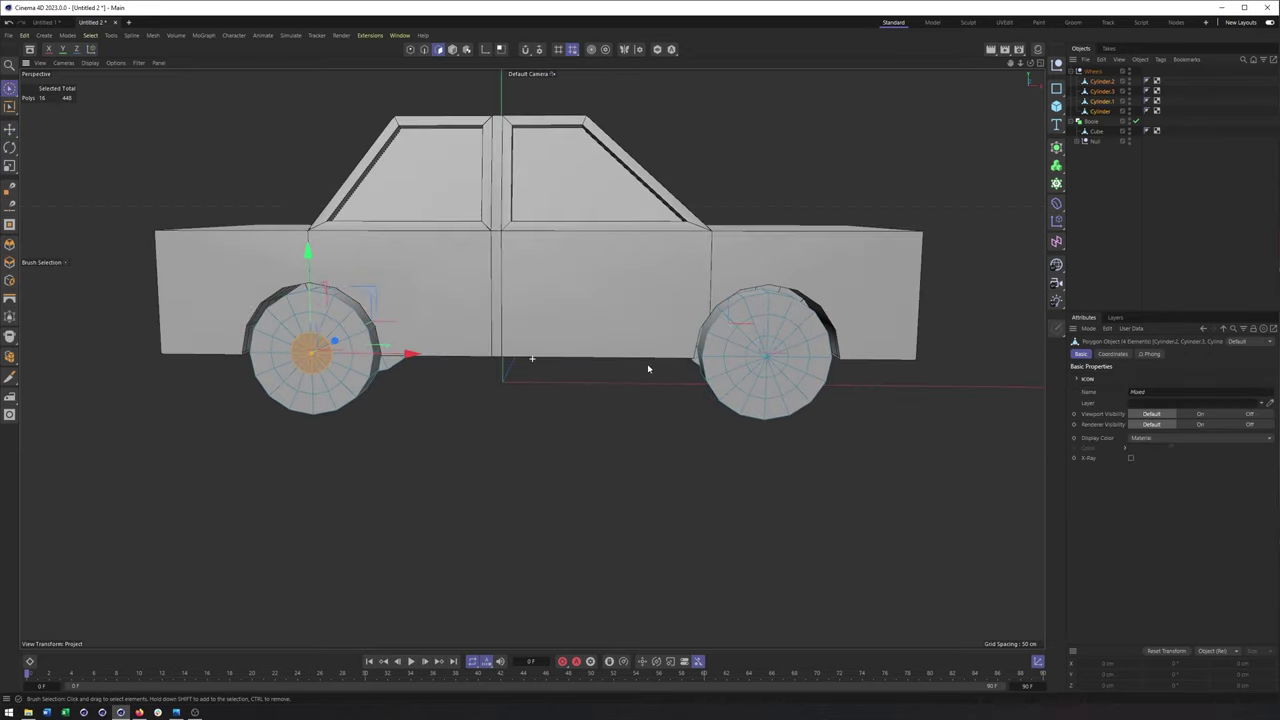
{"action": "left_click", "coordinate": [767, 358], "text": "shift"}
{"action": "mouse_move", "coordinate": [767, 358]}
{"action": "left_mouse_down", "text": "alt"}
{"action": "mouse_move", "coordinate": [782, 364]}
{"action": "mouse_move", "coordinate": [683, 376]}
{"action": "mouse_move", "coordinate": [762, 336]}
{"action": "mouse_move", "coordinate": [651, 360]}
{"action": "left_mouse_up", "text": "alt"}
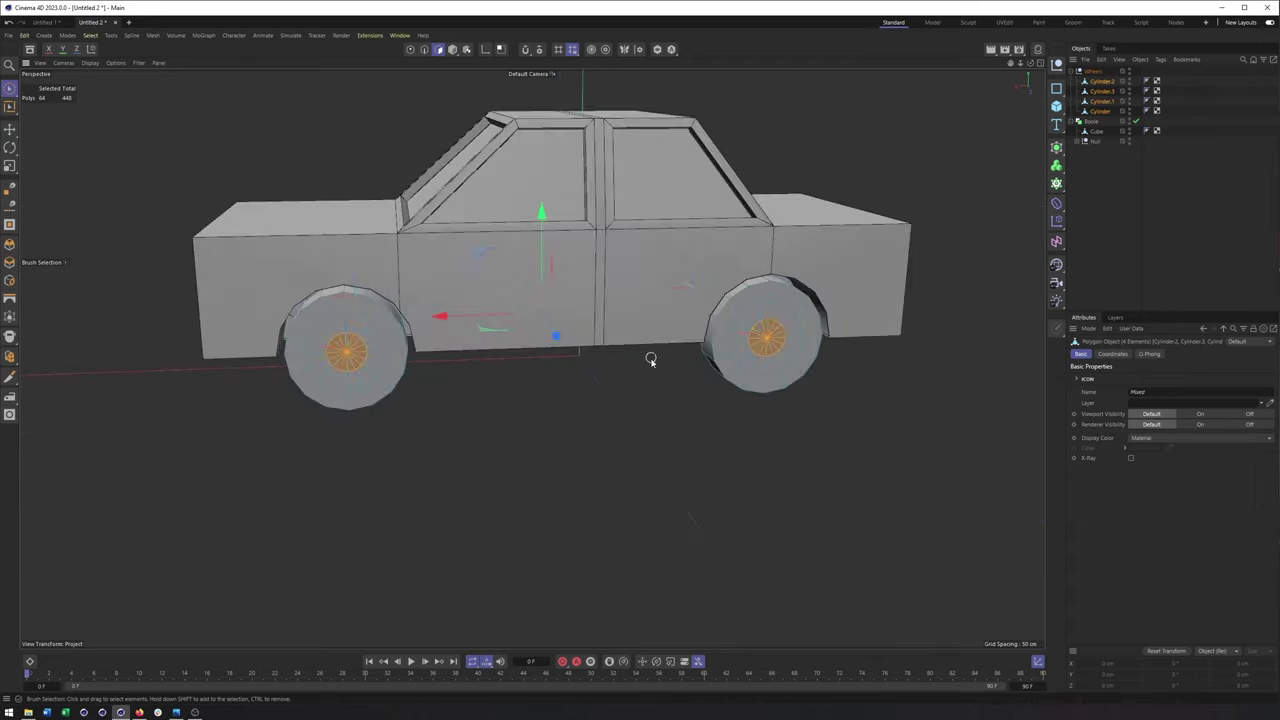
Grow the wheel face selection by one ring and extrude it inward with an offset of -4.8 cm
{"action": "key", "text": "d"}
{"action": "key", "text": "space"}
{"action": "key", "text": "u"}
{"action": "key", "text": "y"}
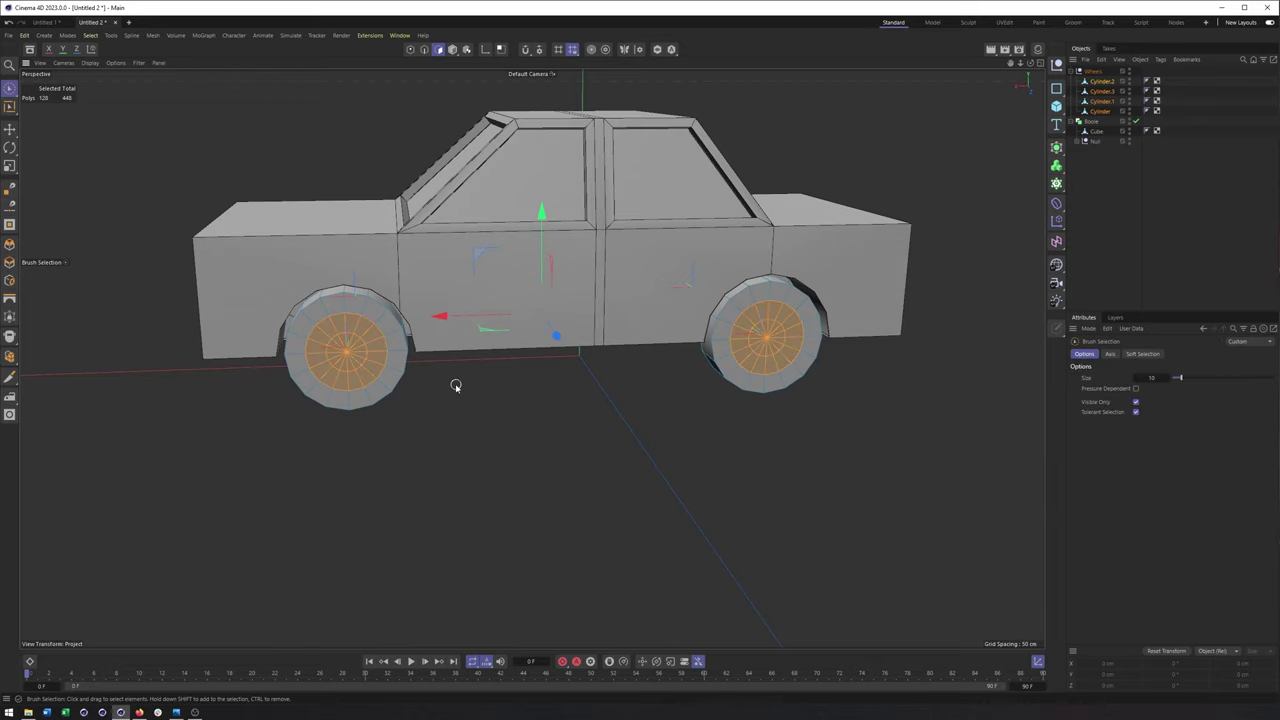
{"action": "left_click_drag", "start_coordinate": [455, 385], "coordinate": [778, 406], "text": "alt"}
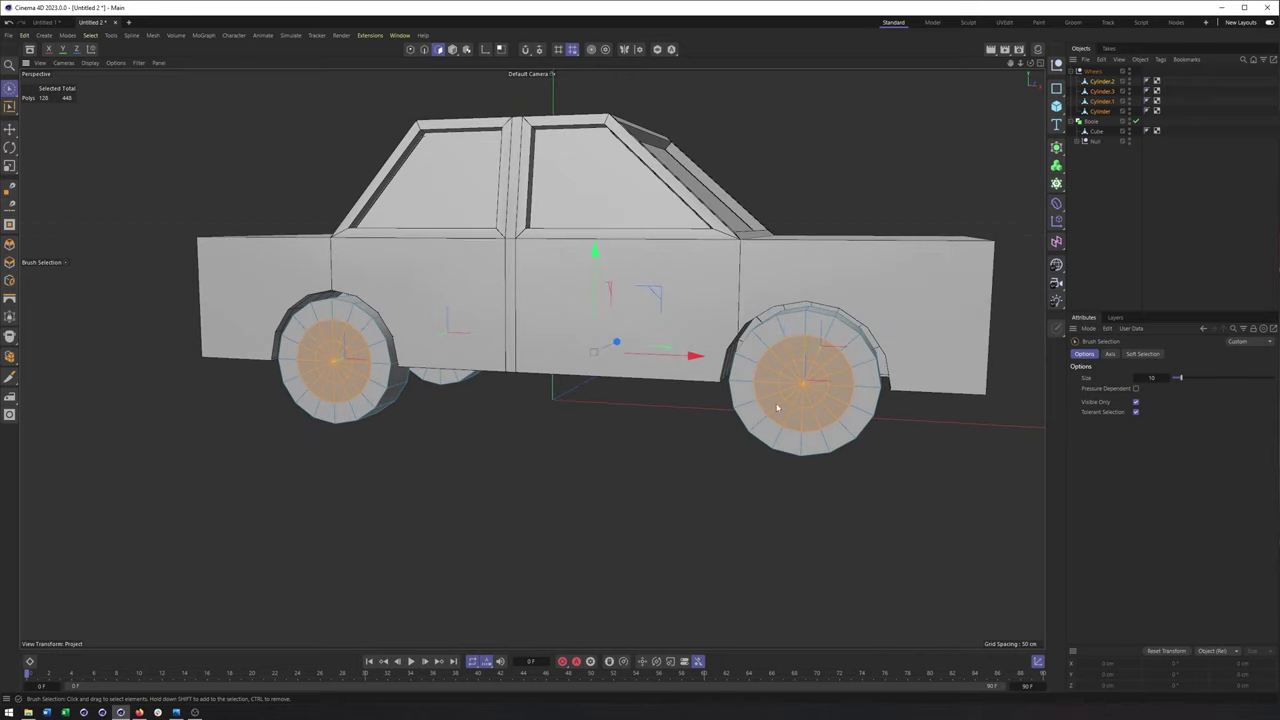
{"action": "right_click", "coordinate": [869, 135]}
{"action": "left_click", "coordinate": [905, 194]}
{"action": "left_click_drag", "start_coordinate": [782, 287], "coordinate": [774, 300], "text": "alt"}
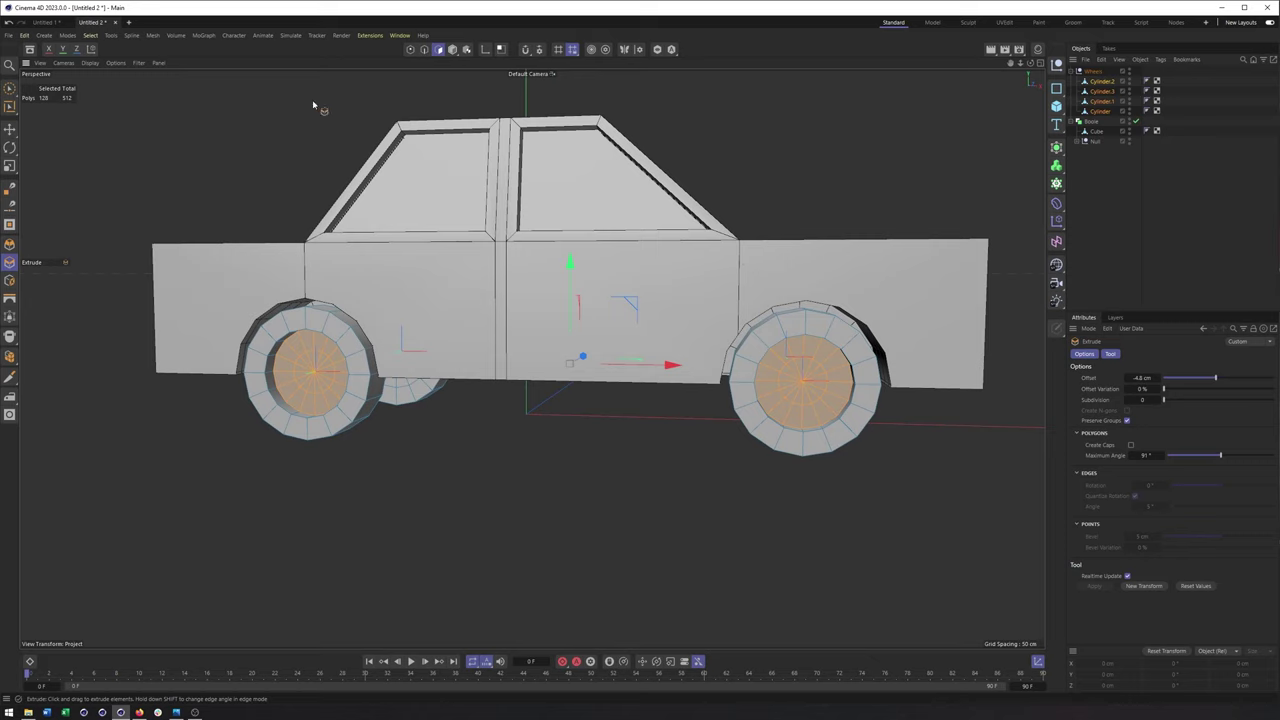
Shrink the selection to the centre of each wheel and bevel it outward into a raised hub
{"action": "left_click", "coordinate": [90, 36]}
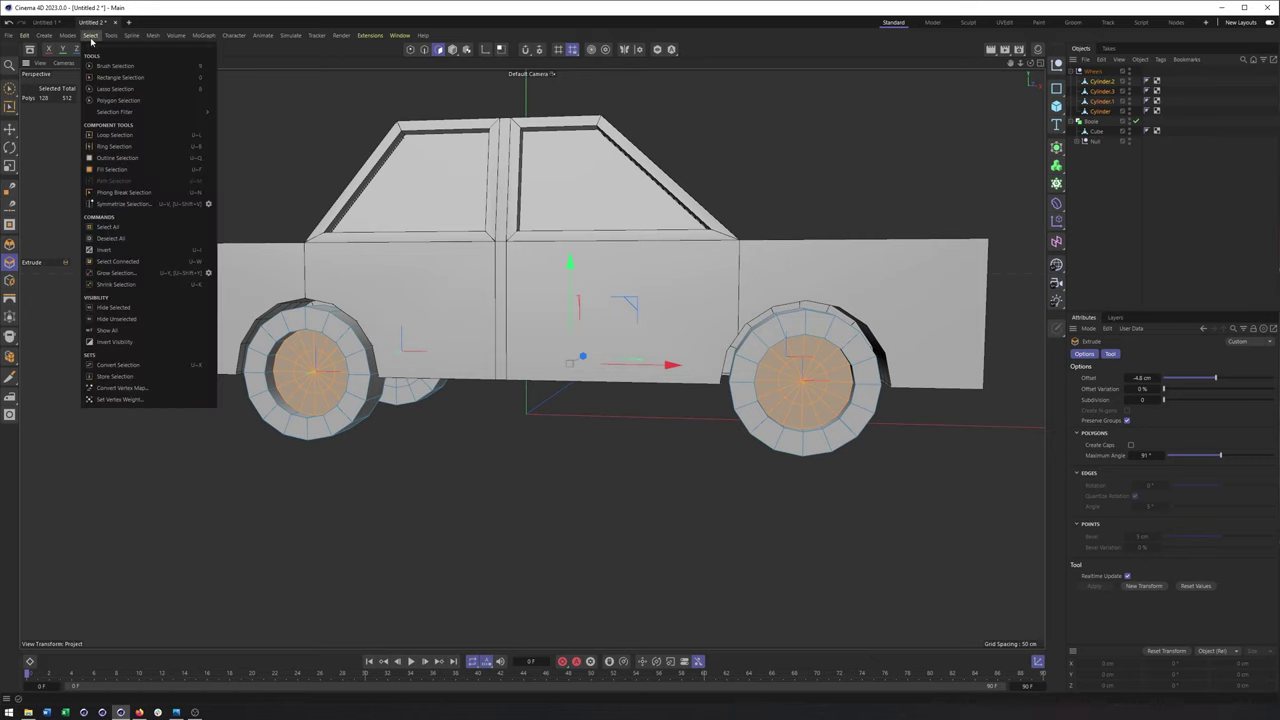
{"action": "left_click", "coordinate": [116, 284]}
{"action": "left_click_drag", "start_coordinate": [490, 432], "coordinate": [543, 437], "text": "alt"}
{"action": "right_click", "coordinate": [543, 437]}
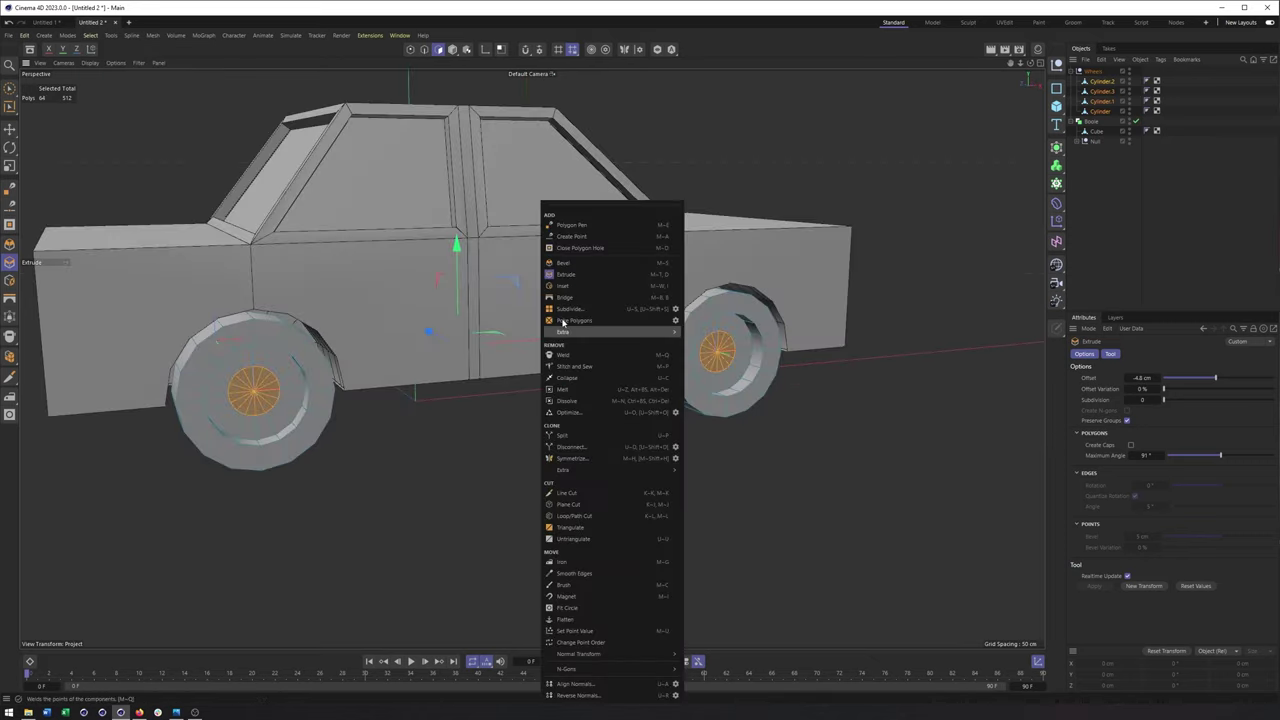
{"action": "left_click", "coordinate": [573, 266]}
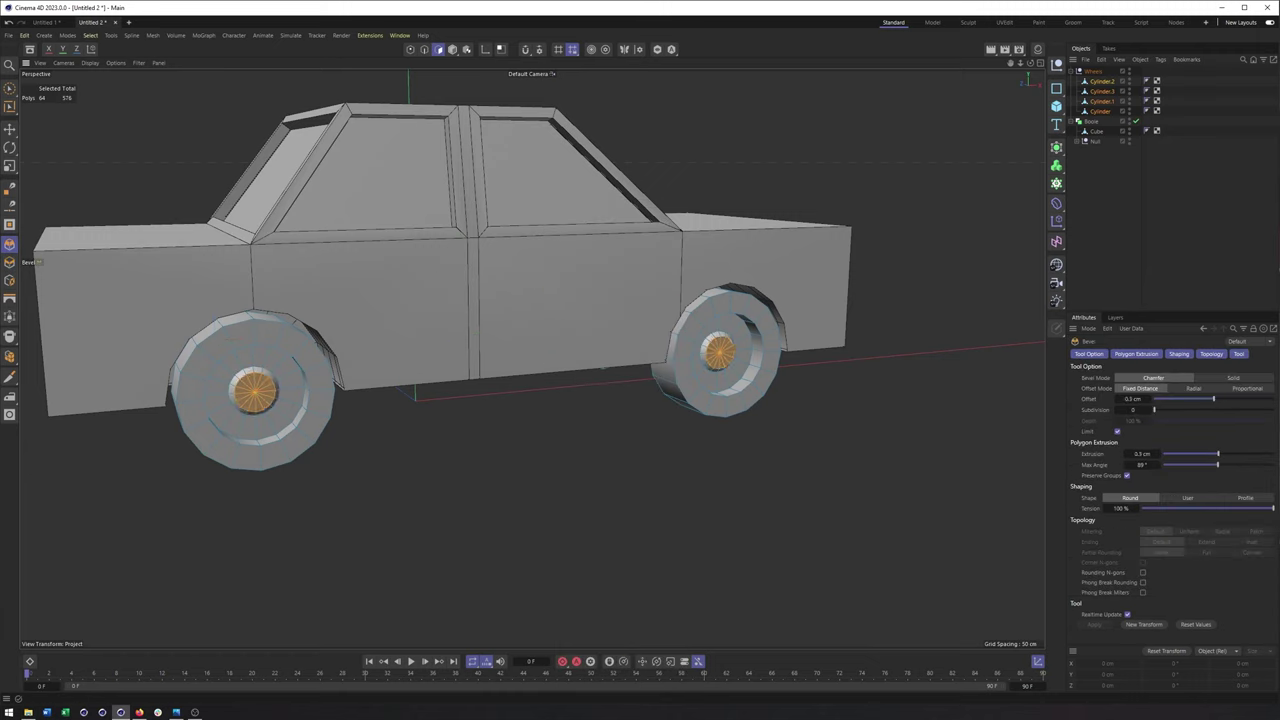
{"action": "left_click_drag", "start_coordinate": [605, 428], "coordinate": [543, 432], "text": "alt"}
Switch back to model mode and set the viewport display to shading without lines
{"action": "left_click", "coordinate": [452, 51]}
{"action": "left_click_drag", "start_coordinate": [688, 430], "coordinate": [684, 437], "text": "alt"}
{"action": "left_click", "coordinate": [98, 63]}
{"action": "left_click", "coordinate": [104, 93]}
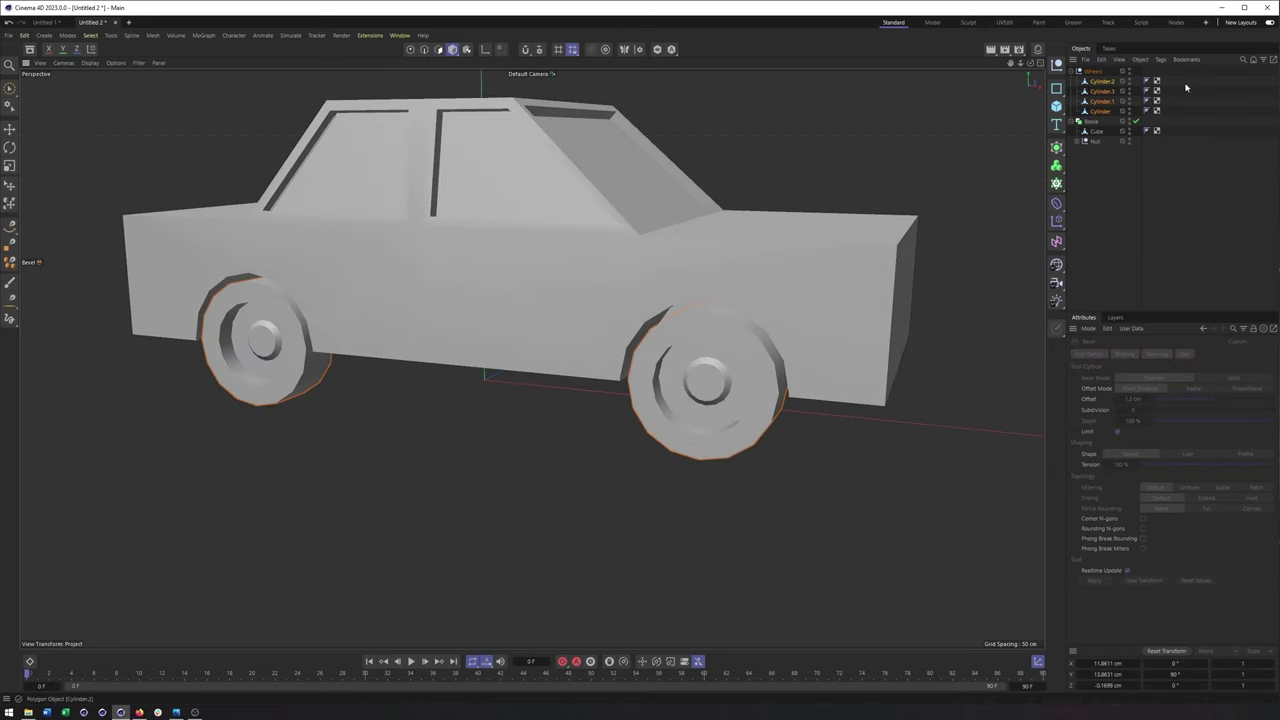
Delete the Phong tags from all four wheel cylinders
{"action": "left_click_drag", "start_coordinate": [1148, 109], "coordinate": [1149, 113]}
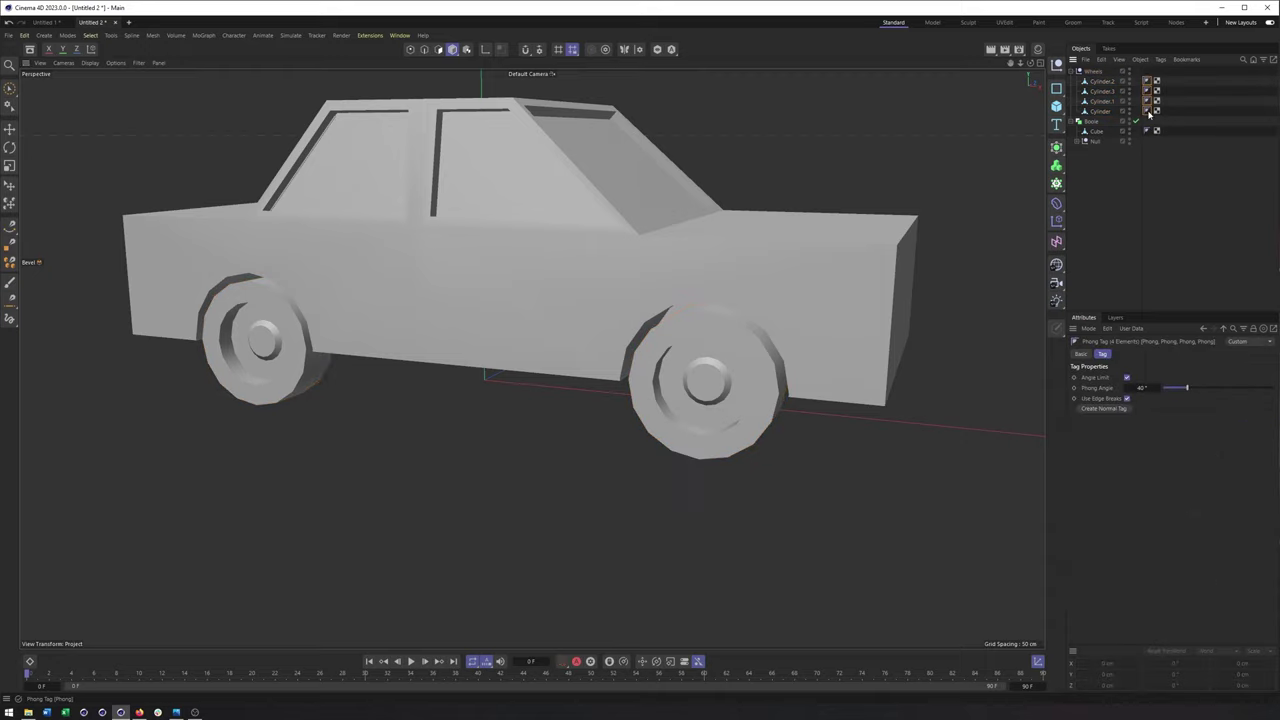
{"action": "key", "text": "Delete"}
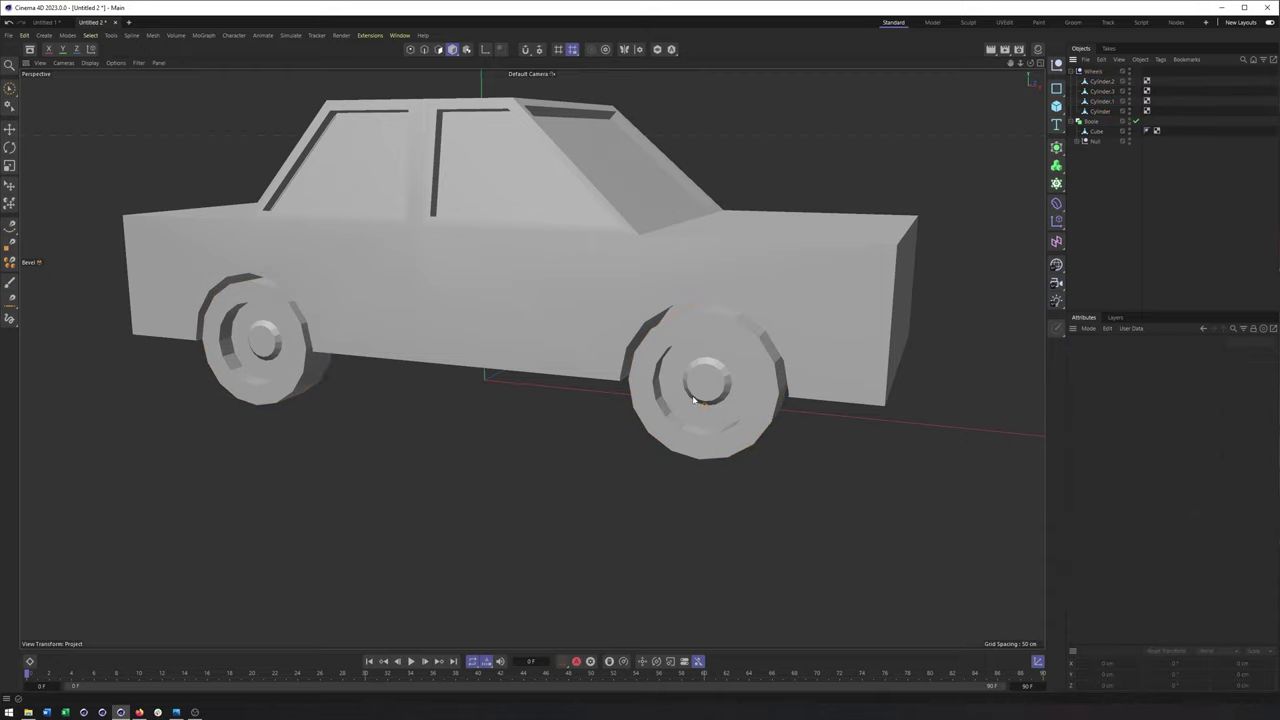
{"action": "left_click_drag", "start_coordinate": [760, 378], "coordinate": [697, 360], "text": "alt"}
{"action": "key", "text": "e"}
{"action": "left_click_drag", "start_coordinate": [805, 360], "coordinate": [741, 351], "text": "alt"}
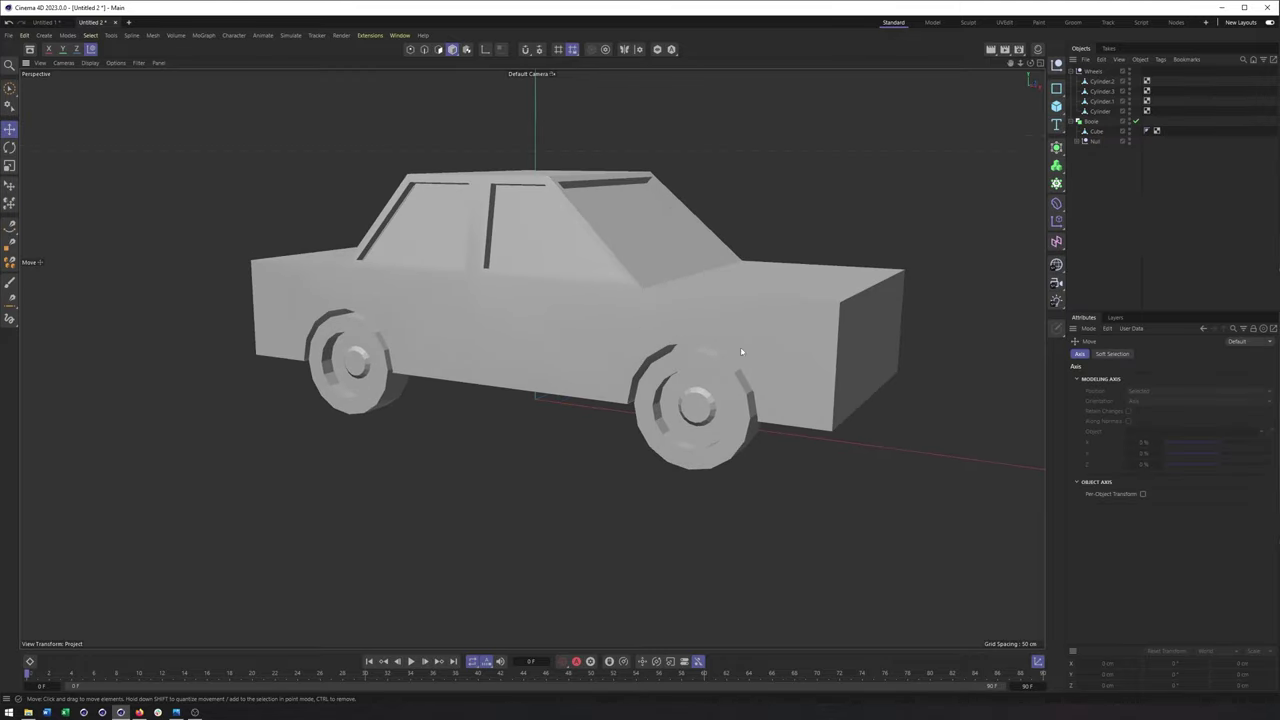
Delete the Phong tag from the car body cube inside the Boole
{"action": "left_click", "coordinate": [595, 283]}
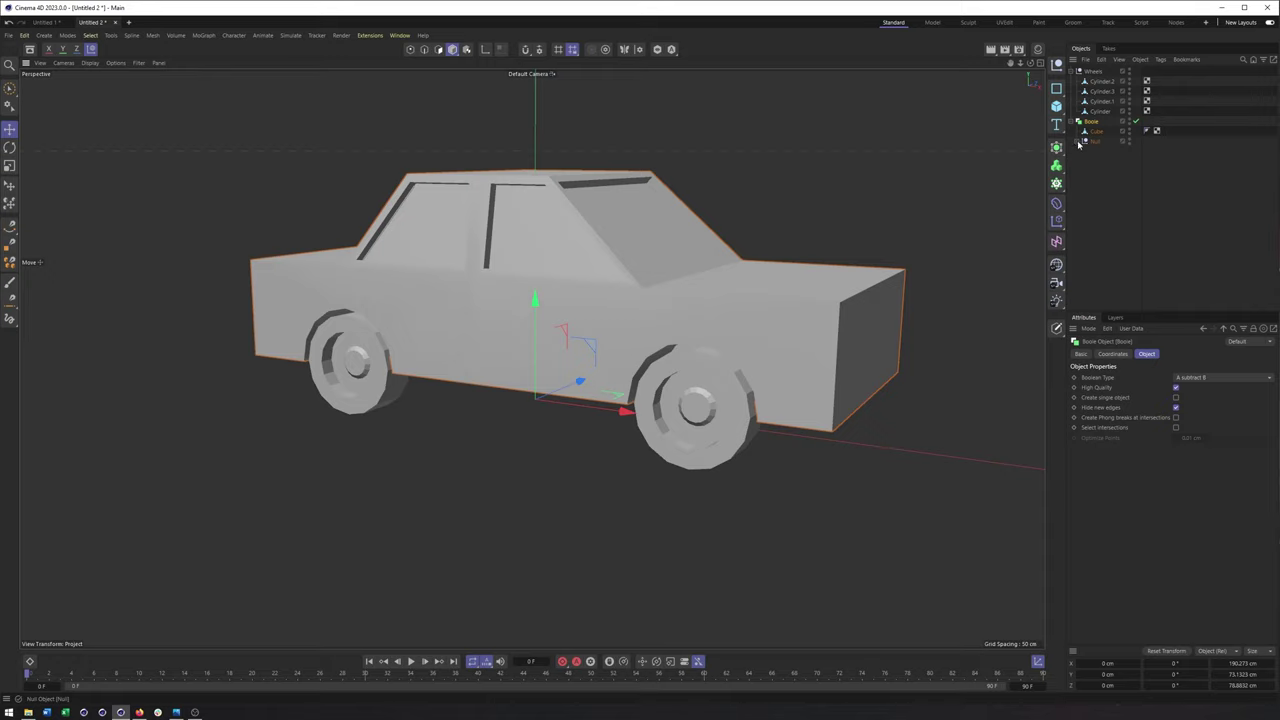
{"action": "left_click", "coordinate": [1145, 131]}
{"action": "key", "text": "Delete"}
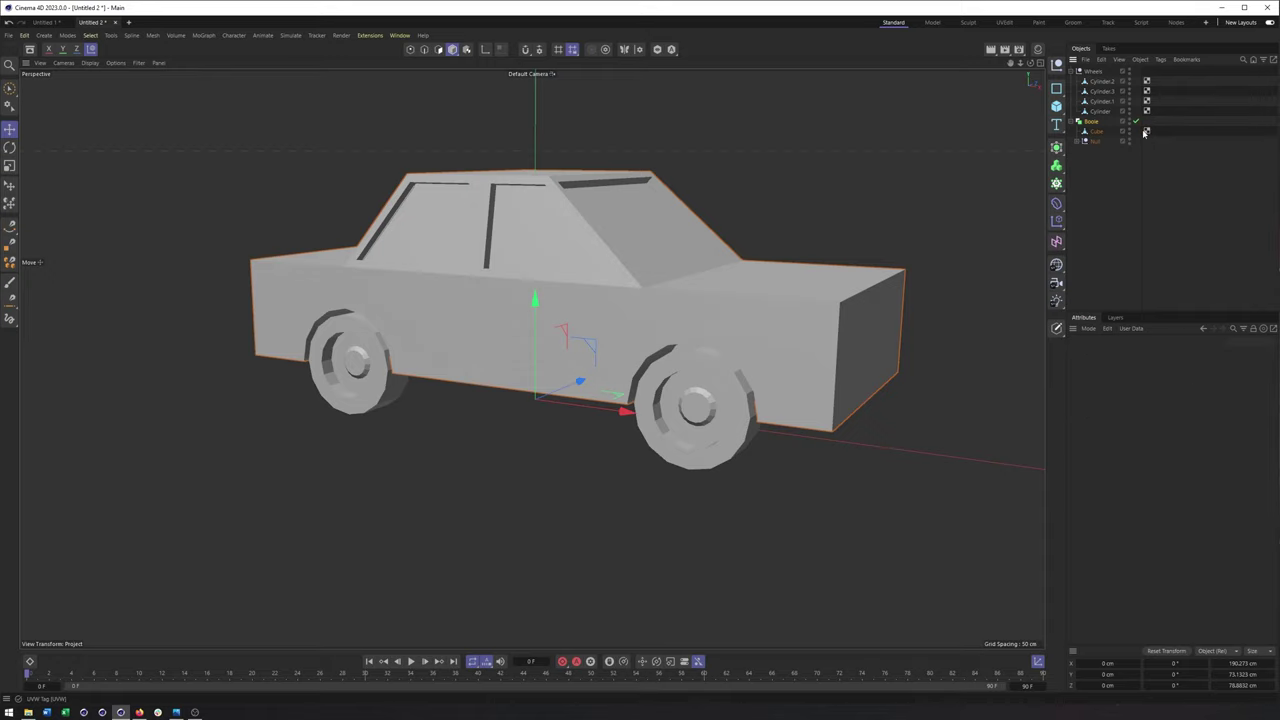
{"action": "left_click_drag", "start_coordinate": [789, 246], "coordinate": [693, 303], "text": "alt"}
{"action": "left_click_drag", "start_coordinate": [643, 392], "coordinate": [680, 328], "text": "alt"}
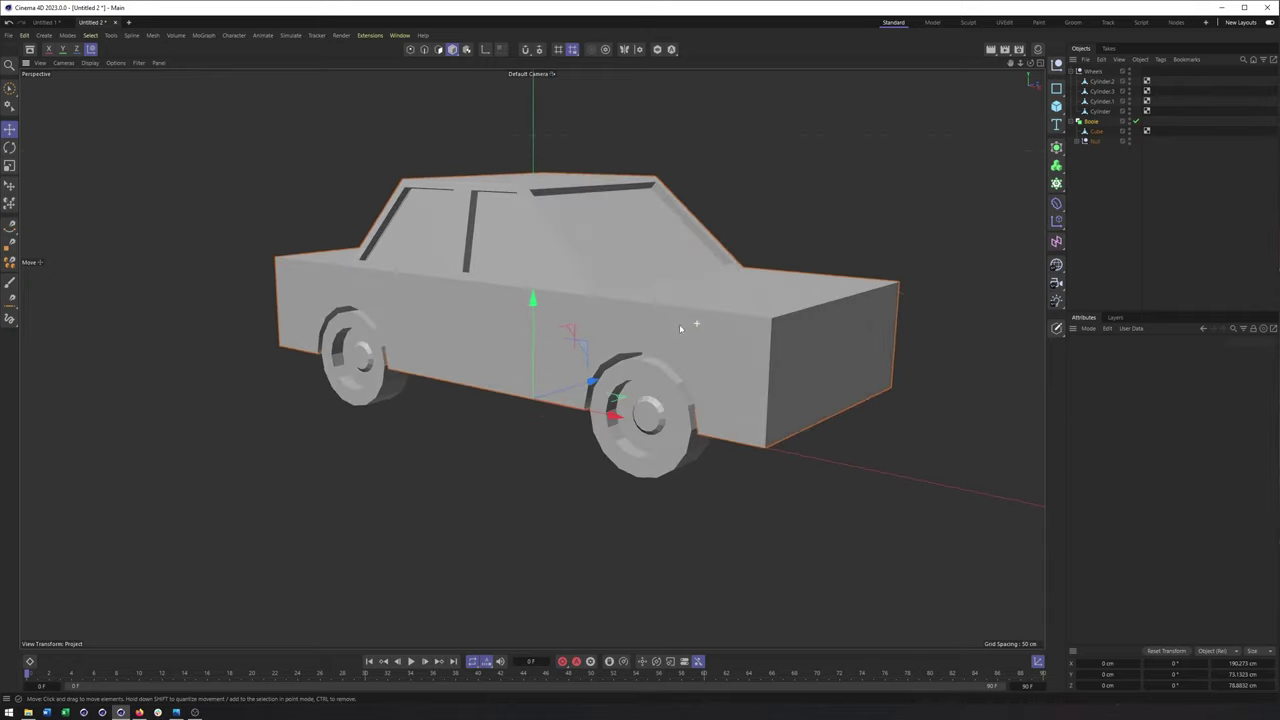
{"action": "left_click", "coordinate": [1057, 148]}
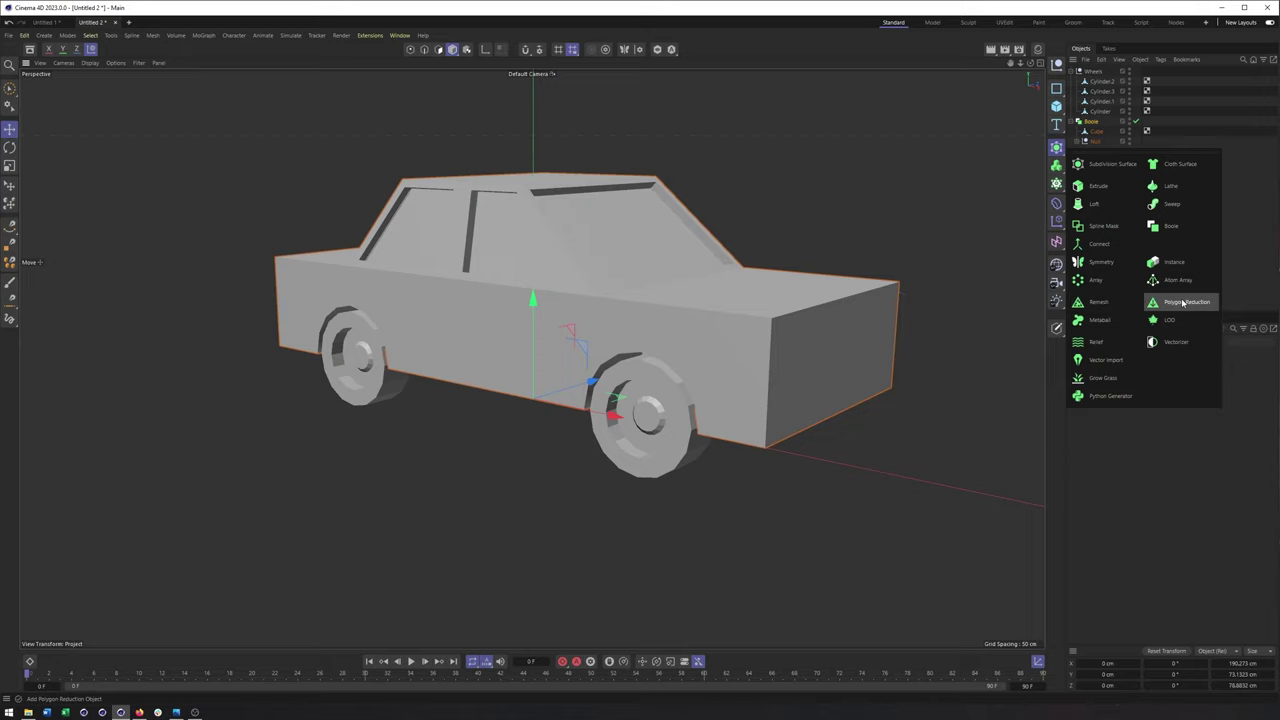
{"action": "left_click_drag", "start_coordinate": [731, 249], "coordinate": [709, 333], "text": "alt"}
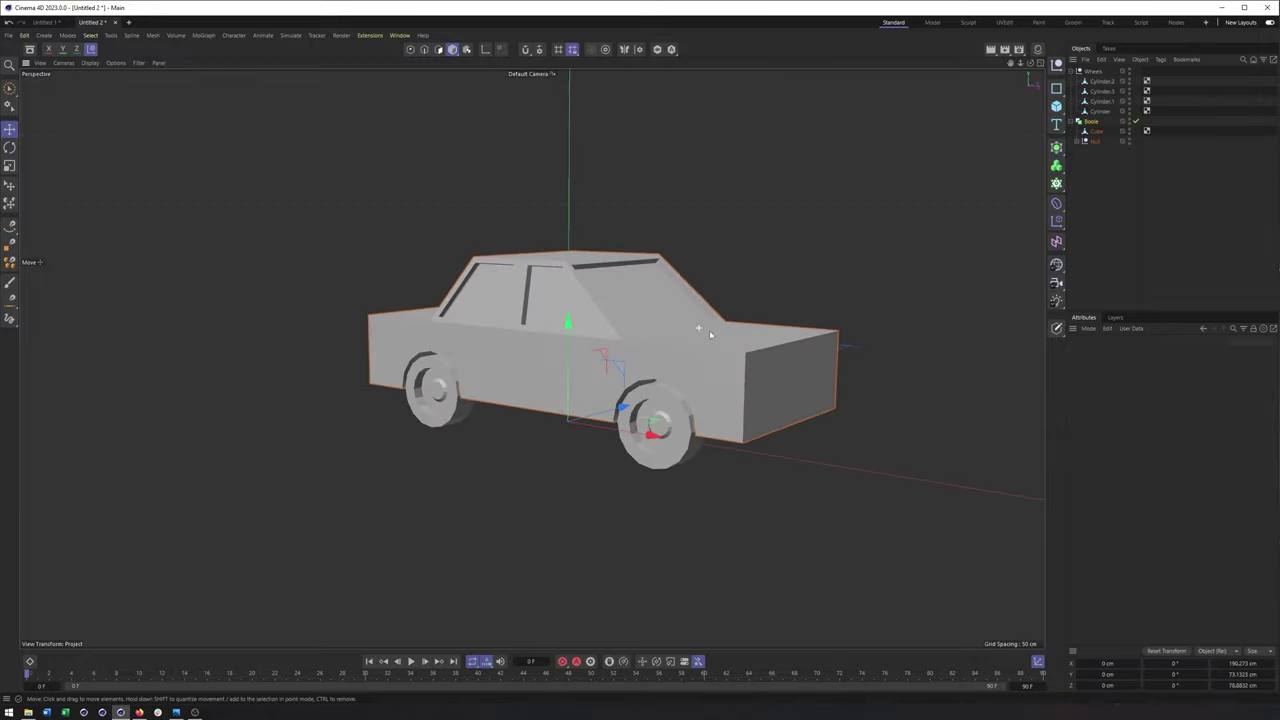
Add a cube for the bumper and reduce it to about 79.2 cm in Z and 7.2 cm in height
{"action": "left_click", "coordinate": [1058, 106]}
{"action": "left_click", "coordinate": [1099, 123]}
{"action": "left_click_drag", "start_coordinate": [688, 393], "coordinate": [663, 406], "text": "alt"}
{"action": "left_click_drag", "start_coordinate": [993, 410], "coordinate": [882, 420]}
{"action": "left_click_drag", "start_coordinate": [561, 172], "coordinate": [552, 403]}
{"action": "left_click_drag", "start_coordinate": [551, 407], "coordinate": [551, 409]}
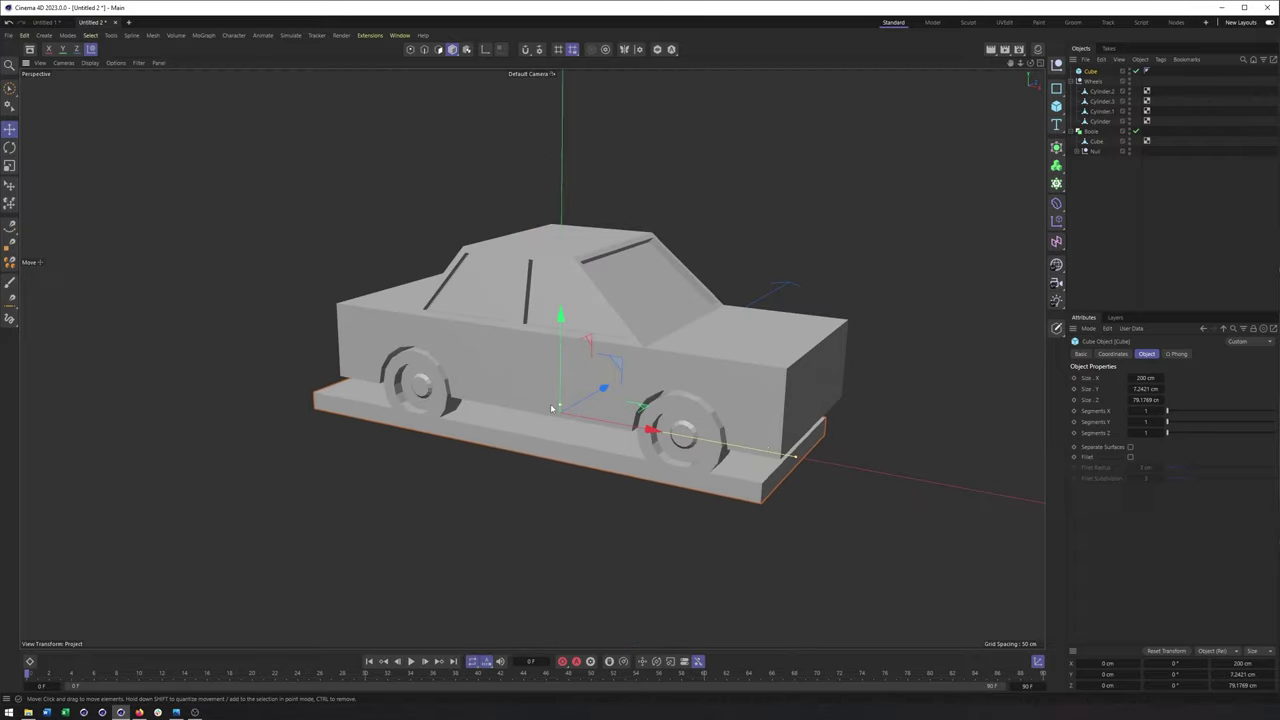
Shorten the bumper cube to about 6.9 cm in X and place it against the car's lower front end, around X 109.2 cm, Y 17 cm
{"action": "left_click_drag", "start_coordinate": [788, 458], "coordinate": [908, 477]}
{"action": "left_click_drag", "start_coordinate": [810, 365], "coordinate": [823, 312]}
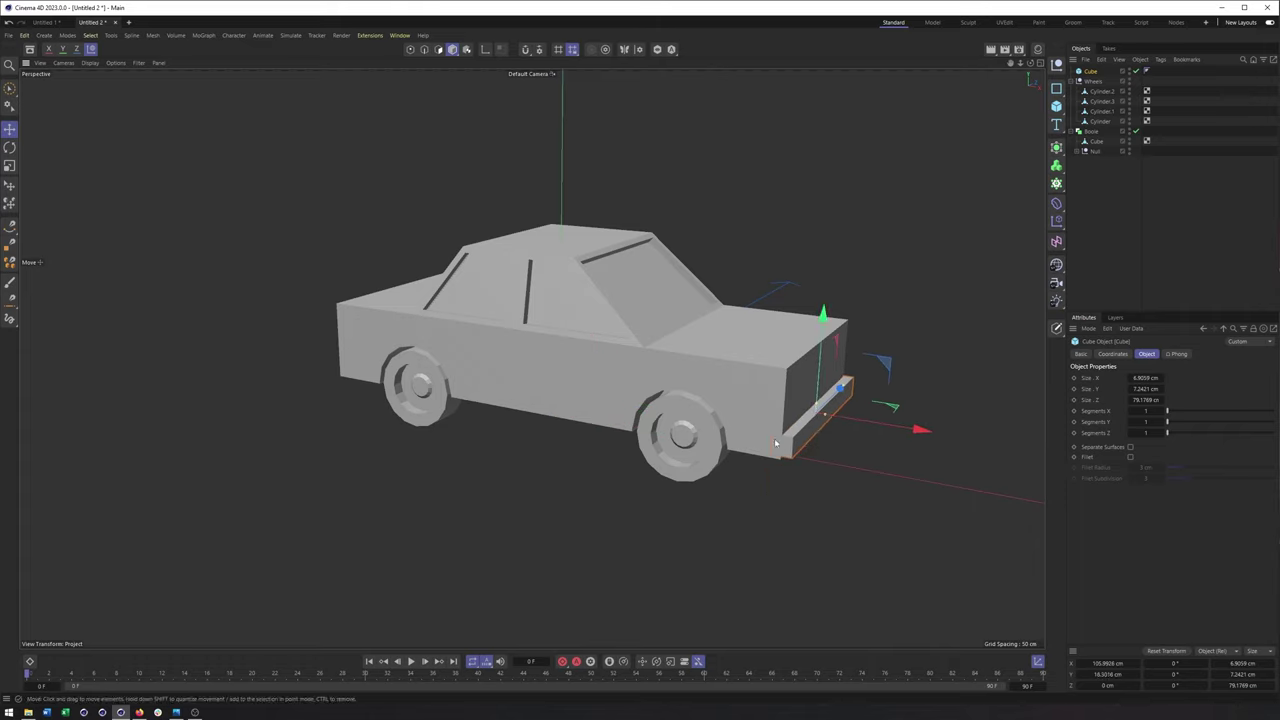
{"action": "scroll", "coordinate": [780, 434], "scroll_direction": "up", "scroll_amount": 6}
{"action": "left_click_drag", "start_coordinate": [857, 322], "coordinate": [888, 322]}
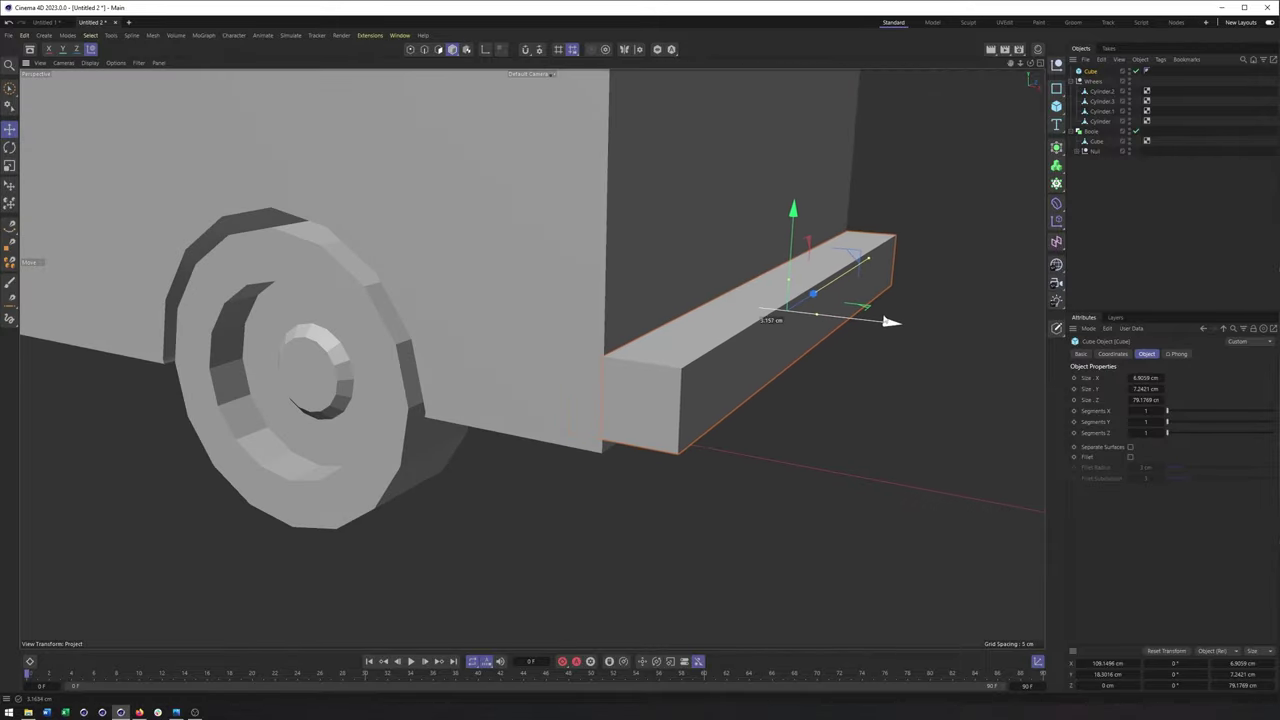
{"action": "left_click_drag", "start_coordinate": [795, 210], "coordinate": [794, 222]}
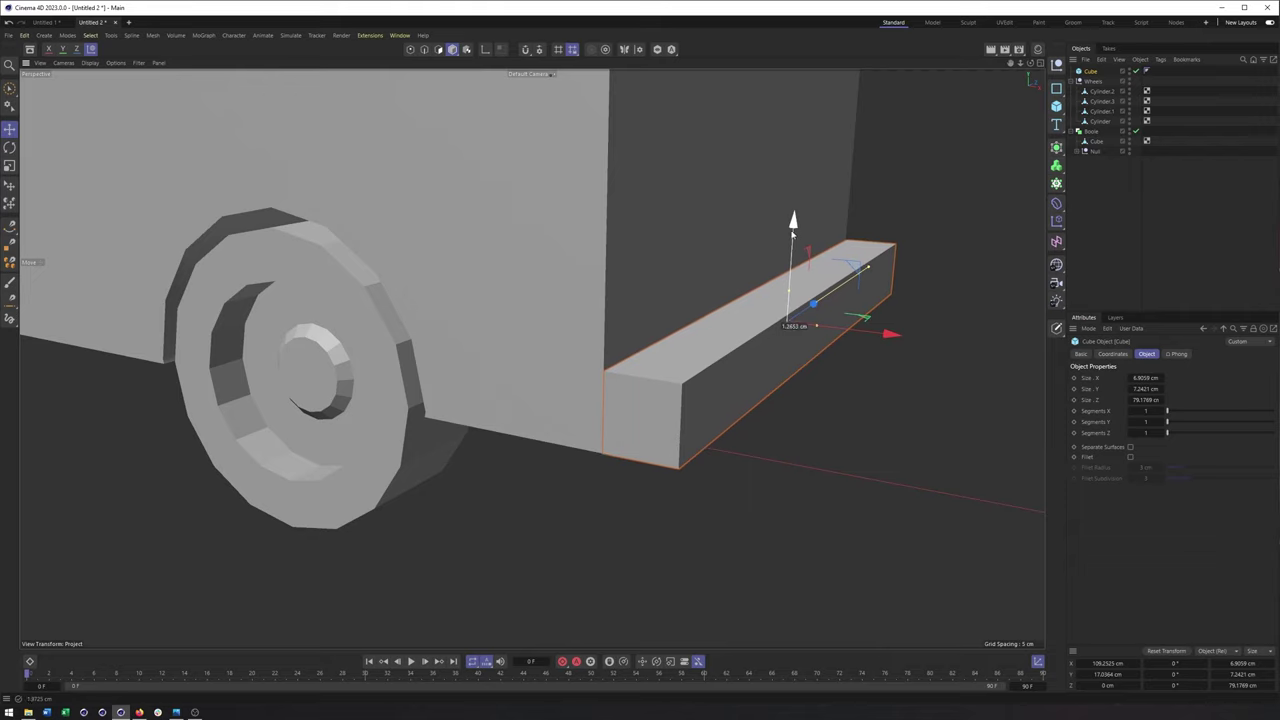
Duplicate the front bumper along X and place the copy at the rear end of the car
{"action": "scroll", "coordinate": [617, 272], "scroll_direction": "down", "scroll_amount": 2}
{"action": "right_click_drag", "start_coordinate": [579, 278], "coordinate": [465, 272], "text": "alt"}
{"action": "middle_click_drag", "start_coordinate": [465, 272], "coordinate": [603, 349], "text": "alt"}
{"action": "left_click_drag", "start_coordinate": [603, 349], "coordinate": [626, 357], "text": "alt"}
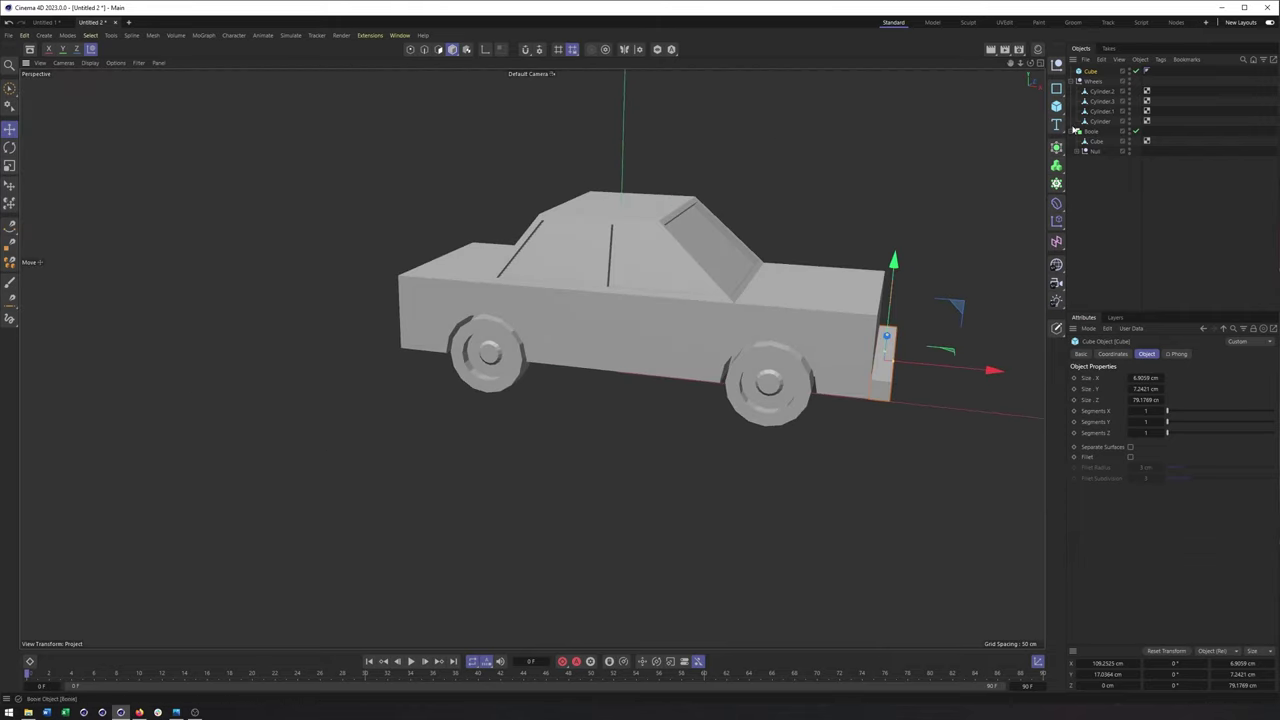
{"action": "left_click_drag", "start_coordinate": [986, 366], "coordinate": [510, 355]}
{"action": "left_click_drag", "start_coordinate": [510, 355], "coordinate": [430, 357], "text": "alt"}
{"action": "middle_click_drag", "start_coordinate": [749, 375], "coordinate": [684, 377], "text": "alt"}
Select the front bumper cube and convert it to an editable polygon object
{"action": "left_click", "coordinate": [684, 377]}
{"action": "left_click_drag", "start_coordinate": [684, 377], "coordinate": [700, 363], "text": "alt"}
{"action": "middle_click_drag", "start_coordinate": [700, 363], "coordinate": [660, 389], "text": "alt"}
{"action": "scroll", "coordinate": [658, 380], "scroll_direction": "up", "scroll_amount": 1}
{"action": "left_click_drag", "start_coordinate": [659, 381], "coordinate": [665, 375], "text": "alt"}
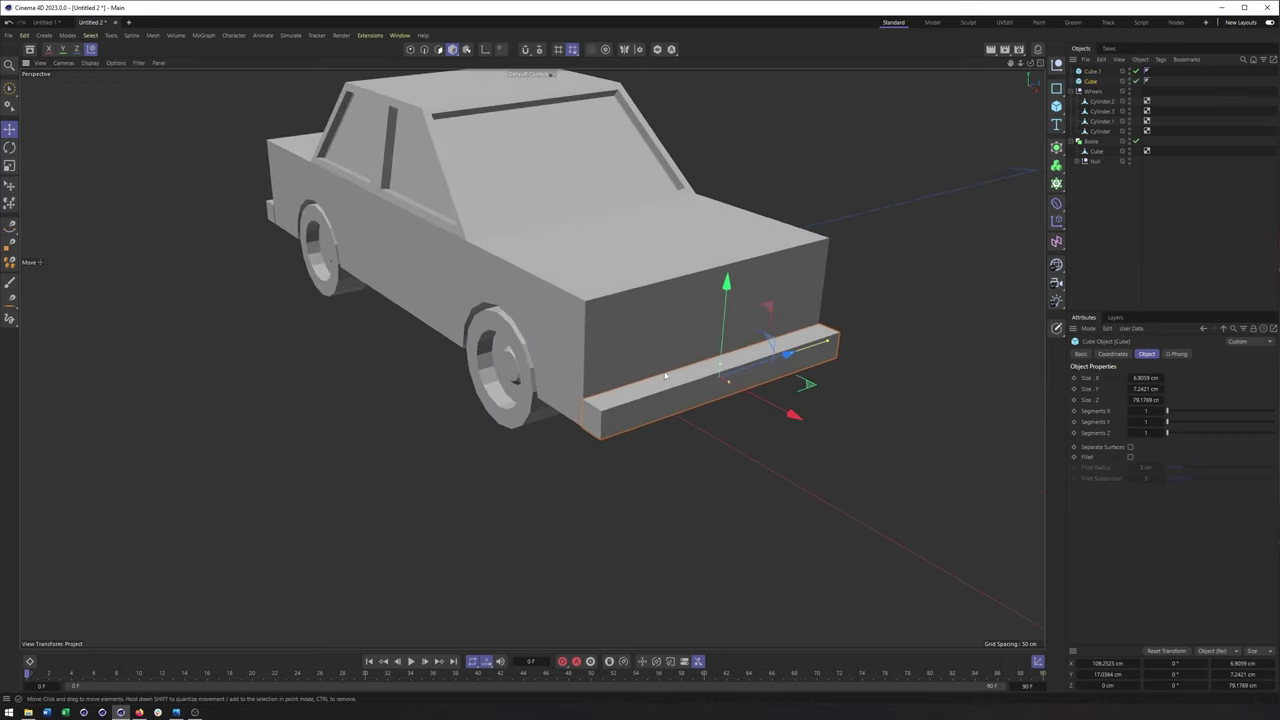
{"action": "key", "text": "c"}
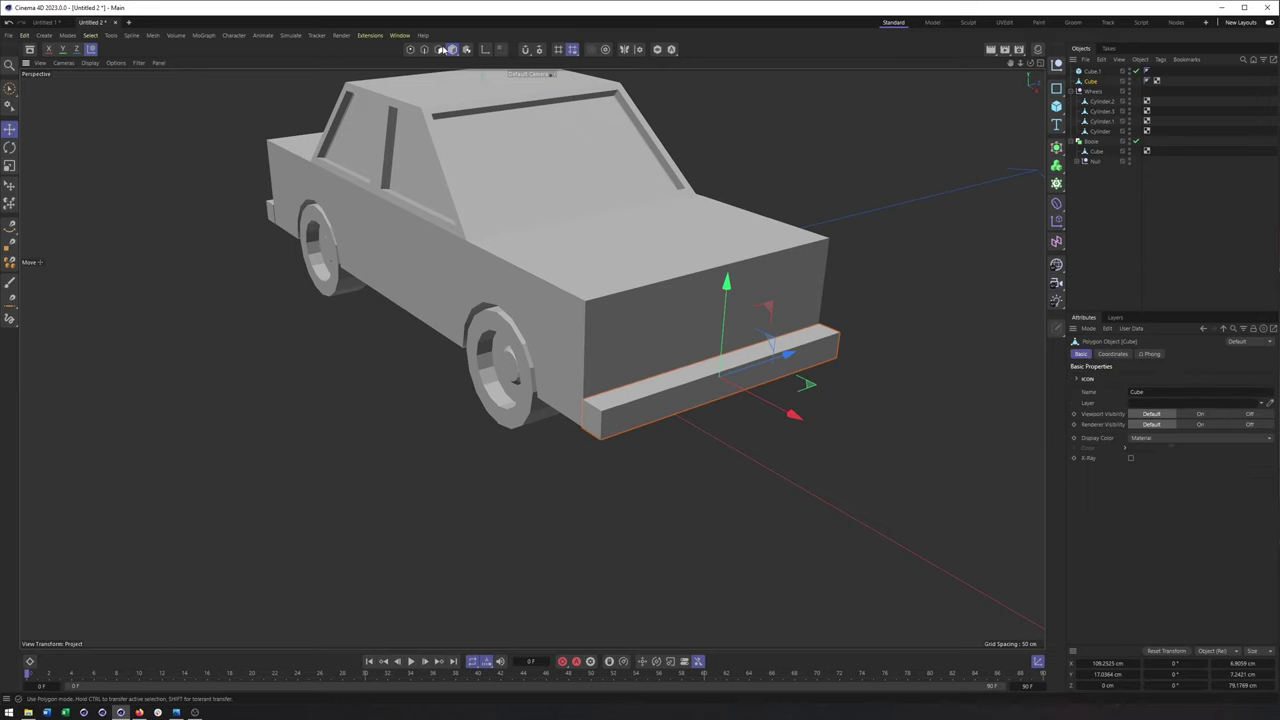
Select both end faces of the front bumper and extrude them outward by 1.78 cm
{"action": "left_click", "coordinate": [440, 49]}
{"action": "left_click", "coordinate": [593, 417]}
{"action": "left_click_drag", "start_coordinate": [593, 417], "coordinate": [664, 404], "text": "alt"}
{"action": "middle_click_drag", "start_coordinate": [664, 404], "coordinate": [626, 368], "text": "alt"}
{"action": "left_click_drag", "start_coordinate": [625, 368], "coordinate": [668, 424], "text": "alt"}
{"action": "left_click", "coordinate": [668, 424]}
{"action": "right_click", "coordinate": [668, 424]}
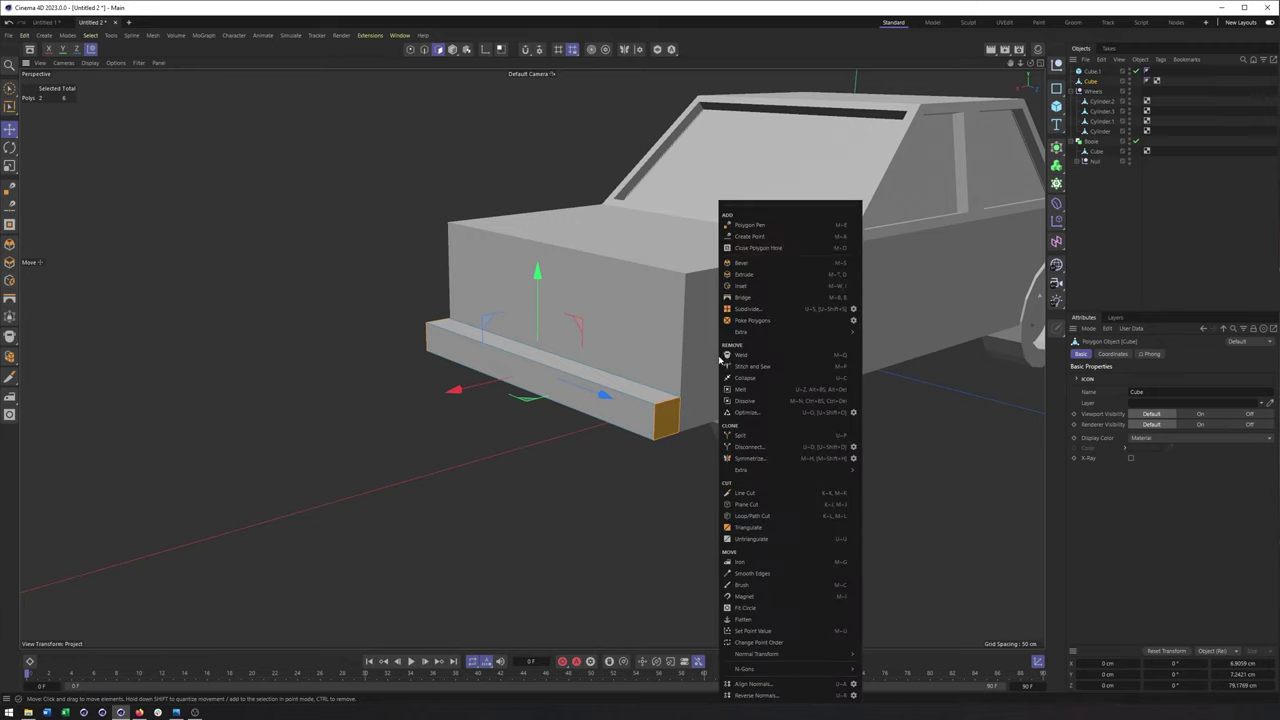
{"action": "left_click", "coordinate": [743, 274]}
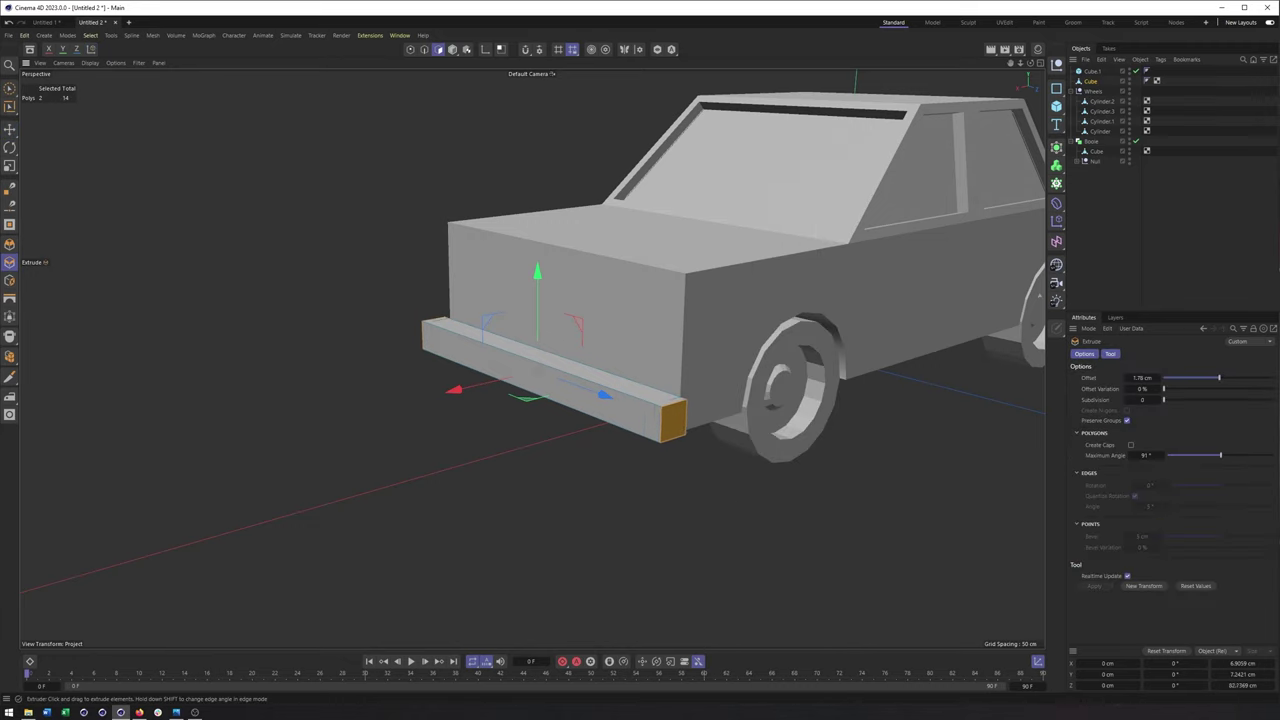
Extrude the car-facing faces at both ends of the front bumper back along the sides, making the bumper about 14.1 cm deep in X
{"action": "left_click_drag", "start_coordinate": [680, 414], "coordinate": [517, 416], "text": "alt"}
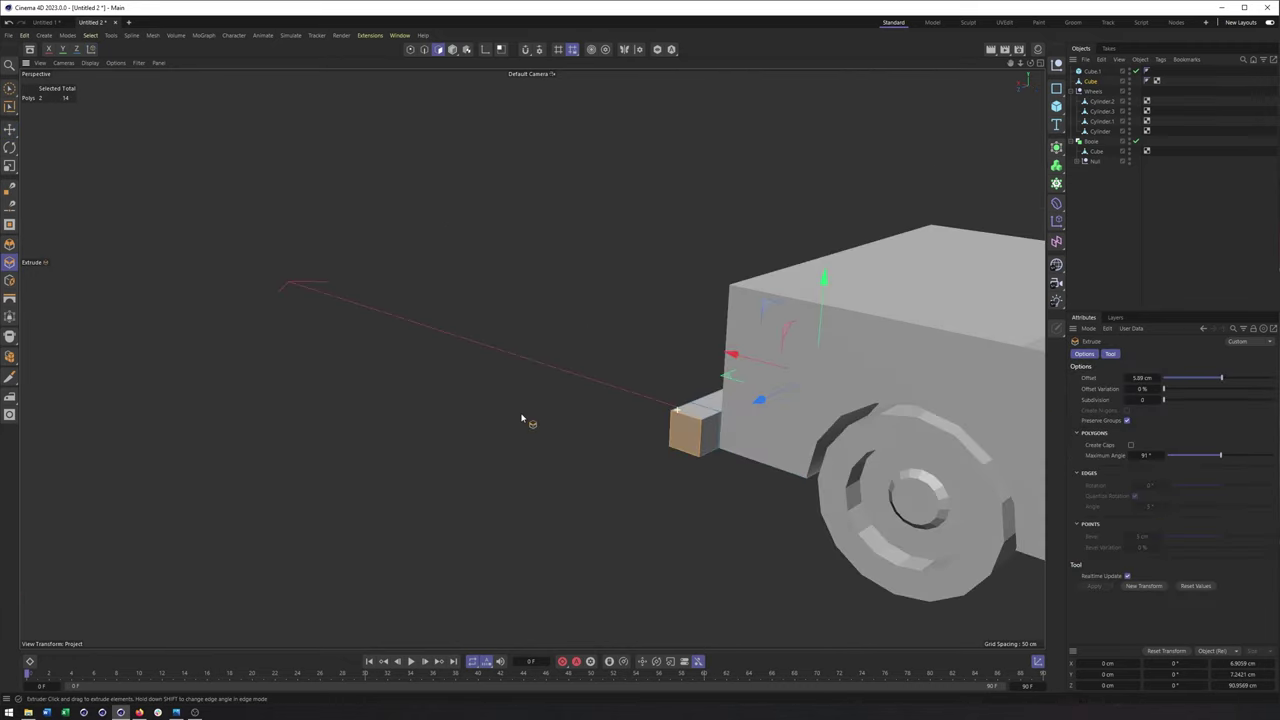
{"action": "left_click", "coordinate": [707, 432]}
{"action": "left_click_drag", "start_coordinate": [612, 422], "coordinate": [800, 400], "text": "alt"}
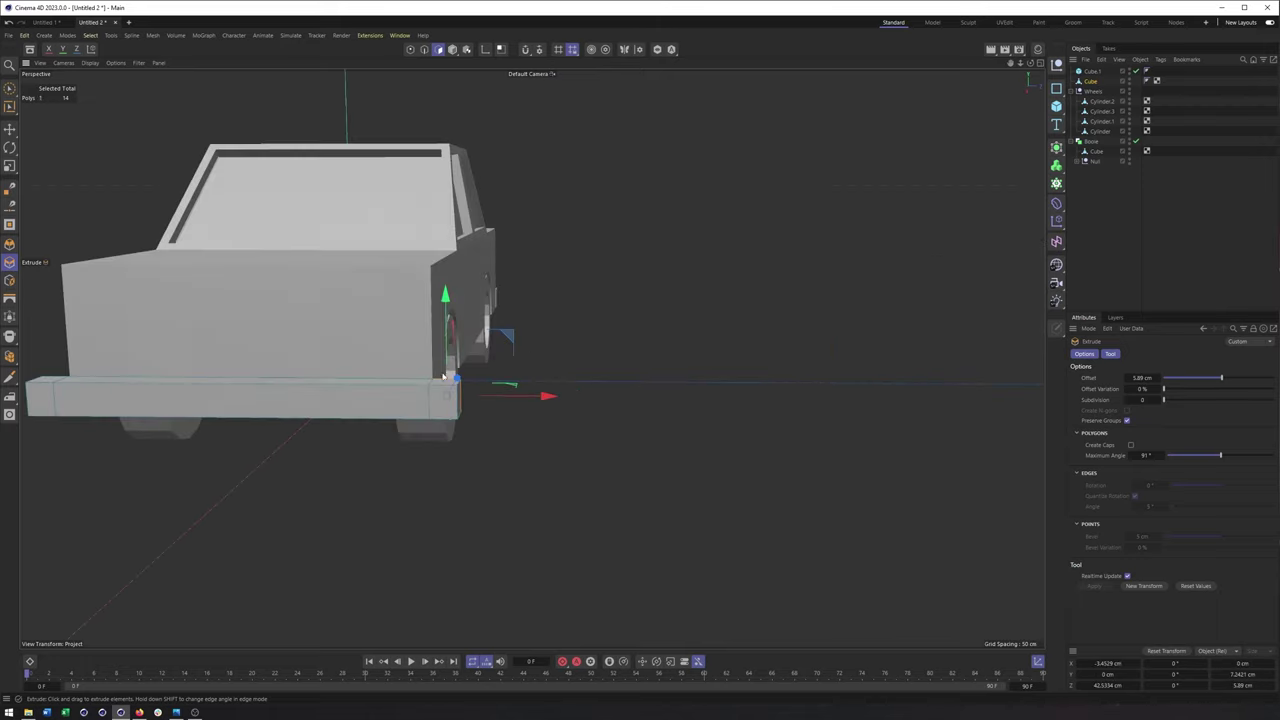
{"action": "middle_click_drag", "start_coordinate": [457, 386], "coordinate": [912, 412], "text": "alt"}
{"action": "left_click_drag", "start_coordinate": [571, 411], "coordinate": [757, 406], "text": "alt"}
{"action": "left_click_drag", "start_coordinate": [625, 405], "coordinate": [709, 397], "text": "alt"}
{"action": "left_click", "coordinate": [629, 404], "text": "shift"}
{"action": "mouse_move", "coordinate": [750, 330]}
{"action": "left_mouse_down"}
{"action": "mouse_move", "coordinate": [785, 330]}
{"action": "mouse_move", "coordinate": [771, 330]}
{"action": "left_mouse_up"}
{"action": "left_click_drag", "start_coordinate": [597, 358], "coordinate": [457, 370], "text": "alt"}
{"action": "key", "text": "space"}
{"action": "left_click_drag", "start_coordinate": [726, 368], "coordinate": [679, 365]}
{"action": "key", "text": "ctrl+z"}
Return to whole-object editing, add a cylinder for a headlight and rotate it 90° so its axis runs along the car's length
{"action": "scroll", "coordinate": [557, 418], "scroll_direction": "down", "scroll_amount": 5}
{"action": "left_click_drag", "start_coordinate": [566, 428], "coordinate": [523, 428], "text": "alt"}
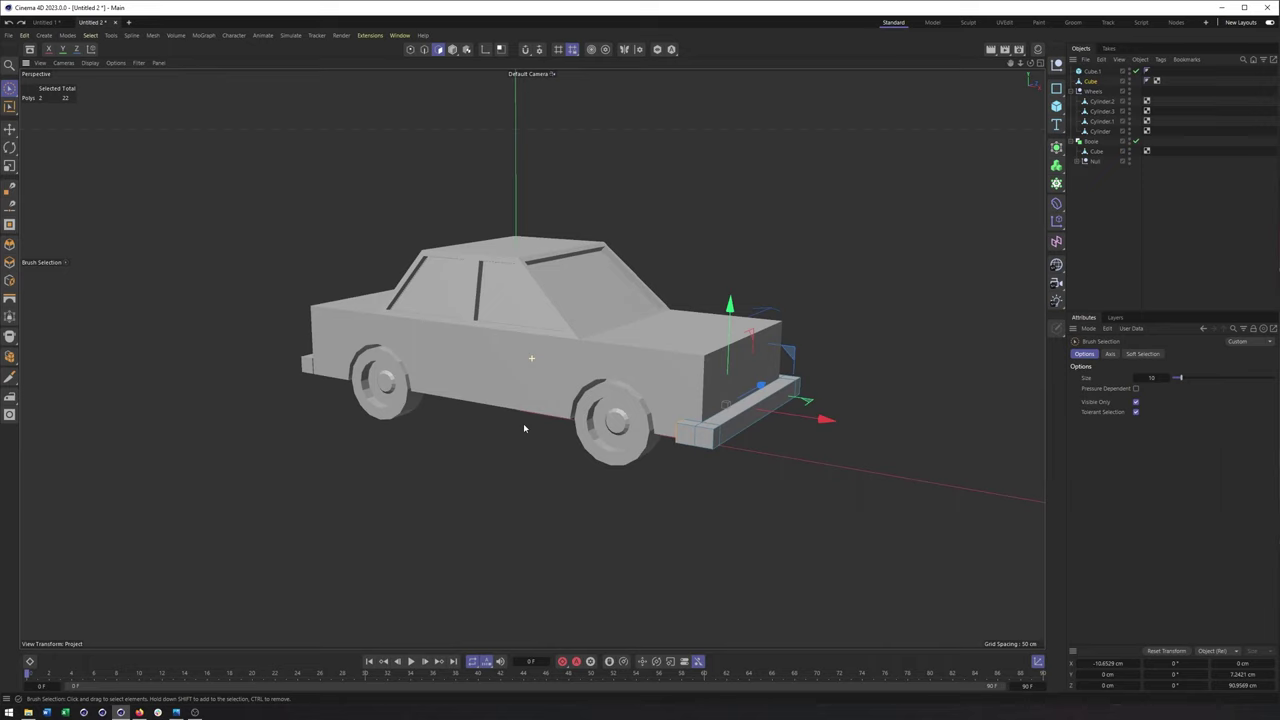
{"action": "left_click", "coordinate": [452, 50]}
{"action": "left_click_drag", "start_coordinate": [598, 291], "coordinate": [552, 297], "text": "alt"}
{"action": "scroll", "coordinate": [703, 391], "scroll_direction": "up", "scroll_amount": 3}
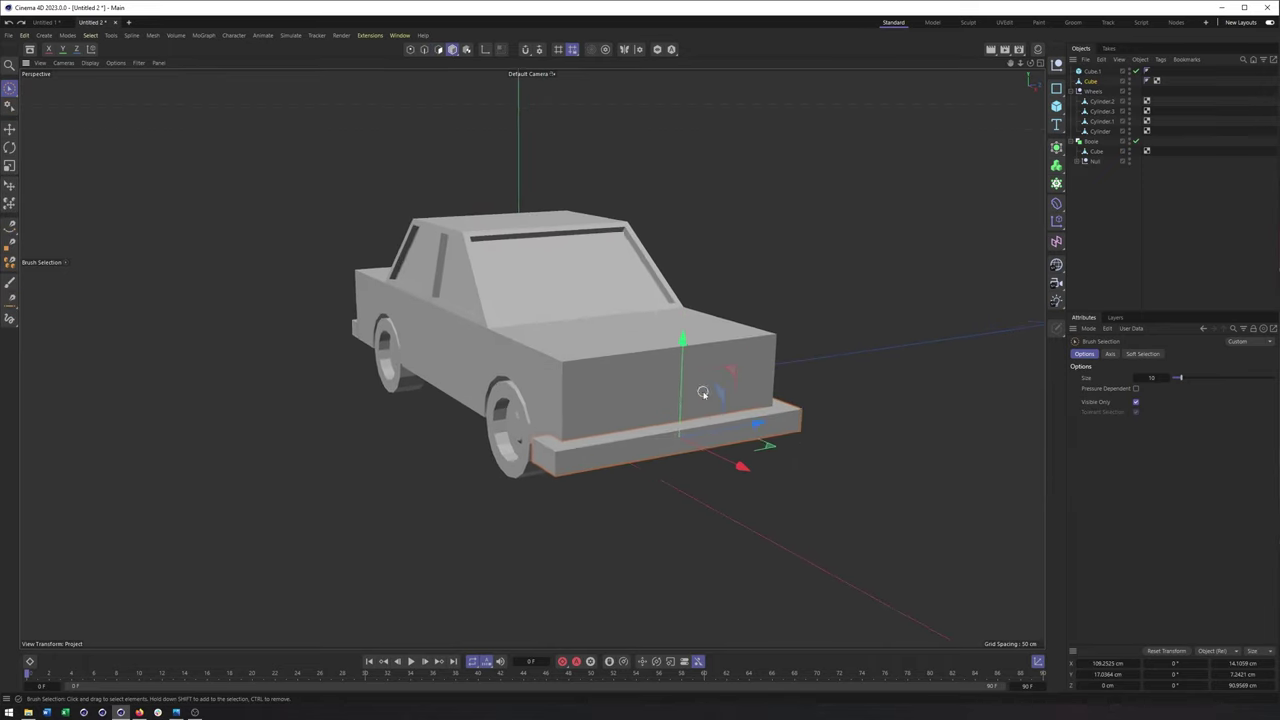
{"action": "left_click", "coordinate": [1058, 106]}
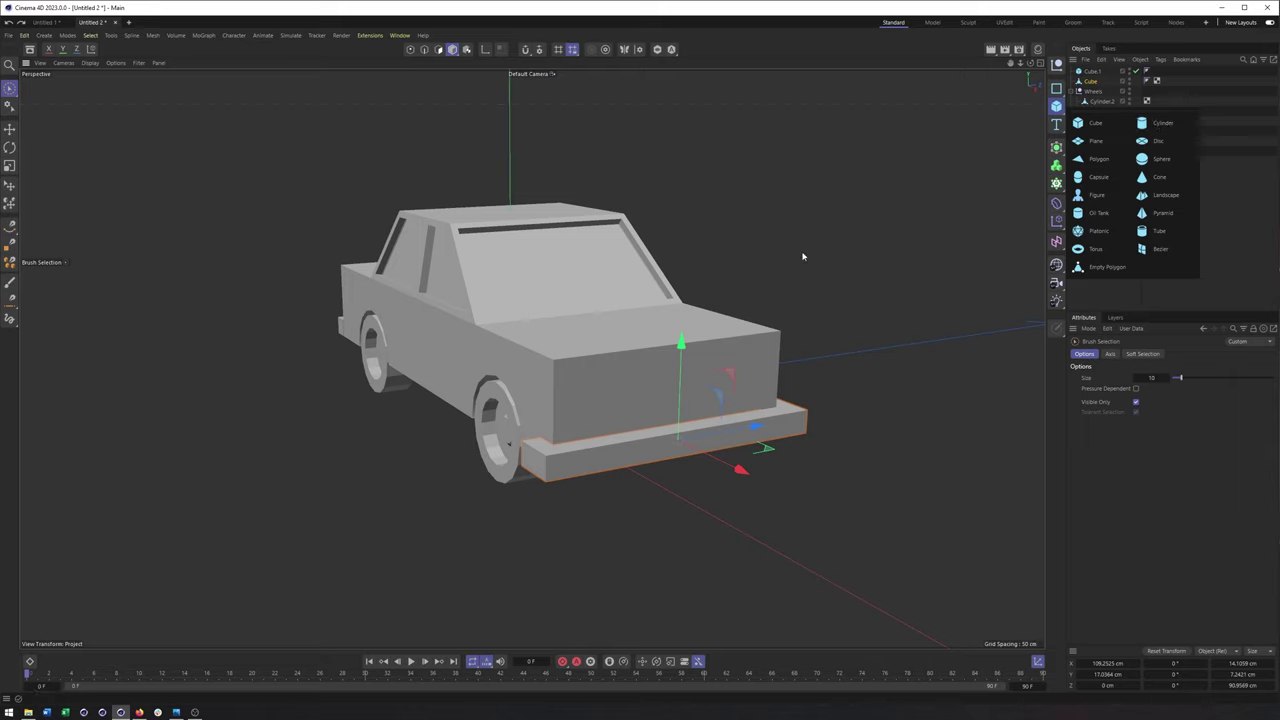
{"action": "left_click", "coordinate": [1163, 124]}
{"action": "key", "text": "r"}
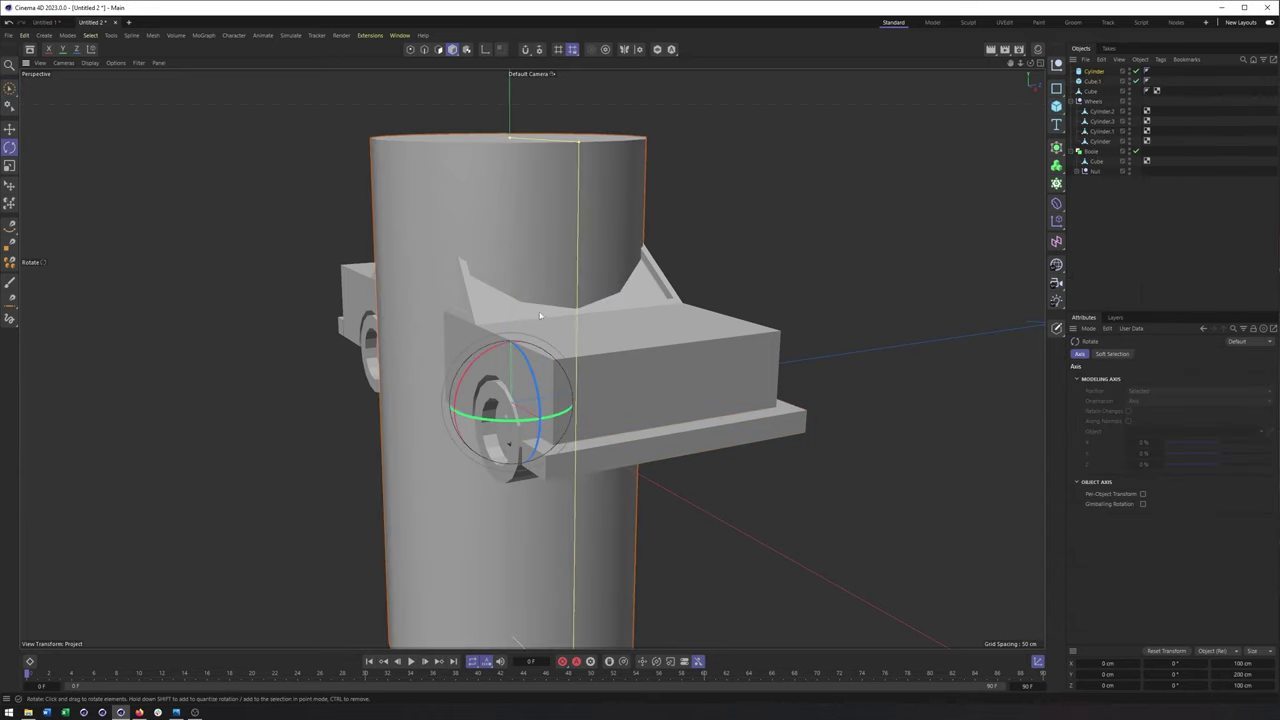
{"action": "left_click_drag", "start_coordinate": [532, 352], "coordinate": [593, 451]}
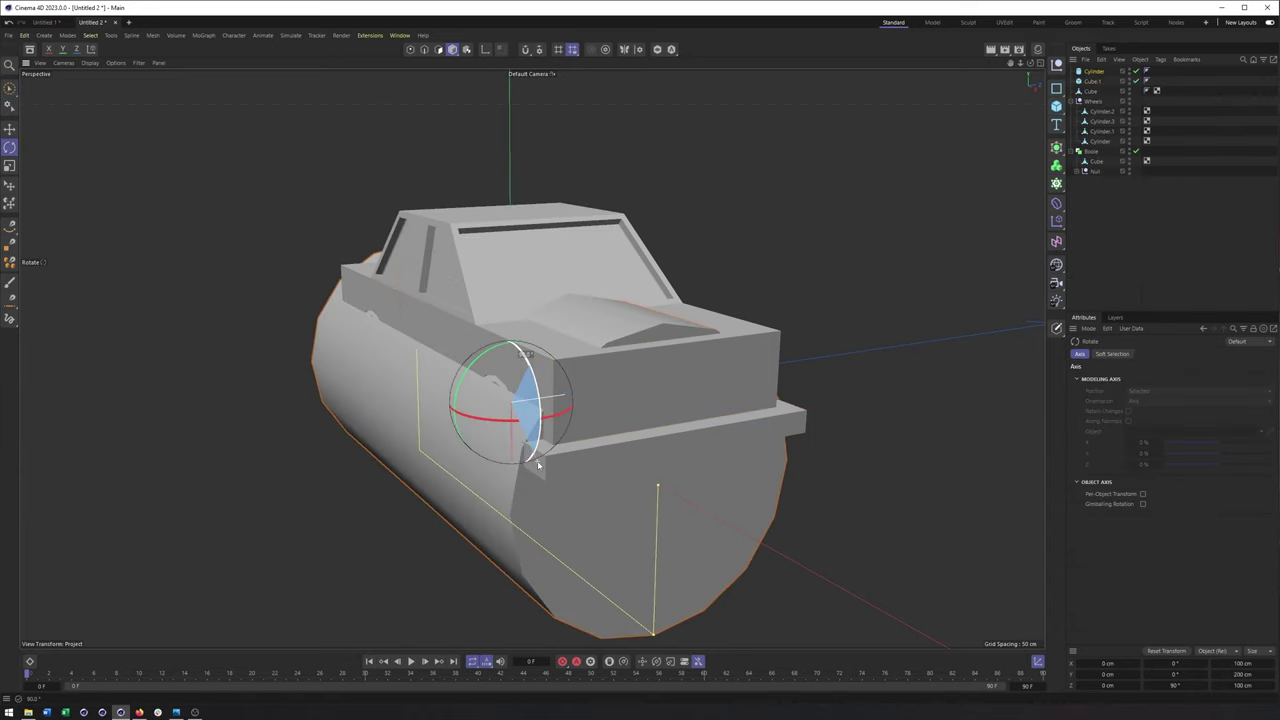
Scale the cylinder down to about 12.2 cm across and place it near one side of the front face, around Y 31.9 cm, Z -28.6 cm
{"action": "key", "text": "t"}
{"action": "left_click_drag", "start_coordinate": [650, 637], "coordinate": [765, 505]}
{"action": "key", "text": "e"}
{"action": "left_click_drag", "start_coordinate": [758, 453], "coordinate": [641, 345]}
{"action": "left_click_drag", "start_coordinate": [641, 345], "coordinate": [686, 364], "text": "alt"}
{"action": "scroll", "coordinate": [569, 418], "scroll_direction": "up", "scroll_amount": 3}
{"action": "left_click_drag", "start_coordinate": [716, 409], "coordinate": [724, 418], "text": "alt"}
Thin the headlight cylinder to about 2.3 cm and set it against the front face at about X 106.8 cm
{"action": "left_click_drag", "start_coordinate": [626, 453], "coordinate": [685, 436]}
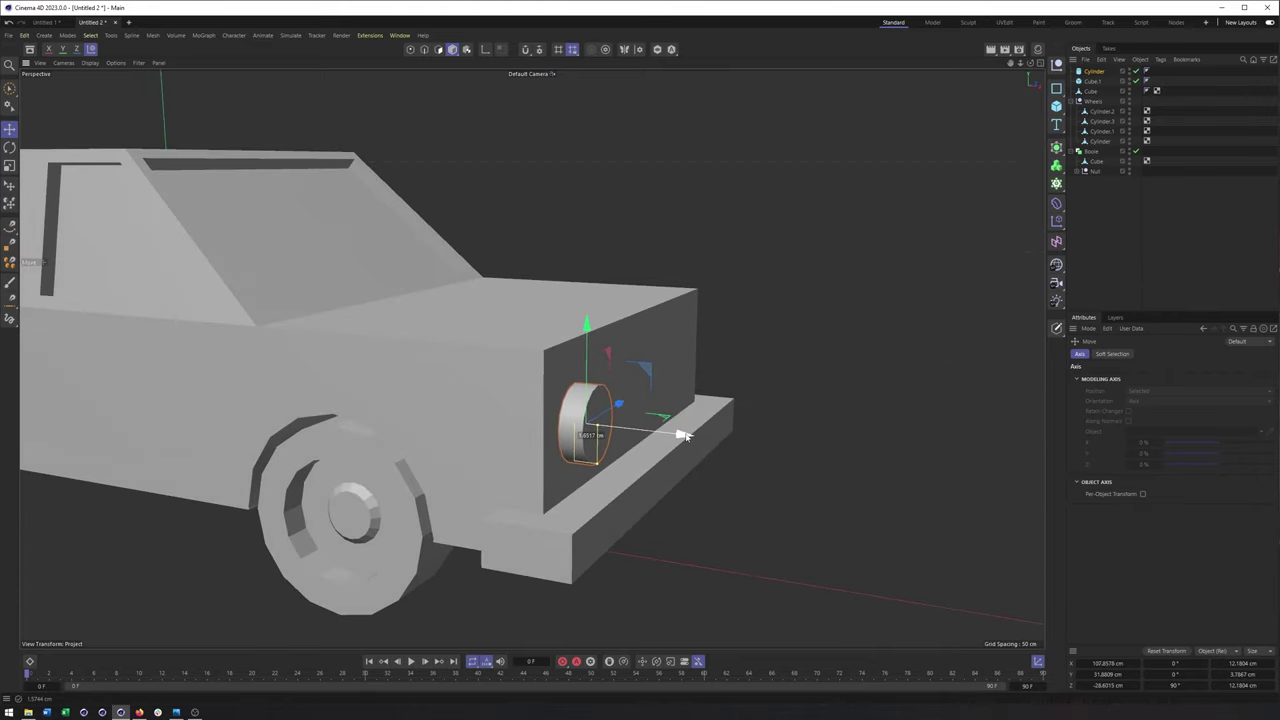
{"action": "left_click_drag", "start_coordinate": [598, 428], "coordinate": [593, 427]}
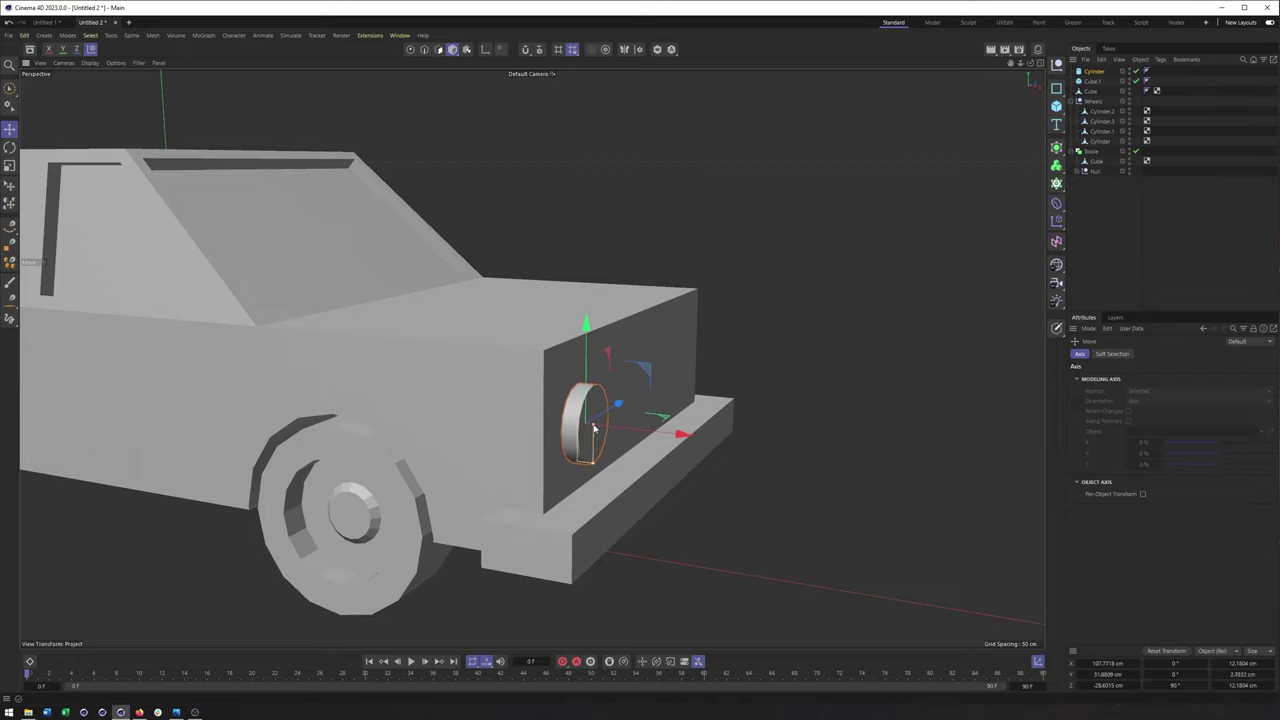
{"action": "left_click_drag", "start_coordinate": [681, 434], "coordinate": [674, 435]}
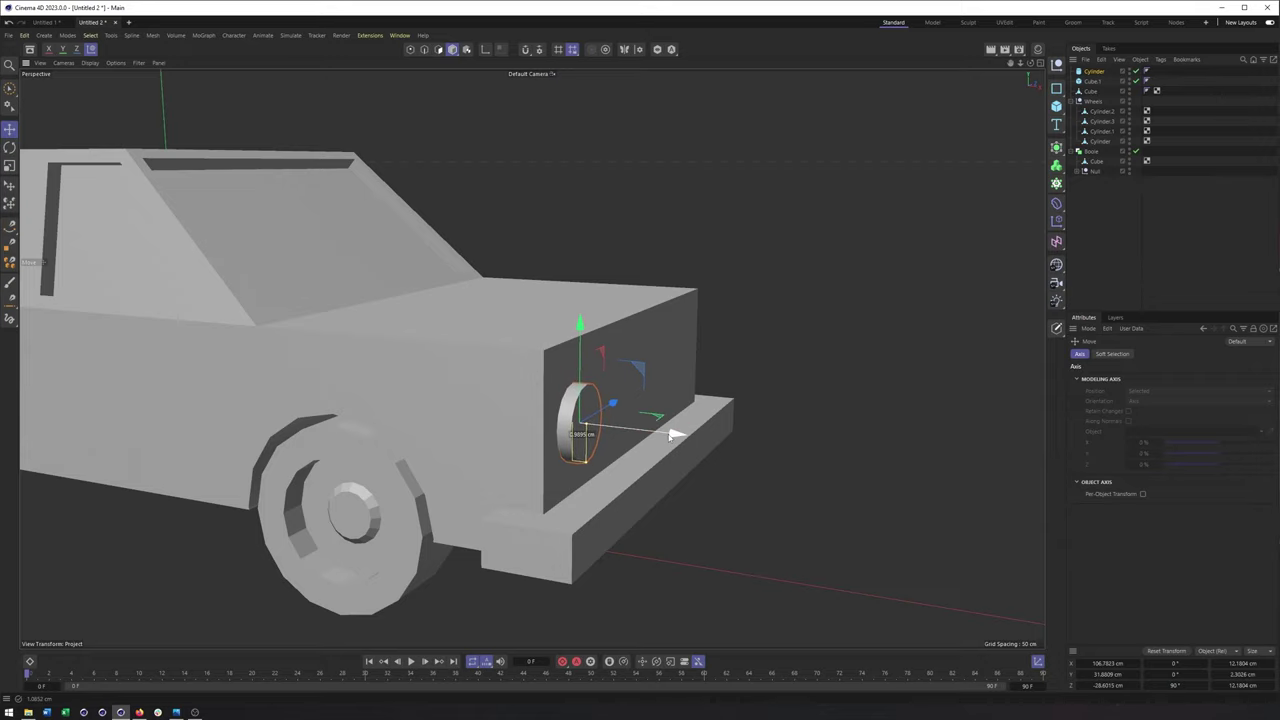
Set the headlight cylinder's height segments to 1 and convert it to an editable polygon object
{"action": "left_click_drag", "start_coordinate": [589, 438], "coordinate": [516, 441], "text": "alt"}
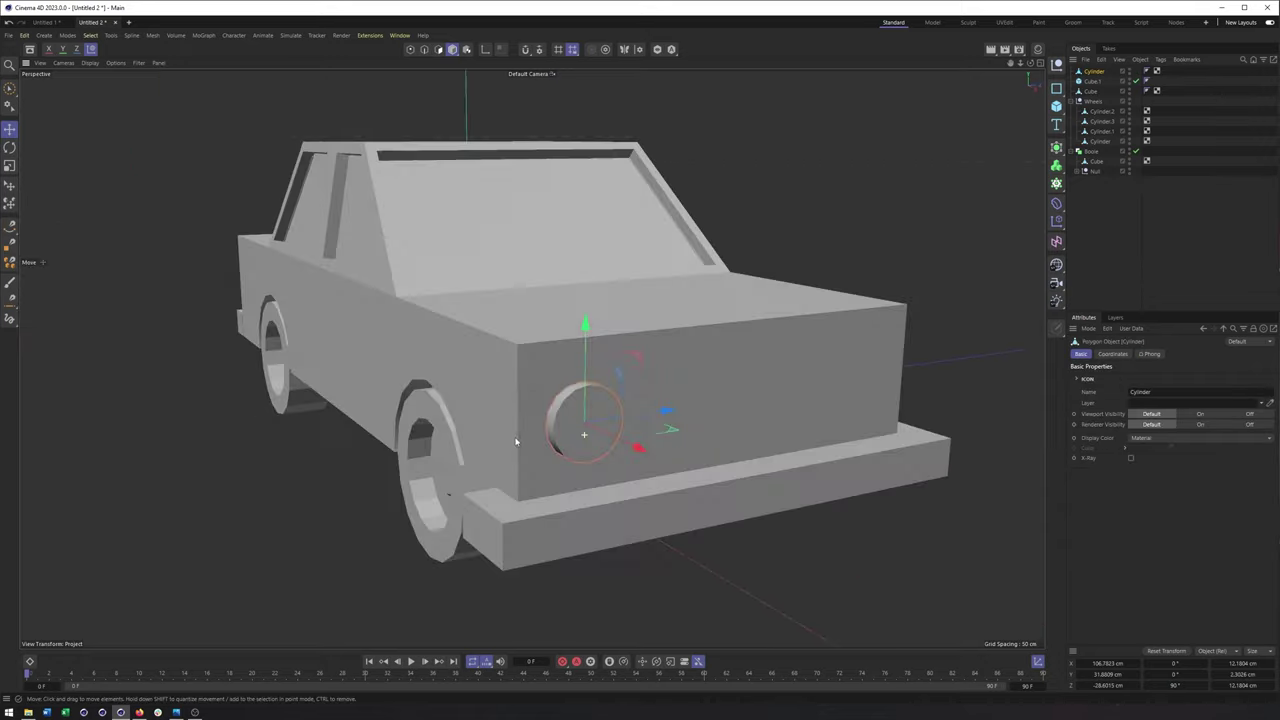
{"action": "left_click", "coordinate": [438, 49]}
{"action": "scroll", "coordinate": [689, 390], "scroll_direction": "up", "scroll_amount": 3}
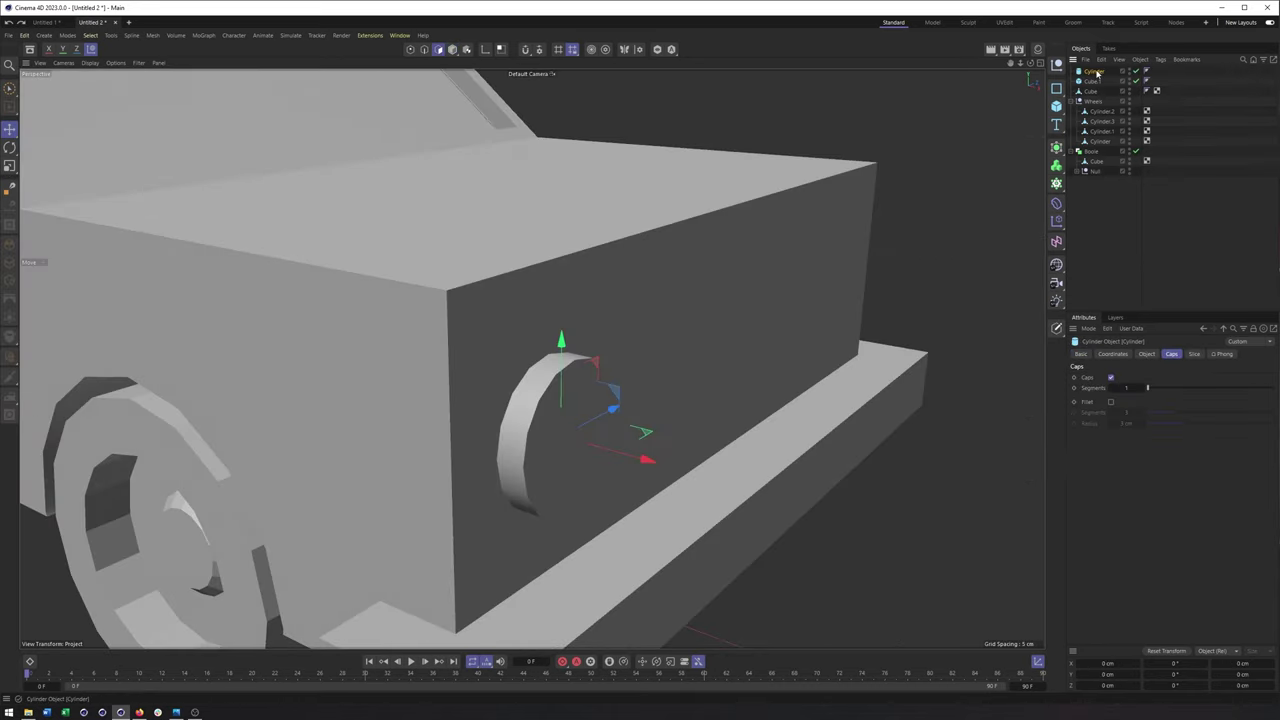
{"action": "left_click", "coordinate": [1145, 354]}
{"action": "left_click_drag", "start_coordinate": [1177, 405], "coordinate": [1166, 404]}
{"action": "left_click_drag", "start_coordinate": [500, 452], "coordinate": [471, 435], "text": "alt"}
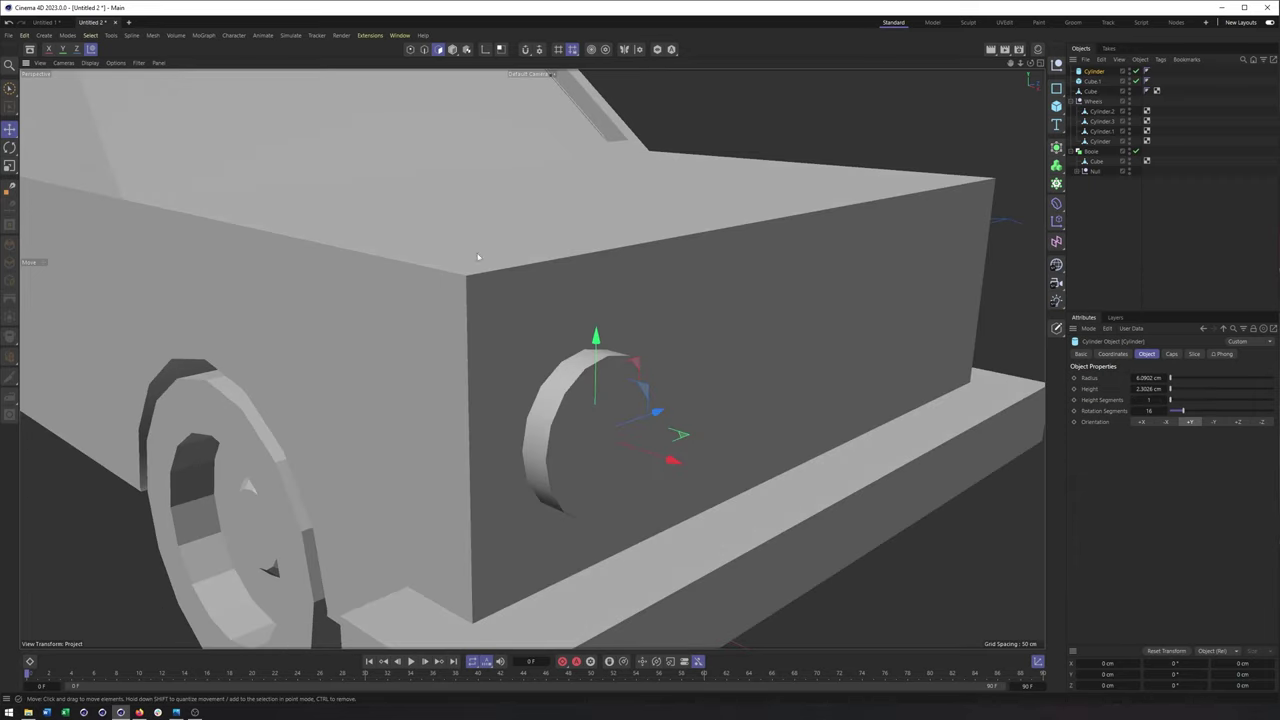
{"action": "key", "text": "c"}
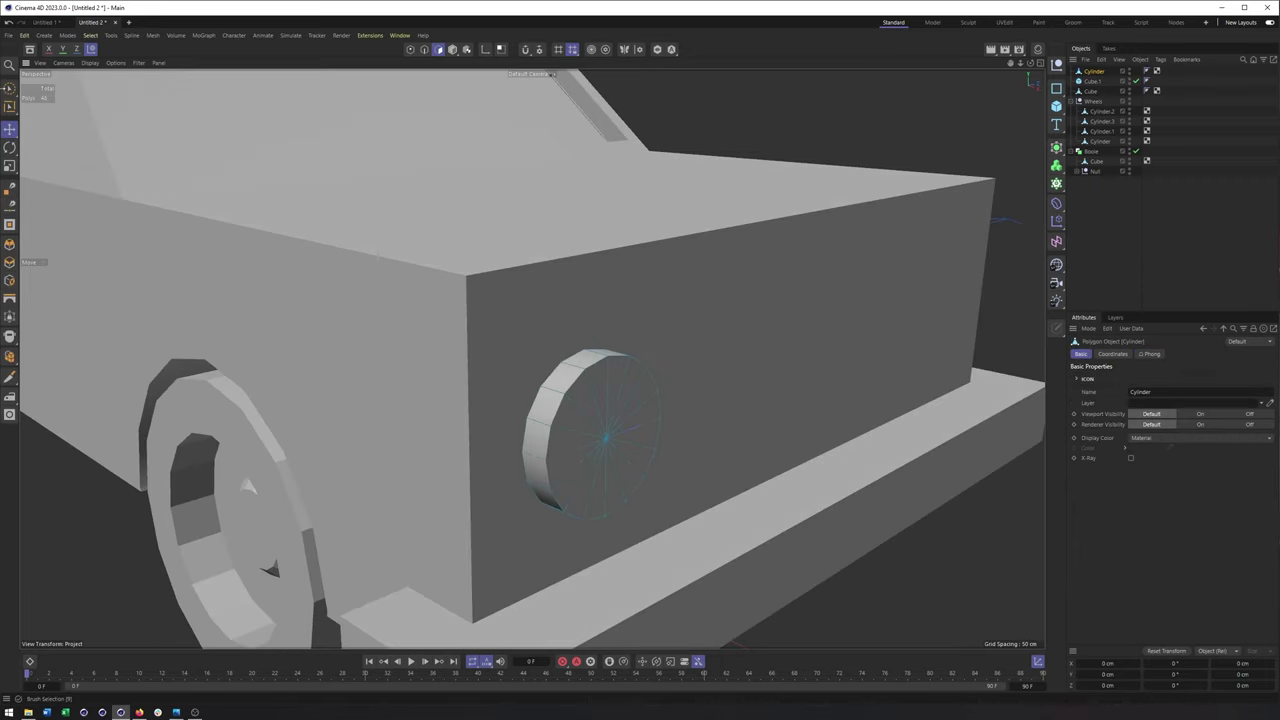
Select all front cap polygons of the headlight and inset them about 1.07 cm with Preserve Groups enabled
{"action": "left_click", "coordinate": [9, 88]}
{"action": "left_click", "coordinate": [45, 98]}
{"action": "left_click_drag", "start_coordinate": [600, 400], "coordinate": [614, 448]}
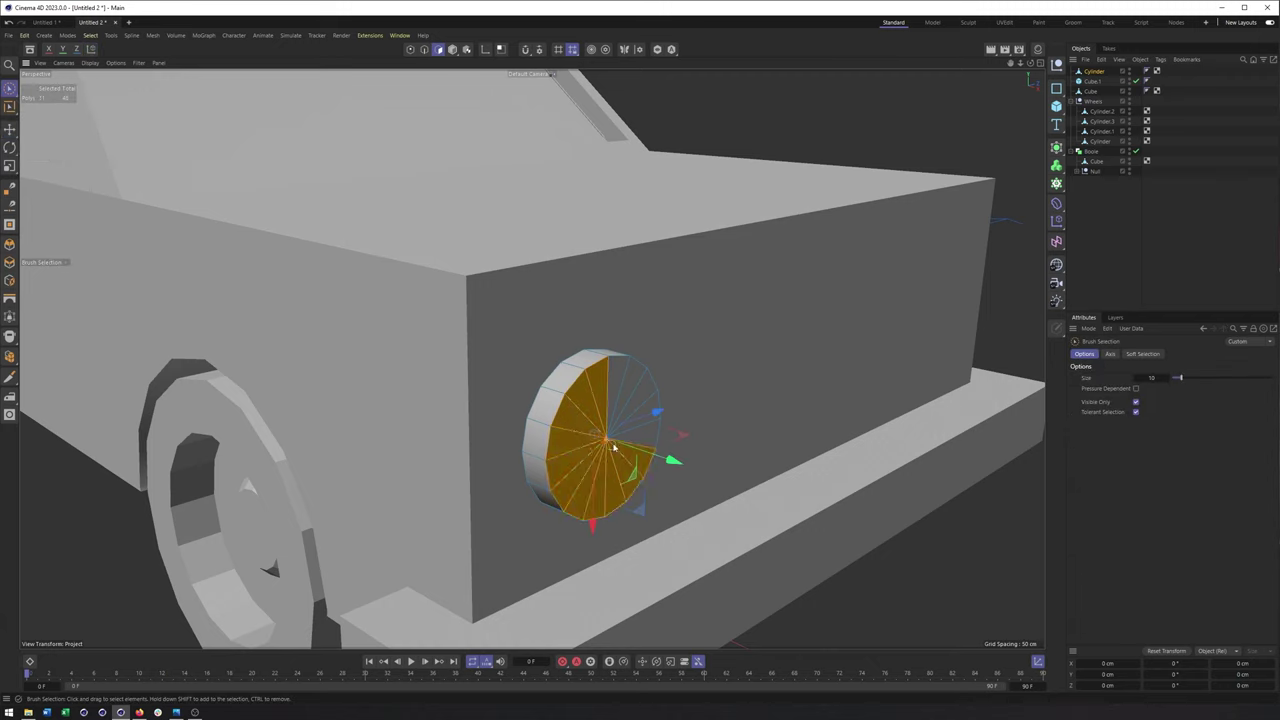
{"action": "right_click", "coordinate": [607, 419]}
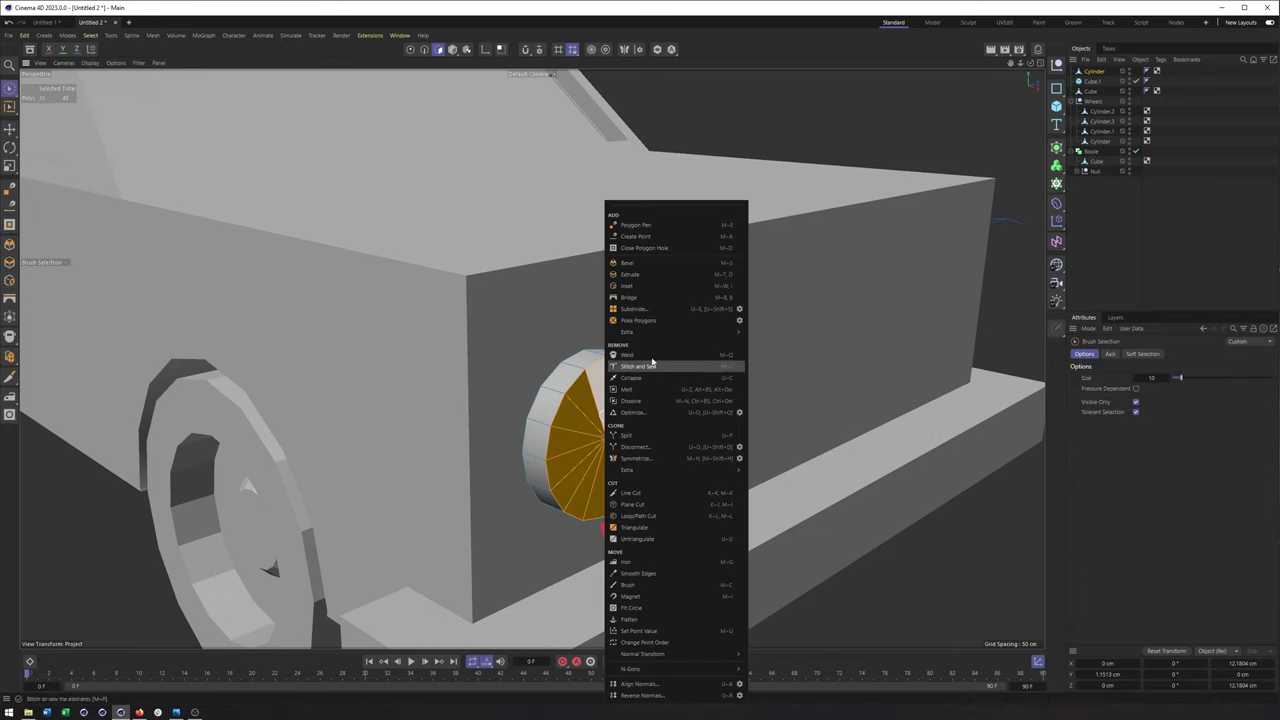
{"action": "left_click", "coordinate": [668, 286]}
{"action": "left_click_drag", "start_coordinate": [714, 280], "coordinate": [704, 282]}
{"action": "key", "text": "ctrl+z"}
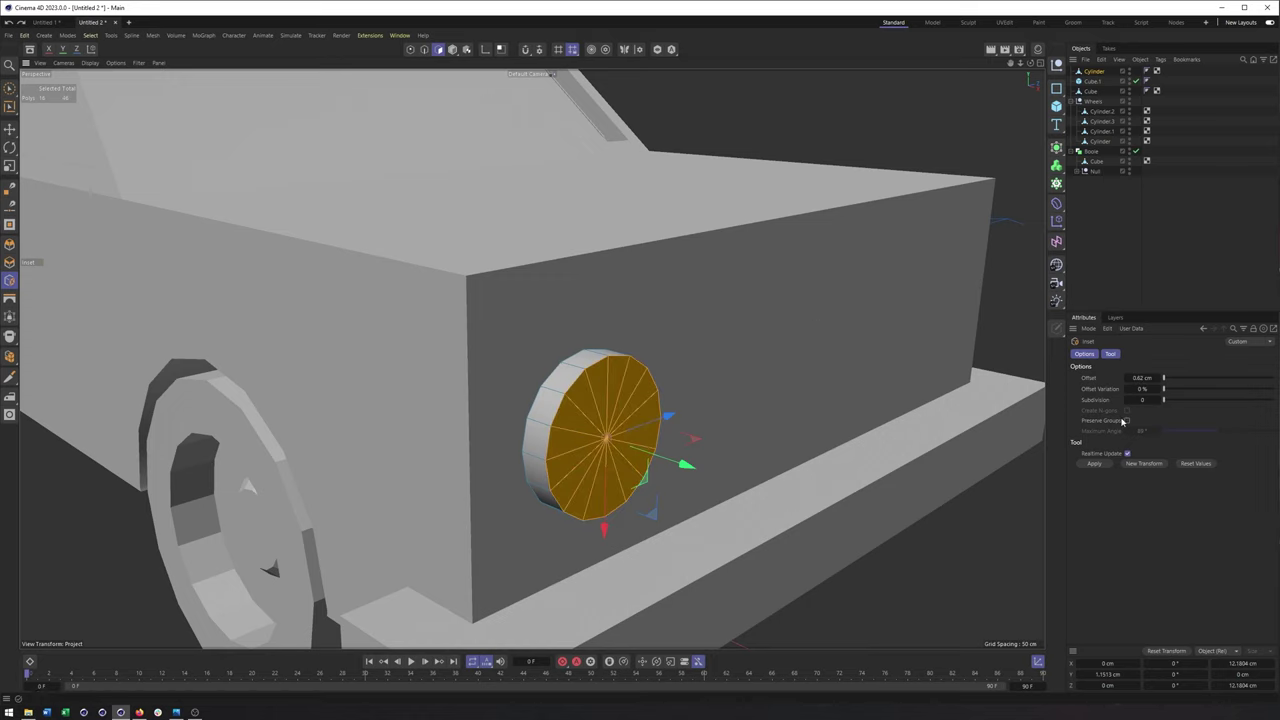
{"action": "left_click_drag", "start_coordinate": [800, 288], "coordinate": [850, 290]}
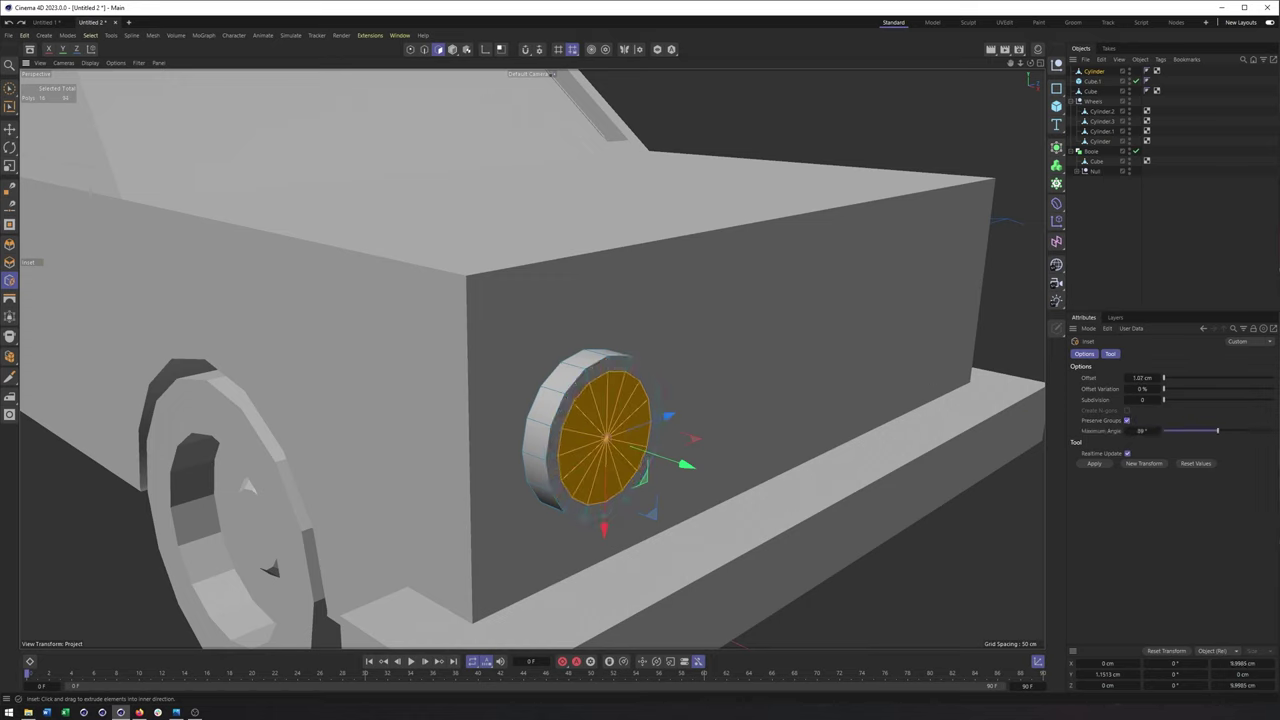
Bevel the inset headlight faces outward with an offset and extrusion of about 0.77 cm, and return to whole-object editing
{"action": "right_click", "coordinate": [825, 247]}
{"action": "left_click", "coordinate": [797, 266]}
{"action": "left_click_drag", "start_coordinate": [790, 268], "coordinate": [424, 77]}
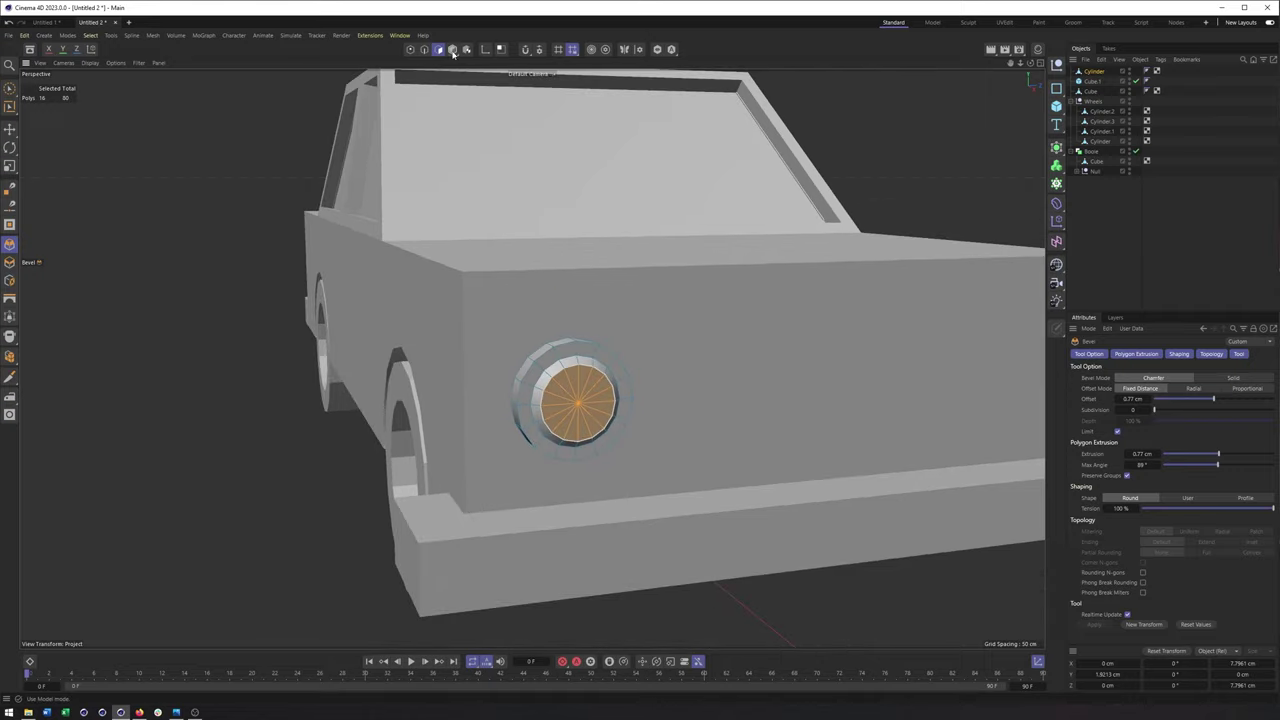
{"action": "left_click", "coordinate": [453, 53]}
Duplicate the headlight along Z twice, placing two copies side by side at the opposite side of the front face
{"action": "key", "text": "e"}
{"action": "mouse_move", "coordinate": [577, 440]}
{"action": "left_mouse_down", "text": "alt"}
{"action": "mouse_move", "coordinate": [591, 443]}
{"action": "mouse_move", "coordinate": [553, 433]}
{"action": "left_mouse_up", "text": "alt"}
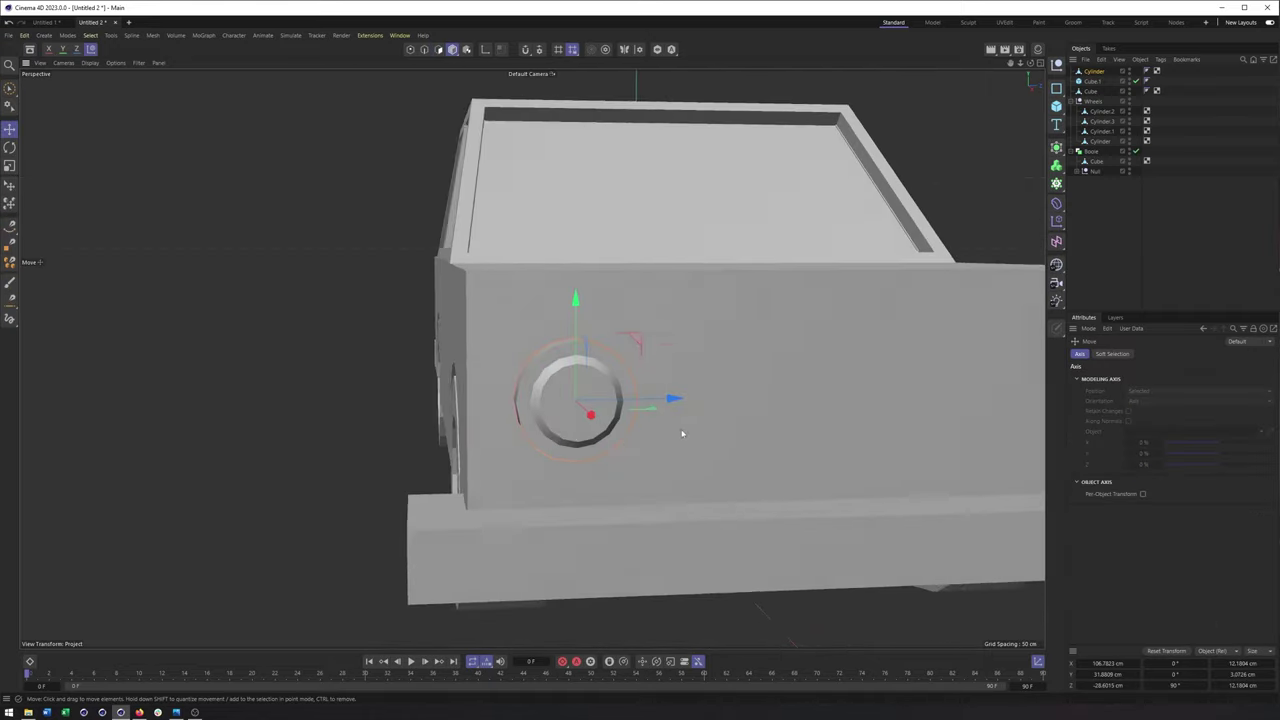
{"action": "scroll", "coordinate": [682, 433], "scroll_direction": "down", "scroll_amount": 4}
{"action": "middle_click_drag", "start_coordinate": [682, 433], "coordinate": [554, 426], "text": "alt"}
{"action": "left_click_drag", "start_coordinate": [554, 426], "coordinate": [834, 405], "text": "alt"}
{"action": "left_click_drag", "start_coordinate": [834, 406], "coordinate": [800, 436], "text": "alt"}
{"action": "left_click", "coordinate": [842, 423]}
{"action": "left_click_drag", "start_coordinate": [916, 414], "coordinate": [928, 418]}
Switch the viewport to shaded display with mesh lines and shift the original headlight outward to about Z -29.8 cm
{"action": "left_click", "coordinate": [86, 64]}
{"action": "left_click", "coordinate": [102, 106]}
{"action": "left_click_drag", "start_coordinate": [520, 358], "coordinate": [569, 345], "text": "alt"}
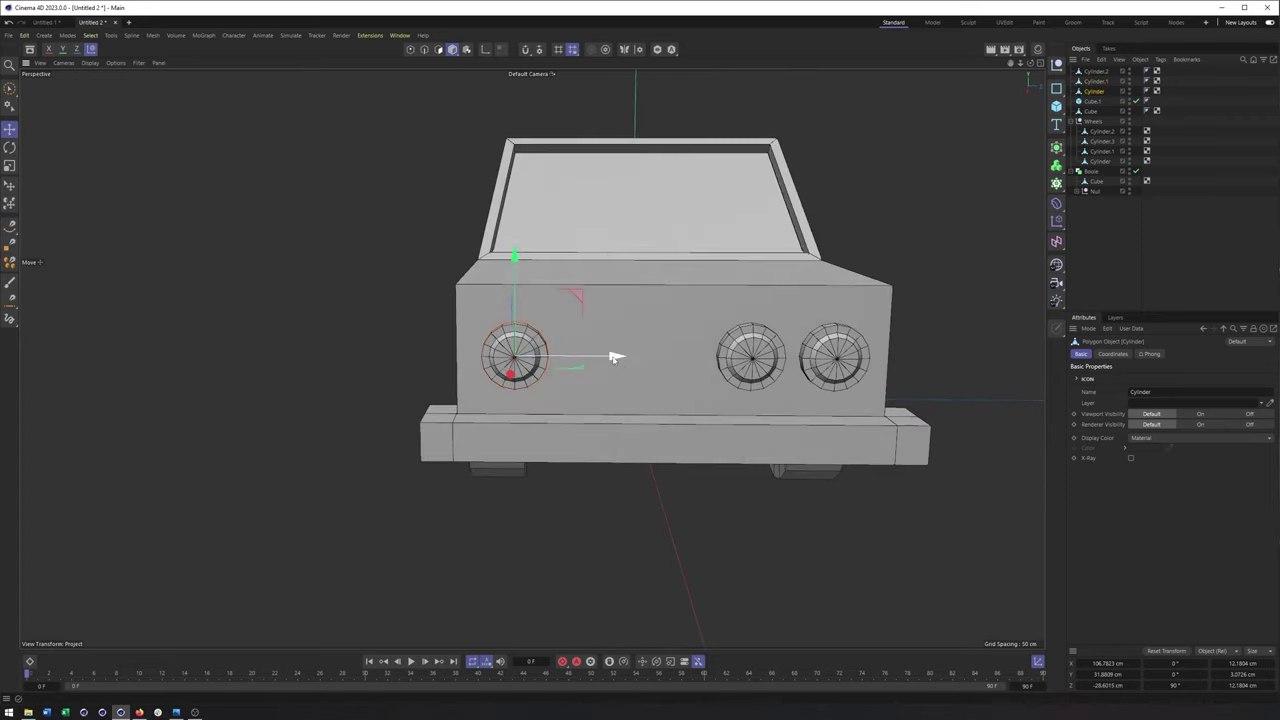
{"action": "middle_click_drag", "start_coordinate": [709, 378], "coordinate": [639, 383], "text": "alt"}
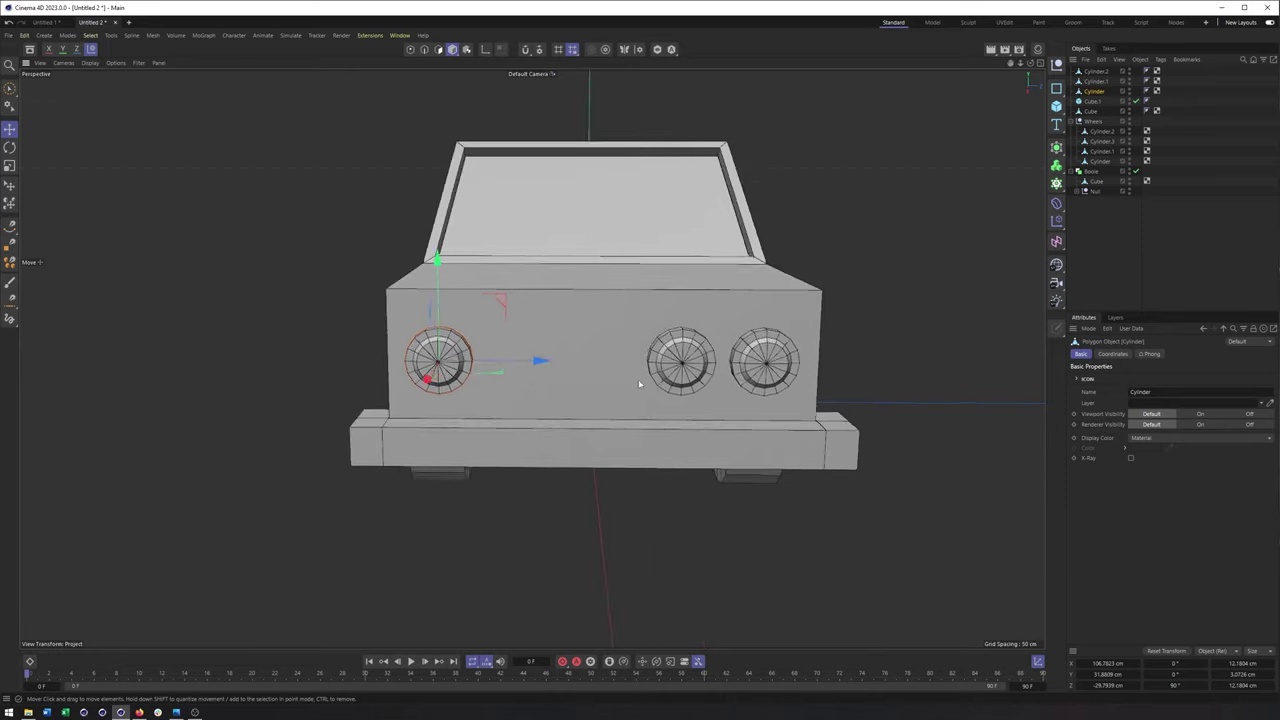
{"action": "left_click_drag", "start_coordinate": [639, 383], "coordinate": [673, 369], "text": "alt"}
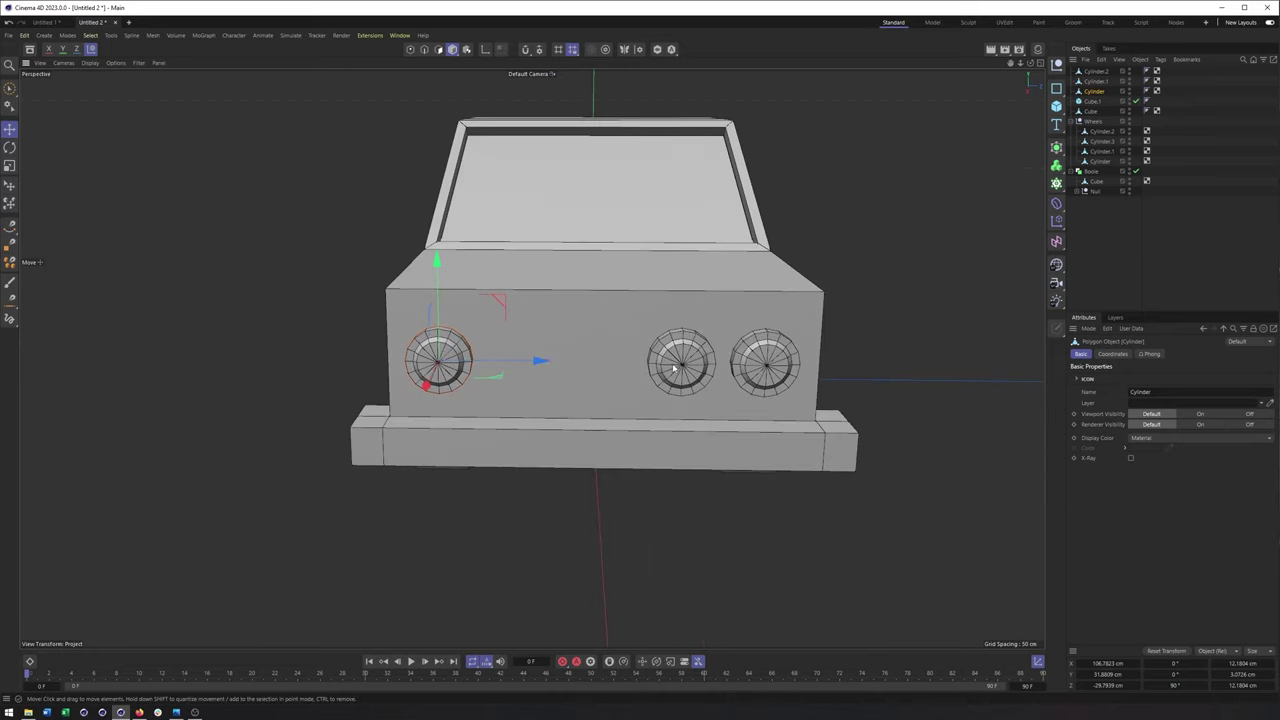
Scale the inner headlight copy to about 8.3 cm across and duplicate it beside the original headlight, around X 106.4 cm, Z -17.2 cm
{"action": "key", "text": "t"}
{"action": "left_click_drag", "start_coordinate": [723, 491], "coordinate": [585, 486]}
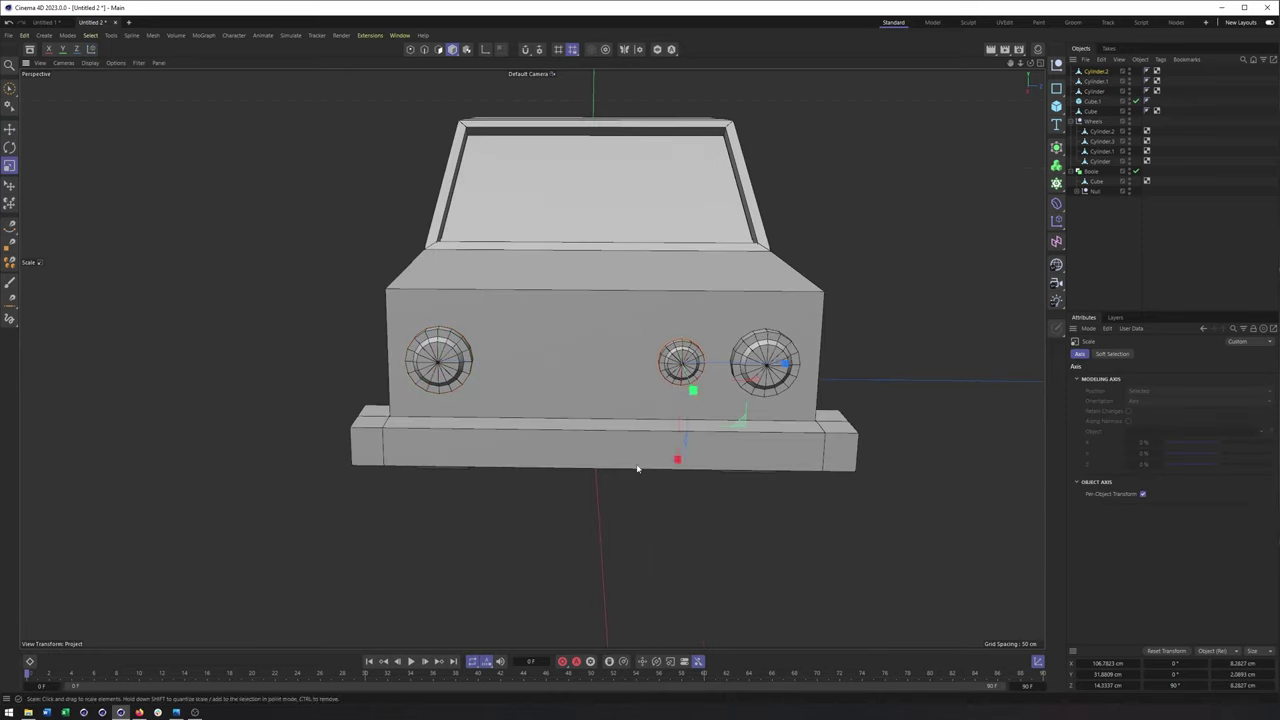
{"action": "key", "text": "e"}
{"action": "left_click_drag", "start_coordinate": [667, 401], "coordinate": [522, 362], "text": "alt"}
{"action": "left_click_drag", "start_coordinate": [708, 380], "coordinate": [557, 414]}
{"action": "middle_click_drag", "start_coordinate": [557, 414], "coordinate": [666, 413], "text": "alt"}
Add a cylinder for the exhaust, rotate it -90° to lie lengthwise and scale it to about 27.4 cm across and 75.6 cm long
{"action": "left_click", "coordinate": [1060, 108]}
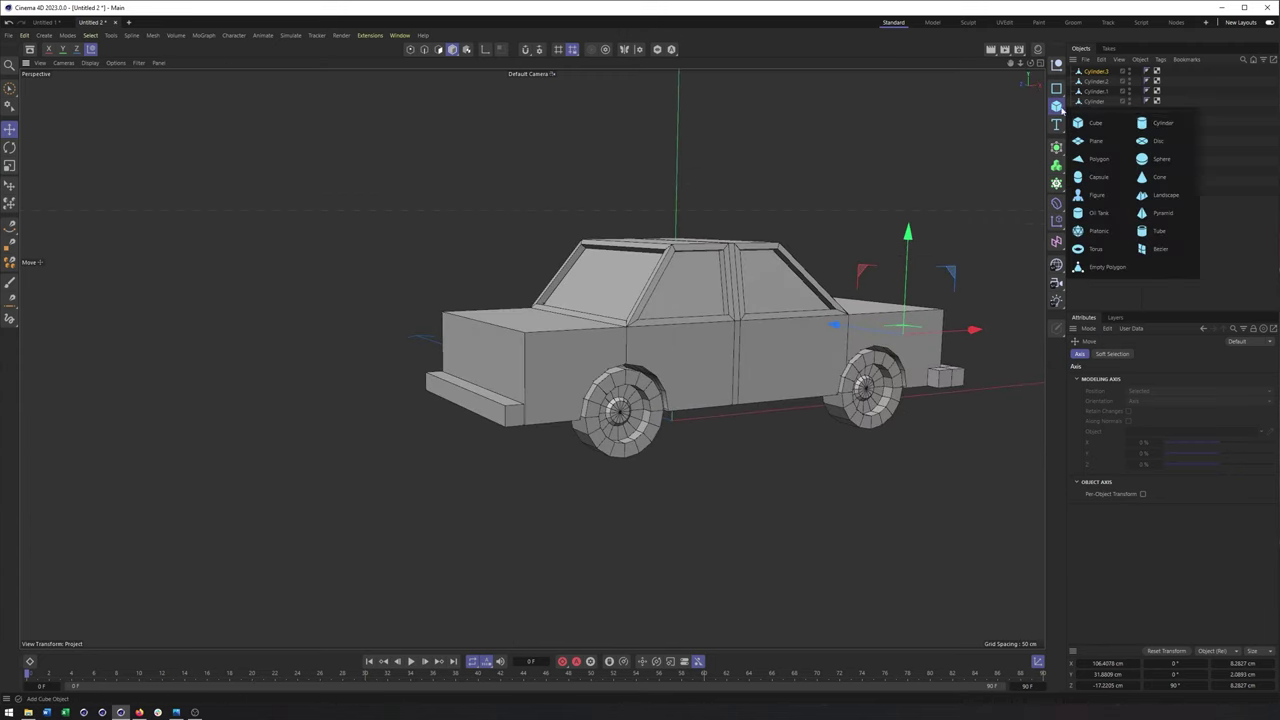
{"action": "left_click", "coordinate": [1151, 130]}
{"action": "key", "text": "r"}
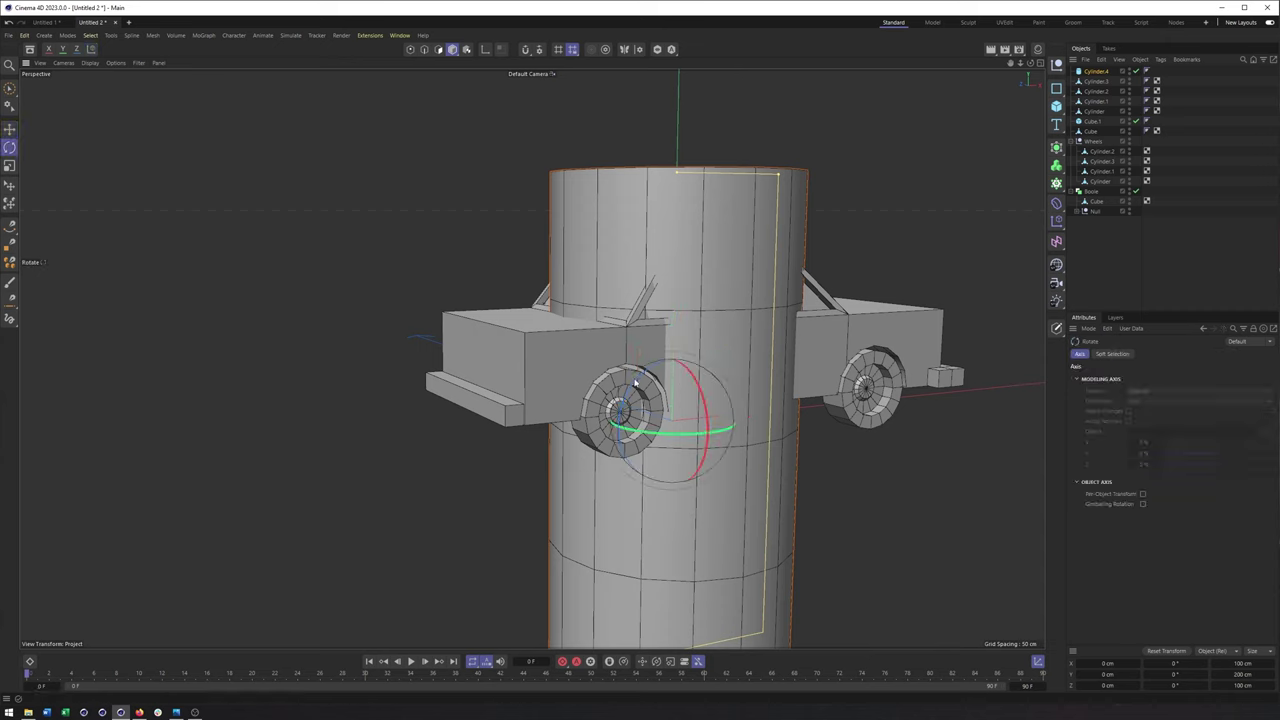
{"action": "left_click_drag", "start_coordinate": [636, 383], "coordinate": [532, 582]}
{"action": "left_click_drag", "start_coordinate": [441, 312], "coordinate": [582, 442]}
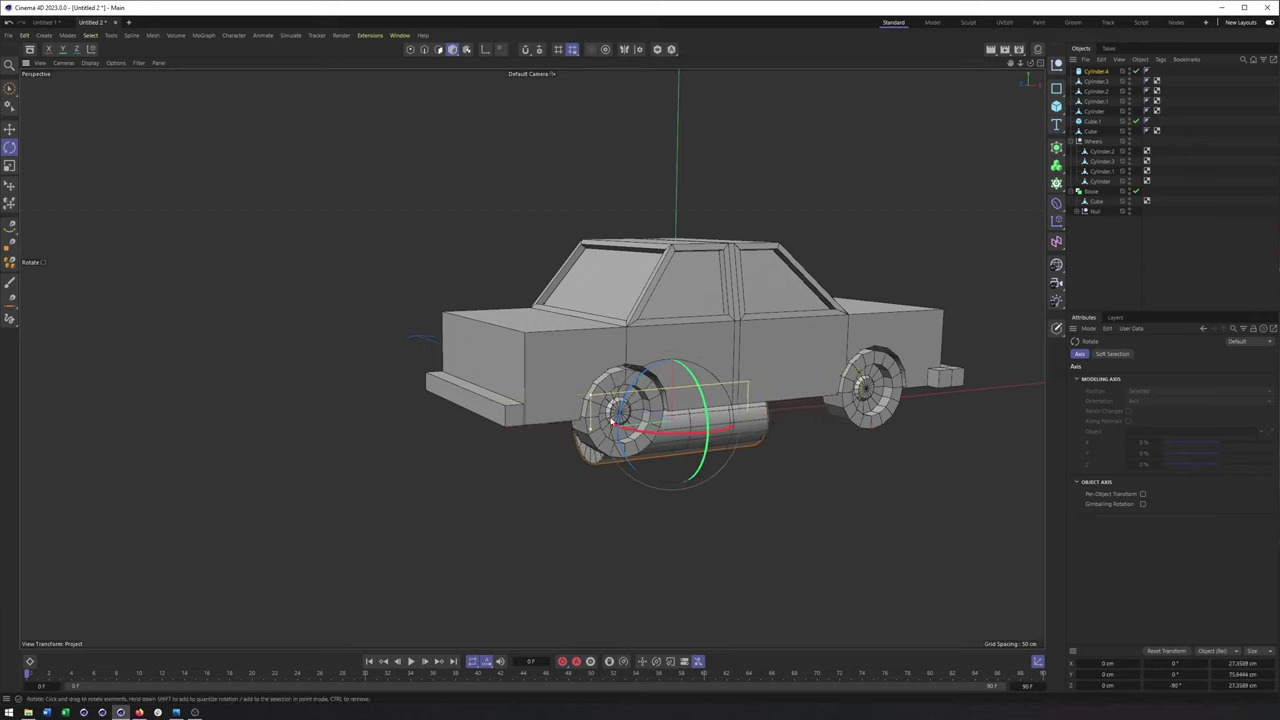
Shrink the exhaust cylinder to about 25.9 cm long with fewer height segments and move it under the rear, around Y 16.9 cm, Z -31.9 cm
{"action": "left_click", "coordinate": [1097, 70]}
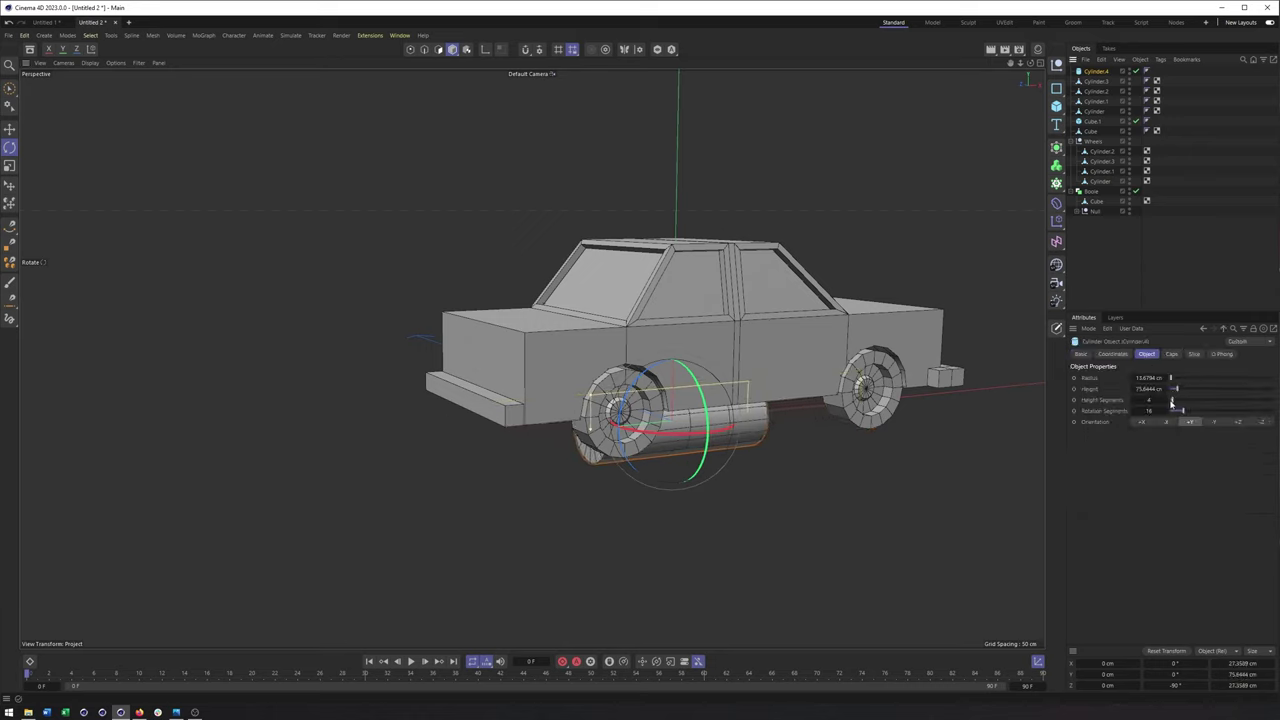
{"action": "key", "text": "e"}
{"action": "left_click_drag", "start_coordinate": [724, 357], "coordinate": [340, 369]}
{"action": "key", "text": "t"}
{"action": "key", "text": "e"}
{"action": "left_click_drag", "start_coordinate": [599, 389], "coordinate": [668, 412]}
{"action": "left_click_drag", "start_coordinate": [405, 393], "coordinate": [475, 398]}
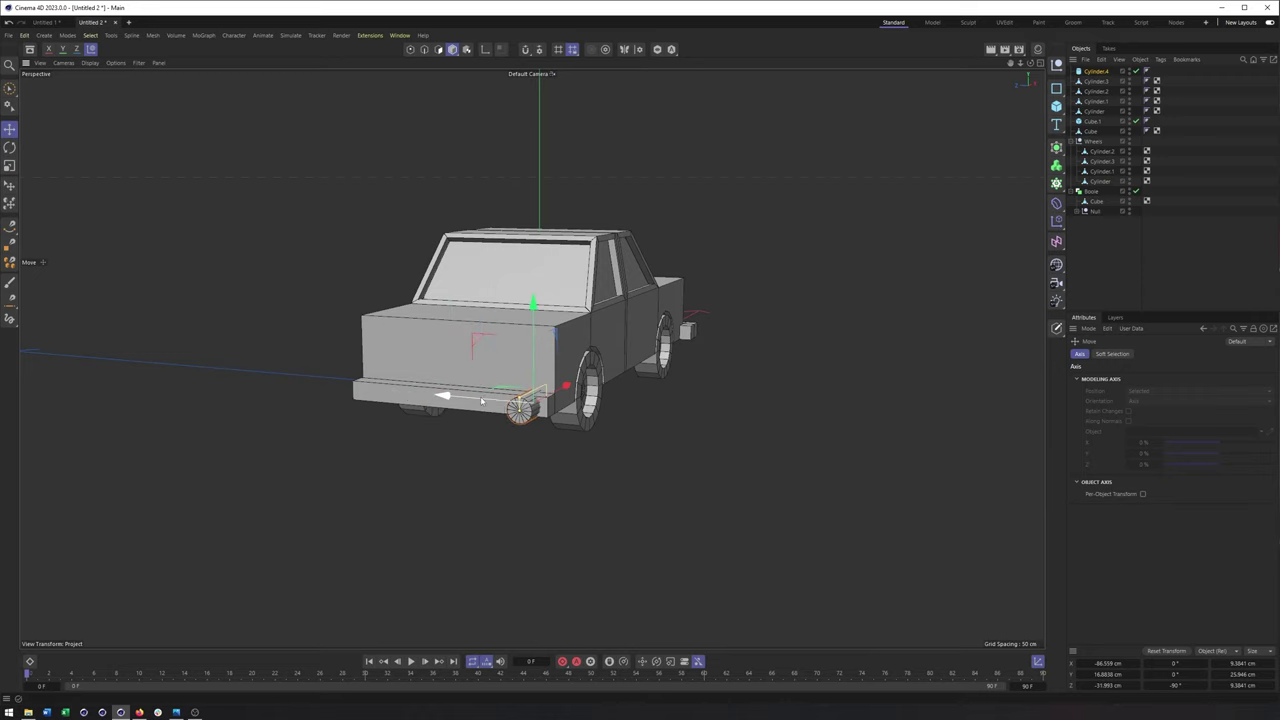
Narrow the exhaust pipe to about 5.9 cm in diameter and adjust its position along the car to about X -86.1 cm
{"action": "scroll", "coordinate": [480, 397], "scroll_direction": "up", "scroll_amount": 4}
{"action": "left_click_drag", "start_coordinate": [486, 398], "coordinate": [415, 419]}
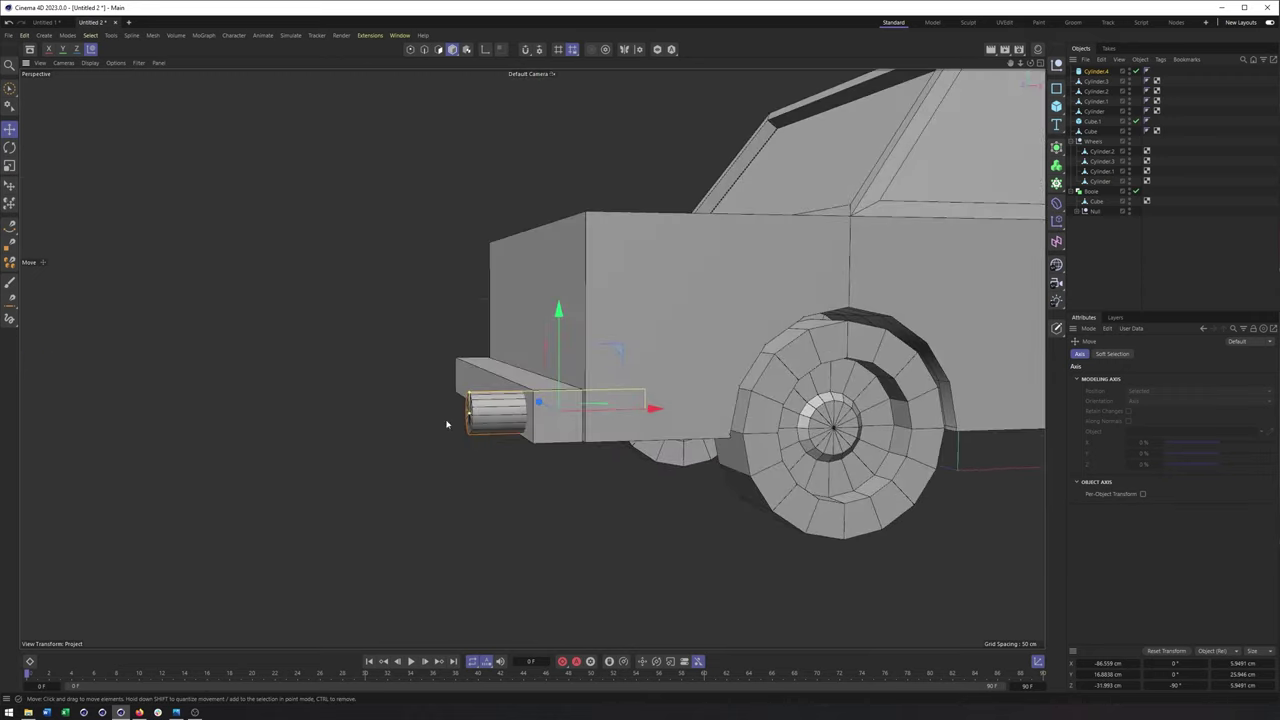
{"action": "left_click_drag", "start_coordinate": [624, 416], "coordinate": [825, 395]}
{"action": "scroll", "coordinate": [677, 423], "scroll_direction": "down", "scroll_amount": 5}
{"action": "middle_click_drag", "start_coordinate": [835, 388], "coordinate": [747, 422], "text": "alt"}
{"action": "scroll", "coordinate": [746, 422], "scroll_direction": "down", "scroll_amount": 2}
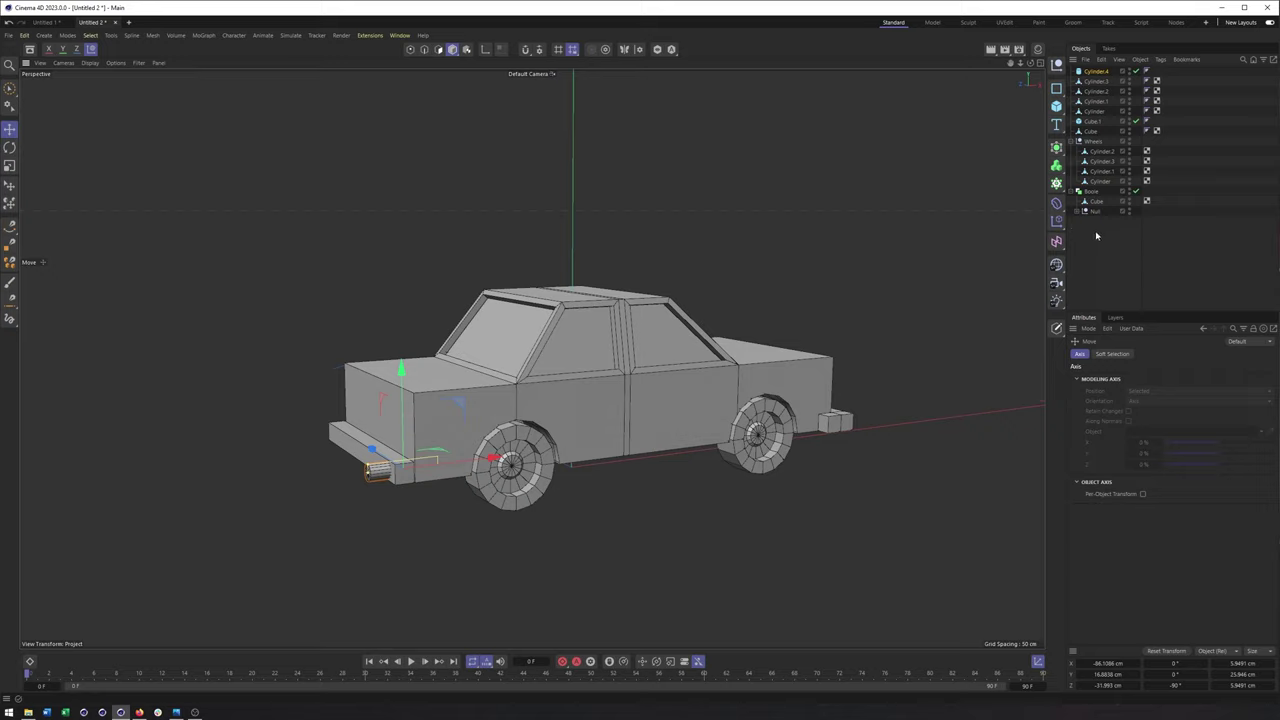
Group all the scene's objects under one null and name it Car
{"action": "left_click_drag", "start_coordinate": [1104, 235], "coordinate": [1096, 70]}
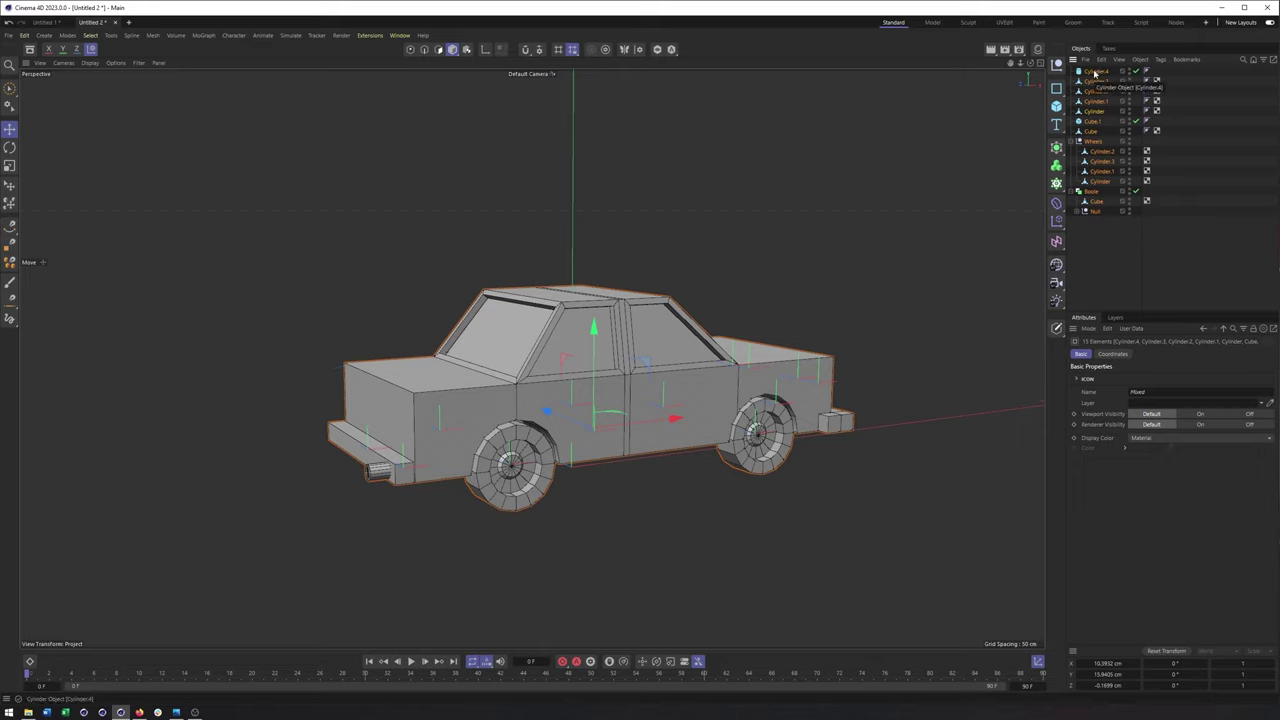
{"action": "key", "text": "alt+g"}
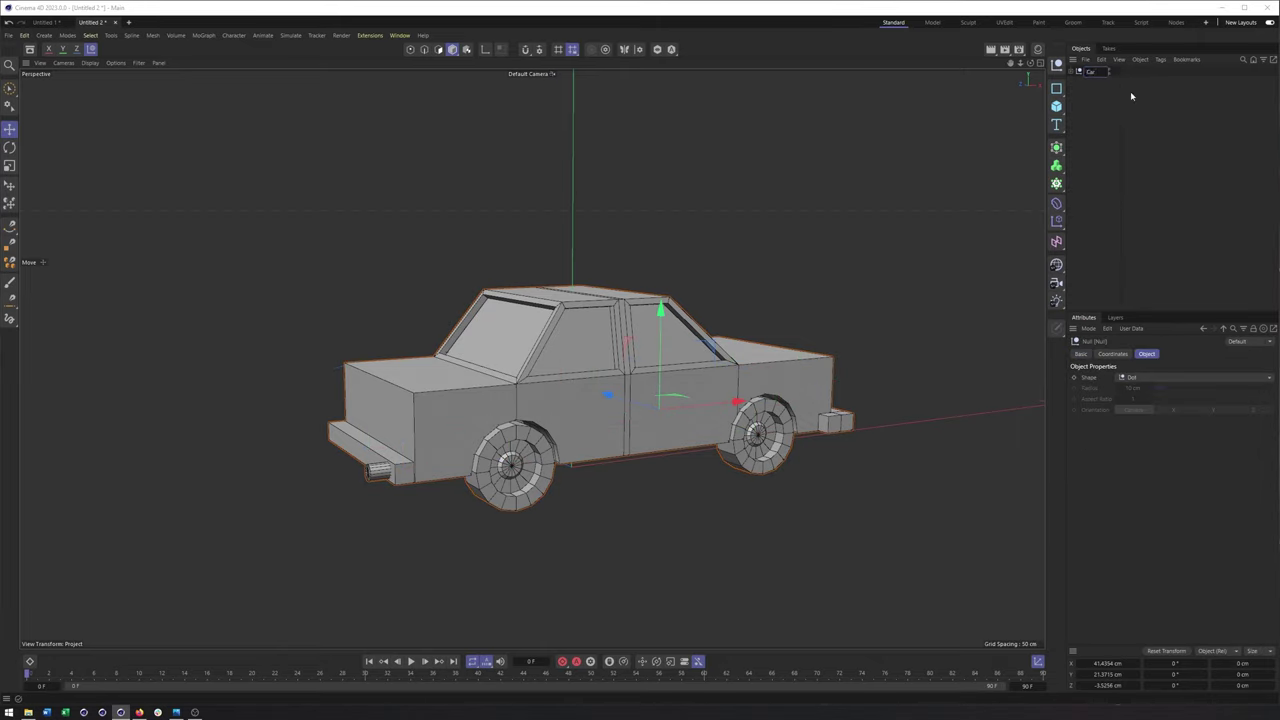
{"action": "key", "text": "Return"}
Hide the Car group in the viewport
{"action": "left_click_drag", "start_coordinate": [702, 351], "coordinate": [588, 366], "text": "alt"}
{"action": "middle_click_drag", "start_coordinate": [588, 366], "coordinate": [711, 357], "text": "alt"}
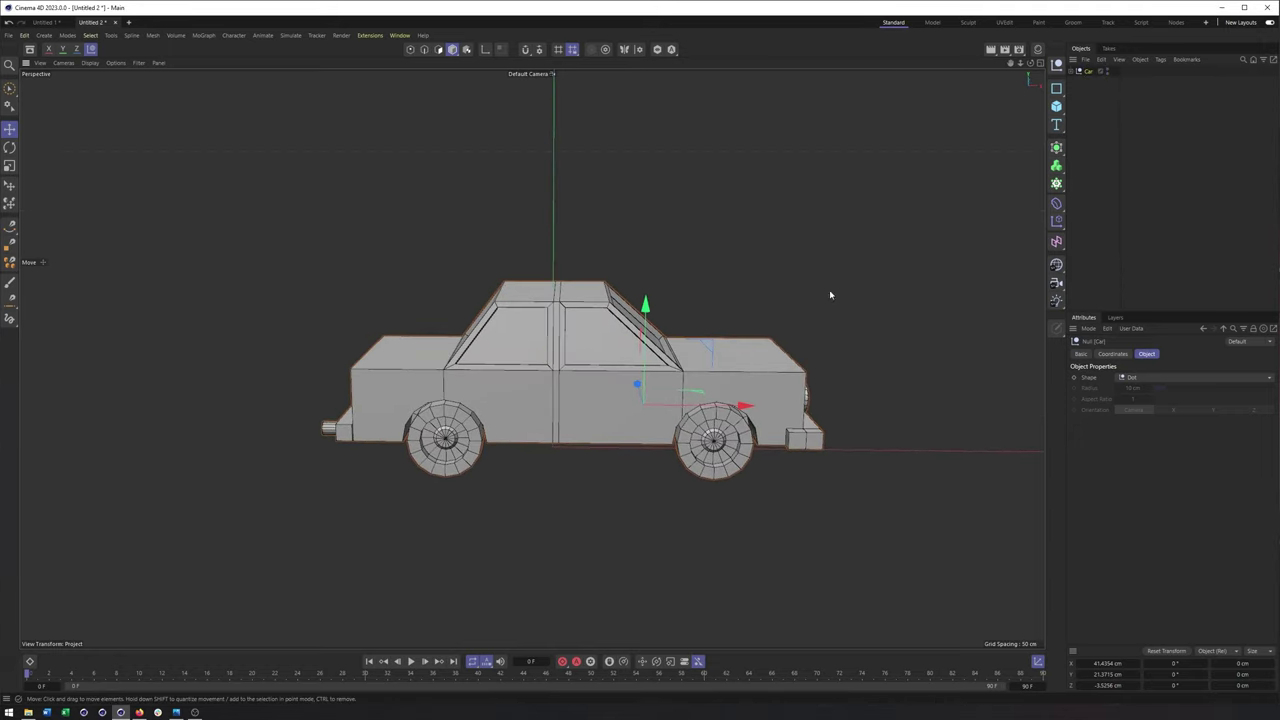
{"action": "left_click", "coordinate": [1107, 70]}
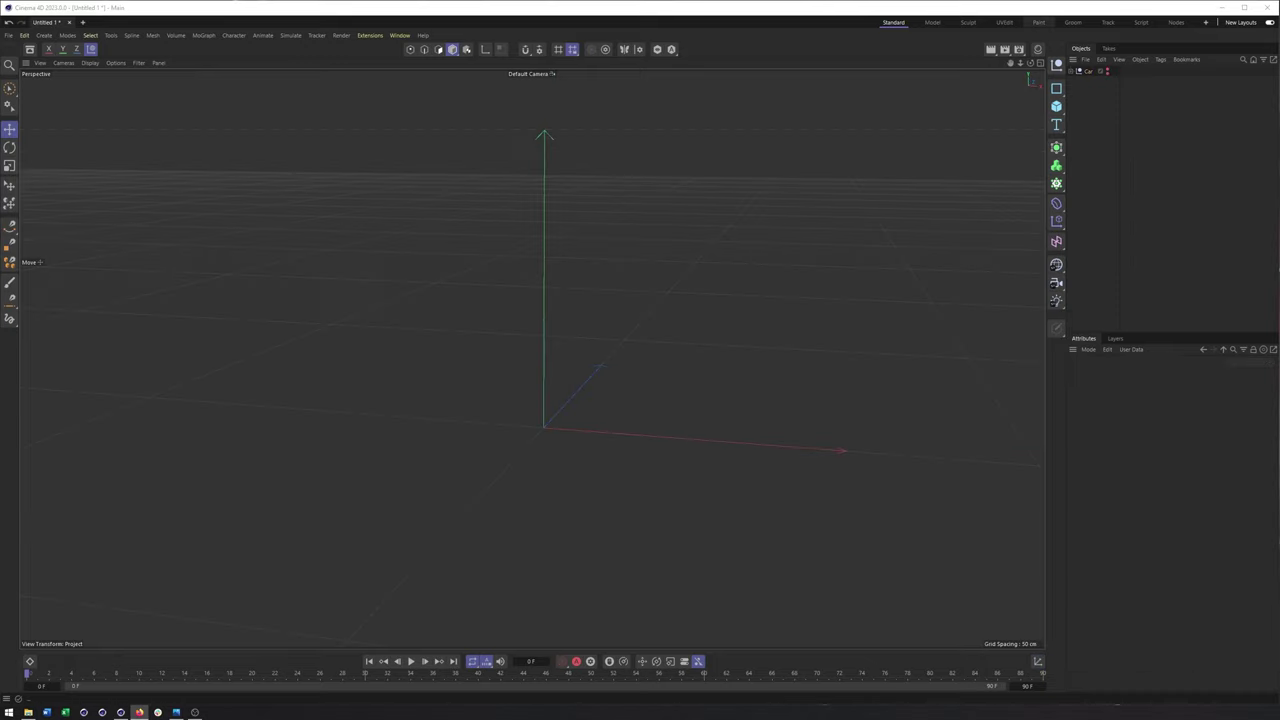
Switch to the browser and examine the low poly bus reference images, including the orange cartoon-style bus
{"action": "left_click_drag", "start_coordinate": [477, 0], "coordinate": [518, 13]}
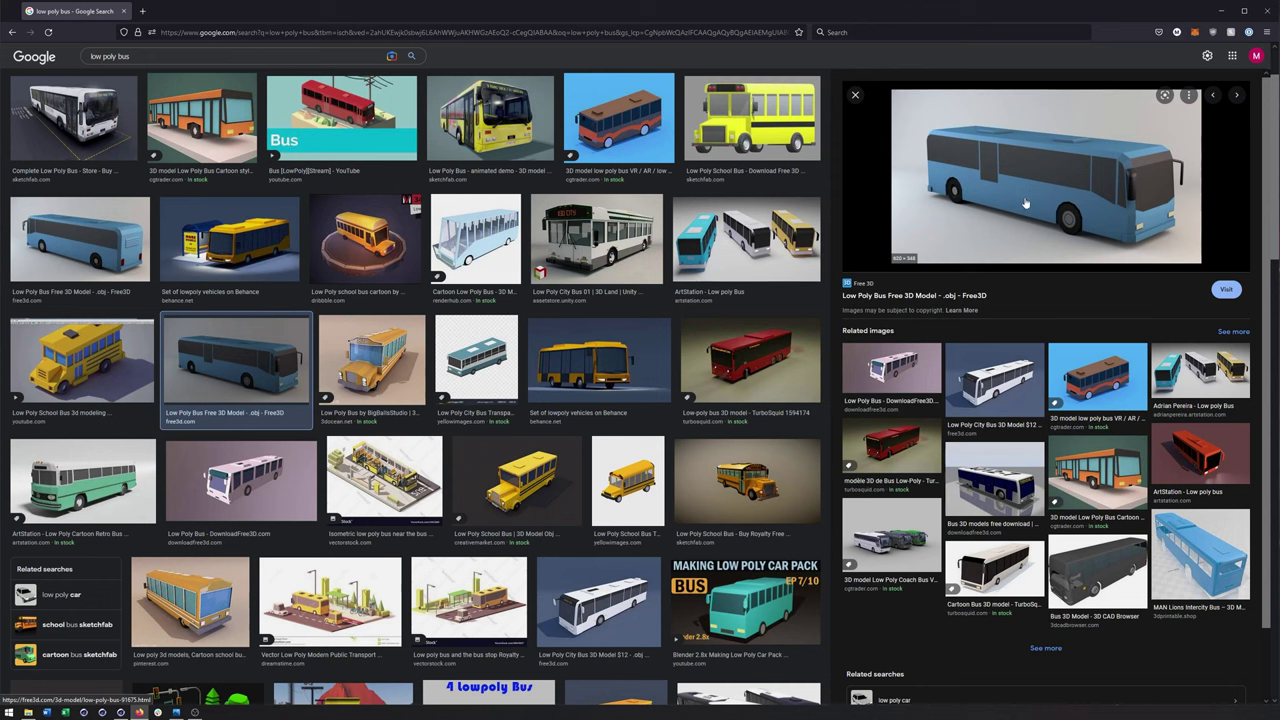
{"action": "left_click", "coordinate": [228, 126]}
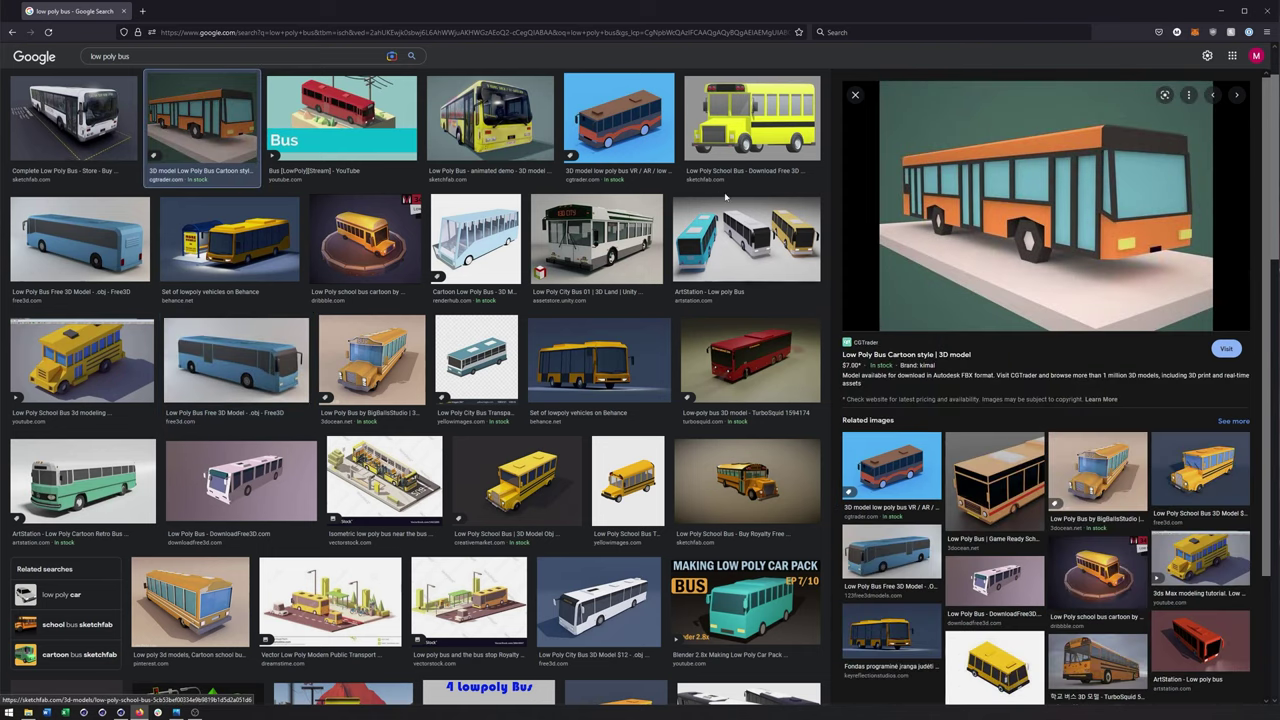
{"action": "left_click", "coordinate": [624, 222]}
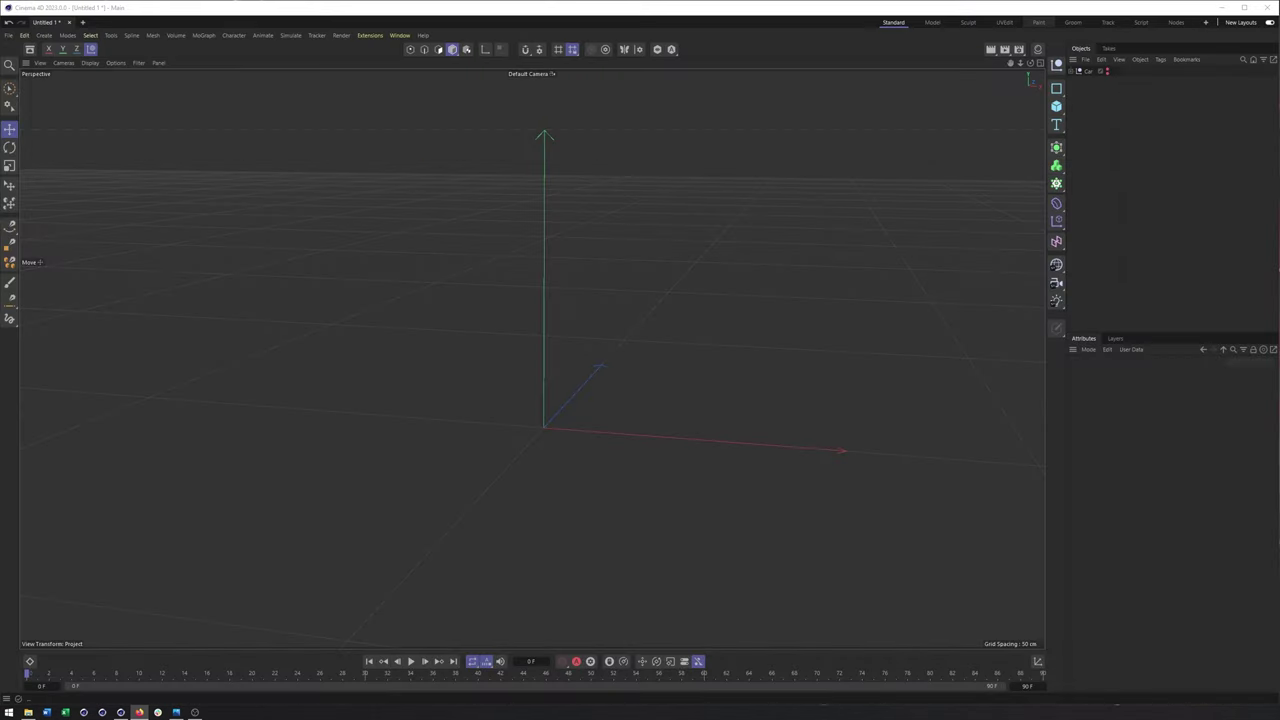
Add a cube for the bus body, raise it above the grid and lengthen it to about 795.6 cm in X
{"action": "left_click_drag", "start_coordinate": [728, 299], "coordinate": [650, 358], "text": "alt"}
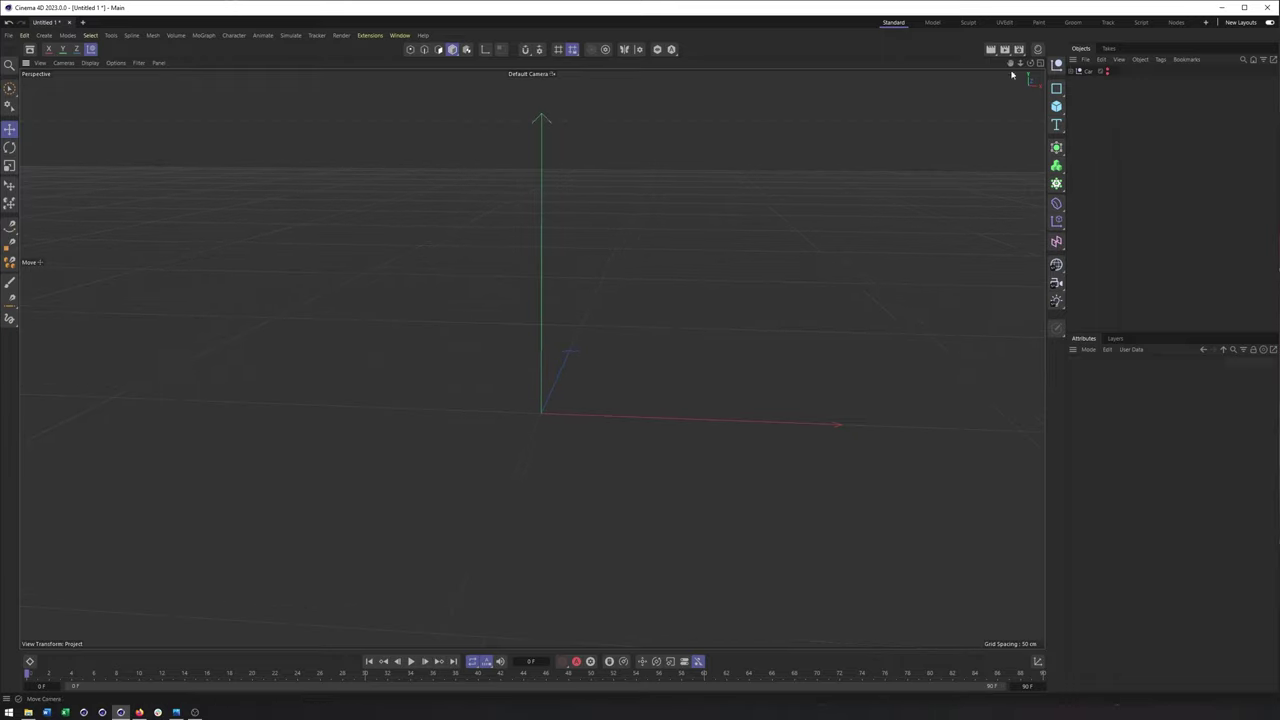
{"action": "left_click", "coordinate": [1056, 105]}
{"action": "left_click", "coordinate": [1100, 123]}
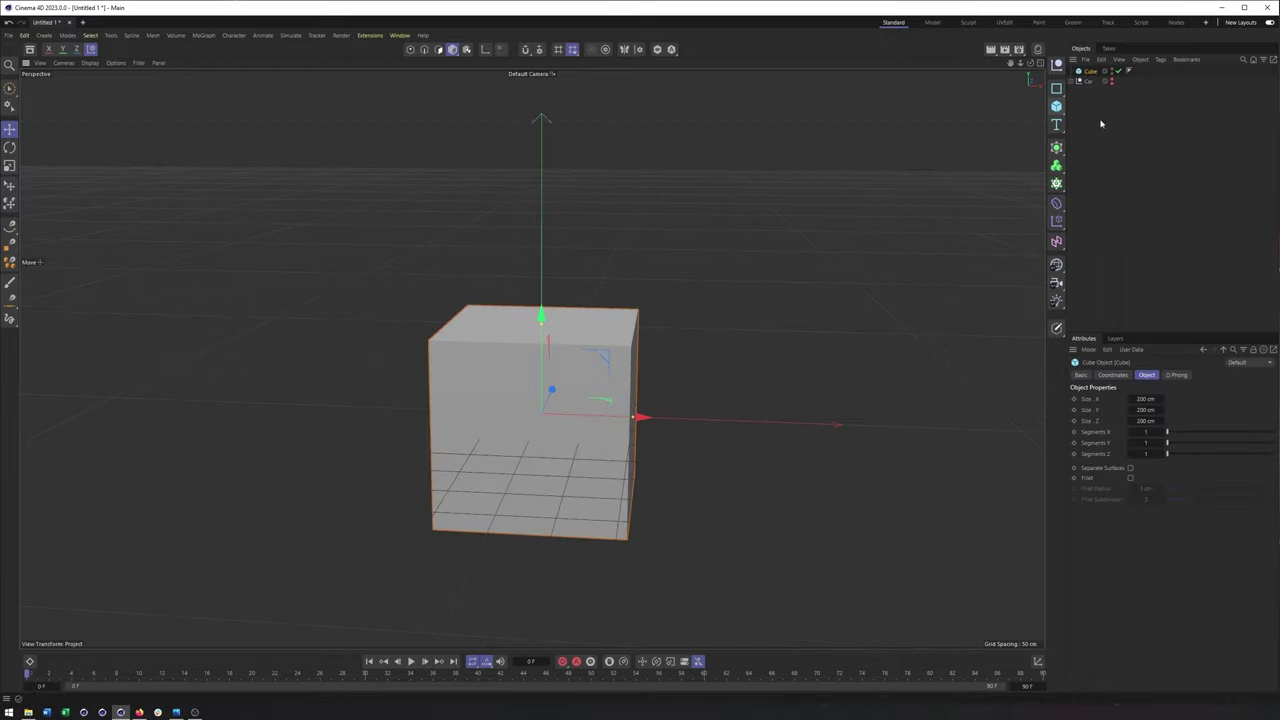
{"action": "left_click_drag", "start_coordinate": [540, 300], "coordinate": [540, 198]}
{"action": "left_click_drag", "start_coordinate": [632, 309], "coordinate": [935, 341]}
{"action": "left_click_drag", "start_coordinate": [846, 354], "coordinate": [775, 365], "text": "alt"}
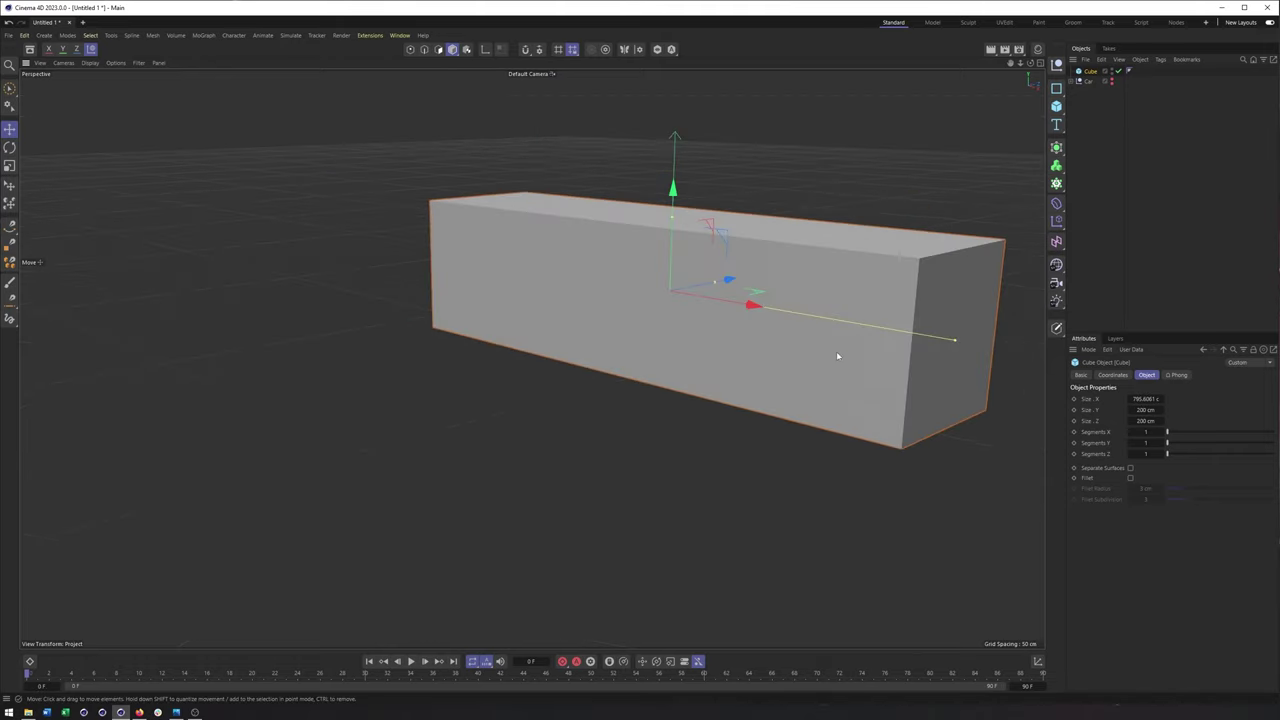
{"action": "middle_click_drag", "start_coordinate": [836, 353], "coordinate": [692, 386], "text": "alt"}
{"action": "left_click_drag", "start_coordinate": [689, 383], "coordinate": [686, 346], "text": "alt"}
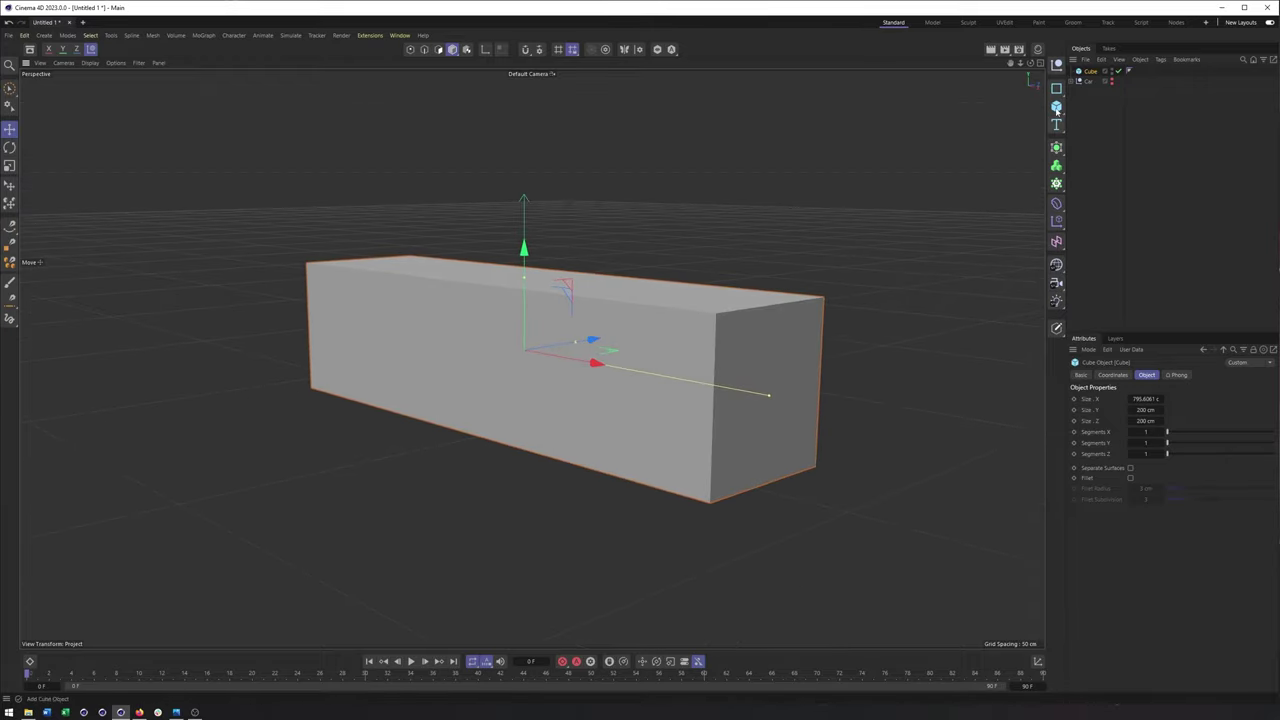
Make the cube editable and extrude its top polygon upward to add a roof section
{"action": "left_click_drag", "start_coordinate": [682, 301], "coordinate": [762, 288], "text": "alt"}
{"action": "middle_click_drag", "start_coordinate": [764, 350], "coordinate": [811, 335], "text": "alt"}
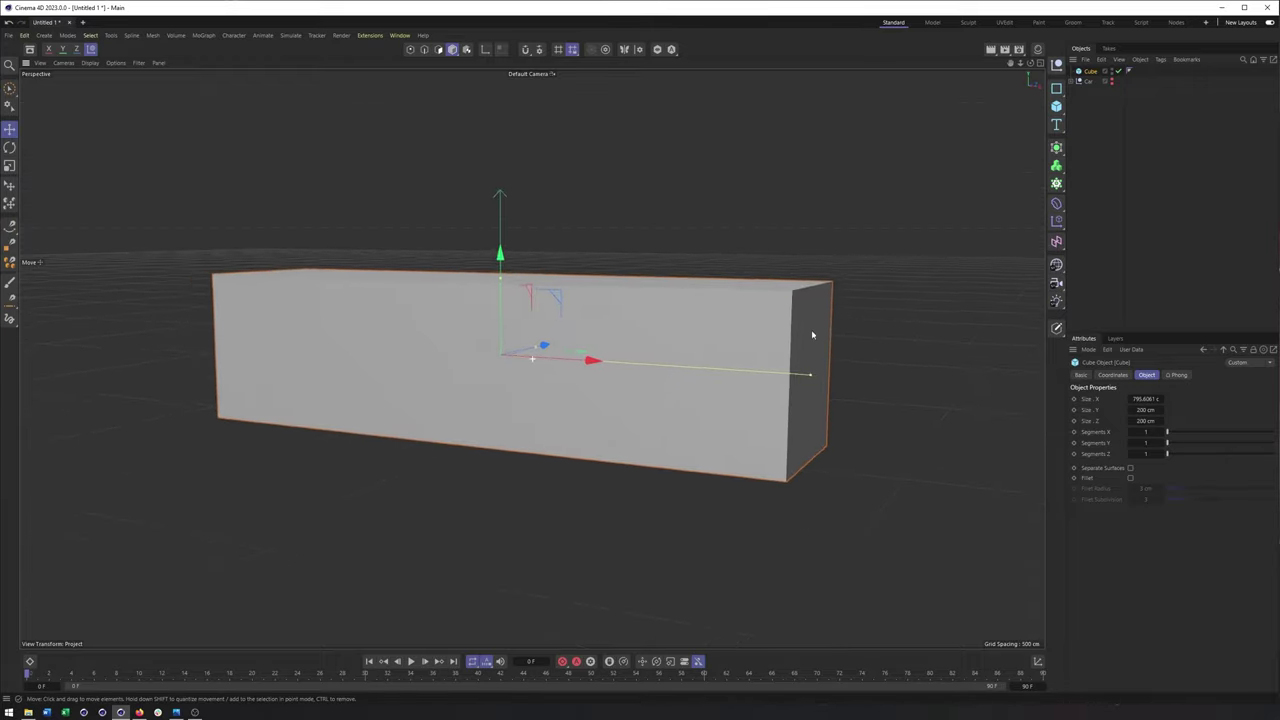
{"action": "right_click_drag", "start_coordinate": [837, 339], "coordinate": [809, 340], "text": "alt"}
{"action": "left_click_drag", "start_coordinate": [808, 339], "coordinate": [713, 319], "text": "alt"}
{"action": "key", "text": "c"}
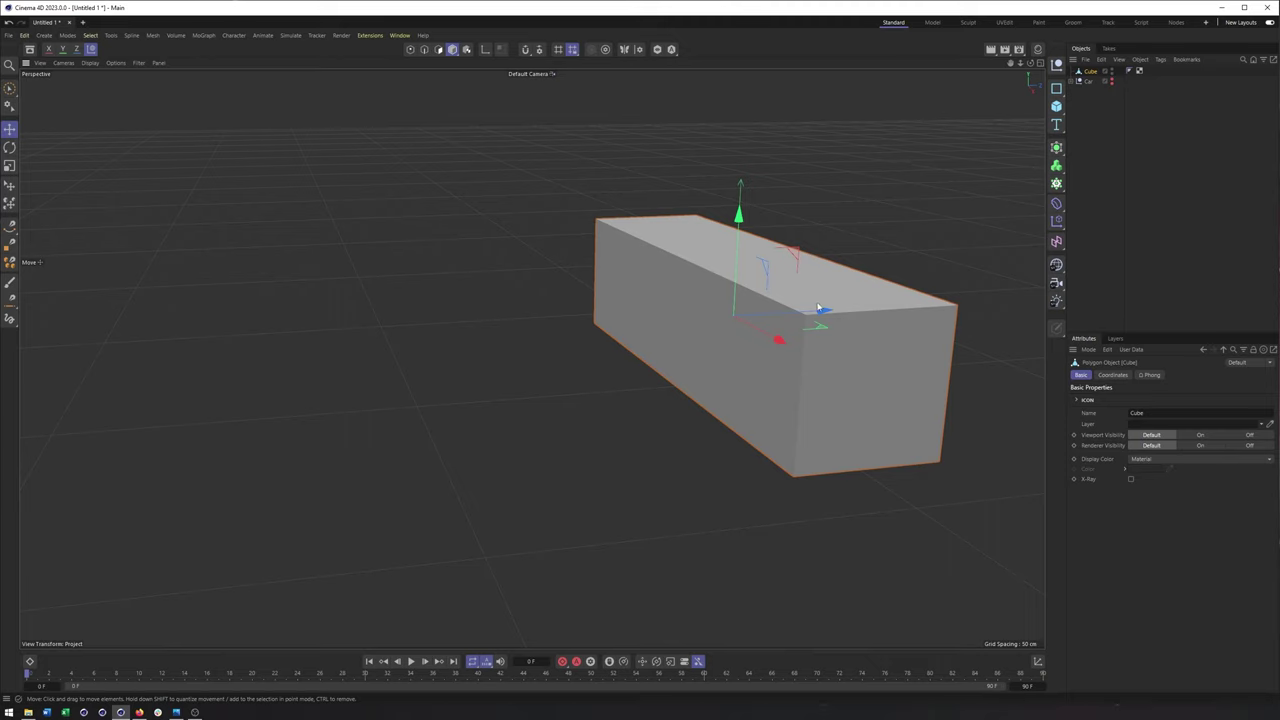
{"action": "left_click", "coordinate": [438, 50]}
{"action": "left_click", "coordinate": [781, 278]}
{"action": "right_click", "coordinate": [781, 278]}
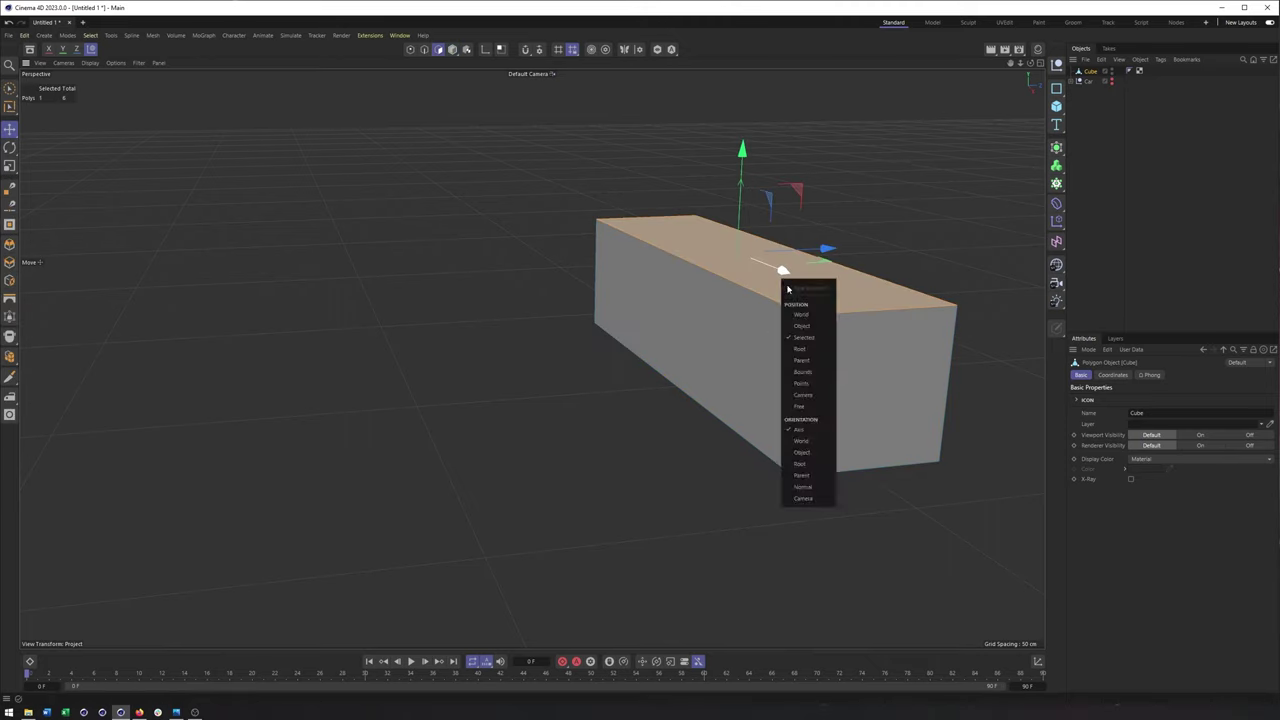
{"action": "right_click", "coordinate": [430, 277]}
{"action": "left_click", "coordinate": [445, 276]}
{"action": "left_click_drag", "start_coordinate": [446, 280], "coordinate": [500, 311]}
Try to narrow the extruded top polygon across the bus's width to slope the roof sides
{"action": "key", "text": "t"}
{"action": "mouse_move", "coordinate": [706, 202]}
{"action": "left_mouse_down"}
{"action": "mouse_move", "coordinate": [646, 229]}
{"action": "mouse_move", "coordinate": [701, 224]}
{"action": "left_mouse_up"}
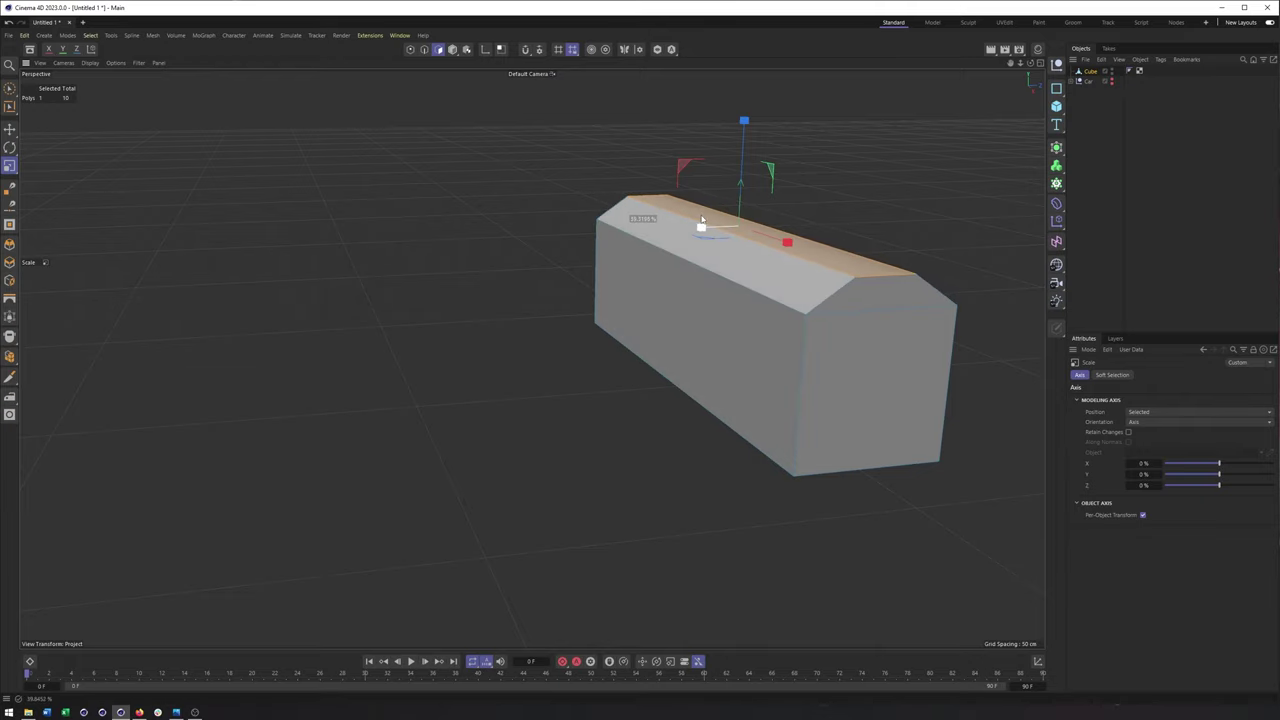
{"action": "left_click_drag", "start_coordinate": [702, 219], "coordinate": [702, 220]}
{"action": "key", "text": "ctrl+z"}
Extrude the top polygon again by a small amount and narrow it across the width to form a bevelled roof
{"action": "left_click_drag", "start_coordinate": [830, 346], "coordinate": [709, 351], "text": "alt"}
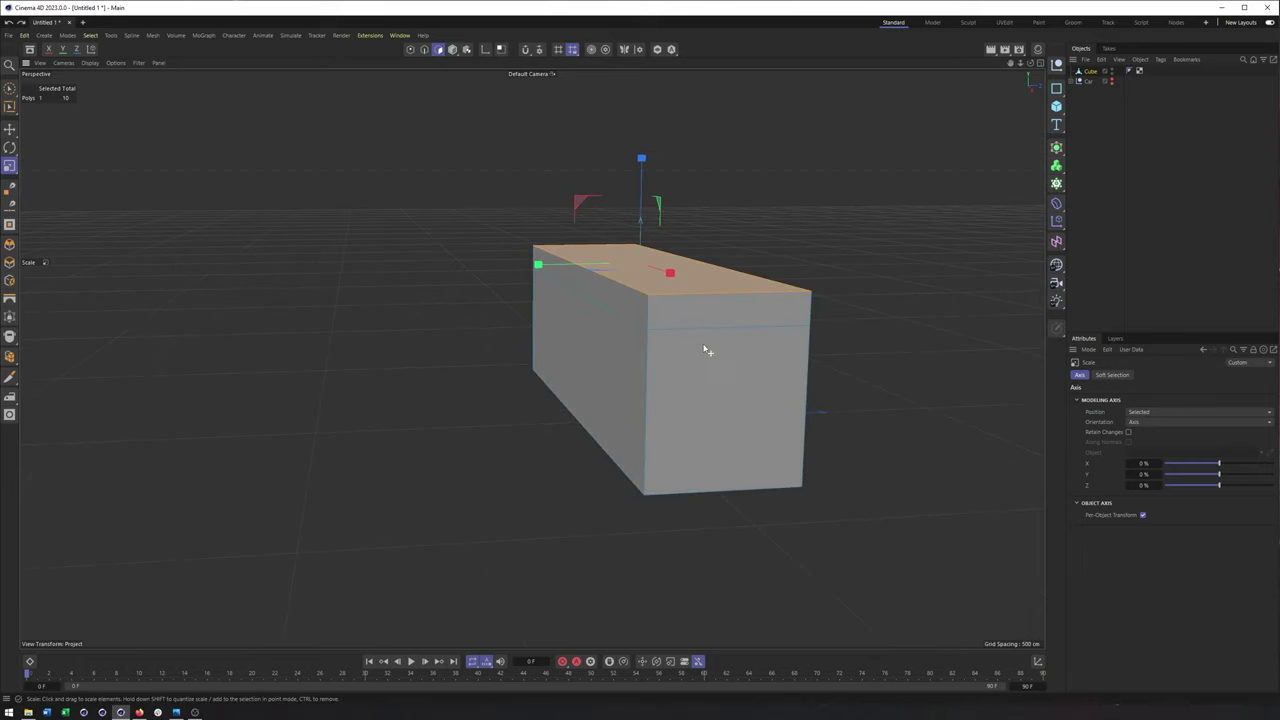
{"action": "right_click", "coordinate": [765, 240]}
{"action": "left_click", "coordinate": [800, 271]}
{"action": "left_click_drag", "start_coordinate": [828, 229], "coordinate": [838, 229]}
{"action": "key", "text": "t"}
{"action": "left_click_drag", "start_coordinate": [544, 260], "coordinate": [598, 248]}
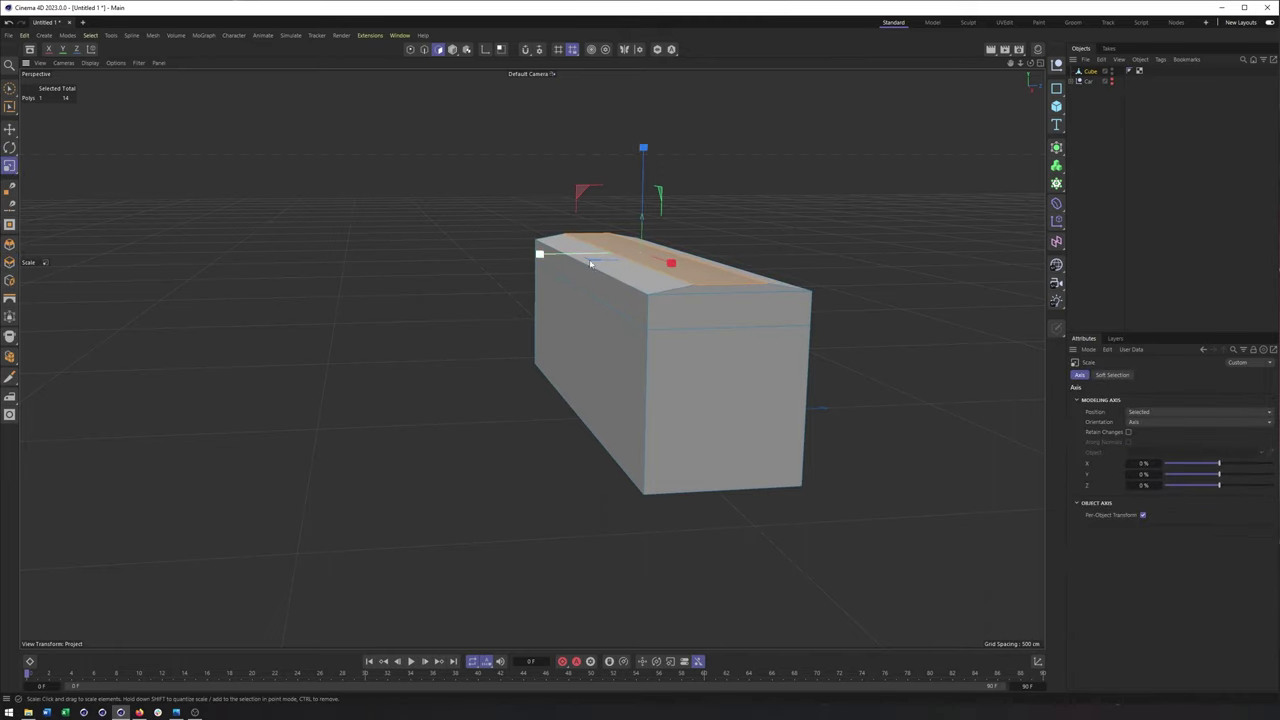
Grow the selection to the roof's five polygons and lower them slightly
{"action": "scroll", "coordinate": [708, 316], "scroll_direction": "up", "scroll_amount": 3}
{"action": "left_click_drag", "start_coordinate": [738, 309], "coordinate": [708, 302], "text": "alt"}
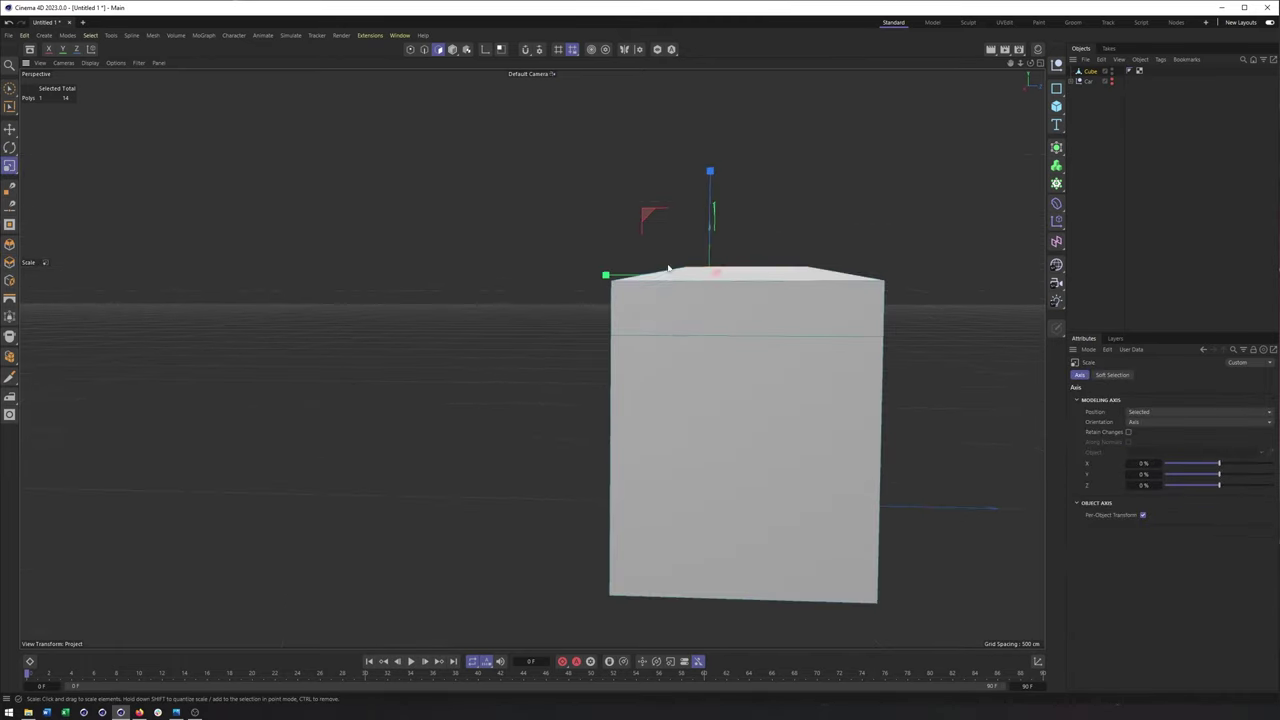
{"action": "left_click_drag", "start_coordinate": [531, 357], "coordinate": [650, 347], "text": "alt"}
{"action": "key", "text": "u"}
{"action": "key", "text": "y"}
{"action": "key", "text": "u"}
{"action": "key", "text": "y"}
{"action": "key", "text": "ctrl+z"}
{"action": "key", "text": "e"}
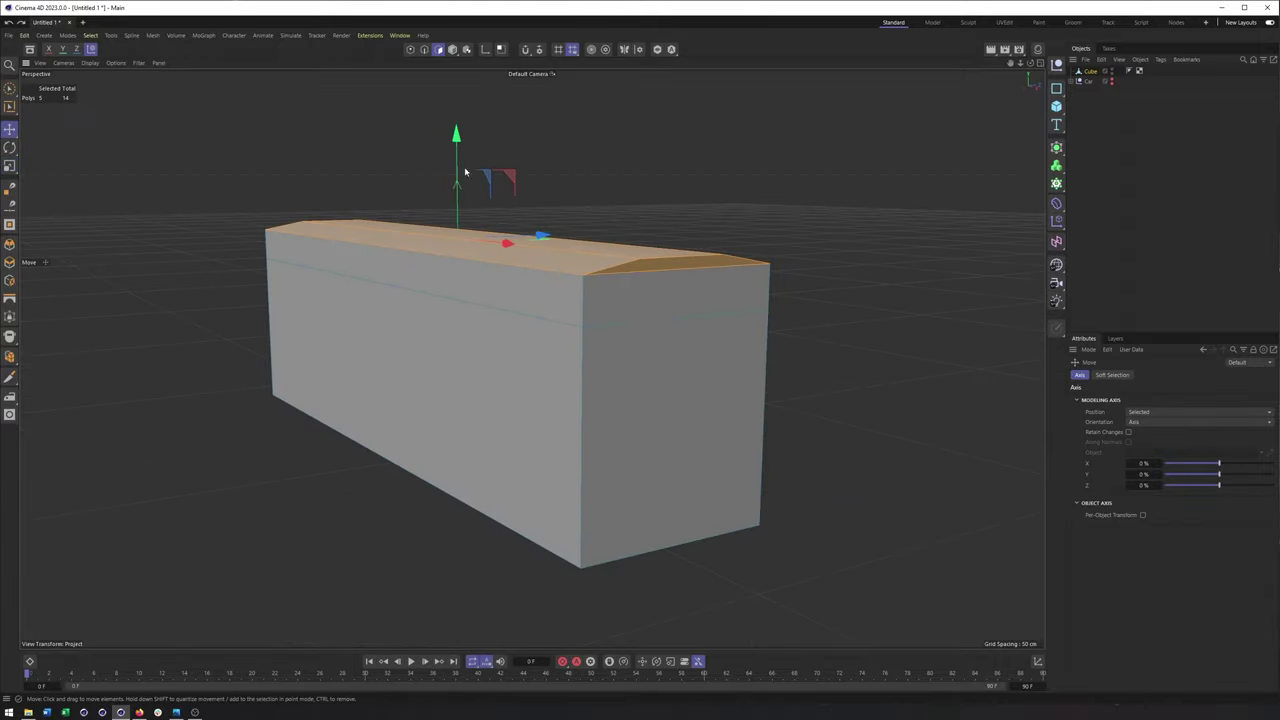
{"action": "left_click_drag", "start_coordinate": [456, 150], "coordinate": [455, 167]}
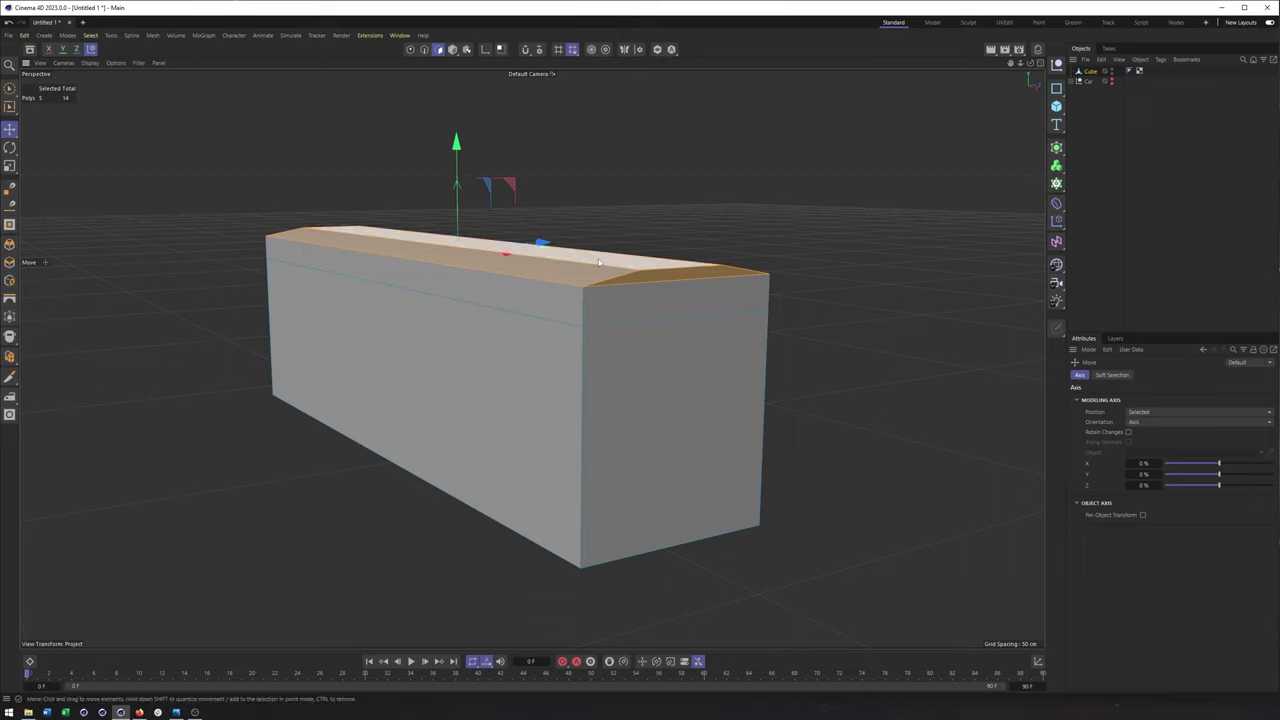
Dissolve the horizontal edge under the roof cap on both the front and the back of the body
{"action": "left_click_drag", "start_coordinate": [552, 282], "coordinate": [487, 294], "text": "alt"}
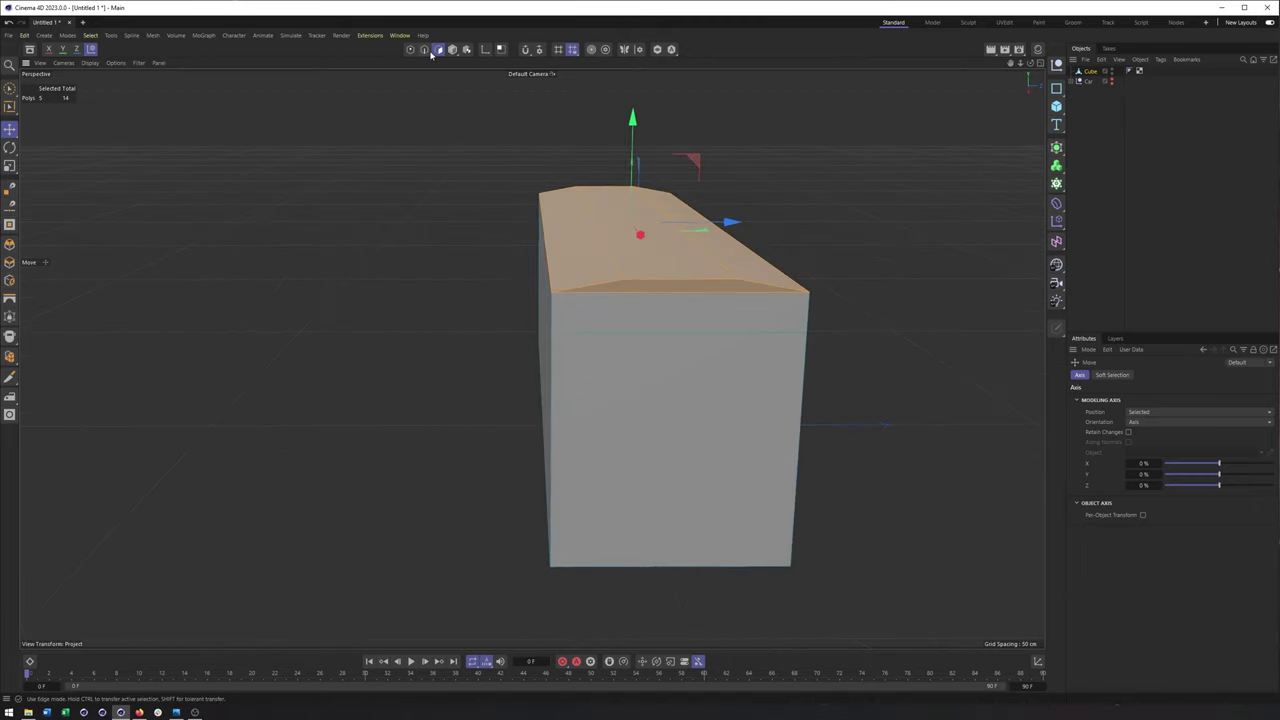
{"action": "left_click", "coordinate": [424, 49]}
{"action": "left_click", "coordinate": [643, 292]}
{"action": "right_click", "coordinate": [644, 292]}
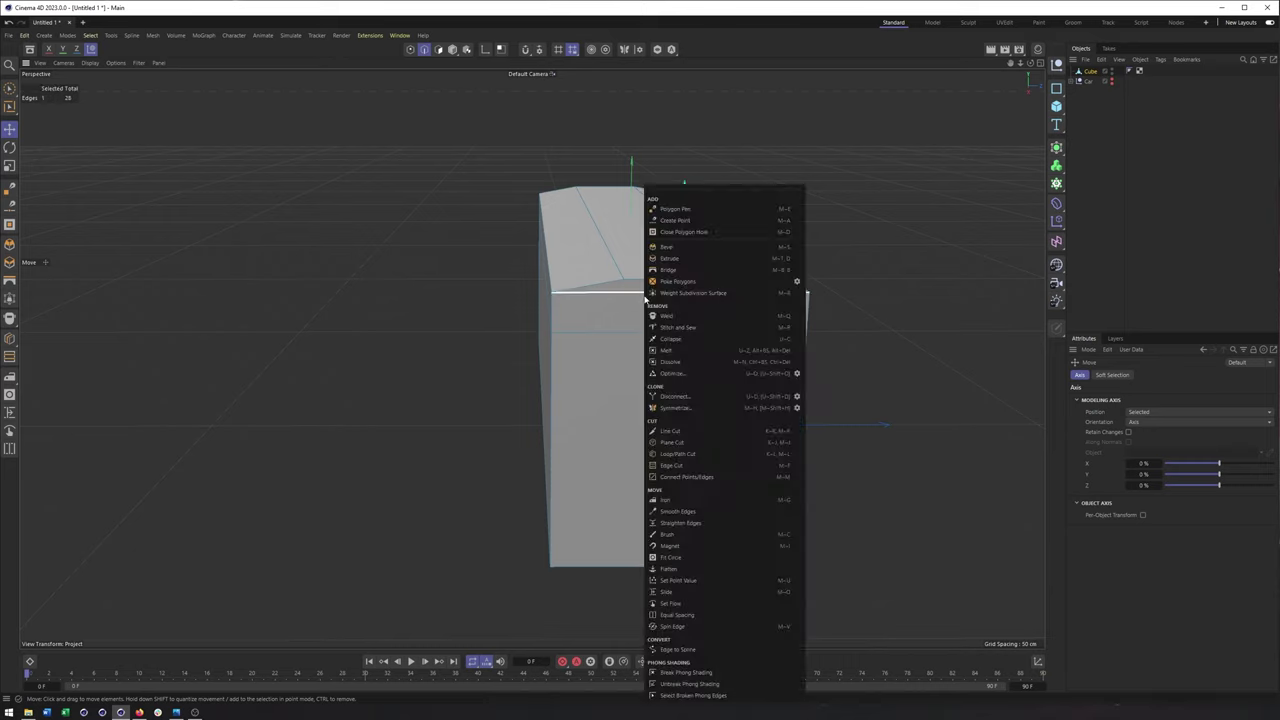
{"action": "left_click", "coordinate": [714, 363]}
{"action": "left_click_drag", "start_coordinate": [714, 364], "coordinate": [590, 355], "text": "alt"}
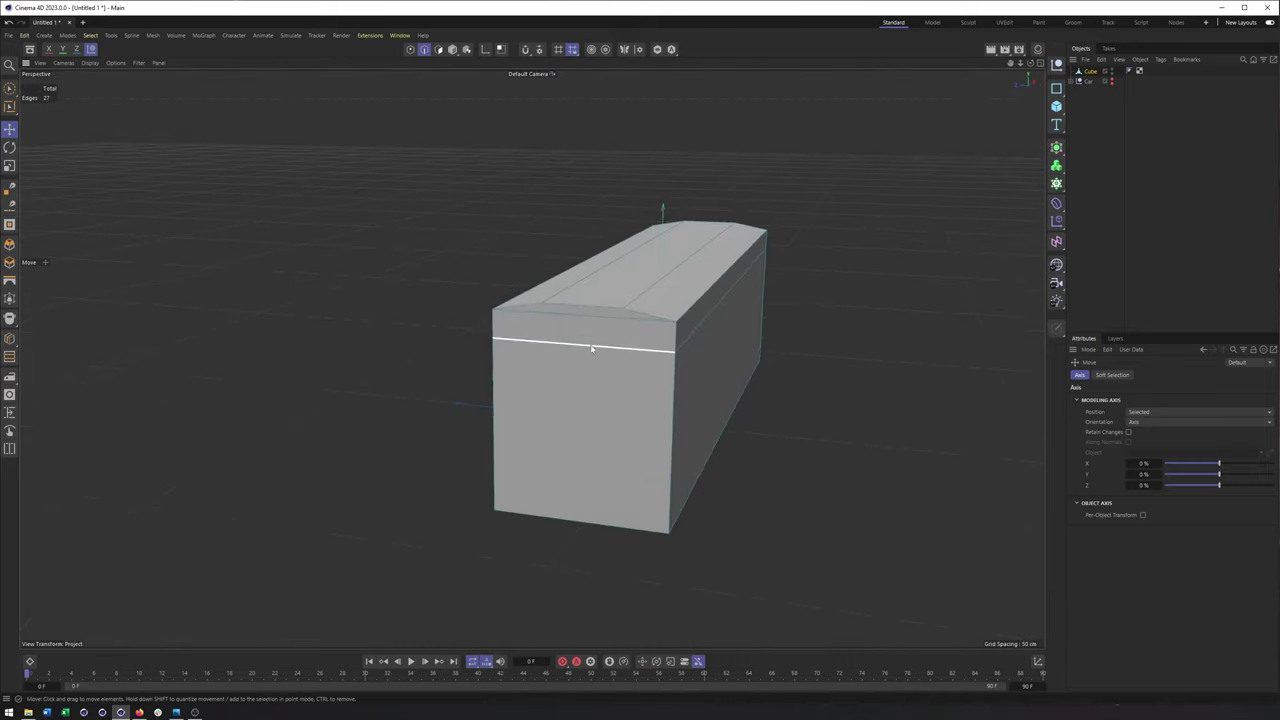
{"action": "left_click", "coordinate": [591, 315]}
{"action": "right_click", "coordinate": [590, 316]}
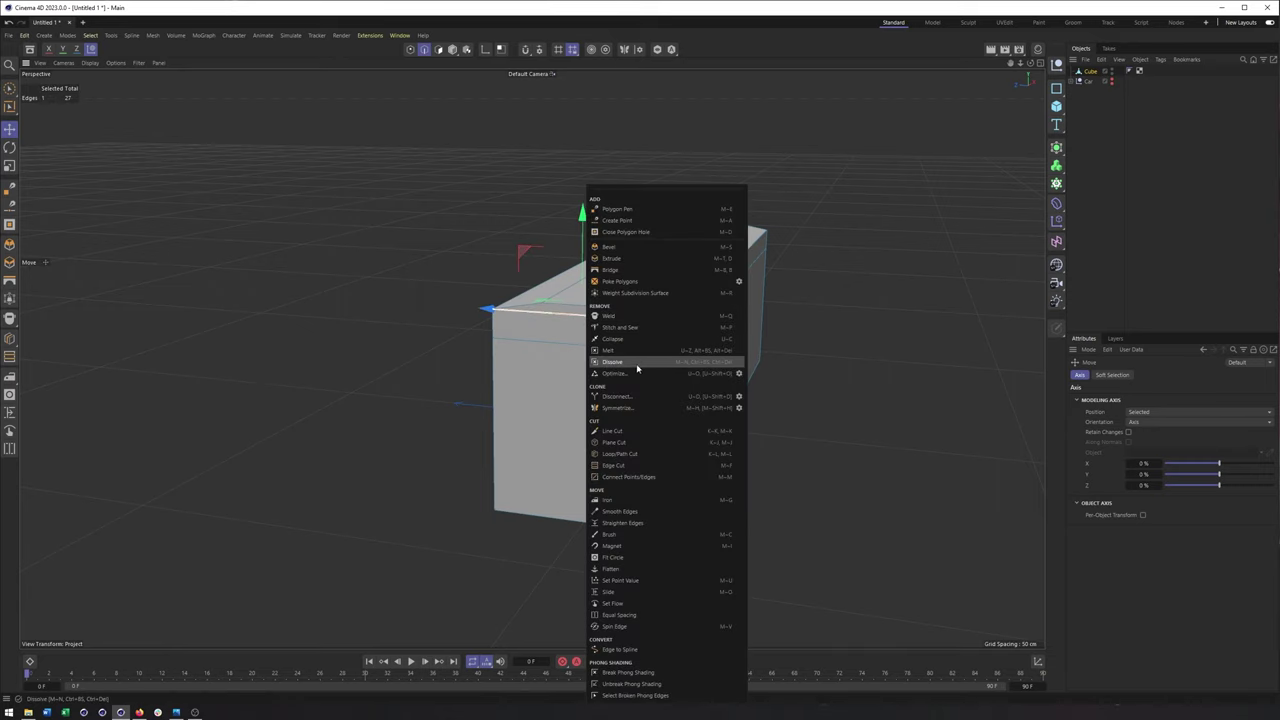
{"action": "left_click", "coordinate": [637, 369]}
Add a cylinder, turn it on its side across the bus and move it along the body toward one end
{"action": "left_click_drag", "start_coordinate": [731, 366], "coordinate": [700, 415], "text": "alt"}
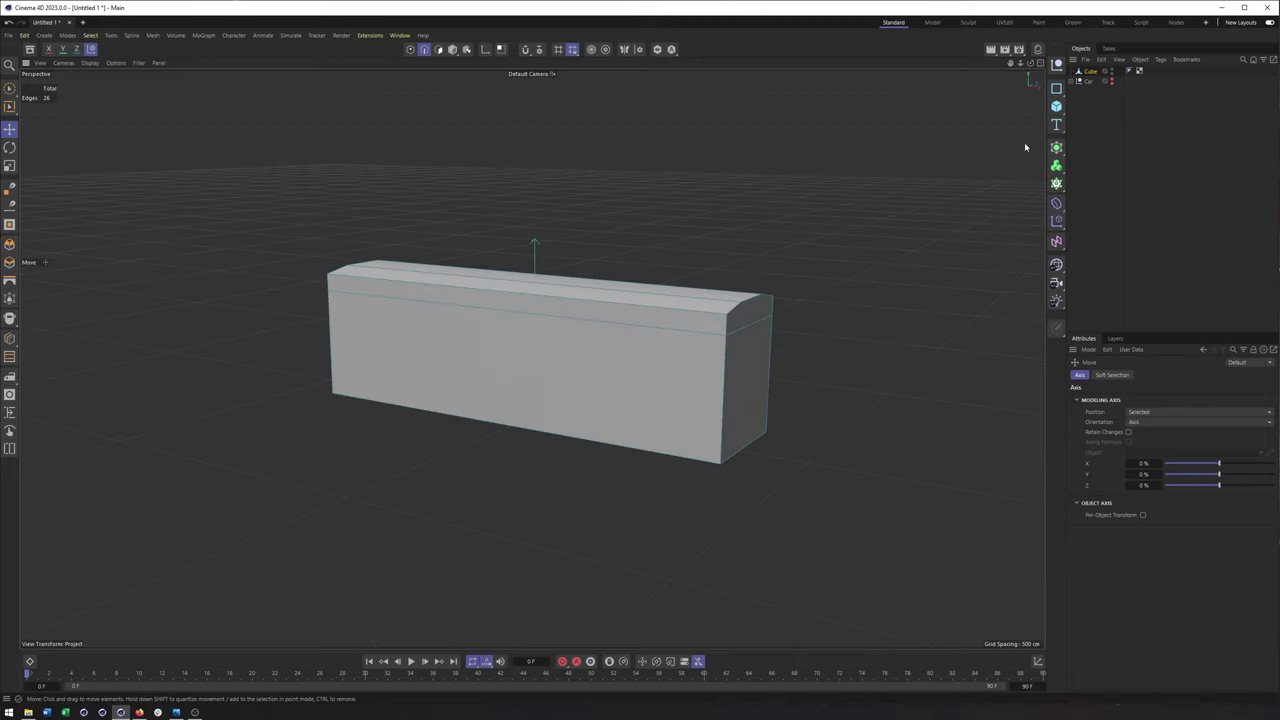
{"action": "left_click", "coordinate": [1056, 105]}
{"action": "left_click", "coordinate": [1160, 123]}
{"action": "key", "text": "r"}
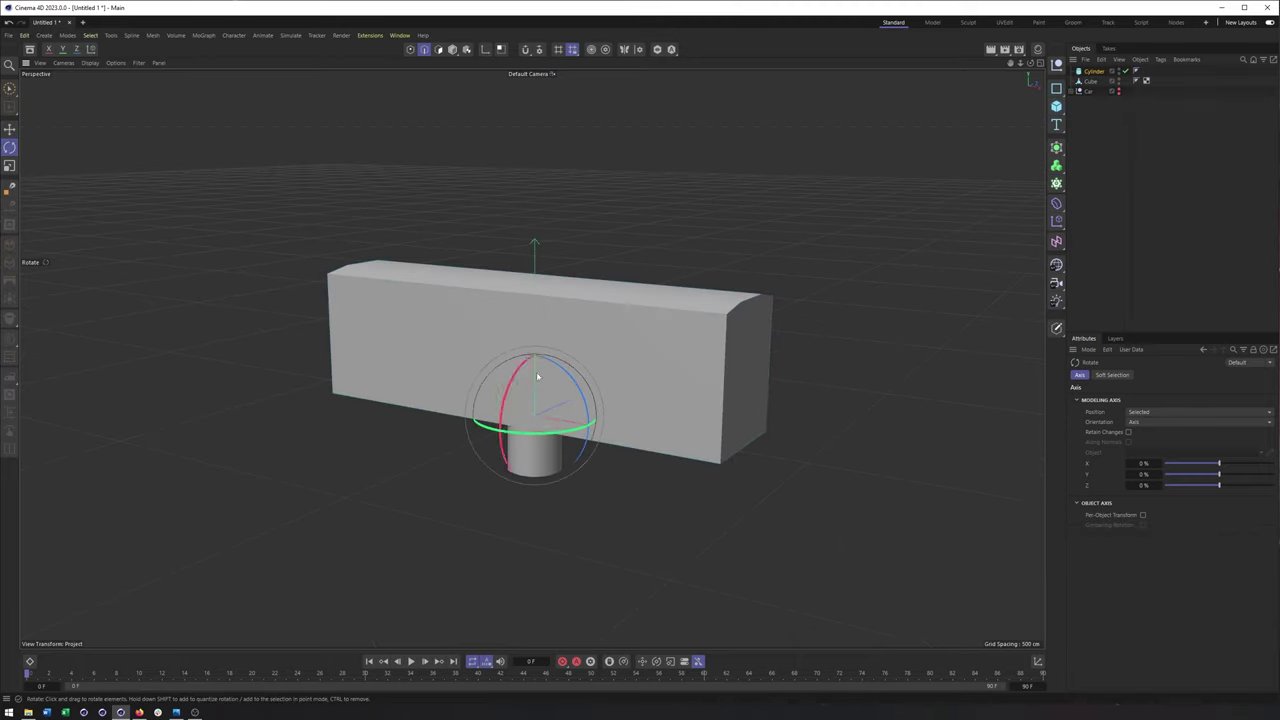
{"action": "left_click_drag", "start_coordinate": [511, 390], "coordinate": [500, 480]}
{"action": "key", "text": "e"}
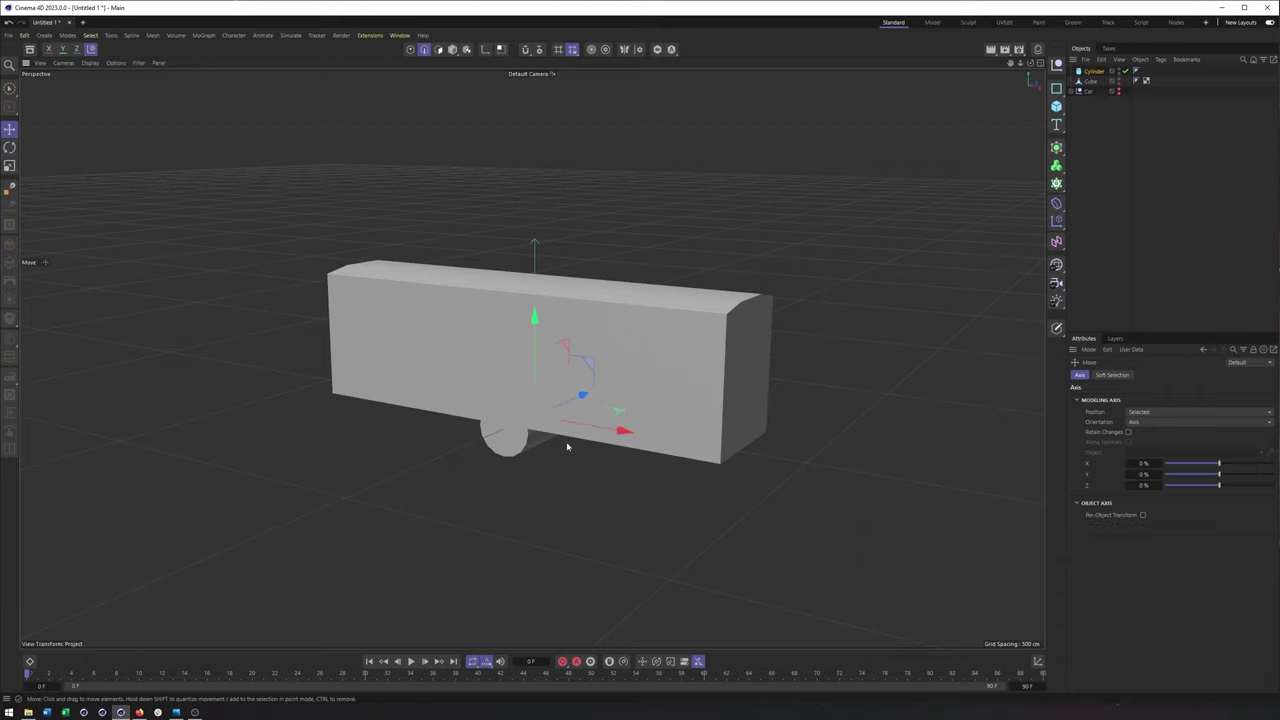
{"action": "left_click_drag", "start_coordinate": [611, 434], "coordinate": [657, 381]}
Shorten the cylinder to 89 cm in height and move it to one long side of the body
{"action": "middle_click_drag", "start_coordinate": [657, 381], "coordinate": [611, 346], "text": "alt"}
{"action": "left_click_drag", "start_coordinate": [611, 346], "coordinate": [586, 297], "text": "alt"}
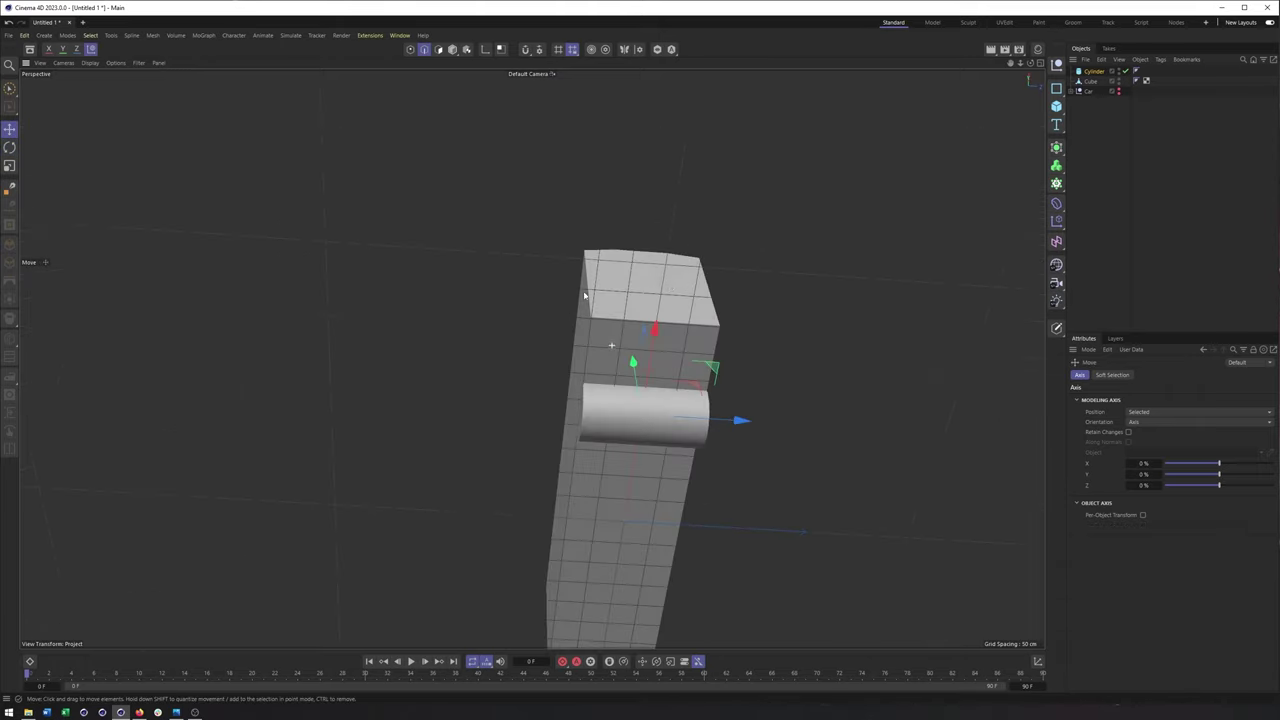
{"action": "left_click", "coordinate": [1091, 72]}
{"action": "left_click_drag", "start_coordinate": [1186, 410], "coordinate": [1177, 410]}
{"action": "left_click_drag", "start_coordinate": [742, 420], "coordinate": [681, 420]}
Duplicate the cylinder to the other end of the body and copy the pair to the opposite side
{"action": "left_click_drag", "start_coordinate": [637, 334], "coordinate": [763, 454], "text": "alt"}
{"action": "left_click_drag", "start_coordinate": [831, 403], "coordinate": [507, 210], "text": "ctrl"}
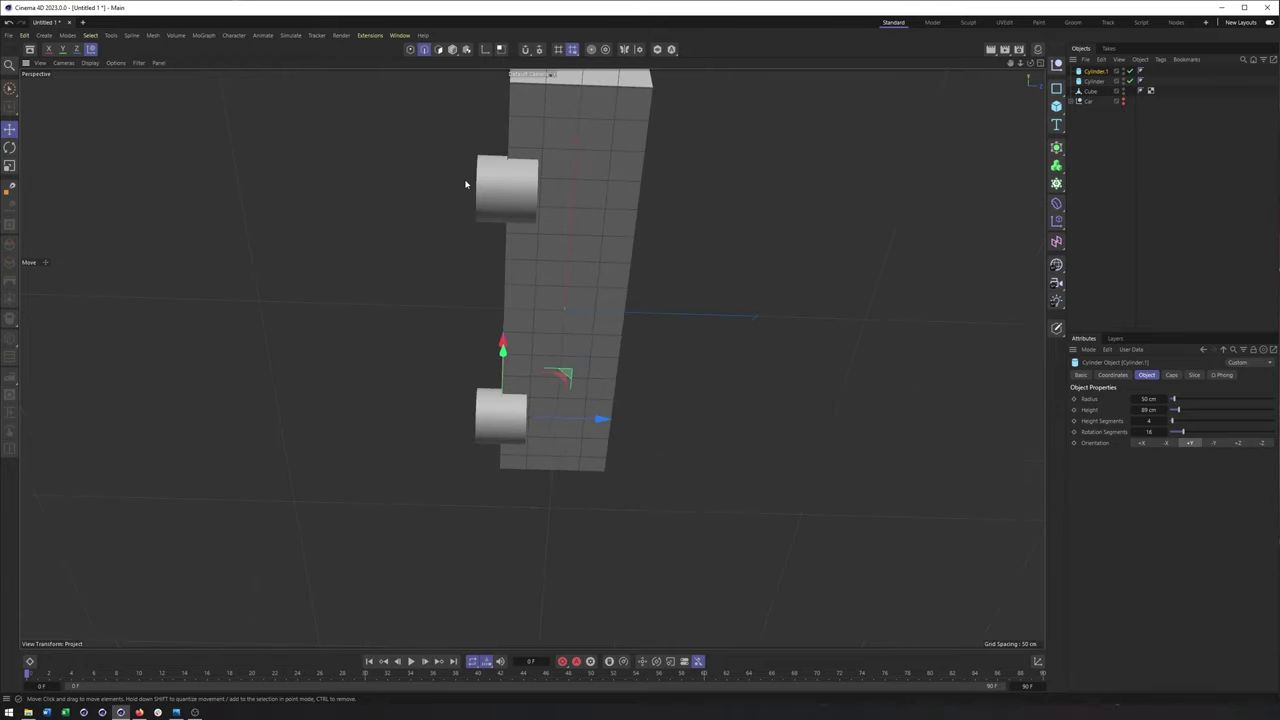
{"action": "left_click", "coordinate": [1094, 81], "text": "ctrl"}
{"action": "left_click_drag", "start_coordinate": [605, 317], "coordinate": [724, 320], "text": "ctrl"}
Adjust the copied cylinder pair in the top view so it straddles the body's long edge
{"action": "key", "text": "F2"}
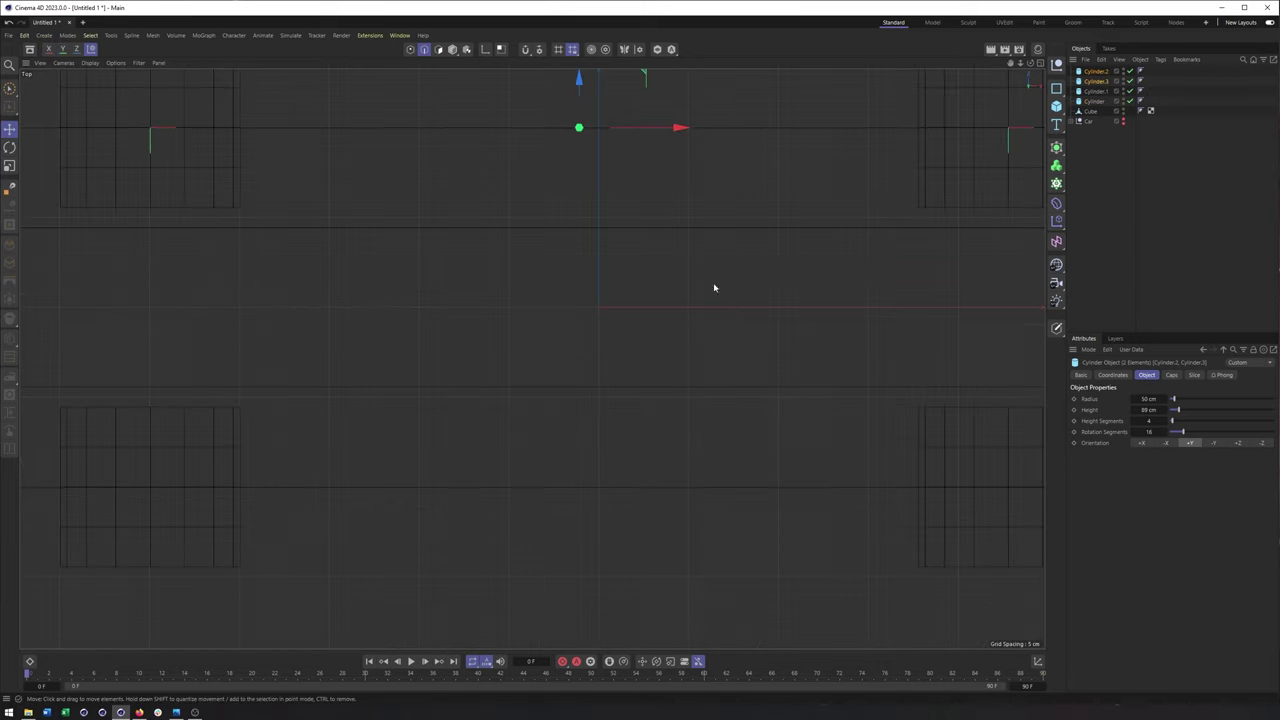
{"action": "scroll", "coordinate": [620, 429], "scroll_direction": "up", "scroll_amount": 3}
{"action": "left_click_drag", "start_coordinate": [614, 316], "coordinate": [614, 314]}
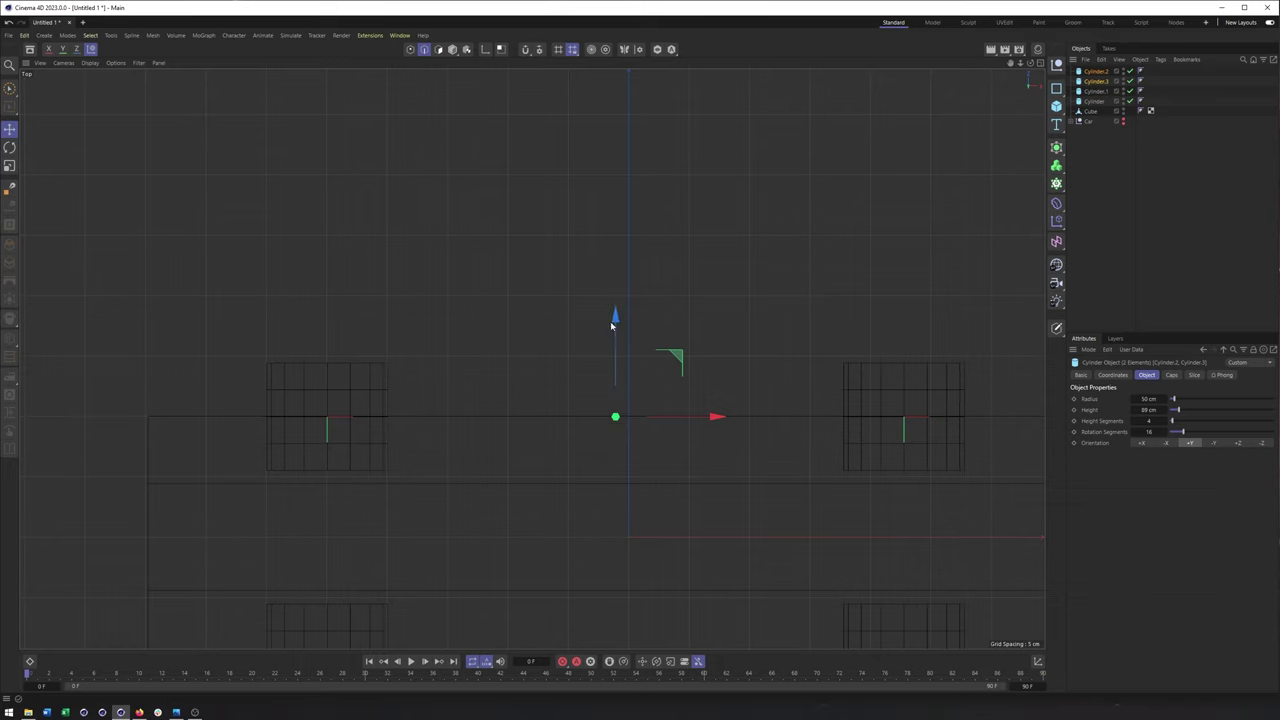
{"action": "key", "text": "F1"}
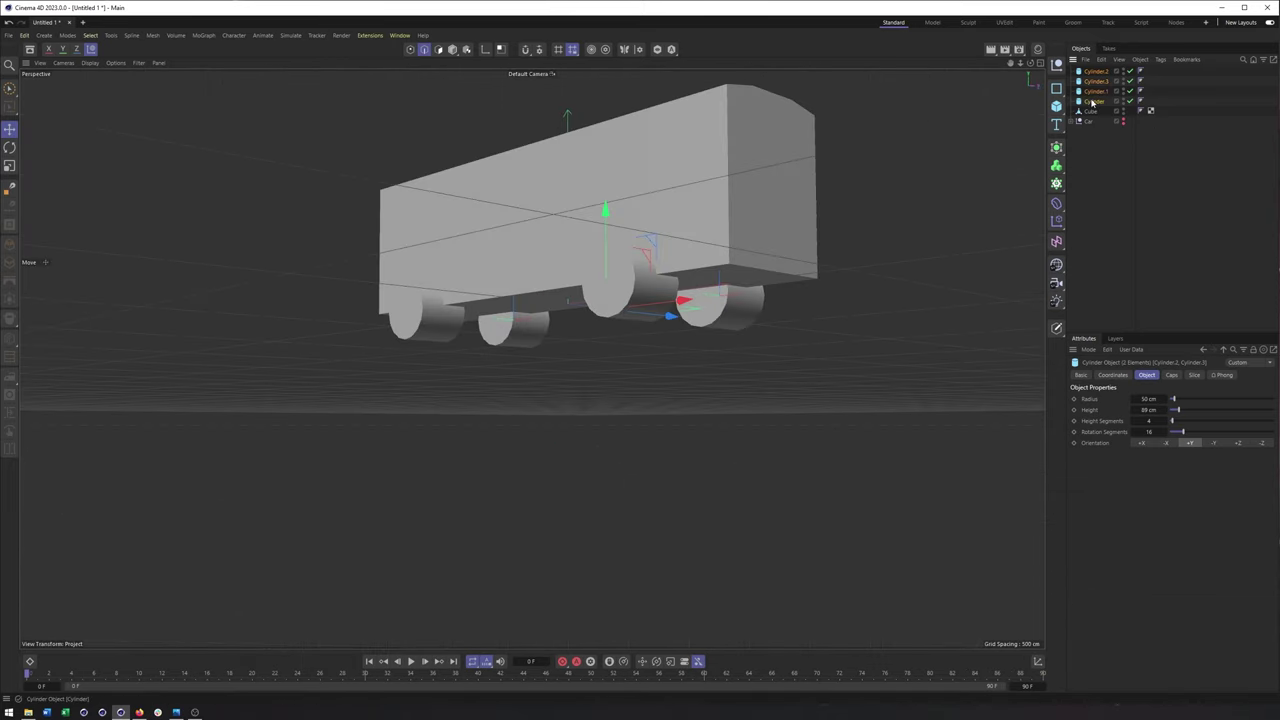
Group the four cylinders under a null and subtract the group from the bus body with a Boole to cut wheel arches
{"action": "right_click", "coordinate": [1093, 102]}
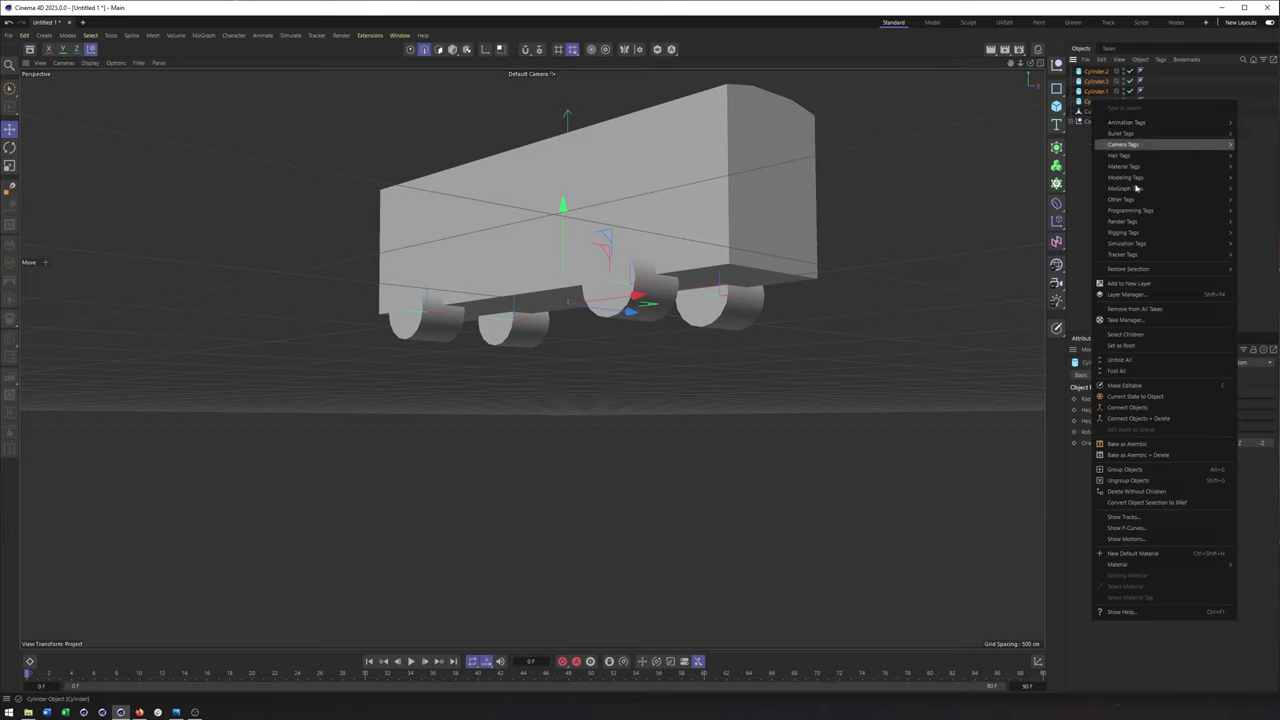
{"action": "left_click", "coordinate": [1122, 469]}
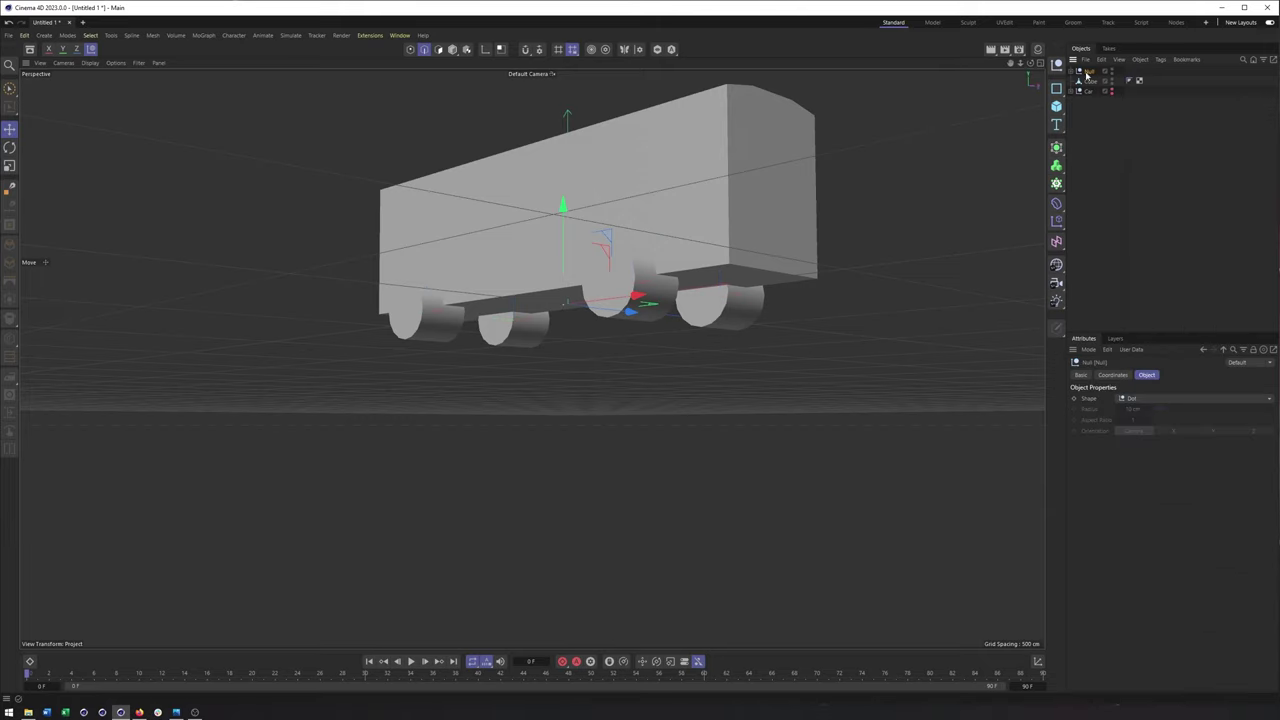
{"action": "left_click", "coordinate": [1057, 185]}
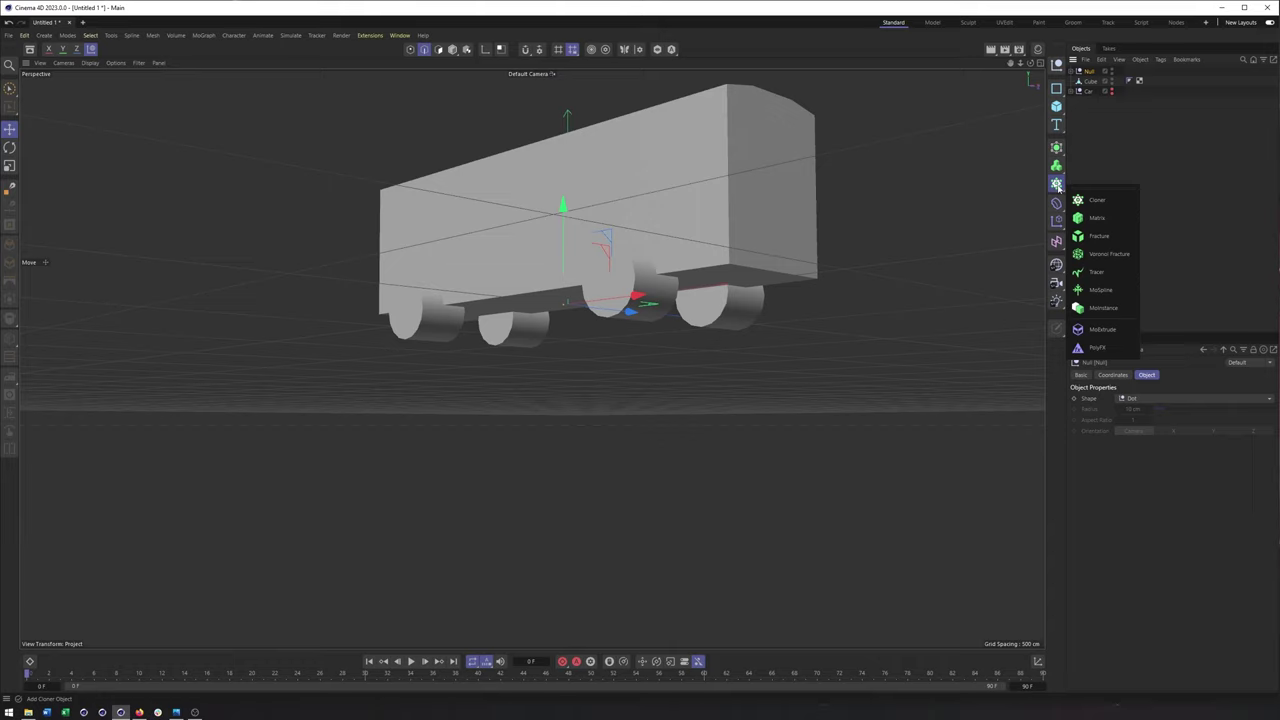
{"action": "left_click", "coordinate": [1057, 148]}
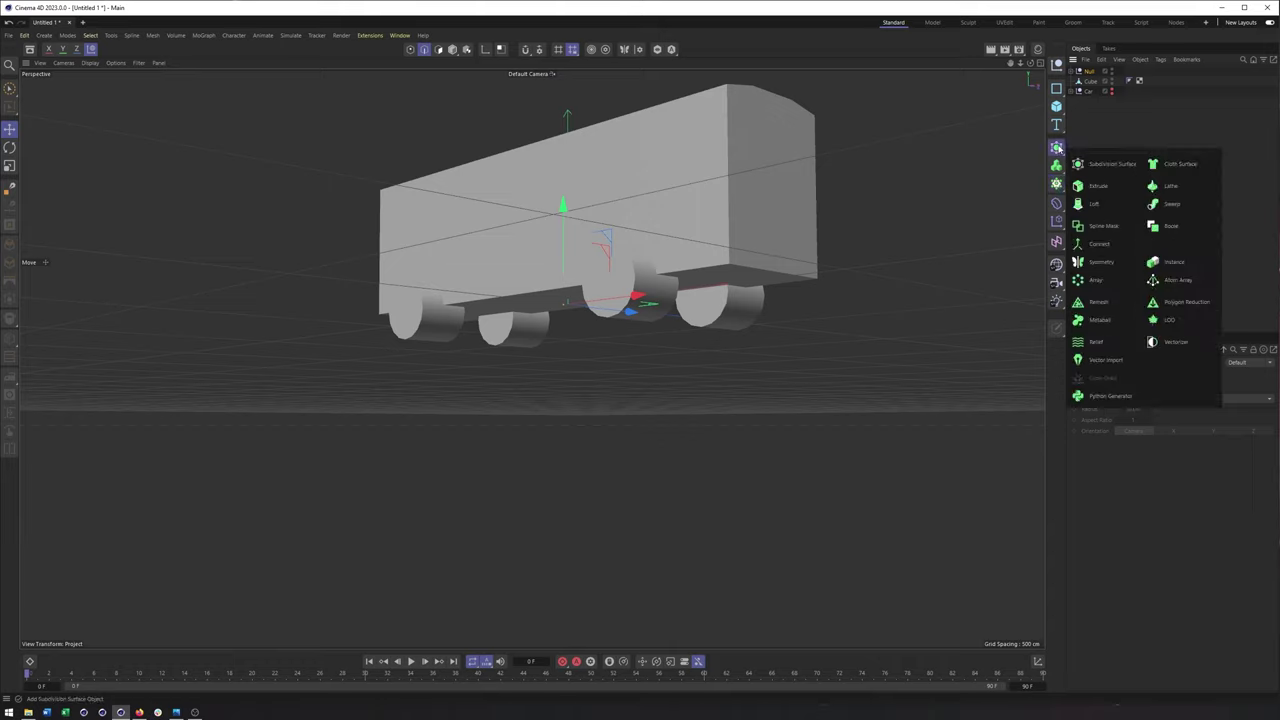
{"action": "left_click", "coordinate": [1172, 225]}
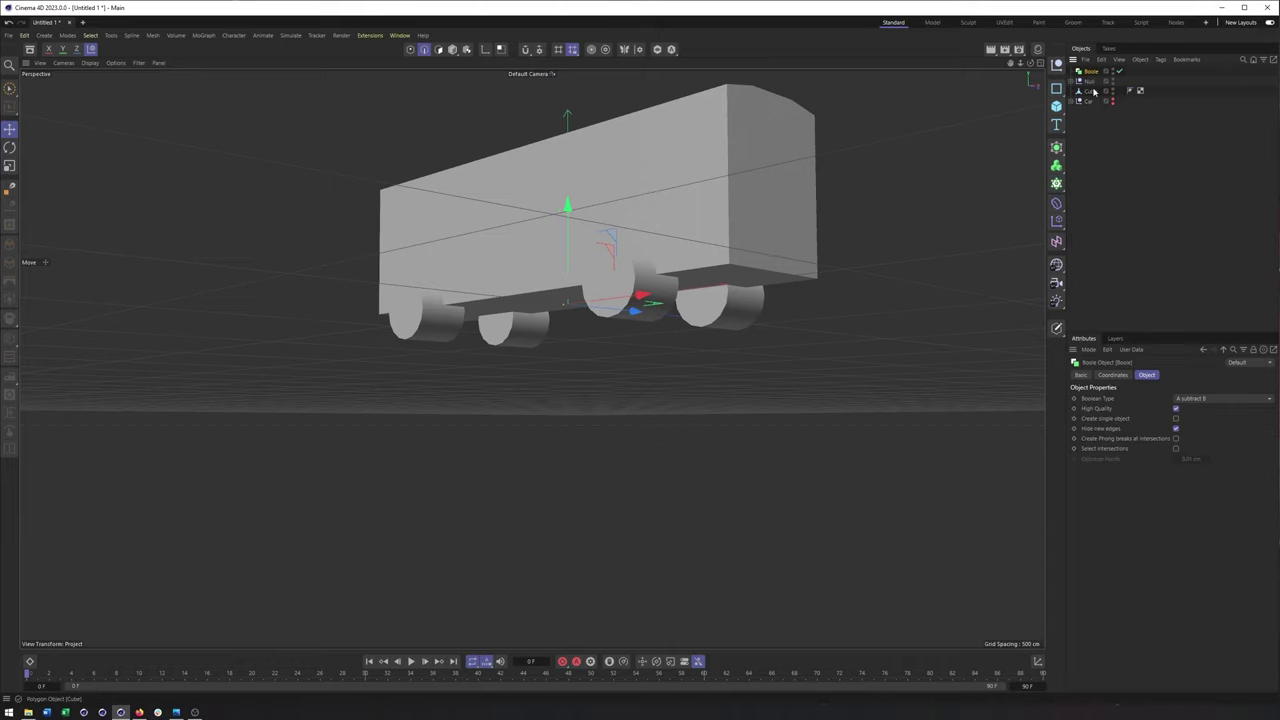
{"action": "left_click_drag", "start_coordinate": [1097, 75], "coordinate": [1095, 73]}
{"action": "left_click", "coordinate": [1094, 92]}
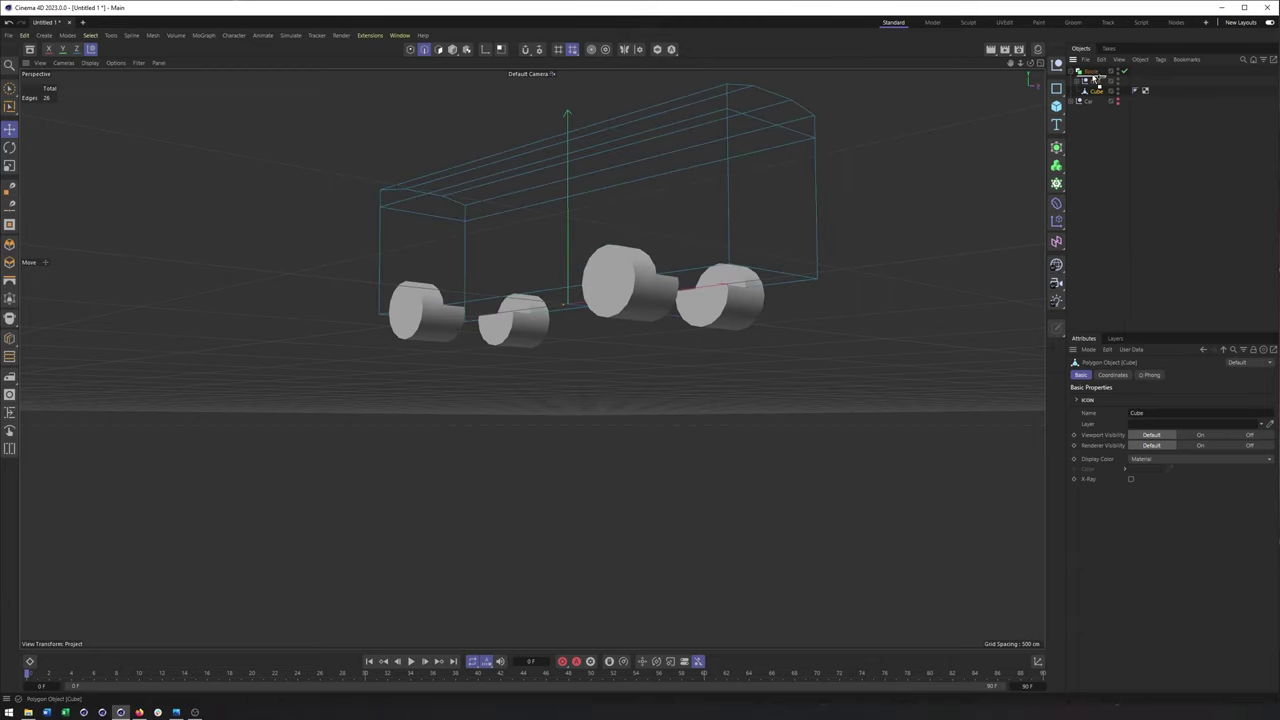
{"action": "left_click_drag", "start_coordinate": [771, 220], "coordinate": [795, 330], "text": "alt"}
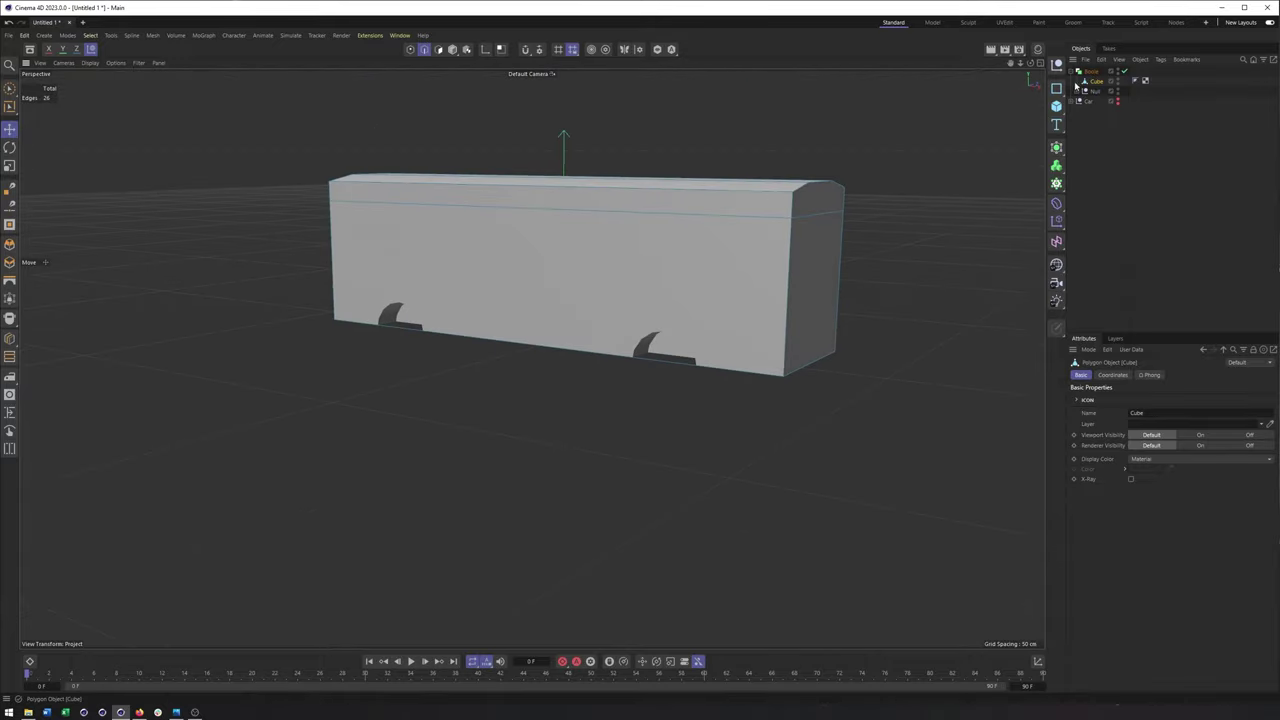
Copy the null with the four cylinders out of the Boole to the top level and name the copy Wheels
{"action": "left_click", "coordinate": [1085, 91]}
{"action": "left_click", "coordinate": [1104, 102]}
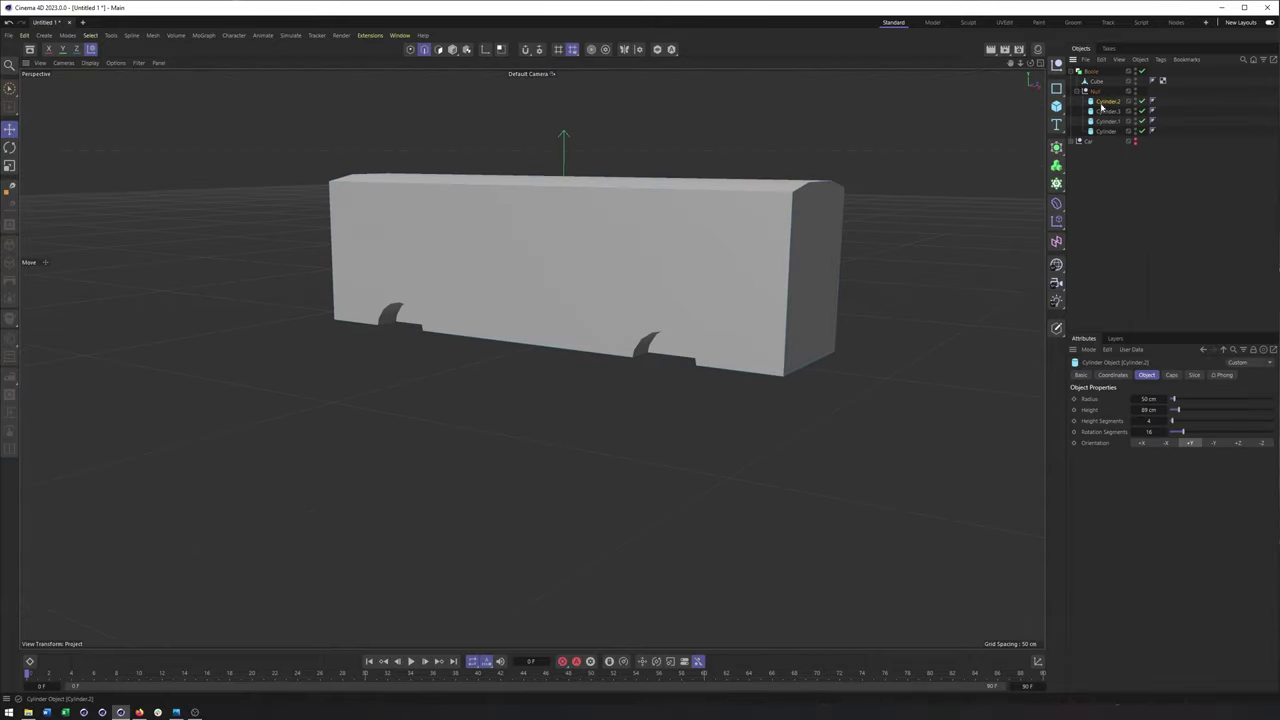
{"action": "left_click", "coordinate": [1096, 91]}
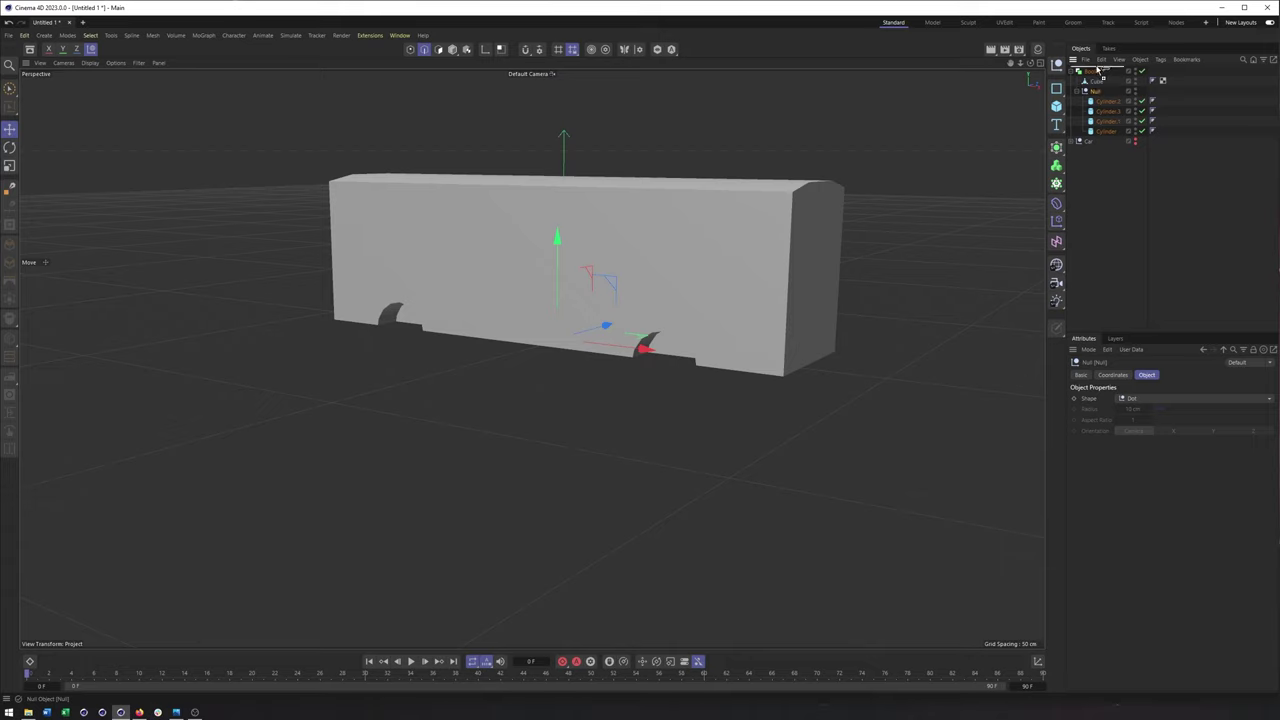
{"action": "left_click_drag", "start_coordinate": [1097, 70], "coordinate": [1096, 68], "text": "ctrl"}
{"action": "double_click", "coordinate": [1092, 72]}
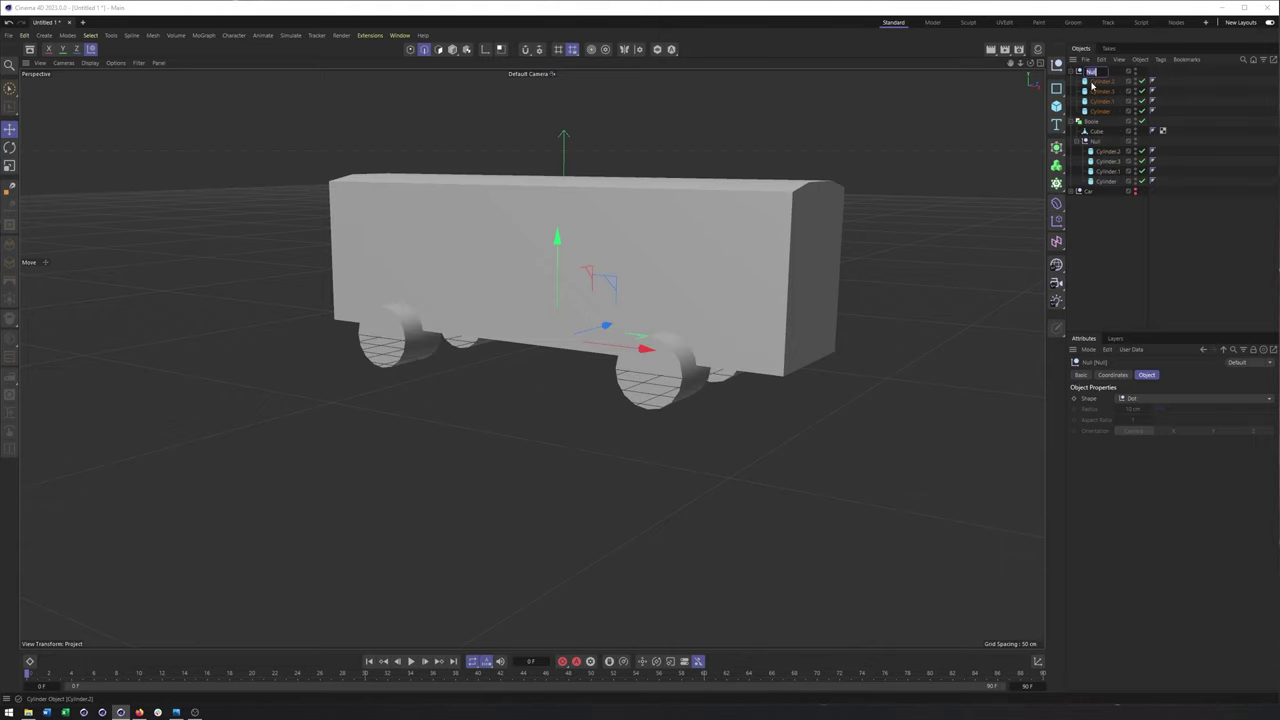
{"action": "type", "text": "eels"}
{"action": "key", "text": "Return"}
{"action": "left_click", "coordinate": [1077, 146]}
{"action": "left_click", "coordinate": [1071, 122]}
Reduce the height of all four Wheels cylinders to 36 cm
{"action": "left_click_drag", "start_coordinate": [766, 250], "coordinate": [705, 212], "text": "alt"}
{"action": "left_click", "coordinate": [1103, 82]}
{"action": "left_click", "coordinate": [1100, 111], "text": "shift"}
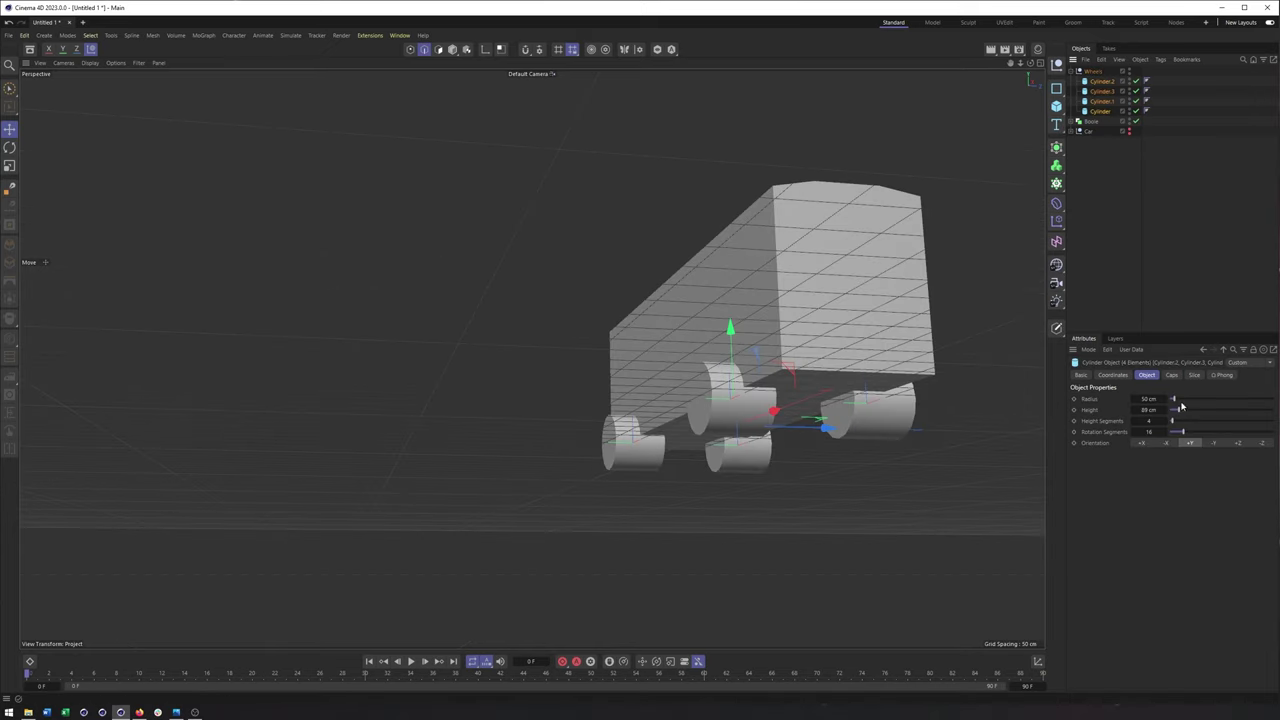
{"action": "left_click_drag", "start_coordinate": [1179, 411], "coordinate": [1174, 418]}
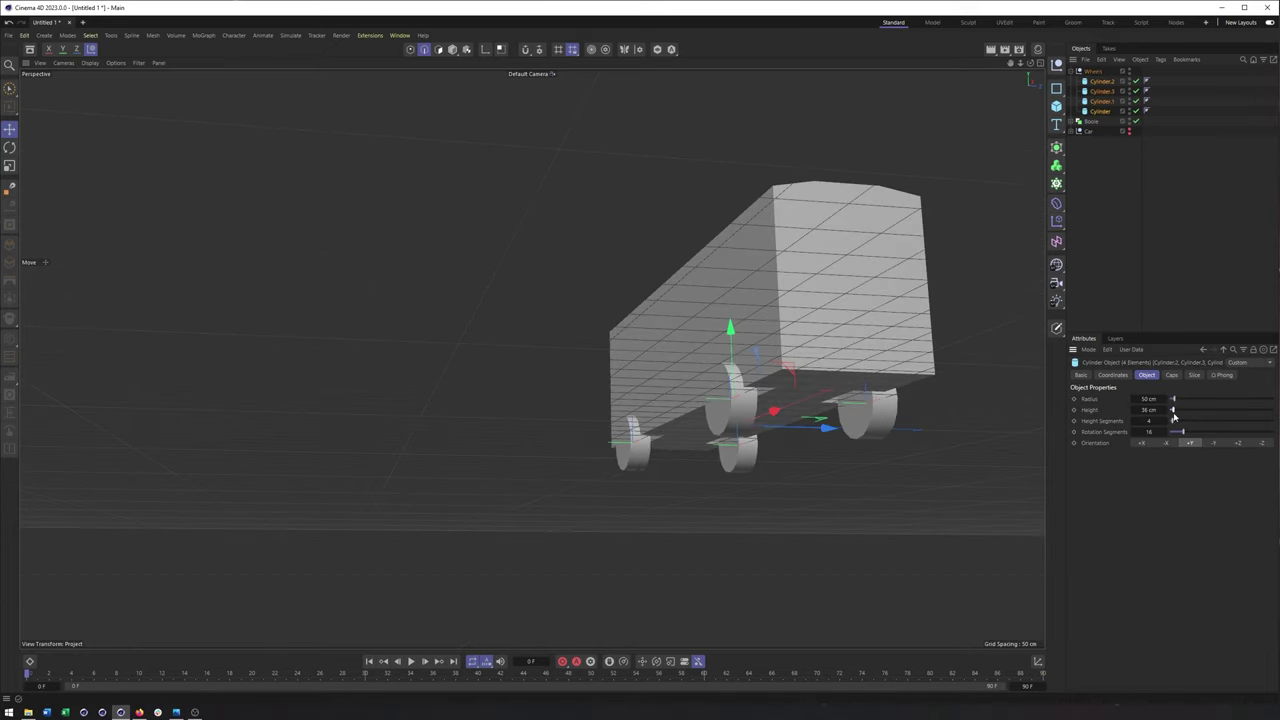
Move the wheel pair on each long side of the bus inward so the wheels sit inside the arches
{"action": "left_click_drag", "start_coordinate": [700, 260], "coordinate": [613, 209], "text": "alt"}
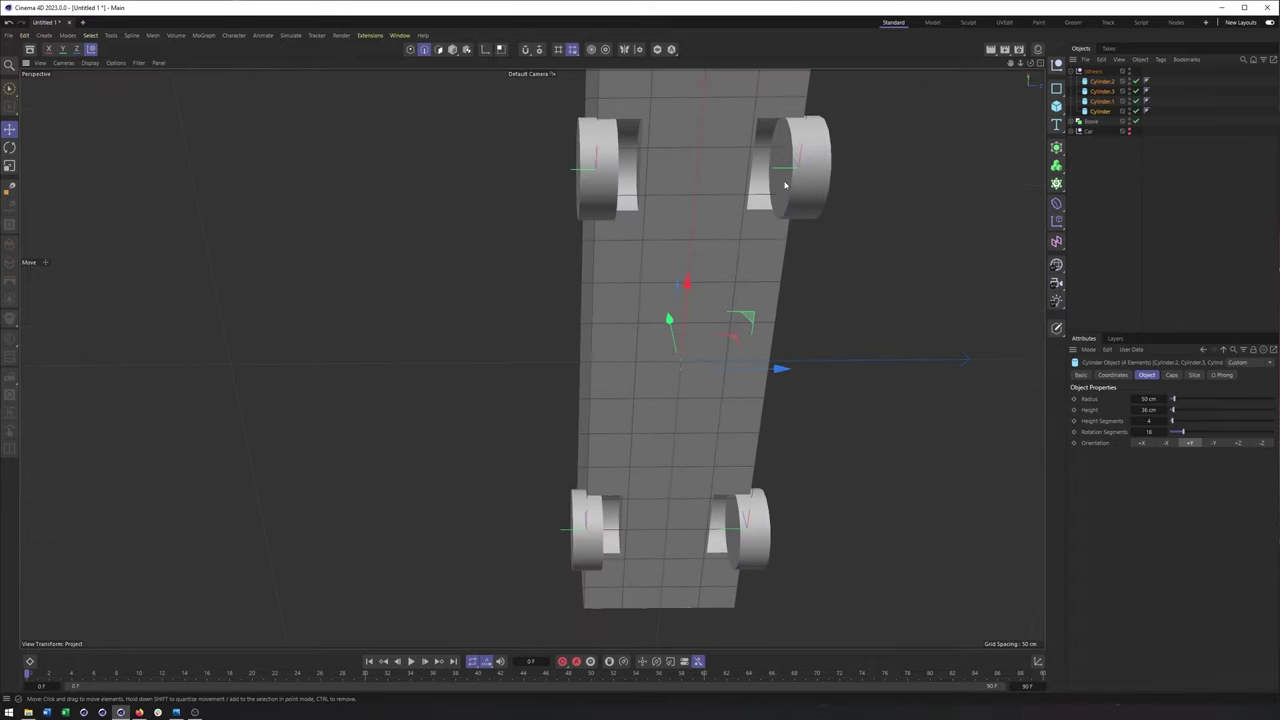
{"action": "left_click", "coordinate": [1101, 82]}
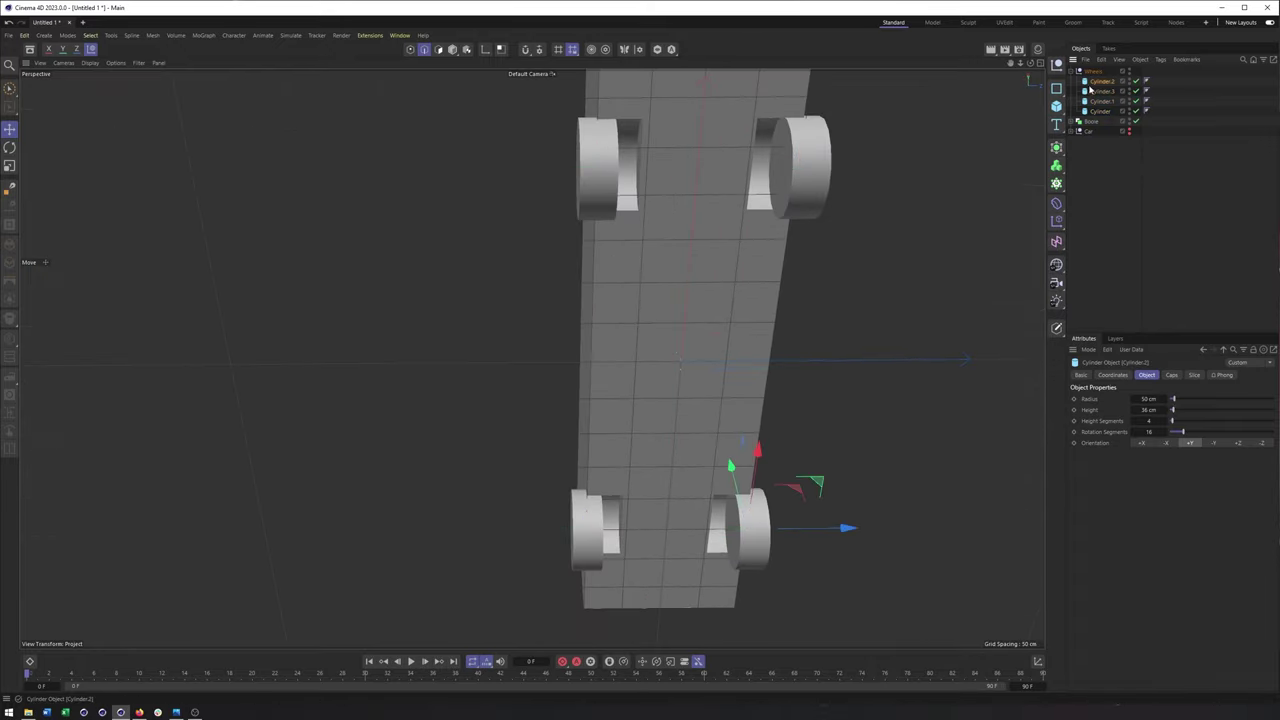
{"action": "left_click", "coordinate": [795, 161], "text": "shift"}
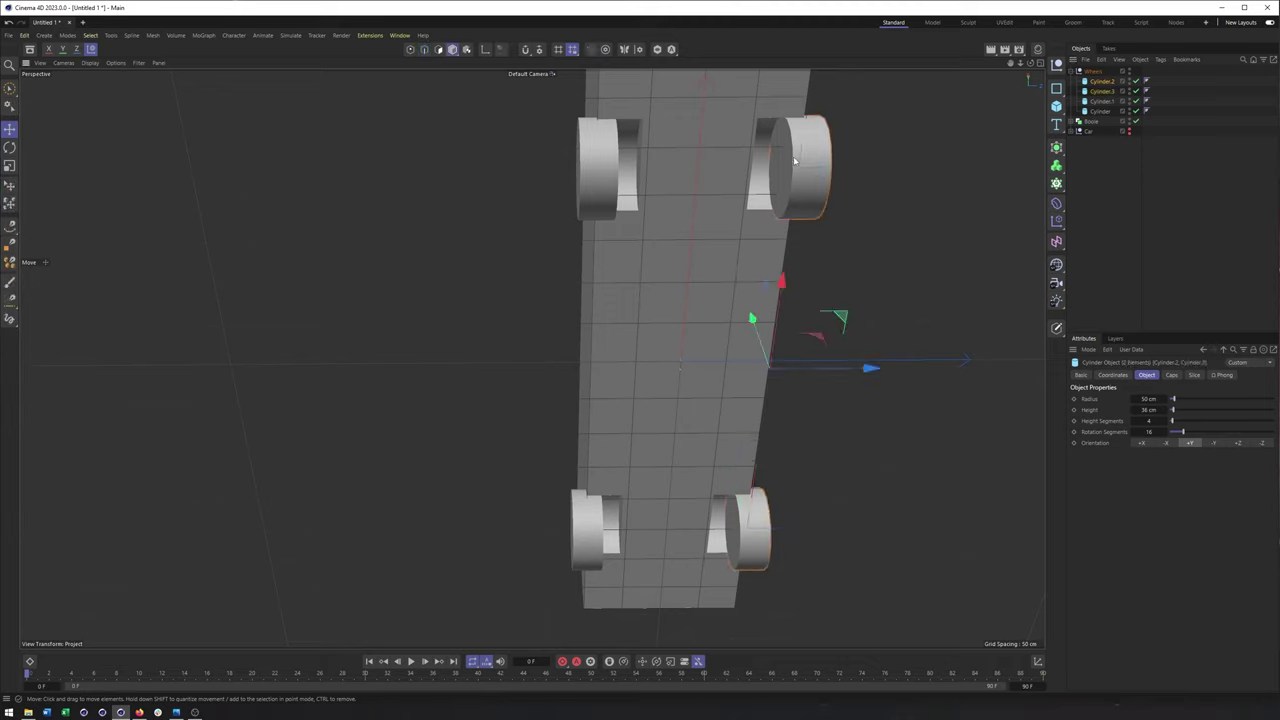
{"action": "left_click_drag", "start_coordinate": [855, 375], "coordinate": [840, 375]}
{"action": "left_click", "coordinate": [1100, 101]}
{"action": "left_click", "coordinate": [1100, 111], "text": "shift"}
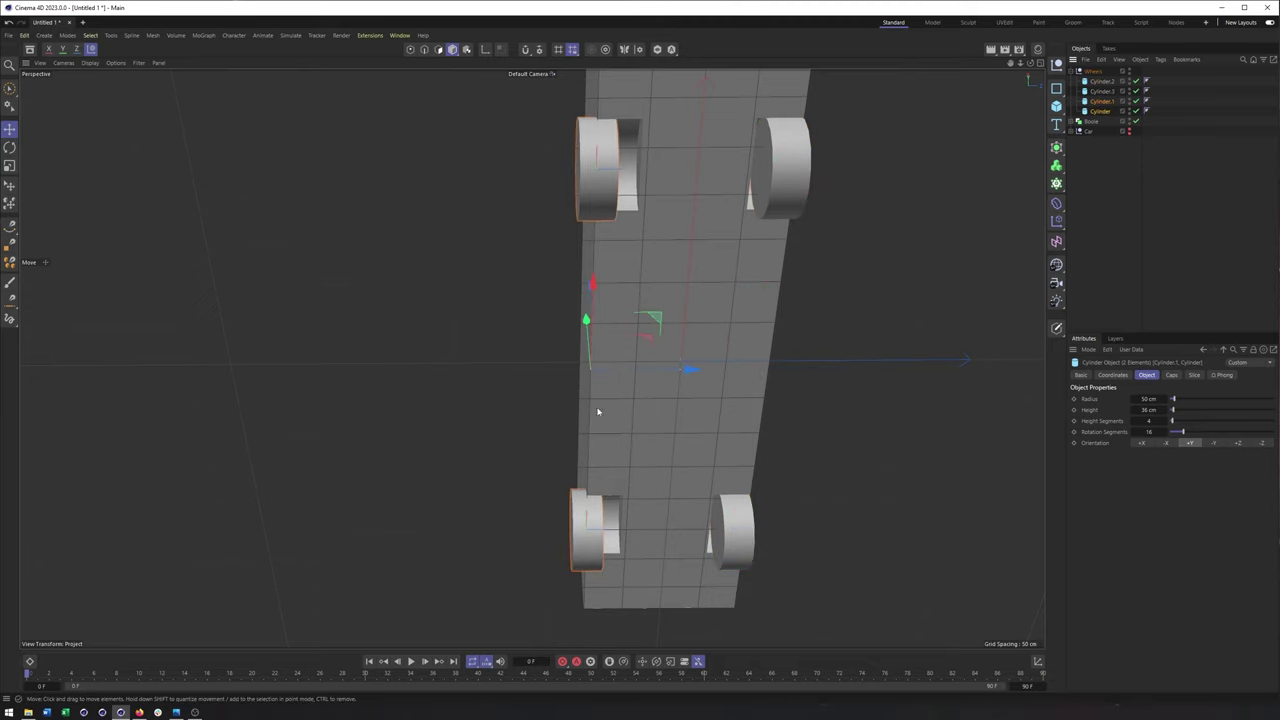
{"action": "left_click_drag", "start_coordinate": [672, 372], "coordinate": [687, 373]}
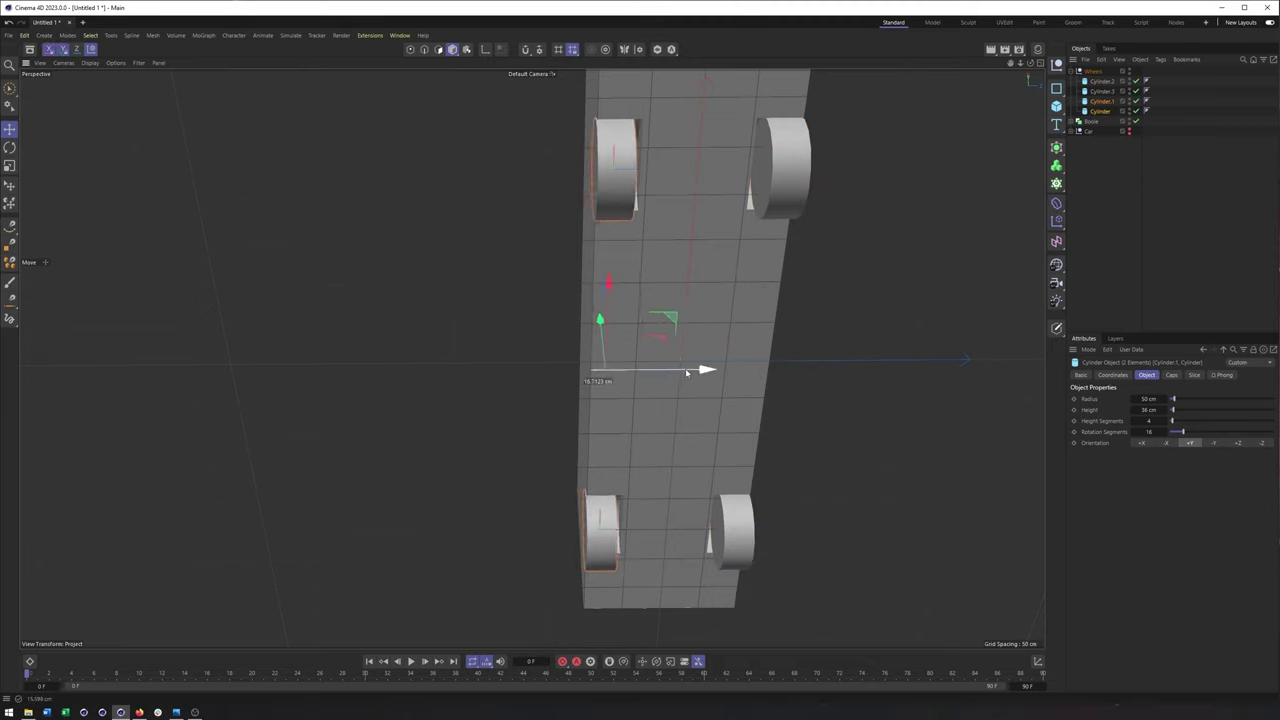
Reduce the radius of all four wheel cylinders to 44 cm
{"action": "left_click", "coordinate": [1102, 91], "text": "shift"}
{"action": "left_click", "coordinate": [1101, 81], "text": "shift"}
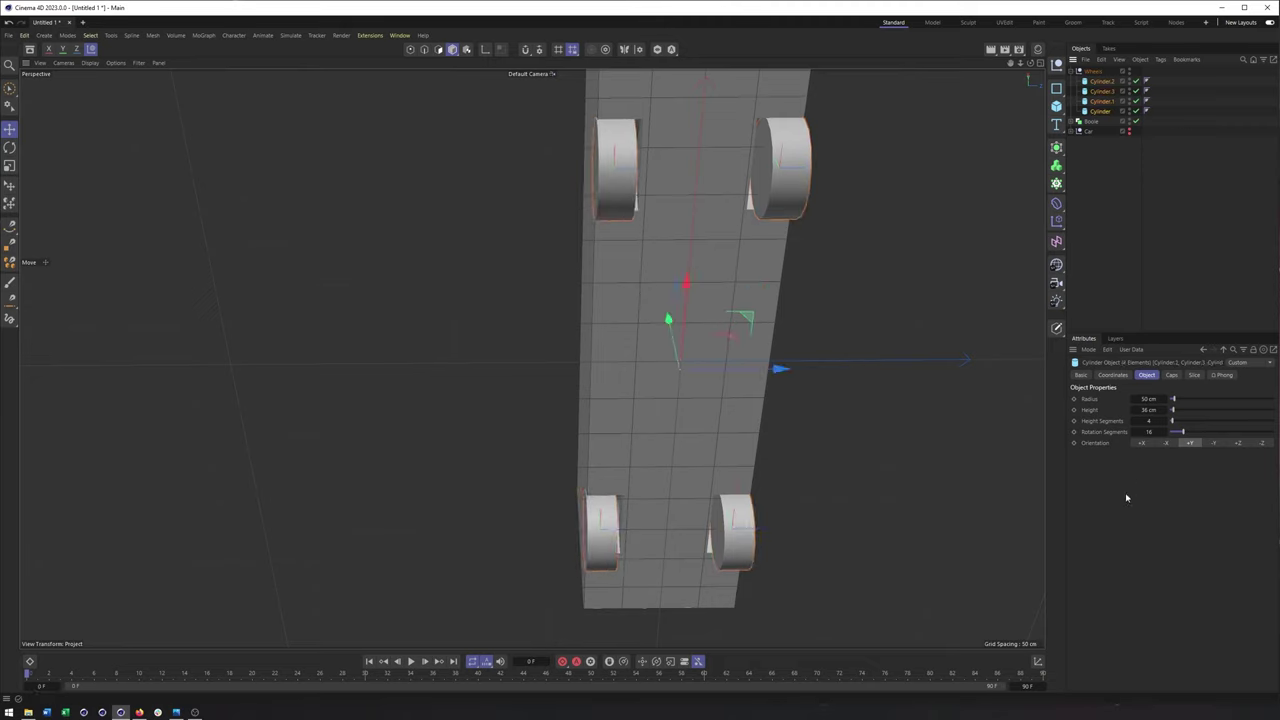
{"action": "left_click", "coordinate": [1133, 400]}
{"action": "left_click", "coordinate": [1133, 400]}
{"action": "left_click", "coordinate": [1133, 400]}
{"action": "left_click", "coordinate": [1133, 400]}
Delete the Phong tag from the bus body cube inside the Boole
{"action": "left_click_drag", "start_coordinate": [620, 125], "coordinate": [834, 323], "text": "alt"}
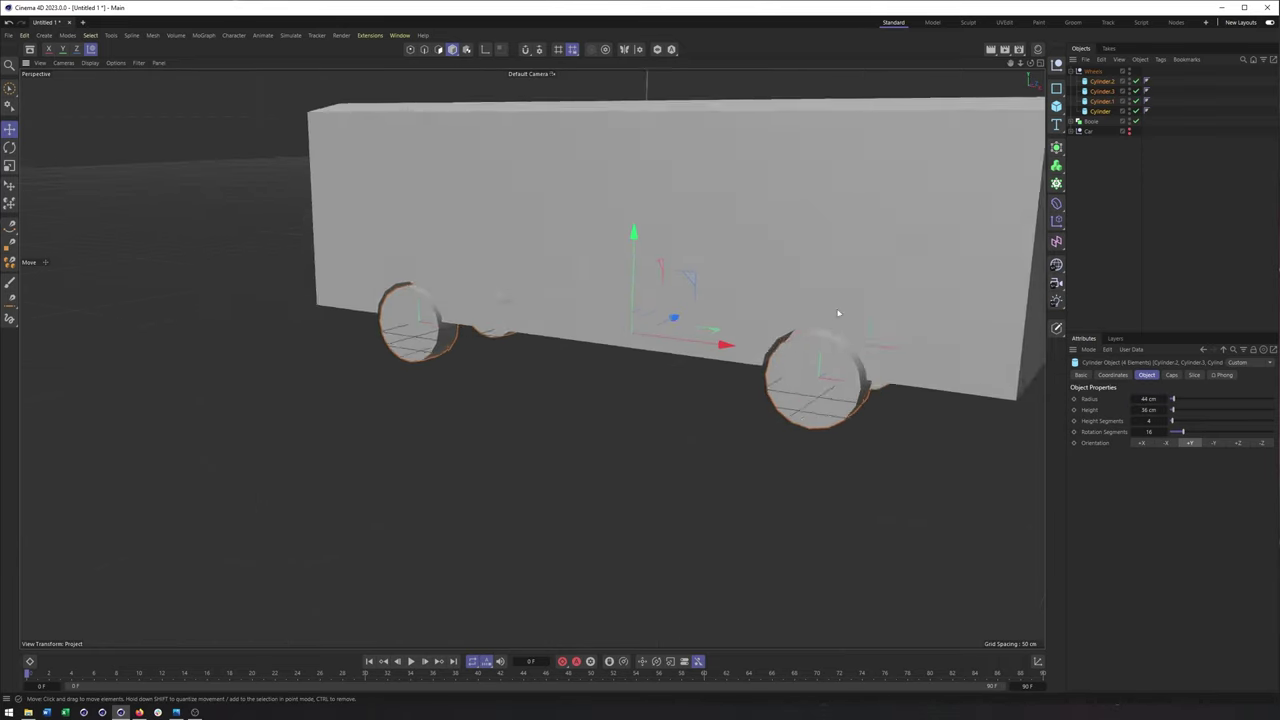
{"action": "right_click_drag", "start_coordinate": [834, 323], "coordinate": [731, 357], "text": "alt"}
{"action": "left_click_drag", "start_coordinate": [731, 357], "coordinate": [675, 350], "text": "alt"}
{"action": "left_click", "coordinate": [1069, 121]}
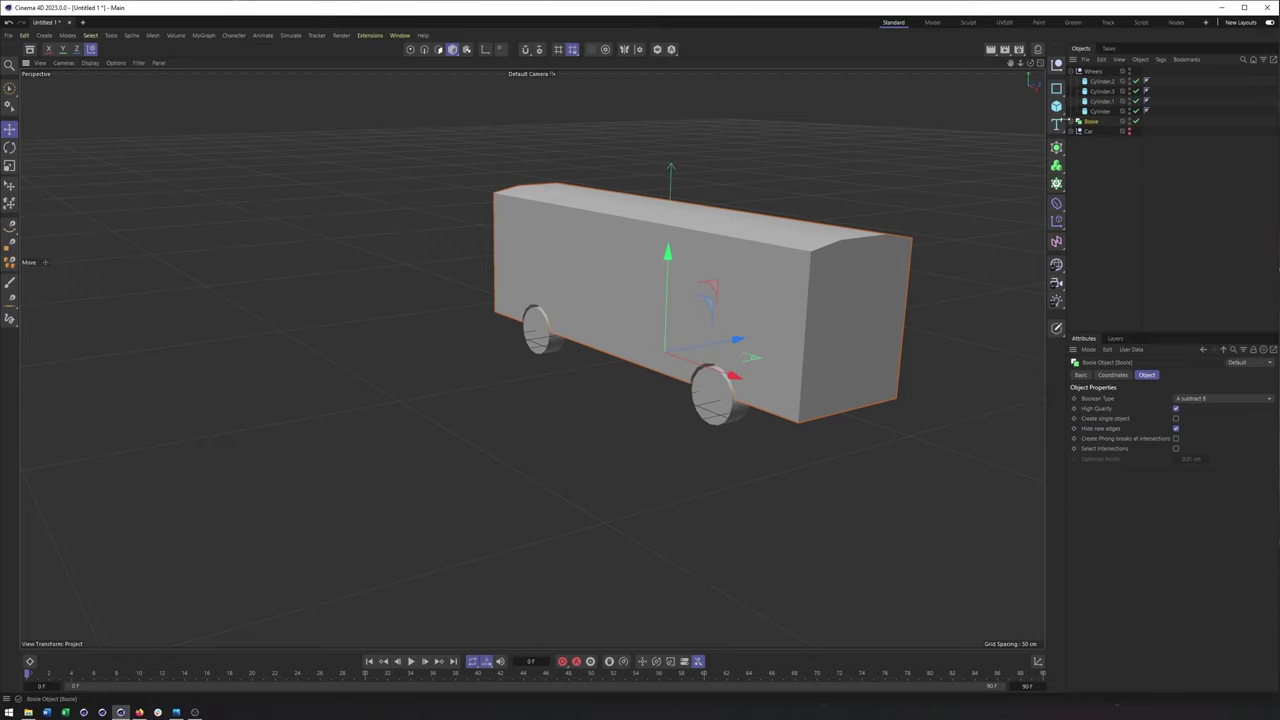
{"action": "left_click", "coordinate": [1147, 132]}
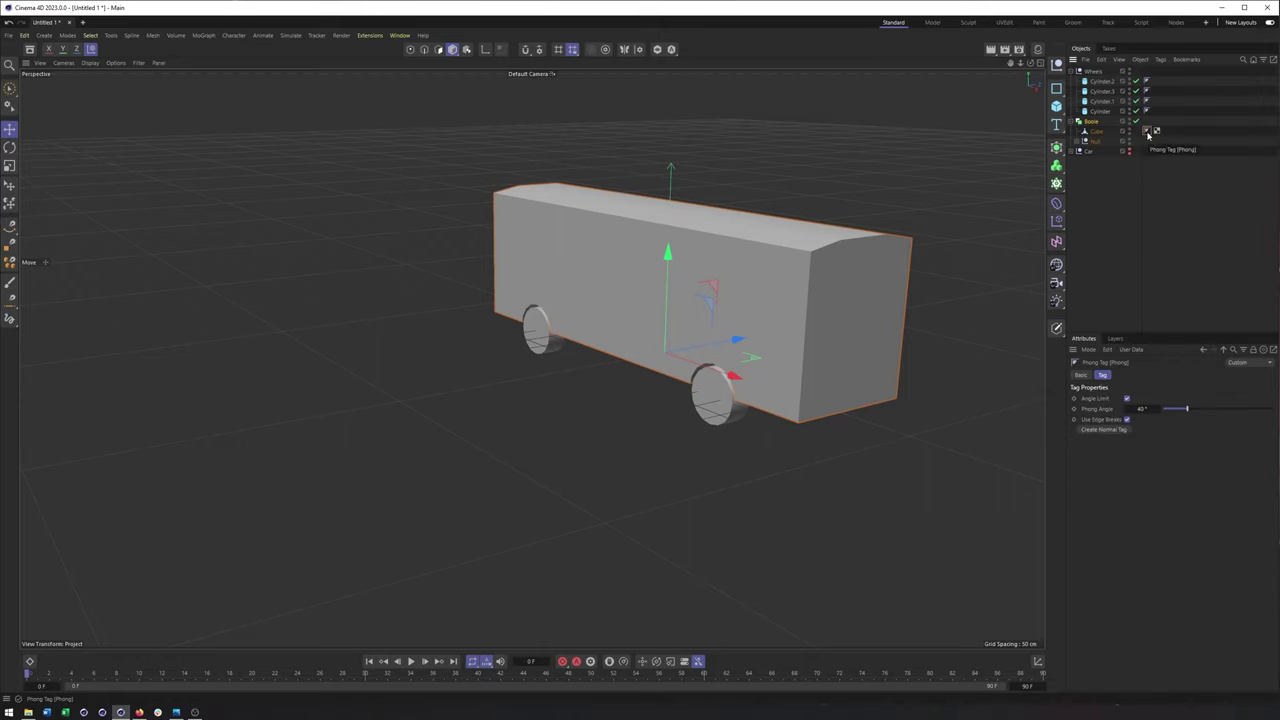
{"action": "left_click", "coordinate": [1146, 146]}
Start a Loop/Path Cut on the edges of the bus body cube for a horizontal loop around its sides
{"action": "mouse_move", "coordinate": [827, 257]}
{"action": "left_mouse_down", "text": "alt"}
{"action": "mouse_move", "coordinate": [877, 246]}
{"action": "mouse_move", "coordinate": [832, 254]}
{"action": "left_mouse_up", "text": "alt"}
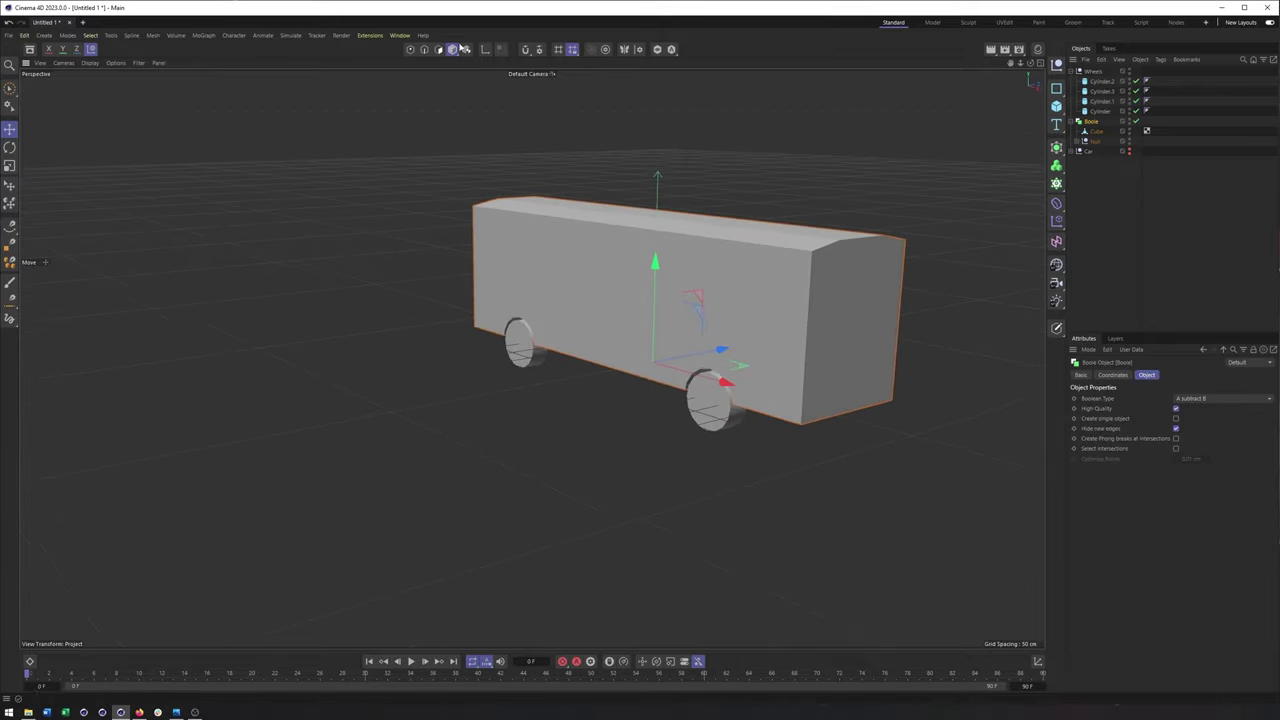
{"action": "left_click", "coordinate": [425, 50]}
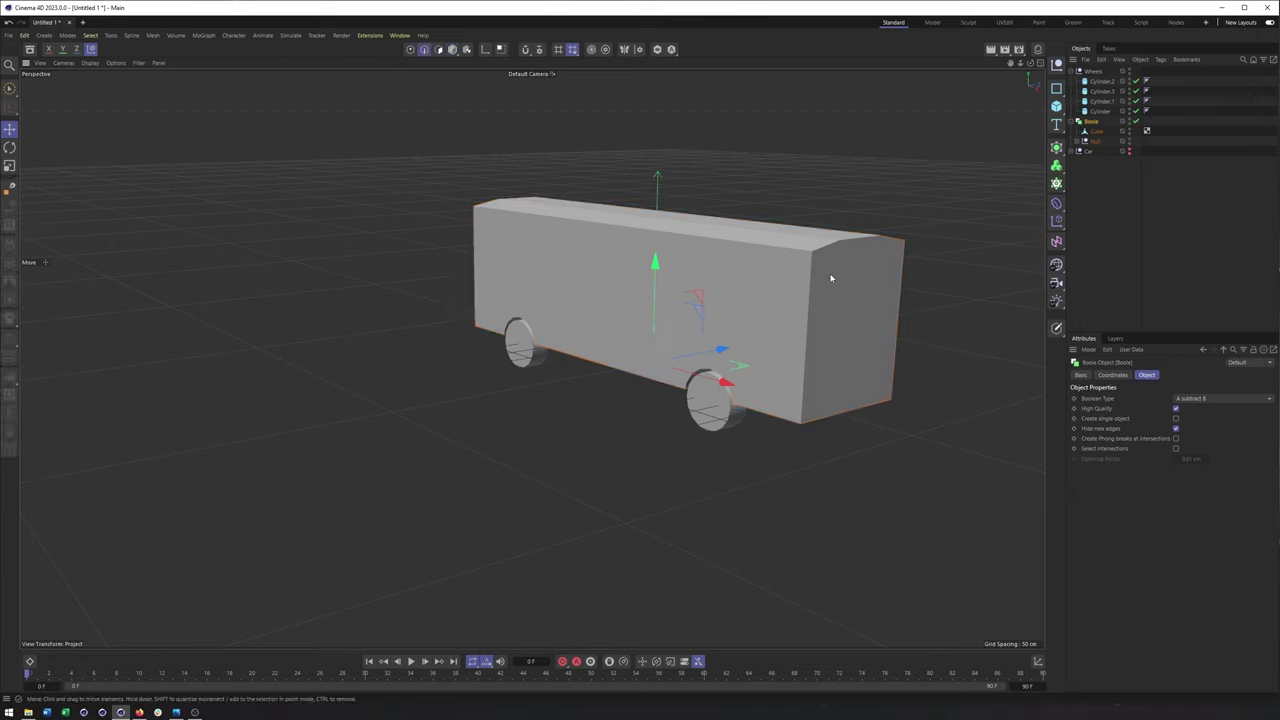
{"action": "left_click", "coordinate": [1092, 133]}
{"action": "right_click", "coordinate": [908, 153]}
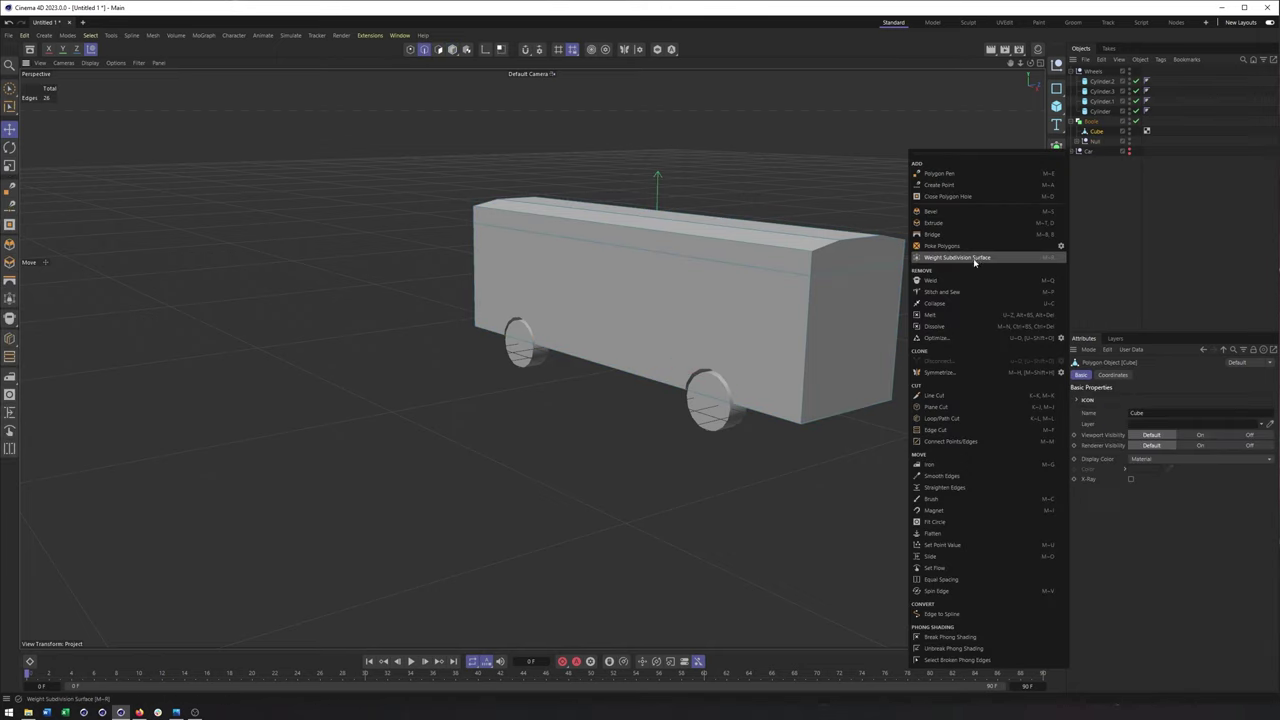
{"action": "left_click", "coordinate": [960, 413]}
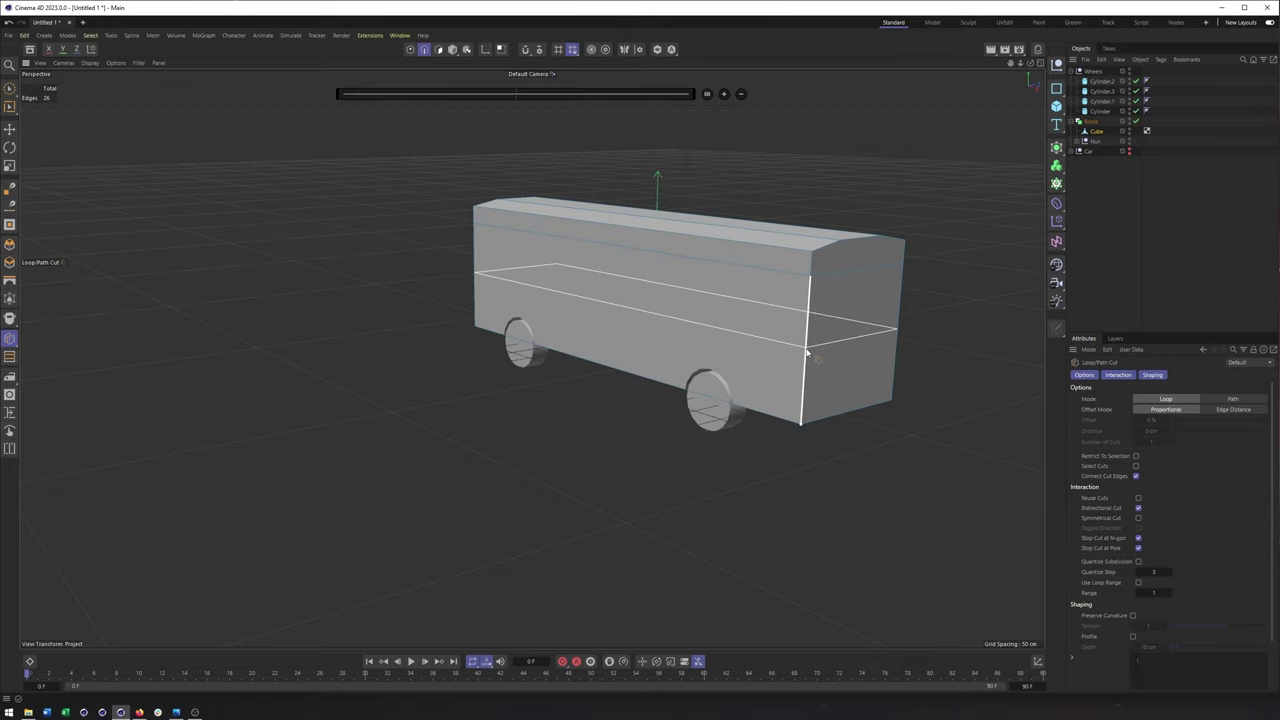
Add a horizontal loop cut around the bus body at about 52% and two evenly spaced vertical loop cuts through its end faces
{"action": "left_click", "coordinate": [807, 352]}
{"action": "left_click_drag", "start_coordinate": [807, 352], "coordinate": [715, 445], "text": "alt"}
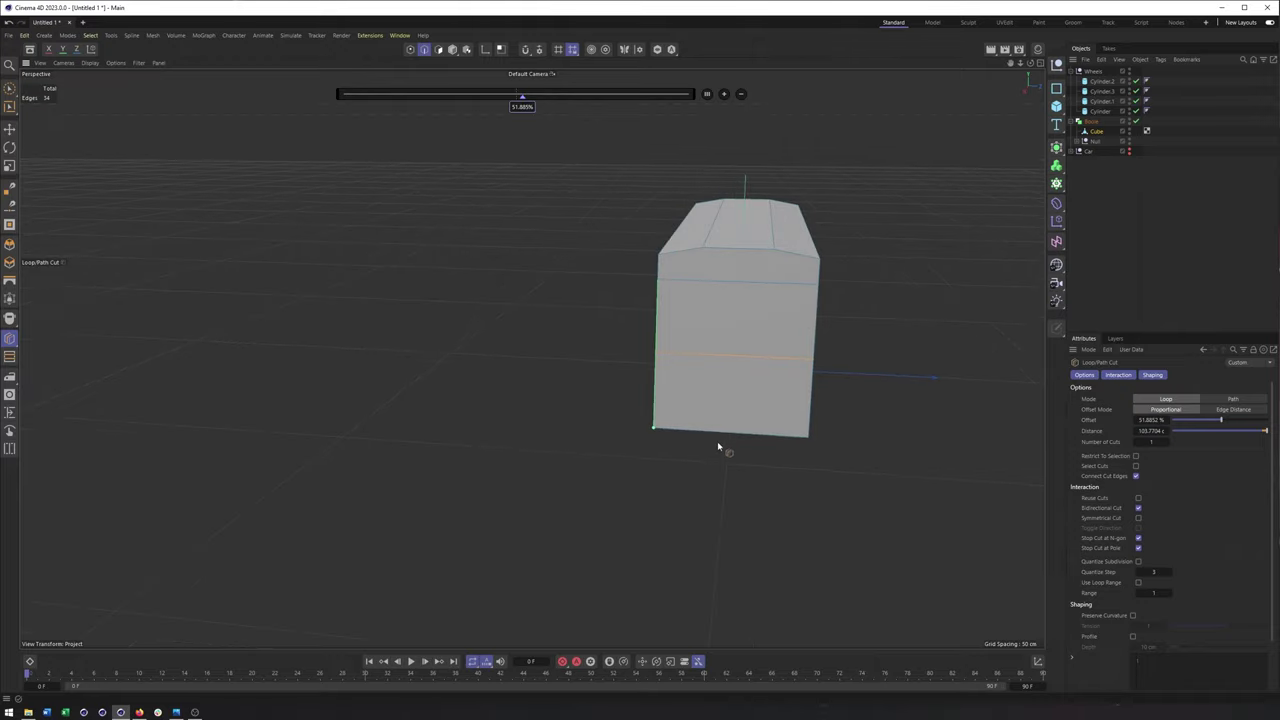
{"action": "left_click", "coordinate": [728, 440]}
{"action": "key", "text": "space"}
Select the vertical cut edges on both end faces and underneath, and scale them together into a narrow central strip
{"action": "left_click", "coordinate": [712, 330]}
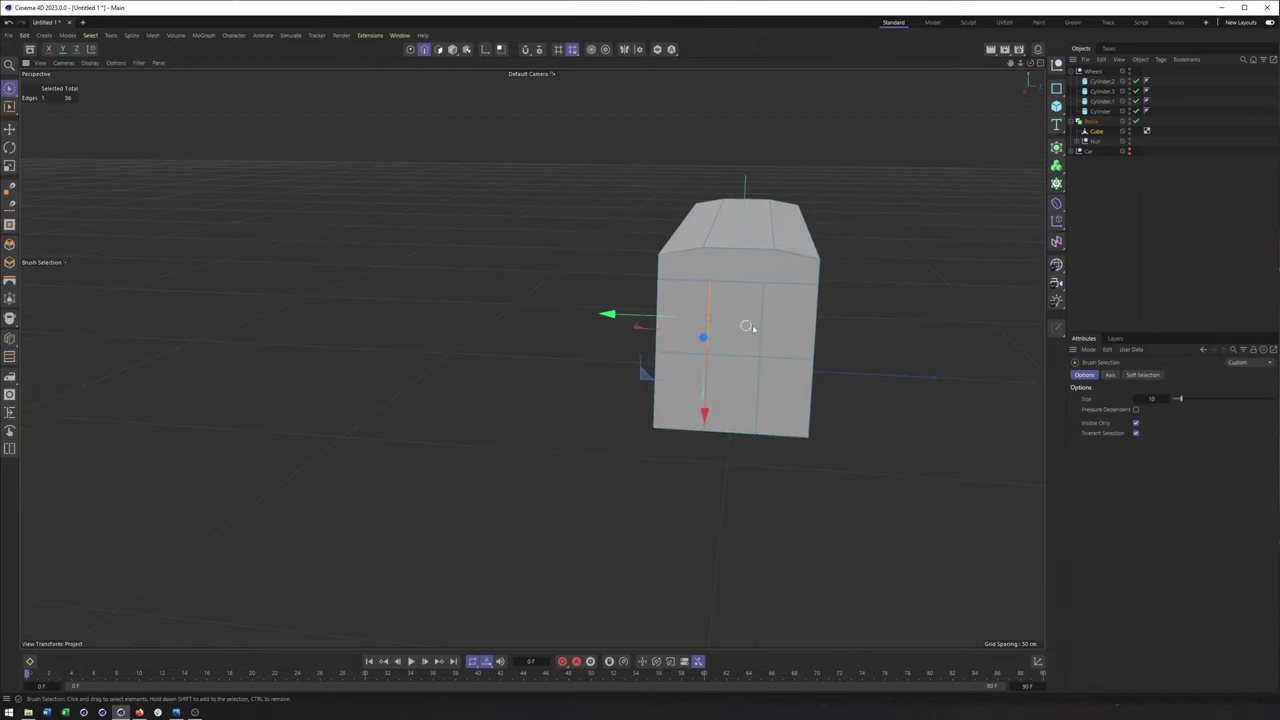
{"action": "left_click", "coordinate": [761, 327], "text": "shift"}
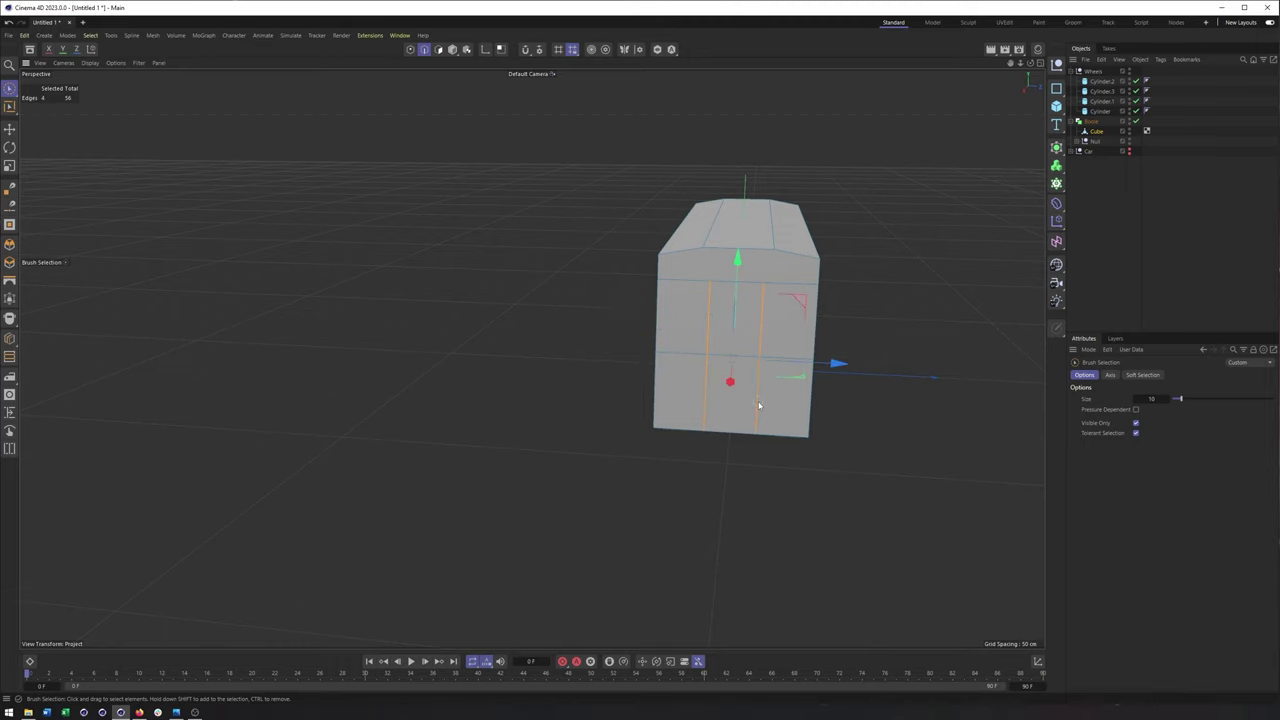
{"action": "left_click_drag", "start_coordinate": [758, 405], "coordinate": [786, 311], "text": "alt"}
{"action": "left_click", "coordinate": [706, 449], "text": "shift"}
{"action": "mouse_move", "coordinate": [706, 449]}
{"action": "left_mouse_down", "text": "alt"}
{"action": "mouse_move", "coordinate": [694, 349]}
{"action": "mouse_move", "coordinate": [877, 420]}
{"action": "mouse_move", "coordinate": [777, 410]}
{"action": "mouse_move", "coordinate": [494, 337]}
{"action": "left_mouse_up", "text": "alt"}
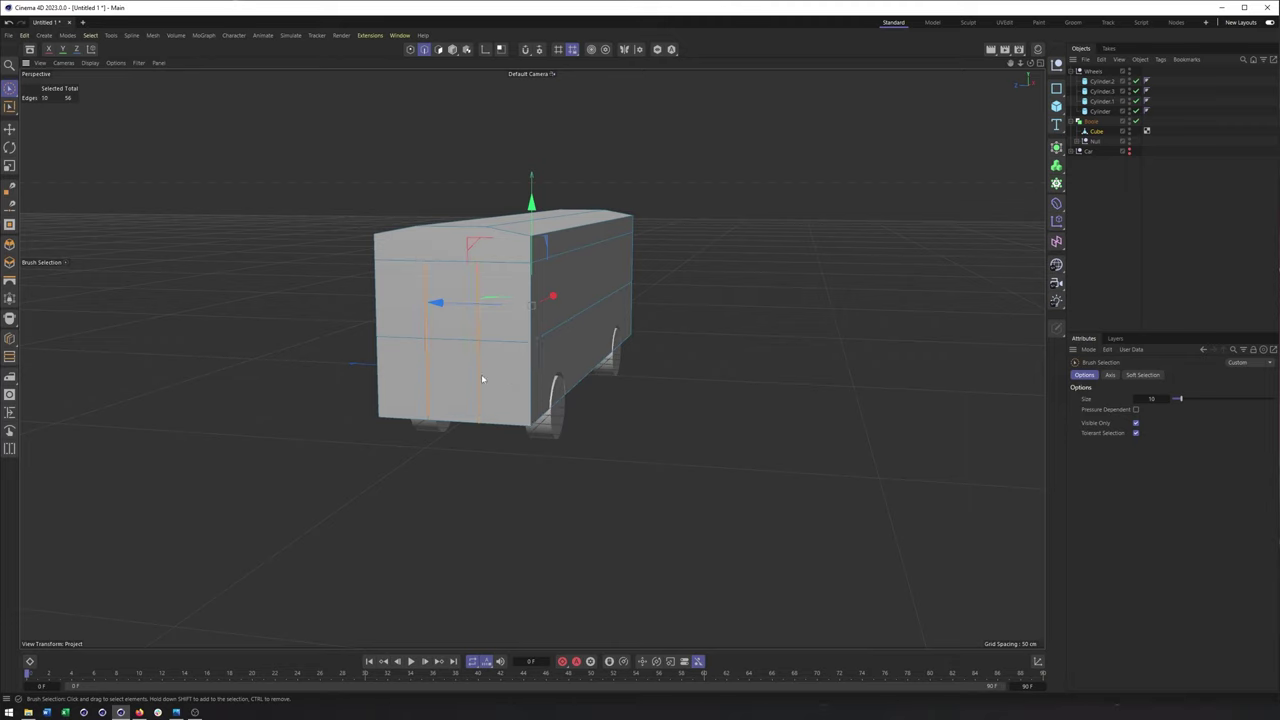
{"action": "key", "text": "t"}
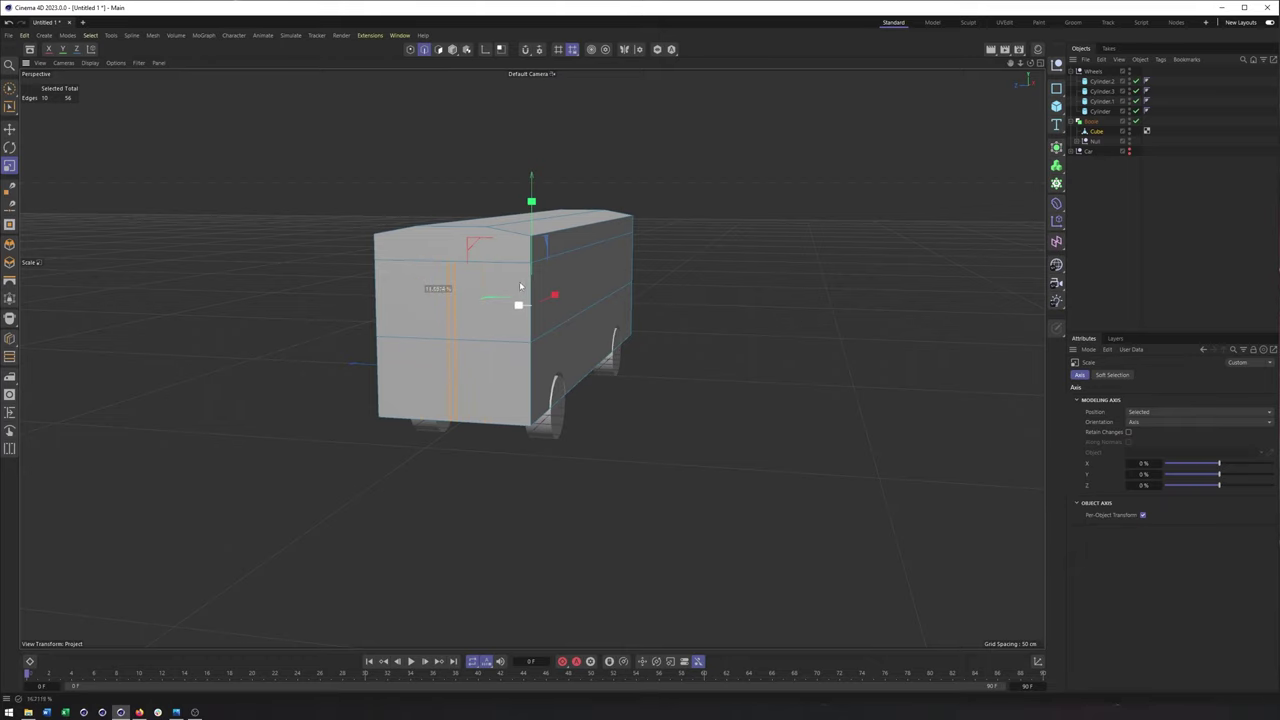
Select the long upper side polygons on both sides of the bus and start a Loop/Path Cut
{"action": "left_click_drag", "start_coordinate": [654, 243], "coordinate": [397, 246], "text": "alt"}
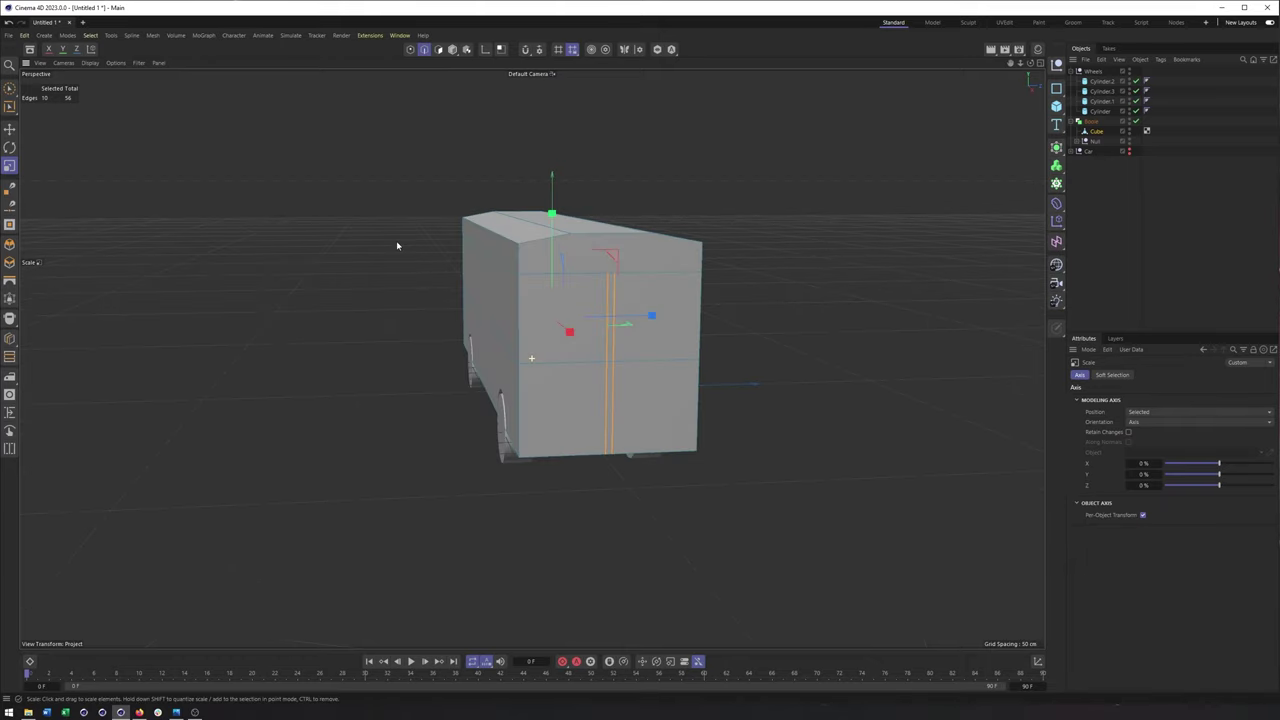
{"action": "left_click_drag", "start_coordinate": [517, 341], "coordinate": [559, 363], "text": "alt"}
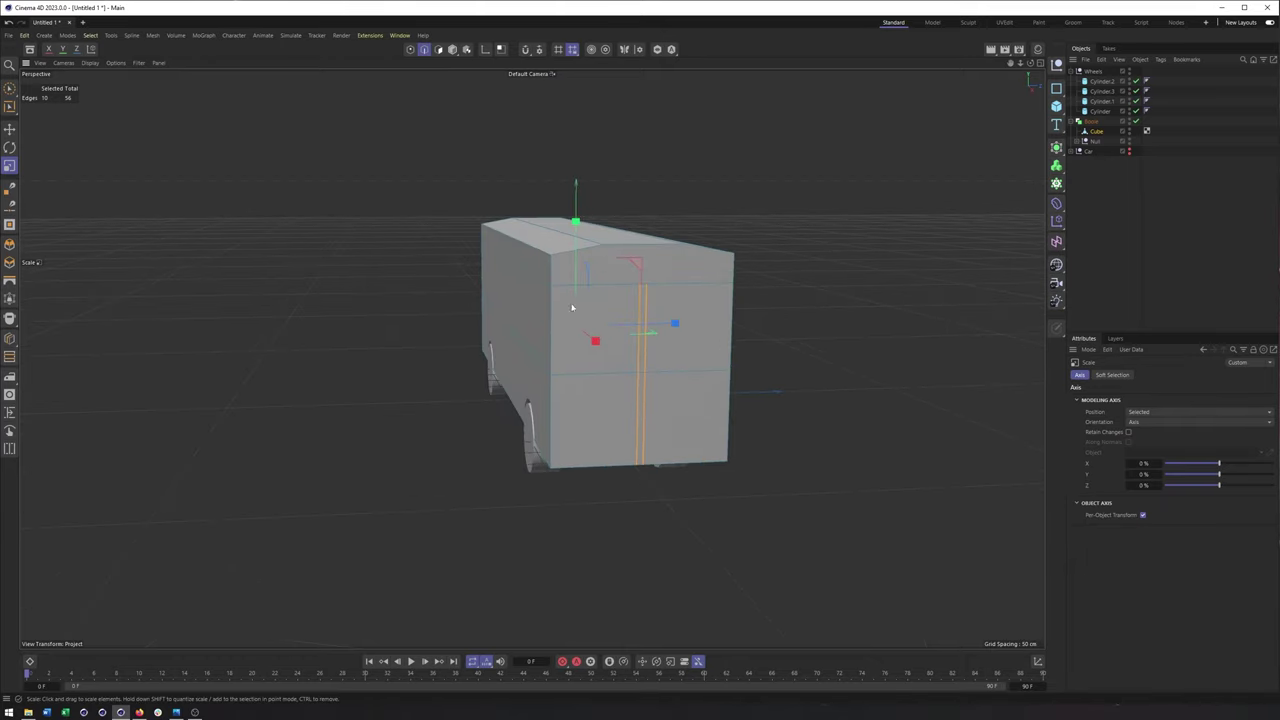
{"action": "left_click", "coordinate": [439, 49]}
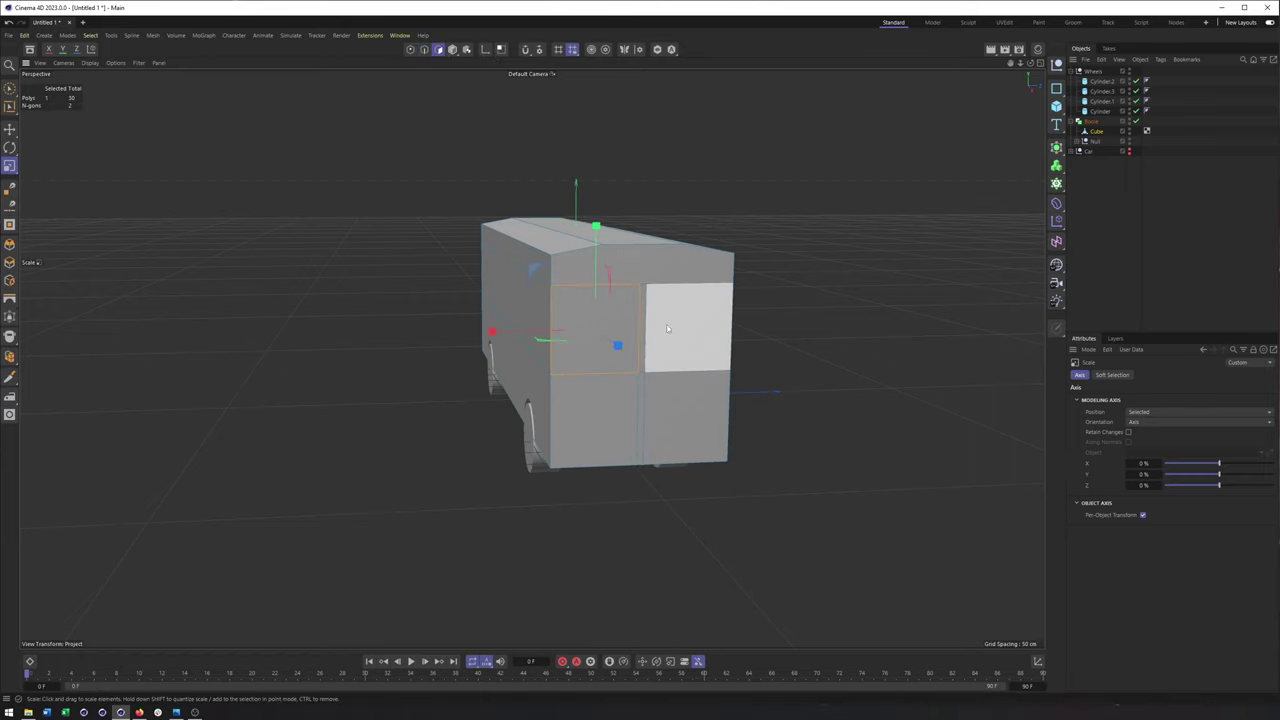
{"action": "left_click", "coordinate": [683, 324]}
{"action": "left_click_drag", "start_coordinate": [620, 317], "coordinate": [760, 350], "text": "alt"}
{"action": "middle_click_drag", "start_coordinate": [531, 357], "coordinate": [588, 362], "text": "alt"}
{"action": "left_click_drag", "start_coordinate": [543, 341], "coordinate": [697, 343], "text": "alt"}
{"action": "left_click_drag", "start_coordinate": [551, 320], "coordinate": [374, 332], "text": "alt"}
{"action": "left_click", "coordinate": [306, 351], "text": "shift"}
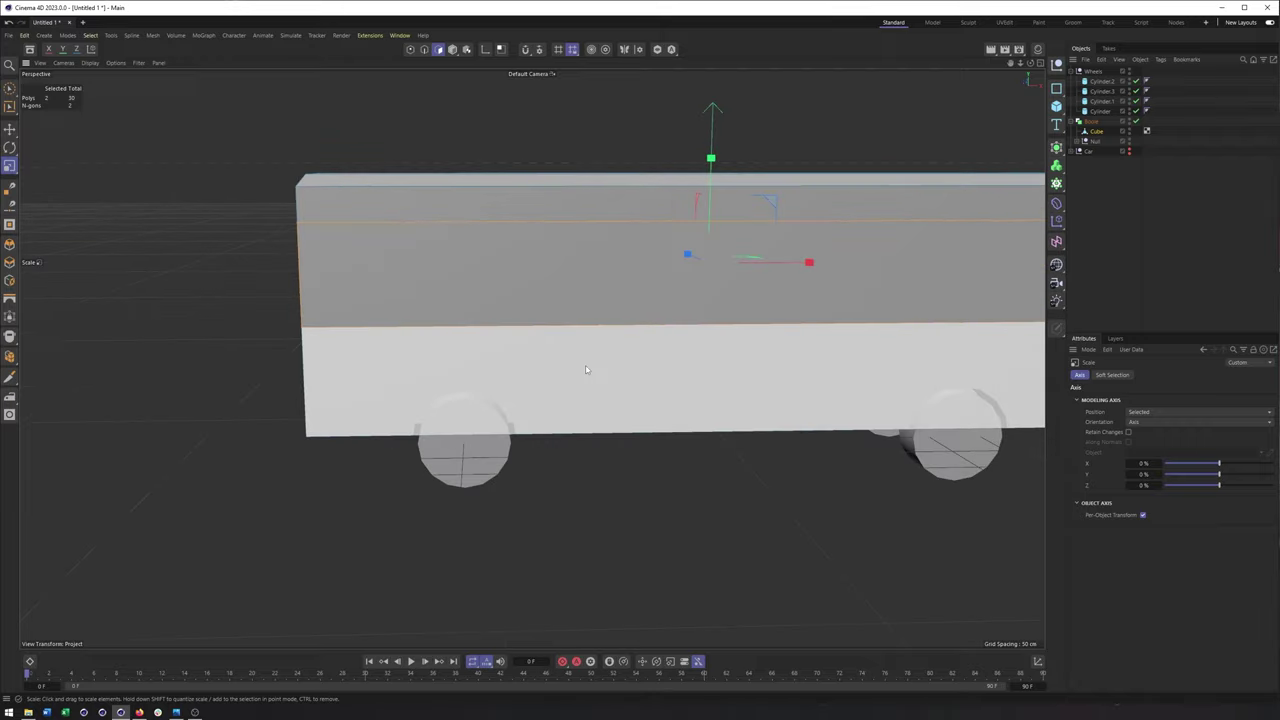
{"action": "right_click", "coordinate": [587, 368]}
{"action": "left_click", "coordinate": [635, 515]}
{"action": "scroll", "coordinate": [740, 450], "scroll_direction": "down", "scroll_amount": 2}
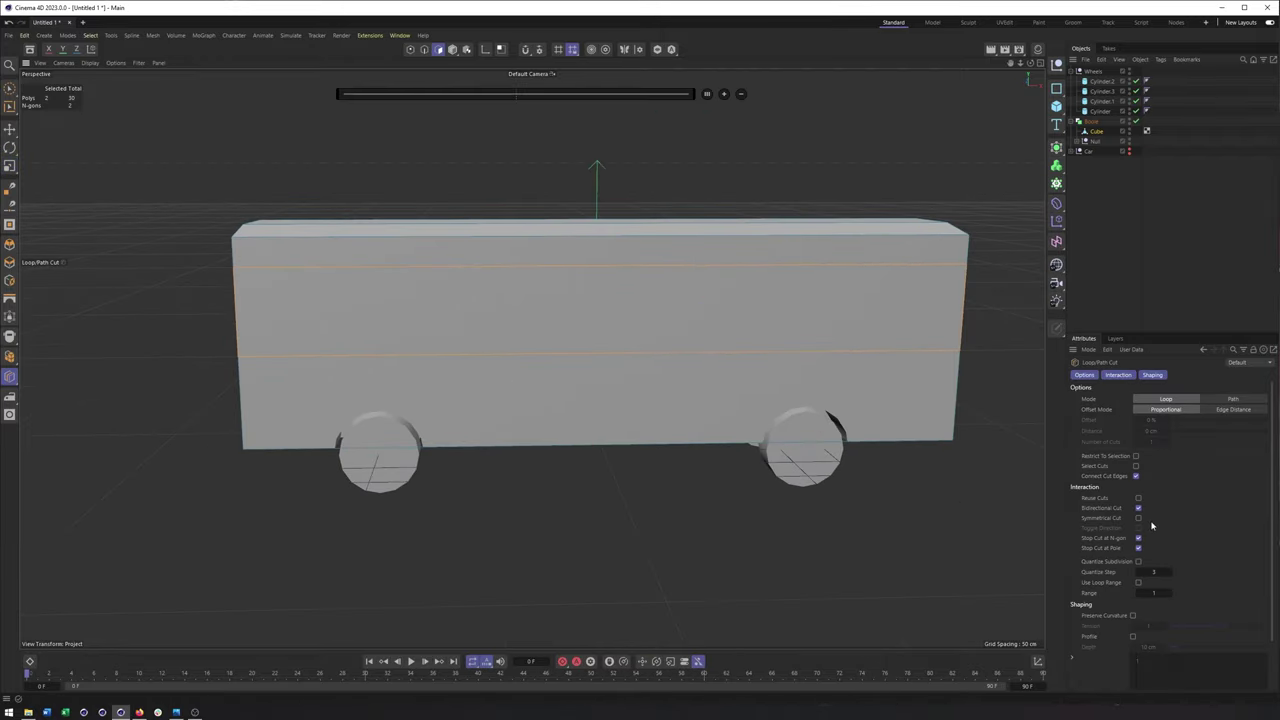
Try to split the selected side strips with five evenly spaced loop cuts
{"action": "left_click", "coordinate": [387, 267]}
{"action": "key", "text": "ctrl+z"}
{"action": "middle_click_drag", "start_coordinate": [575, 347], "coordinate": [534, 361], "text": "alt"}
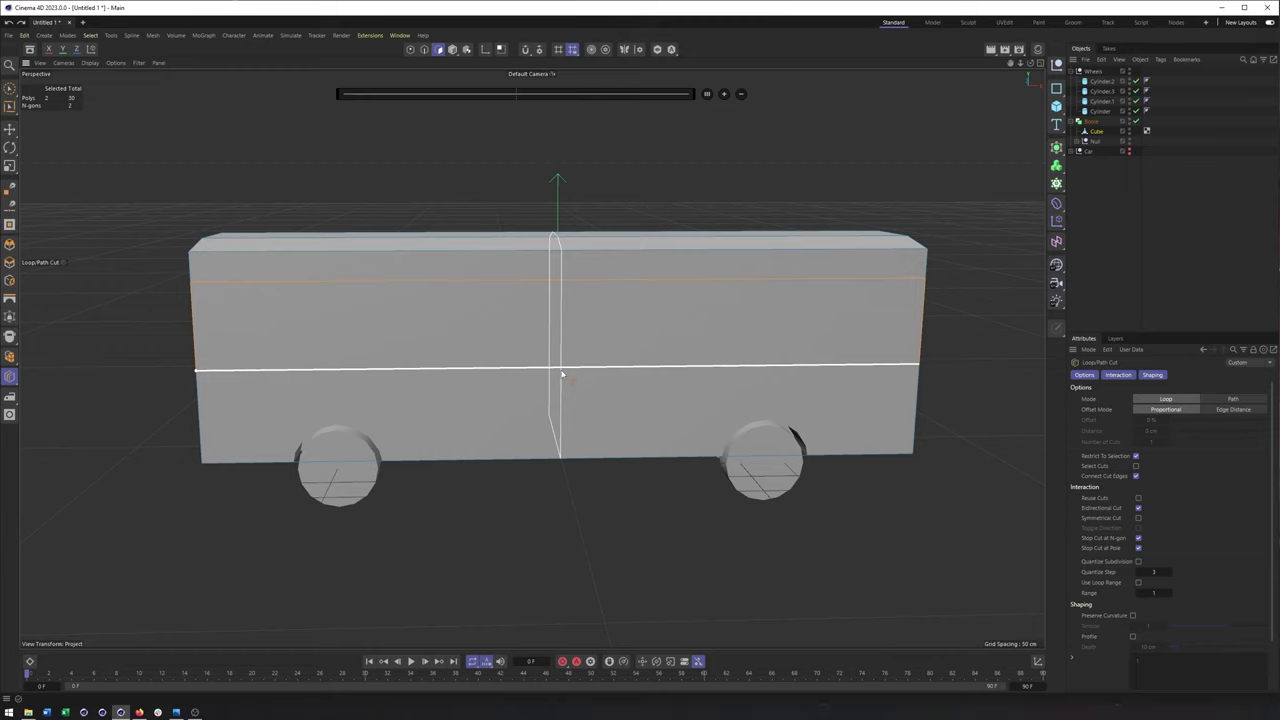
{"action": "left_click", "coordinate": [562, 374]}
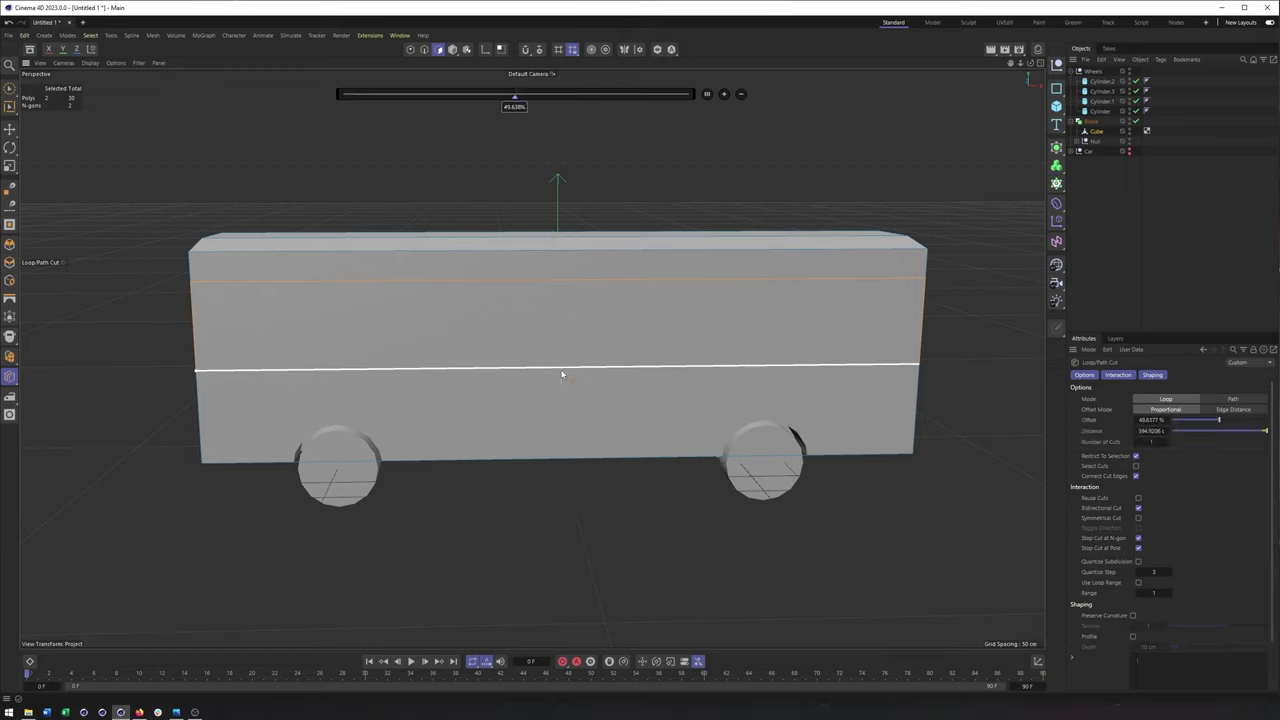
{"action": "right_click", "coordinate": [726, 98]}
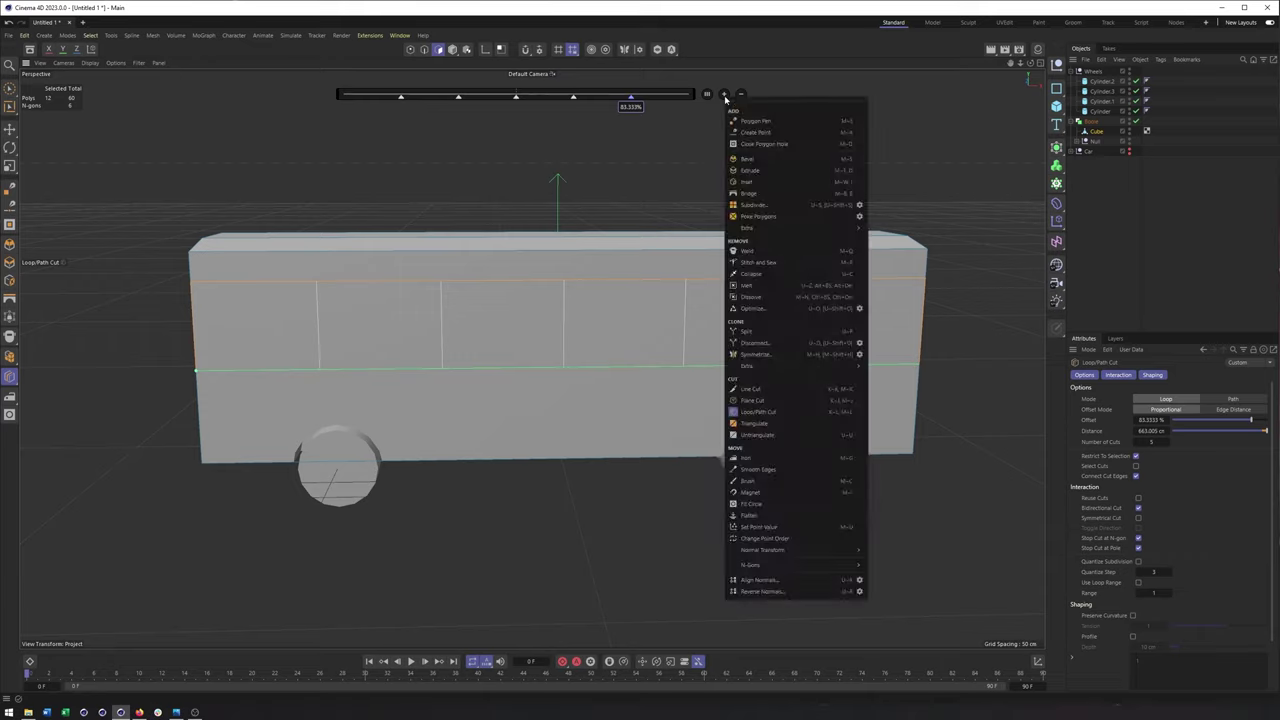
{"action": "key", "text": "Escape"}
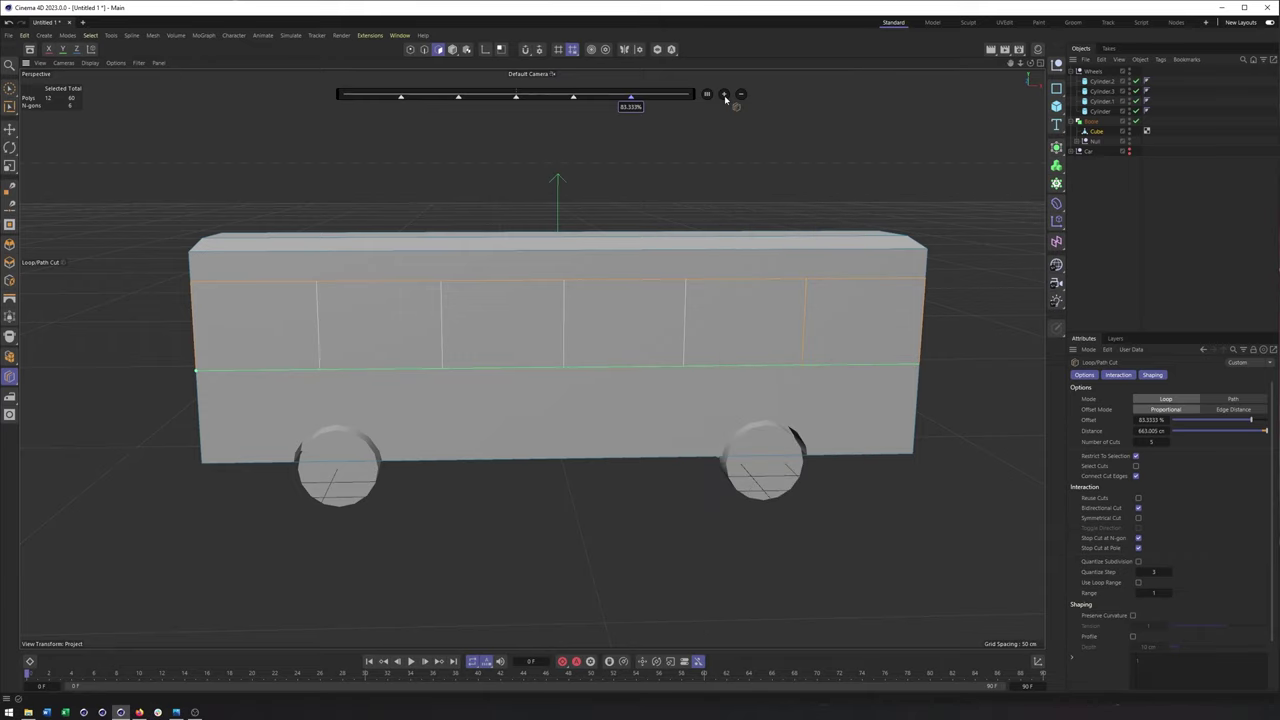
{"action": "key", "text": "ctrl+z"}
Divide the selected side strips into six window panels each, using five evenly spaced loop cuts restricted to the selection
{"action": "left_click", "coordinate": [725, 95]}
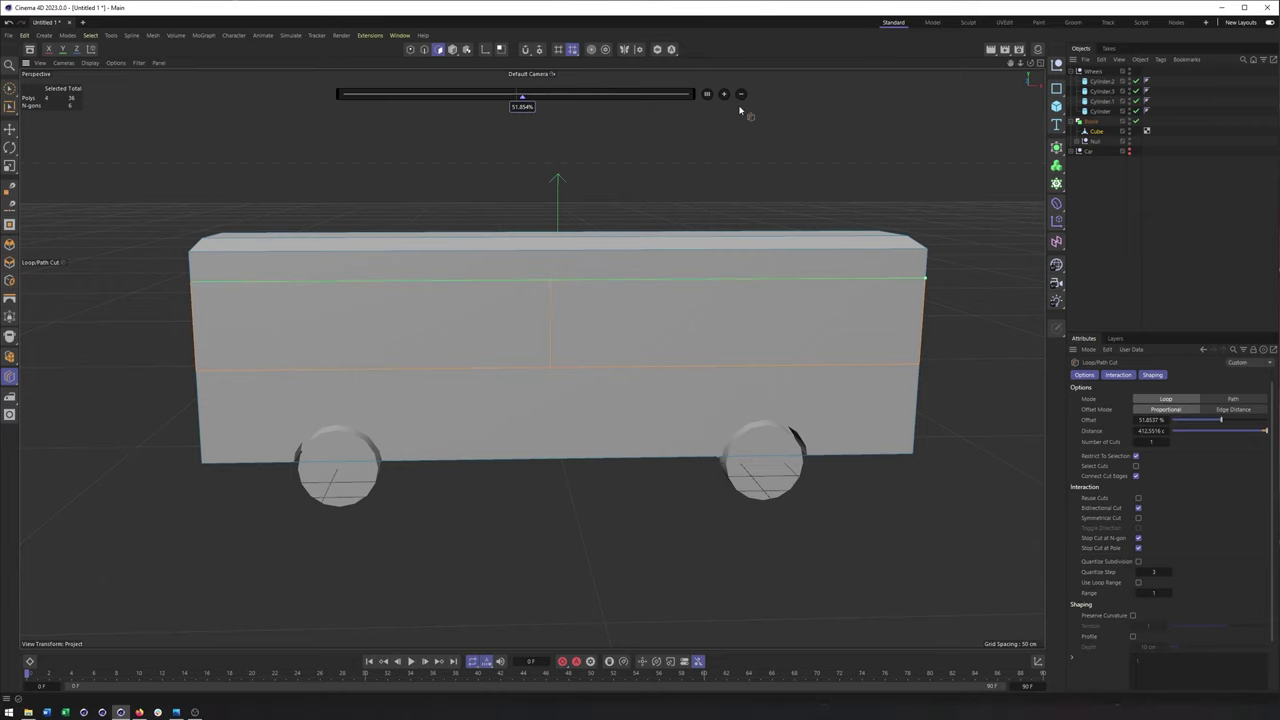
{"action": "key", "text": "space"}
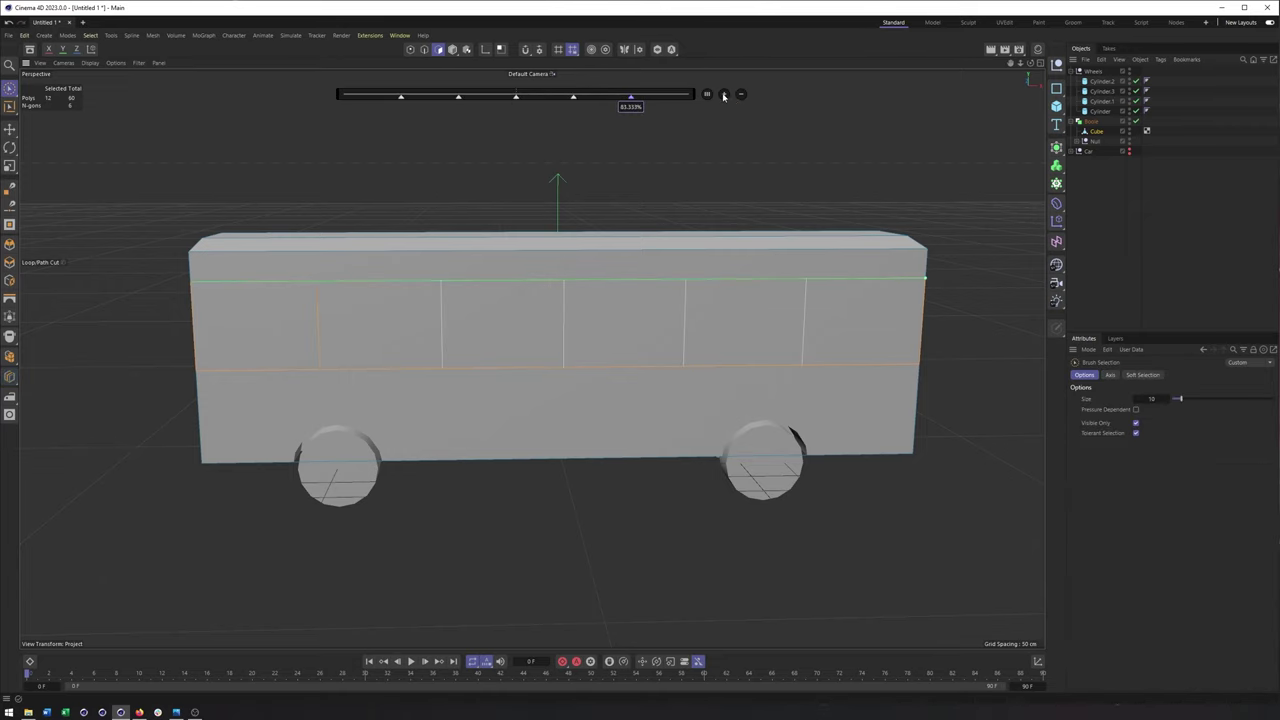
Select the five rear window polygons on the door side of the bus, leaving out the panel nearest the front
{"action": "middle_click_drag", "start_coordinate": [660, 358], "coordinate": [531, 357], "text": "alt"}
{"action": "mouse_move", "coordinate": [698, 370]}
{"action": "left_mouse_down", "text": "alt"}
{"action": "mouse_move", "coordinate": [608, 377]}
{"action": "mouse_move", "coordinate": [720, 379]}
{"action": "mouse_move", "coordinate": [691, 374]}
{"action": "mouse_move", "coordinate": [697, 386]}
{"action": "mouse_move", "coordinate": [760, 360]}
{"action": "mouse_move", "coordinate": [707, 358]}
{"action": "mouse_move", "coordinate": [714, 391]}
{"action": "mouse_move", "coordinate": [723, 380]}
{"action": "left_mouse_up", "text": "alt"}
{"action": "left_click", "coordinate": [729, 344]}
{"action": "mouse_move", "coordinate": [594, 340]}
{"action": "left_mouse_down"}
{"action": "mouse_move", "coordinate": [359, 319]}
{"action": "mouse_move", "coordinate": [149, 329]}
{"action": "left_mouse_up"}
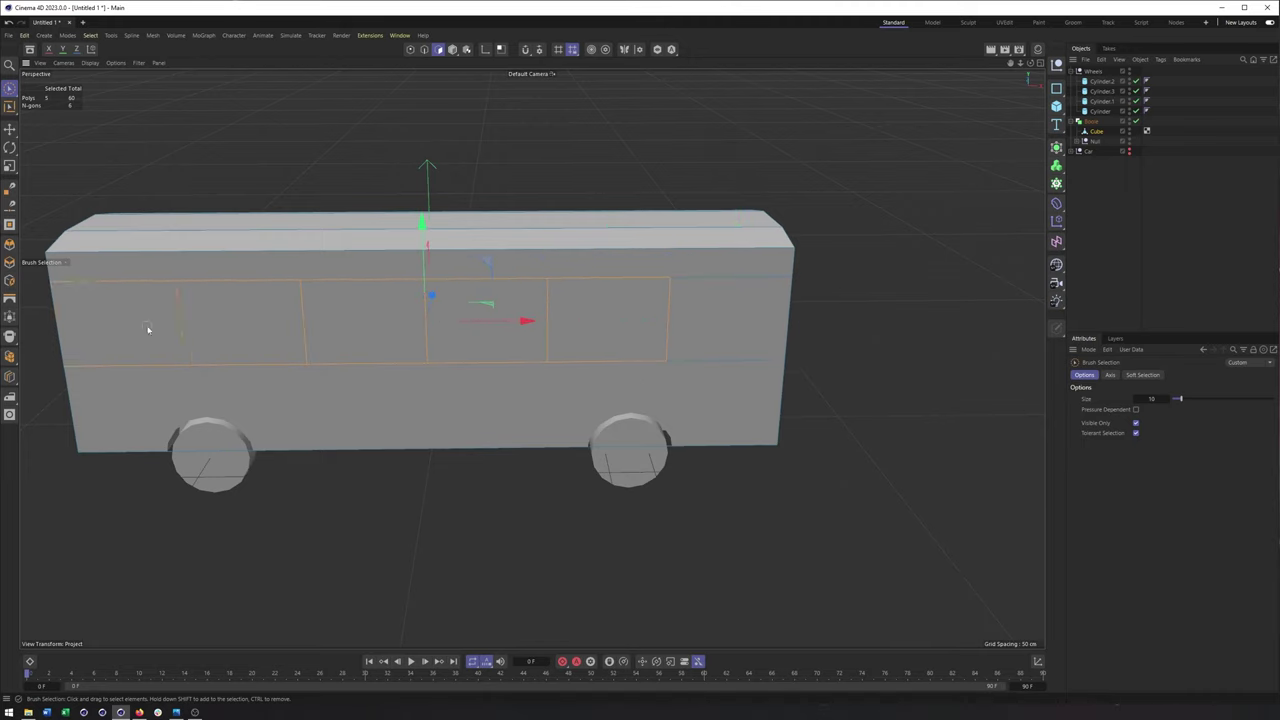
Add all six window polygons on the opposite side of the bus to the selection
{"action": "mouse_move", "coordinate": [630, 325]}
{"action": "left_mouse_down", "text": "alt"}
{"action": "mouse_move", "coordinate": [747, 337]}
{"action": "mouse_move", "coordinate": [350, 372]}
{"action": "left_mouse_up", "text": "alt"}
{"action": "left_click_drag", "start_coordinate": [613, 374], "coordinate": [745, 370], "text": "shift"}
{"action": "middle_click_drag", "start_coordinate": [813, 387], "coordinate": [474, 386], "text": "alt"}
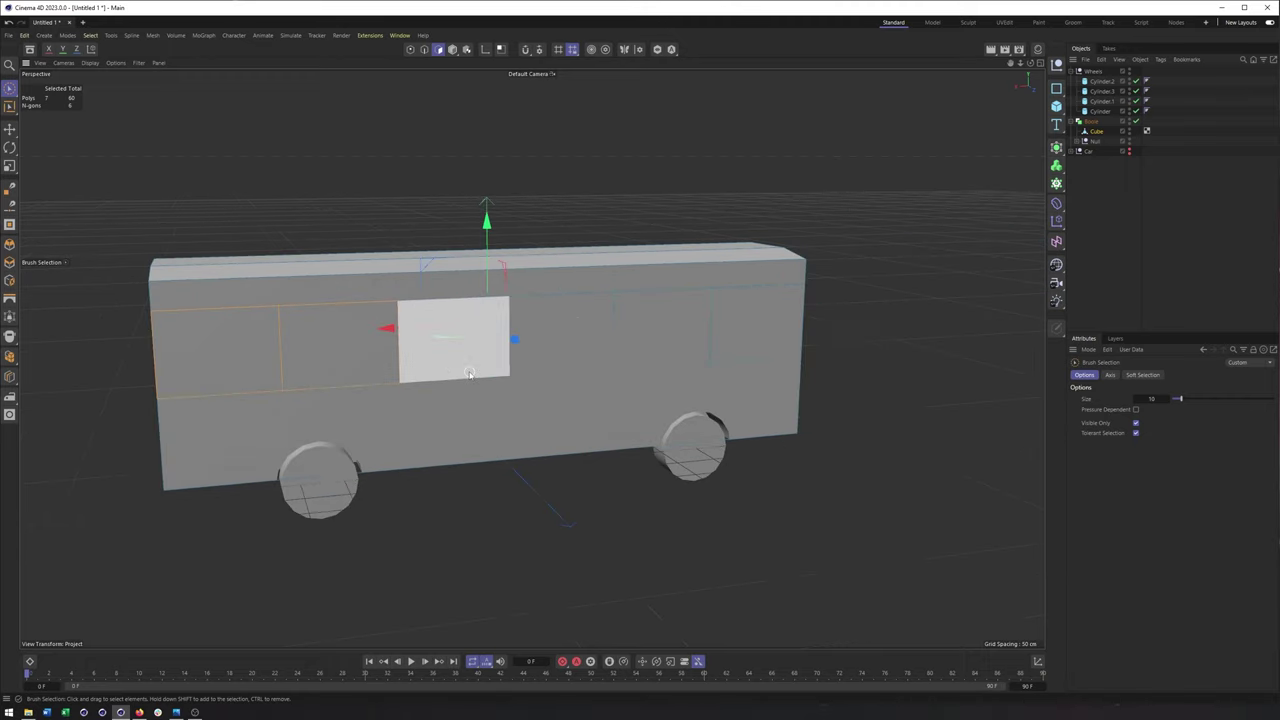
{"action": "left_click", "coordinate": [470, 368], "text": "shift"}
{"action": "left_click", "coordinate": [560, 355], "text": "shift"}
{"action": "left_click", "coordinate": [652, 342], "text": "shift"}
{"action": "left_click", "coordinate": [739, 335], "text": "shift"}
Add the upper window polygons on both end faces of the bus to the selection
{"action": "left_click_drag", "start_coordinate": [739, 335], "coordinate": [525, 350], "text": "alt"}
{"action": "left_click", "coordinate": [799, 354], "text": "shift"}
{"action": "left_click", "coordinate": [862, 347], "text": "shift"}
{"action": "left_click_drag", "start_coordinate": [850, 347], "coordinate": [600, 356], "text": "alt"}
{"action": "middle_click_drag", "start_coordinate": [600, 356], "coordinate": [440, 360], "text": "alt"}
{"action": "left_click_drag", "start_coordinate": [631, 368], "coordinate": [458, 368], "text": "alt"}
{"action": "left_click", "coordinate": [705, 324], "text": "shift"}
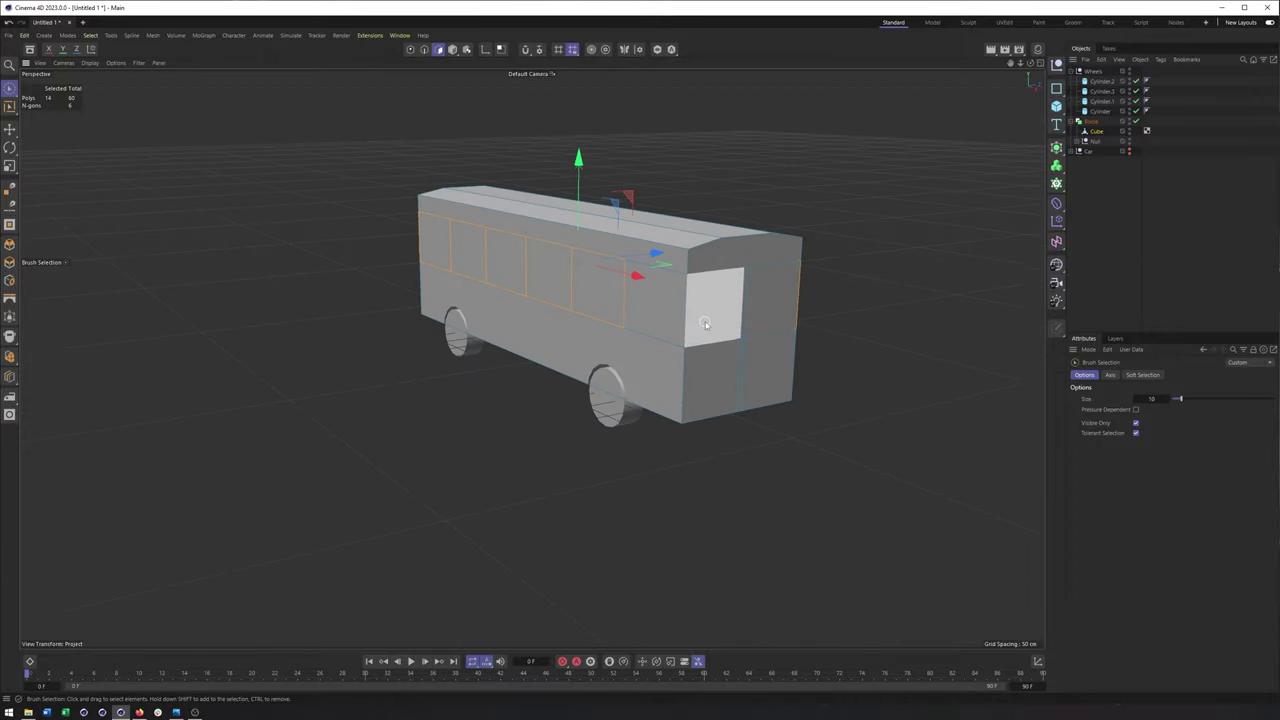
Inset each selected window polygon individually by about 4.3 cm with Preserve Groups turned off
{"action": "right_click", "coordinate": [948, 355]}
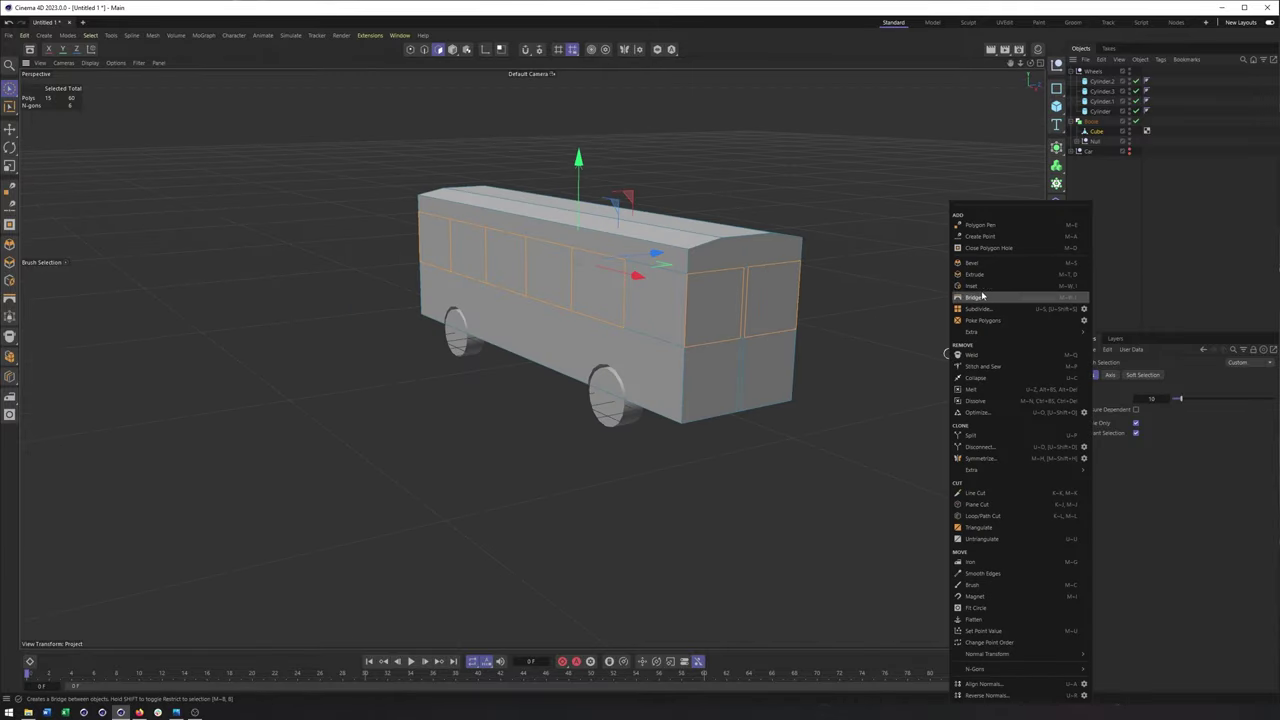
{"action": "left_click", "coordinate": [998, 292]}
{"action": "middle_click_drag", "start_coordinate": [600, 387], "coordinate": [708, 436], "text": "alt"}
{"action": "right_click_drag", "start_coordinate": [708, 436], "coordinate": [731, 384], "text": "alt"}
{"action": "mouse_move", "coordinate": [834, 163]}
{"action": "left_mouse_down"}
{"action": "mouse_move", "coordinate": [882, 163]}
{"action": "mouse_move", "coordinate": [850, 163]}
{"action": "left_mouse_up"}
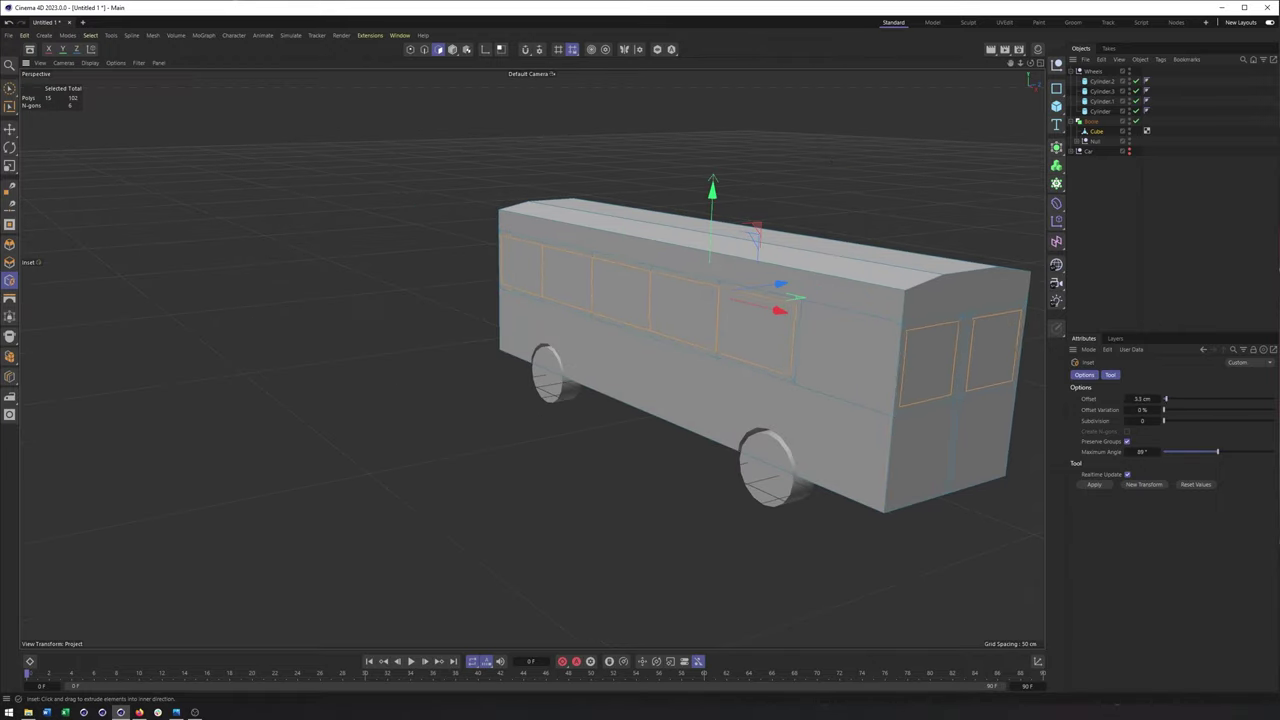
{"action": "key", "text": "ctrl+z"}
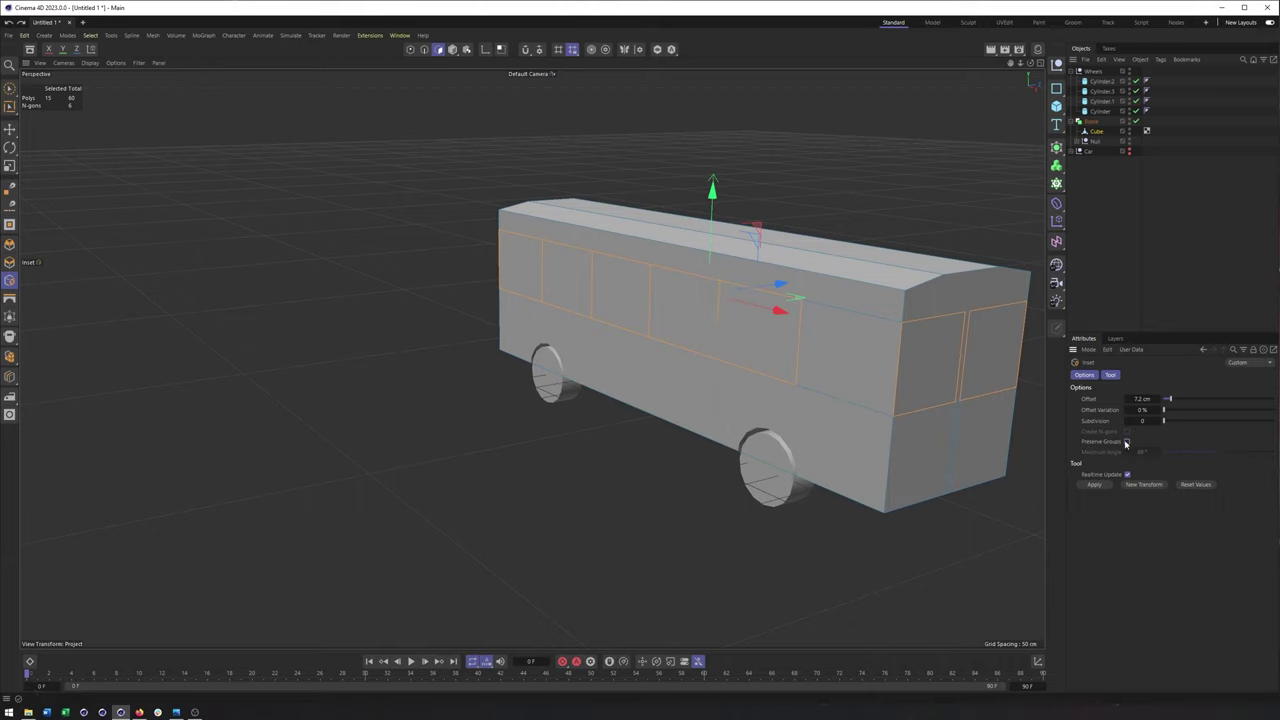
{"action": "left_click_drag", "start_coordinate": [525, 422], "coordinate": [539, 422]}
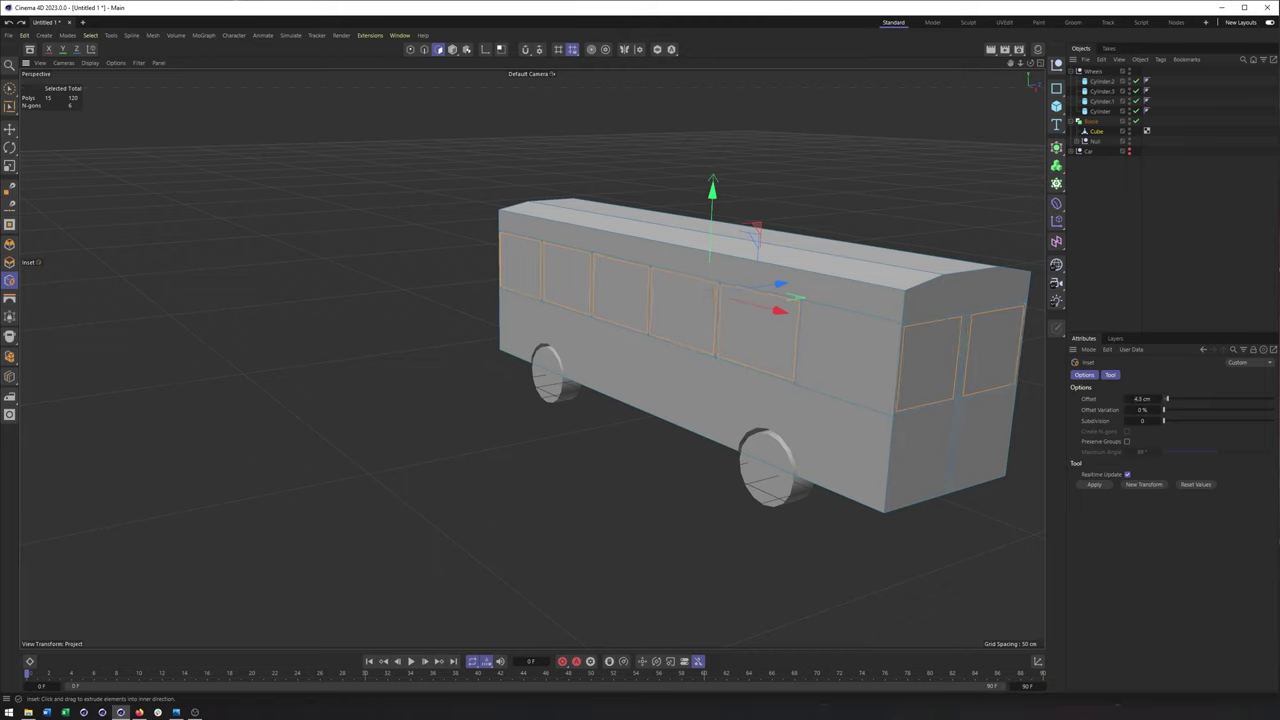
Extrude the inset window polygons inward with an offset of about -3.8 cm
{"action": "right_click", "coordinate": [534, 424]}
{"action": "left_click", "coordinate": [568, 277]}
{"action": "left_click_drag", "start_coordinate": [544, 391], "coordinate": [533, 391]}
{"action": "left_click_drag", "start_coordinate": [700, 415], "coordinate": [589, 449], "text": "alt"}
{"action": "left_click_drag", "start_coordinate": [736, 428], "coordinate": [769, 434], "text": "alt"}
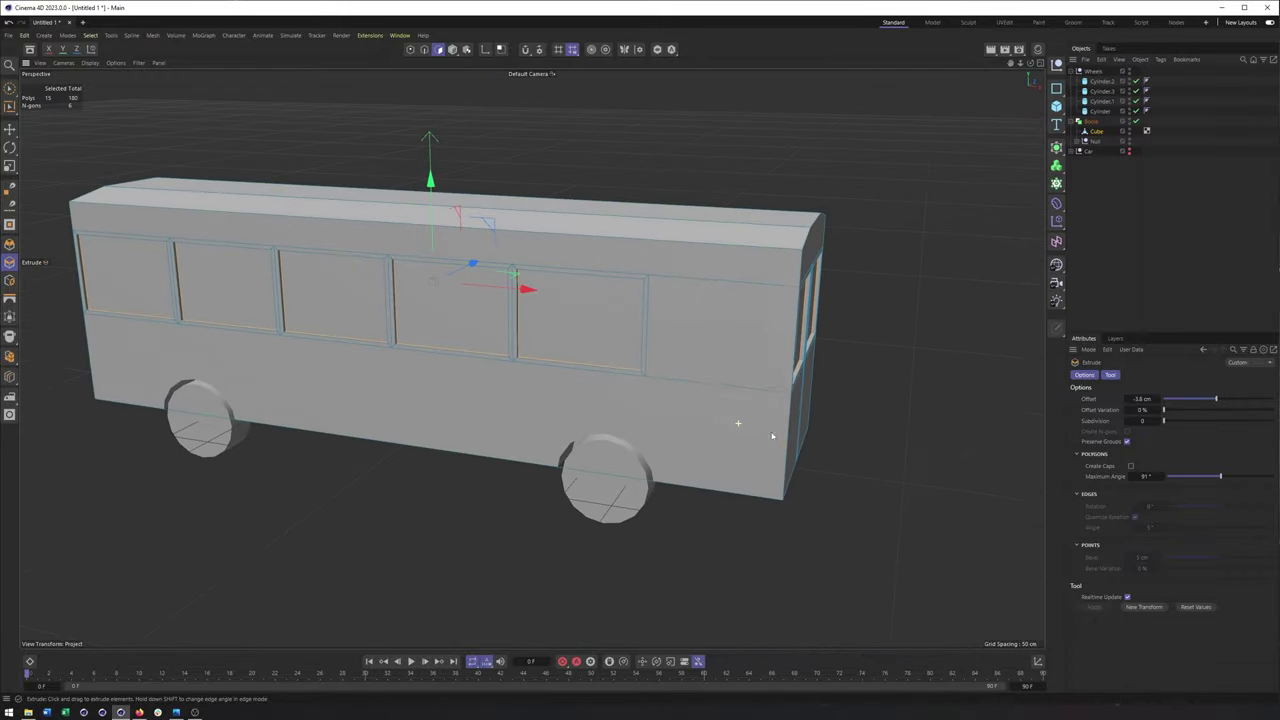
{"action": "key", "text": "space"}
{"action": "mouse_move", "coordinate": [727, 294]}
{"action": "left_mouse_down", "text": "alt"}
{"action": "mouse_move", "coordinate": [771, 297]}
{"action": "mouse_move", "coordinate": [755, 294]}
{"action": "mouse_move", "coordinate": [719, 422]}
{"action": "left_mouse_up", "text": "alt"}
{"action": "left_click", "coordinate": [730, 272]}
{"action": "left_click_drag", "start_coordinate": [757, 374], "coordinate": [704, 383], "text": "alt"}
{"action": "right_click", "coordinate": [704, 383]}
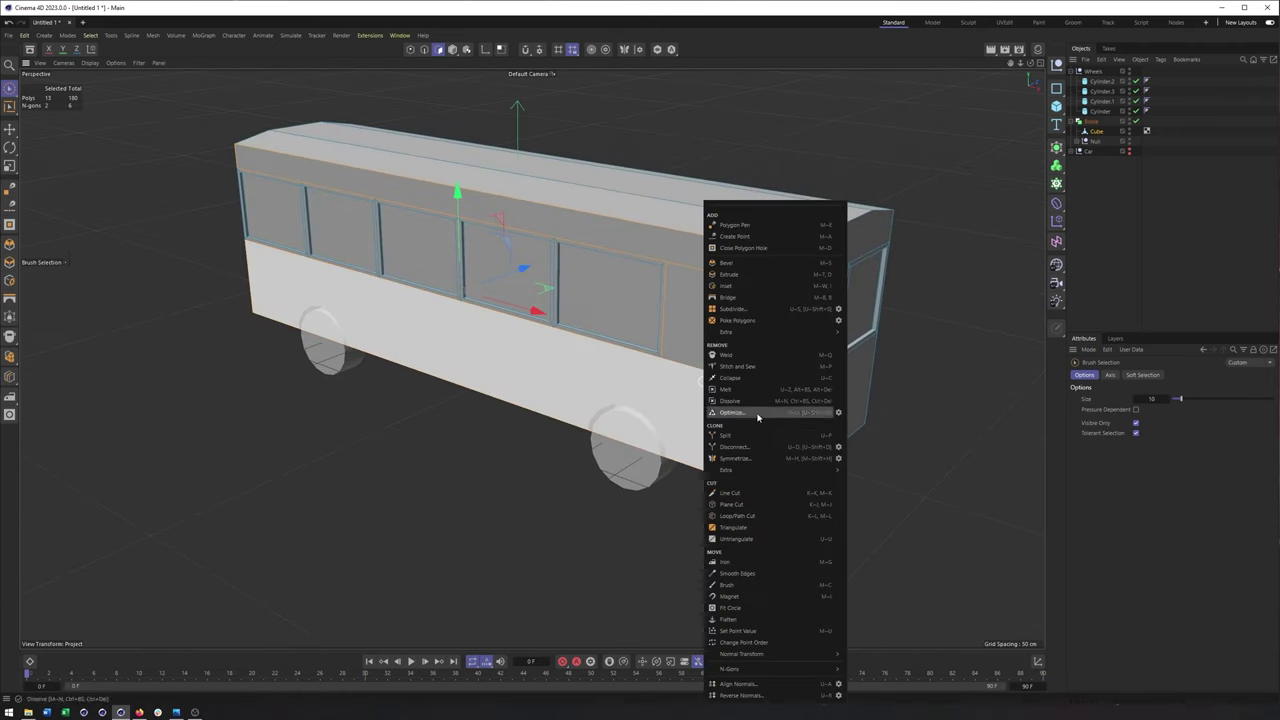
{"action": "left_click", "coordinate": [738, 516]}
{"action": "left_click_drag", "start_coordinate": [720, 440], "coordinate": [774, 421], "text": "alt"}
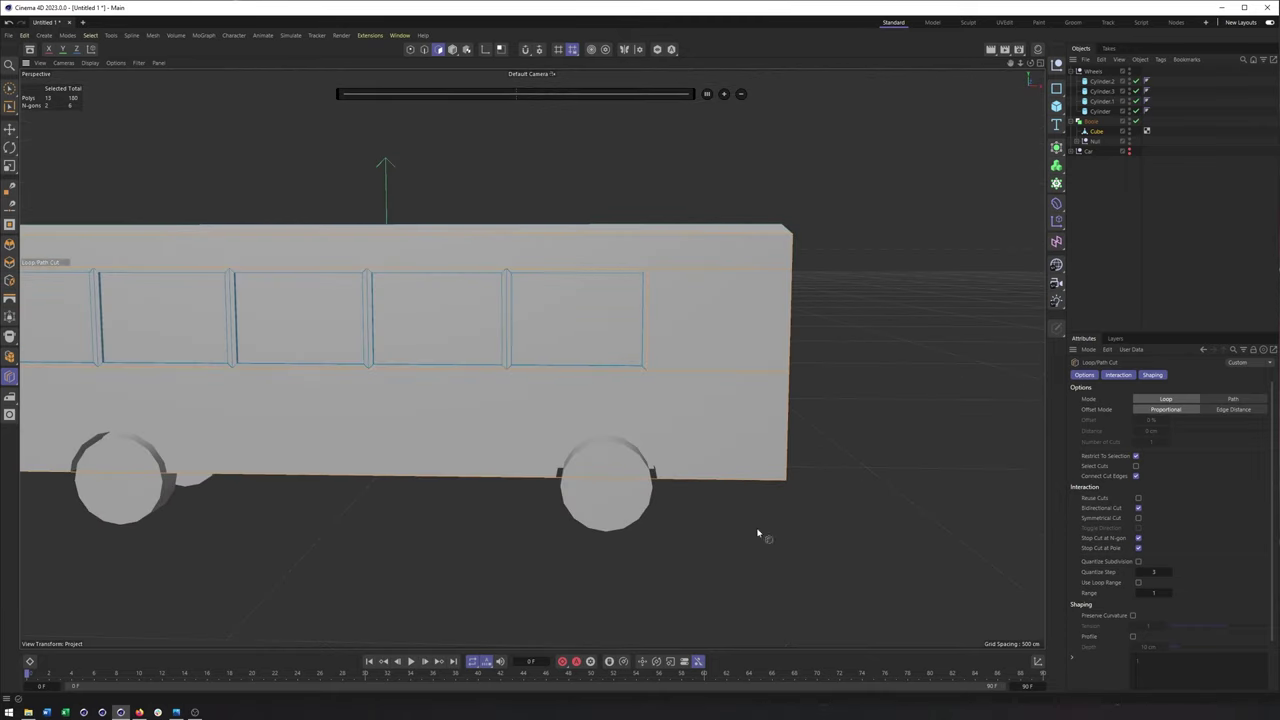
{"action": "left_click_drag", "start_coordinate": [723, 301], "coordinate": [689, 353], "text": "alt"}
Make two vertical plane cuts through the front part of the body to outline a door, using Local plane mode and the YZ plane
{"action": "right_click", "coordinate": [689, 353]}
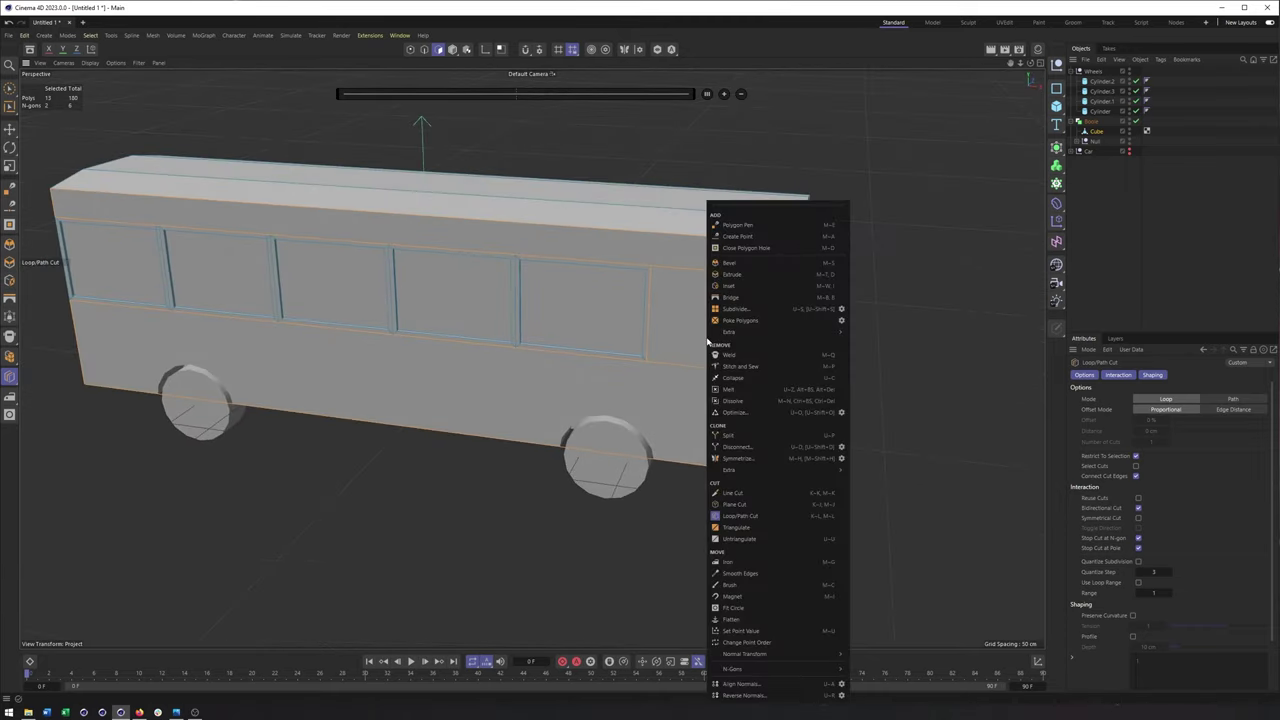
{"action": "left_click", "coordinate": [760, 504]}
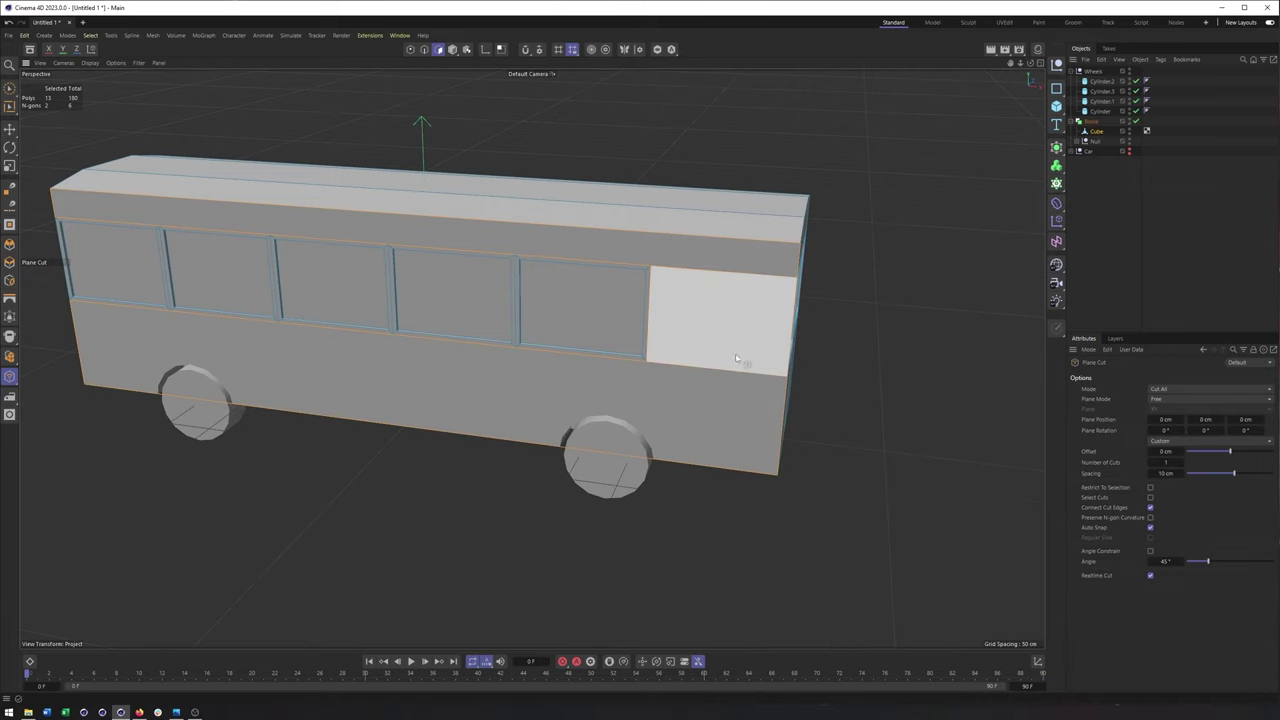
{"action": "left_click", "coordinate": [1165, 400]}
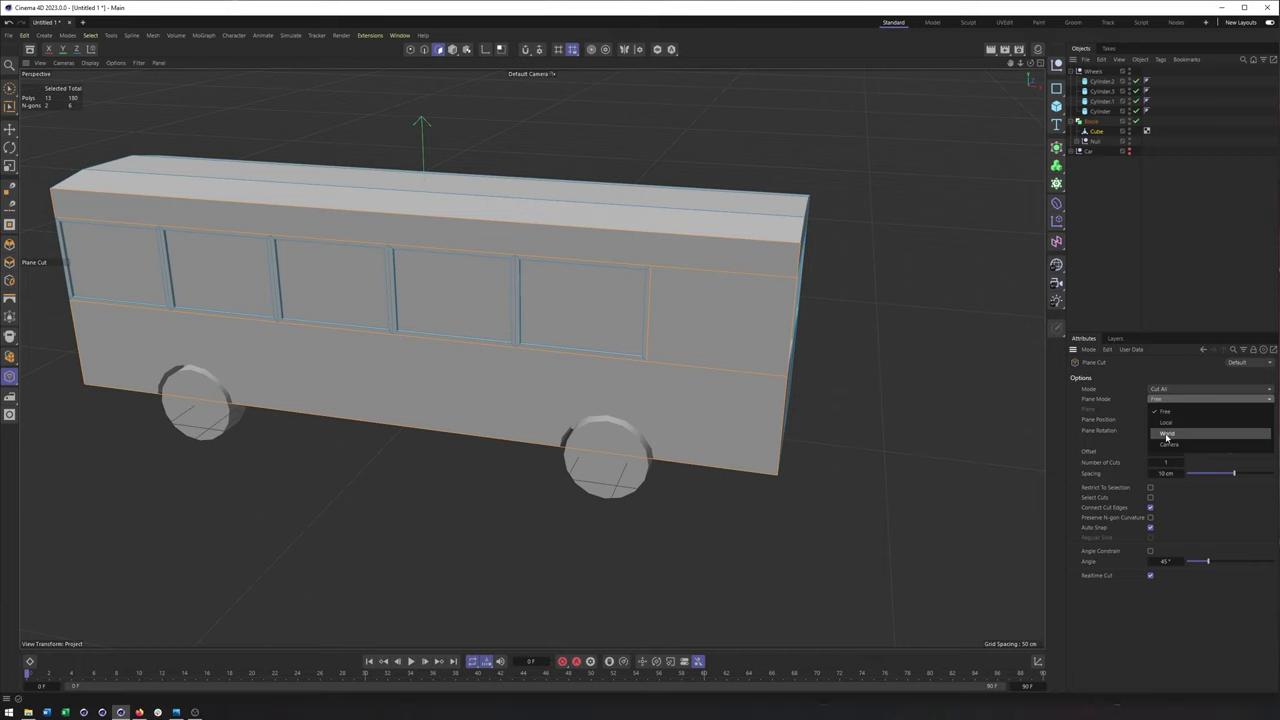
{"action": "left_click", "coordinate": [1166, 423]}
{"action": "left_click_drag", "start_coordinate": [735, 243], "coordinate": [622, 251], "text": "alt"}
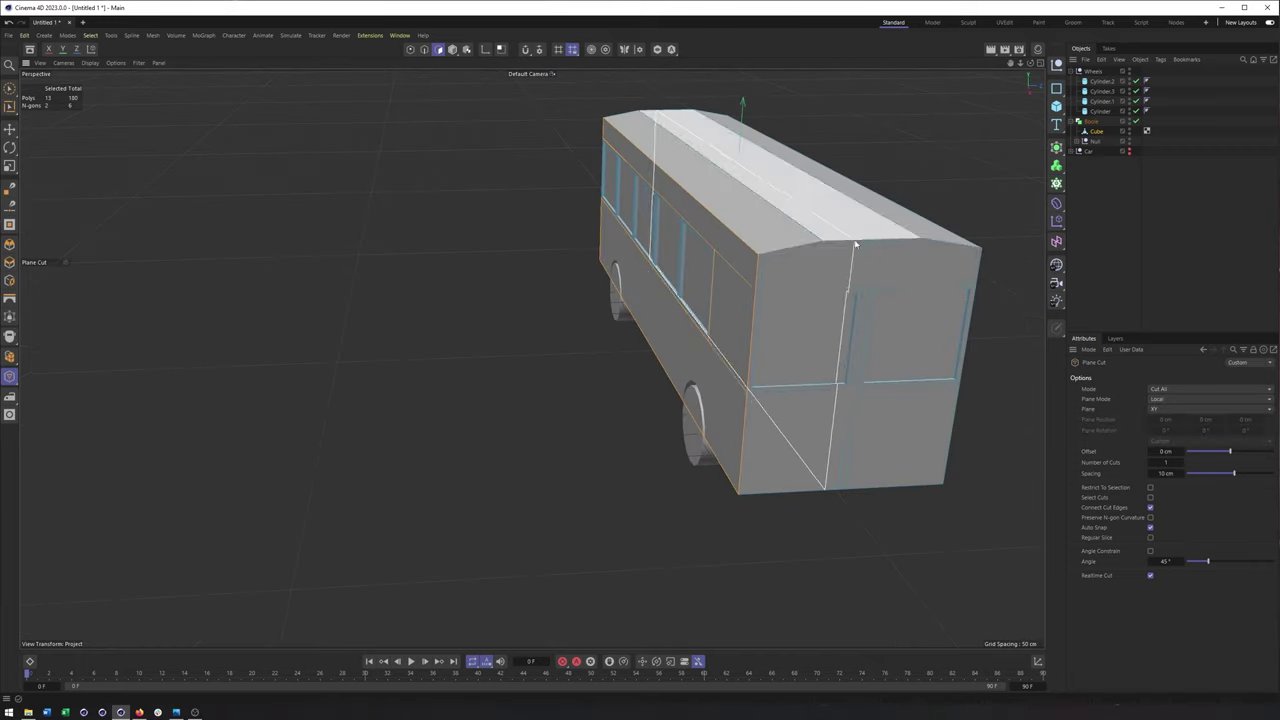
{"action": "left_click", "coordinate": [1162, 409]}
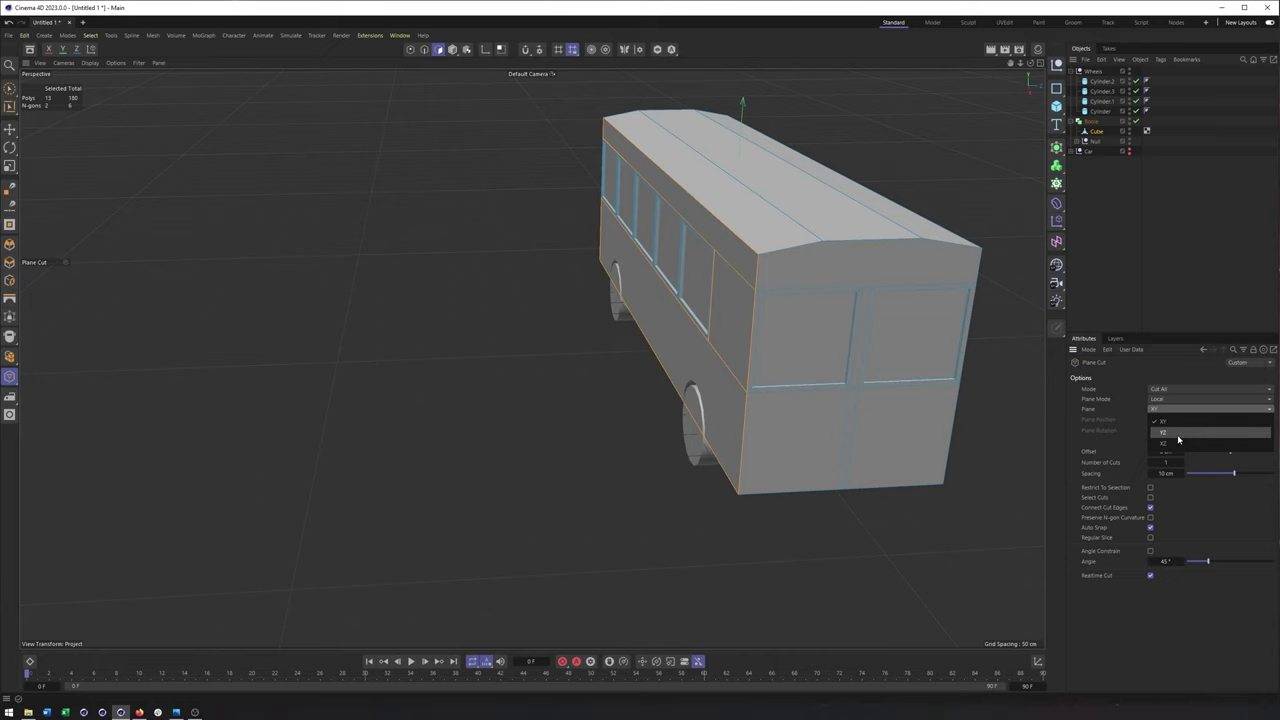
{"action": "left_click", "coordinate": [1177, 436]}
{"action": "left_click_drag", "start_coordinate": [724, 327], "coordinate": [838, 329], "text": "alt"}
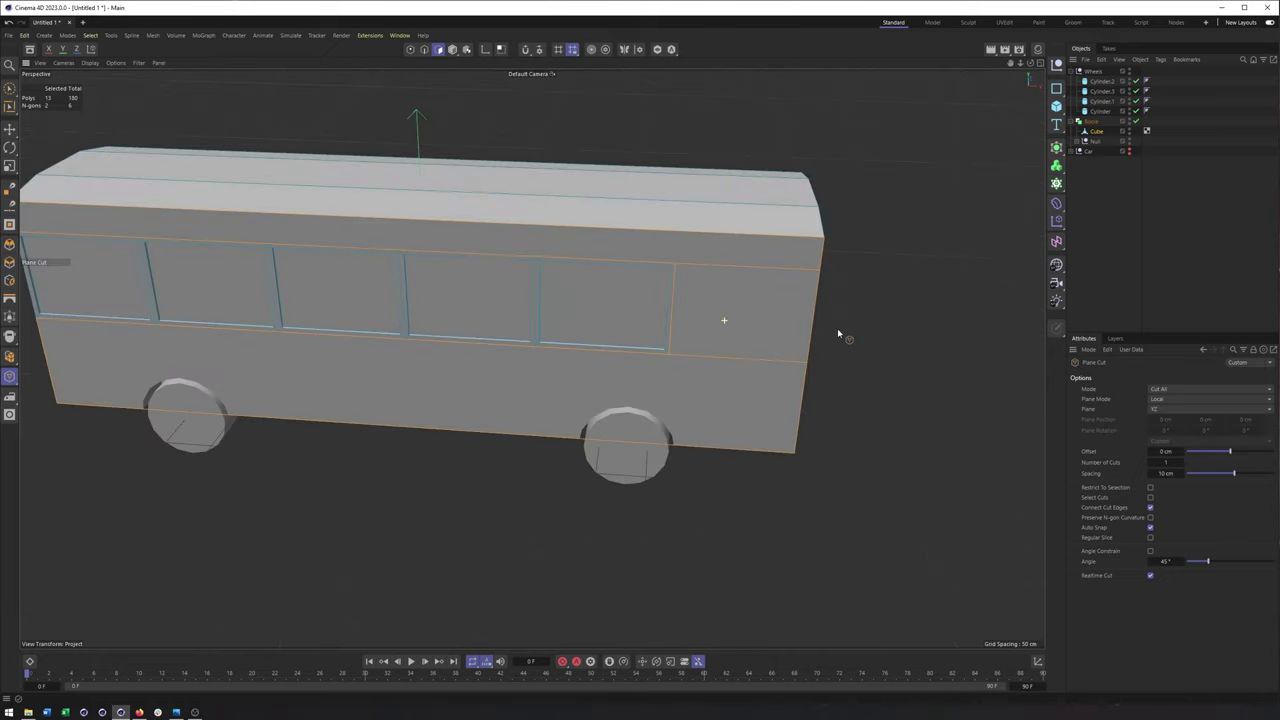
{"action": "left_click", "coordinate": [702, 233]}
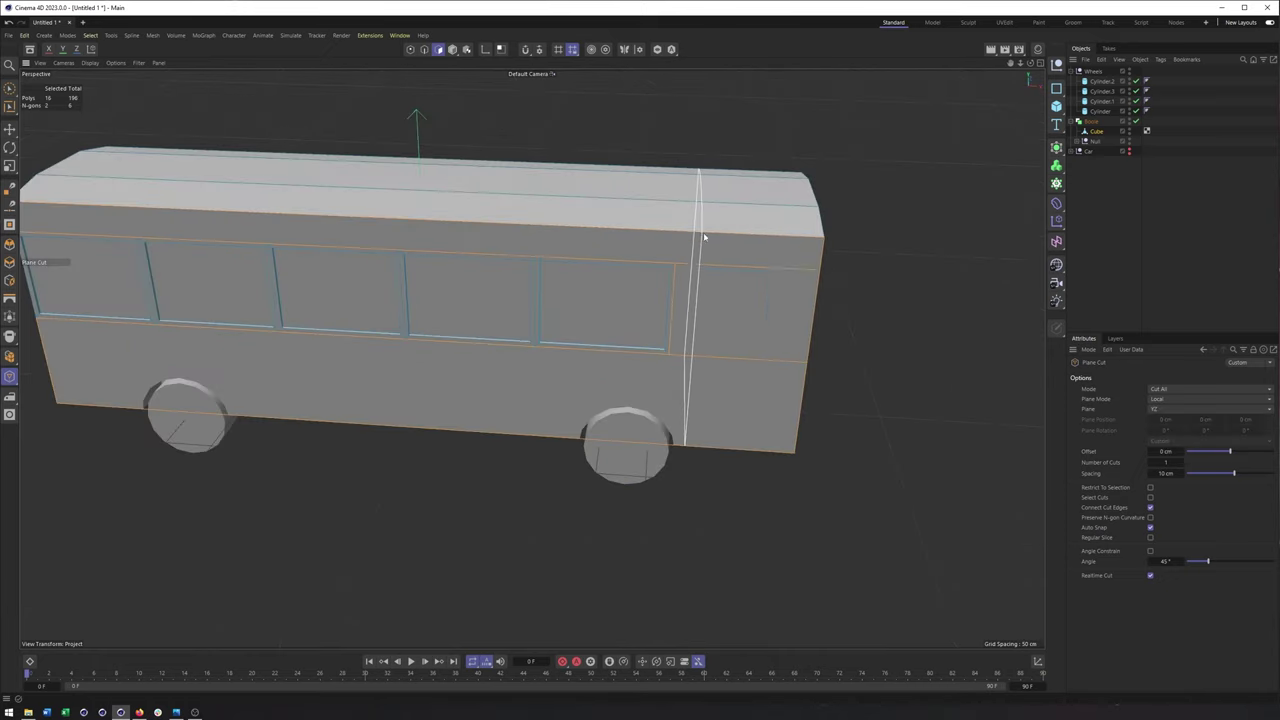
{"action": "mouse_move", "coordinate": [726, 334]}
{"action": "left_mouse_down", "text": "alt"}
{"action": "mouse_move", "coordinate": [693, 311]}
{"action": "mouse_move", "coordinate": [737, 354]}
{"action": "left_mouse_up", "text": "alt"}
{"action": "key", "text": "space"}
Select the upper and lower door polygons near the front wheel and inset them together by about 2.3 cm
{"action": "right_click_drag", "start_coordinate": [737, 354], "coordinate": [772, 337], "text": "alt"}
{"action": "middle_click_drag", "start_coordinate": [772, 337], "coordinate": [722, 347], "text": "alt"}
{"action": "left_click", "coordinate": [697, 313]}
{"action": "left_click_drag", "start_coordinate": [671, 328], "coordinate": [640, 334], "text": "alt"}
{"action": "right_click_drag", "start_coordinate": [640, 334], "coordinate": [626, 350], "text": "alt"}
{"action": "left_click", "coordinate": [665, 401], "text": "shift"}
{"action": "right_click", "coordinate": [665, 400]}
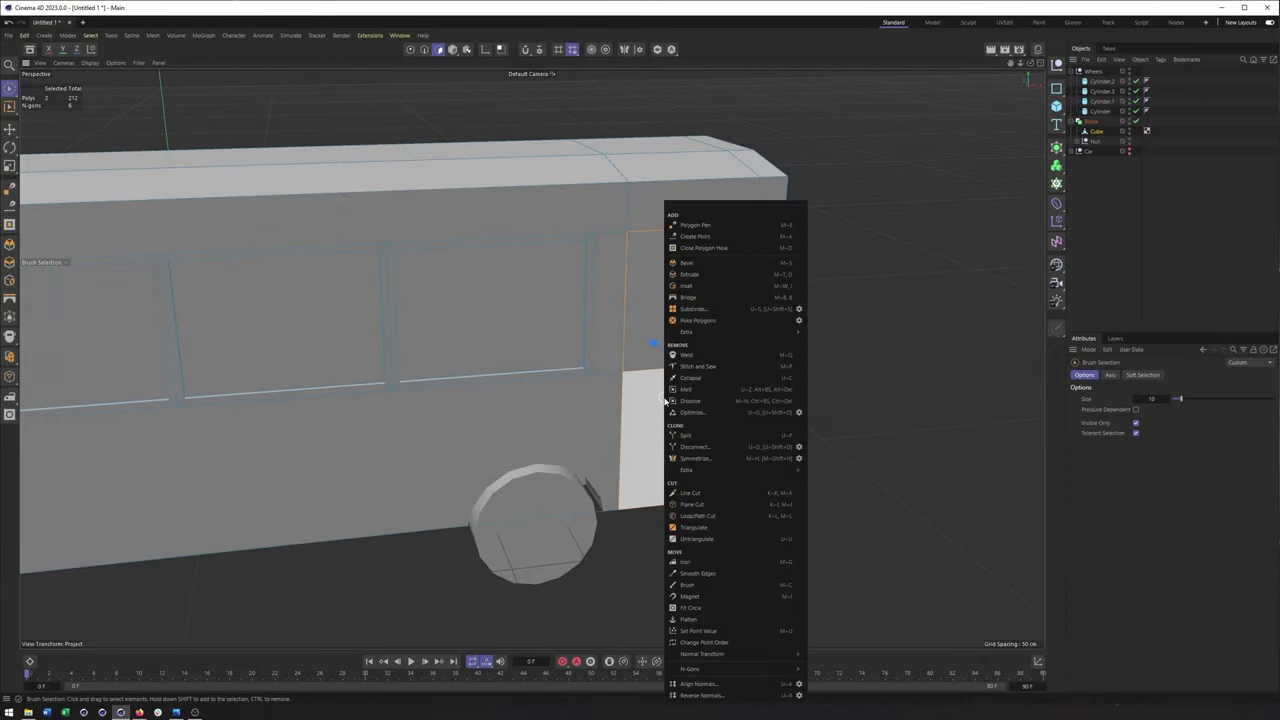
{"action": "left_click", "coordinate": [718, 288]}
{"action": "key", "text": "ctrl+z"}
{"action": "left_click_drag", "start_coordinate": [898, 348], "coordinate": [925, 349]}
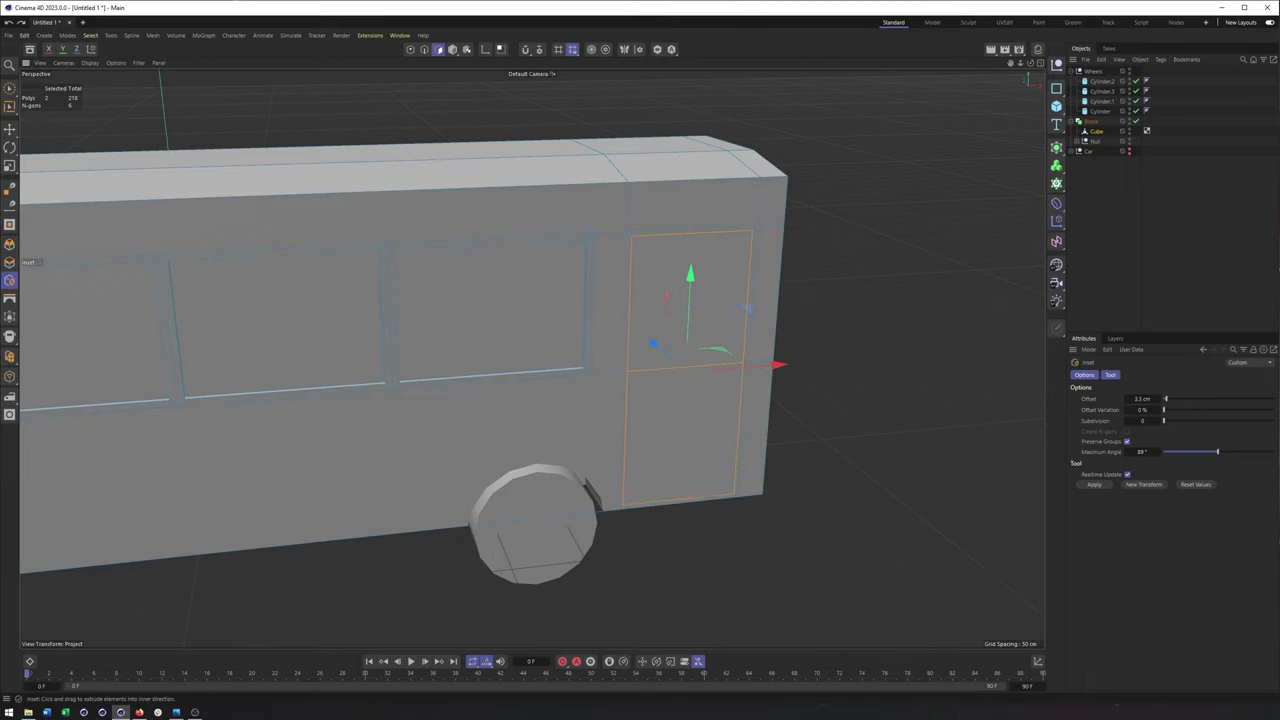
Extrude the inset door polygons inward with an offset of about -3.8 cm
{"action": "right_click", "coordinate": [901, 274]}
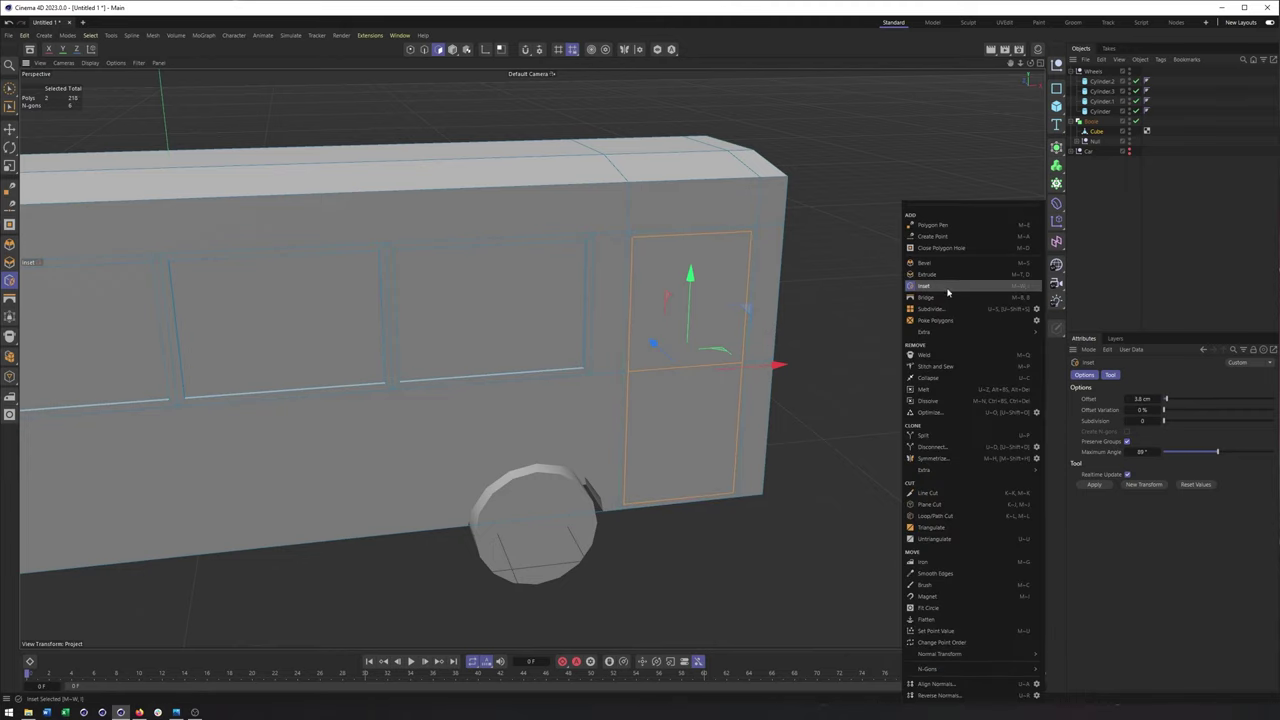
{"action": "left_click", "coordinate": [925, 279]}
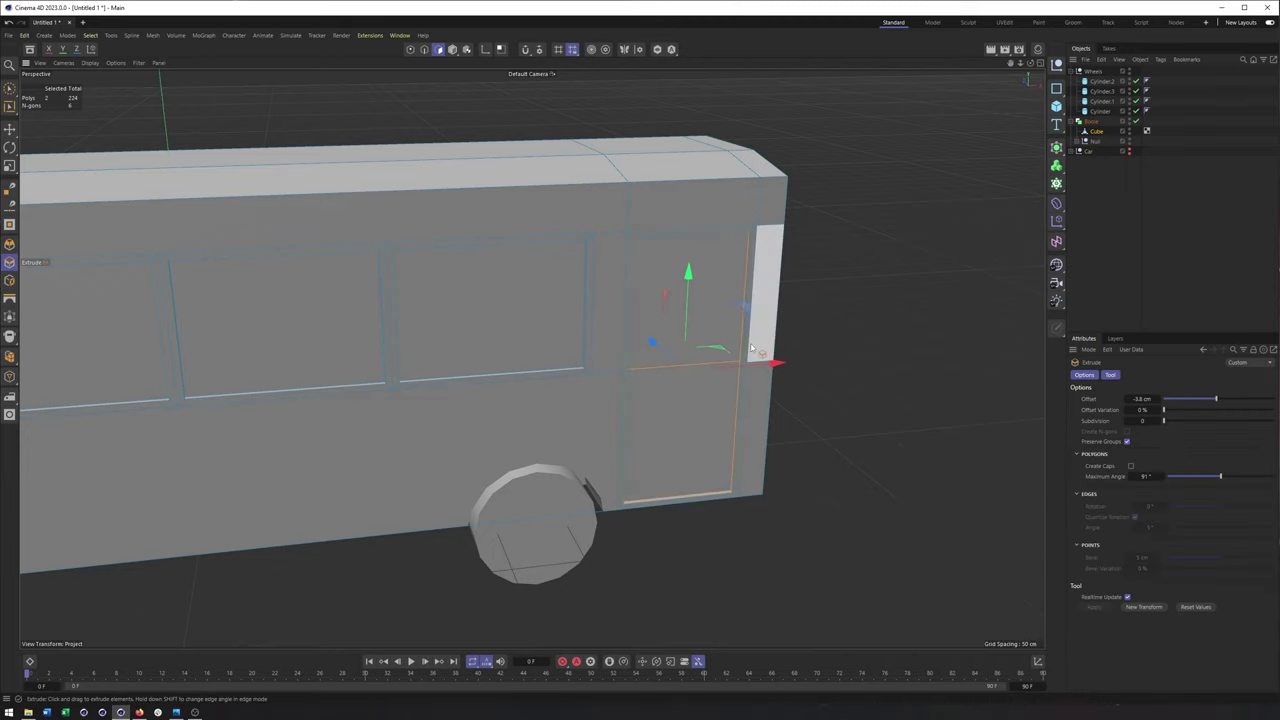
{"action": "left_click_drag", "start_coordinate": [765, 312], "coordinate": [734, 298], "text": "alt"}
Select only the upper door polygon and inset it by about 3.9 cm to outline the door window
{"action": "left_click", "coordinate": [714, 318]}
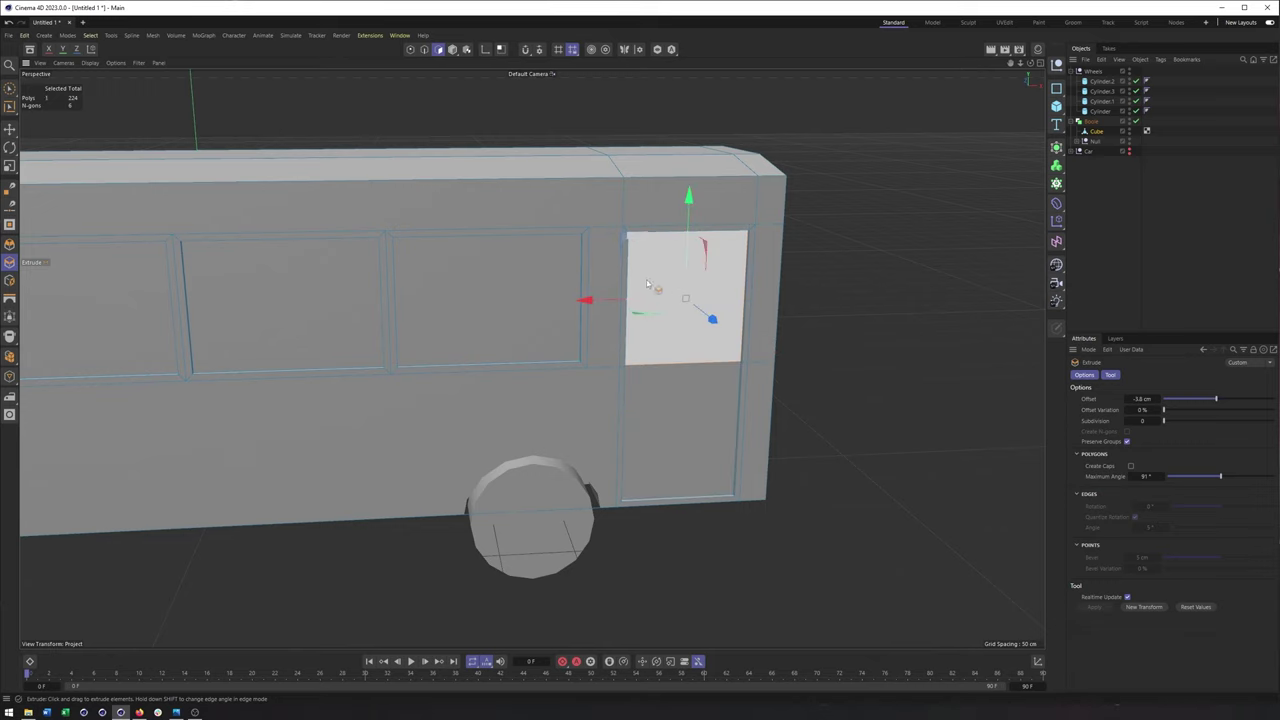
{"action": "left_click_drag", "start_coordinate": [658, 270], "coordinate": [840, 350], "text": "alt"}
{"action": "right_click", "coordinate": [872, 330]}
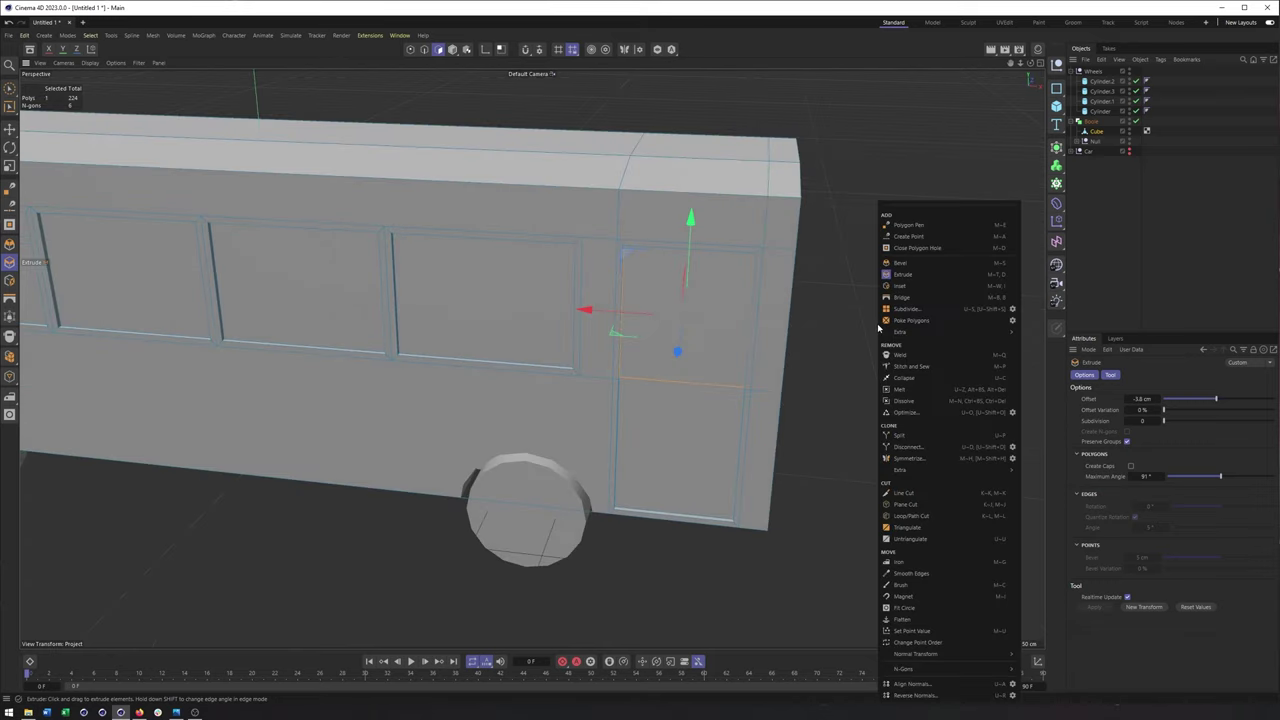
{"action": "left_click", "coordinate": [900, 287]}
Extrude the inset door window polygon inward and return to Model mode
{"action": "right_click", "coordinate": [922, 298]}
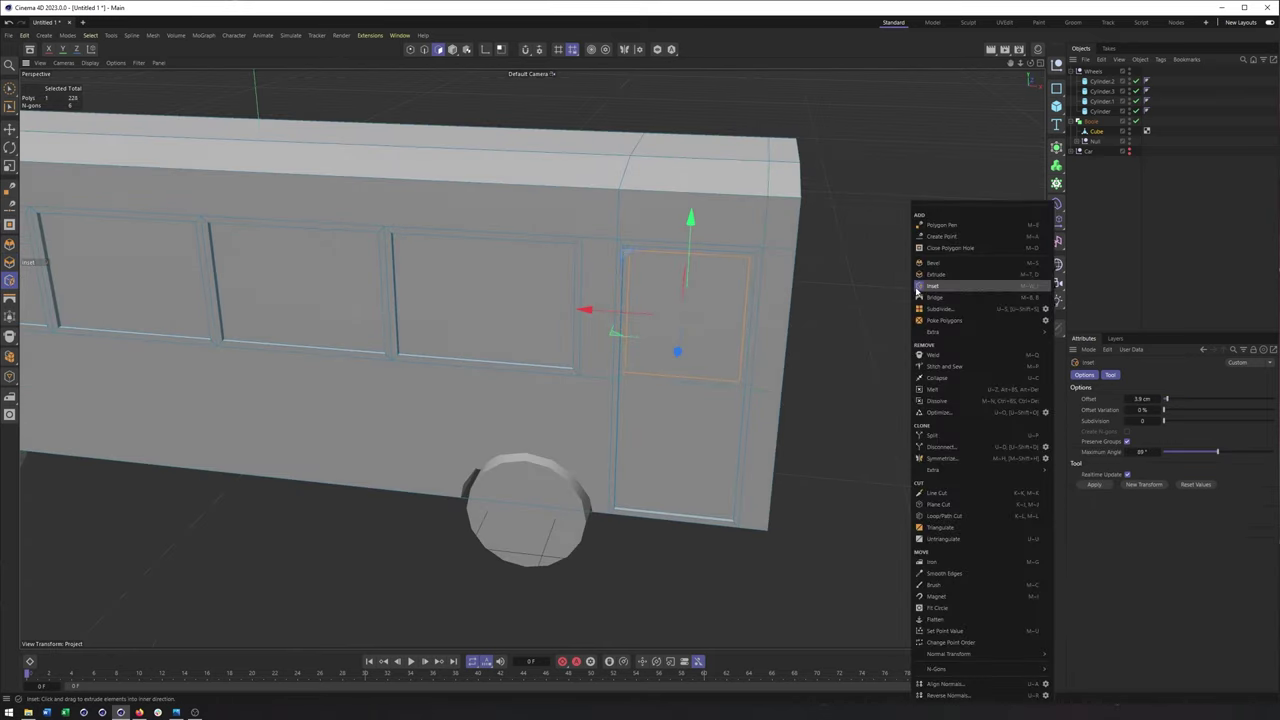
{"action": "left_click", "coordinate": [926, 281]}
{"action": "left_click_drag", "start_coordinate": [801, 338], "coordinate": [756, 329], "text": "alt"}
{"action": "scroll", "coordinate": [756, 329], "scroll_direction": "down", "scroll_amount": 2}
{"action": "left_click", "coordinate": [452, 49]}
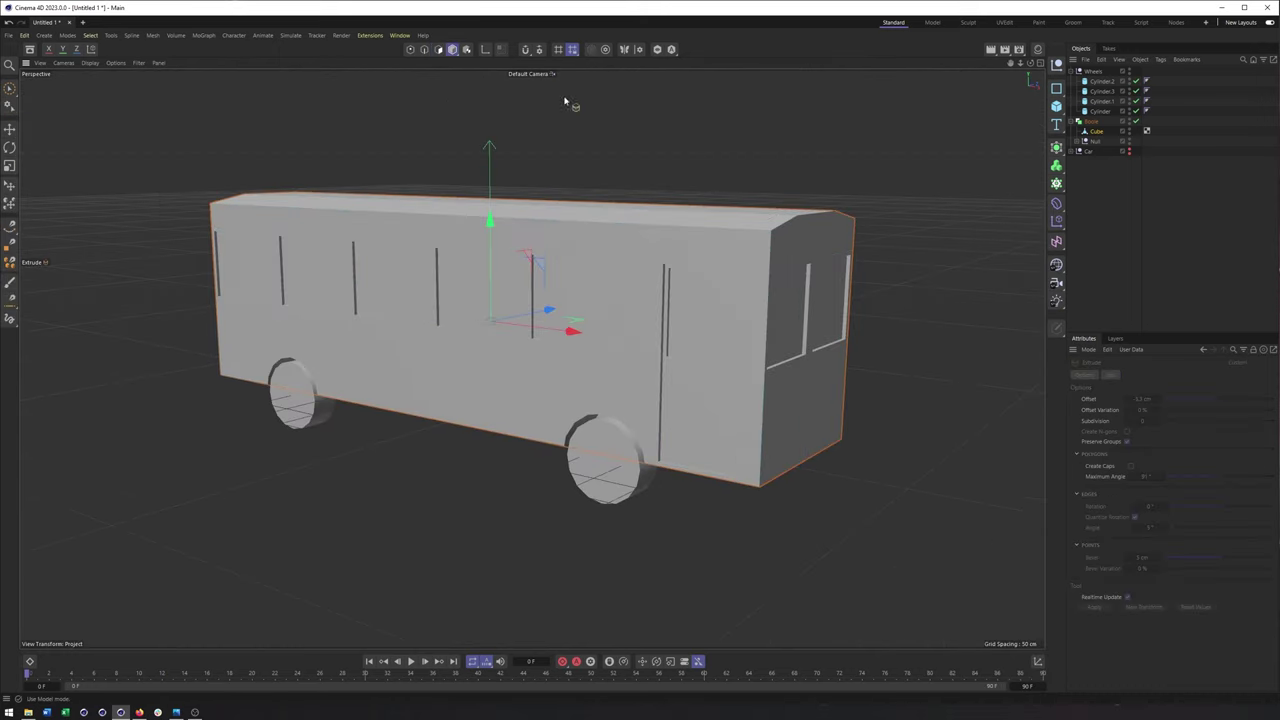
Switch to the browser and examine the low poly city bus reference image for front details such as the bumper and headlights
{"action": "mouse_move", "coordinate": [771, 283]}
{"action": "left_mouse_down", "text": "alt"}
{"action": "mouse_move", "coordinate": [671, 294]}
{"action": "mouse_move", "coordinate": [730, 287]}
{"action": "mouse_move", "coordinate": [718, 283]}
{"action": "left_mouse_up", "text": "alt"}
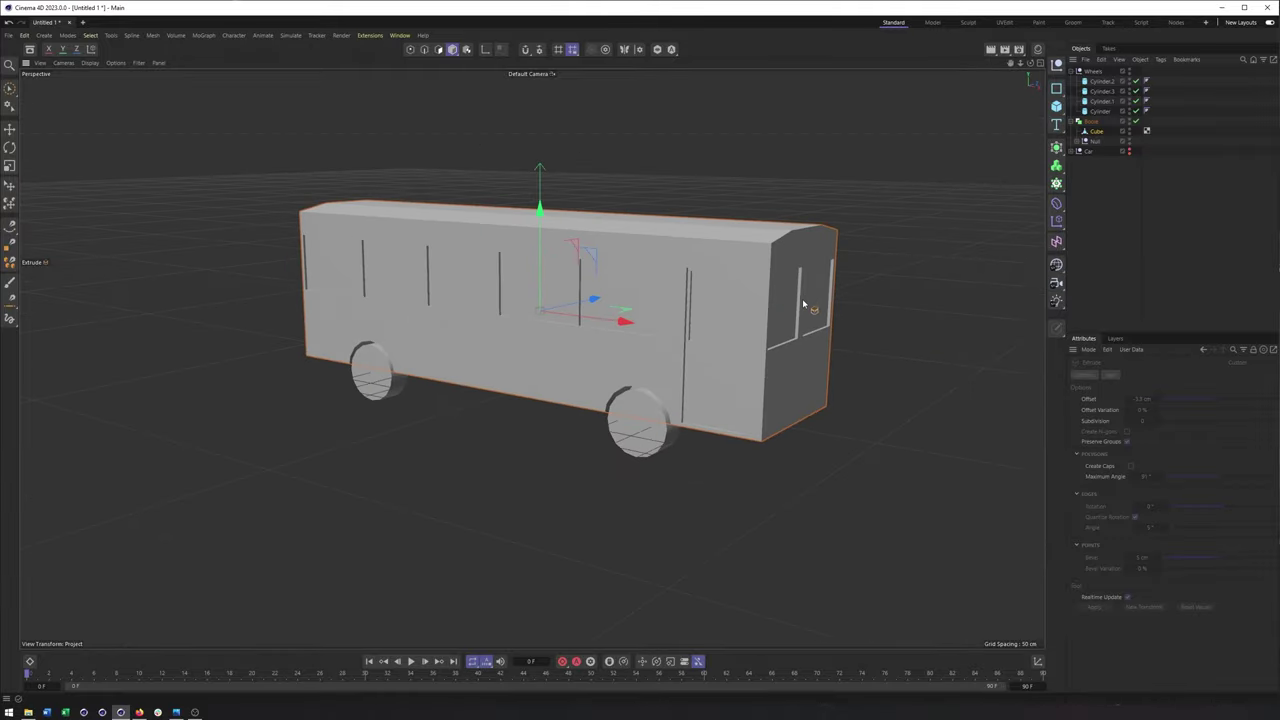
{"action": "key", "text": "e"}
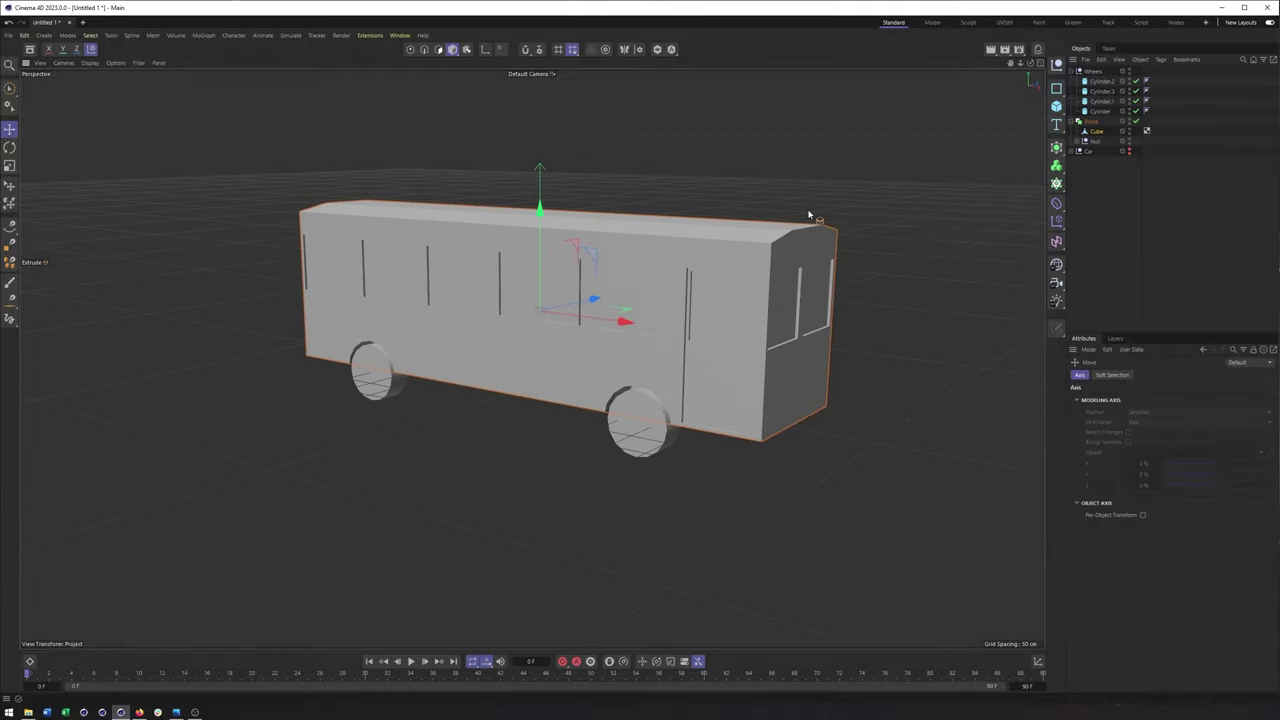
{"action": "left_click_drag", "start_coordinate": [824, 238], "coordinate": [747, 244], "text": "alt"}
{"action": "left_click_drag", "start_coordinate": [601, 0], "coordinate": [601, 104]}
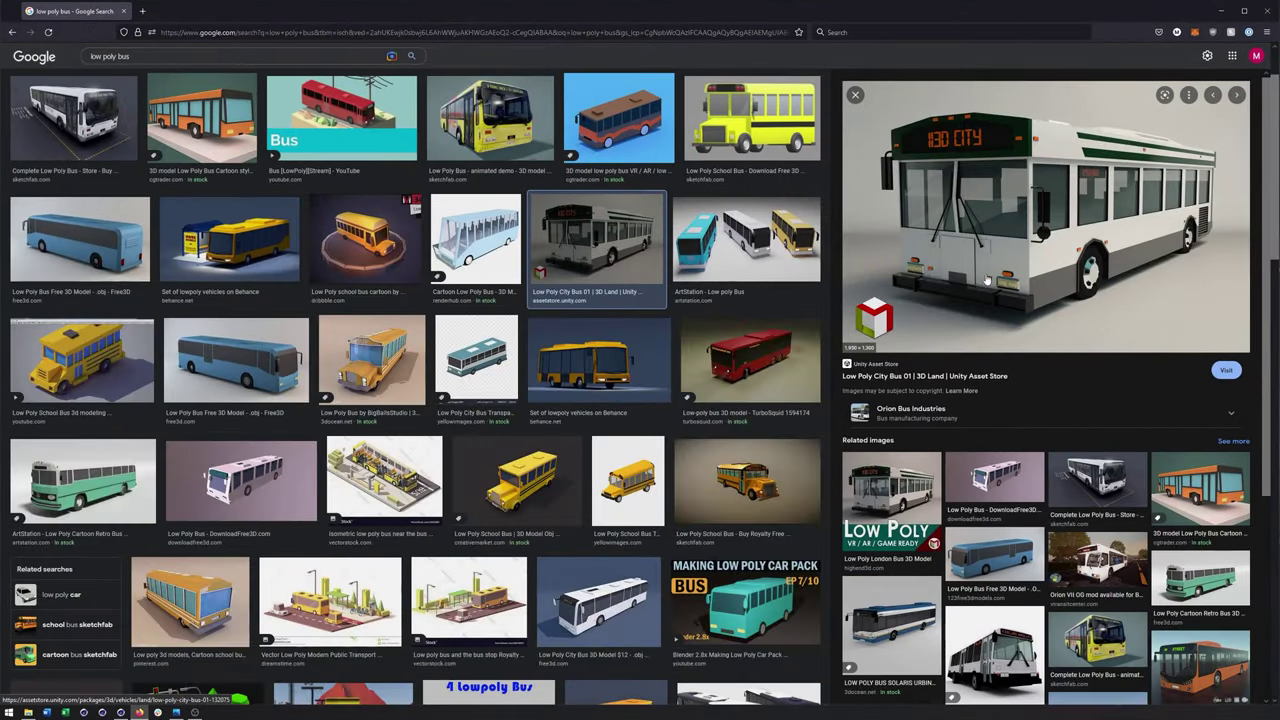
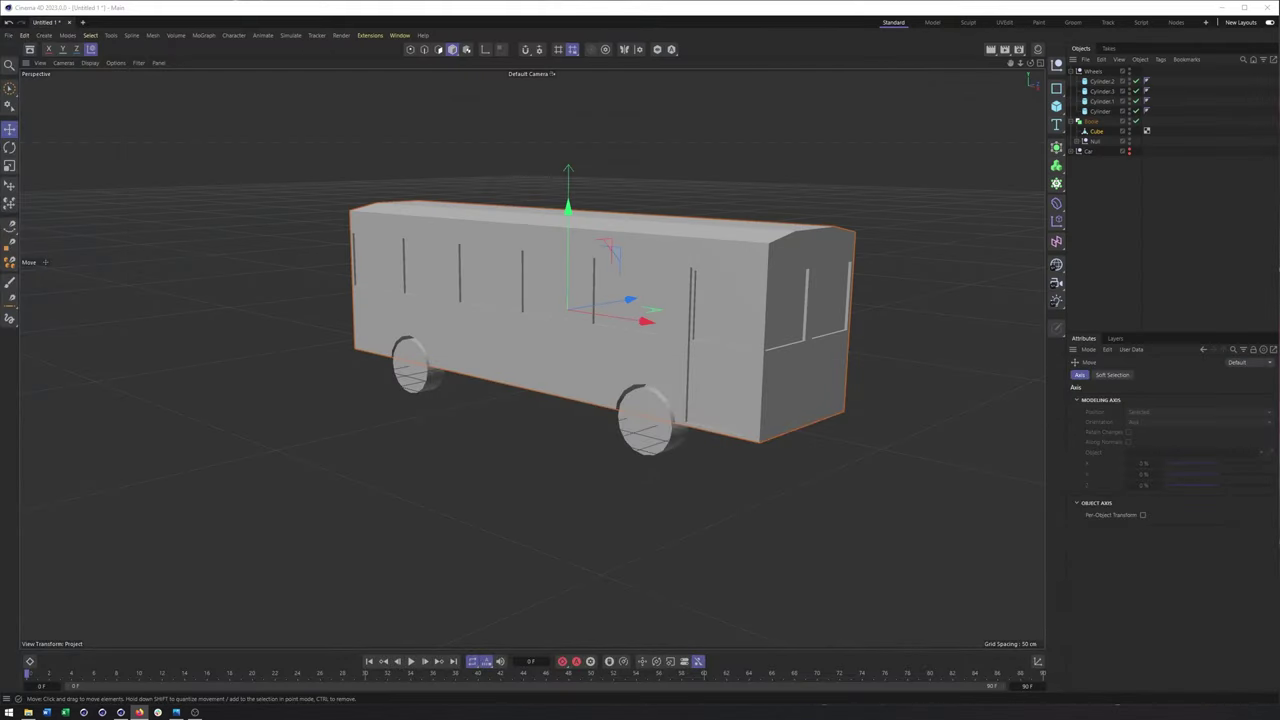
Add a cube, shrink it to about 35 × 16.4 × 200 cm, and place it at the lower front of the bus as a bumper
{"action": "left_click_drag", "start_coordinate": [720, 300], "coordinate": [794, 313], "text": "alt"}
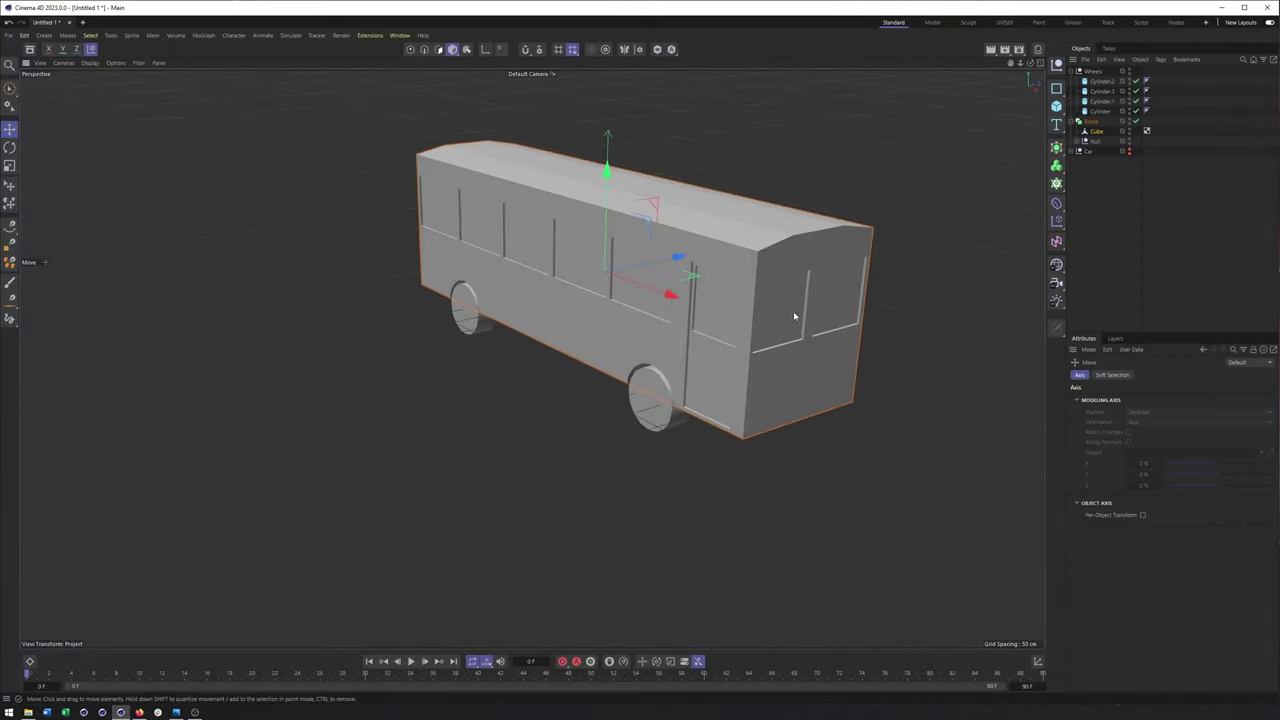
{"action": "middle_click_drag", "start_coordinate": [794, 313], "coordinate": [714, 326], "text": "alt"}
{"action": "left_click_drag", "start_coordinate": [714, 326], "coordinate": [742, 326], "text": "alt"}
{"action": "left_click", "coordinate": [1100, 246]}
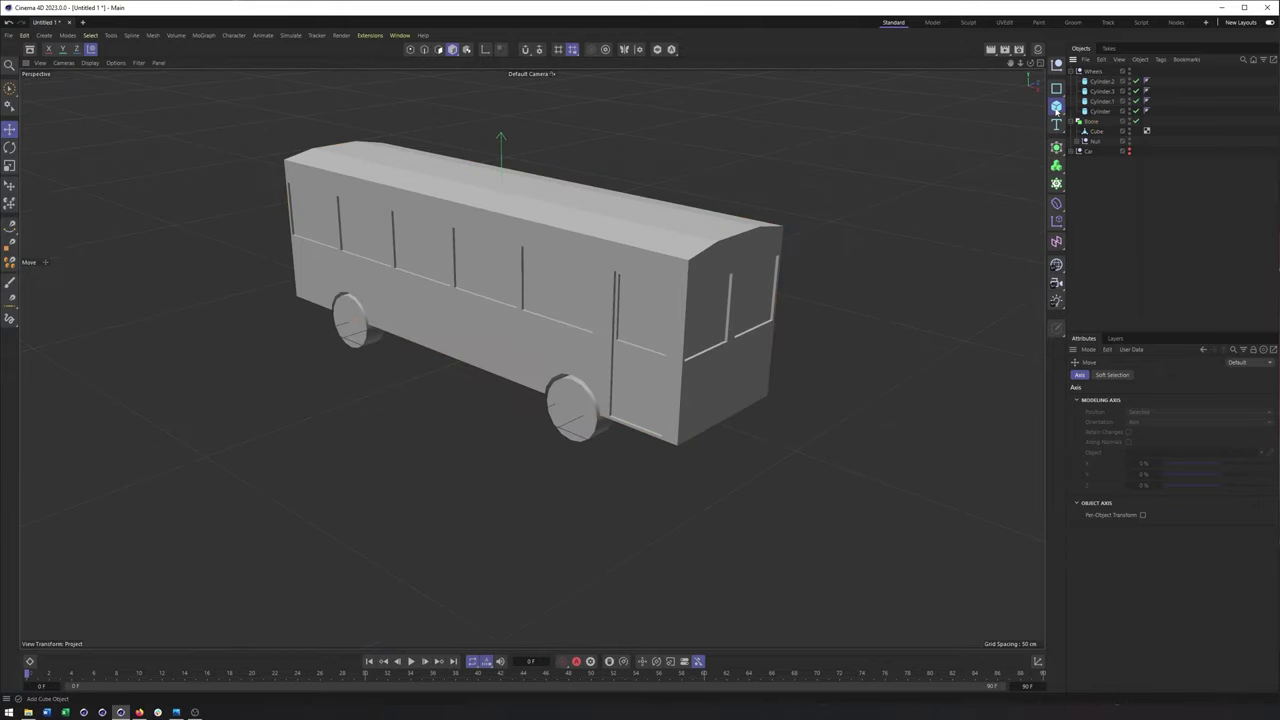
{"action": "left_click", "coordinate": [1056, 107]}
{"action": "left_click", "coordinate": [1104, 130]}
{"action": "left_click_drag", "start_coordinate": [578, 382], "coordinate": [829, 441]}
{"action": "left_click_drag", "start_coordinate": [738, 361], "coordinate": [730, 426]}
{"action": "left_click_drag", "start_coordinate": [800, 452], "coordinate": [735, 441]}
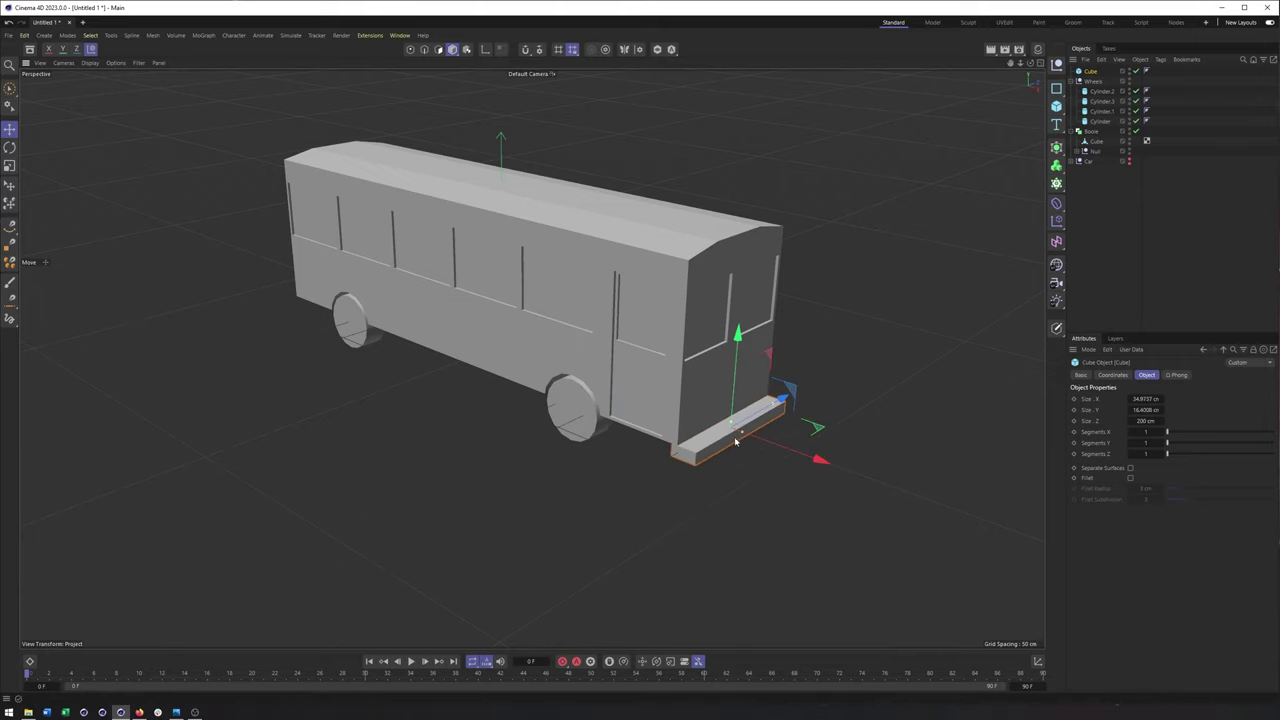
Raise the bumper against the lower edge of the front face and reduce its depth to about 23.5 cm
{"action": "right_click_drag", "start_coordinate": [735, 441], "coordinate": [829, 429], "text": "alt"}
{"action": "left_click_drag", "start_coordinate": [829, 429], "coordinate": [795, 421], "text": "alt"}
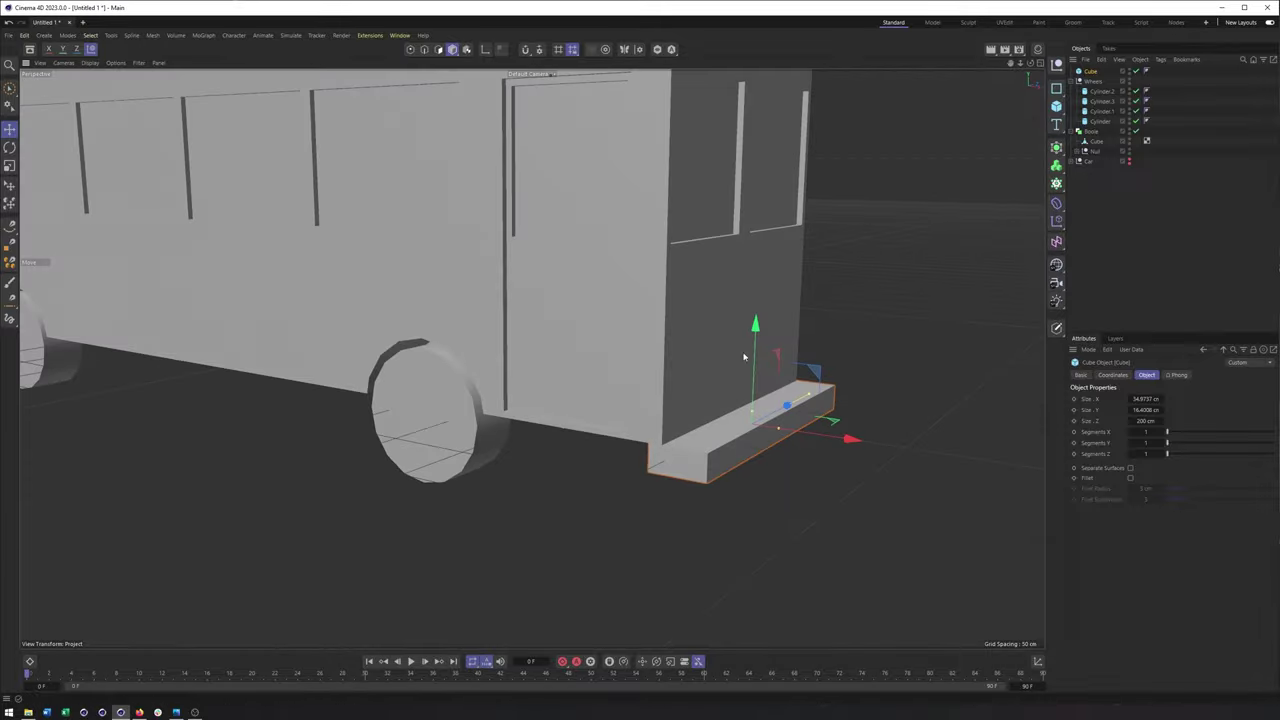
{"action": "left_click_drag", "start_coordinate": [755, 362], "coordinate": [756, 338]}
{"action": "left_click_drag", "start_coordinate": [782, 408], "coordinate": [770, 406]}
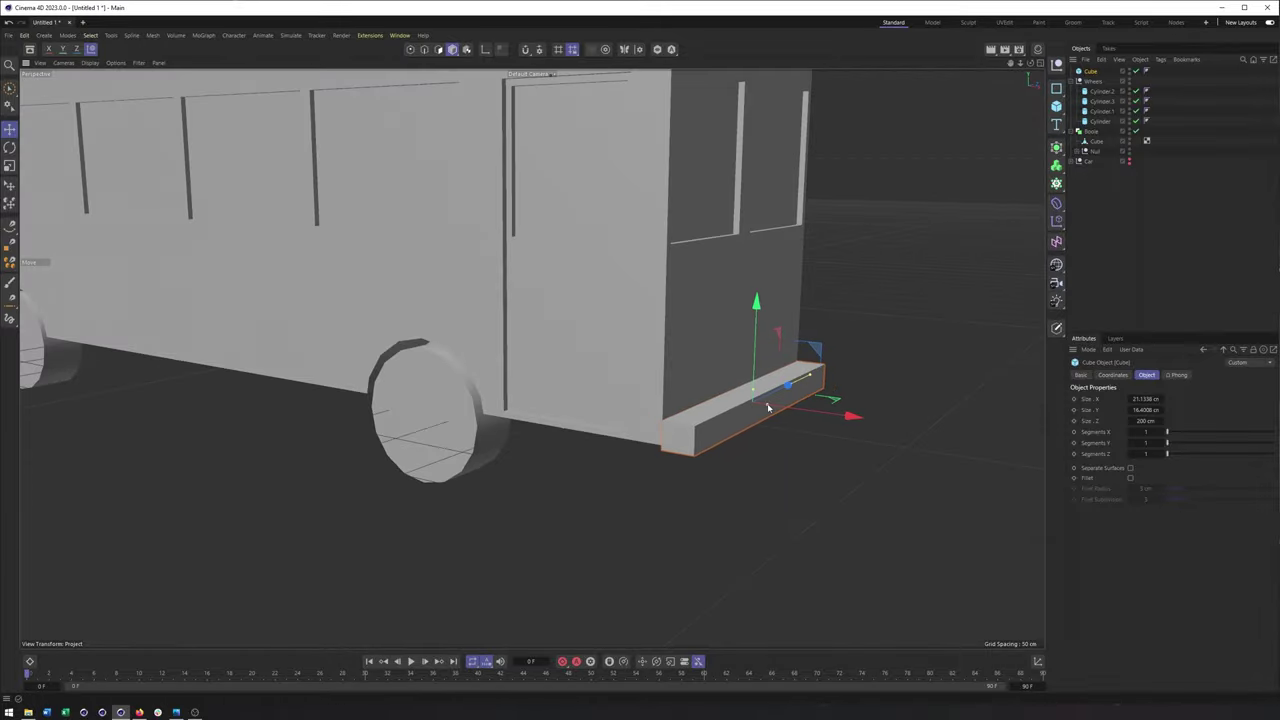
Turn on SSAO in the perspective view so the window and door recesses are shaded
{"action": "right_click_drag", "start_coordinate": [677, 426], "coordinate": [490, 375], "text": "alt"}
{"action": "middle_click_drag", "start_coordinate": [478, 368], "coordinate": [580, 423], "text": "alt"}
{"action": "left_click_drag", "start_coordinate": [580, 423], "coordinate": [644, 404], "text": "alt"}
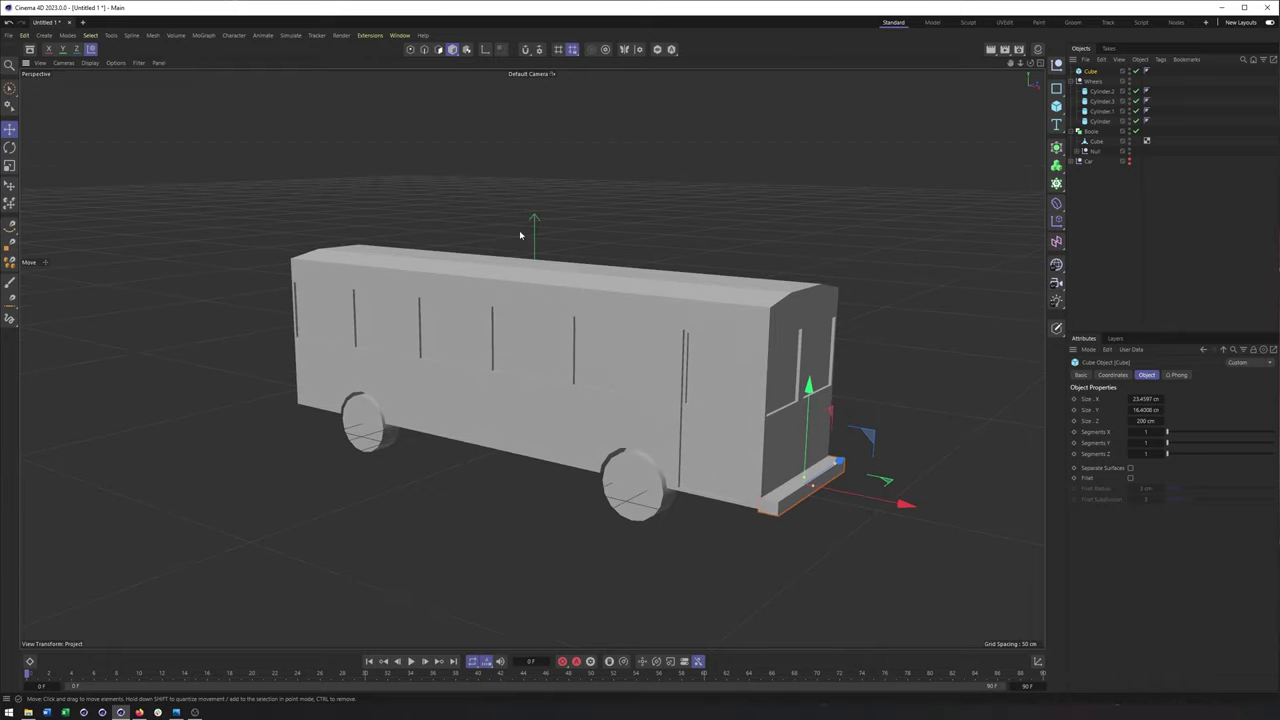
{"action": "left_click", "coordinate": [117, 63]}
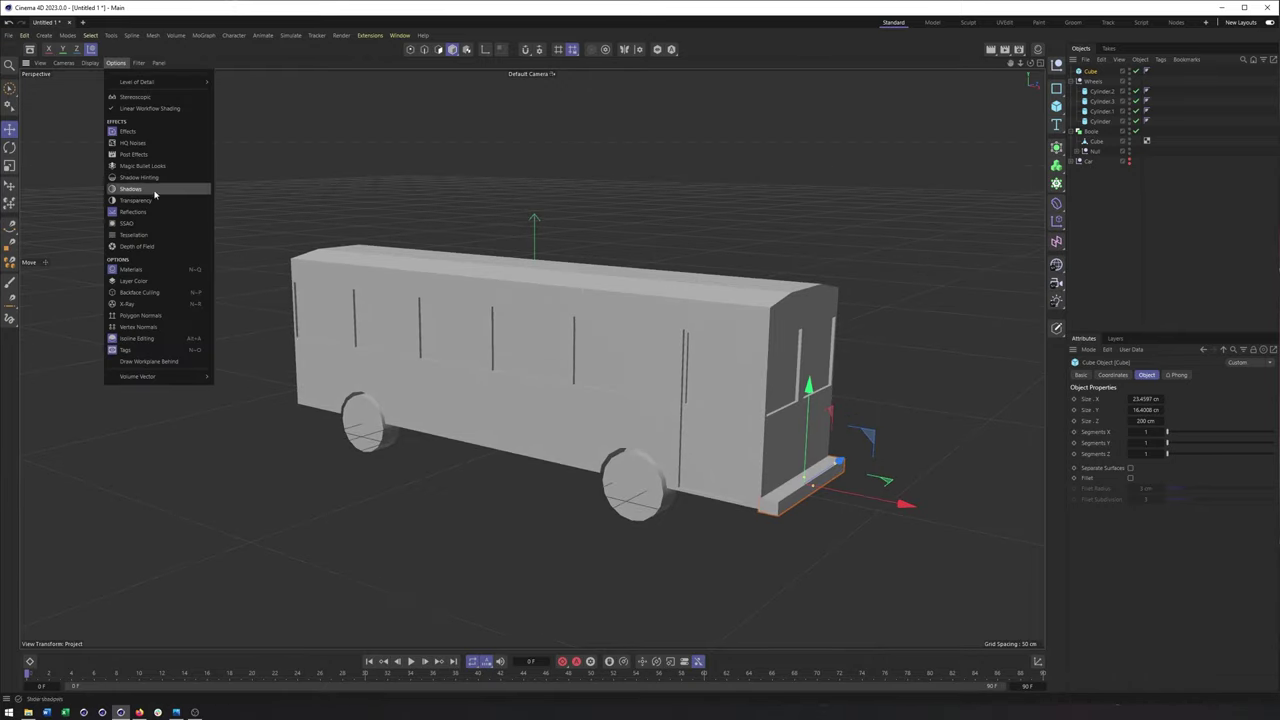
{"action": "left_click", "coordinate": [151, 224]}
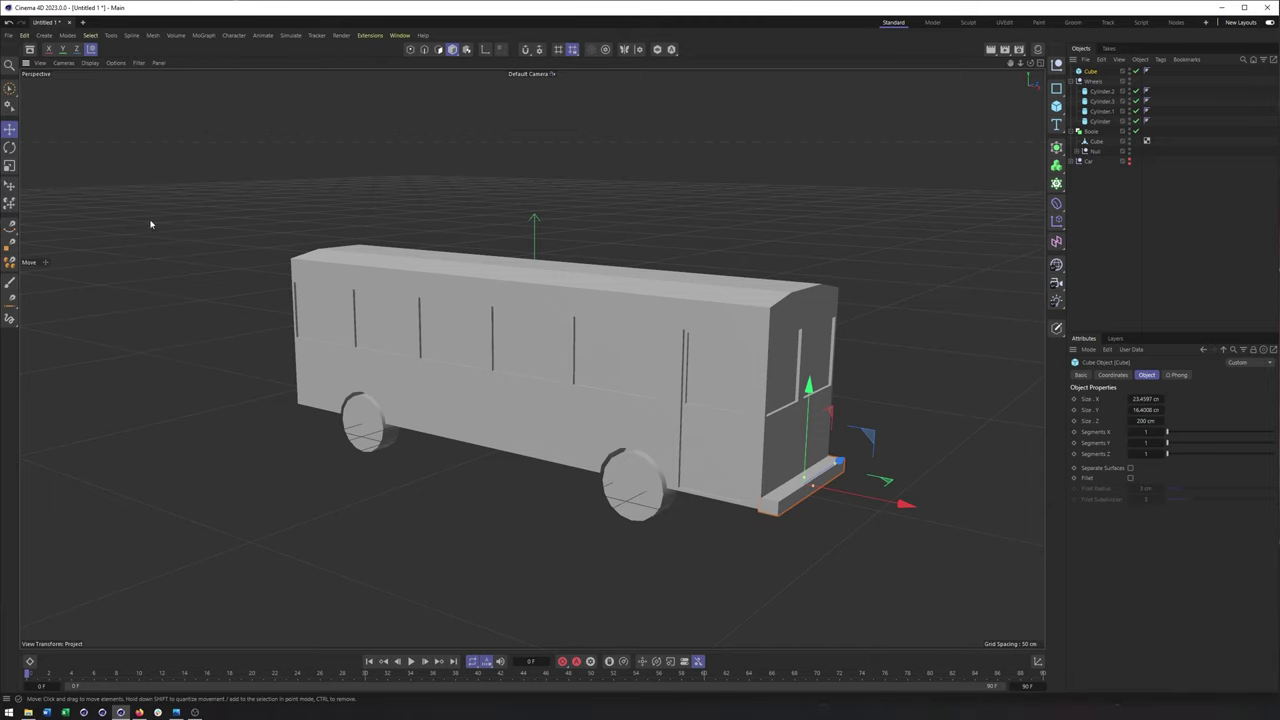
{"action": "scroll", "coordinate": [730, 285], "scroll_direction": "up", "scroll_amount": 3}
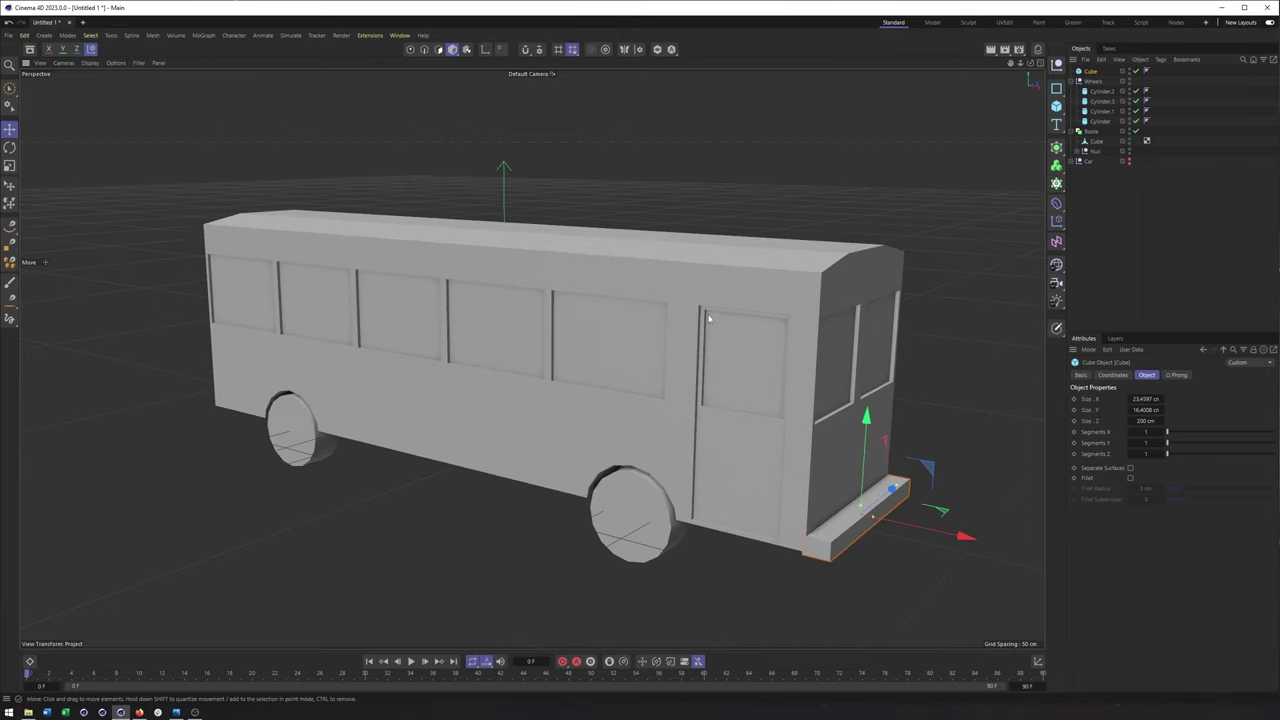
{"action": "mouse_move", "coordinate": [647, 430]}
{"action": "left_mouse_down", "text": "alt"}
{"action": "mouse_move", "coordinate": [597, 400]}
{"action": "mouse_move", "coordinate": [618, 405]}
{"action": "left_mouse_up", "text": "alt"}
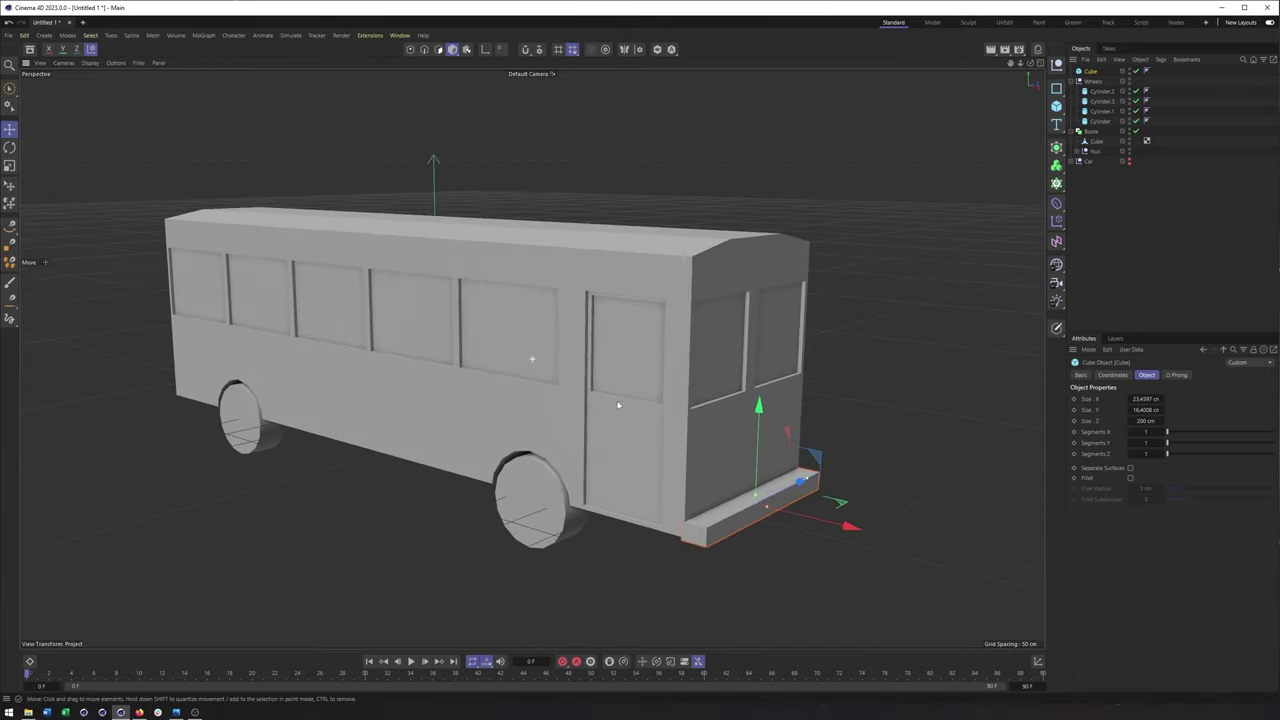
{"action": "mouse_move", "coordinate": [577, 474]}
{"action": "left_mouse_down", "text": "alt"}
{"action": "mouse_move", "coordinate": [495, 410]}
{"action": "mouse_move", "coordinate": [458, 413]}
{"action": "mouse_move", "coordinate": [529, 400]}
{"action": "mouse_move", "coordinate": [508, 394]}
{"action": "mouse_move", "coordinate": [477, 417]}
{"action": "left_mouse_up", "text": "alt"}
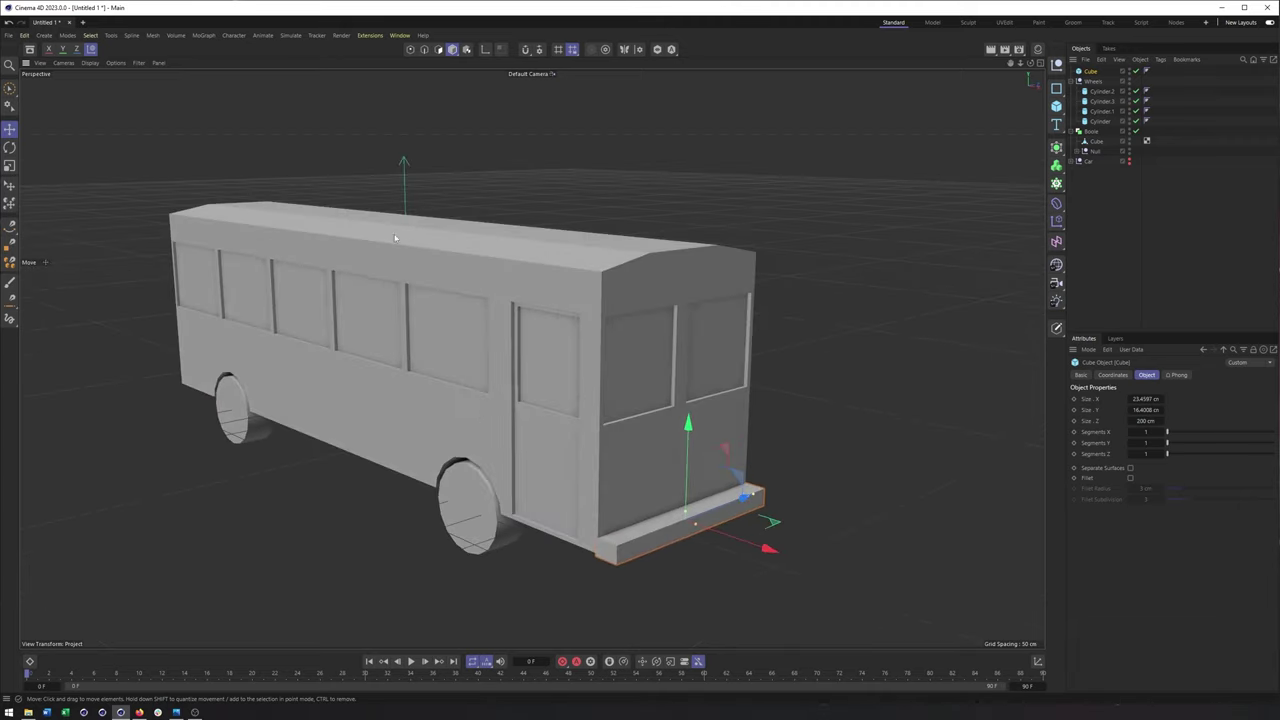
Slim the bumper to about 13.6 cm deep and 13.3 cm high, keeping it against the front of the bus
{"action": "right_click_drag", "start_coordinate": [643, 566], "coordinate": [730, 560], "text": "alt"}
{"action": "left_click_drag", "start_coordinate": [752, 484], "coordinate": [813, 503]}
{"action": "left_click_drag", "start_coordinate": [632, 525], "coordinate": [678, 498], "text": "alt"}
{"action": "left_click_drag", "start_coordinate": [620, 437], "coordinate": [701, 397], "text": "alt"}
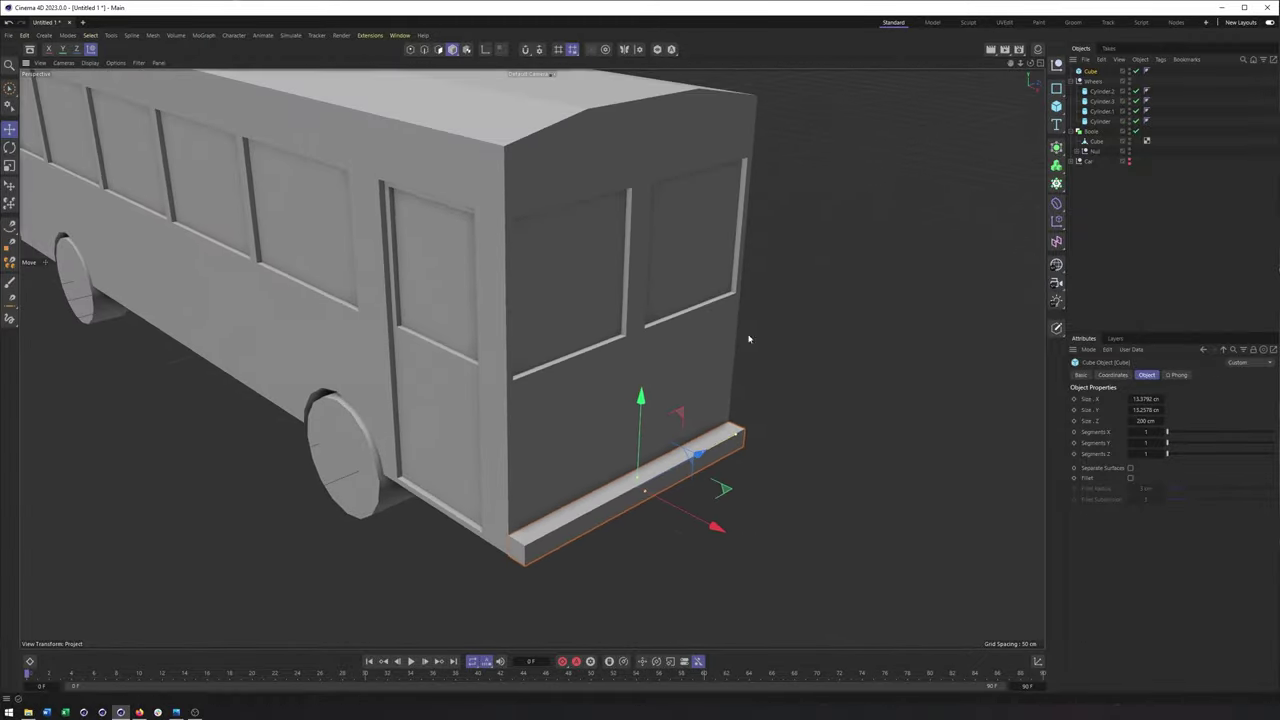
Duplicate the bumper, shrink the copy to about 8.2 × 13.3 × 40.7 cm, and set it above the bumper's door-side end as a headlight
{"action": "left_click_drag", "start_coordinate": [652, 509], "coordinate": [503, 510], "text": "alt"}
{"action": "left_click_drag", "start_coordinate": [661, 432], "coordinate": [668, 409]}
{"action": "left_click_drag", "start_coordinate": [810, 469], "coordinate": [632, 507]}
{"action": "key", "text": "ctrl+z"}
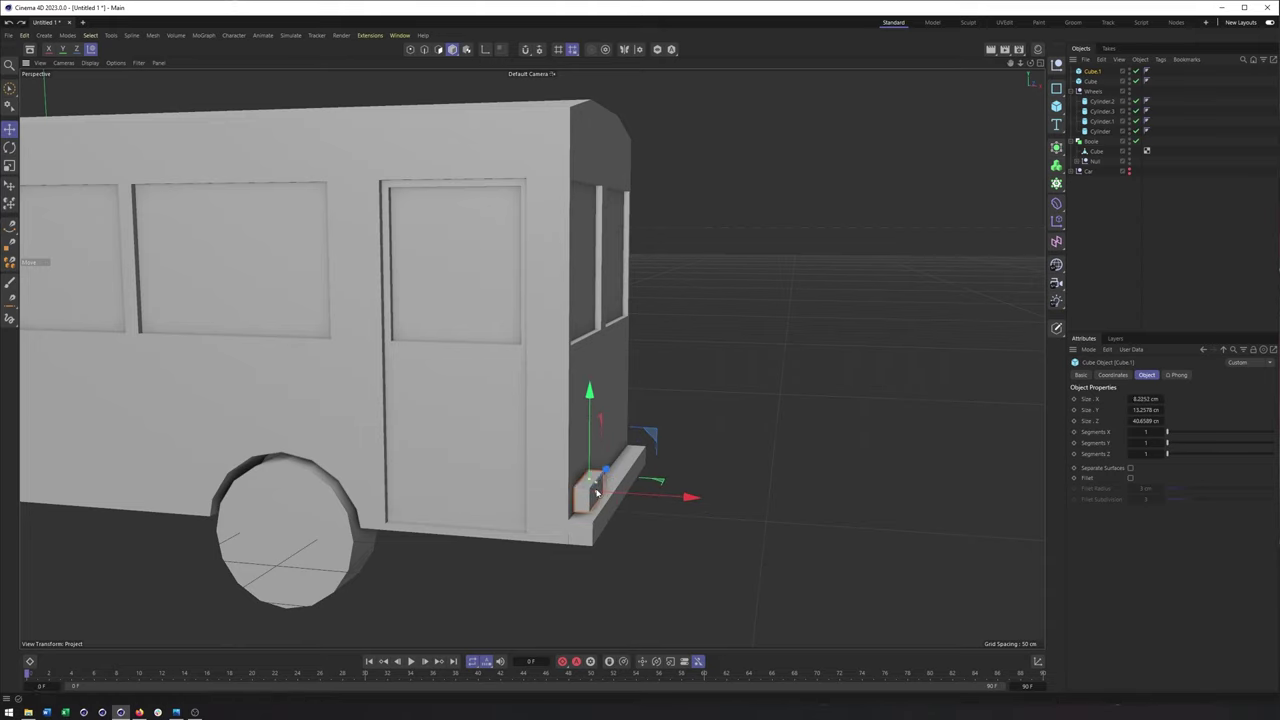
{"action": "left_click_drag", "start_coordinate": [700, 498], "coordinate": [549, 514]}
{"action": "middle_click_drag", "start_coordinate": [549, 514], "coordinate": [640, 505], "text": "alt"}
{"action": "right_click_drag", "start_coordinate": [640, 505], "coordinate": [688, 497], "text": "alt"}
{"action": "left_click_drag", "start_coordinate": [688, 497], "coordinate": [575, 490], "text": "alt"}
Make the headlight box editable and inset its front polygon by about 2.6 cm
{"action": "key", "text": "c"}
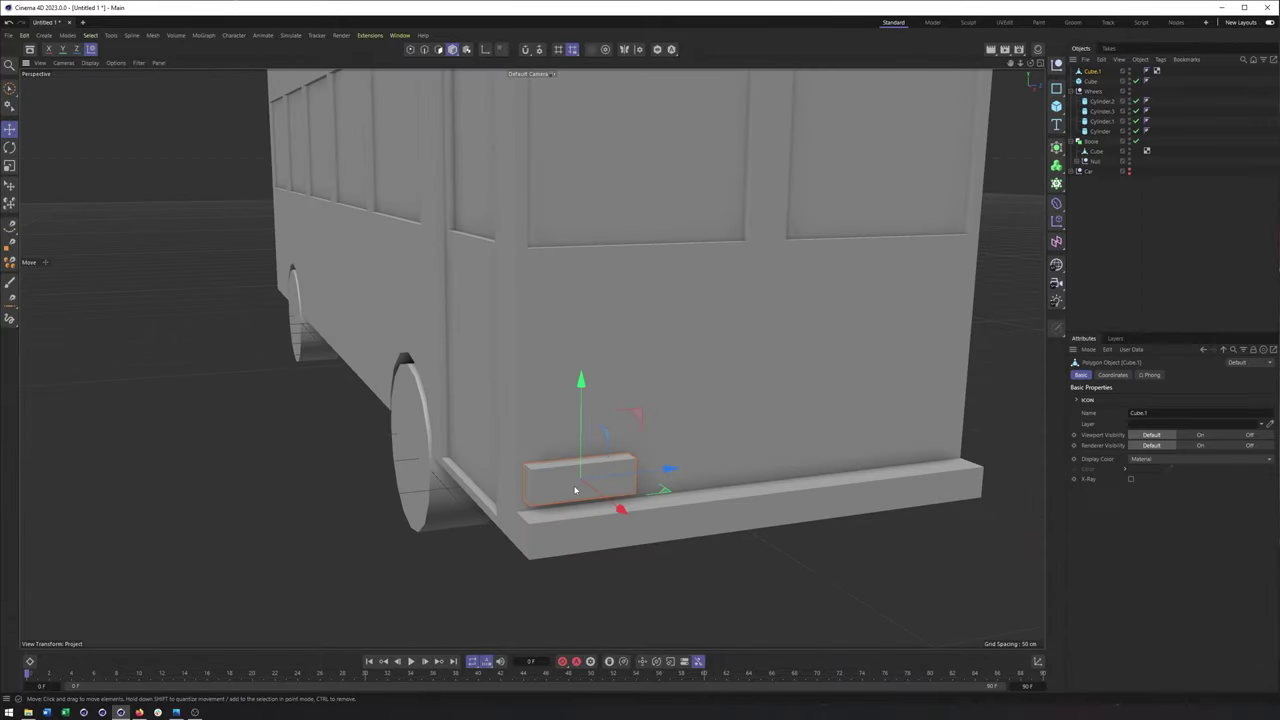
{"action": "left_click", "coordinate": [437, 50]}
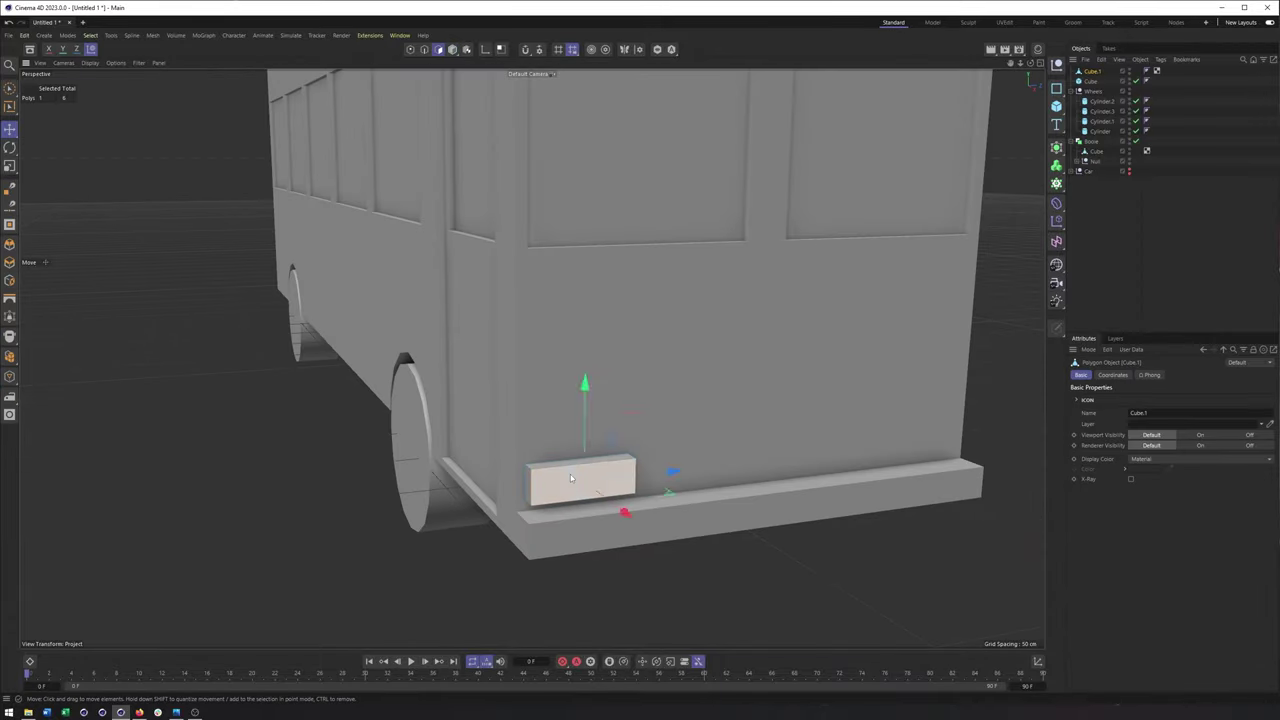
{"action": "right_click", "coordinate": [570, 478]}
{"action": "left_click", "coordinate": [600, 280]}
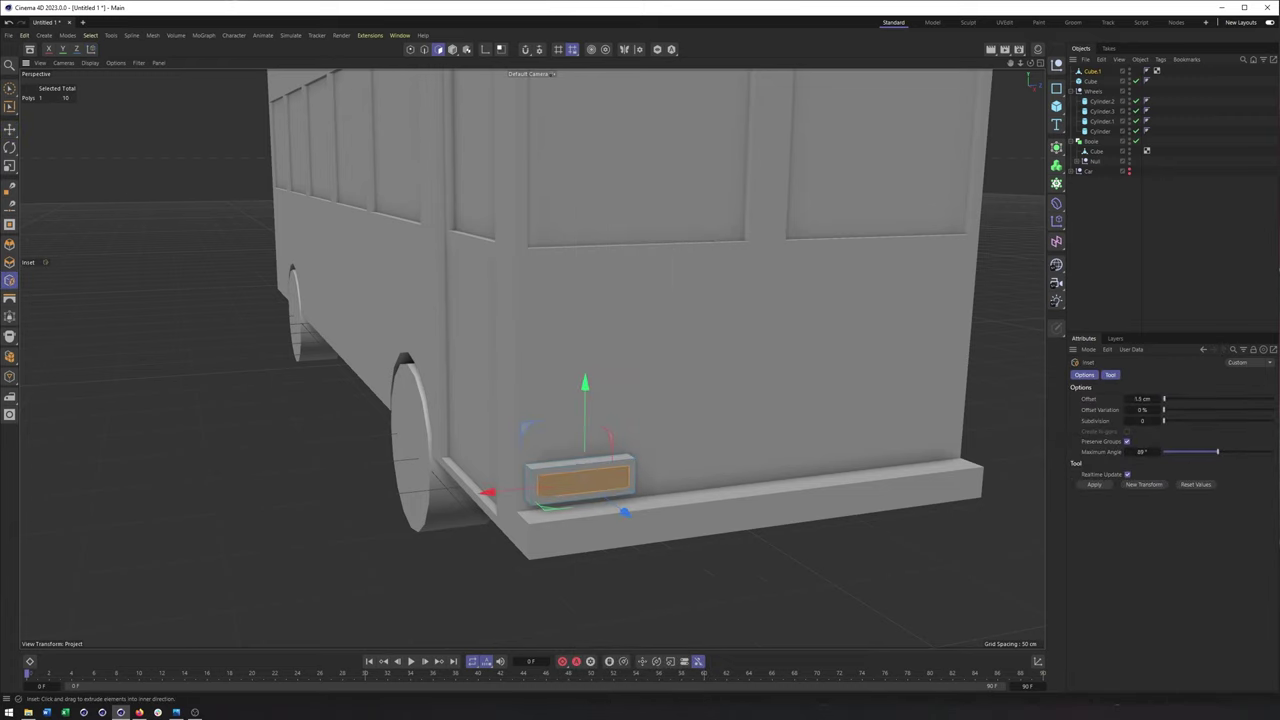
Bevel the inset headlight polygon with an extrusion of about 1.2 cm and nudge it slightly along the X axis
{"action": "right_click", "coordinate": [339, 400]}
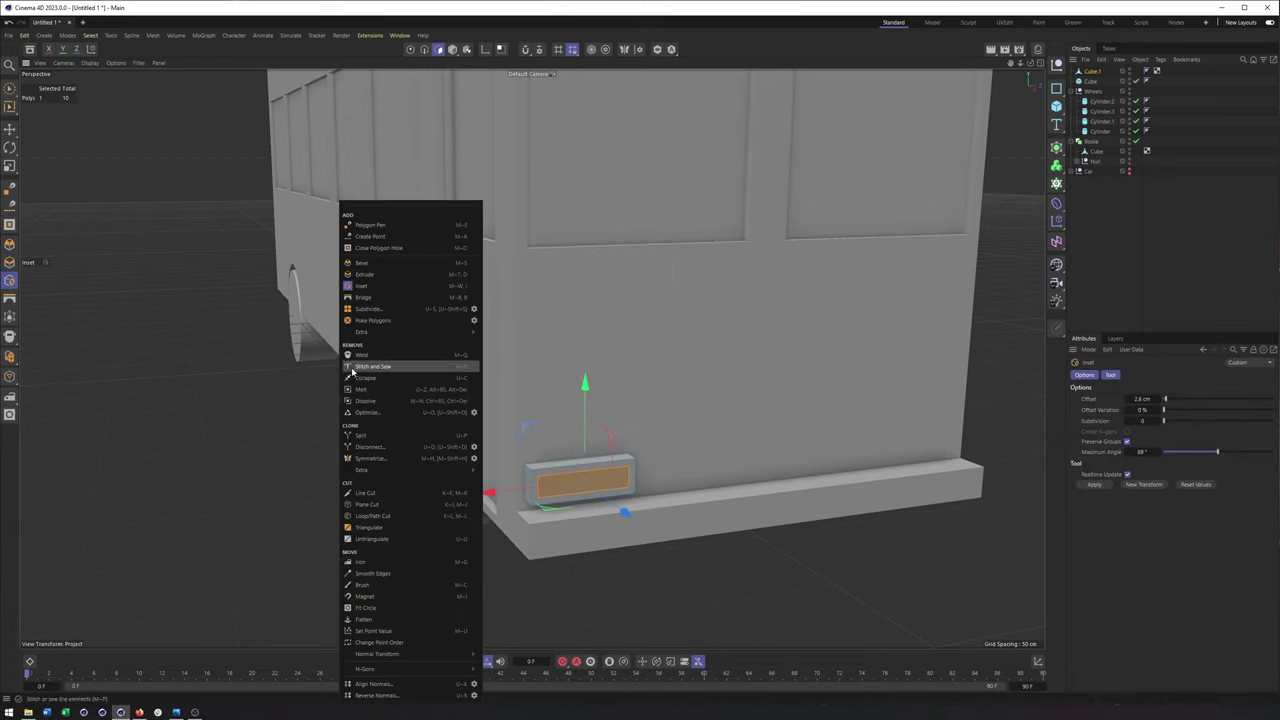
{"action": "left_click", "coordinate": [362, 259]}
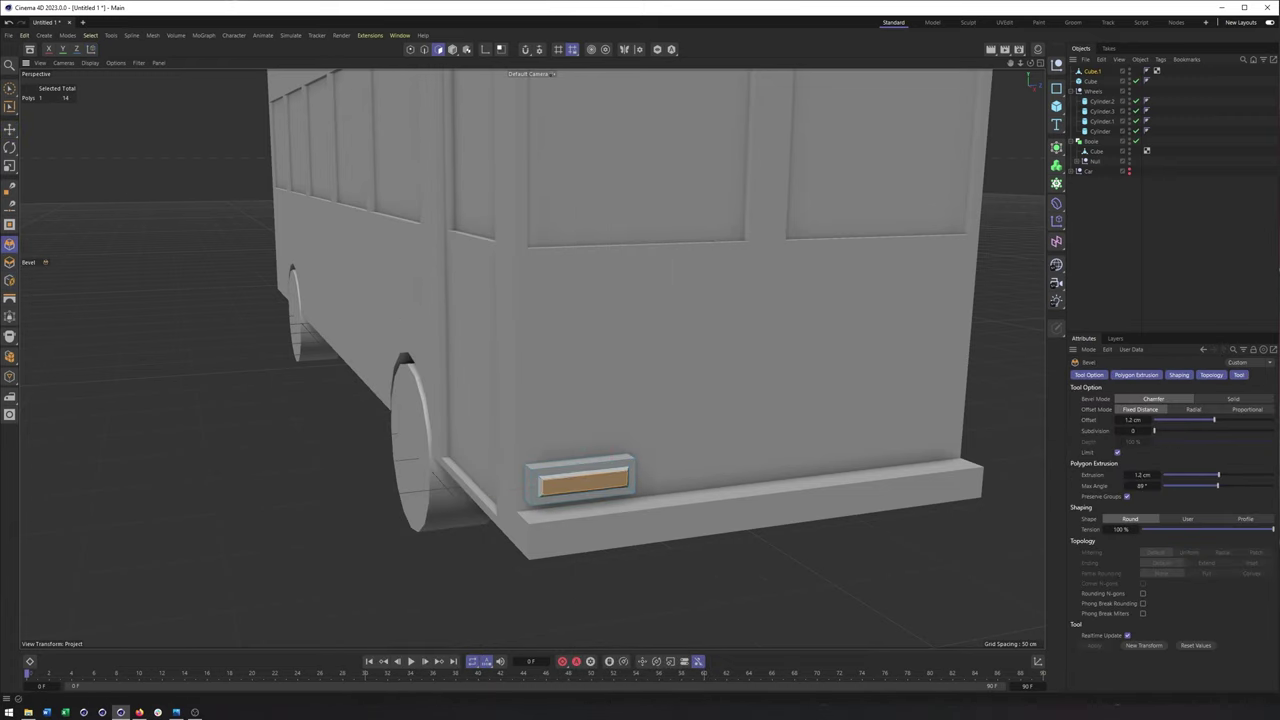
{"action": "key", "text": "e"}
{"action": "left_click_drag", "start_coordinate": [563, 506], "coordinate": [614, 508], "text": "alt"}
{"action": "scroll", "coordinate": [616, 506], "scroll_direction": "up", "scroll_amount": 3}
{"action": "mouse_move", "coordinate": [677, 477]}
{"action": "left_mouse_down"}
{"action": "mouse_move", "coordinate": [660, 479]}
{"action": "mouse_move", "coordinate": [676, 476]}
{"action": "left_mouse_up"}
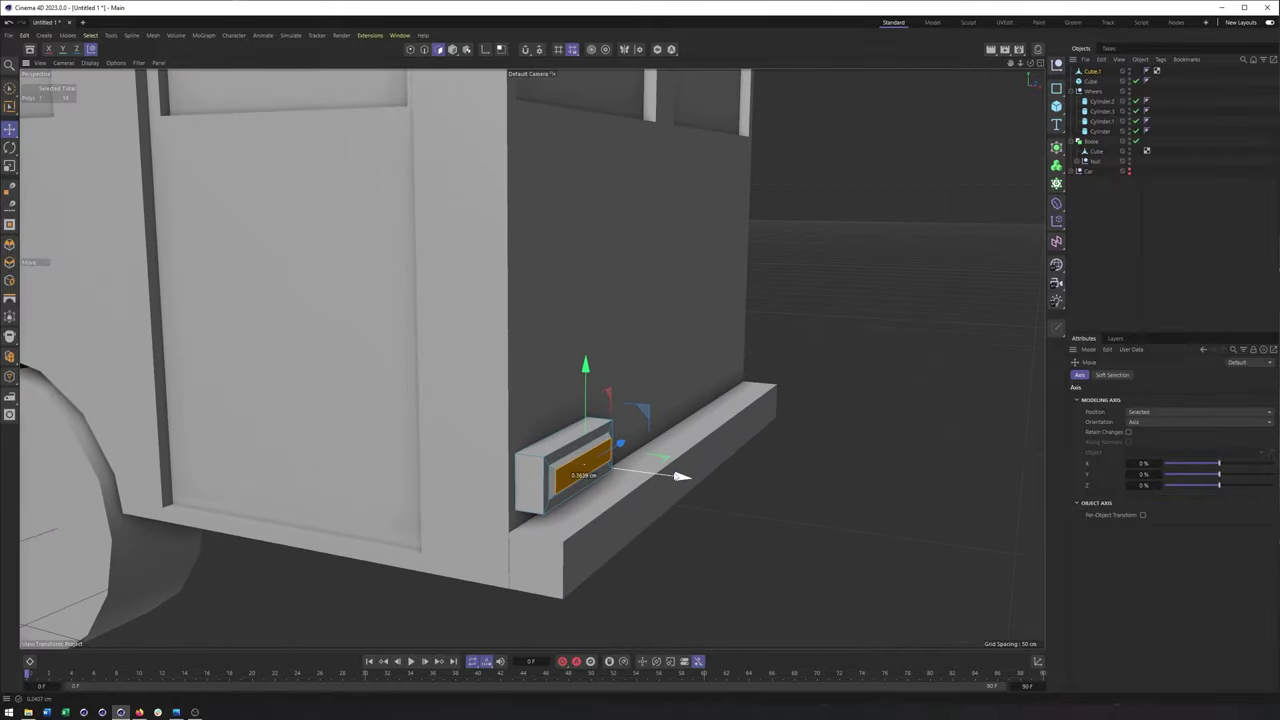
Delete the Phong tag from the headlight object
{"action": "right_click_drag", "start_coordinate": [574, 484], "coordinate": [680, 469], "text": "alt"}
{"action": "mouse_move", "coordinate": [537, 456]}
{"action": "left_mouse_down", "text": "alt"}
{"action": "mouse_move", "coordinate": [495, 462]}
{"action": "mouse_move", "coordinate": [639, 460]}
{"action": "mouse_move", "coordinate": [539, 461]}
{"action": "left_mouse_up", "text": "alt"}
{"action": "right_click_drag", "start_coordinate": [539, 462], "coordinate": [459, 461], "text": "alt"}
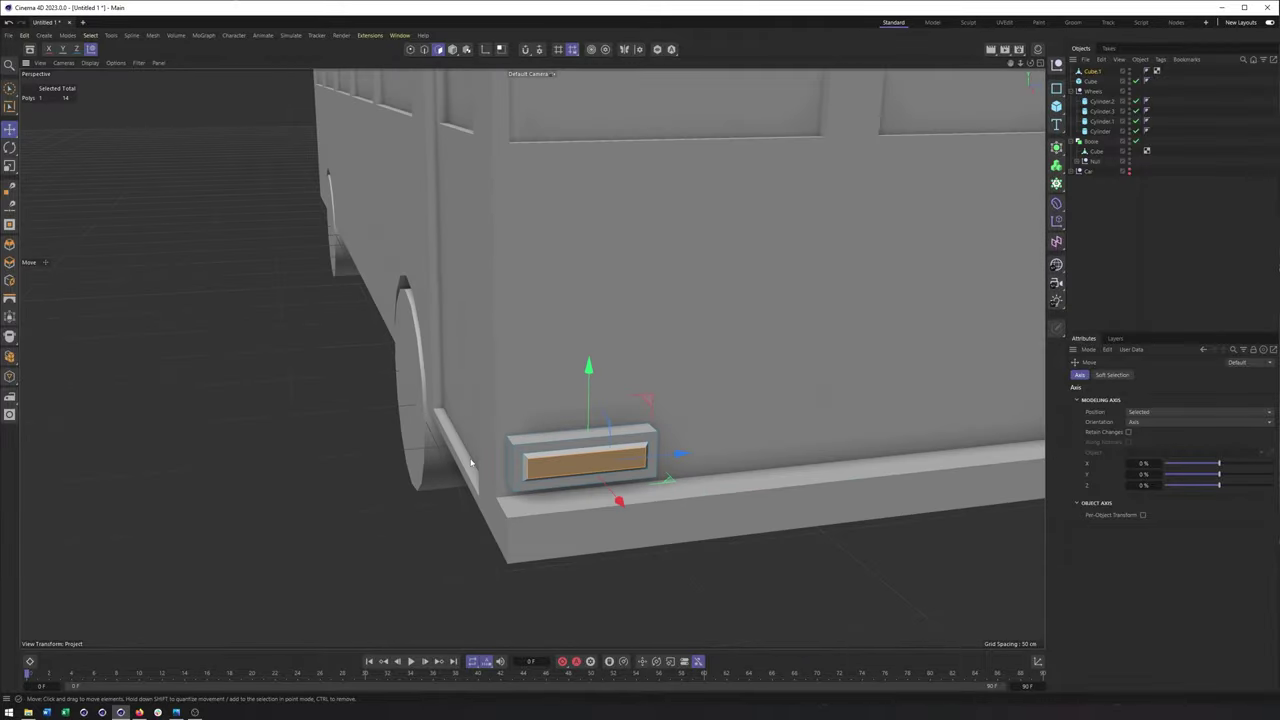
{"action": "left_click", "coordinate": [1146, 72]}
{"action": "key", "text": "Delete"}
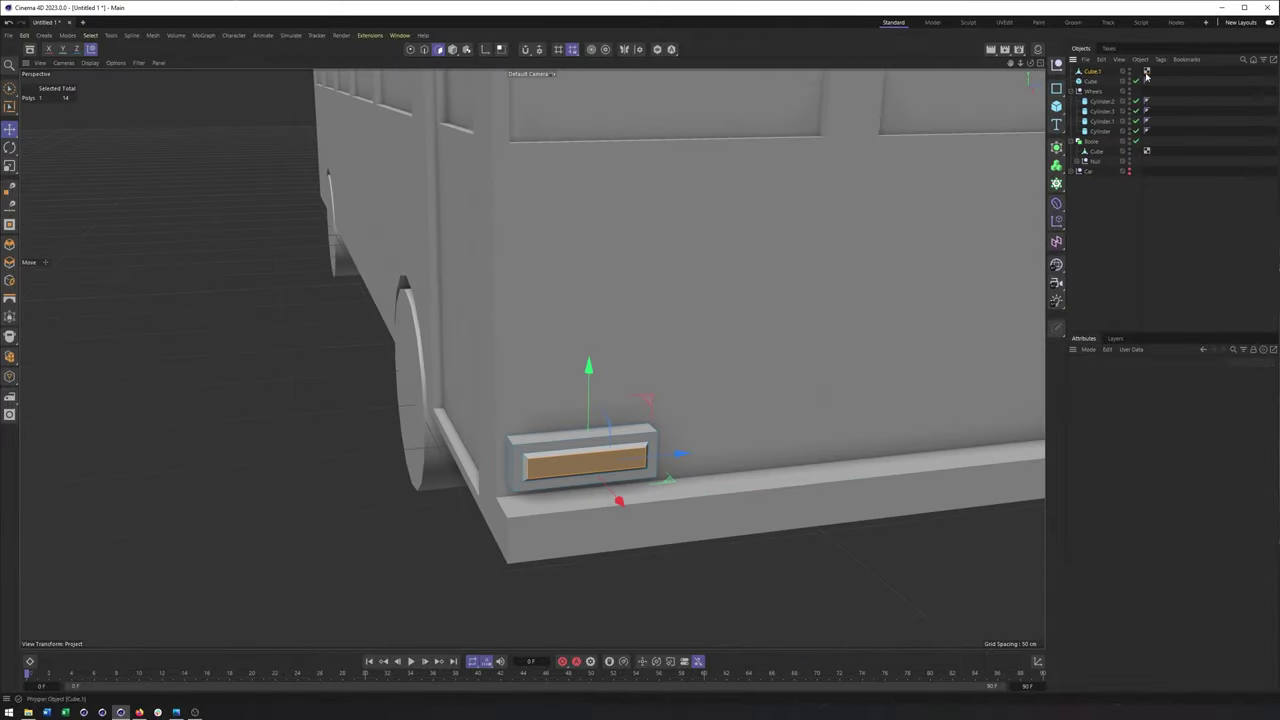
{"action": "left_click_drag", "start_coordinate": [605, 365], "coordinate": [649, 380], "text": "alt"}
{"action": "right_click_drag", "start_coordinate": [649, 380], "coordinate": [600, 378], "text": "alt"}
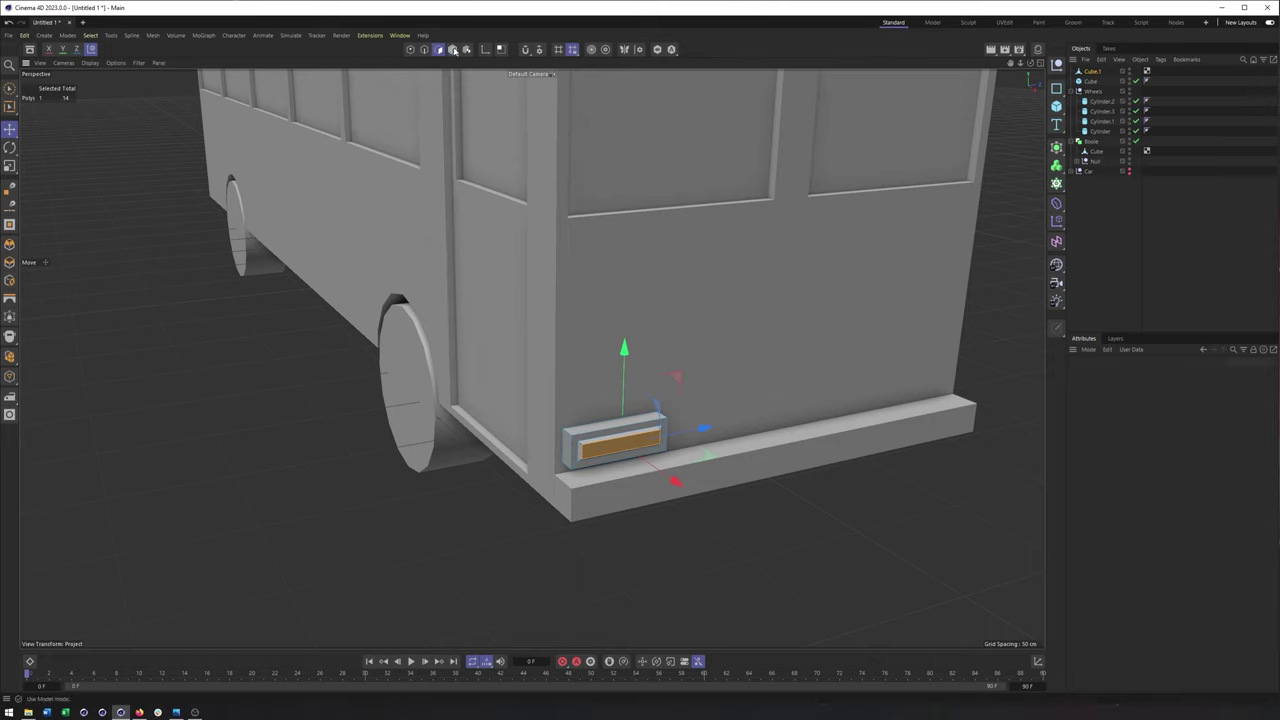
Duplicate the headlight in Model mode and move the copy to the opposite end of the bumper
{"action": "left_click", "coordinate": [454, 51]}
{"action": "middle_click_drag", "start_coordinate": [640, 383], "coordinate": [553, 367], "text": "alt"}
{"action": "left_click_drag", "start_coordinate": [553, 367], "coordinate": [500, 367], "text": "alt"}
{"action": "left_click_drag", "start_coordinate": [581, 415], "coordinate": [800, 388], "text": "ctrl"}
{"action": "middle_click_drag", "start_coordinate": [600, 295], "coordinate": [674, 397], "text": "alt"}
{"action": "left_click_drag", "start_coordinate": [674, 397], "coordinate": [712, 405], "text": "alt"}
{"action": "right_click_drag", "start_coordinate": [706, 403], "coordinate": [637, 403], "text": "alt"}
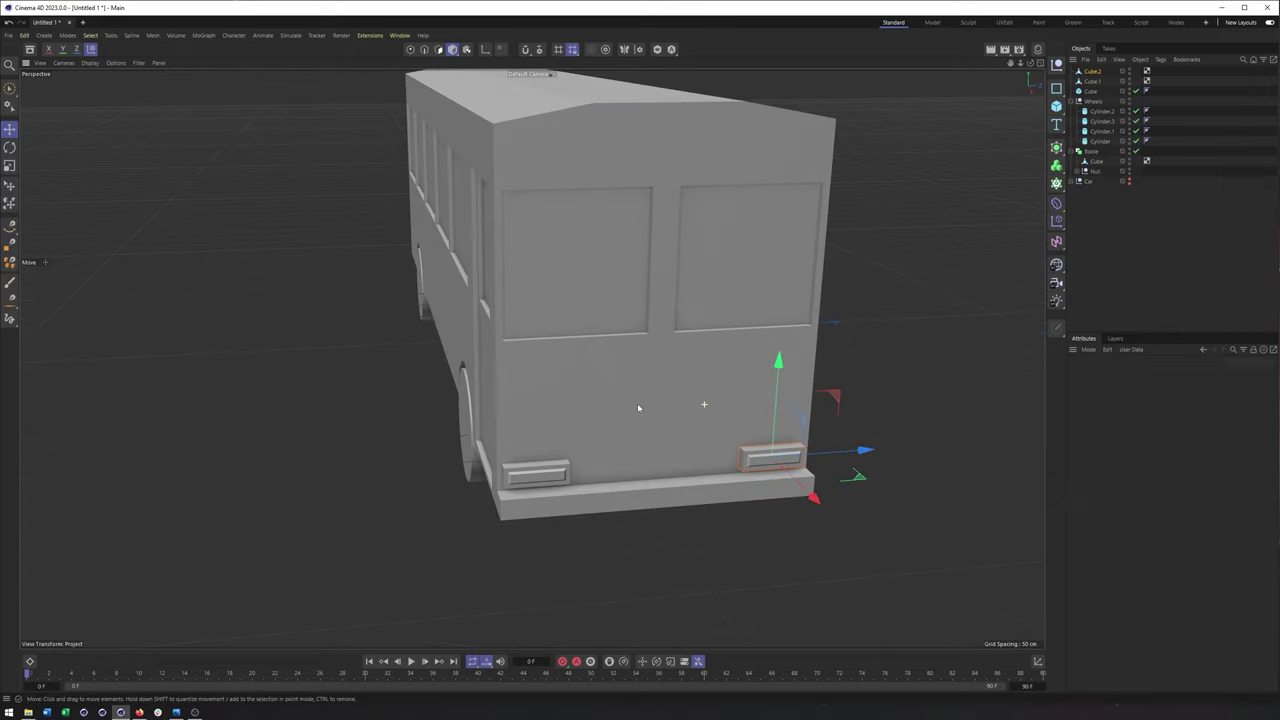
Check the bus front from several angles and select the Boole object that forms the body
{"action": "middle_click_drag", "start_coordinate": [637, 403], "coordinate": [647, 421], "text": "alt"}
{"action": "left_click_drag", "start_coordinate": [647, 419], "coordinate": [648, 406], "text": "alt"}
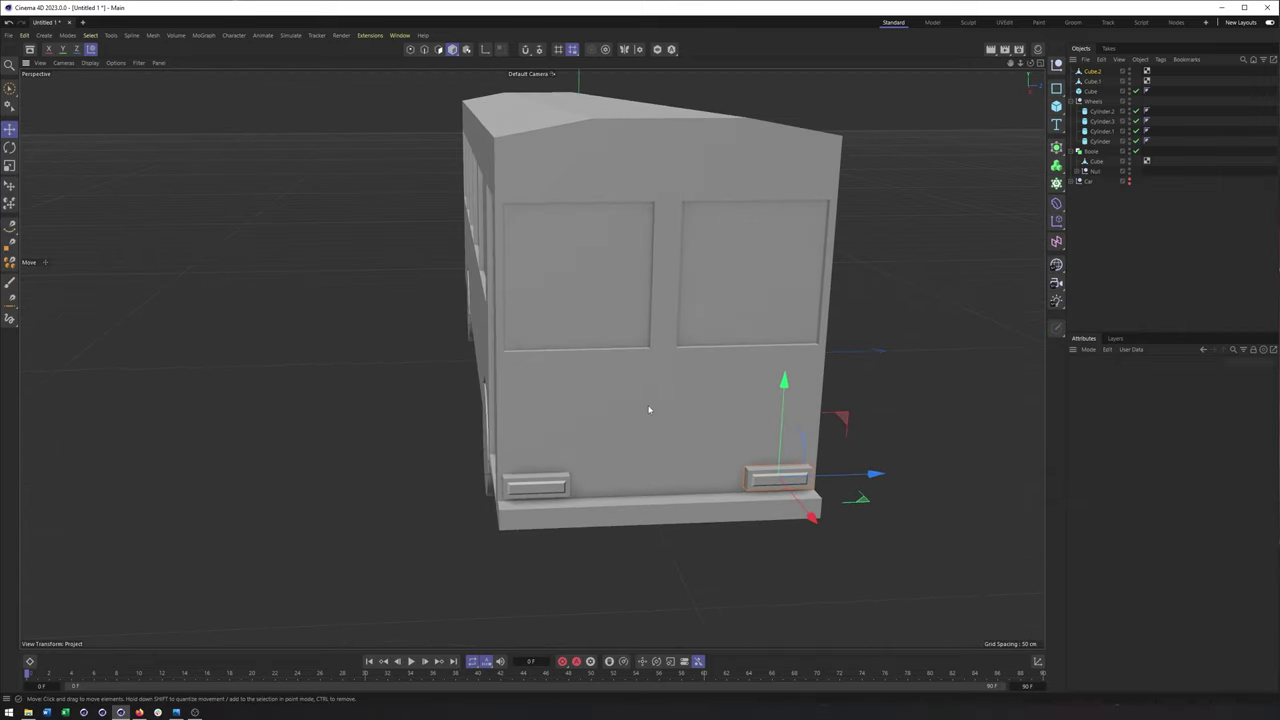
{"action": "left_click", "coordinate": [600, 527]}
{"action": "left_click_drag", "start_coordinate": [614, 523], "coordinate": [621, 445], "text": "alt"}
{"action": "left_click_drag", "start_coordinate": [560, 201], "coordinate": [635, 207], "text": "alt"}
{"action": "left_click", "coordinate": [642, 184]}
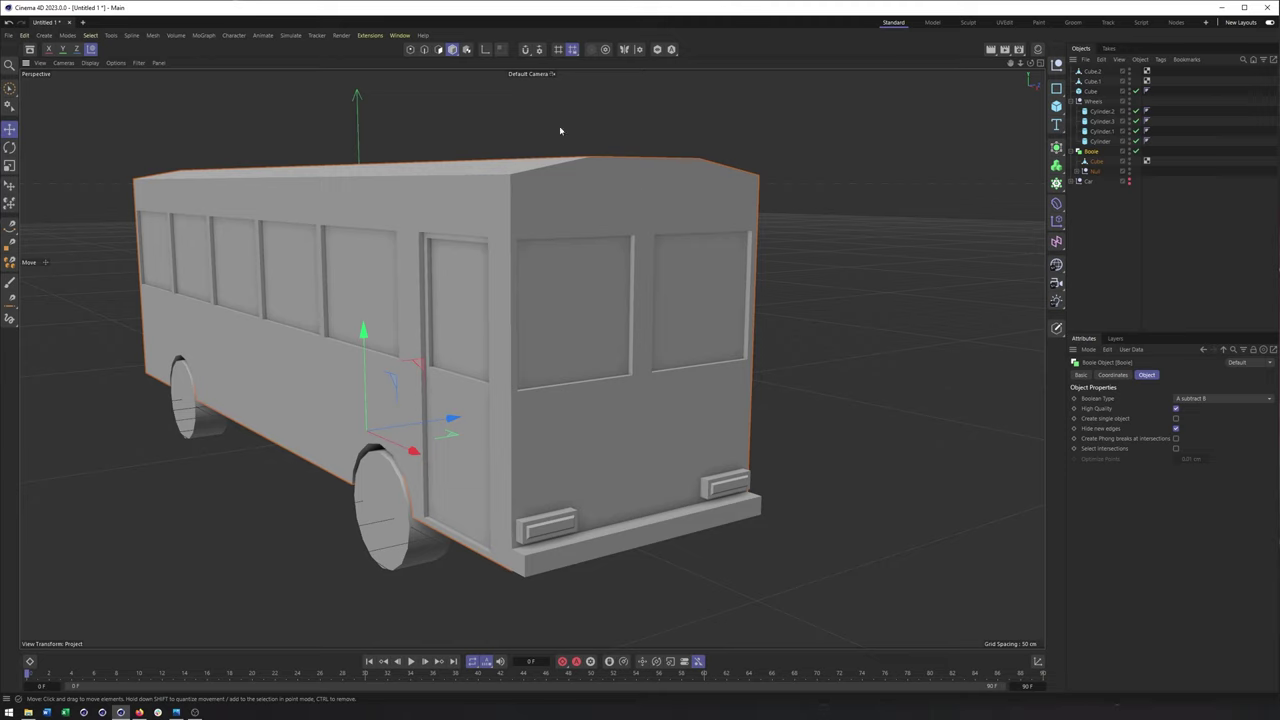
Inset the front polygons of the bus body above the windows by about 6.9 cm
{"action": "left_click", "coordinate": [441, 53]}
{"action": "left_click", "coordinate": [1088, 91]}
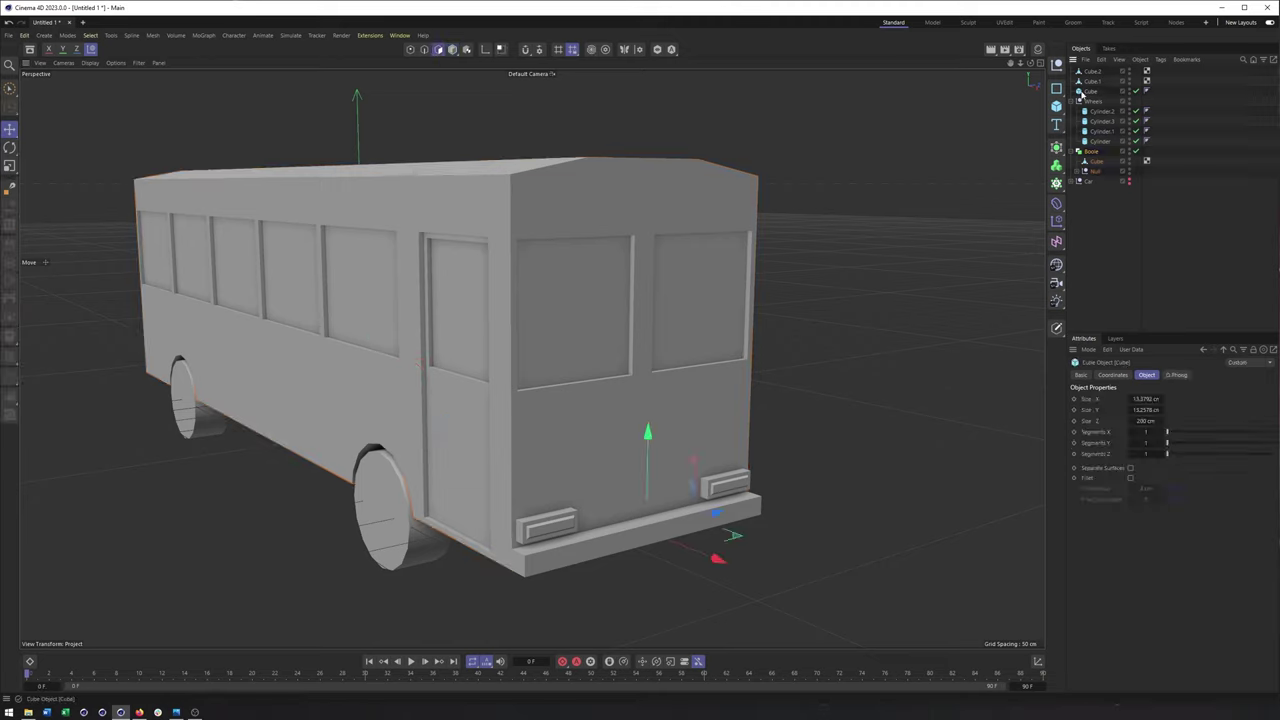
{"action": "left_click", "coordinate": [1096, 161]}
{"action": "left_click", "coordinate": [601, 185]}
{"action": "right_click", "coordinate": [601, 185]}
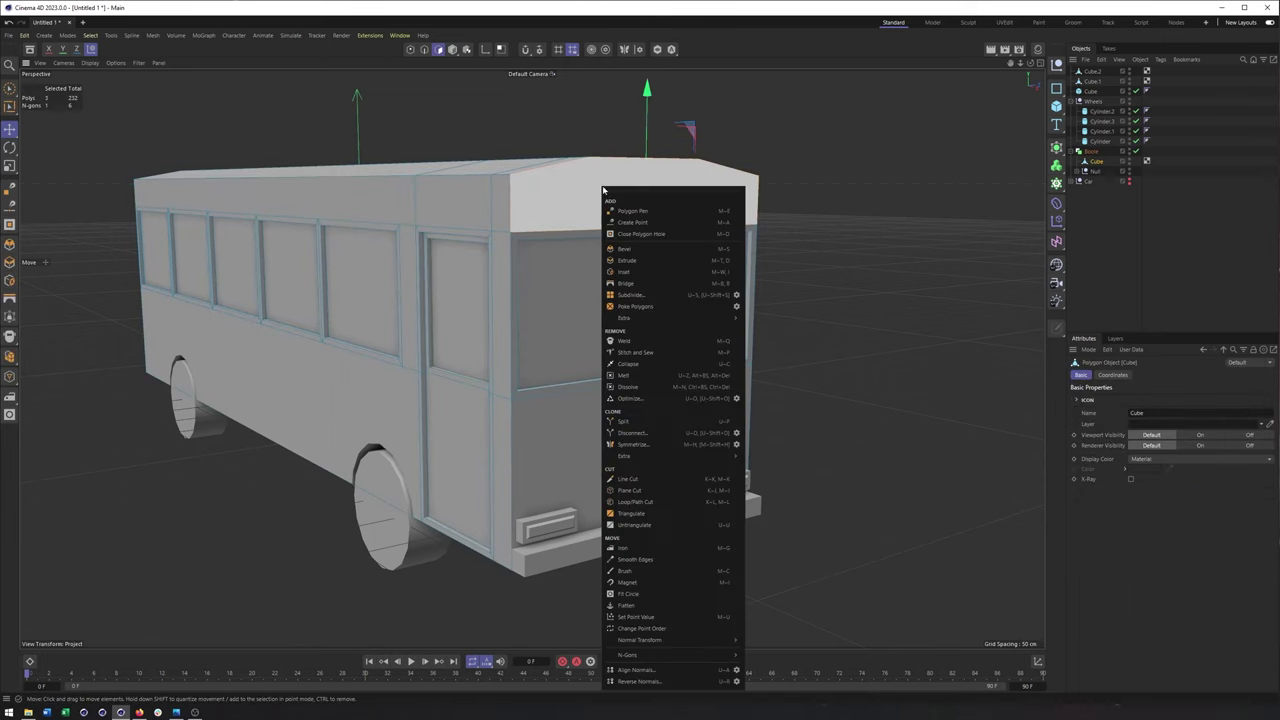
{"action": "left_click", "coordinate": [640, 271]}
{"action": "left_click_drag", "start_coordinate": [640, 271], "coordinate": [590, 271]}
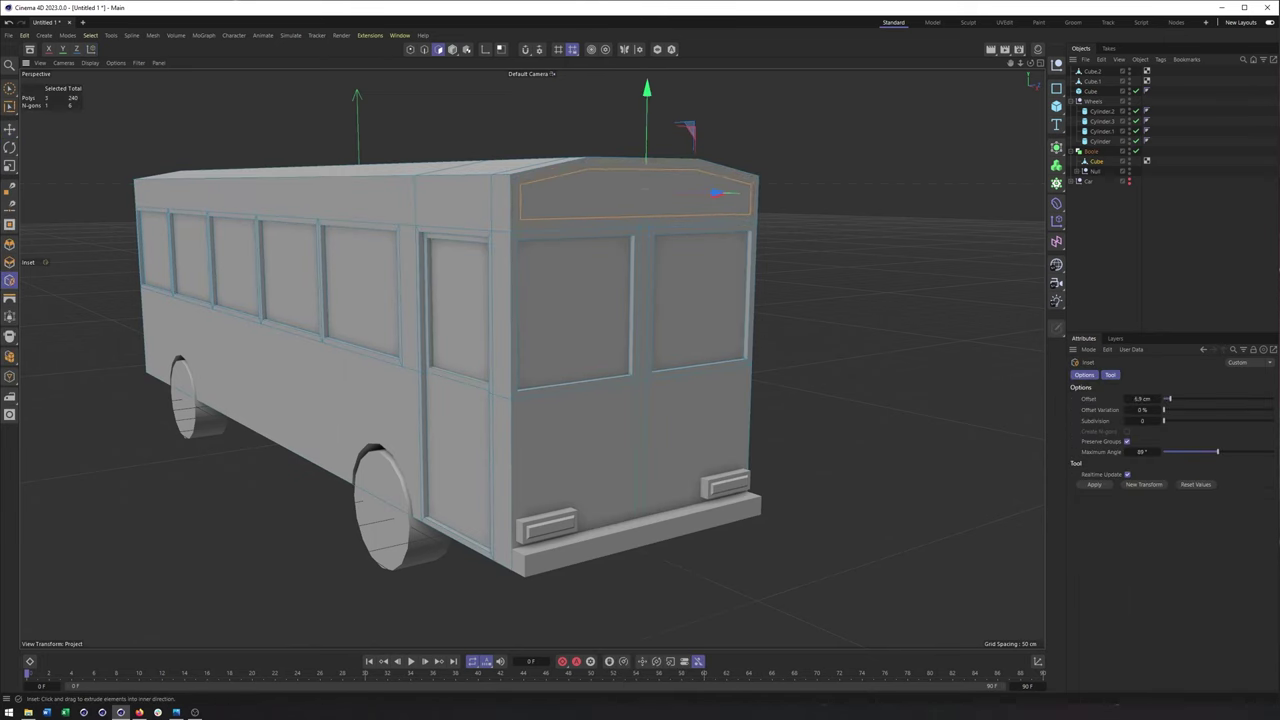
Extrude the inset front panel inward by about 2.8 cm, return to Model mode and deselect the body
{"action": "right_click", "coordinate": [893, 257]}
{"action": "left_click", "coordinate": [932, 278]}
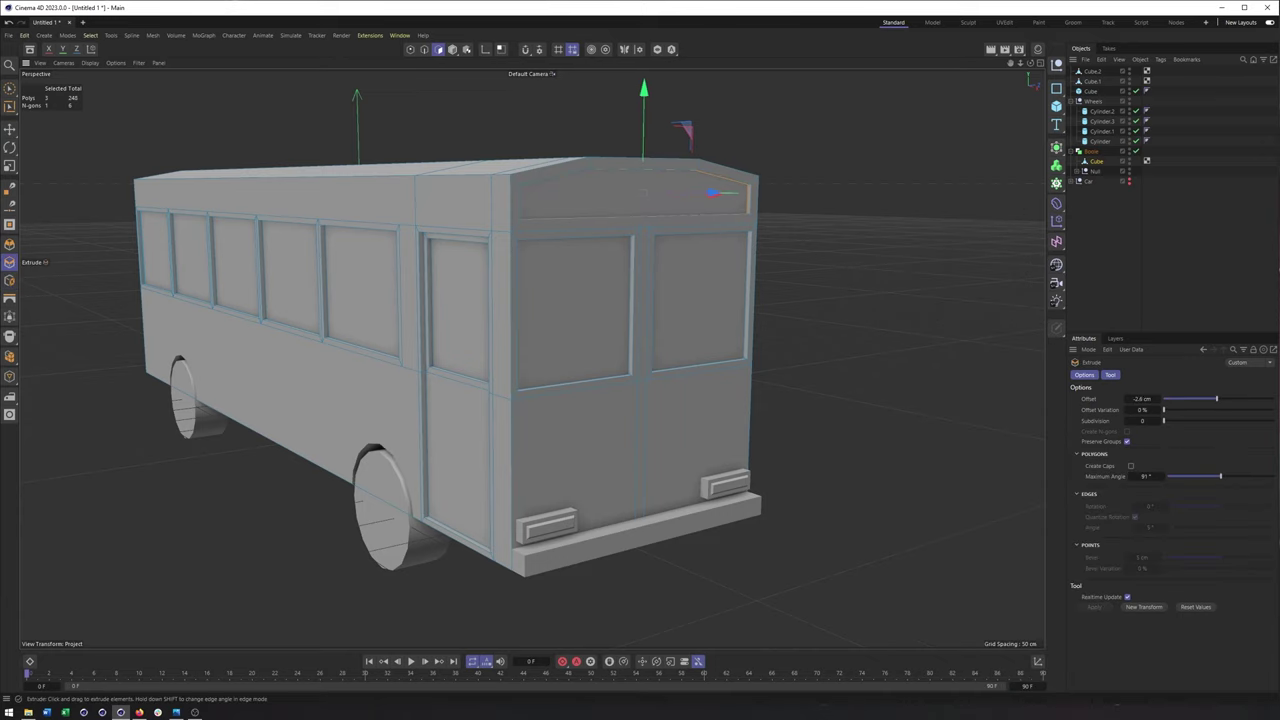
{"action": "left_click", "coordinate": [452, 50]}
{"action": "mouse_move", "coordinate": [871, 237]}
{"action": "left_mouse_down", "text": "alt"}
{"action": "mouse_move", "coordinate": [763, 263]}
{"action": "mouse_move", "coordinate": [797, 266]}
{"action": "mouse_move", "coordinate": [785, 283]}
{"action": "mouse_move", "coordinate": [802, 276]}
{"action": "mouse_move", "coordinate": [744, 303]}
{"action": "mouse_move", "coordinate": [787, 302]}
{"action": "mouse_move", "coordinate": [758, 304]}
{"action": "left_mouse_up", "text": "alt"}
{"action": "left_click", "coordinate": [1128, 246]}
{"action": "right_click_drag", "start_coordinate": [686, 352], "coordinate": [723, 341], "text": "alt"}
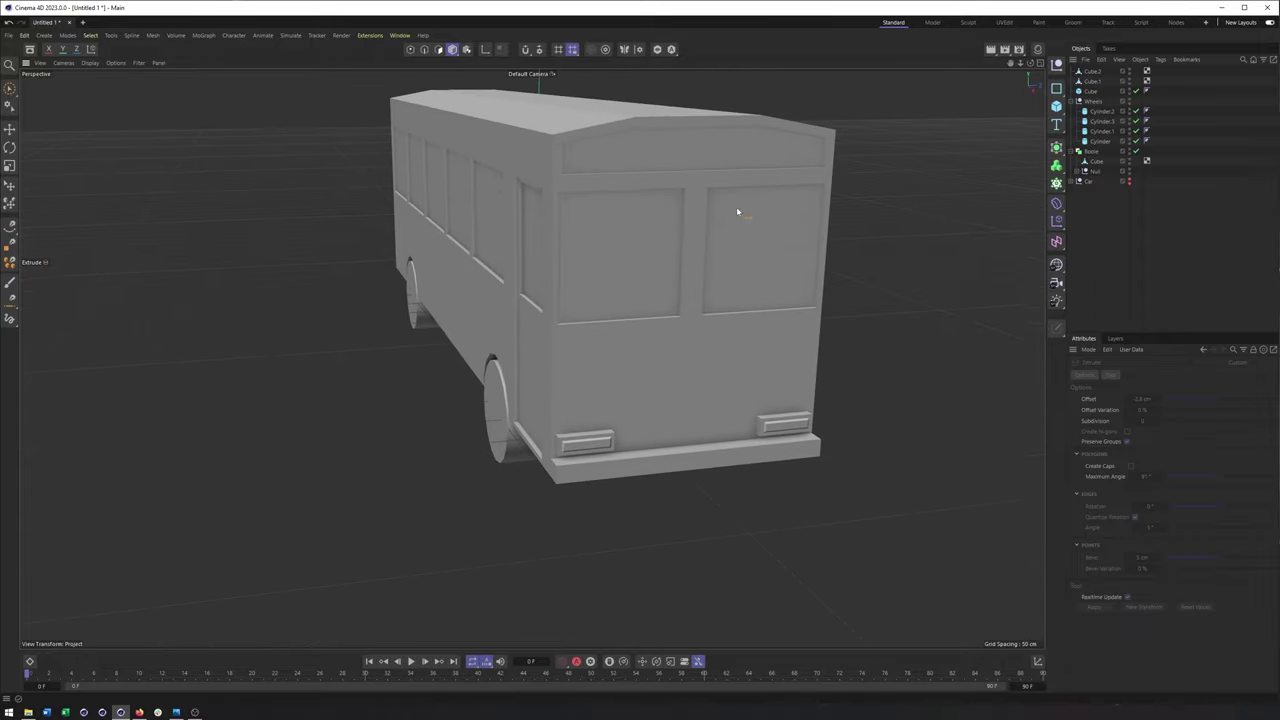
{"action": "left_click_drag", "start_coordinate": [628, 247], "coordinate": [755, 263], "text": "alt"}
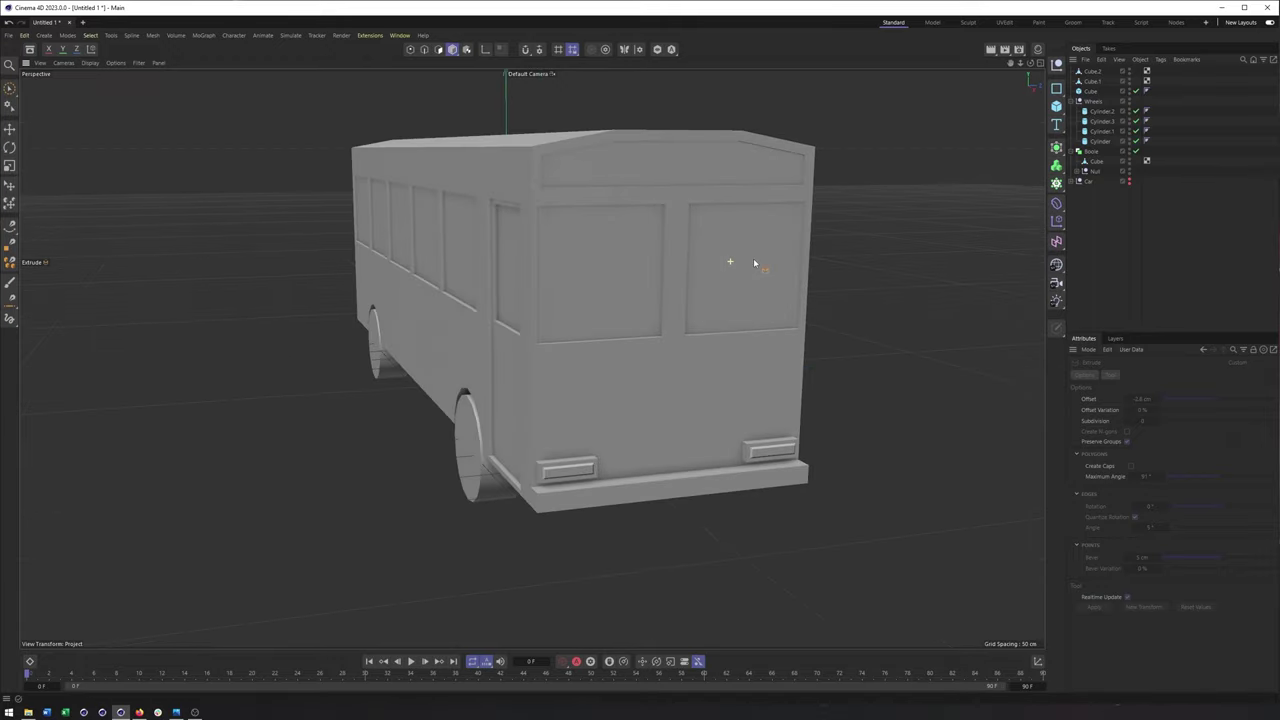
Add a Tube primitive in front of the bus with an inner radius of 87 cm and a height of 28 cm
{"action": "left_click", "coordinate": [1058, 107]}
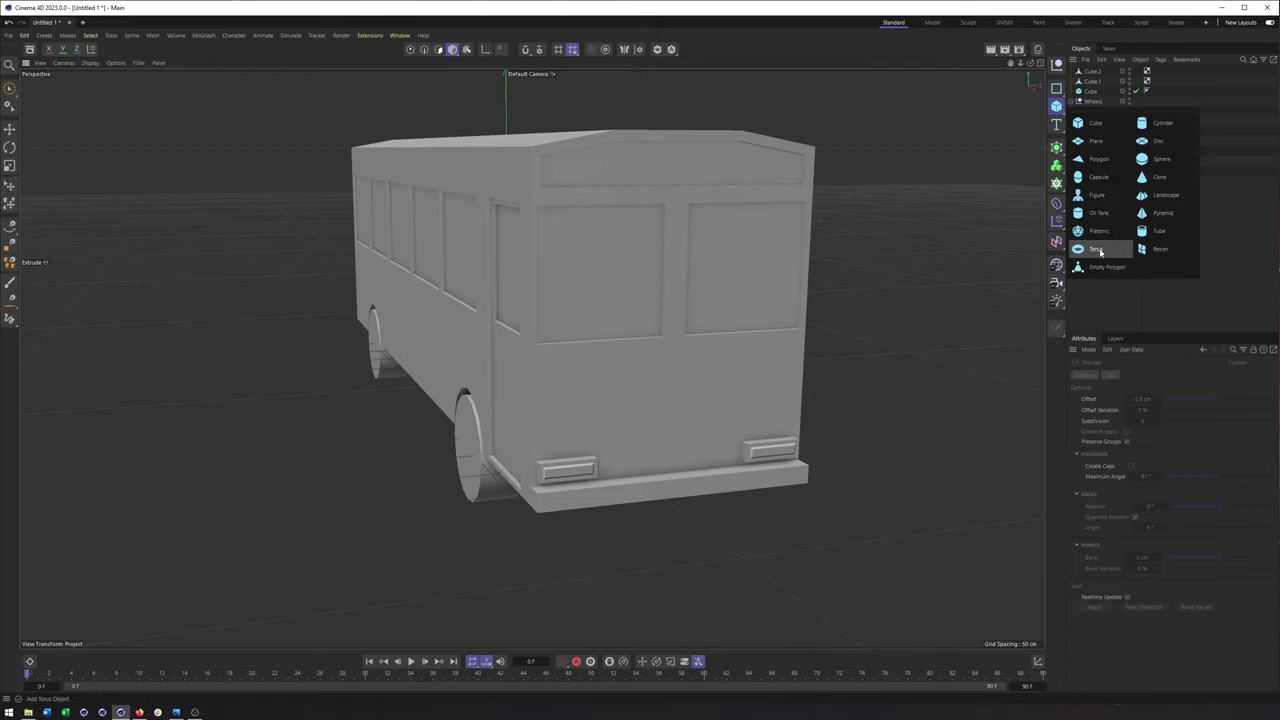
{"action": "left_click", "coordinate": [1156, 231]}
{"action": "scroll", "coordinate": [694, 305], "scroll_direction": "down", "scroll_amount": 2}
{"action": "left_click_drag", "start_coordinate": [617, 386], "coordinate": [472, 492]}
{"action": "scroll", "coordinate": [500, 481], "scroll_direction": "up", "scroll_amount": 2}
{"action": "scroll", "coordinate": [588, 456], "scroll_direction": "down", "scroll_amount": 4}
{"action": "left_click_drag", "start_coordinate": [593, 455], "coordinate": [661, 510], "text": "alt"}
{"action": "left_click_drag", "start_coordinate": [1181, 411], "coordinate": [1172, 443]}
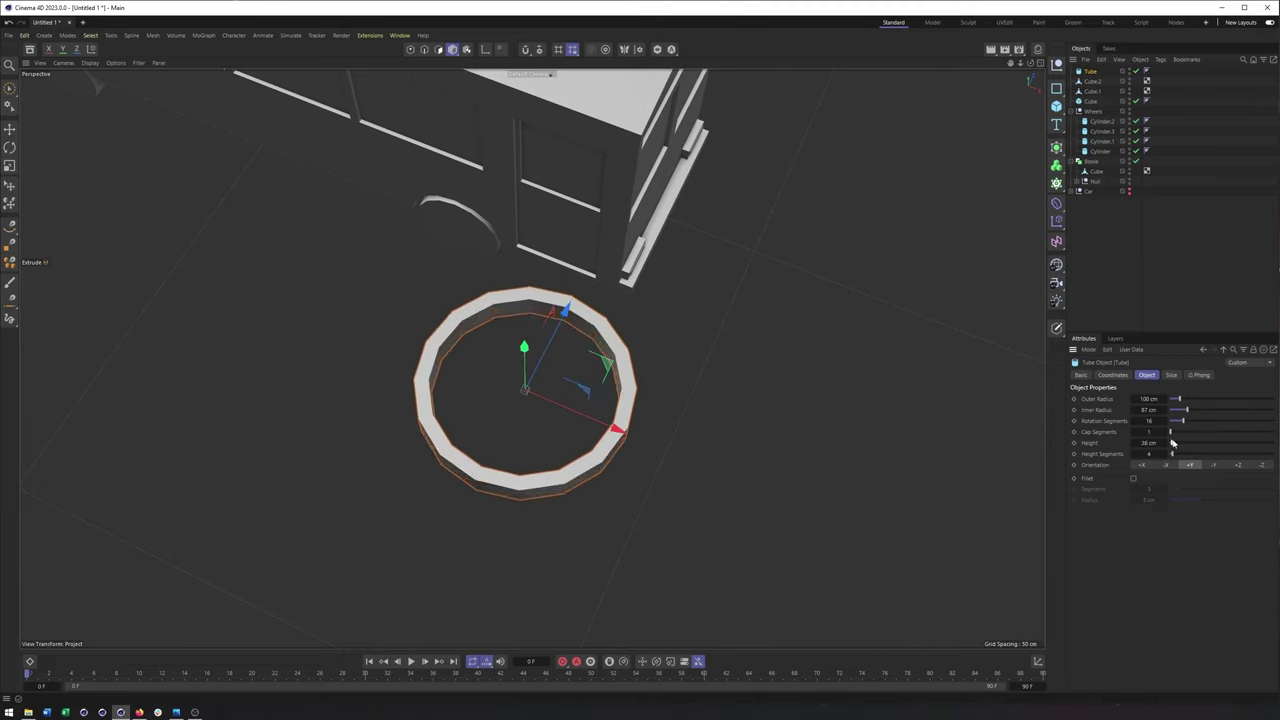
Slice the tube from 0° to 90° so that only a quarter arc remains
{"action": "left_click", "coordinate": [1170, 375]}
{"action": "left_click", "coordinate": [1117, 399]}
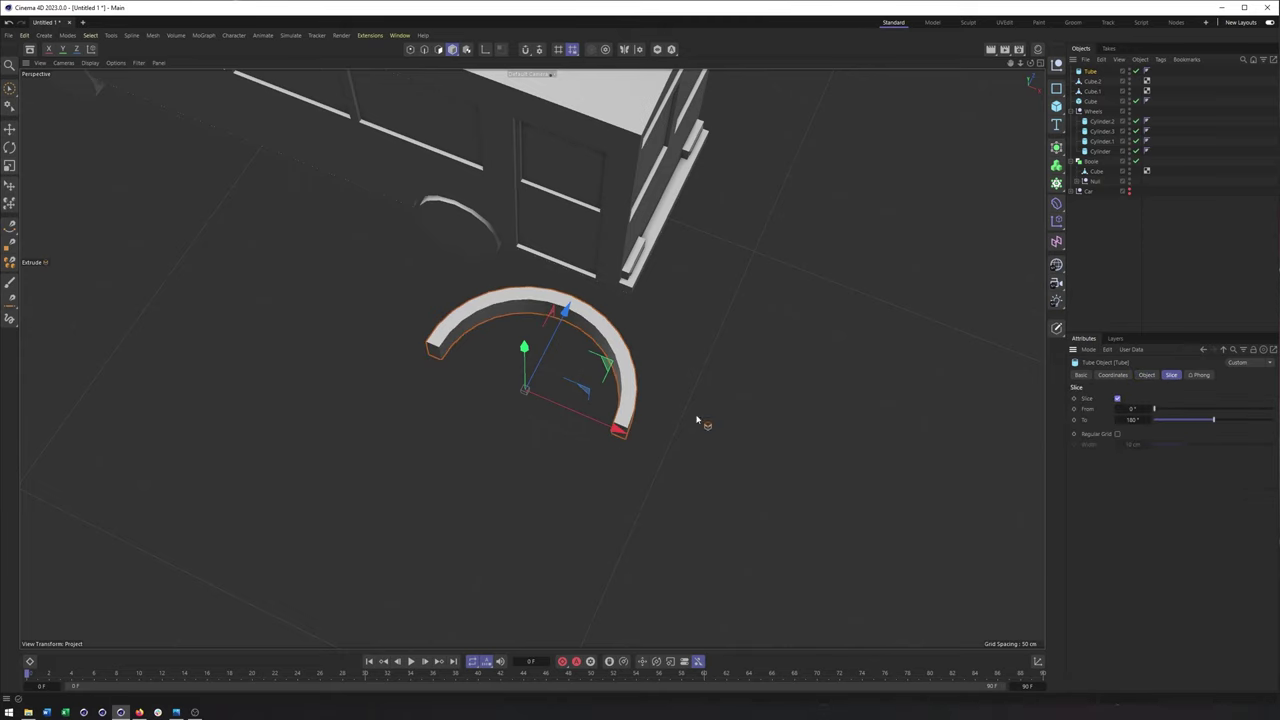
{"action": "middle_click_drag", "start_coordinate": [778, 430], "coordinate": [815, 449], "text": "alt"}
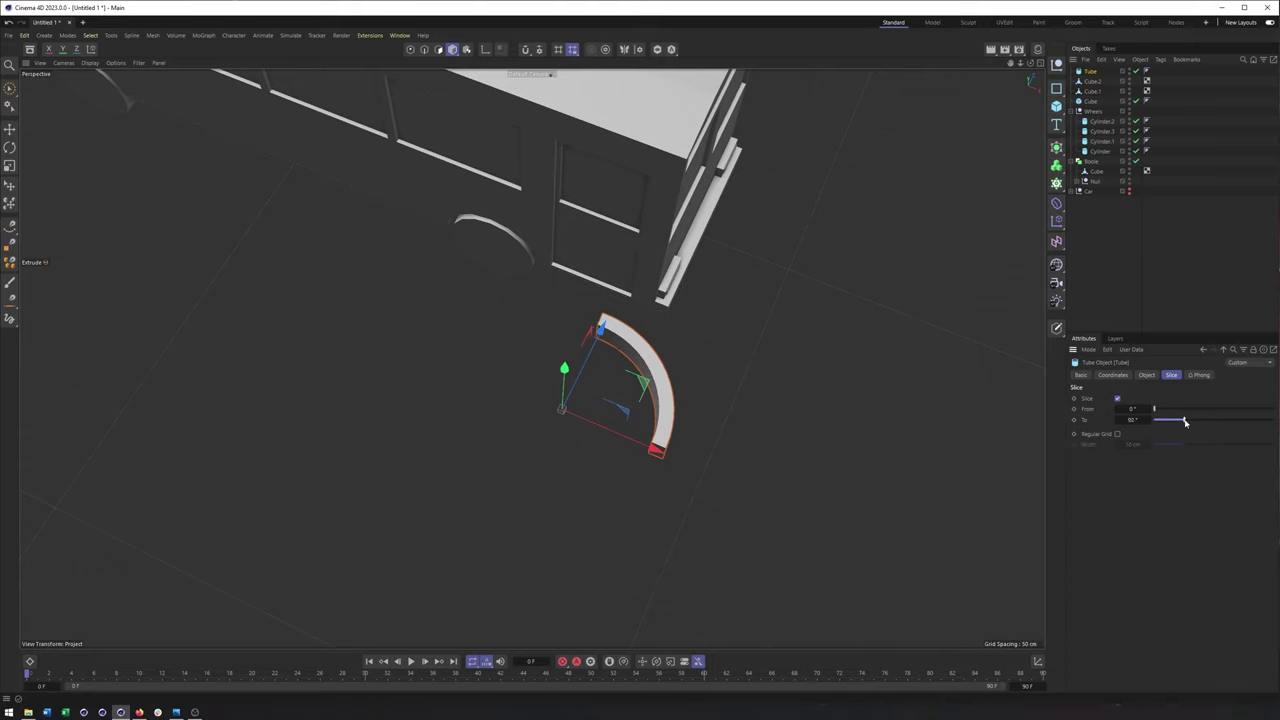
{"action": "left_click_drag", "start_coordinate": [790, 405], "coordinate": [615, 354], "text": "alt"}
{"action": "middle_click_drag", "start_coordinate": [615, 354], "coordinate": [606, 418], "text": "alt"}
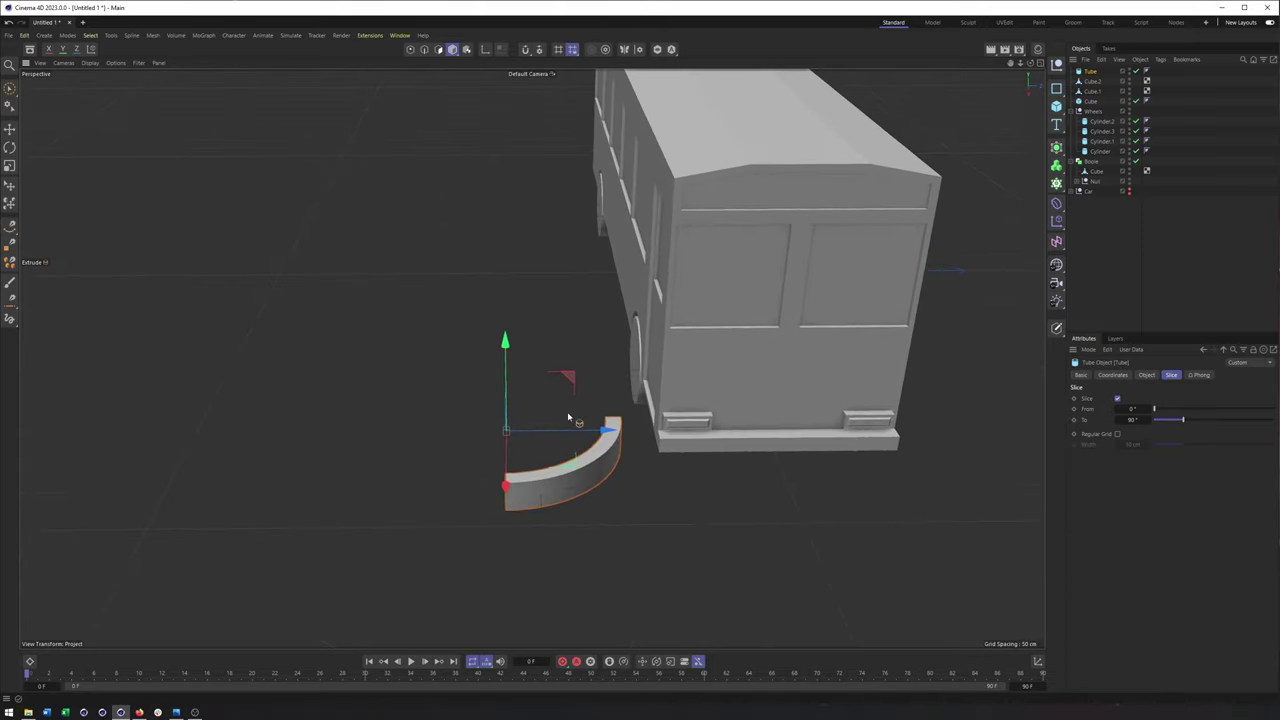
Move the tube arc up to the front corner of the bus and scale it down to mirror-arm size
{"action": "key", "text": "e"}
{"action": "left_click_drag", "start_coordinate": [569, 372], "coordinate": [635, 138]}
{"action": "right_click_drag", "start_coordinate": [653, 217], "coordinate": [735, 210], "text": "alt"}
{"action": "scroll", "coordinate": [735, 210], "scroll_direction": "up", "scroll_amount": 5}
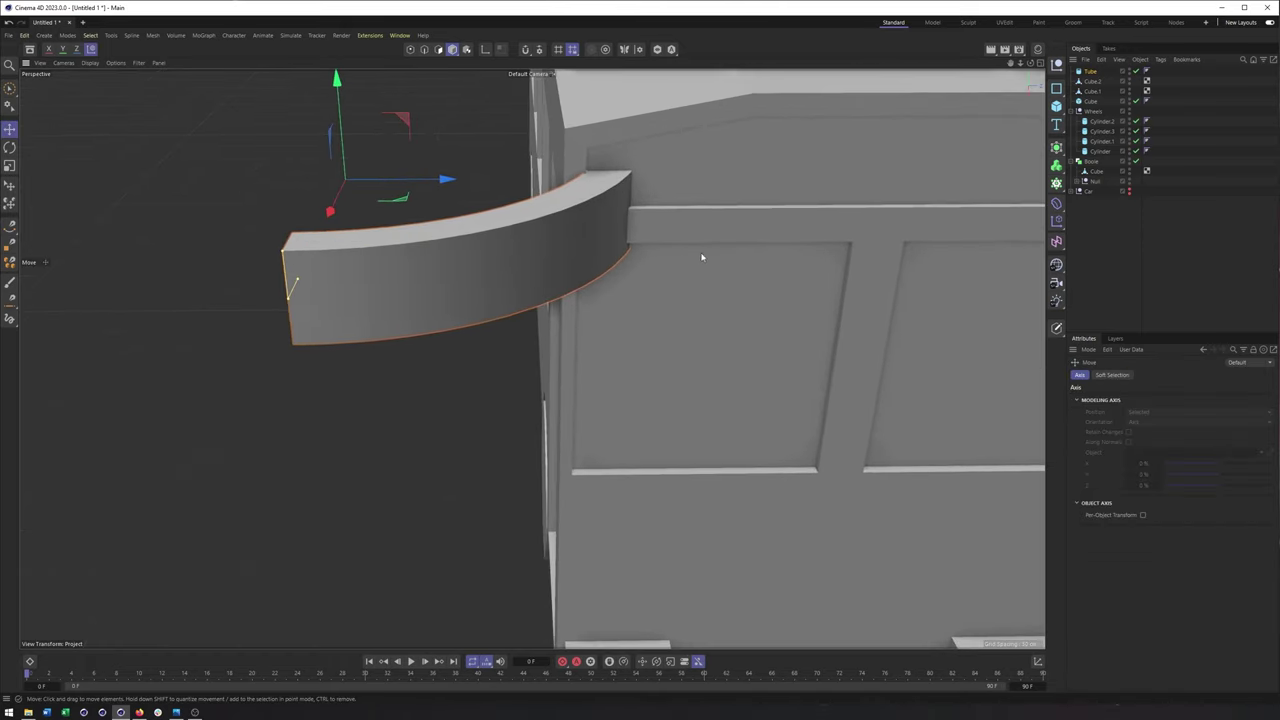
{"action": "key", "text": "t"}
{"action": "left_click_drag", "start_coordinate": [714, 249], "coordinate": [345, 275]}
Position the small arc so that one end touches the front corner beside the windshield
{"action": "key", "text": "e"}
{"action": "key", "text": "t"}
{"action": "key", "text": "e"}
{"action": "left_click_drag", "start_coordinate": [420, 265], "coordinate": [538, 368], "text": "alt"}
{"action": "left_click_drag", "start_coordinate": [539, 388], "coordinate": [529, 405]}
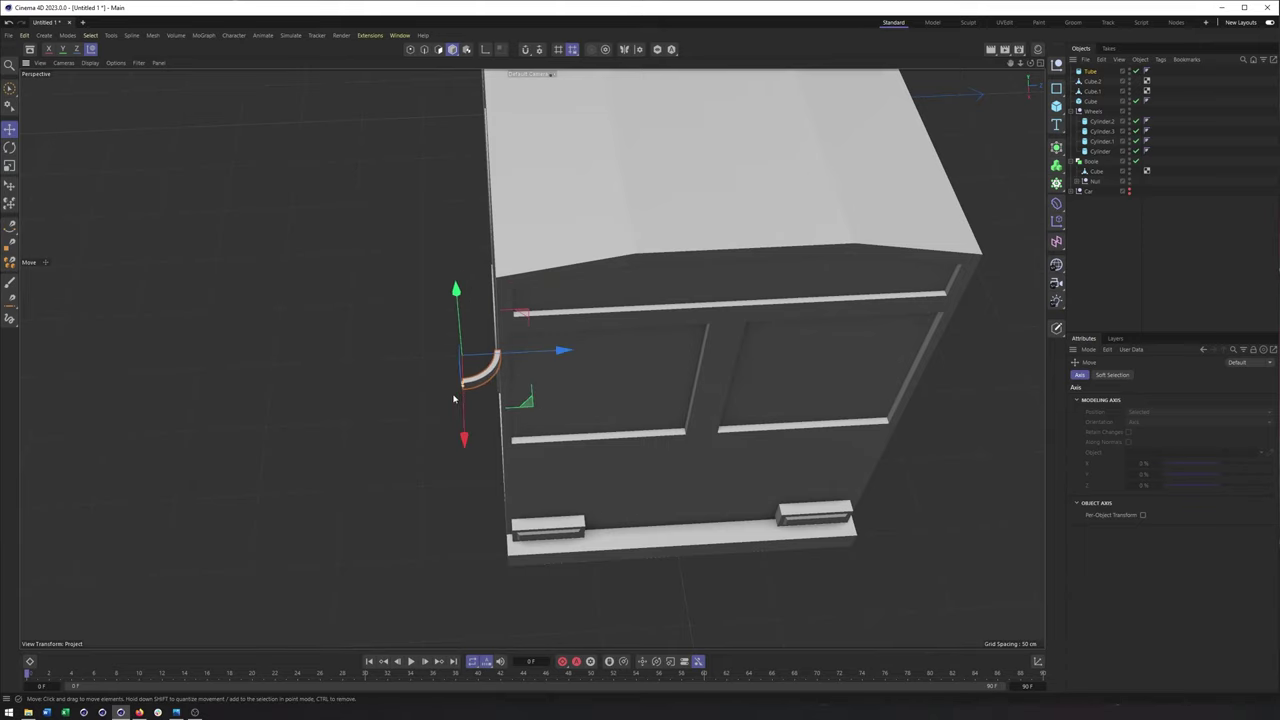
{"action": "right_click_drag", "start_coordinate": [517, 368], "coordinate": [546, 362], "text": "alt"}
{"action": "left_click_drag", "start_coordinate": [546, 362], "coordinate": [527, 327], "text": "alt"}
{"action": "left_click_drag", "start_coordinate": [532, 338], "coordinate": [865, 287], "text": "alt"}
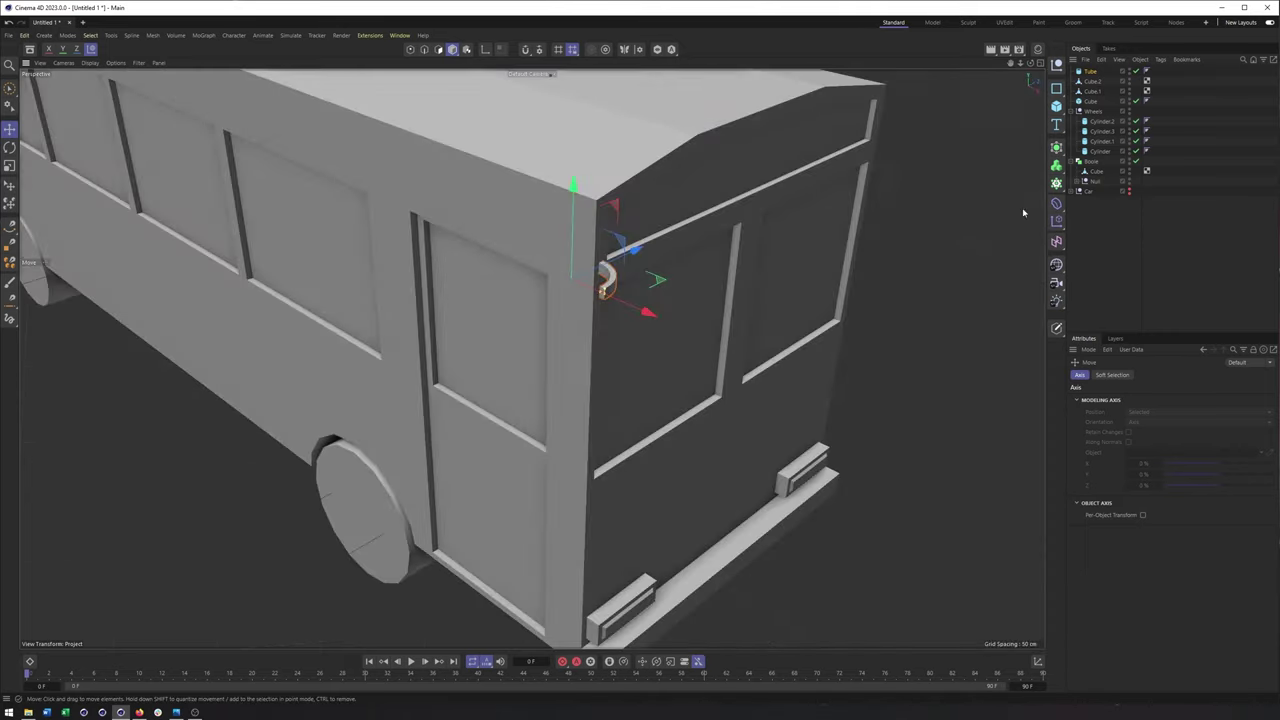
{"action": "key", "text": "c"}
{"action": "left_click", "coordinate": [445, 49]}
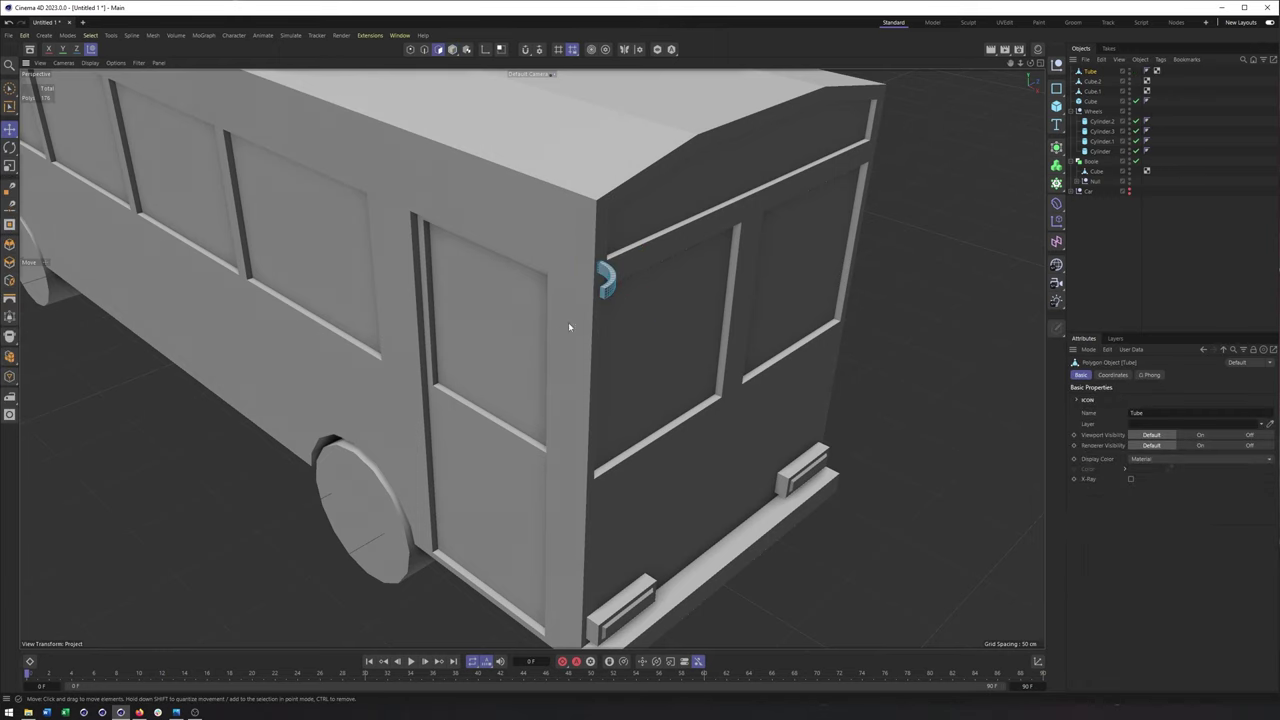
{"action": "scroll", "coordinate": [610, 280], "scroll_direction": "up", "scroll_amount": 6}
{"action": "right_click_drag", "start_coordinate": [700, 264], "coordinate": [778, 258], "text": "alt"}
{"action": "left_click_drag", "start_coordinate": [640, 259], "coordinate": [546, 236], "text": "alt"}
{"action": "key", "text": "ctrl+z"}
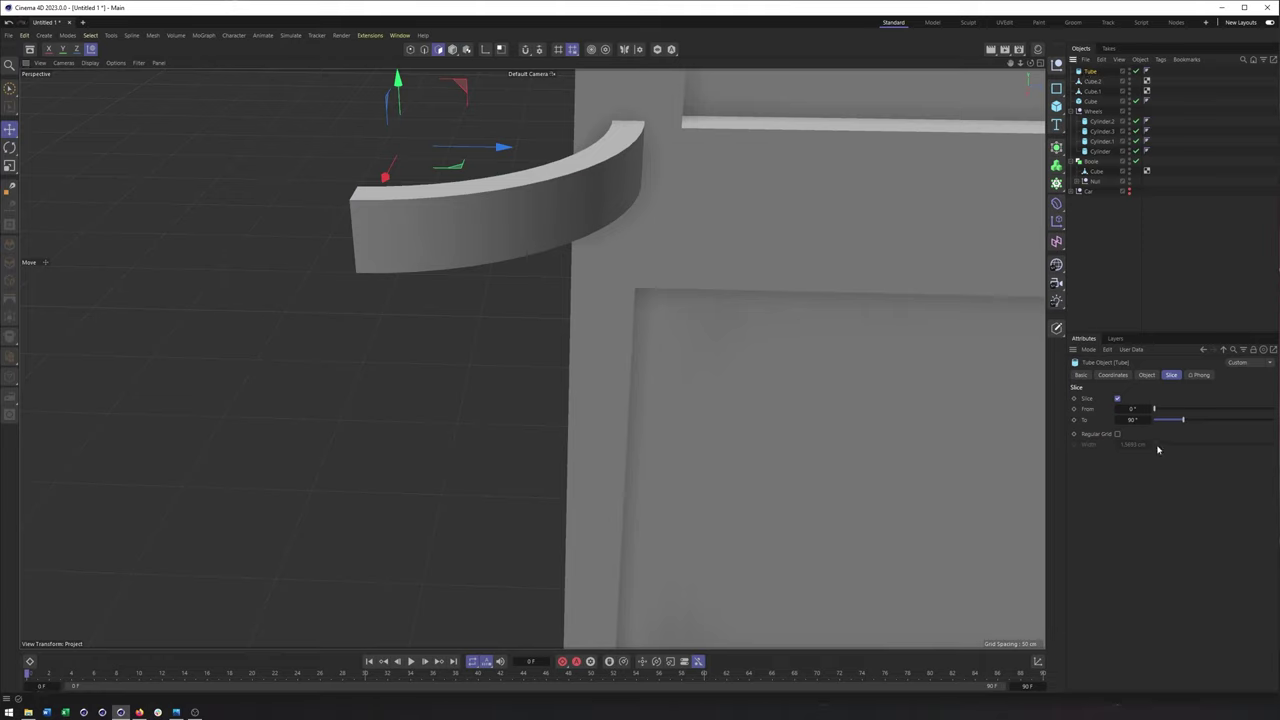
Reduce the tube arc's rotation segments to 3
{"action": "left_click", "coordinate": [1146, 375]}
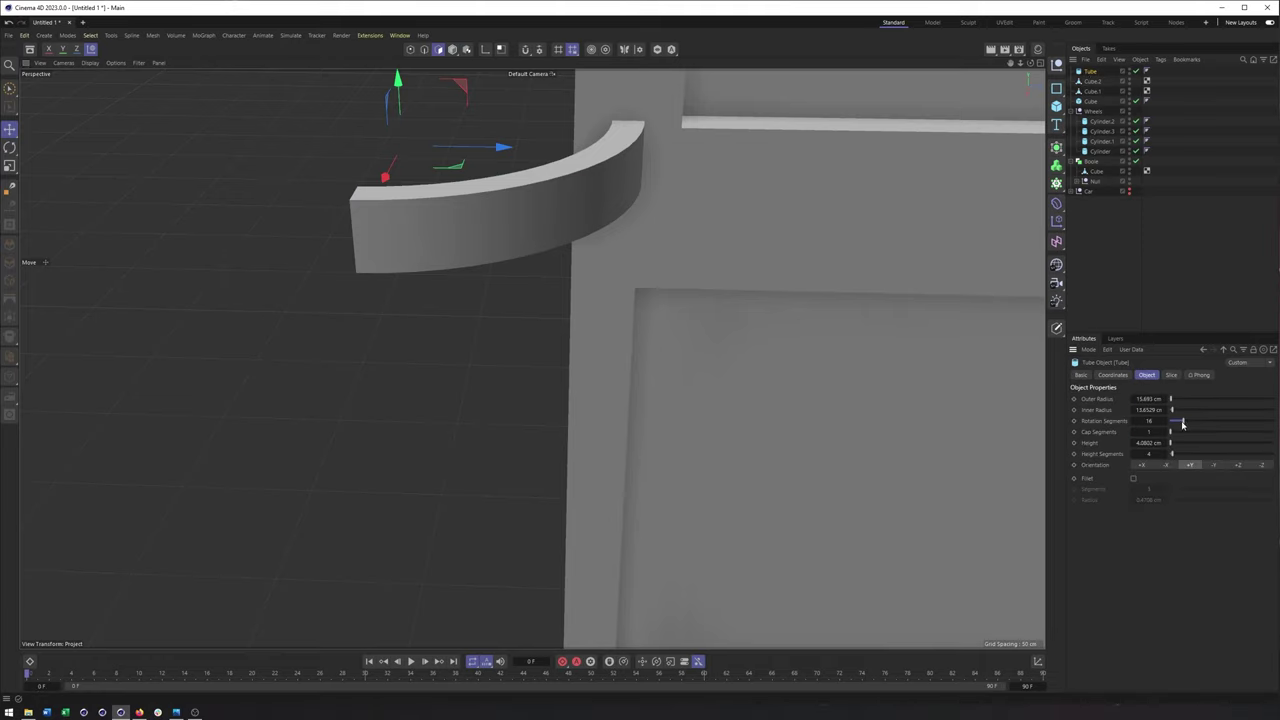
{"action": "left_click_drag", "start_coordinate": [1178, 423], "coordinate": [1170, 421]}
{"action": "left_click_drag", "start_coordinate": [660, 293], "coordinate": [650, 262], "text": "alt"}
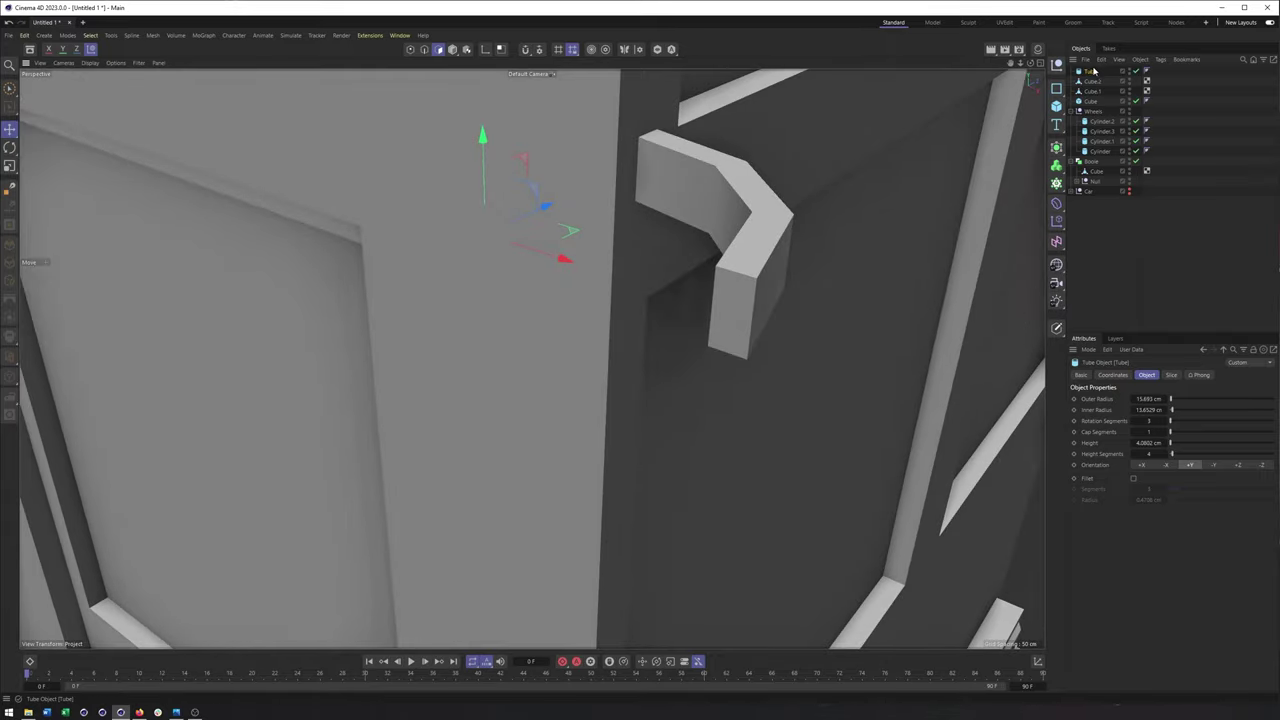
{"action": "key", "text": "c"}
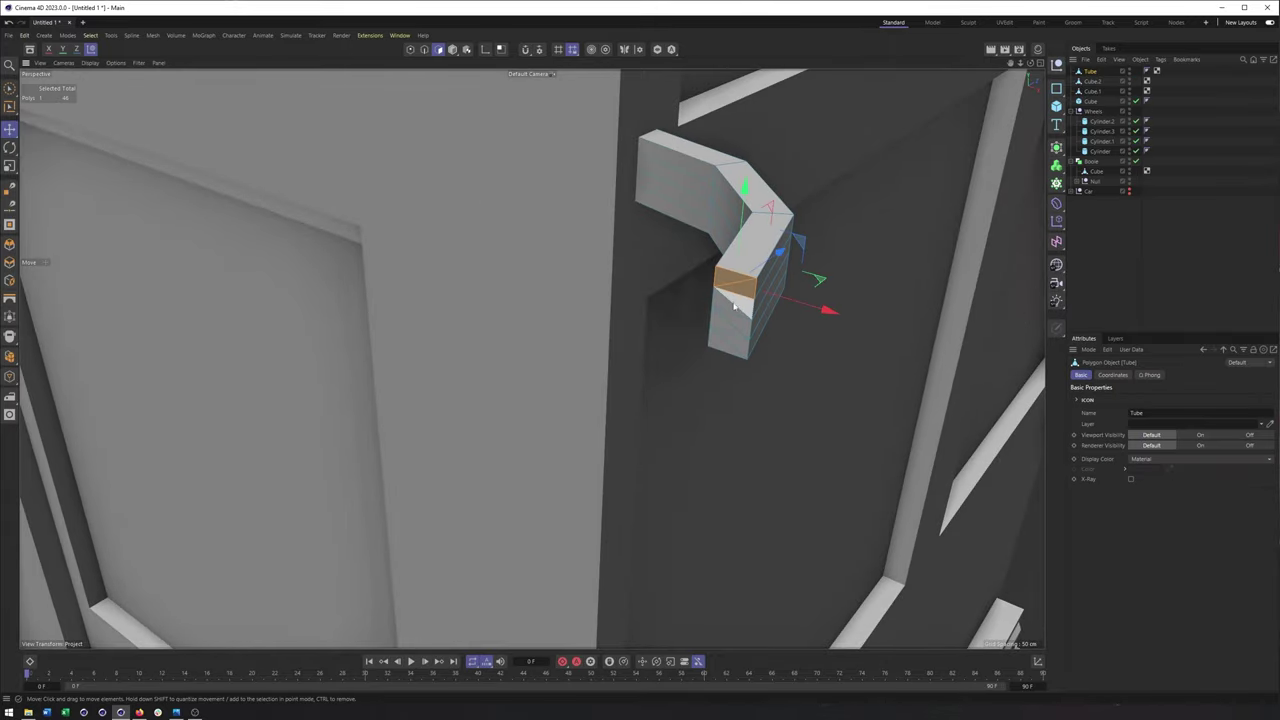
{"action": "left_click", "coordinate": [722, 340], "text": "shift"}
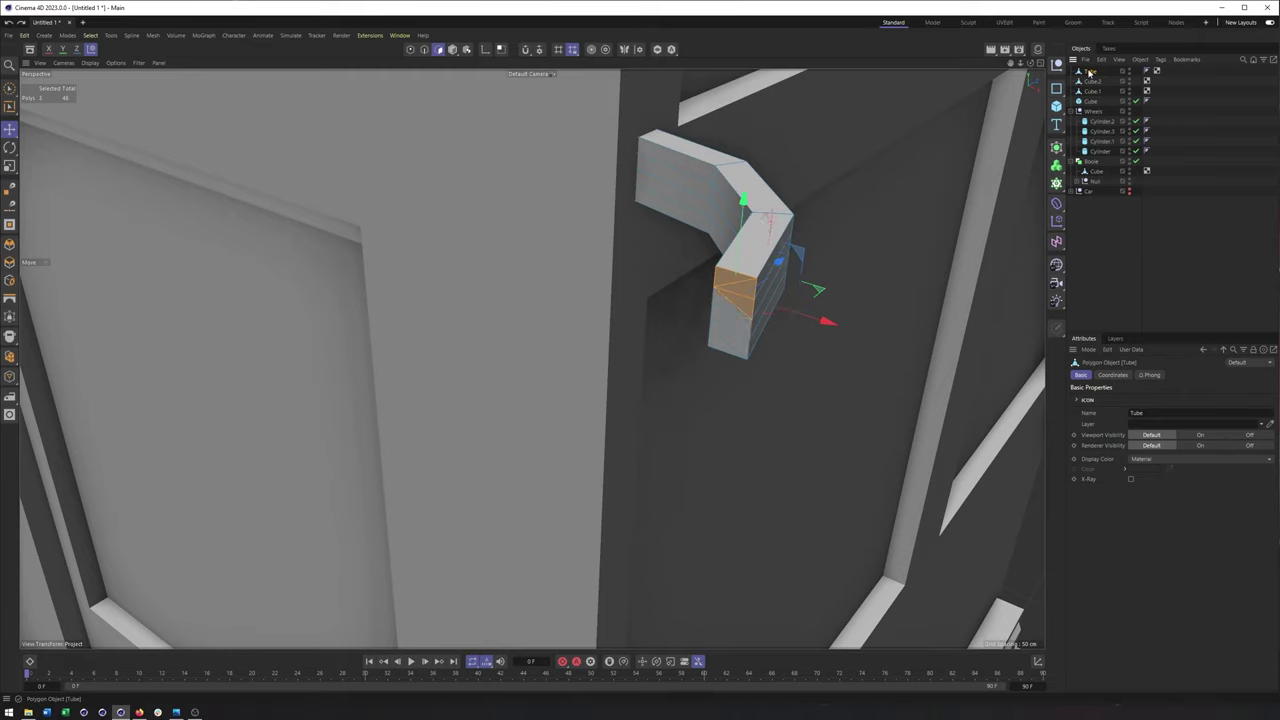
{"action": "key", "text": "ctrl+z"}
{"action": "key", "text": "ctrl+z"}
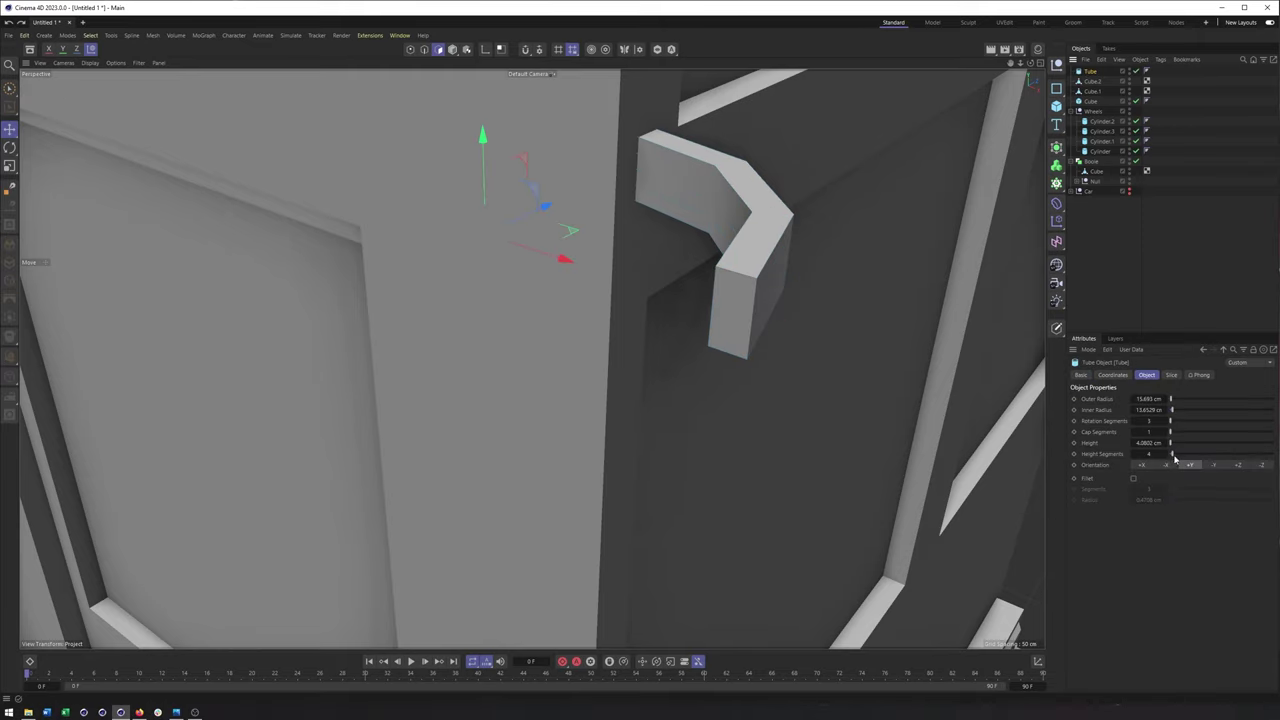
Make the tube arc editable with fewer height segments and extrude its free end face by about 4.67 cm
{"action": "key", "text": "c"}
{"action": "left_click", "coordinate": [715, 331]}
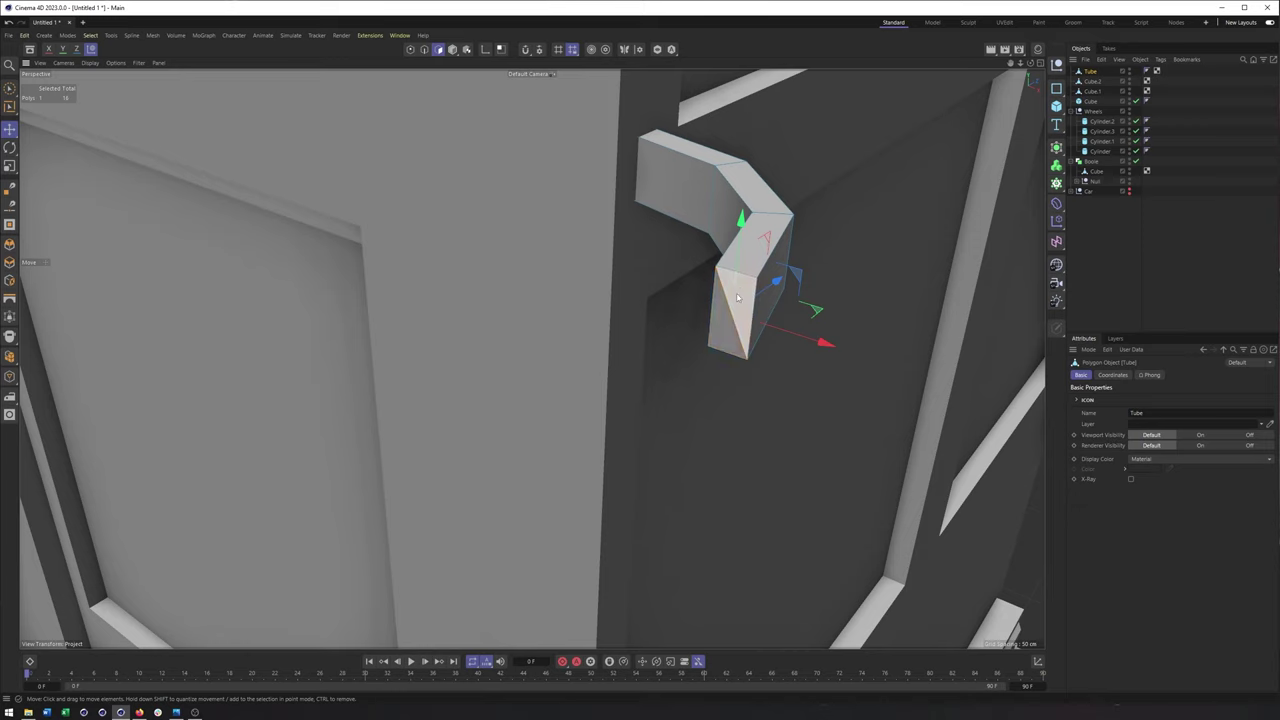
{"action": "right_click", "coordinate": [715, 331]}
{"action": "left_click", "coordinate": [748, 280]}
{"action": "left_click_drag", "start_coordinate": [757, 290], "coordinate": [580, 240]}
{"action": "left_click", "coordinate": [454, 50]}
{"action": "scroll", "coordinate": [676, 173], "scroll_direction": "down", "scroll_amount": 5}
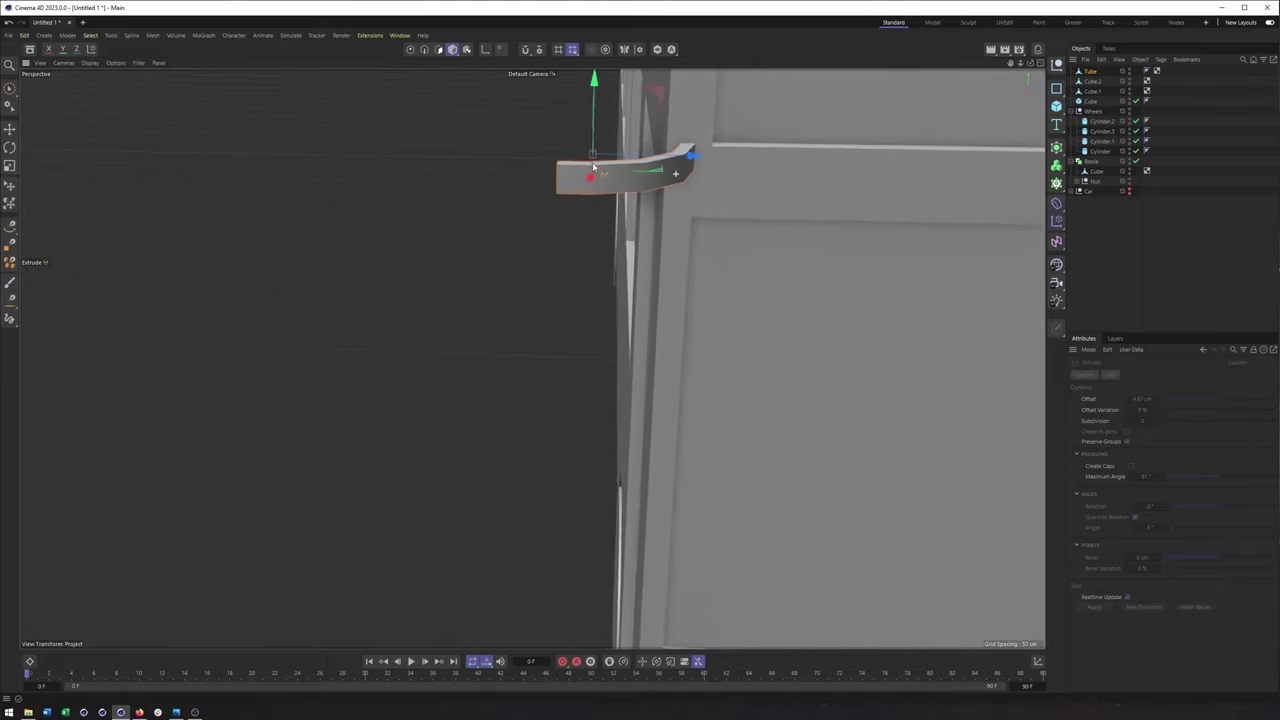
Add a cube beside the bus and scale it along X and Z into a thin, narrow upright panel
{"action": "left_click_drag", "start_coordinate": [1054, 111], "coordinate": [1118, 129]}
{"action": "left_click_drag", "start_coordinate": [728, 271], "coordinate": [641, 404], "text": "alt"}
{"action": "scroll", "coordinate": [875, 366], "scroll_direction": "down", "scroll_amount": 4}
{"action": "key", "text": "t"}
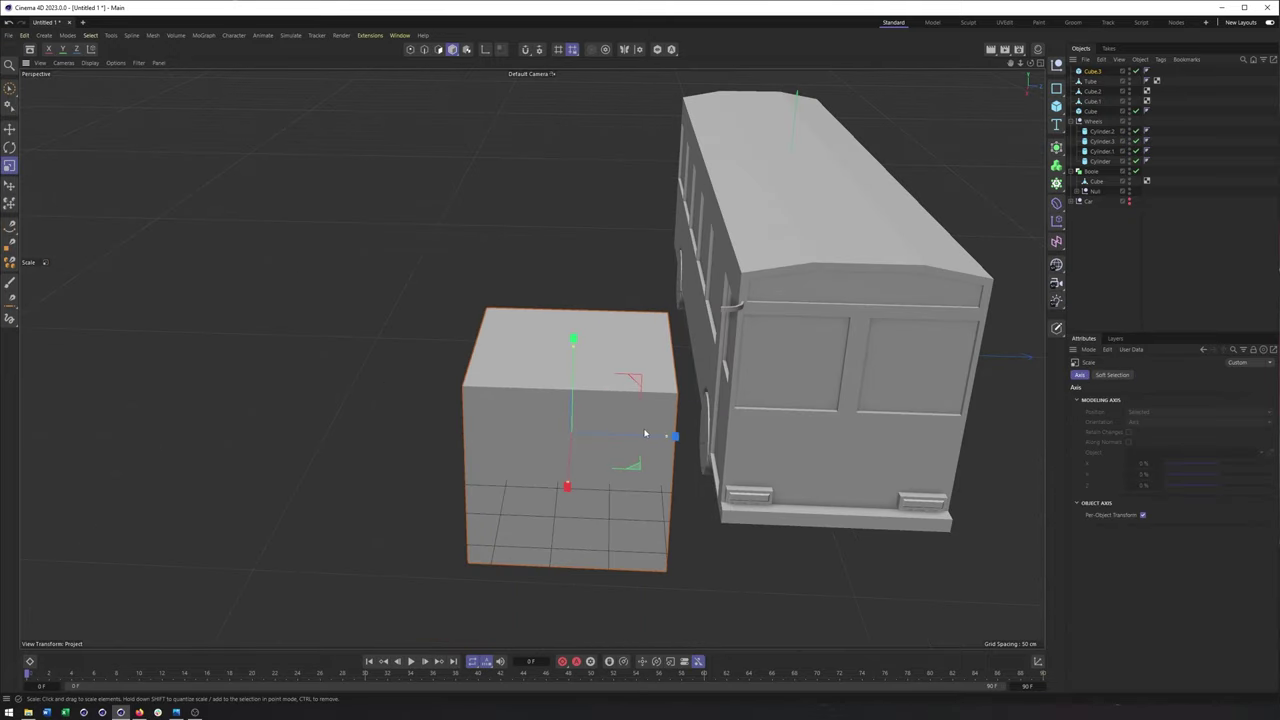
{"action": "left_click_drag", "start_coordinate": [567, 485], "coordinate": [578, 436]}
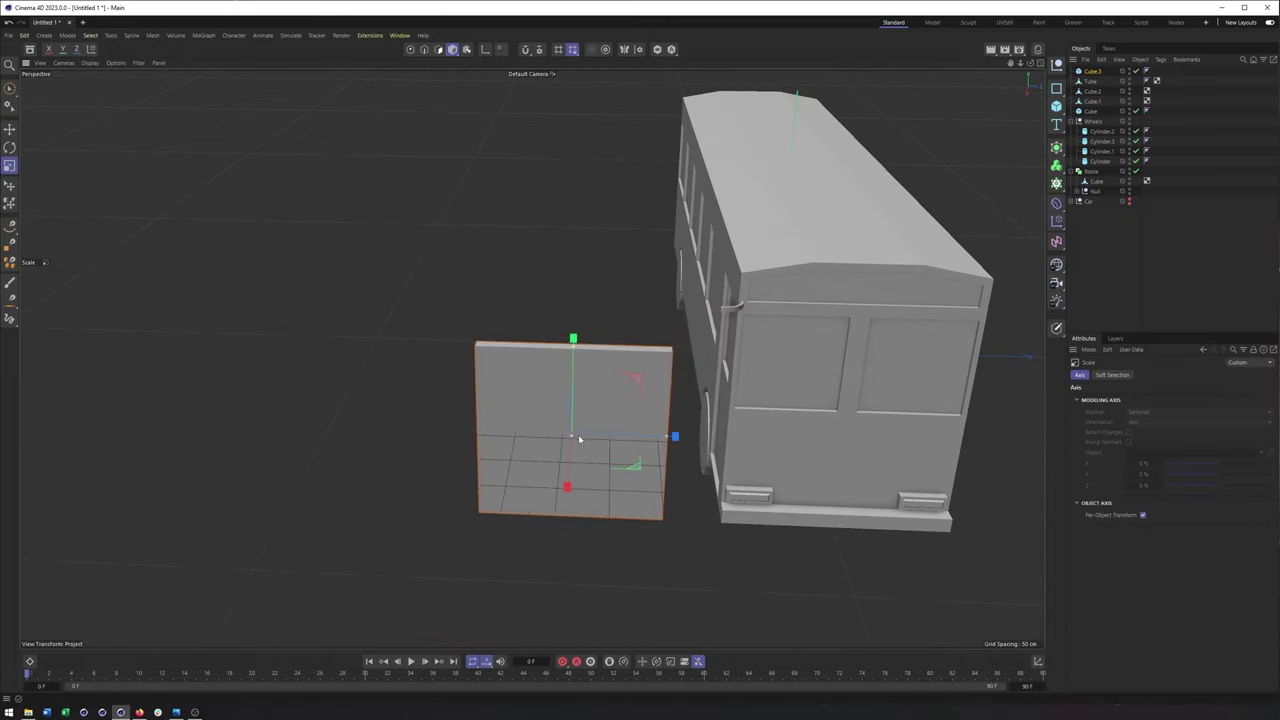
{"action": "left_click_drag", "start_coordinate": [670, 440], "coordinate": [604, 434]}
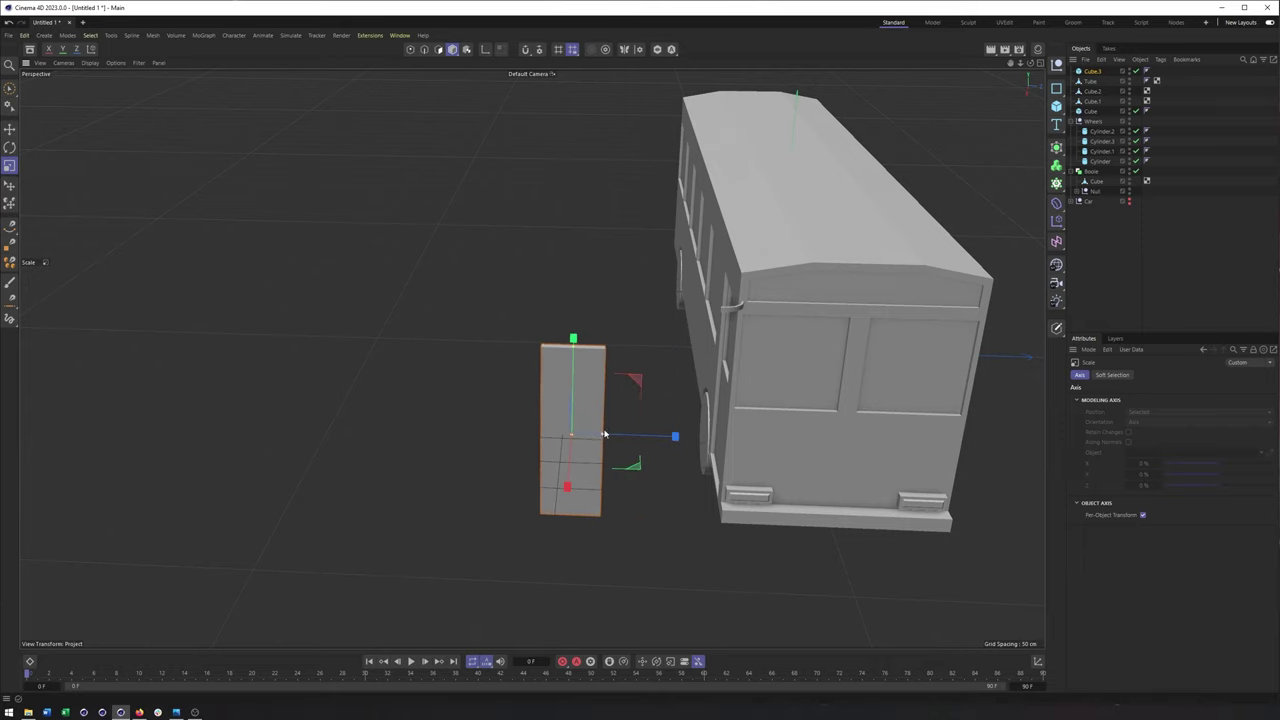
Move the panel up beside the mirror arm and scale it down uniformly to side-mirror size
{"action": "key", "text": "e"}
{"action": "left_click_drag", "start_coordinate": [642, 381], "coordinate": [788, 314]}
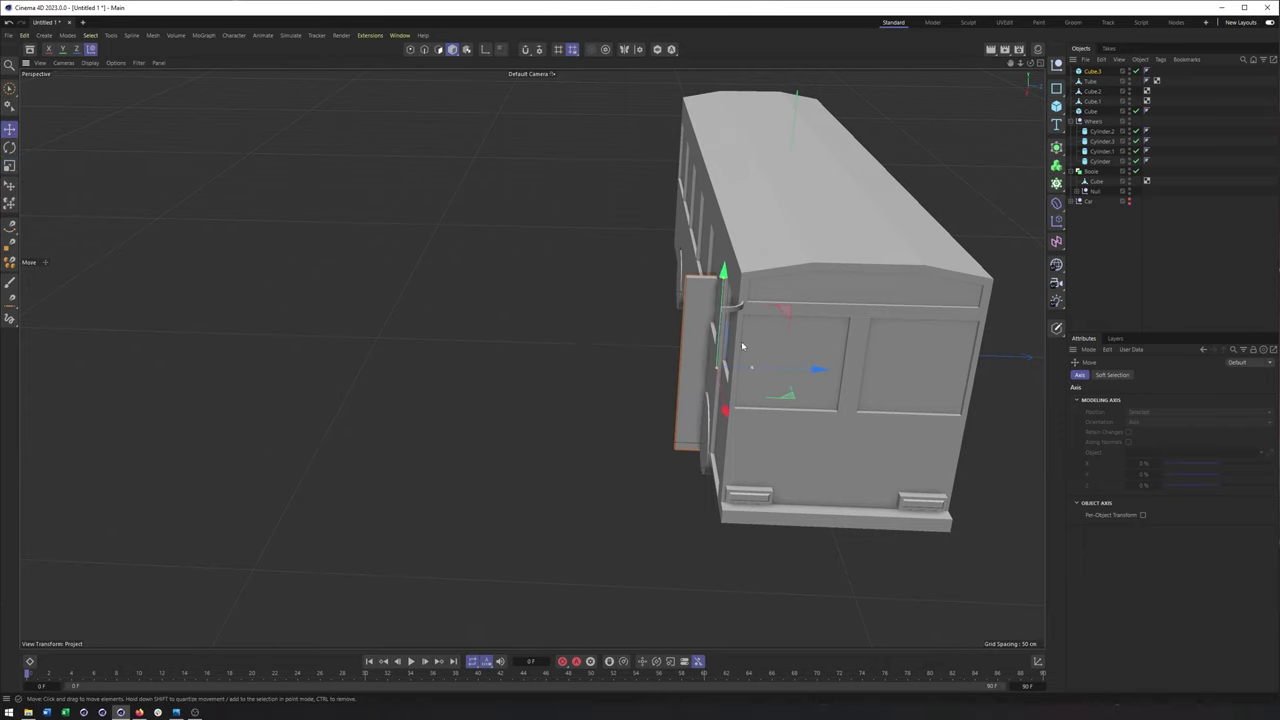
{"action": "left_click_drag", "start_coordinate": [701, 357], "coordinate": [799, 415], "text": "alt"}
{"action": "middle_click_drag", "start_coordinate": [799, 415], "coordinate": [529, 383], "text": "alt"}
{"action": "left_click_drag", "start_coordinate": [529, 383], "coordinate": [540, 436], "text": "alt"}
{"action": "left_click_drag", "start_coordinate": [441, 313], "coordinate": [530, 303]}
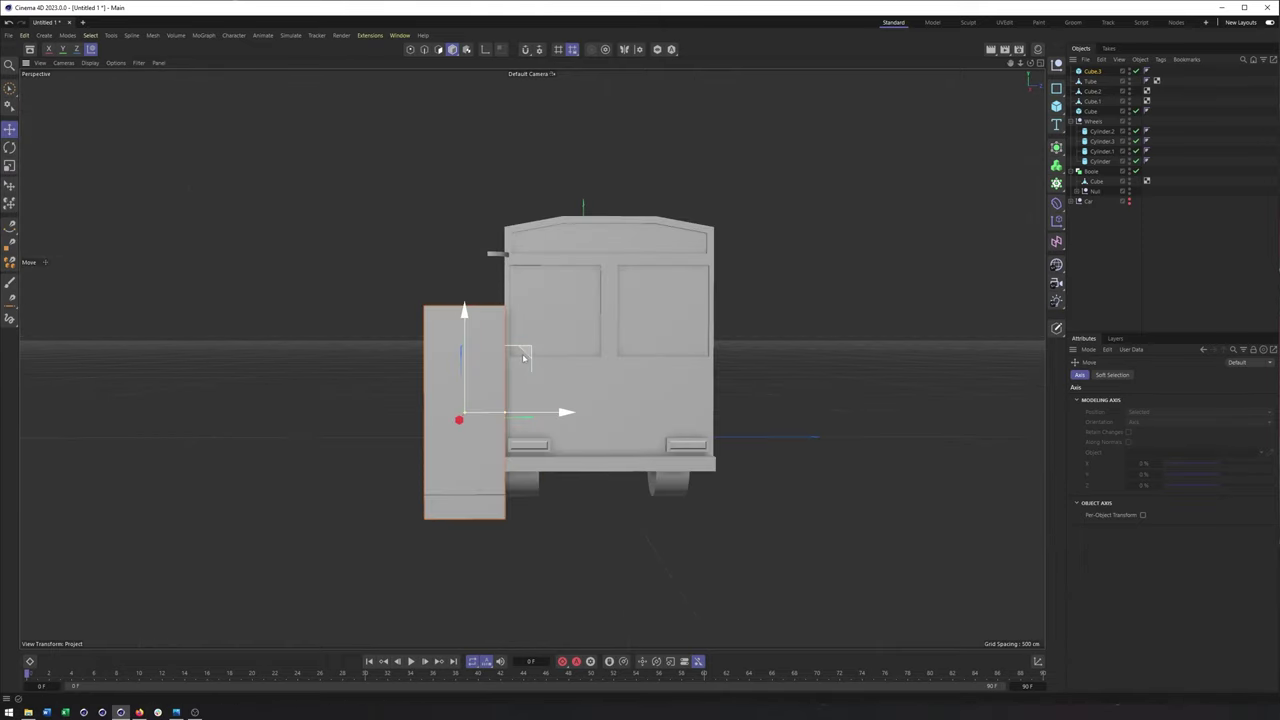
{"action": "left_click_drag", "start_coordinate": [523, 351], "coordinate": [290, 310]}
{"action": "key", "text": "t"}
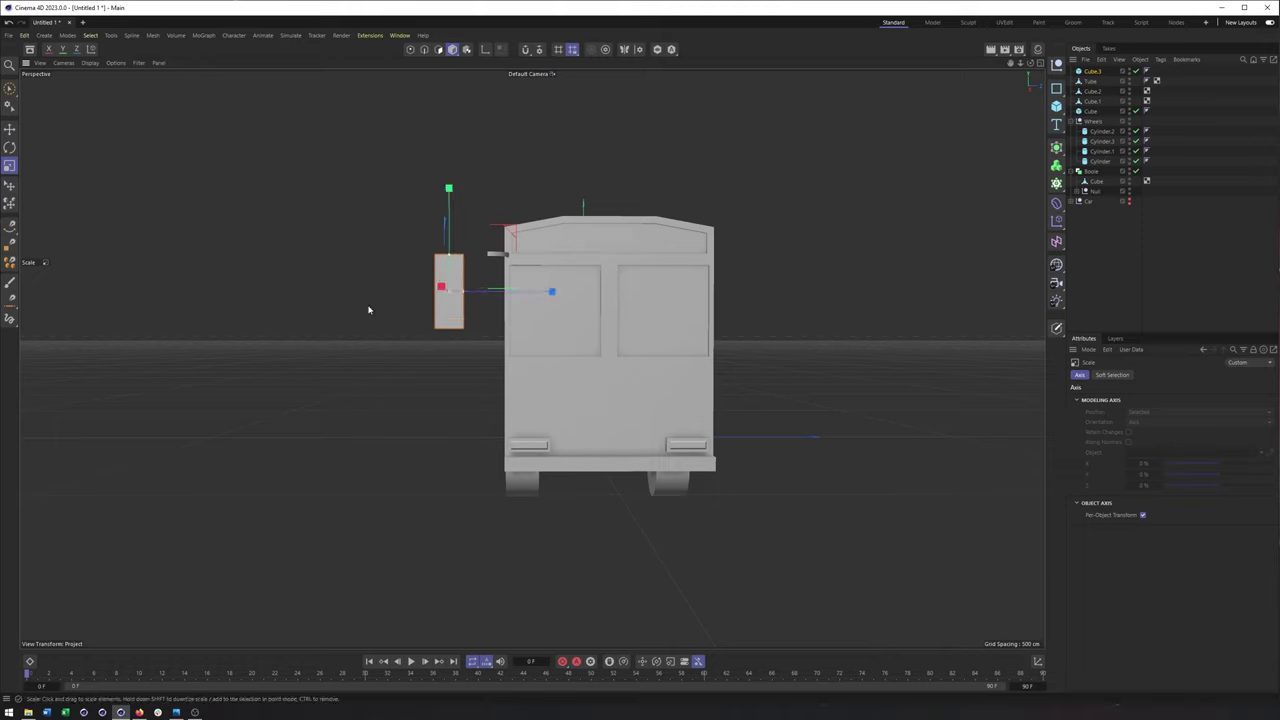
Align the mirror panel with the free end of the curved arm so that the two parts connect
{"action": "right_click_drag", "start_coordinate": [467, 274], "coordinate": [509, 280], "text": "alt"}
{"action": "scroll", "coordinate": [510, 281], "scroll_direction": "up", "scroll_amount": 4}
{"action": "key", "text": "e"}
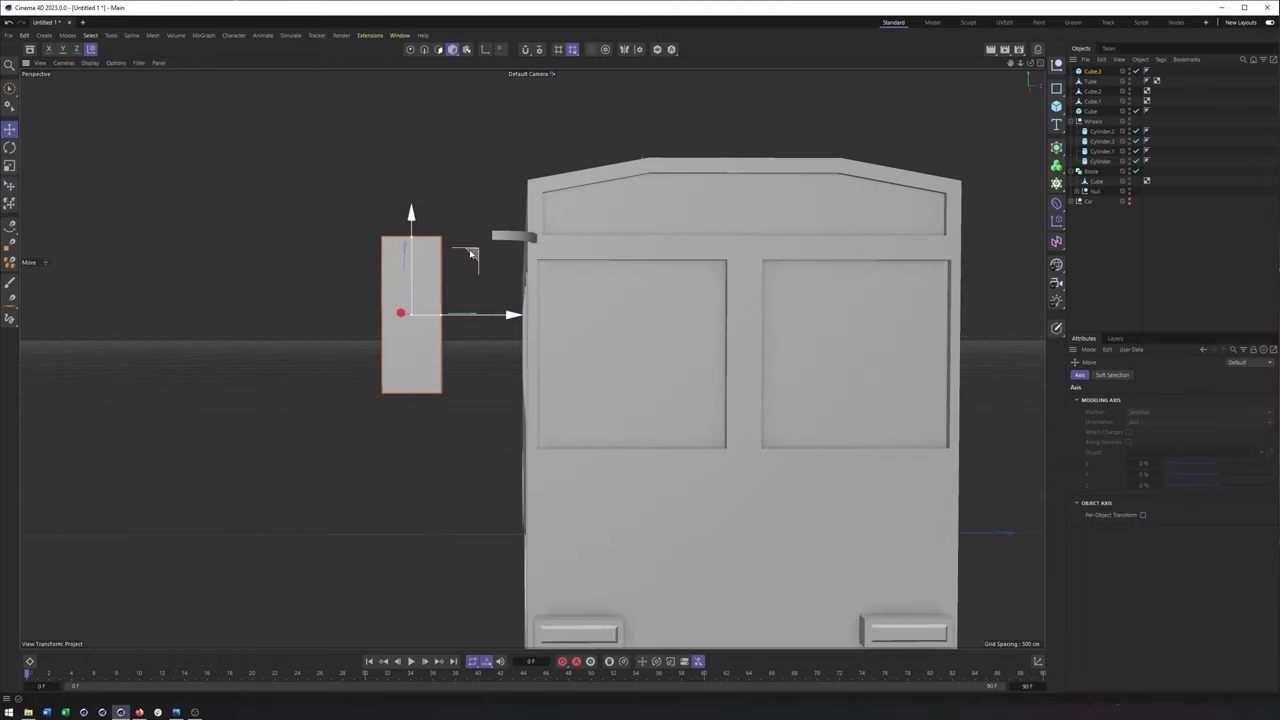
{"action": "left_click_drag", "start_coordinate": [508, 246], "coordinate": [570, 344]}
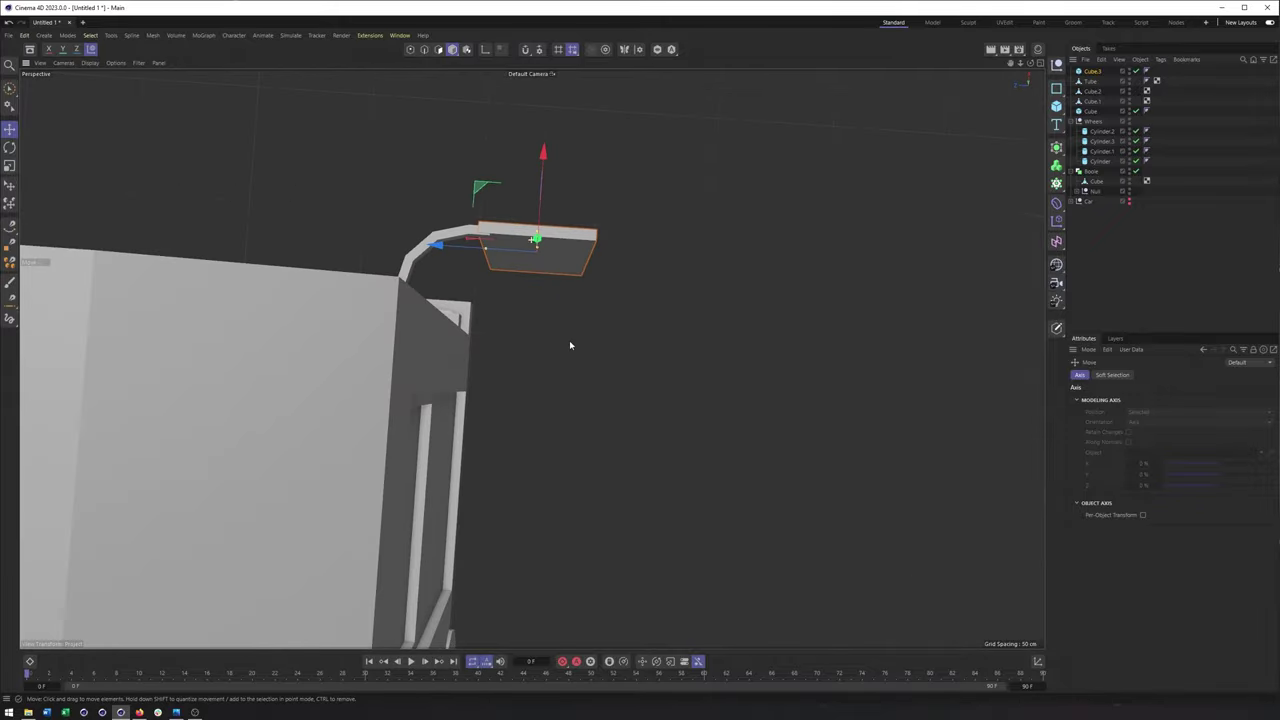
{"action": "left_click_drag", "start_coordinate": [482, 189], "coordinate": [524, 187]}
{"action": "mouse_move", "coordinate": [482, 316]}
{"action": "left_mouse_down"}
{"action": "mouse_move", "coordinate": [504, 316]}
{"action": "mouse_move", "coordinate": [492, 316]}
{"action": "left_mouse_up"}
{"action": "left_click_drag", "start_coordinate": [531, 184], "coordinate": [494, 294]}
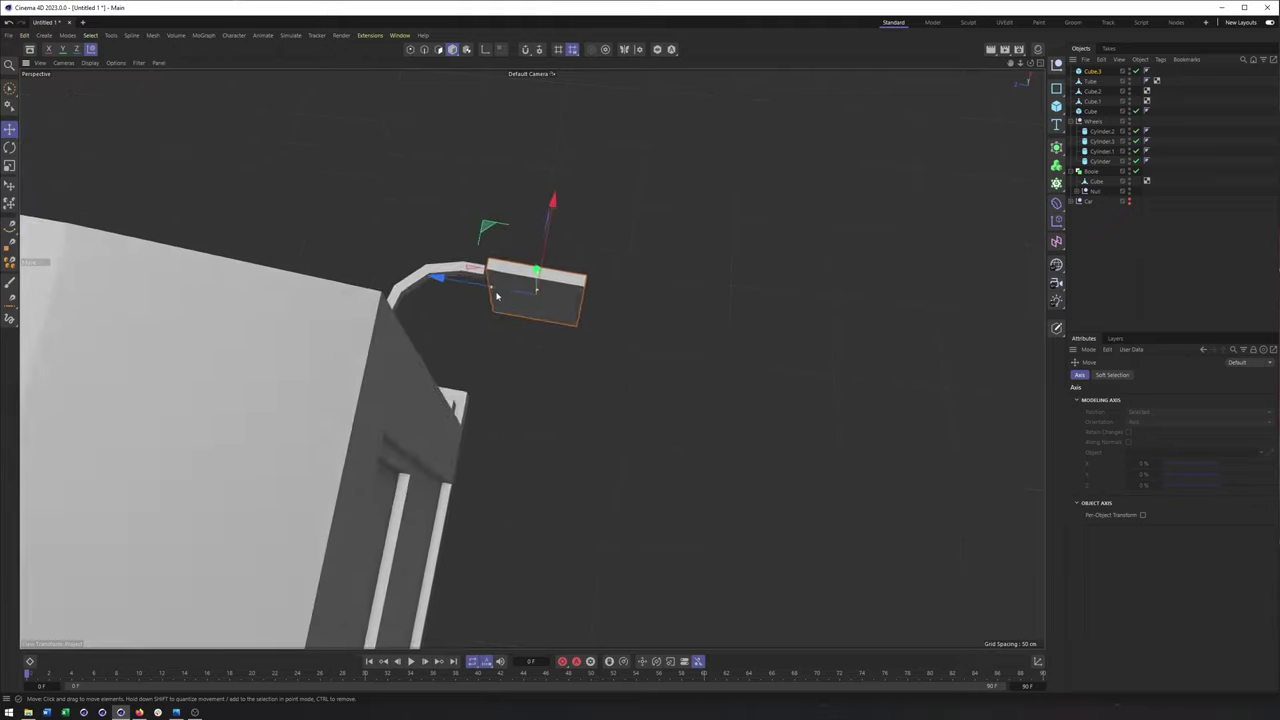
{"action": "middle_click_drag", "start_coordinate": [494, 294], "coordinate": [564, 334], "text": "alt"}
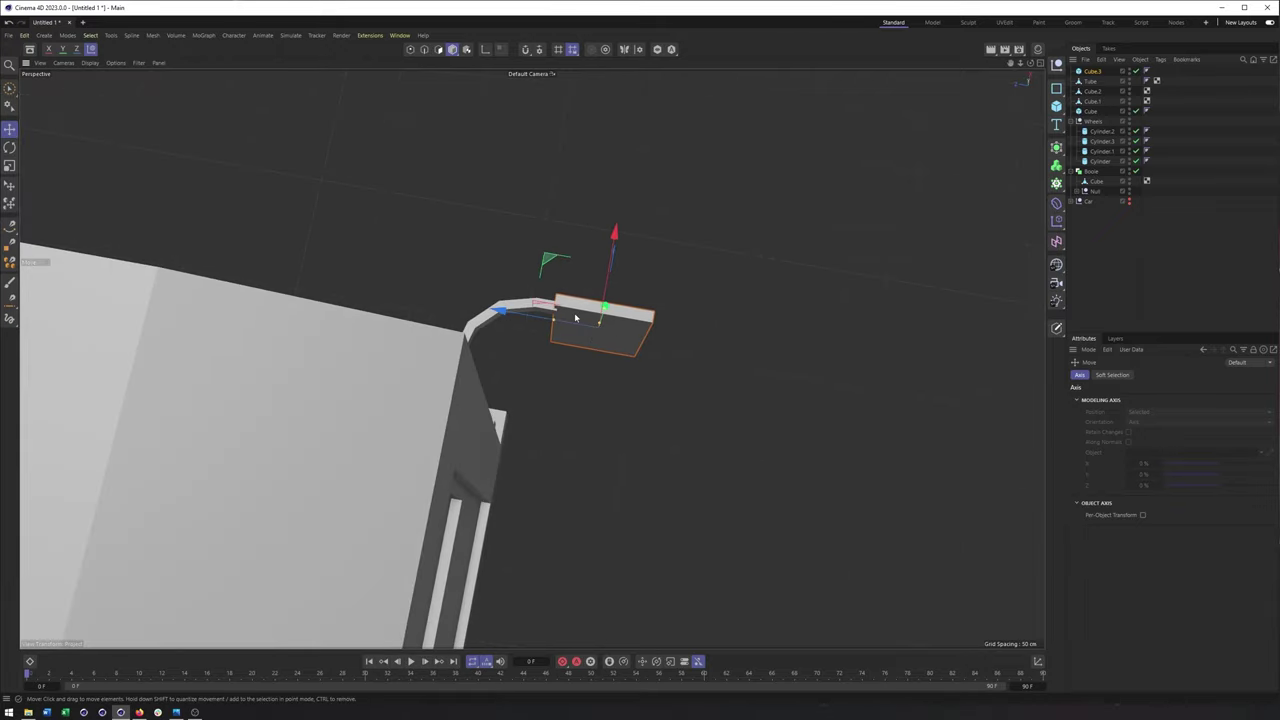
{"action": "left_click_drag", "start_coordinate": [513, 315], "coordinate": [486, 337], "text": "alt"}
{"action": "left_click_drag", "start_coordinate": [657, 291], "coordinate": [656, 291]}
Select the mirror panel together with its arm and place a copy at the opposite front corner of the bus
{"action": "left_click_drag", "start_coordinate": [595, 335], "coordinate": [527, 210], "text": "alt"}
{"action": "left_click", "coordinate": [1091, 83], "text": "ctrl"}
{"action": "left_click_drag", "start_coordinate": [728, 206], "coordinate": [595, 238], "text": "alt"}
{"action": "left_click_drag", "start_coordinate": [410, 218], "coordinate": [836, 249], "text": "ctrl"}
{"action": "middle_click_drag", "start_coordinate": [836, 249], "coordinate": [704, 269], "text": "alt"}
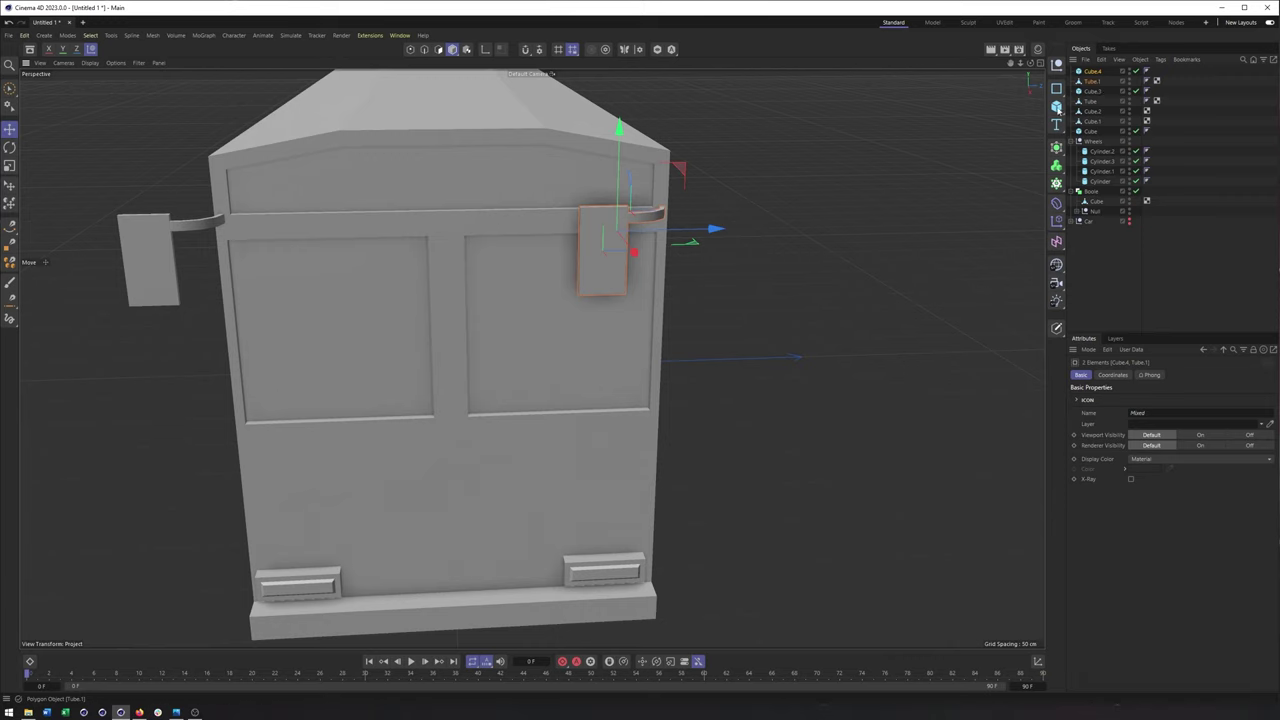
{"action": "left_click_drag", "start_coordinate": [712, 264], "coordinate": [682, 272], "text": "alt"}
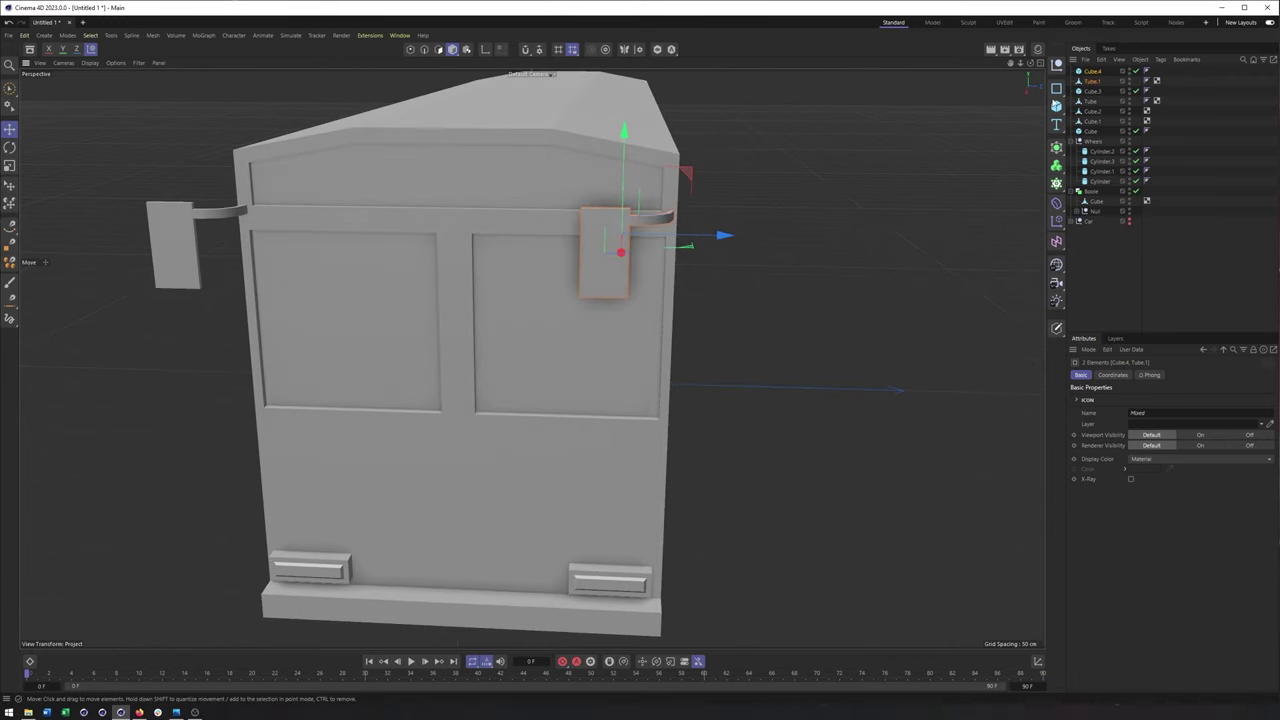
Group the copied mirror panel and arm, mirror the group with a Z scale of -1 and move it outside the bus's front corner
{"action": "right_click", "coordinate": [1093, 88]}
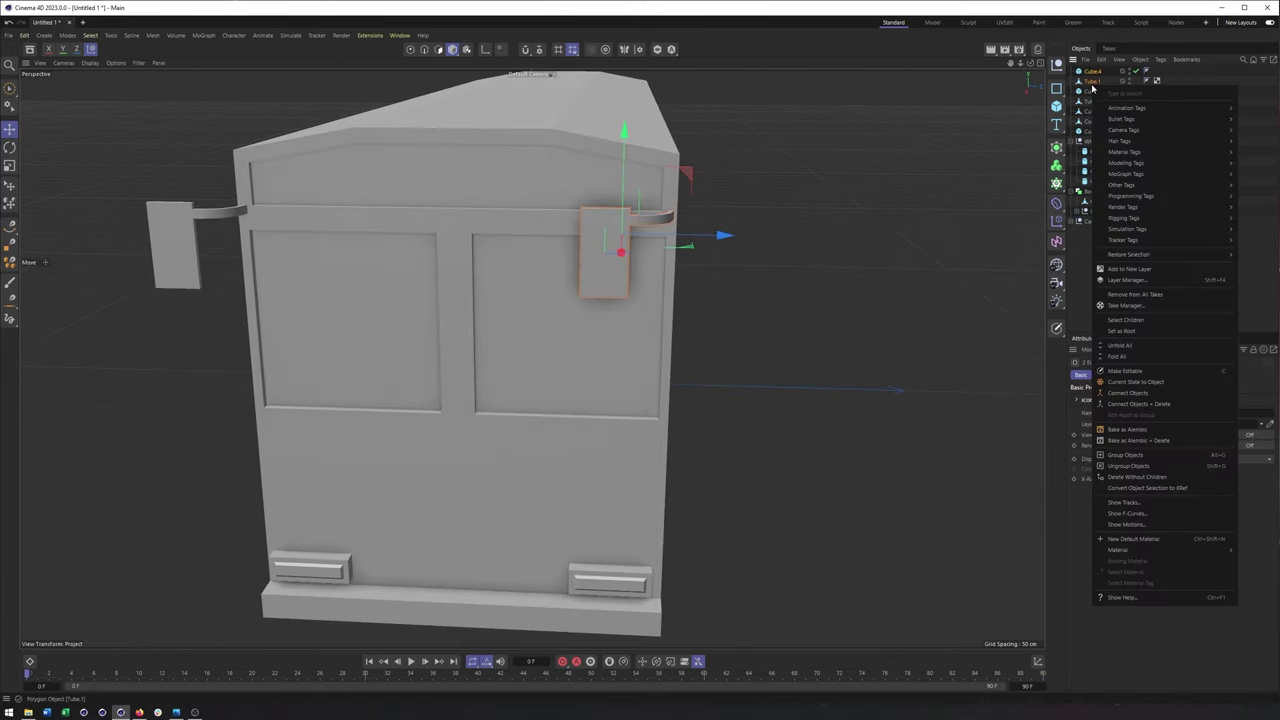
{"action": "left_click", "coordinate": [1150, 455]}
{"action": "left_click", "coordinate": [1112, 375]}
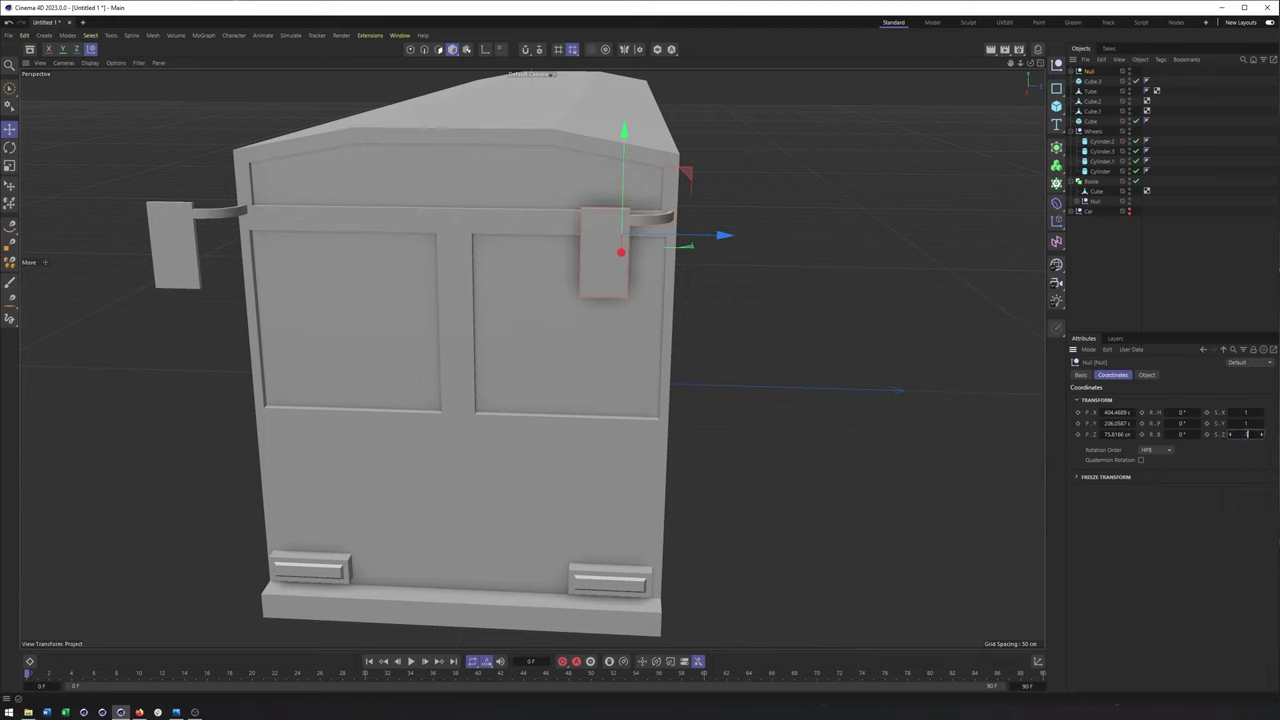
{"action": "type", "text": "-1"}
{"action": "key", "text": "Return"}
{"action": "left_click_drag", "start_coordinate": [685, 189], "coordinate": [786, 181]}
{"action": "middle_click_drag", "start_coordinate": [480, 342], "coordinate": [613, 356], "text": "alt"}
{"action": "left_click_drag", "start_coordinate": [613, 356], "coordinate": [640, 350], "text": "alt"}
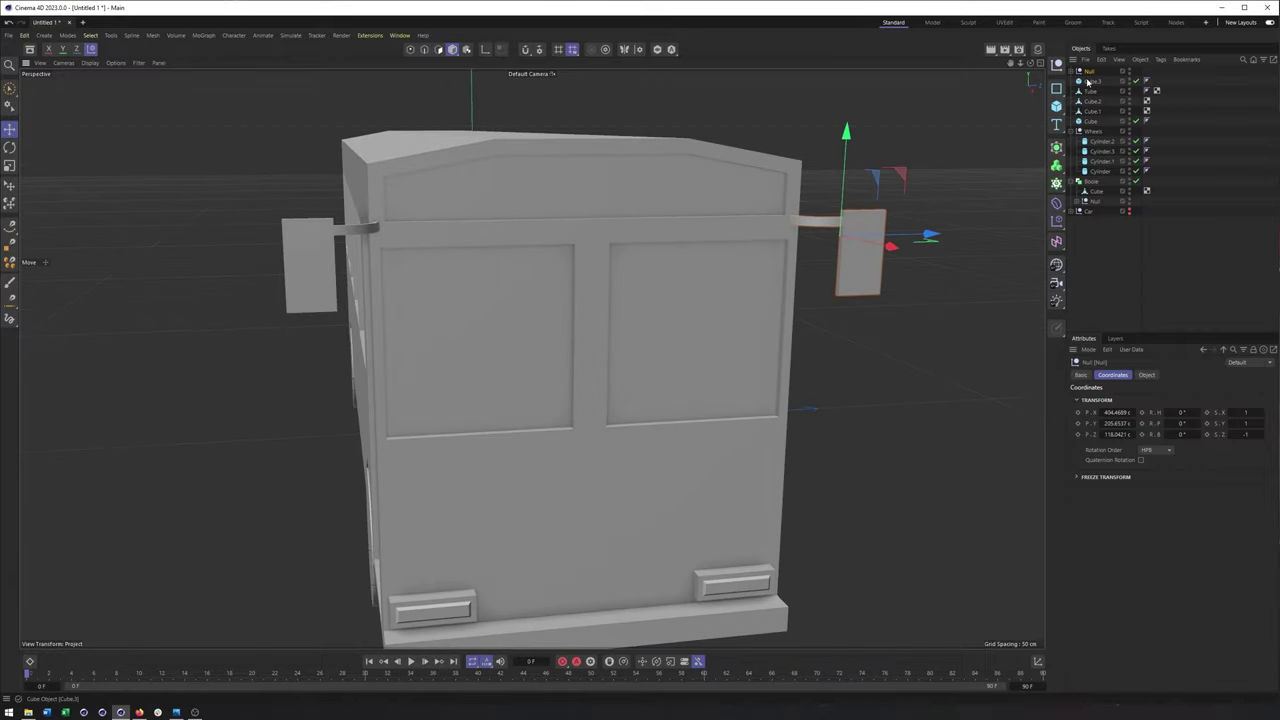
Select both side mirrors together with their arms and check their placement on the whole bus
{"action": "left_click", "coordinate": [1088, 91], "text": "ctrl"}
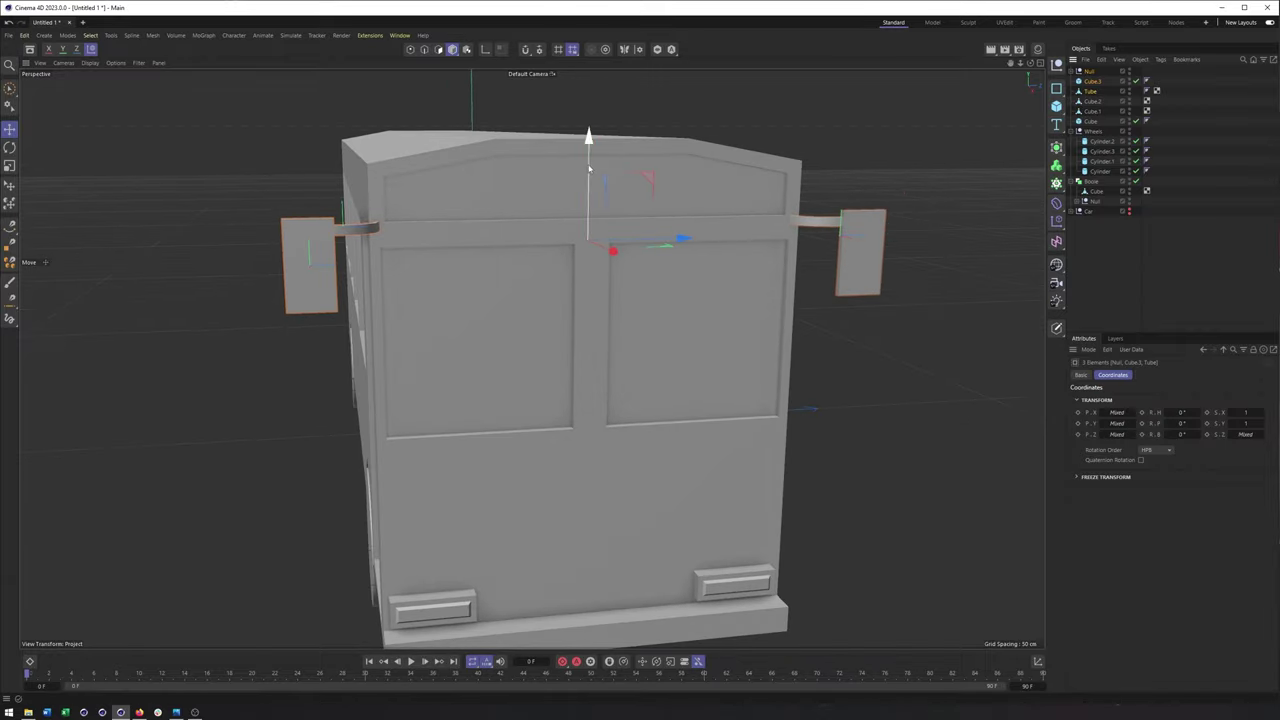
{"action": "left_click_drag", "start_coordinate": [588, 169], "coordinate": [604, 362], "text": "alt"}
{"action": "scroll", "coordinate": [580, 272], "scroll_direction": "down", "scroll_amount": 5}
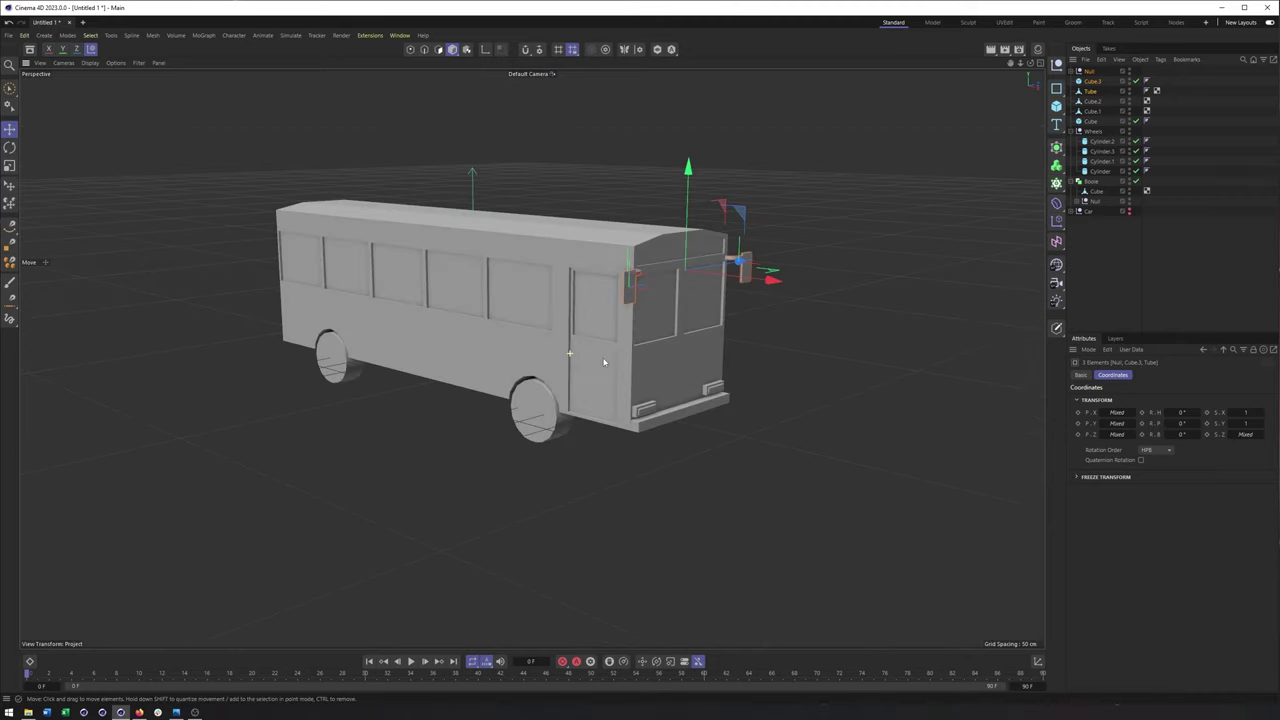
{"action": "middle_click_drag", "start_coordinate": [571, 377], "coordinate": [657, 371], "text": "alt"}
Select all four wheel cylinders and set their height segments to 1
{"action": "left_click", "coordinate": [618, 401]}
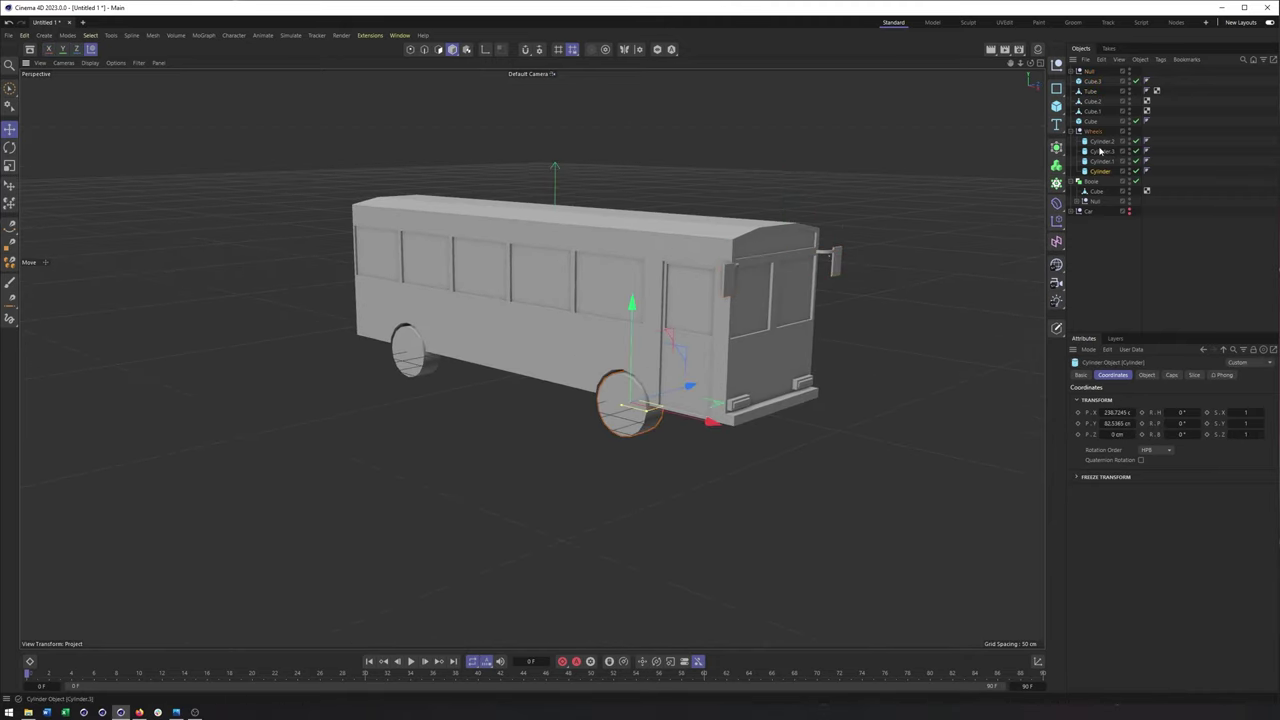
{"action": "left_click", "coordinate": [1099, 172], "text": "shift"}
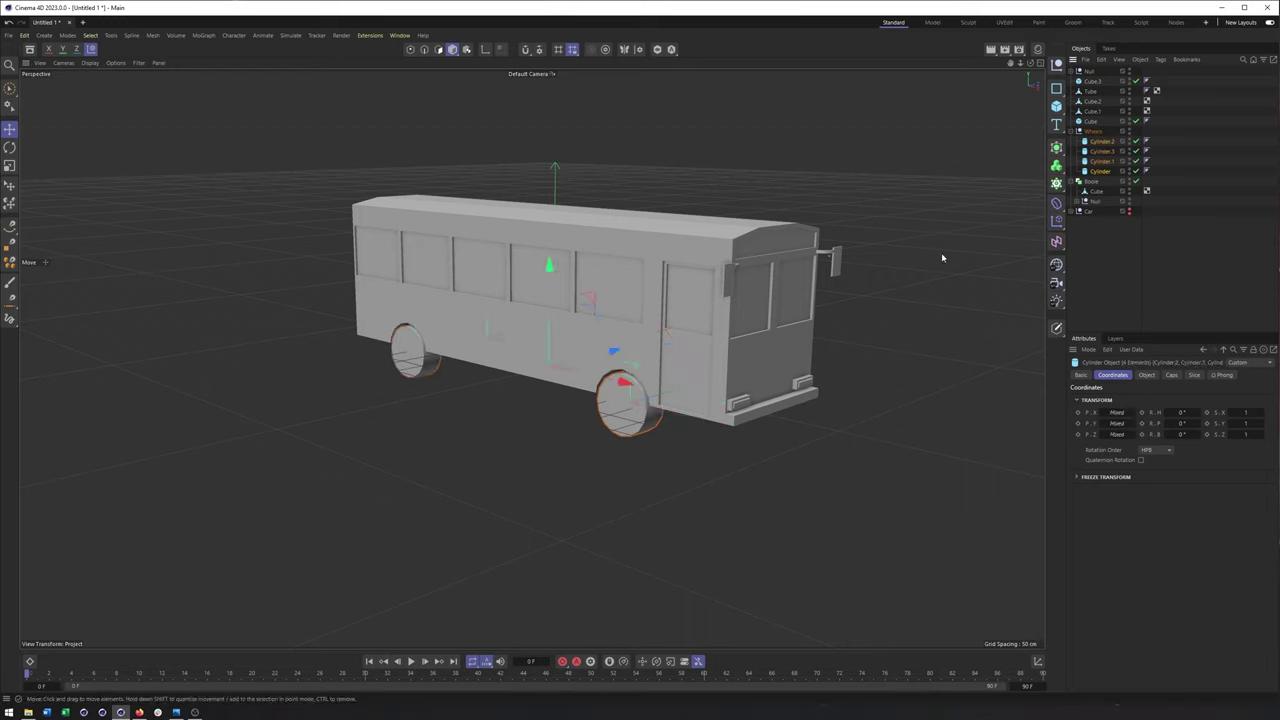
{"action": "left_click", "coordinate": [440, 50]}
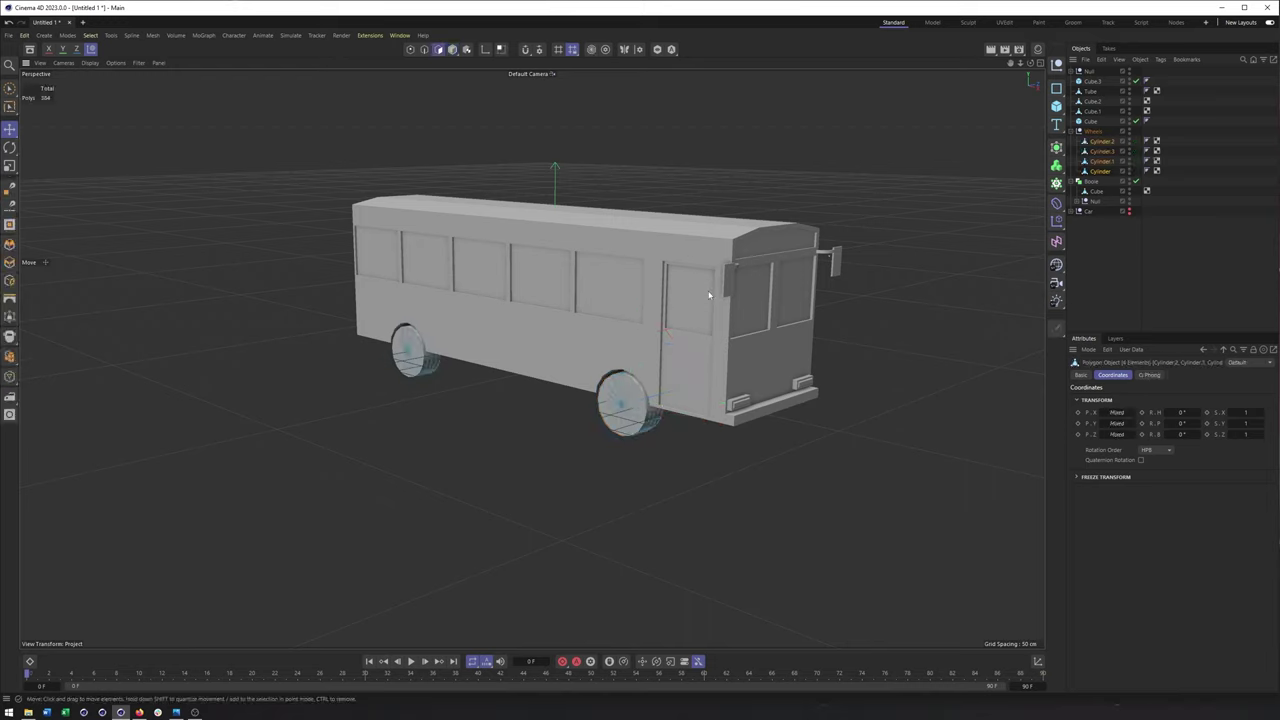
{"action": "key", "text": "ctrl+z"}
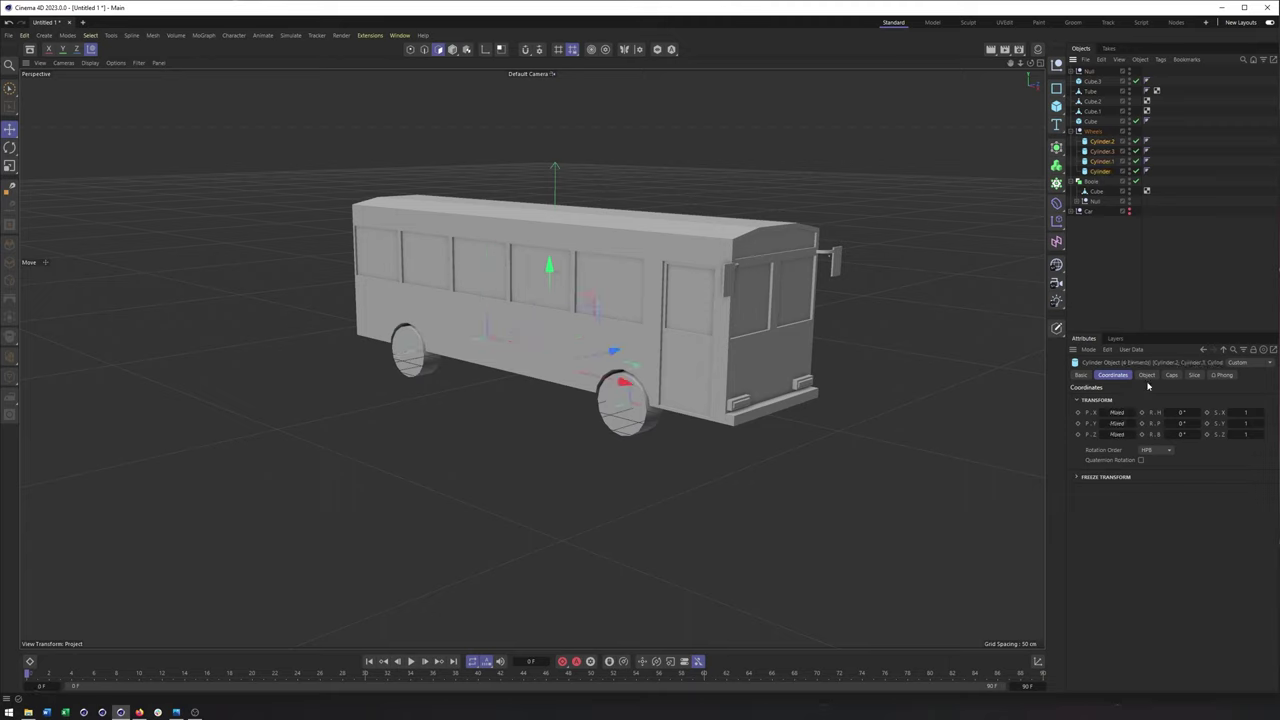
{"action": "left_click", "coordinate": [1147, 375]}
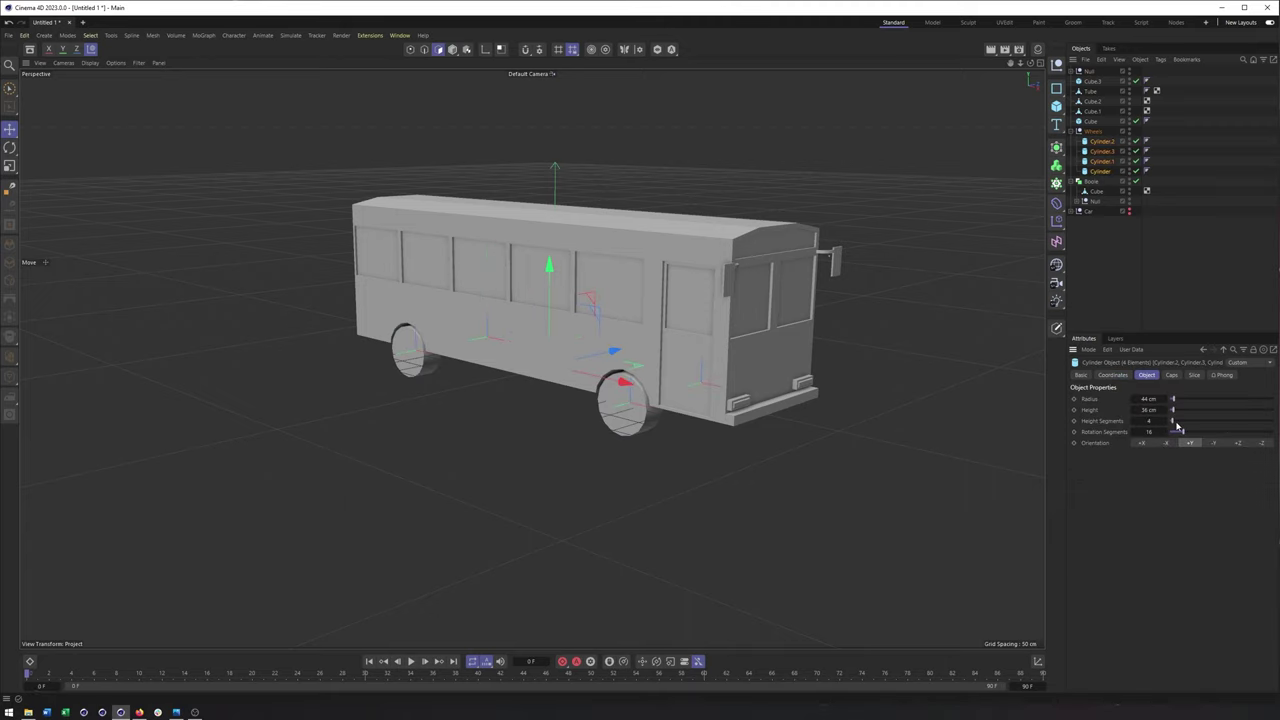
{"action": "scroll", "coordinate": [701, 391], "scroll_direction": "up", "scroll_amount": 6}
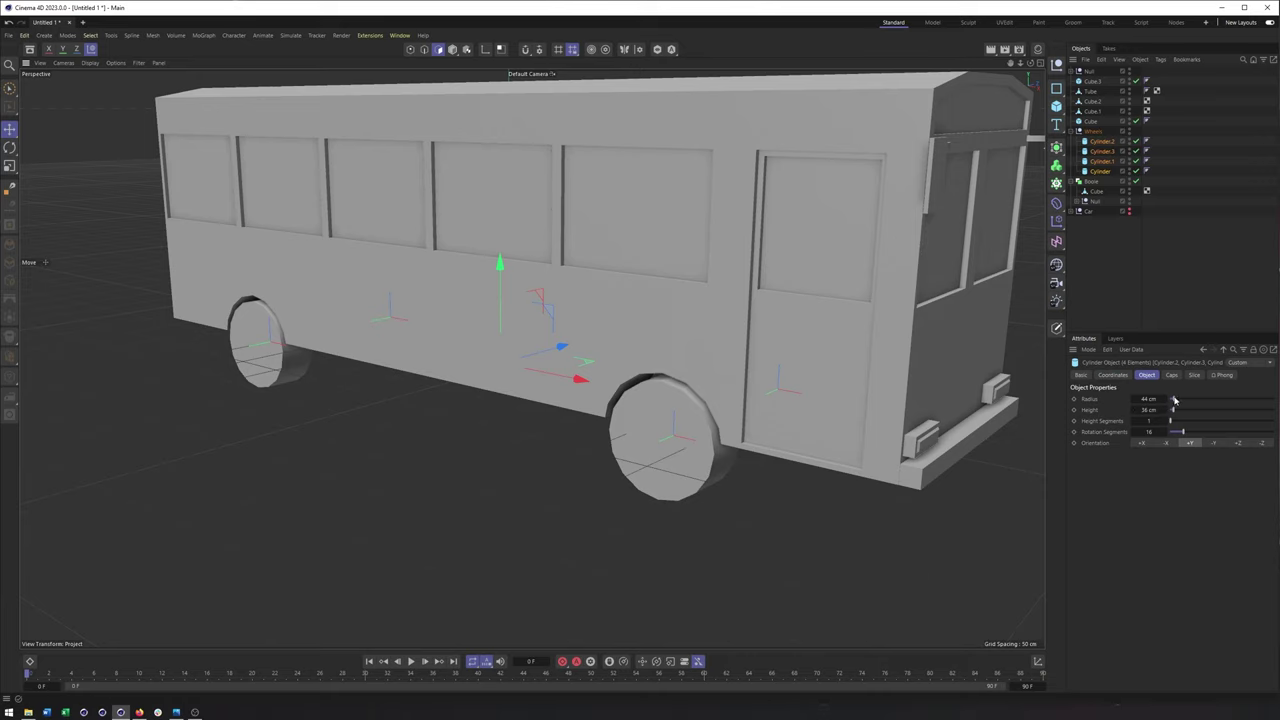
Set the wheel cylinders' cap segments to 4 and display the model with Gouraud Shading (Lines)
{"action": "left_click", "coordinate": [1171, 375]}
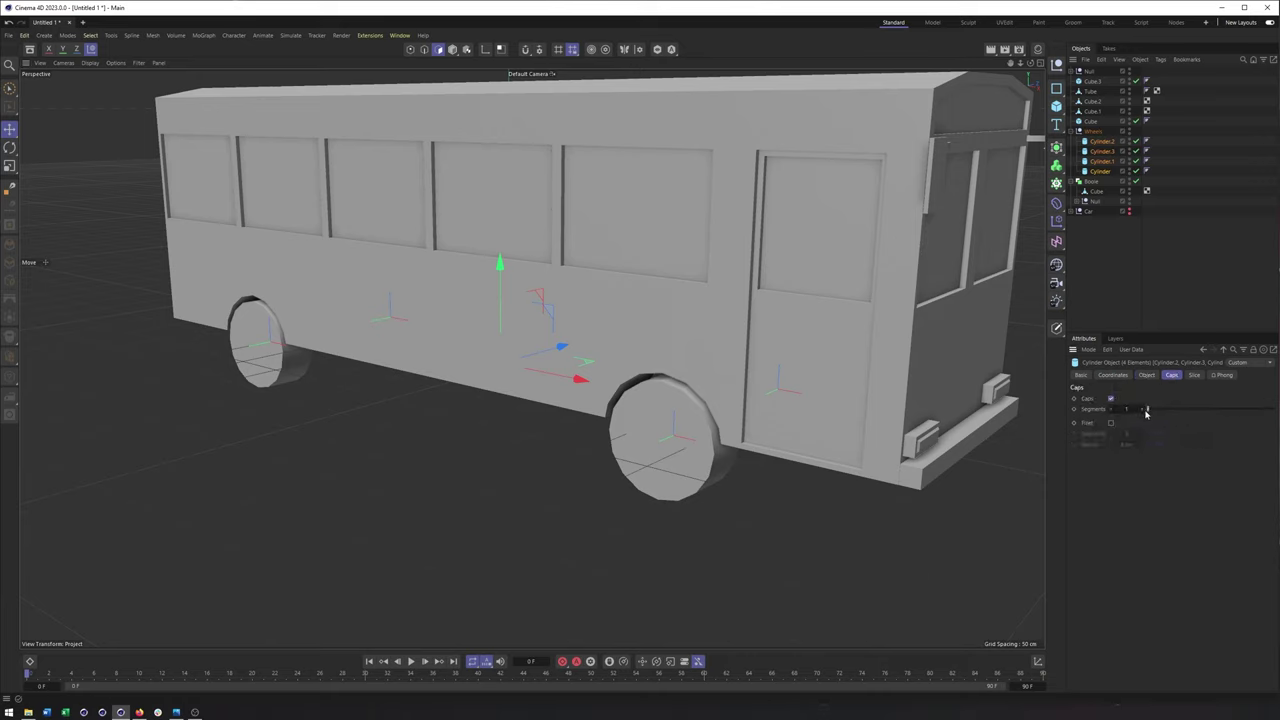
{"action": "left_click", "coordinate": [90, 63]}
{"action": "left_click", "coordinate": [106, 108]}
{"action": "middle_click_drag", "start_coordinate": [677, 411], "coordinate": [695, 413], "text": "alt"}
{"action": "left_click_drag", "start_coordinate": [695, 414], "coordinate": [715, 400], "text": "alt"}
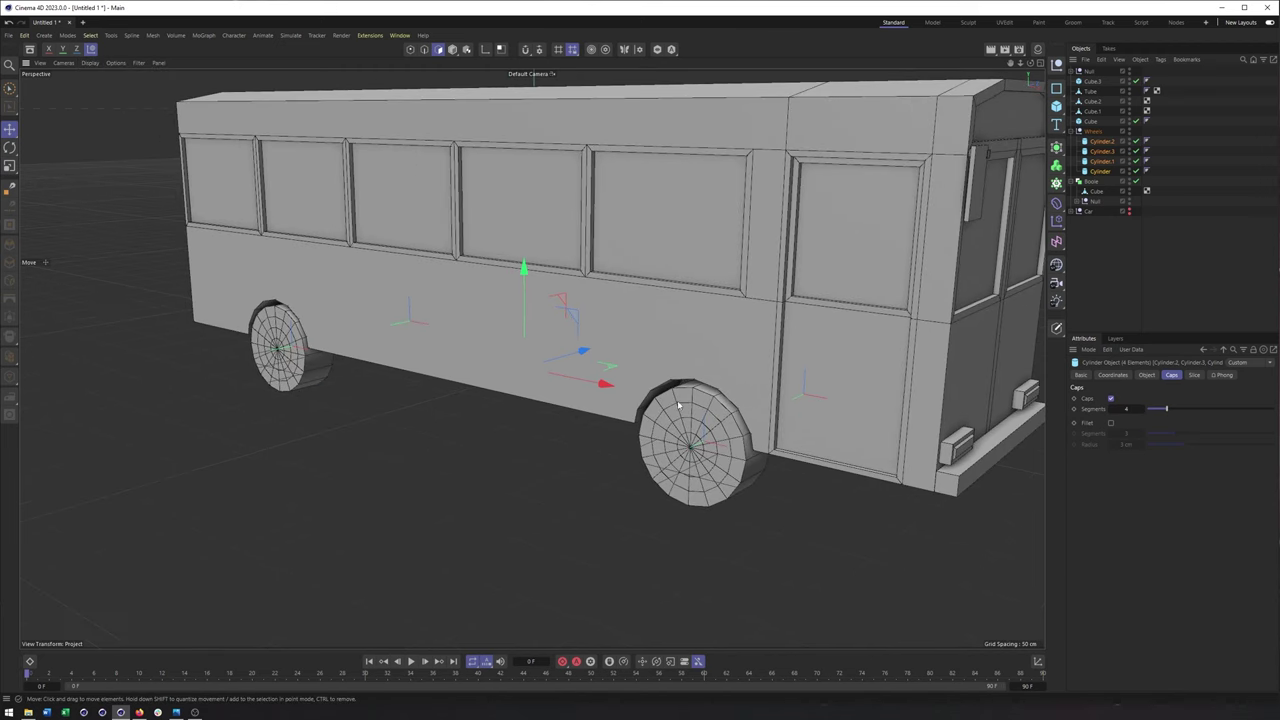
Make the four wheel cylinders editable and select the three inner rings of cap polygons on each wheel's outer face
{"action": "key", "text": "c"}
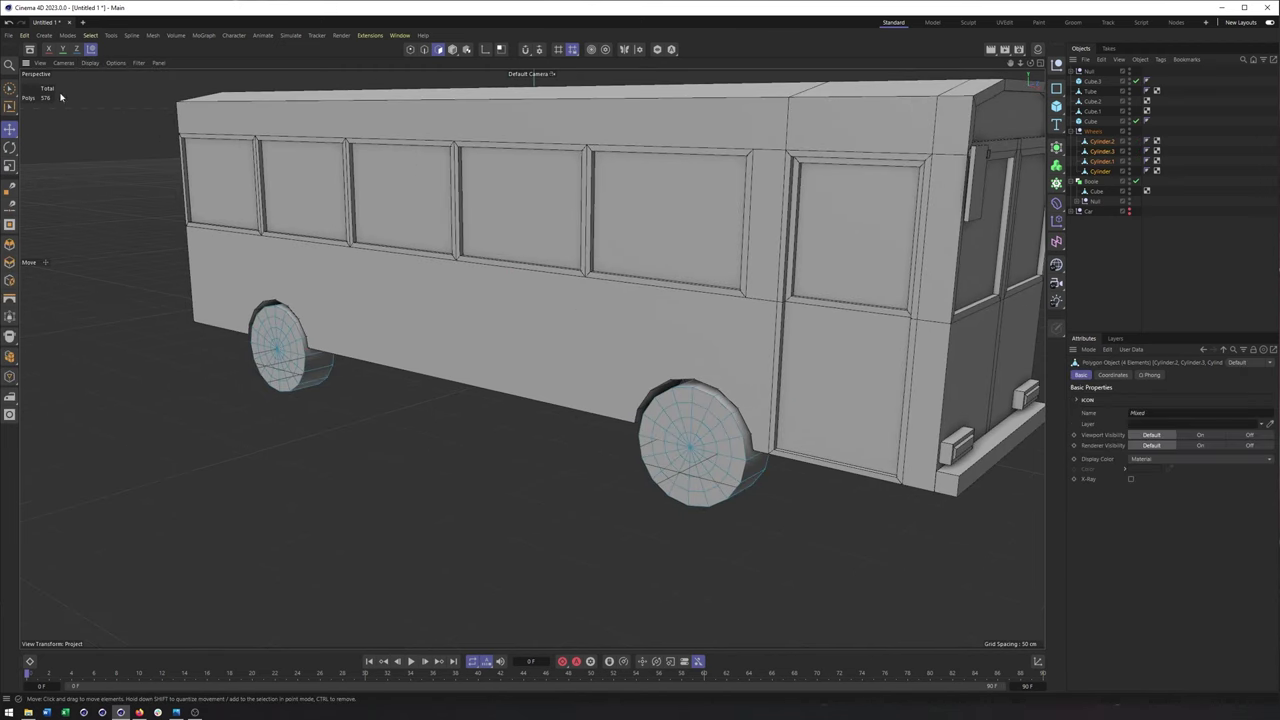
{"action": "left_click", "coordinate": [11, 89]}
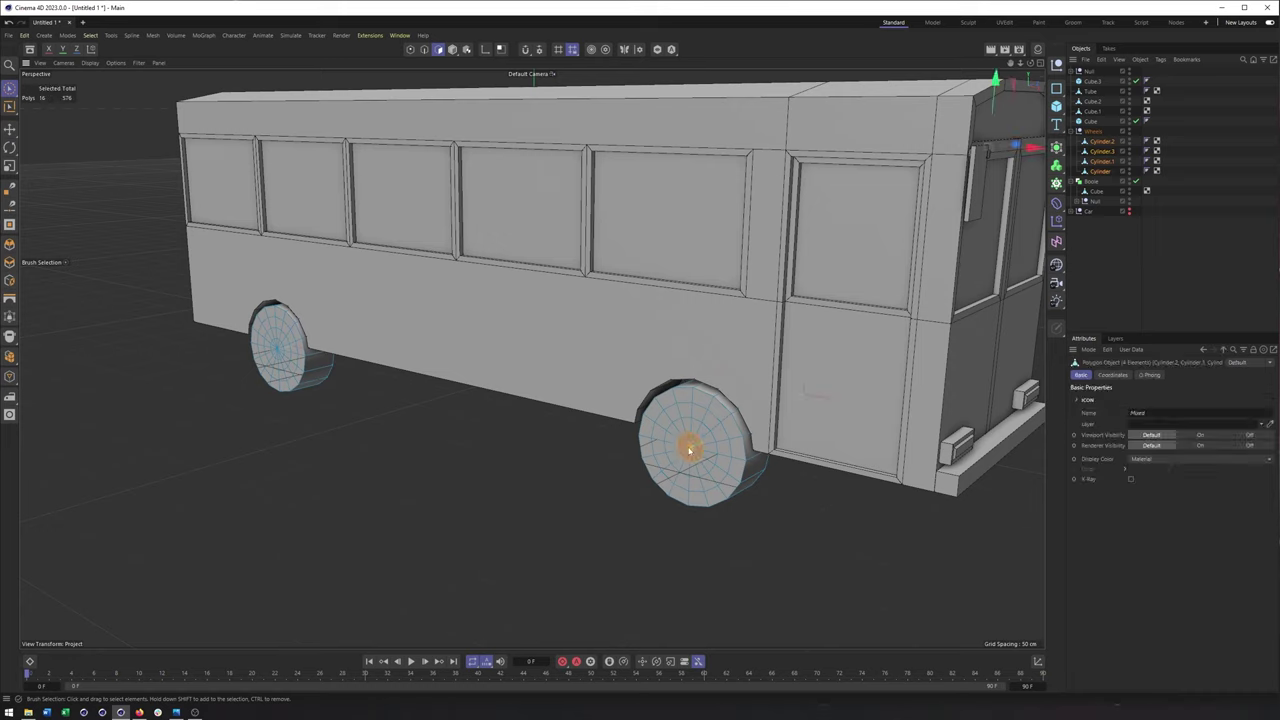
{"action": "left_click_drag", "start_coordinate": [529, 357], "coordinate": [626, 483], "text": "alt"}
{"action": "middle_click_drag", "start_coordinate": [400, 440], "coordinate": [715, 438], "text": "alt"}
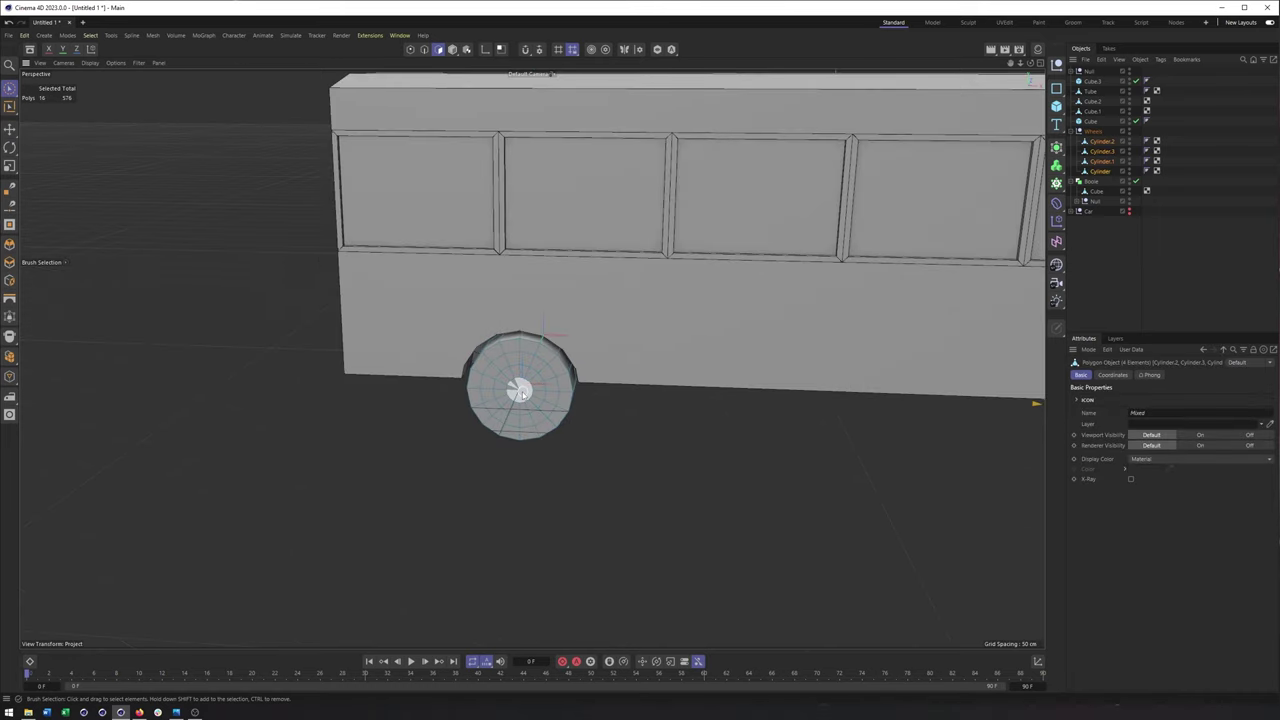
{"action": "left_click_drag", "start_coordinate": [518, 392], "coordinate": [690, 412], "text": "alt"}
{"action": "left_click_drag", "start_coordinate": [511, 442], "coordinate": [547, 434], "text": "alt"}
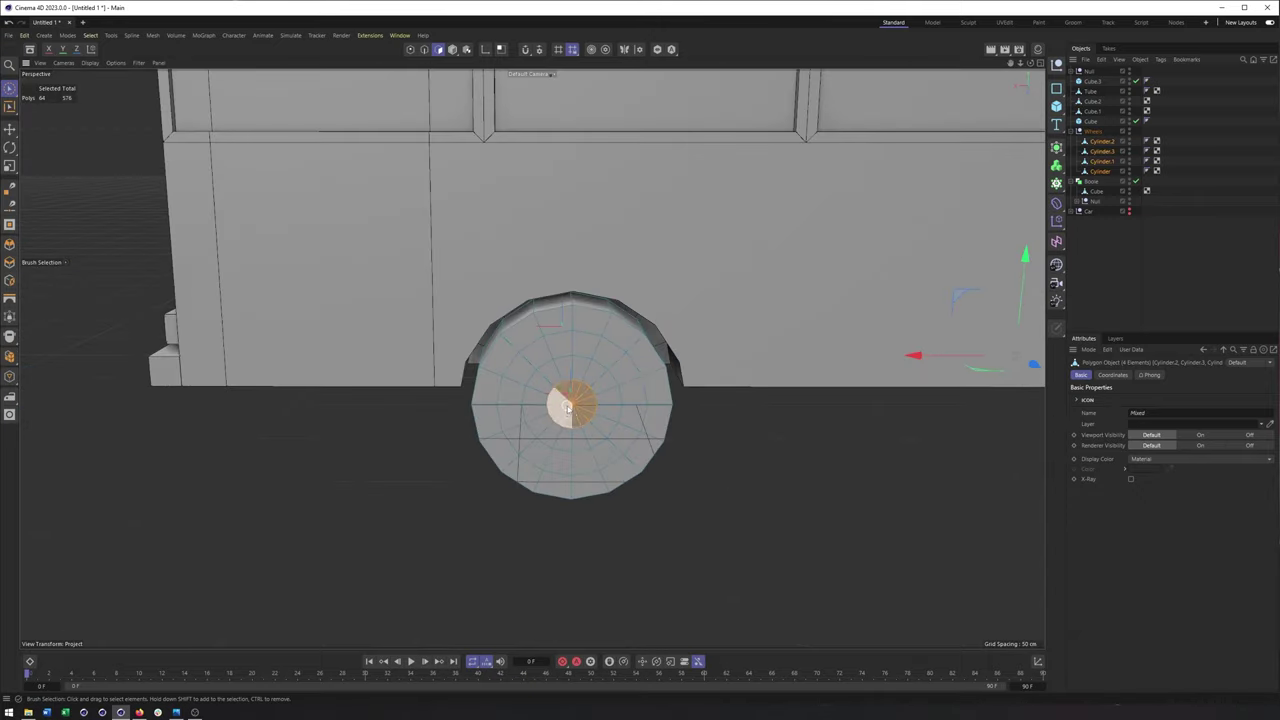
{"action": "key", "text": "u"}
{"action": "key", "text": "w"}
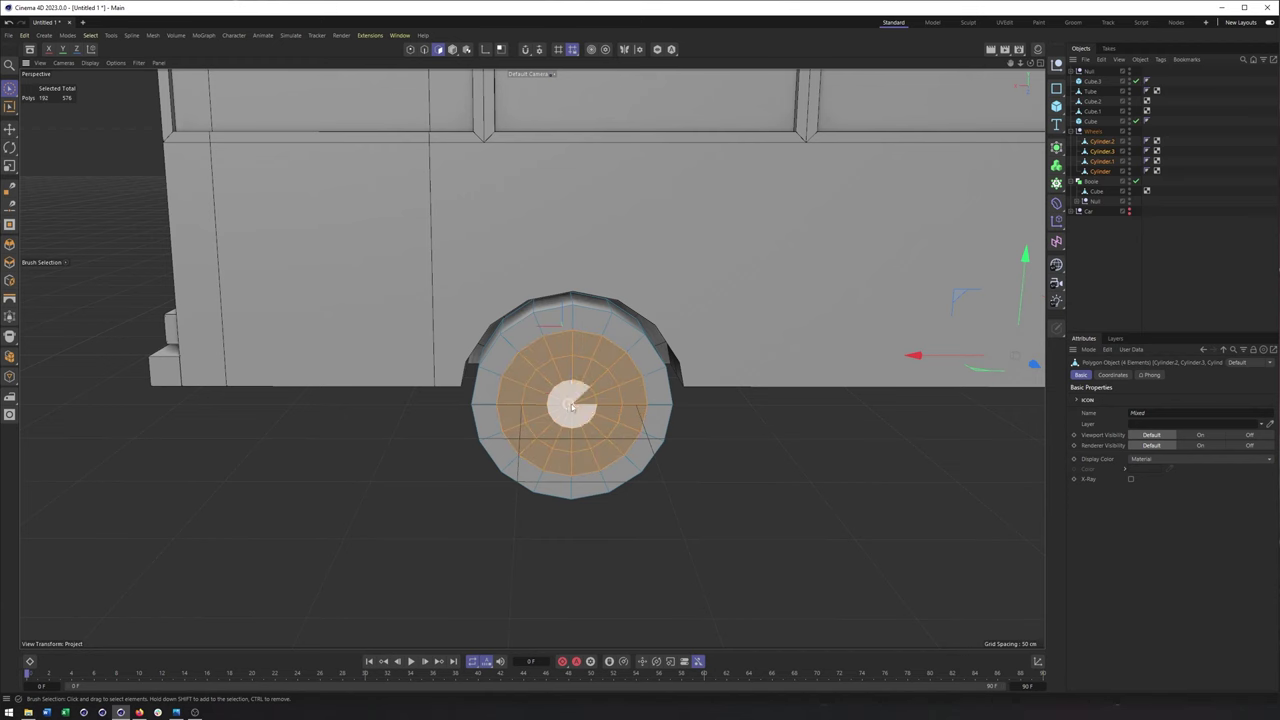
{"action": "left_click_drag", "start_coordinate": [634, 417], "coordinate": [746, 397], "text": "alt"}
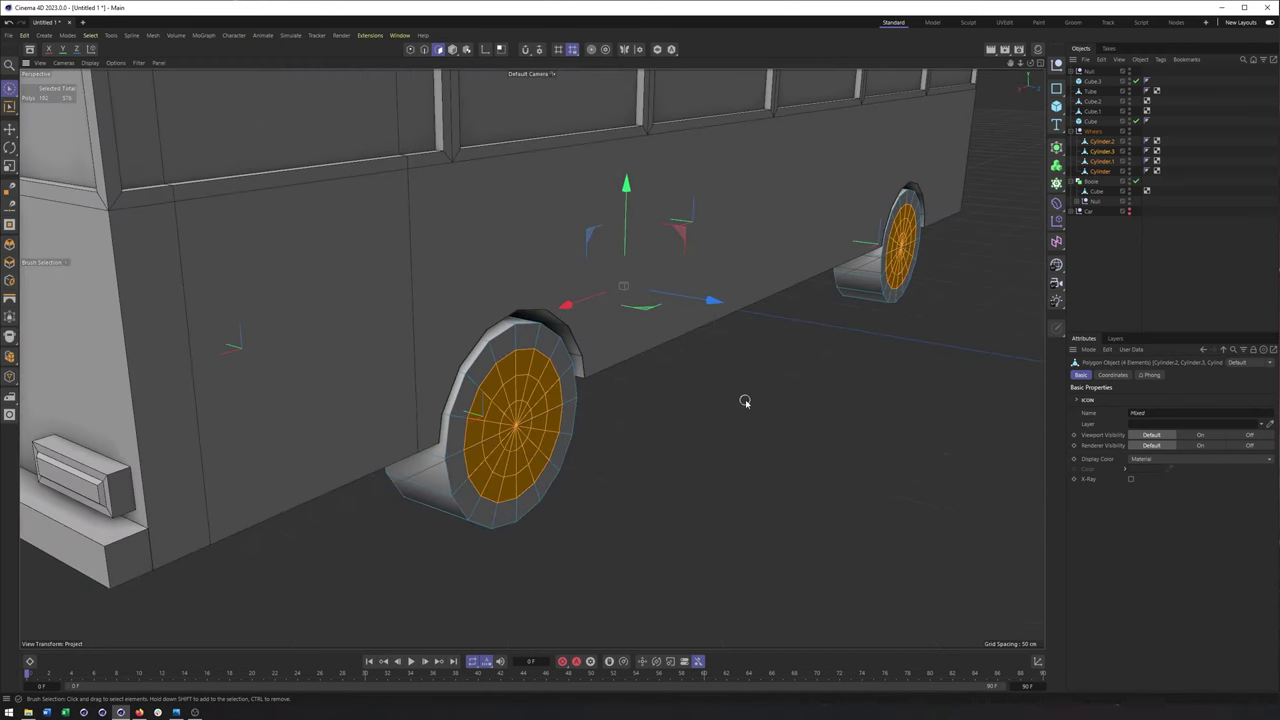
Try to extrude the selected wheel faces outward and scale the extruded faces
{"action": "right_click", "coordinate": [746, 397]}
{"action": "left_click", "coordinate": [801, 275]}
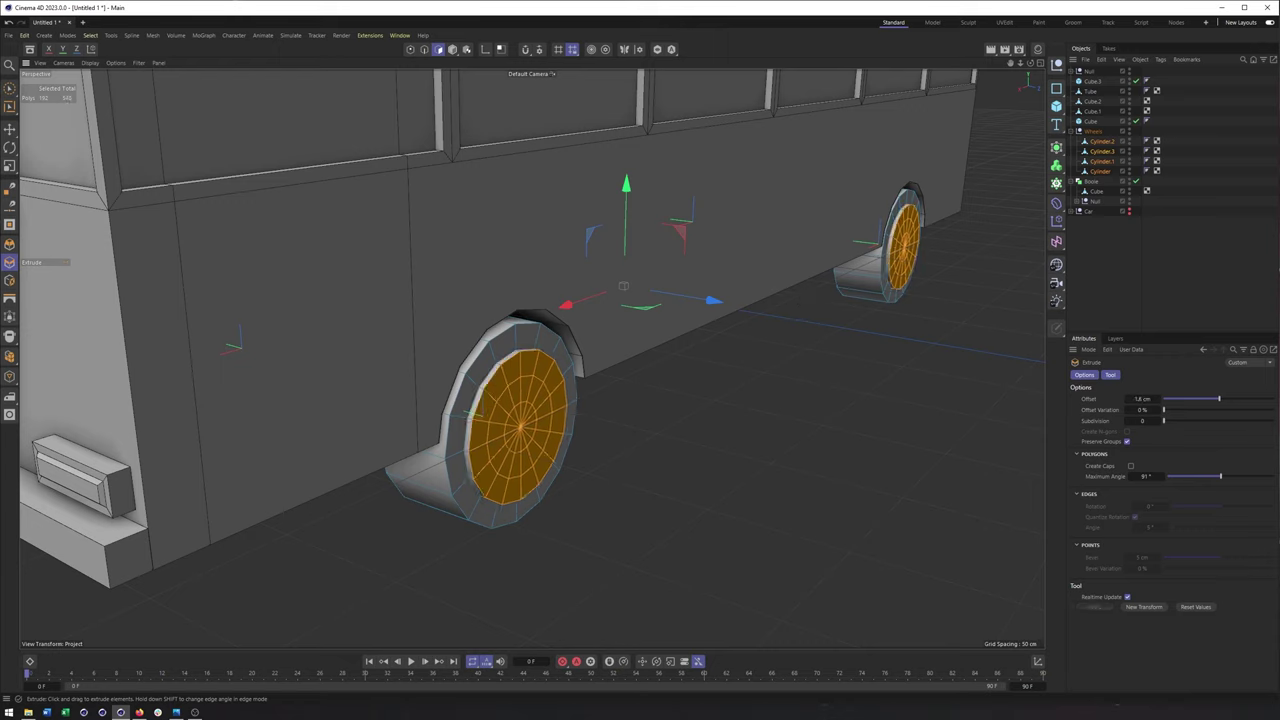
{"action": "key", "text": "t"}
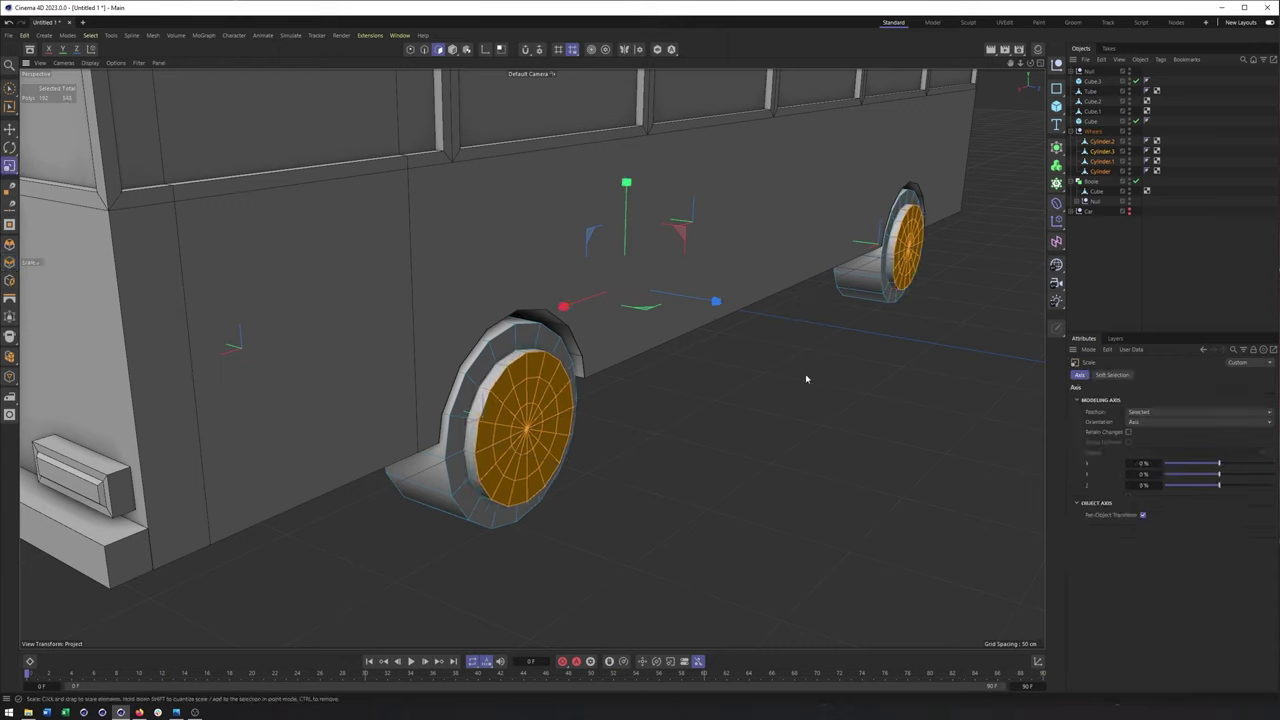
{"action": "left_click_drag", "start_coordinate": [807, 378], "coordinate": [867, 438]}
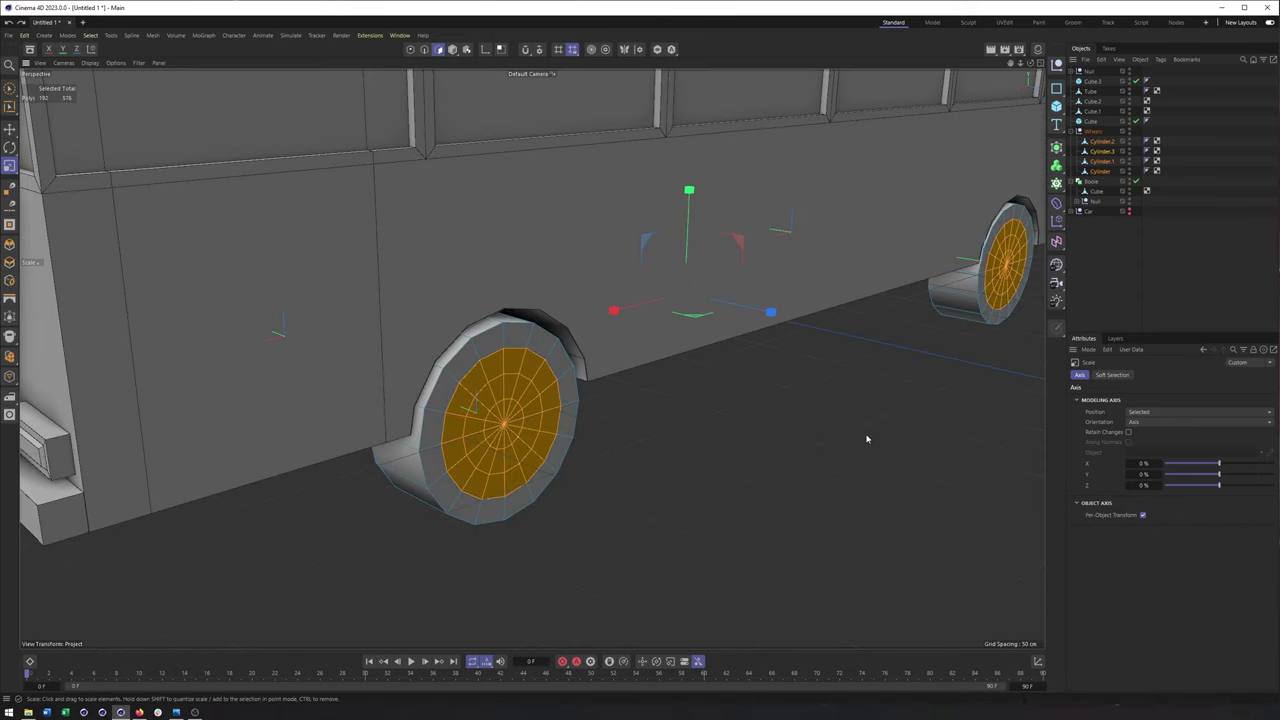
Bevel the selected faces on all four wheels by about 4.4 cm to shape the raised hubs
{"action": "right_click", "coordinate": [867, 438]}
{"action": "left_click", "coordinate": [924, 265]}
{"action": "left_click_drag", "start_coordinate": [819, 389], "coordinate": [862, 389]}
{"action": "mouse_move", "coordinate": [758, 414]}
{"action": "left_mouse_down", "text": "alt"}
{"action": "mouse_move", "coordinate": [823, 406]}
{"action": "mouse_move", "coordinate": [691, 419]}
{"action": "mouse_move", "coordinate": [685, 401]}
{"action": "mouse_move", "coordinate": [614, 390]}
{"action": "mouse_move", "coordinate": [803, 409]}
{"action": "mouse_move", "coordinate": [929, 400]}
{"action": "mouse_move", "coordinate": [877, 391]}
{"action": "mouse_move", "coordinate": [758, 434]}
{"action": "left_mouse_up", "text": "alt"}
{"action": "scroll", "coordinate": [753, 420], "scroll_direction": "down", "scroll_amount": 4}
{"action": "scroll", "coordinate": [685, 401], "scroll_direction": "down", "scroll_amount": 4}
{"action": "scroll", "coordinate": [758, 434], "scroll_direction": "up", "scroll_amount": 2}
{"action": "middle_click_drag", "start_coordinate": [758, 434], "coordinate": [769, 425], "text": "alt"}
Return to Model mode and display the bus with plain Gouraud Shading without lines
{"action": "left_click", "coordinate": [453, 50]}
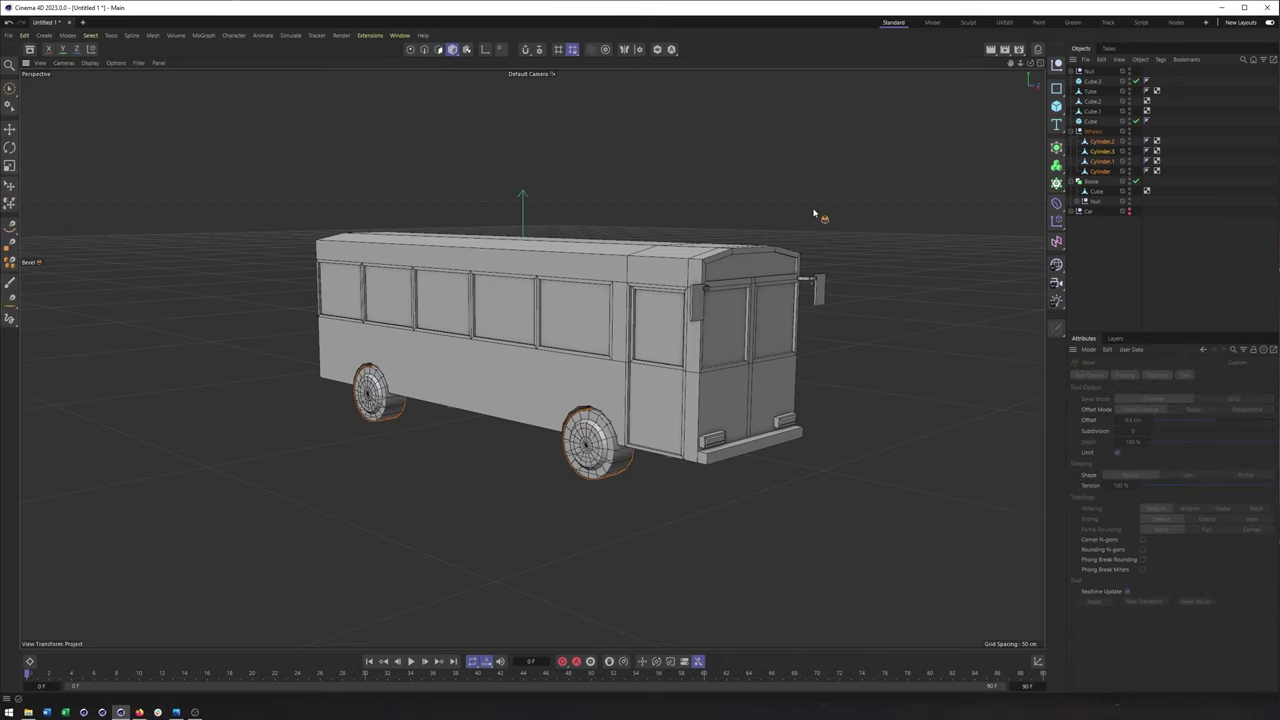
{"action": "left_click", "coordinate": [89, 63]}
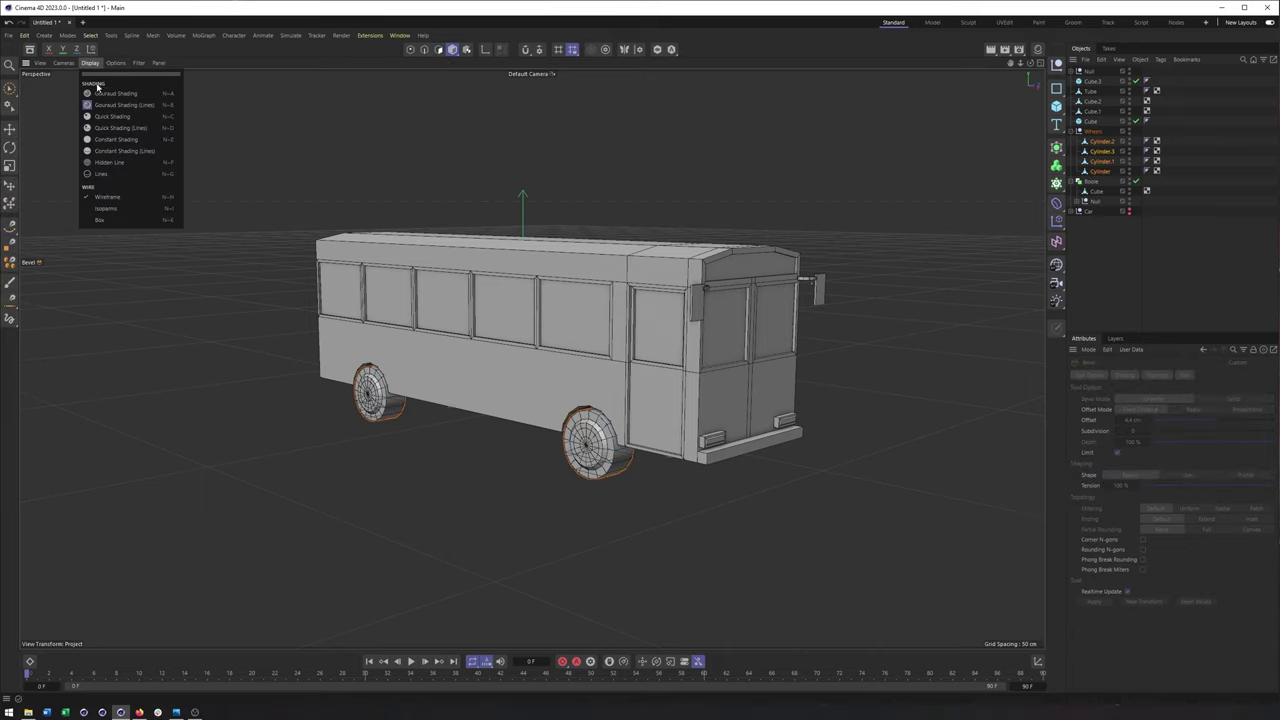
{"action": "left_click", "coordinate": [115, 92]}
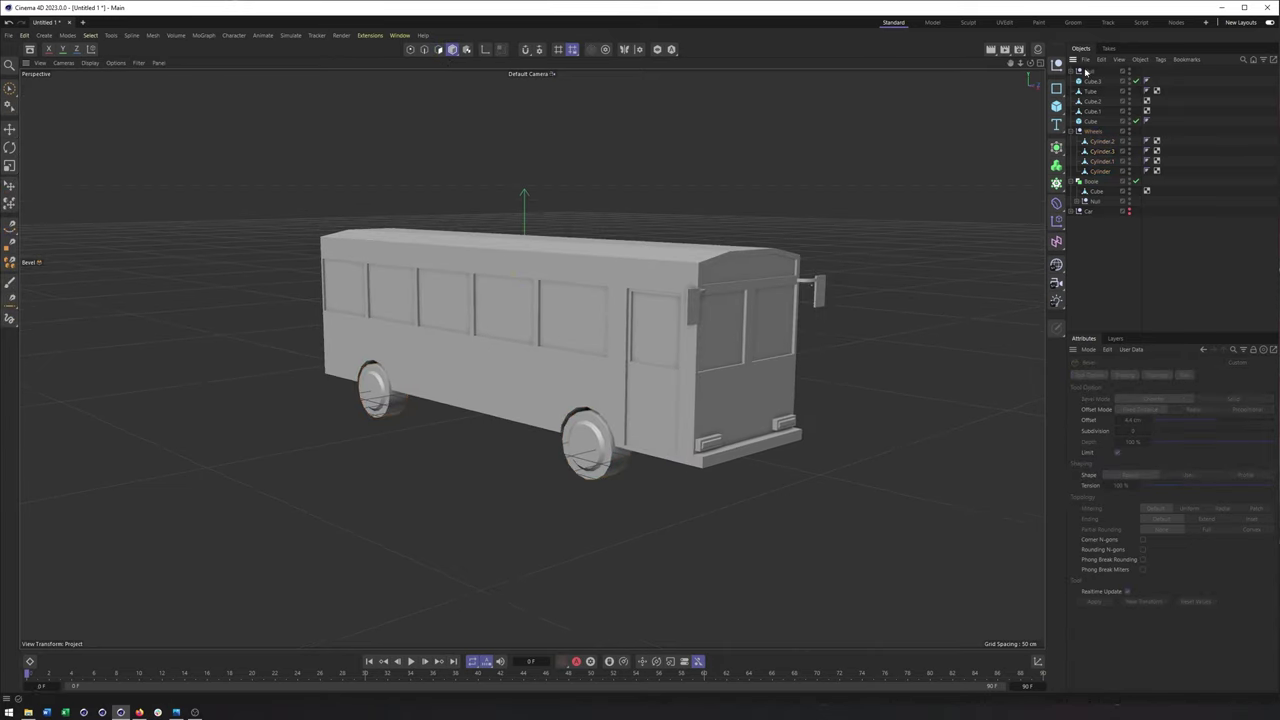
Group all the bus parts into one null named bUS and hide the group
{"action": "left_click", "coordinate": [1071, 131]}
{"action": "left_click", "coordinate": [1087, 72]}
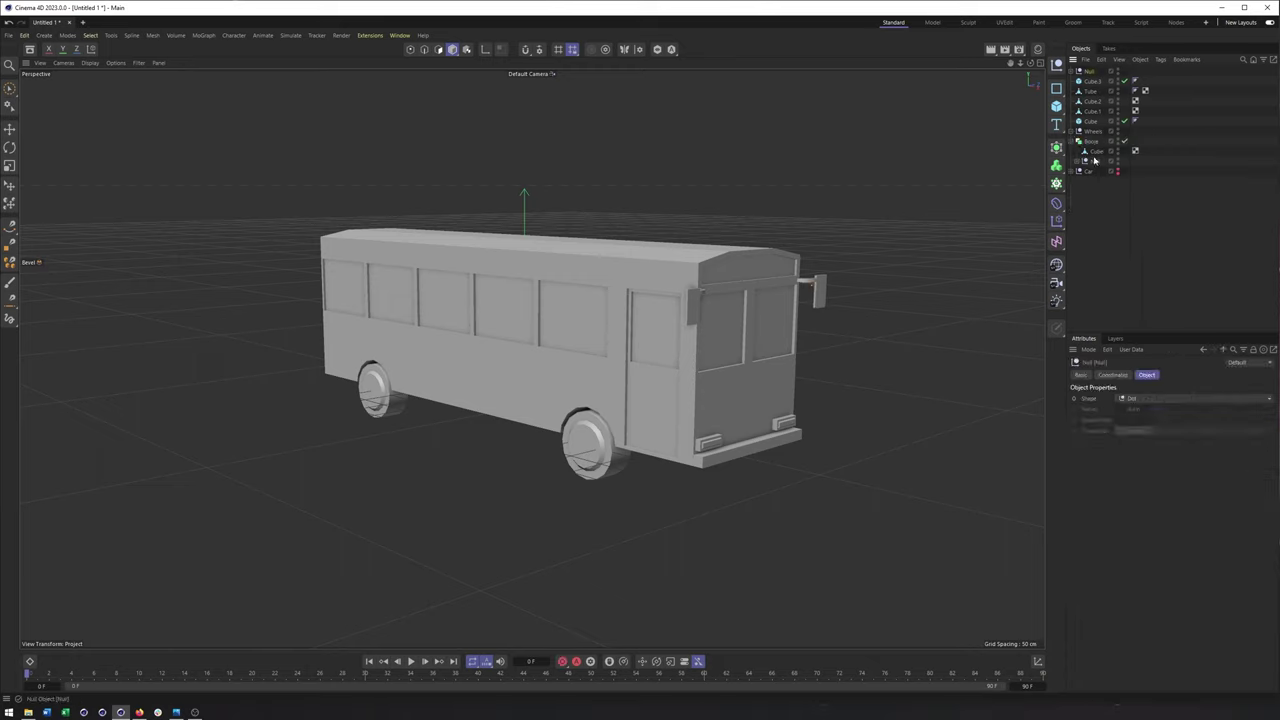
{"action": "left_click", "coordinate": [1088, 160], "text": "shift"}
{"action": "right_click", "coordinate": [1088, 160]}
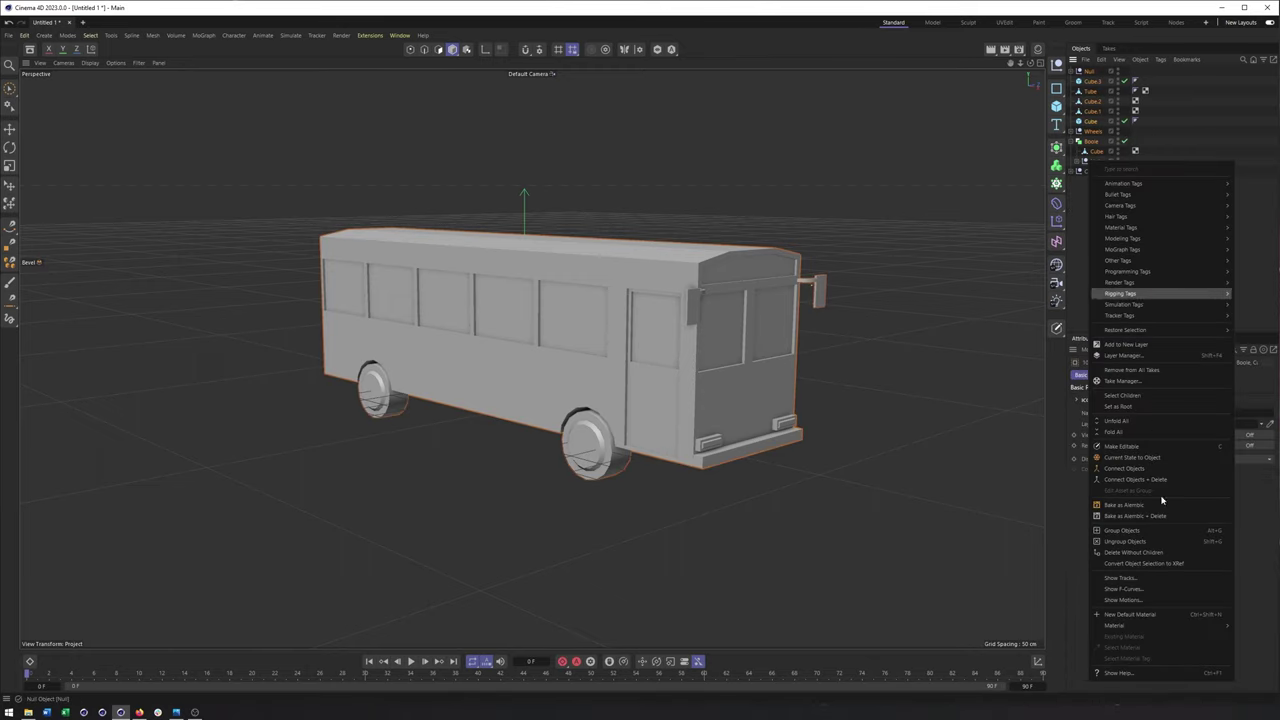
{"action": "left_click", "coordinate": [1162, 532]}
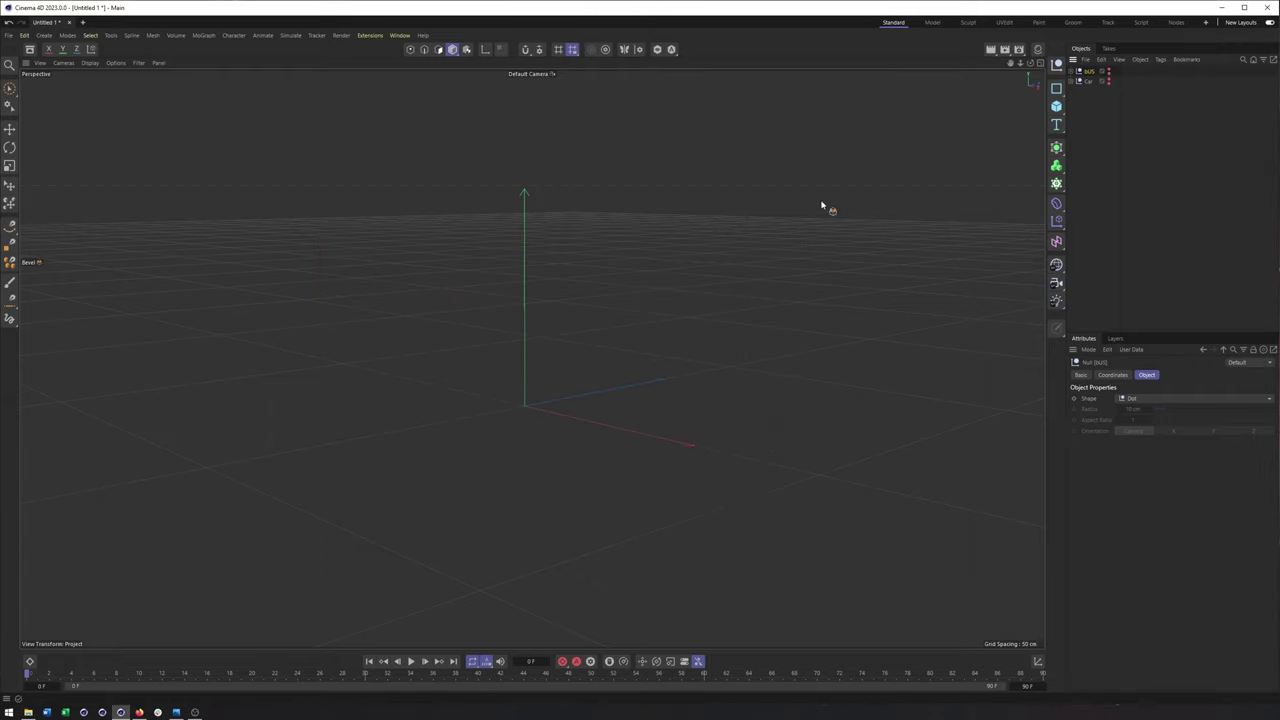
Switch to the browser and examine low poly TREE image results, enlarging the BlenderNation low poly trees picture as a reference
{"action": "left_click_drag", "start_coordinate": [822, 206], "coordinate": [913, 258], "text": "alt"}
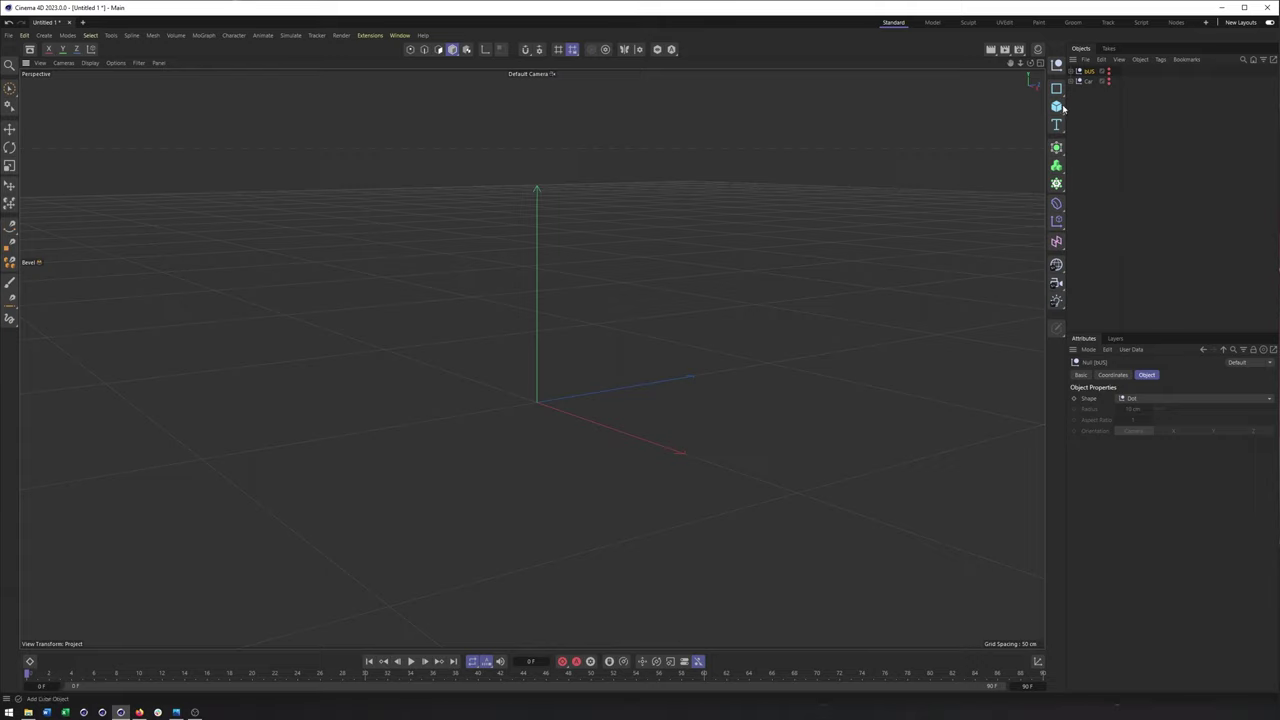
{"action": "left_click_drag", "start_coordinate": [1060, 110], "coordinate": [1279, 146]}
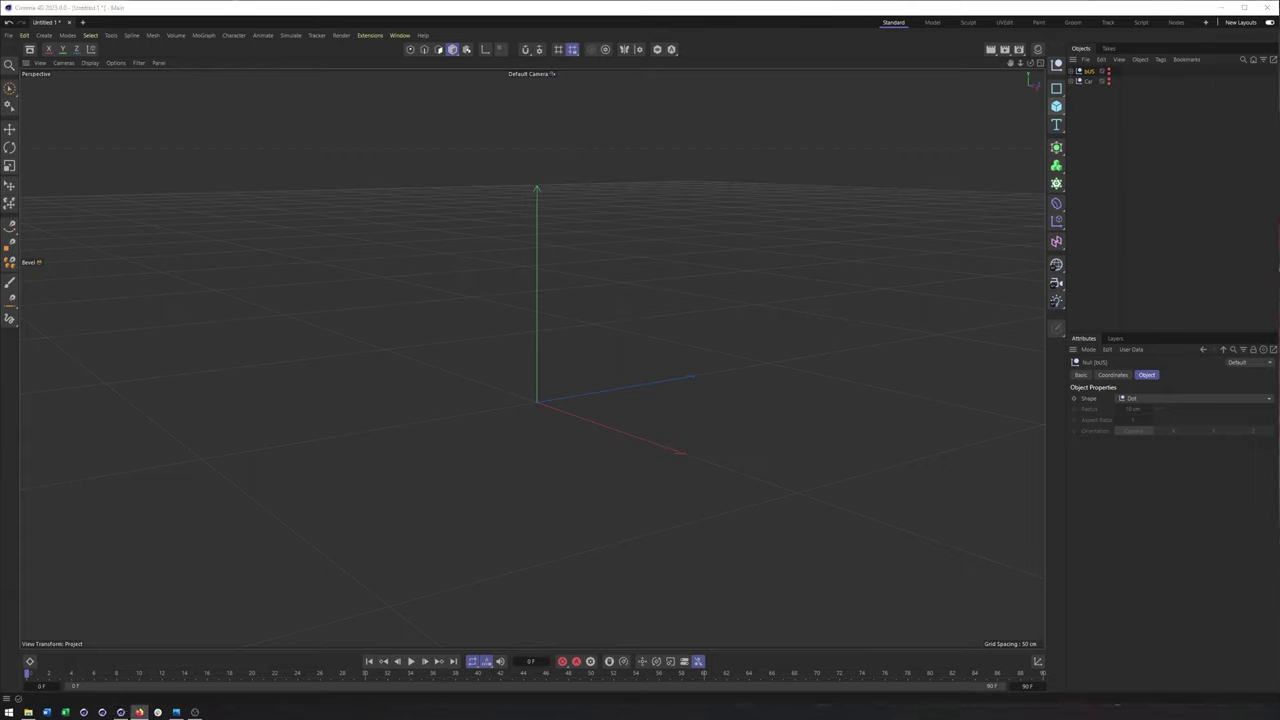
{"action": "left_click_drag", "start_coordinate": [740, 0], "coordinate": [650, 188]}
{"action": "double_click", "coordinate": [650, 188]}
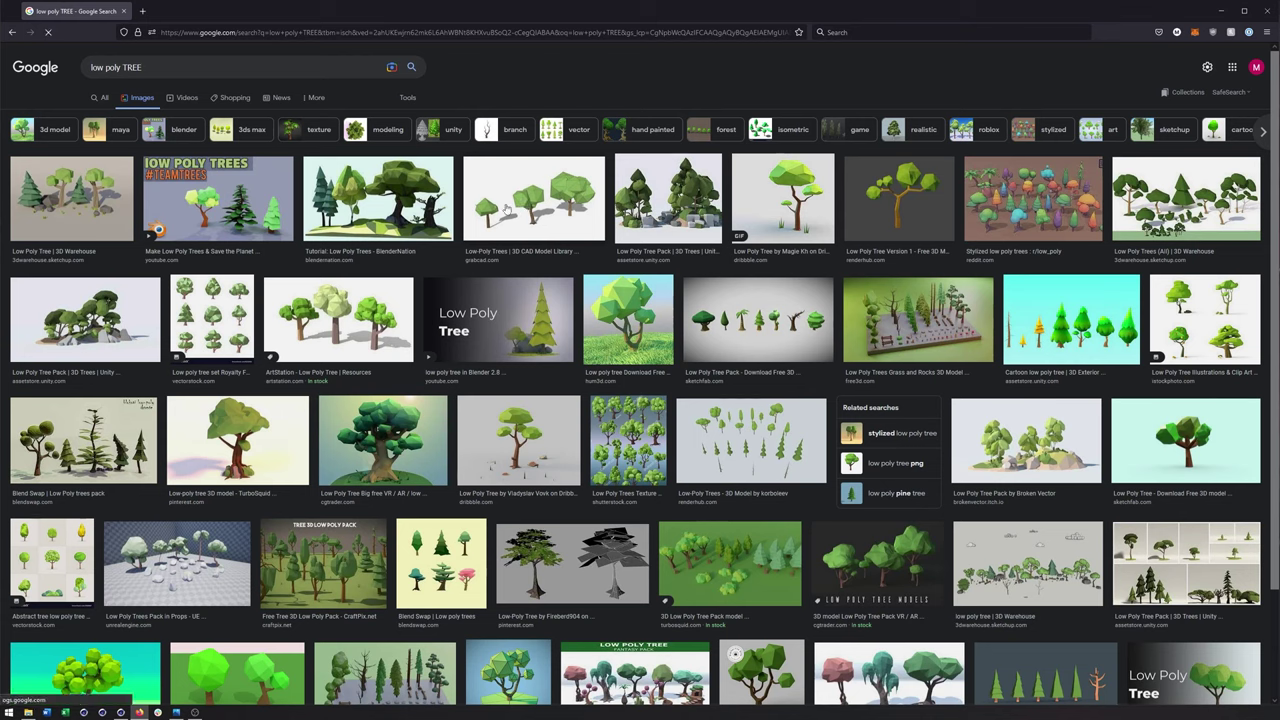
{"action": "left_click", "coordinate": [368, 210]}
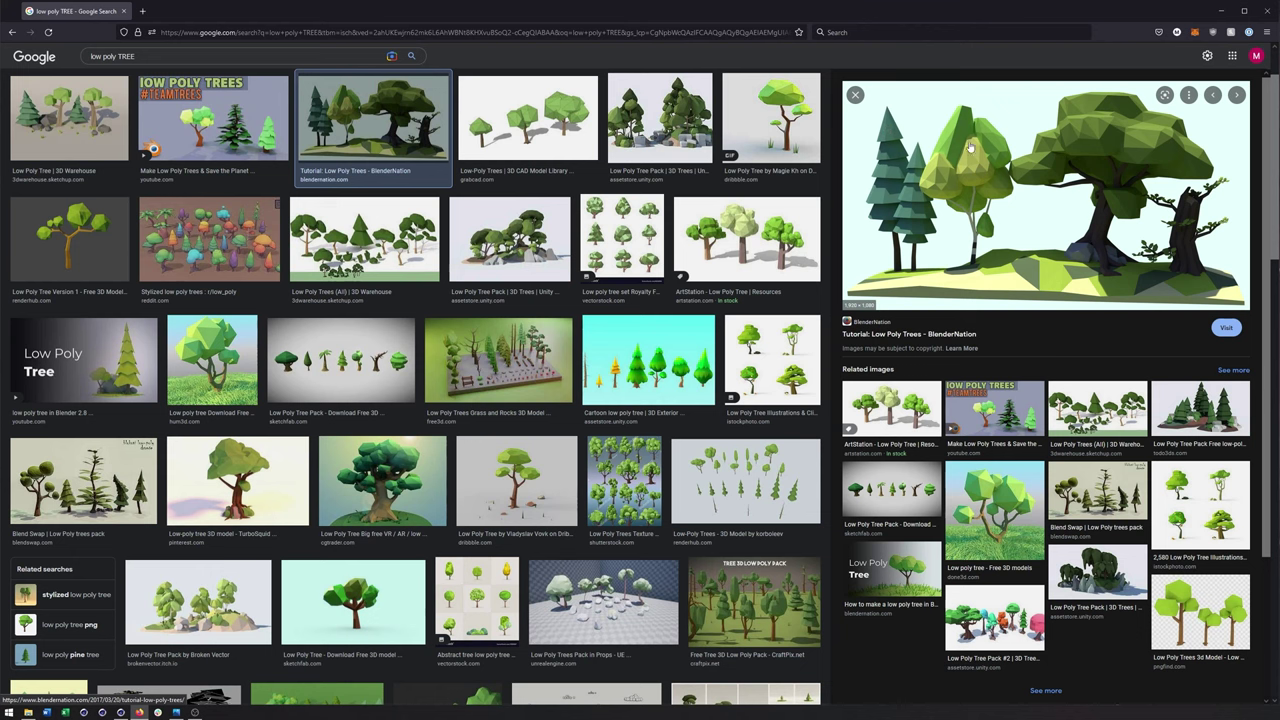
{"action": "left_click", "coordinate": [592, 256]}
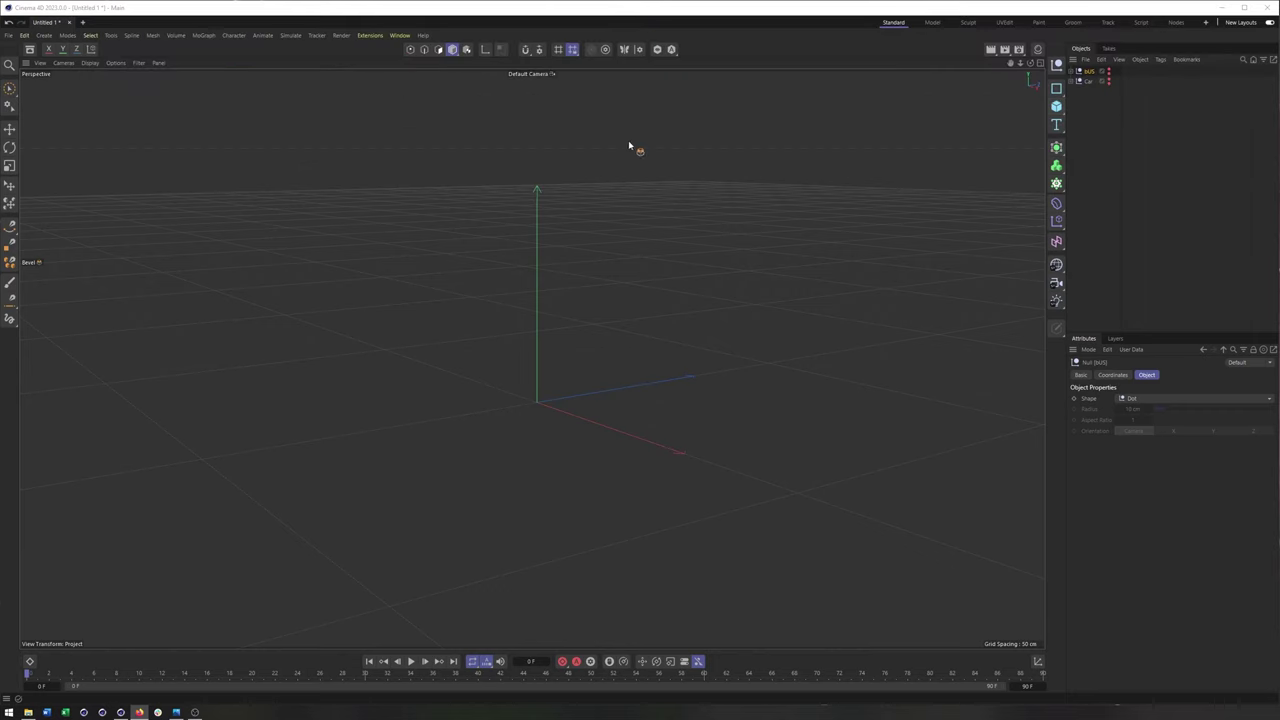
Switch back to Cinema 4D and add a cylinder primitive to the scene
{"action": "left_click", "coordinate": [1056, 105]}
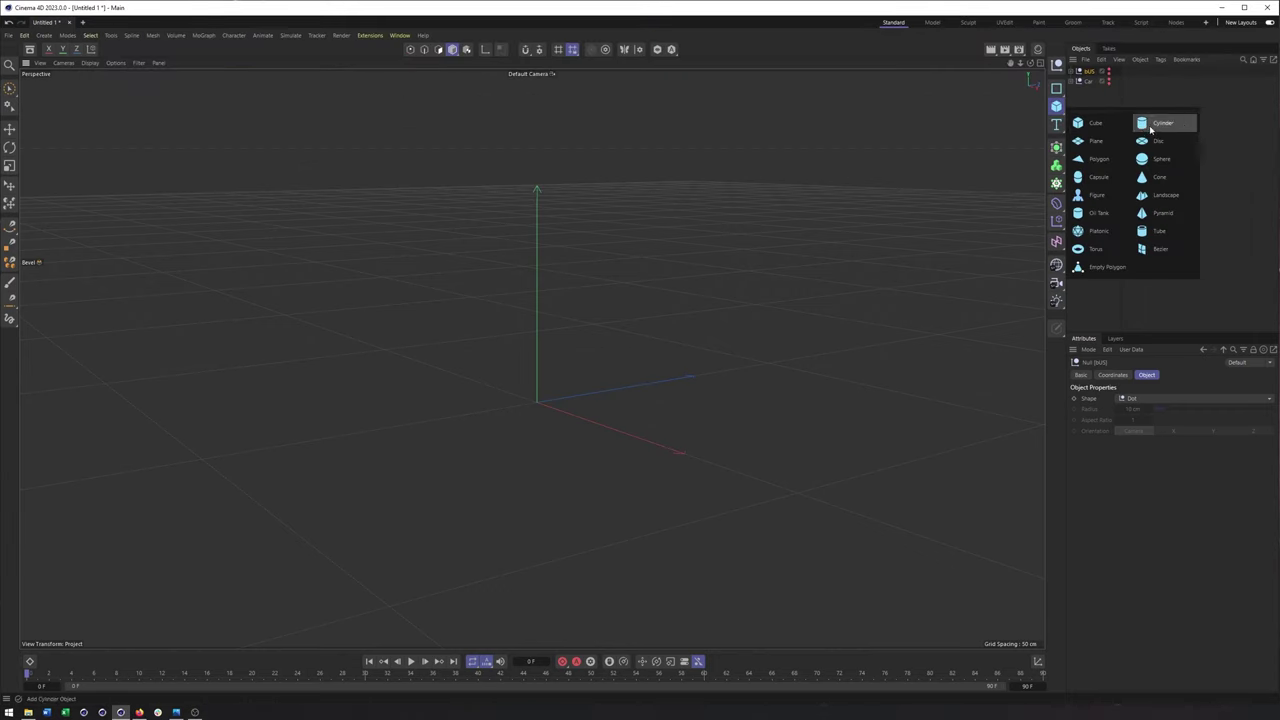
{"action": "left_click", "coordinate": [1157, 125]}
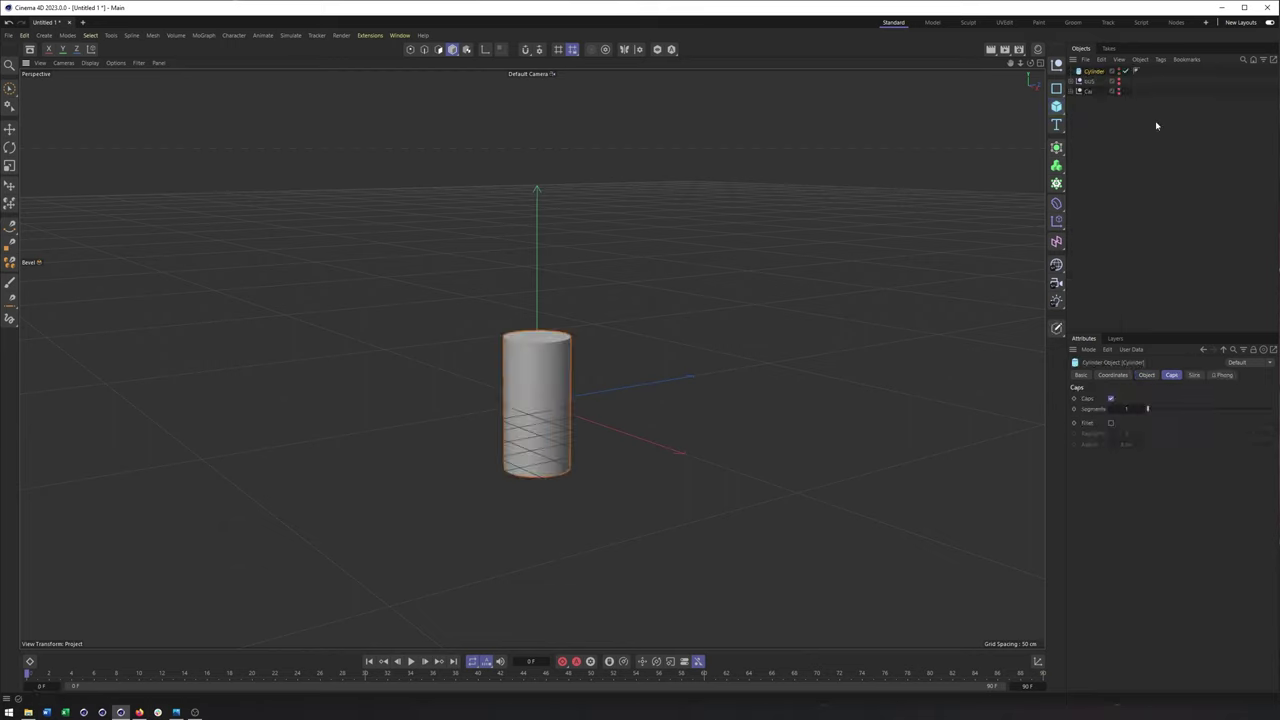
Raise the cylinder upward until it stands on the ground, show shading with lines, and delete its Phong tag
{"action": "key", "text": "e"}
{"action": "left_click_drag", "start_coordinate": [522, 305], "coordinate": [522, 250]}
{"action": "left_click", "coordinate": [90, 62]}
{"action": "left_click", "coordinate": [97, 105]}
{"action": "left_click", "coordinate": [1136, 72]}
{"action": "key", "text": "Delete"}
{"action": "left_click", "coordinate": [1091, 73]}
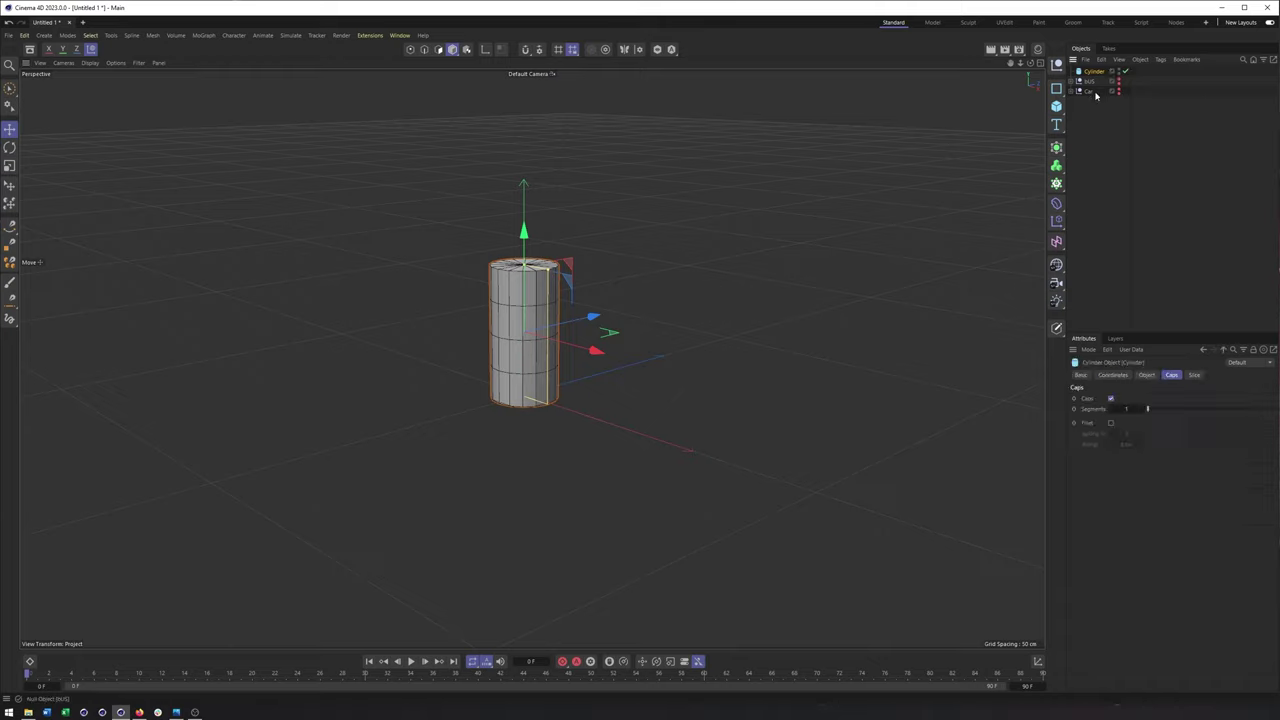
Reduce the cylinder's radius to about 31 cm and make it an editable polygon object
{"action": "left_click", "coordinate": [1146, 375]}
{"action": "mouse_move", "coordinate": [546, 271]}
{"action": "left_mouse_down"}
{"action": "mouse_move", "coordinate": [531, 268]}
{"action": "mouse_move", "coordinate": [545, 268]}
{"action": "left_mouse_up"}
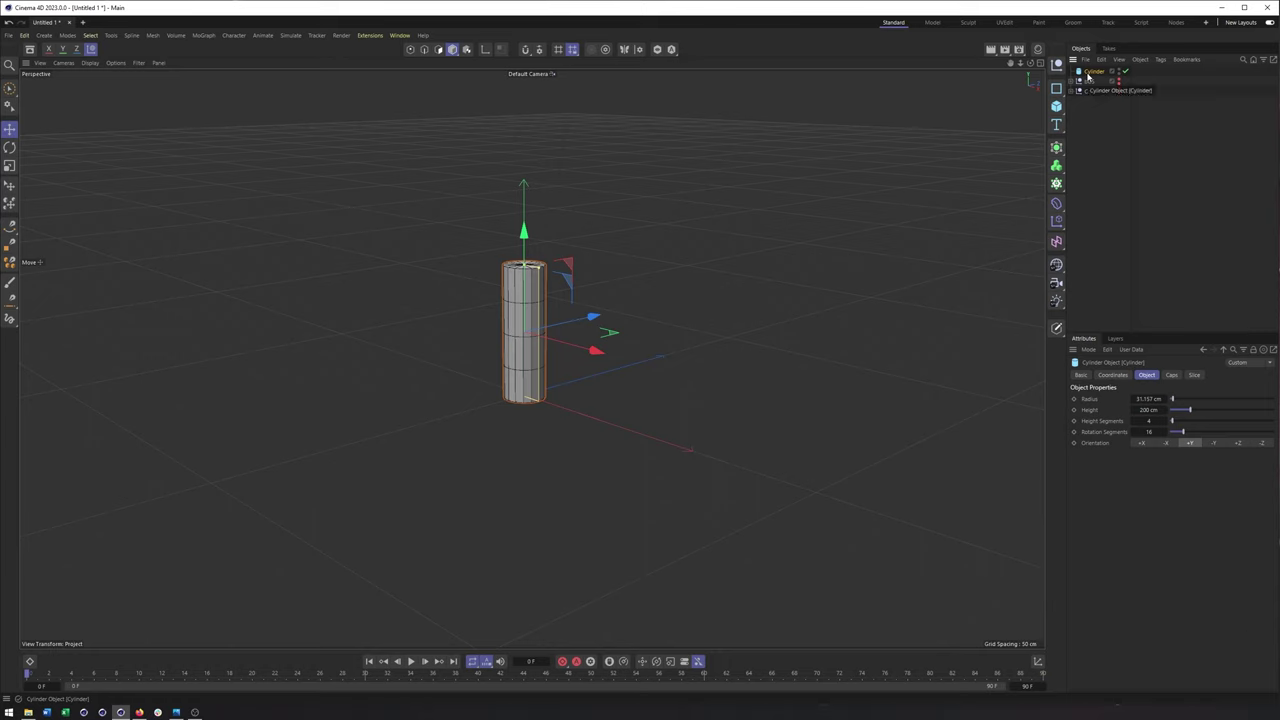
{"action": "key", "text": "c"}
{"action": "left_click_drag", "start_coordinate": [790, 325], "coordinate": [707, 358], "text": "alt"}
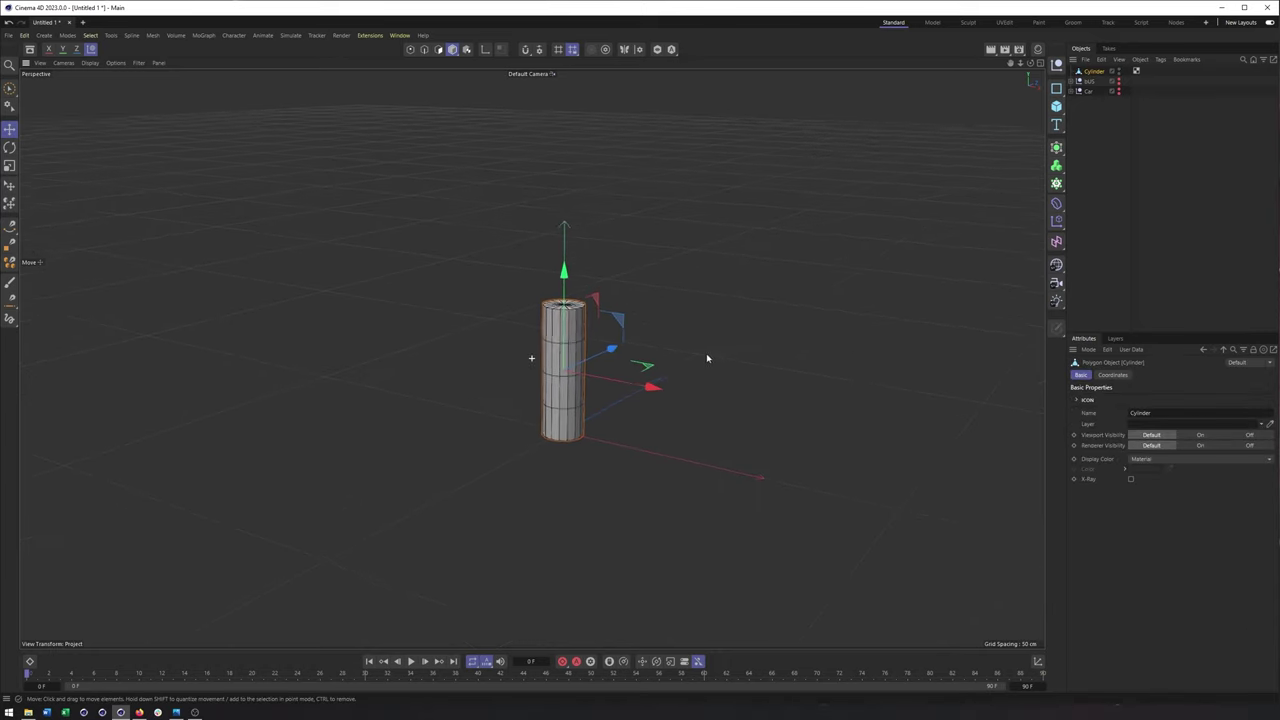
In point mode, scale the cylinder's lowest rings of points outward to flare the base of the trunk
{"action": "left_click", "coordinate": [410, 49]}
{"action": "left_click_drag", "start_coordinate": [9, 89], "coordinate": [47, 123]}
{"action": "left_click_drag", "start_coordinate": [465, 438], "coordinate": [454, 395], "text": "alt"}
{"action": "left_click_drag", "start_coordinate": [551, 470], "coordinate": [803, 491], "text": "alt"}
{"action": "key", "text": "t"}
{"action": "left_click_drag", "start_coordinate": [466, 398], "coordinate": [660, 440]}
{"action": "key", "text": "t"}
Scale the trunk's middle and upper rings of points one after another so it tapers toward the top
{"action": "key", "text": "space"}
{"action": "left_click_drag", "start_coordinate": [543, 417], "coordinate": [547, 395], "text": "alt"}
{"action": "left_click_drag", "start_coordinate": [470, 363], "coordinate": [646, 405]}
{"action": "key", "text": "t"}
{"action": "left_click_drag", "start_coordinate": [646, 451], "coordinate": [594, 460]}
{"action": "key", "text": "space"}
{"action": "left_click_drag", "start_coordinate": [465, 320], "coordinate": [612, 367]}
{"action": "key", "text": "t"}
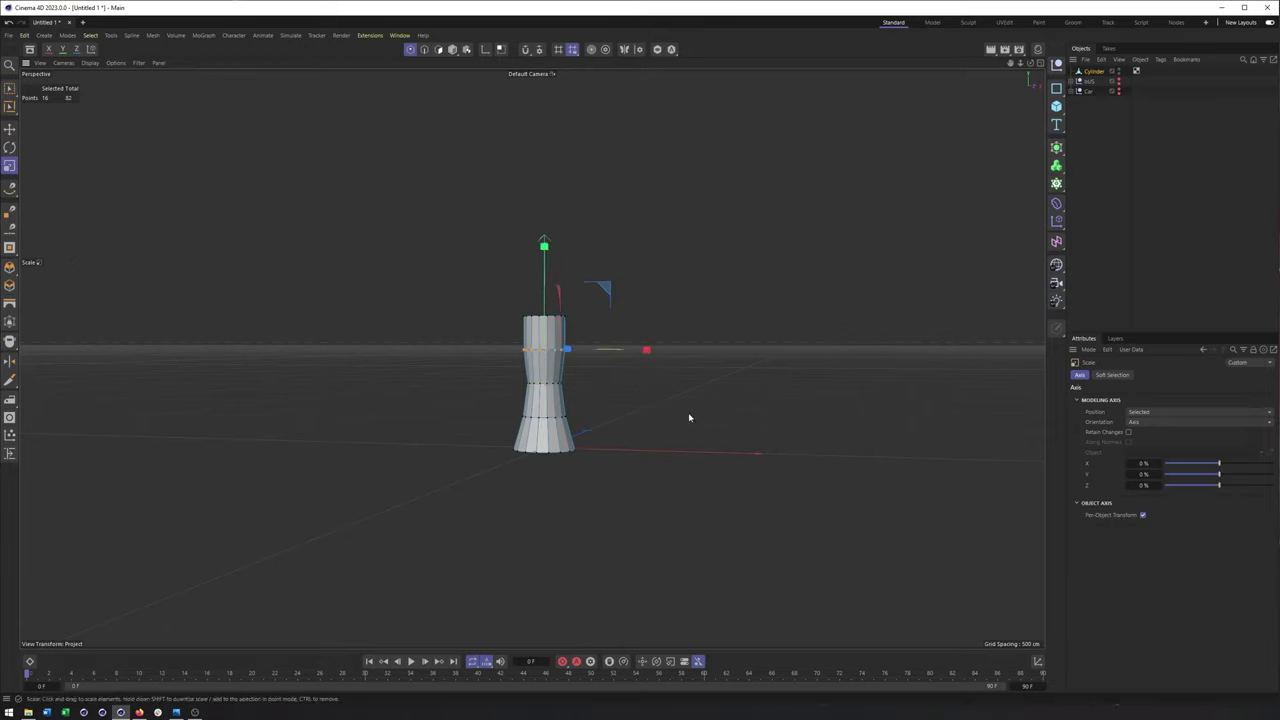
{"action": "key", "text": "space"}
{"action": "left_click_drag", "start_coordinate": [460, 289], "coordinate": [651, 413]}
{"action": "key", "text": "t"}
{"action": "left_click_drag", "start_coordinate": [600, 371], "coordinate": [510, 432], "text": "alt"}
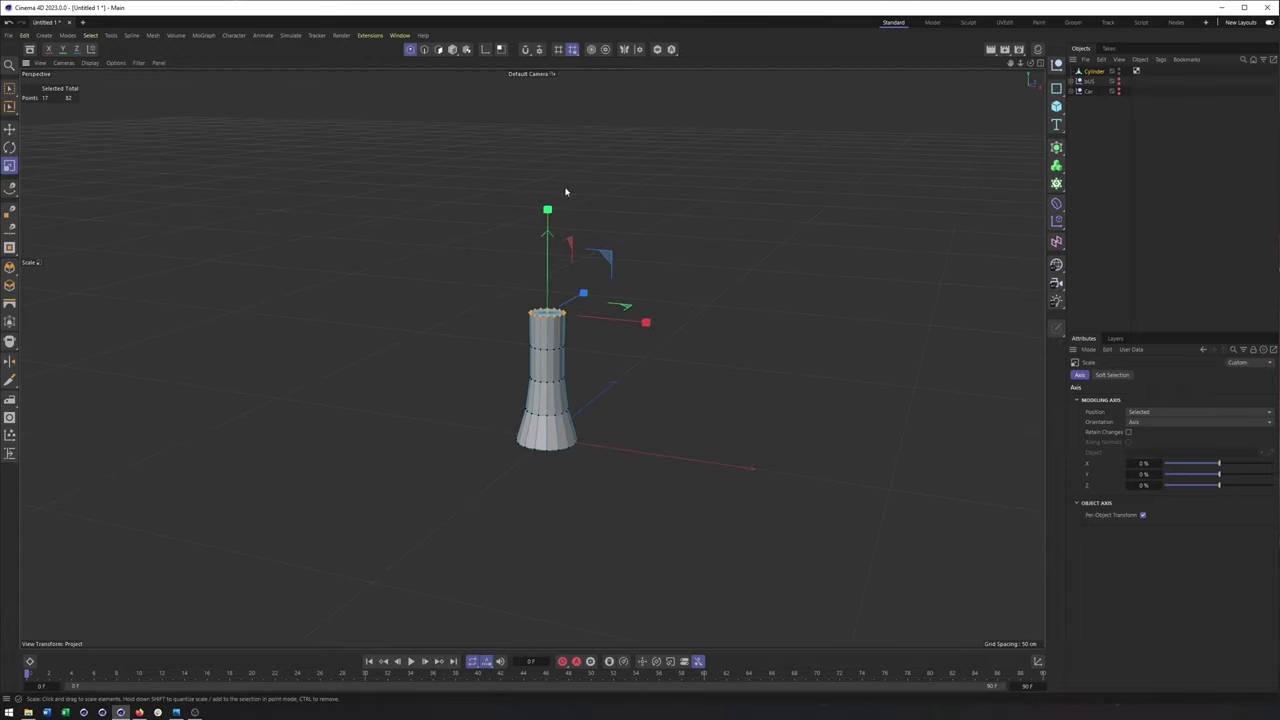
Duplicate the trunk in Model mode and place the copy beside it along the X axis
{"action": "left_click", "coordinate": [452, 49]}
{"action": "key", "text": "e"}
{"action": "left_click_drag", "start_coordinate": [643, 391], "coordinate": [784, 408], "text": "ctrl"}
Shift the copied trunk's rings of points sideways by different amounts to give it a slight bend
{"action": "left_click", "coordinate": [410, 49]}
{"action": "left_click_drag", "start_coordinate": [668, 468], "coordinate": [749, 411], "text": "alt"}
{"action": "key", "text": "0"}
{"action": "left_click_drag", "start_coordinate": [657, 366], "coordinate": [754, 380]}
{"action": "left_click_drag", "start_coordinate": [654, 318], "coordinate": [531, 357]}
{"action": "left_click_drag", "start_coordinate": [706, 393], "coordinate": [806, 396], "text": "alt"}
{"action": "left_click_drag", "start_coordinate": [796, 346], "coordinate": [800, 346]}
{"action": "left_click_drag", "start_coordinate": [768, 393], "coordinate": [780, 420], "text": "alt"}
{"action": "left_click_drag", "start_coordinate": [637, 443], "coordinate": [714, 423]}
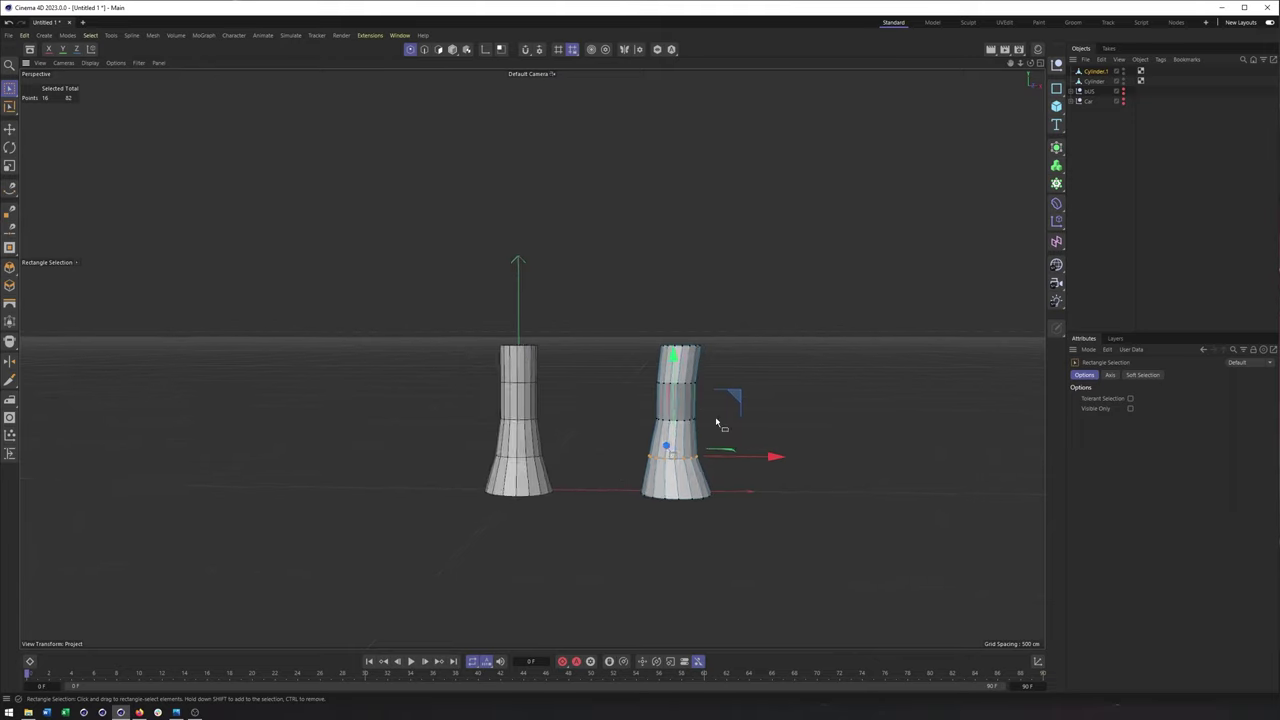
Return to Model mode and delete the original straight trunk
{"action": "left_click", "coordinate": [452, 49]}
{"action": "left_click", "coordinate": [507, 390]}
{"action": "key", "text": "Delete"}
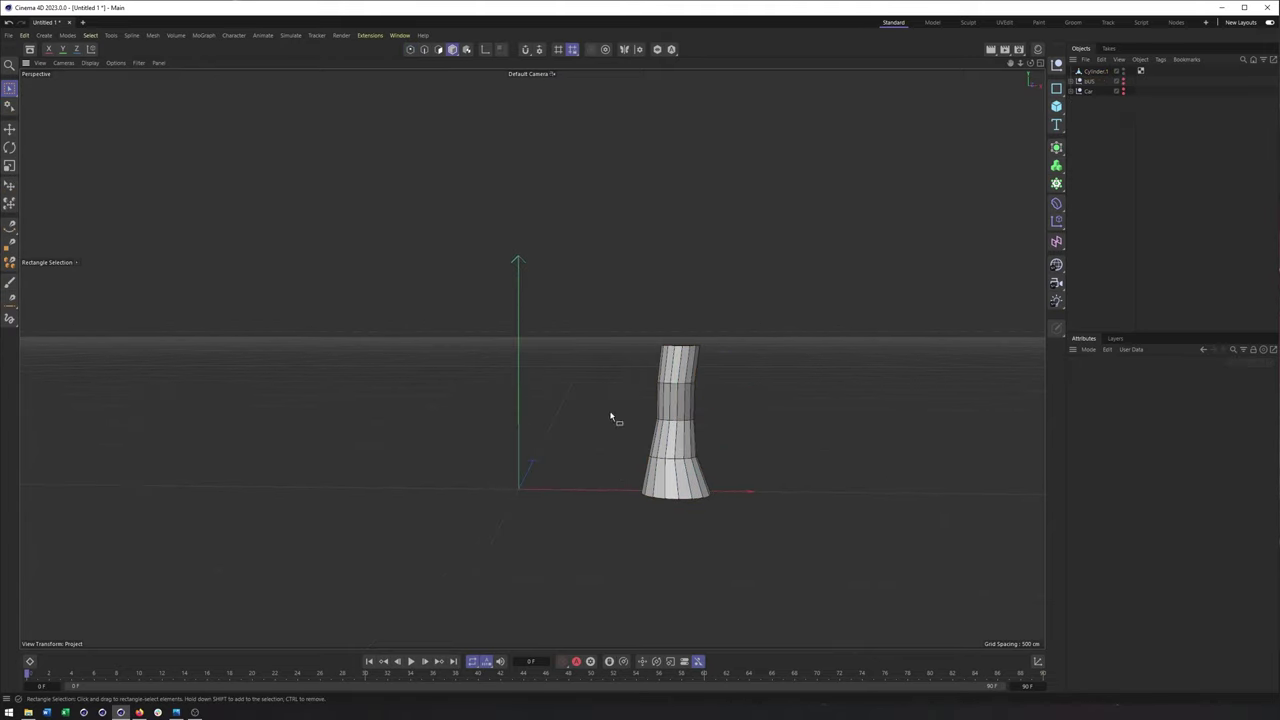
Move the bent trunk back to the world centre by setting its X position to 0 cm
{"action": "left_click", "coordinate": [673, 420]}
{"action": "left_click_drag", "start_coordinate": [777, 420], "coordinate": [631, 420]}
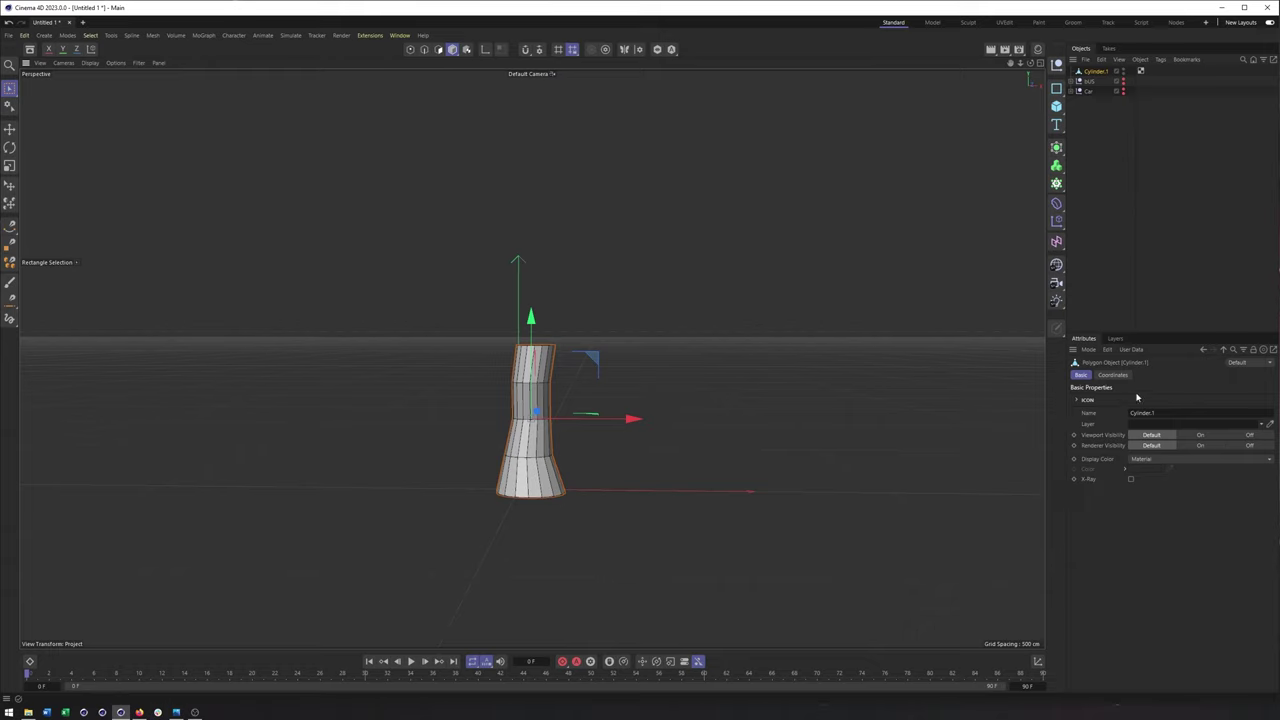
{"action": "left_click", "coordinate": [1113, 374]}
{"action": "right_click", "coordinate": [1137, 415]}
{"action": "left_click", "coordinate": [1145, 418]}
{"action": "left_click_drag", "start_coordinate": [749, 386], "coordinate": [531, 360], "text": "alt"}
Add a sphere scaled to a radius of about 126 cm and raise it onto the trunk at a height of about 294 cm
{"action": "left_click", "coordinate": [1056, 105]}
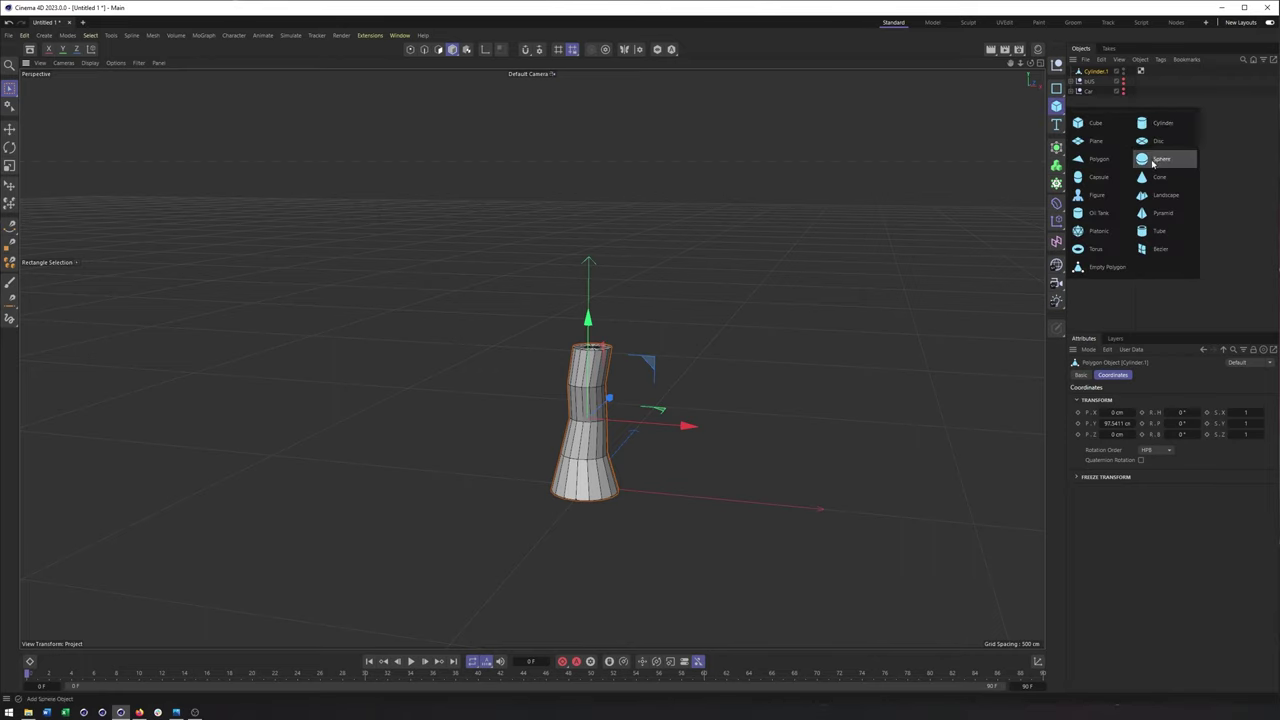
{"action": "left_click", "coordinate": [1155, 160]}
{"action": "left_click_drag", "start_coordinate": [589, 292], "coordinate": [650, 268]}
{"action": "key", "text": "t"}
{"action": "key", "text": "e"}
{"action": "mouse_move", "coordinate": [590, 195]}
{"action": "left_mouse_down"}
{"action": "mouse_move", "coordinate": [591, 133]}
{"action": "mouse_move", "coordinate": [591, 176]}
{"action": "left_mouse_up"}
{"action": "mouse_move", "coordinate": [612, 286]}
{"action": "left_mouse_down", "text": "alt"}
{"action": "mouse_move", "coordinate": [640, 272]}
{"action": "mouse_move", "coordinate": [617, 283]}
{"action": "left_mouse_up", "text": "alt"}
Change the crown sphere's type to Hexahedron
{"action": "left_click", "coordinate": [1093, 71]}
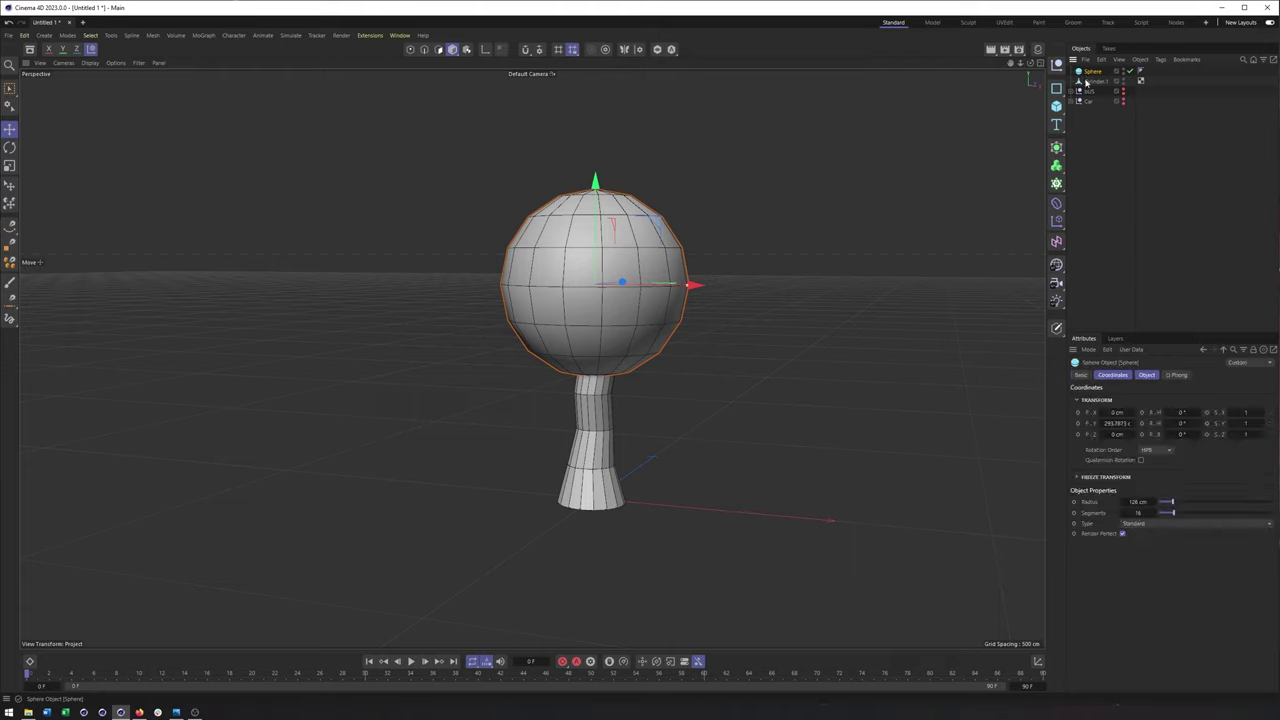
{"action": "left_click", "coordinate": [1147, 375]}
{"action": "left_click", "coordinate": [1136, 421]}
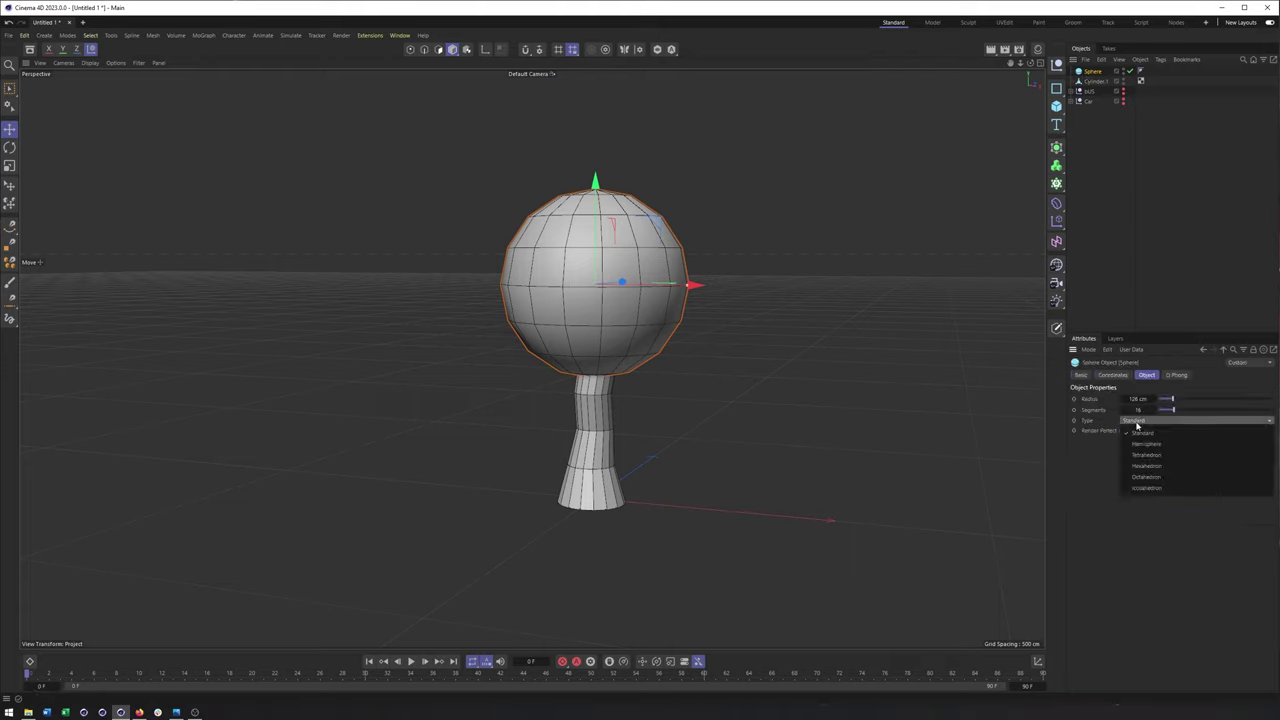
{"action": "left_click", "coordinate": [1170, 469]}
{"action": "left_click_drag", "start_coordinate": [617, 226], "coordinate": [626, 296], "text": "alt"}
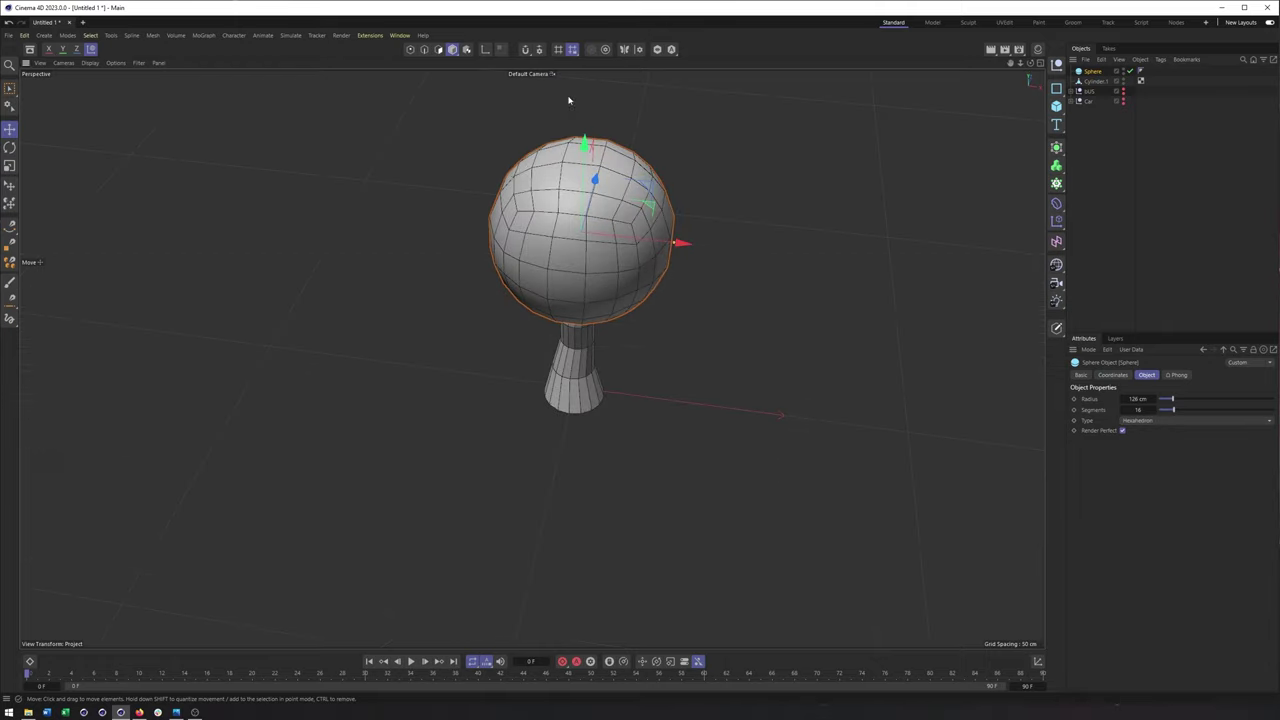
{"action": "left_click_drag", "start_coordinate": [697, 252], "coordinate": [590, 135], "text": "alt"}
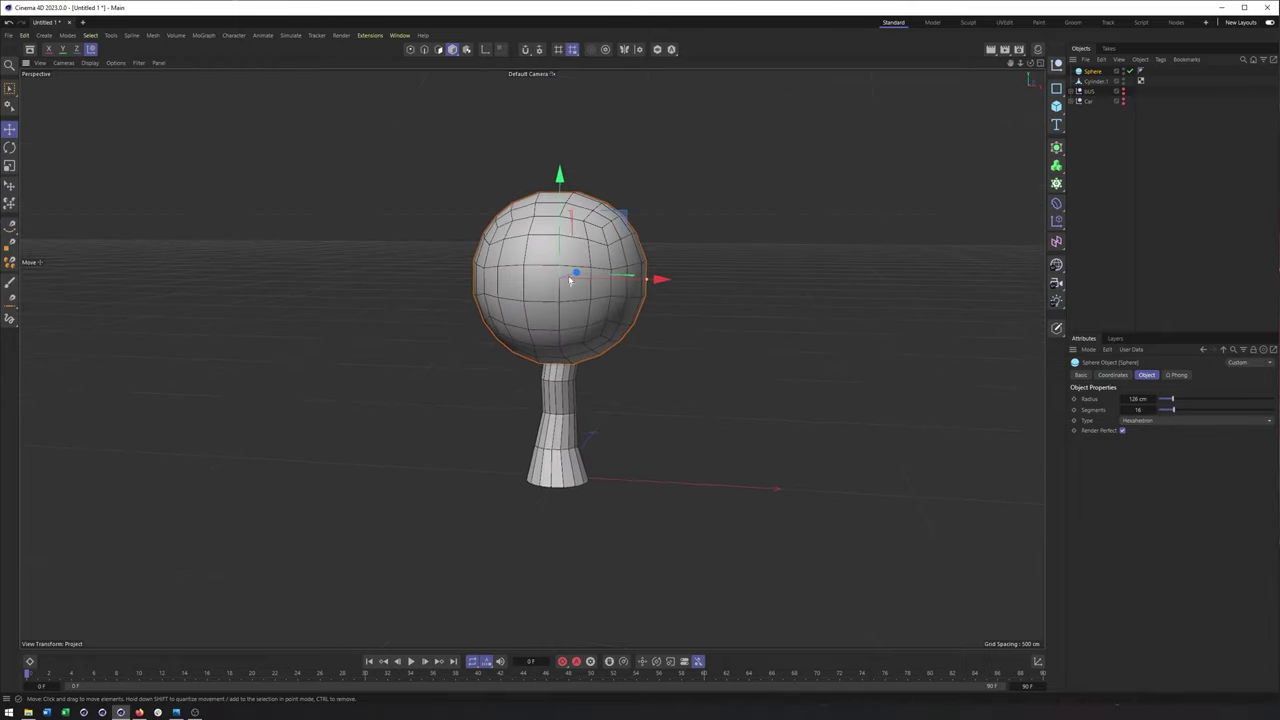
Add a Random effector as a child of the sphere and set its deformation to Point
{"action": "left_click", "coordinate": [1057, 223]}
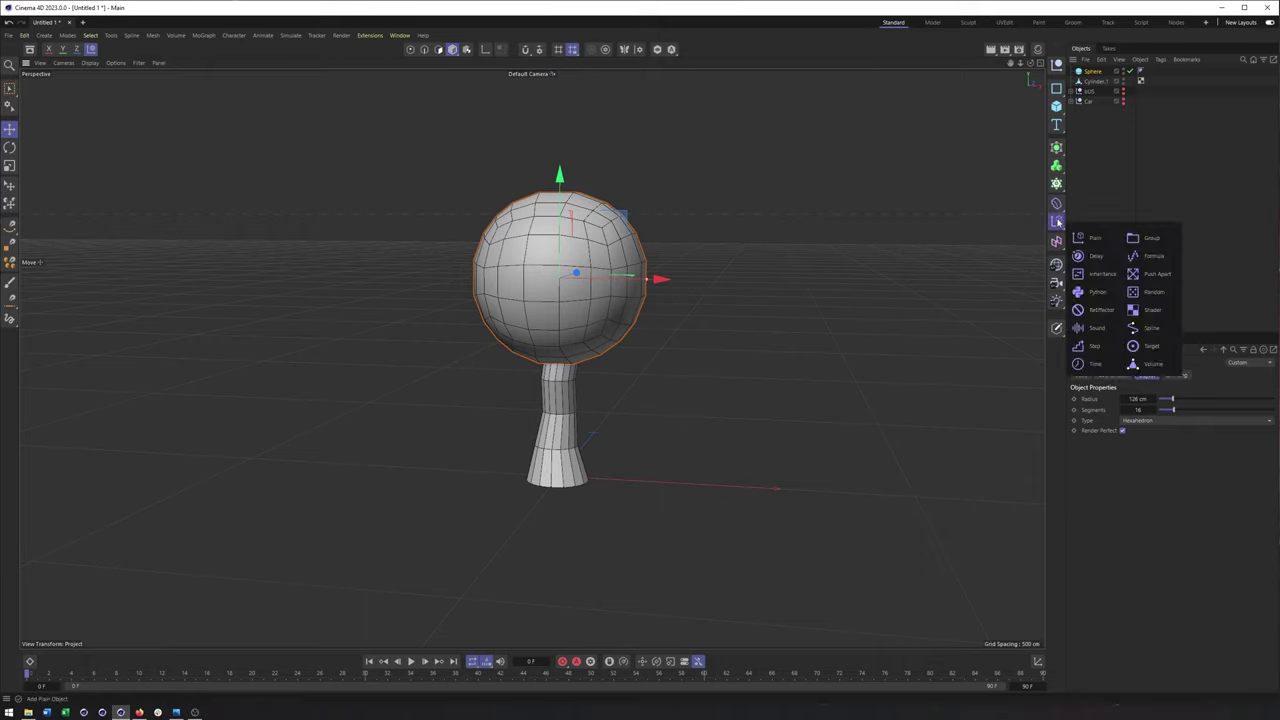
{"action": "left_click", "coordinate": [1056, 203]}
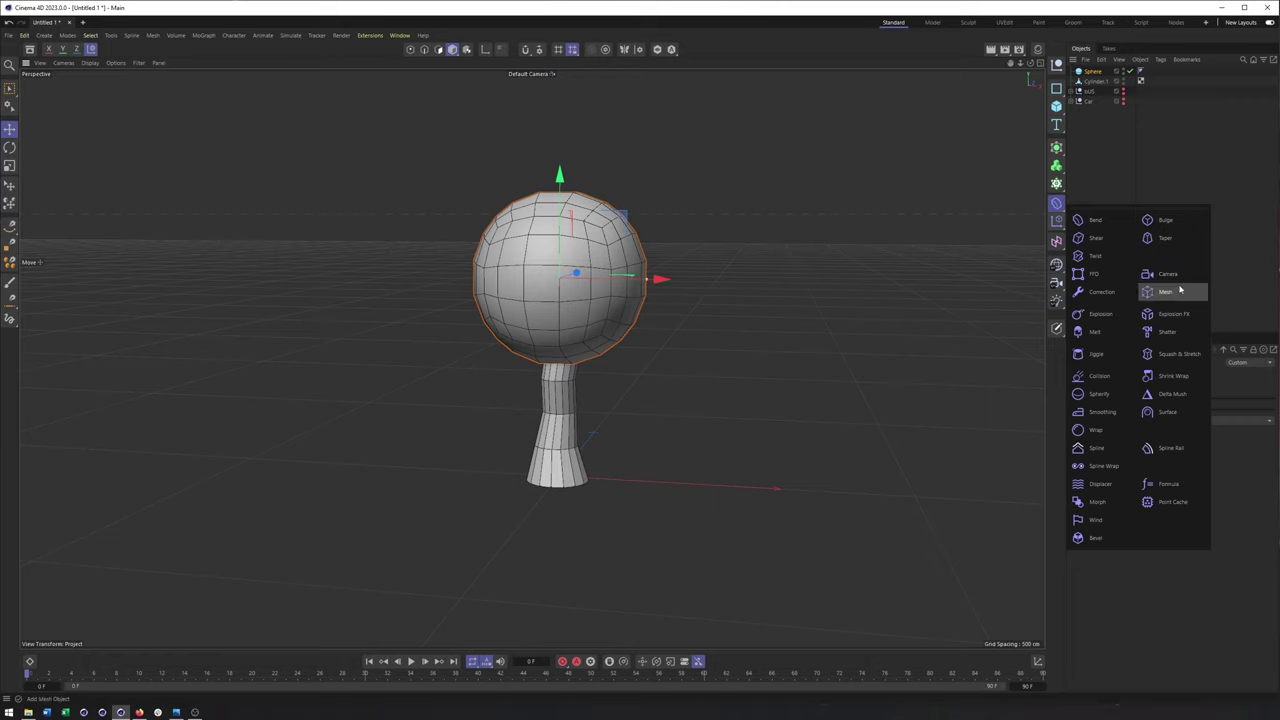
{"action": "left_click", "coordinate": [1056, 221]}
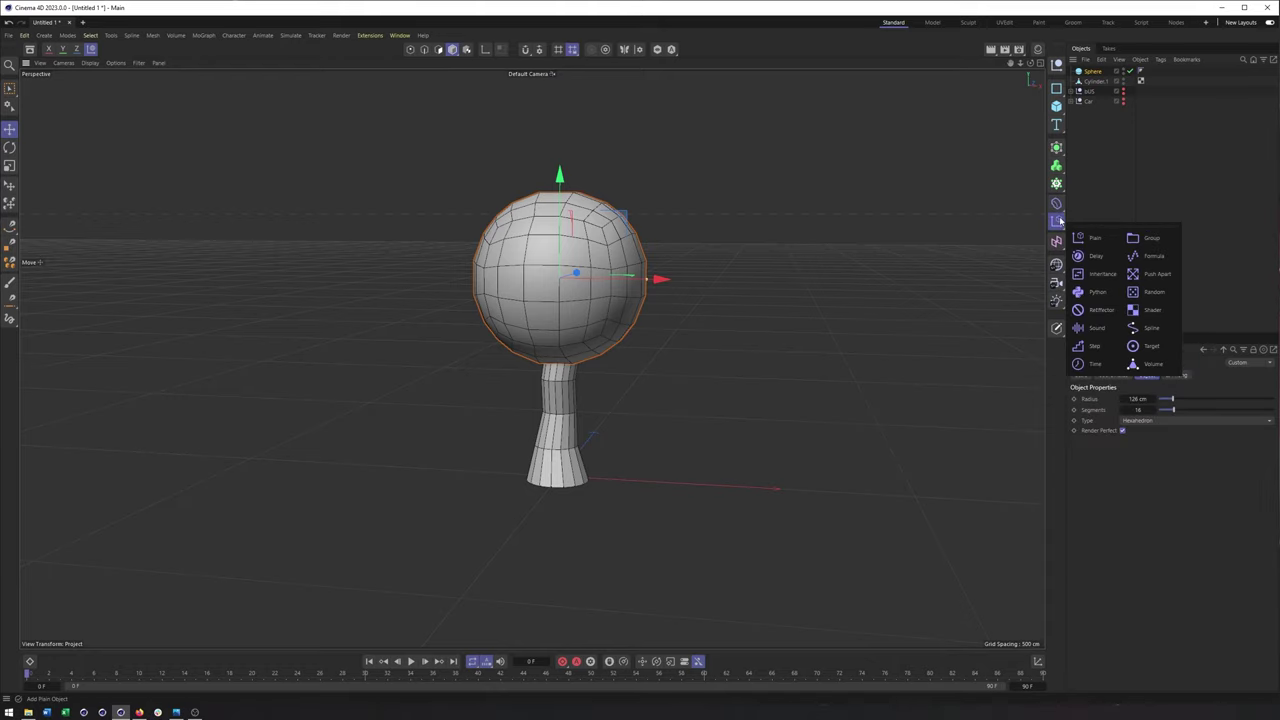
{"action": "left_click", "coordinate": [1144, 292]}
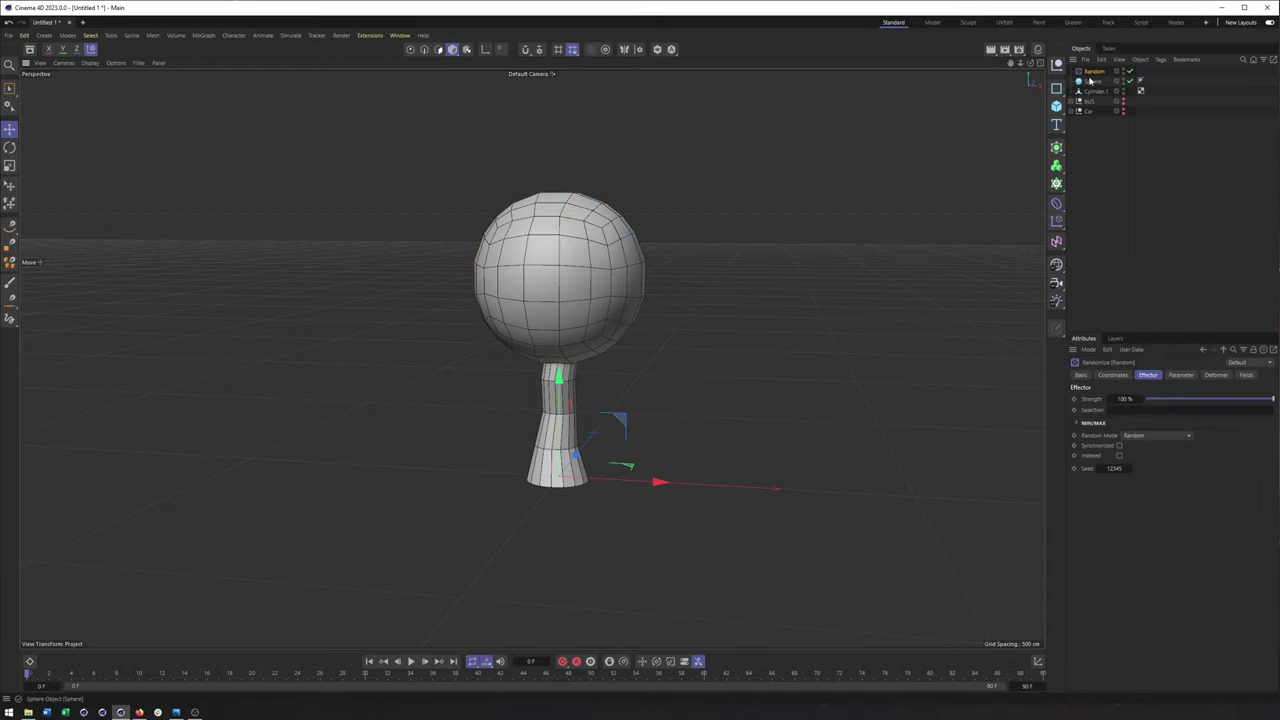
{"action": "left_click_drag", "start_coordinate": [1095, 84], "coordinate": [1094, 82]}
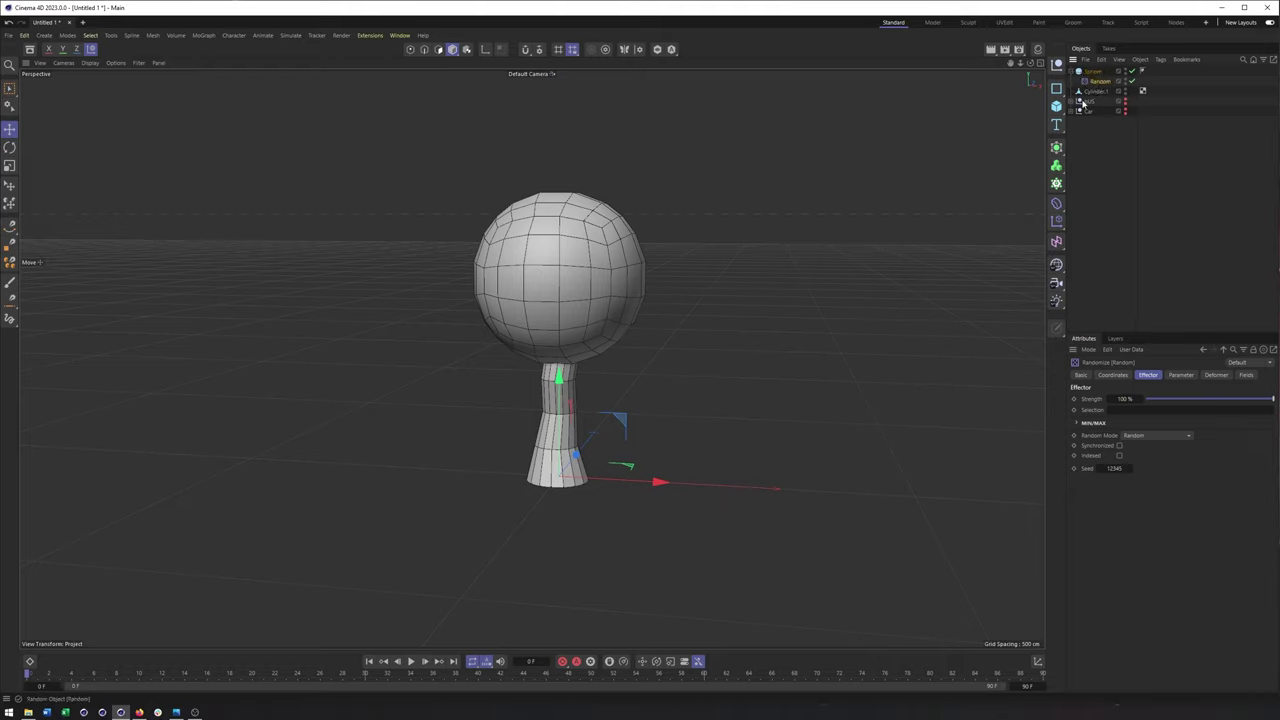
{"action": "left_click", "coordinate": [1215, 375]}
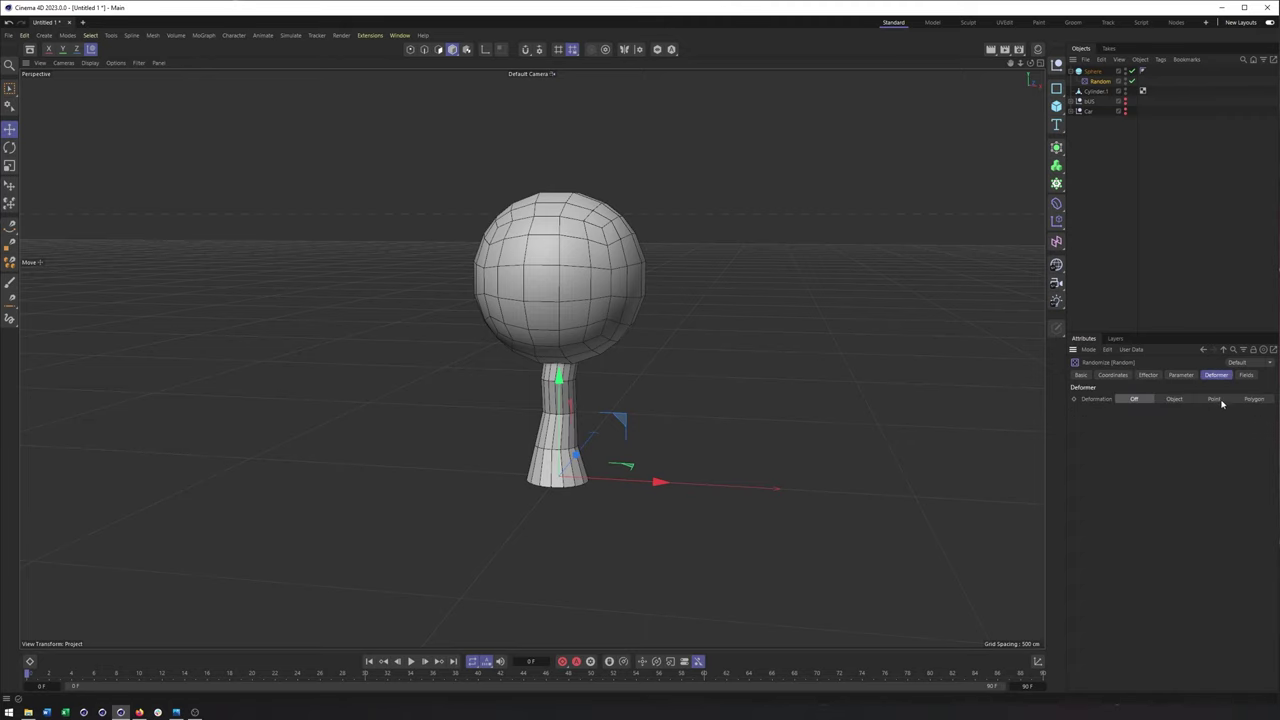
{"action": "left_click", "coordinate": [1214, 399]}
{"action": "left_click_drag", "start_coordinate": [605, 253], "coordinate": [543, 277], "text": "alt"}
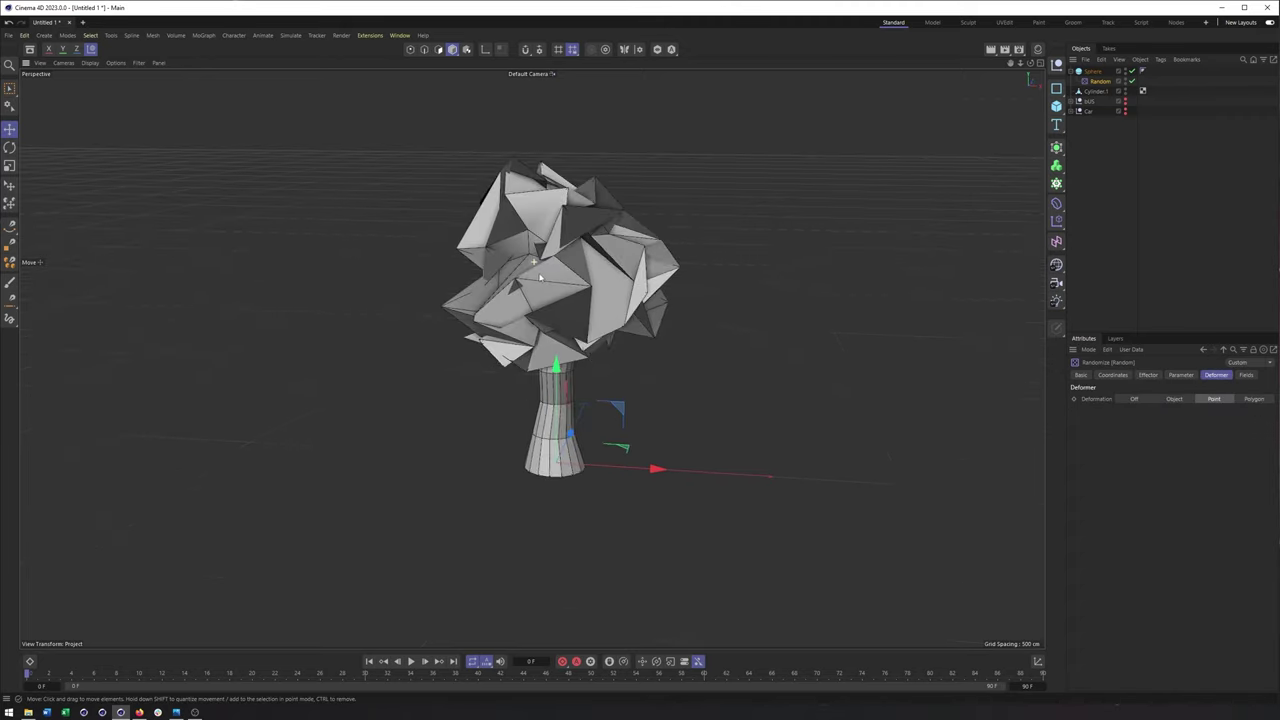
Set the Random effector's position values to X 0 cm, Y 0 cm and Z 25 cm
{"action": "left_click", "coordinate": [1180, 375]}
{"action": "left_click_drag", "start_coordinate": [1163, 450], "coordinate": [1161, 444]}
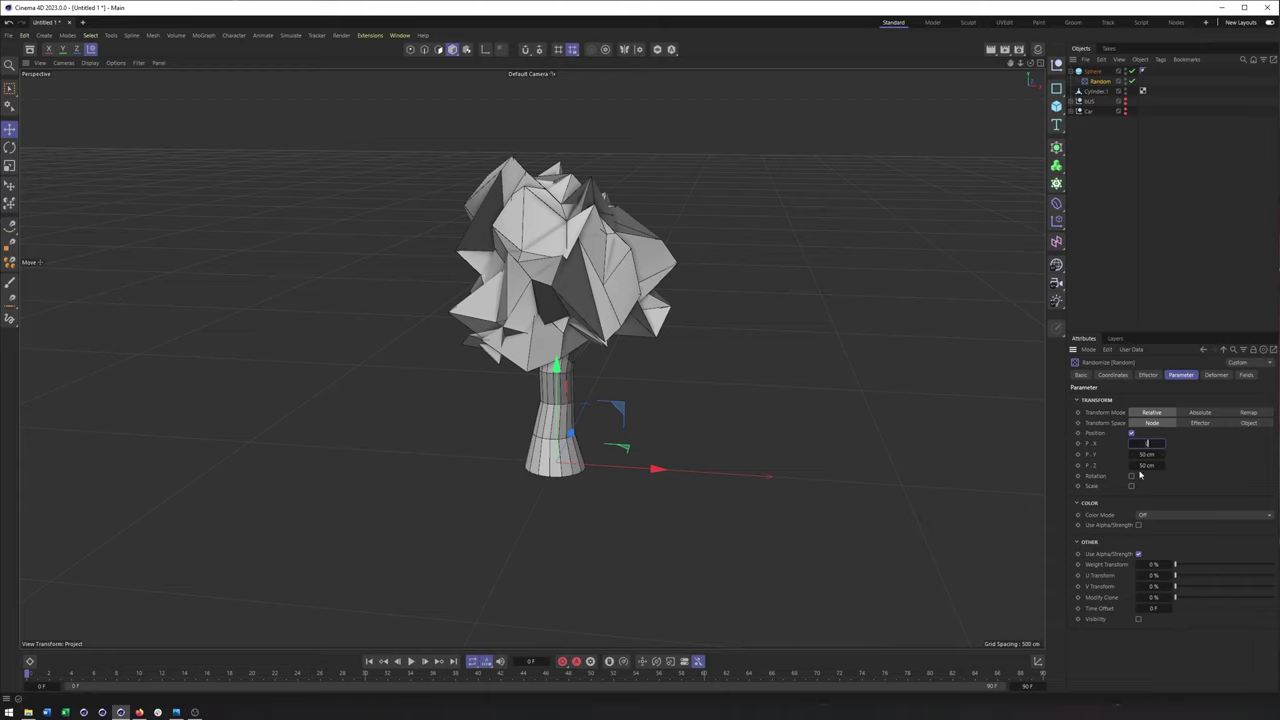
{"action": "double_click", "coordinate": [1147, 454]}
{"action": "type", "text": "0"}
{"action": "left_click_drag", "start_coordinate": [1164, 466], "coordinate": [1147, 466]}
{"action": "left_click_drag", "start_coordinate": [584, 318], "coordinate": [622, 317], "text": "alt"}
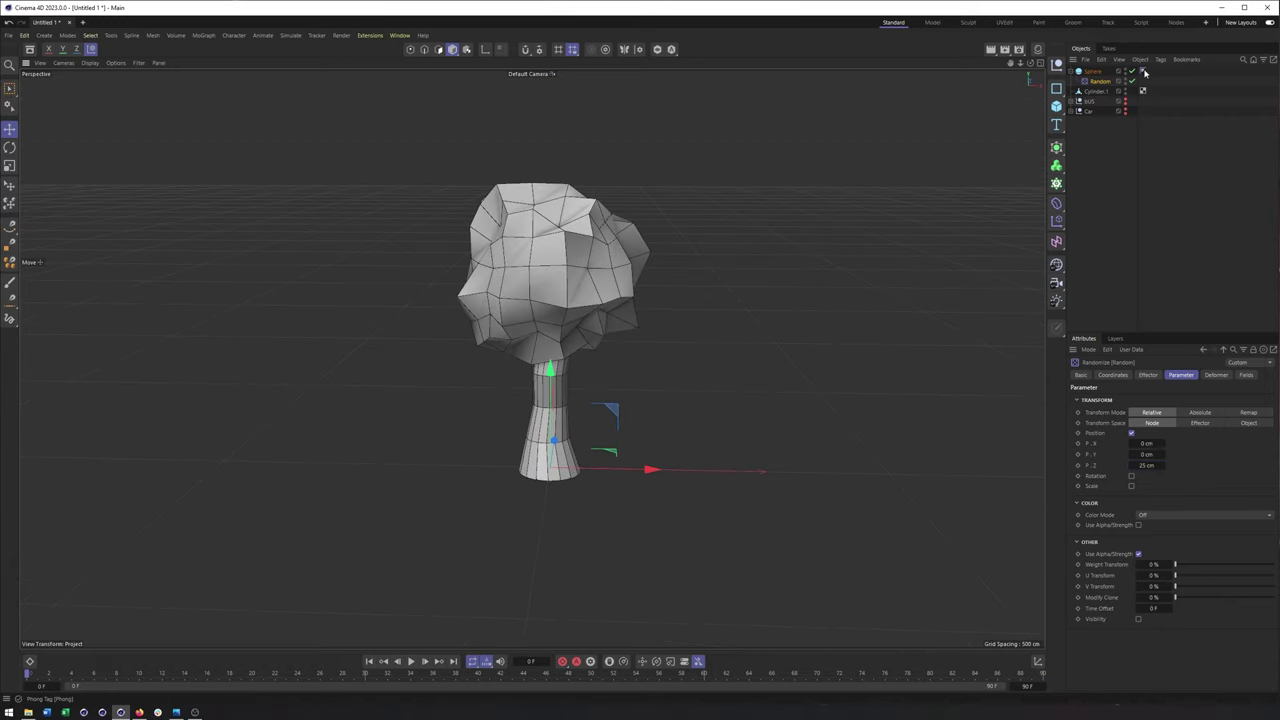
Delete the sphere's Phong tag to give the crown flat facets
{"action": "left_click", "coordinate": [1144, 72]}
{"action": "key", "text": "Delete"}
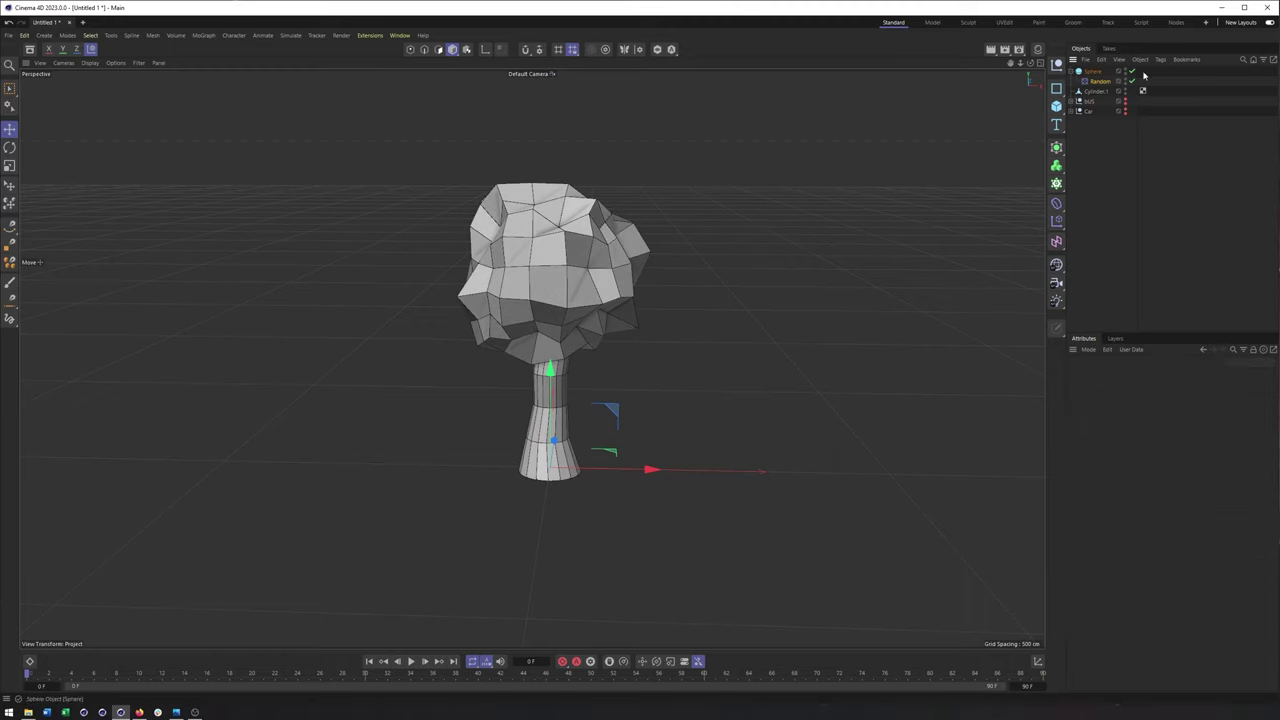
{"action": "left_click_drag", "start_coordinate": [593, 203], "coordinate": [595, 220], "text": "alt"}
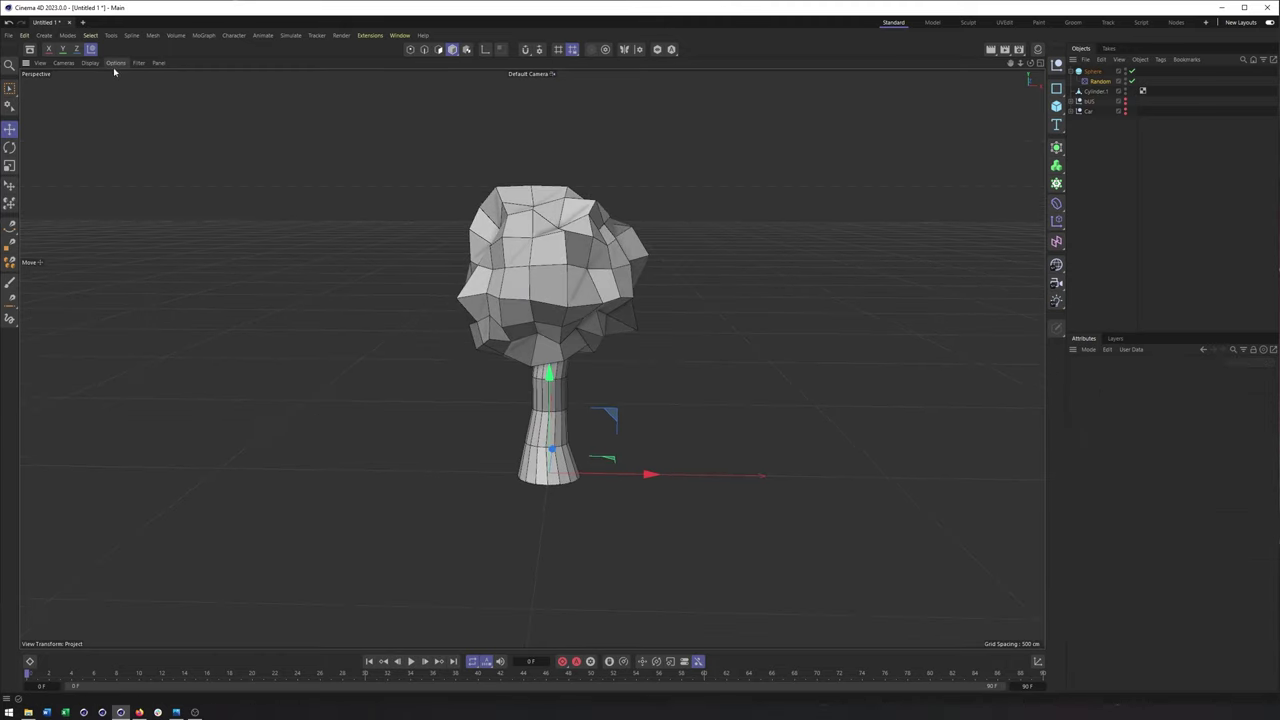
Display the scene with plain Gouraud Shading without lines and raise the crown sphere's segments to 23
{"action": "left_click", "coordinate": [92, 63]}
{"action": "left_click", "coordinate": [115, 93]}
{"action": "mouse_move", "coordinate": [690, 280]}
{"action": "left_mouse_down", "text": "alt"}
{"action": "mouse_move", "coordinate": [612, 295]}
{"action": "mouse_move", "coordinate": [748, 240]}
{"action": "left_mouse_up", "text": "alt"}
{"action": "left_click", "coordinate": [1091, 72]}
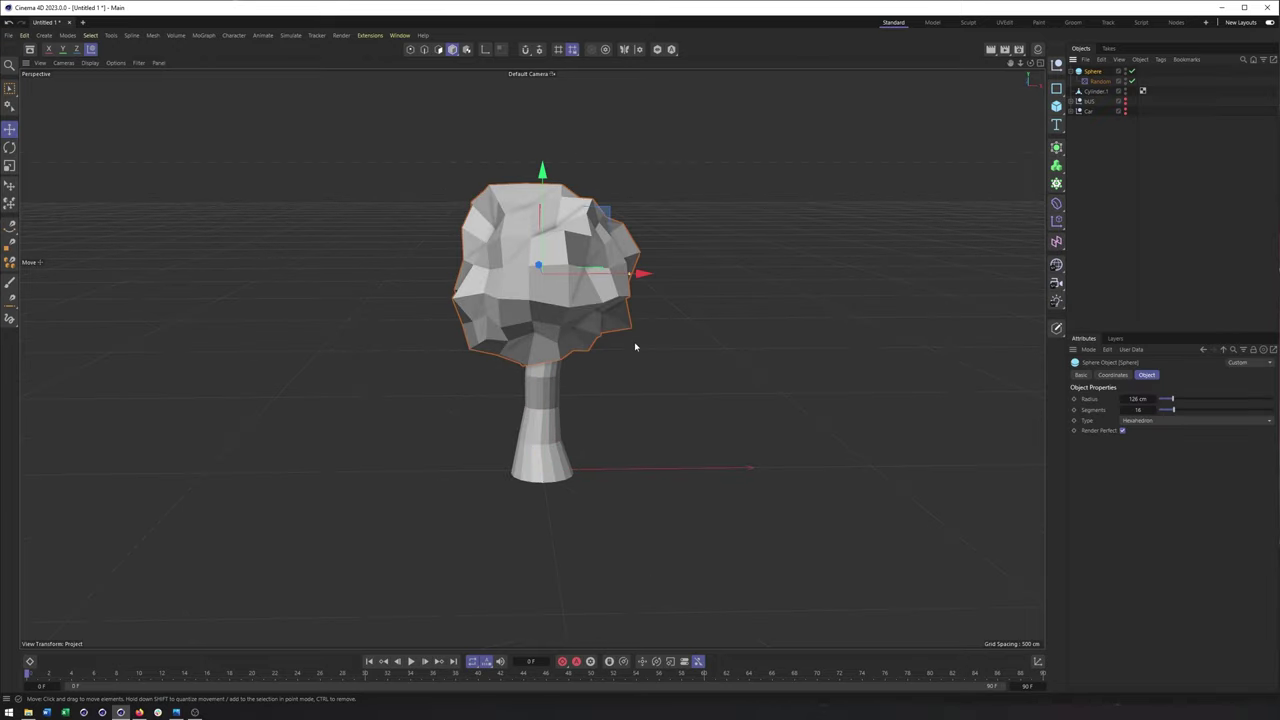
{"action": "mouse_move", "coordinate": [1171, 418]}
{"action": "left_mouse_down"}
{"action": "mouse_move", "coordinate": [1162, 411]}
{"action": "mouse_move", "coordinate": [1210, 408]}
{"action": "mouse_move", "coordinate": [1172, 416]}
{"action": "mouse_move", "coordinate": [1182, 413]}
{"action": "left_mouse_up"}
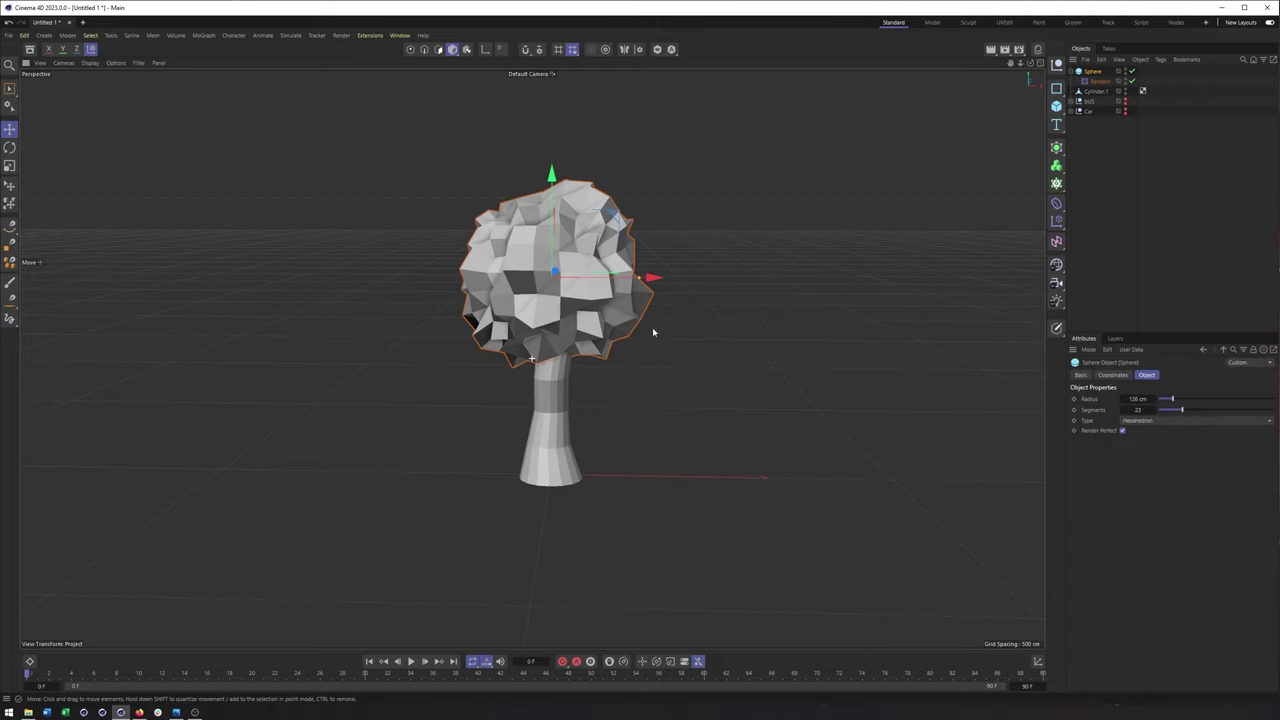
Copy the Random effector under the trunk and set the copy's Z position value to 7 cm
{"action": "left_click", "coordinate": [1111, 82]}
{"action": "left_click_drag", "start_coordinate": [1097, 83], "coordinate": [1100, 92], "text": "ctrl"}
{"action": "left_click_drag", "start_coordinate": [735, 434], "coordinate": [709, 416], "text": "alt"}
{"action": "left_click_drag", "start_coordinate": [1147, 465], "coordinate": [1139, 465]}
{"action": "left_click_drag", "start_coordinate": [586, 406], "coordinate": [291, 420], "text": "alt"}
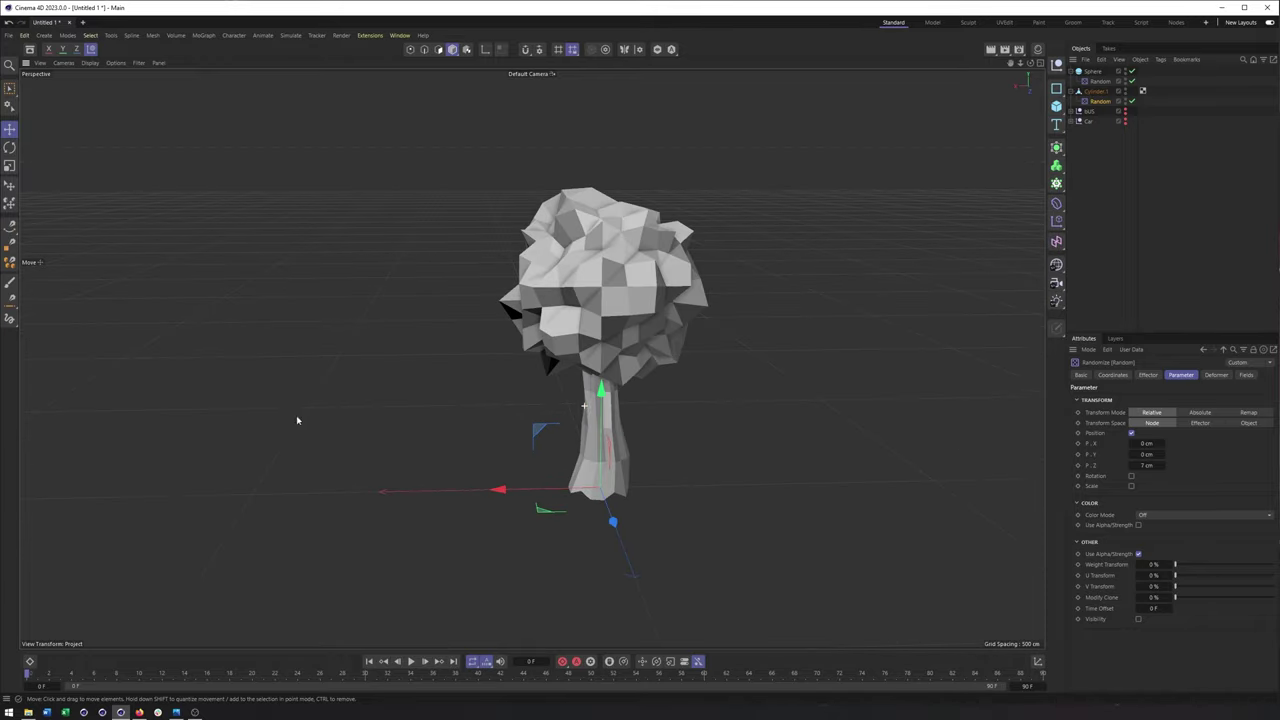
Select the crown and trunk together and duplicate the tree beside the original along the X axis
{"action": "left_click", "coordinate": [1071, 72]}
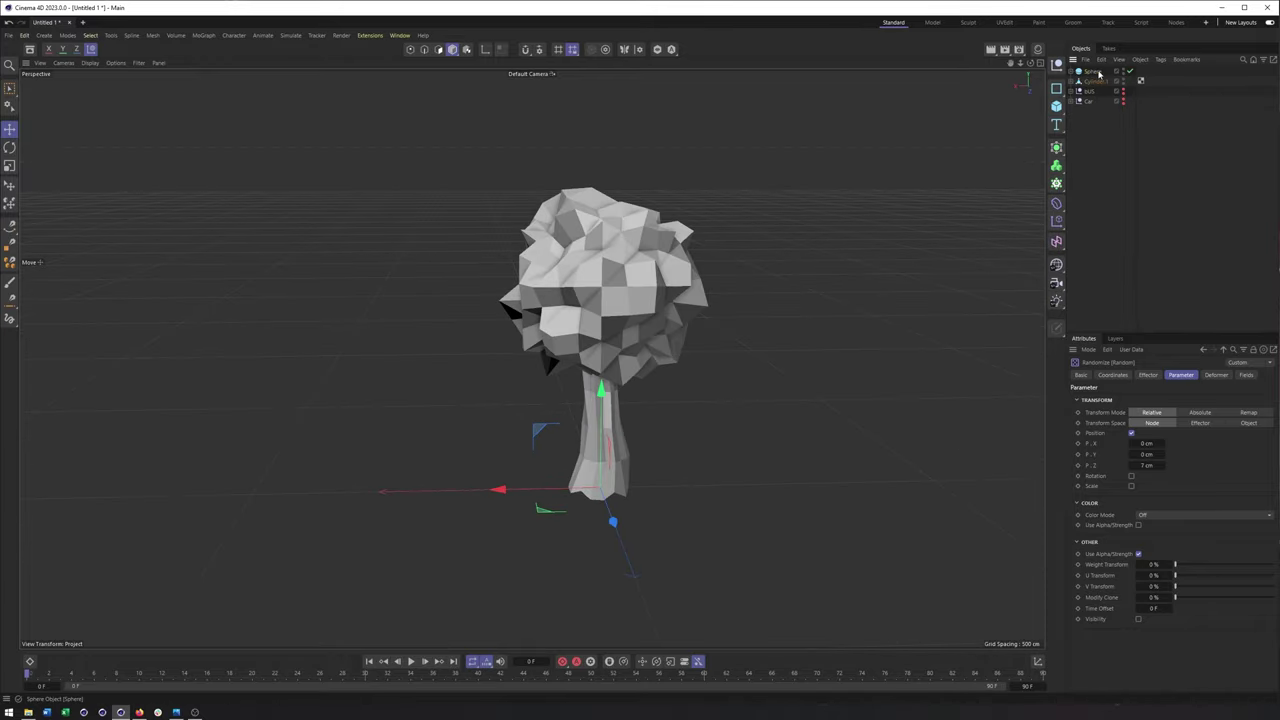
{"action": "left_click", "coordinate": [1097, 73]}
{"action": "left_click", "coordinate": [1093, 82], "text": "shift"}
{"action": "left_click_drag", "start_coordinate": [828, 243], "coordinate": [808, 274], "text": "alt"}
{"action": "right_click_drag", "start_coordinate": [808, 274], "coordinate": [662, 265], "text": "alt"}
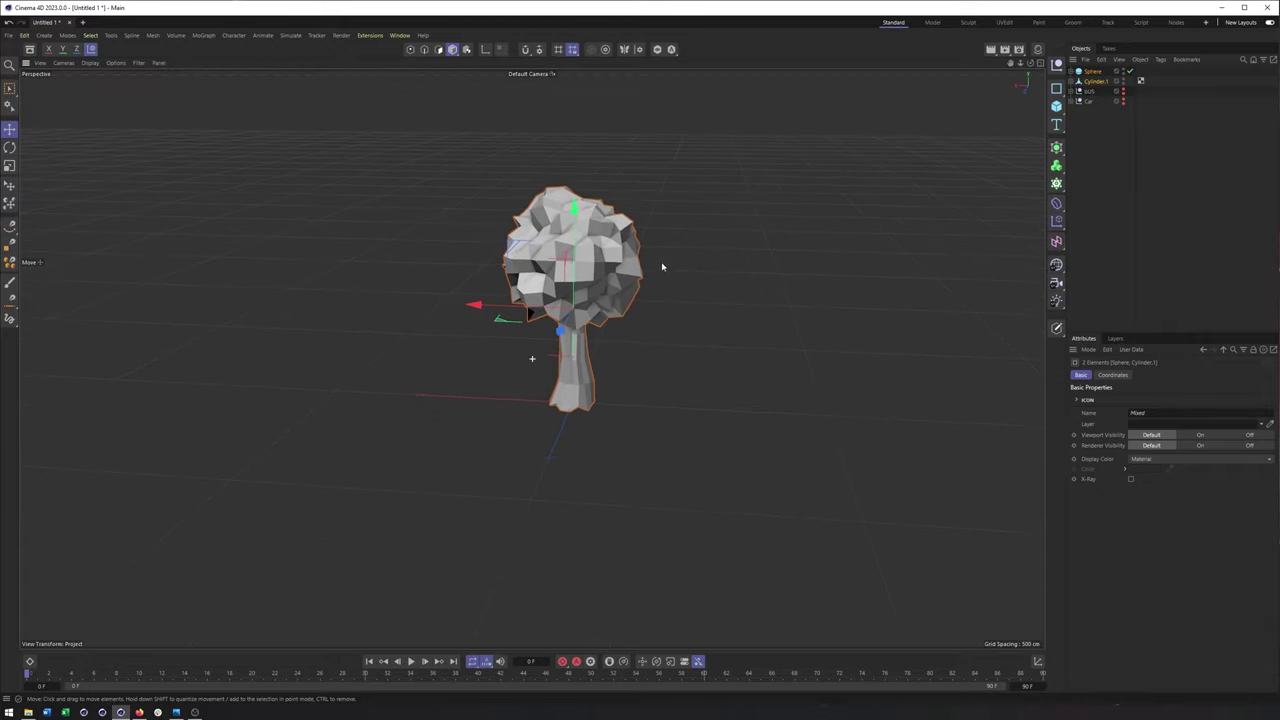
{"action": "left_click_drag", "start_coordinate": [661, 260], "coordinate": [665, 268], "text": "alt"}
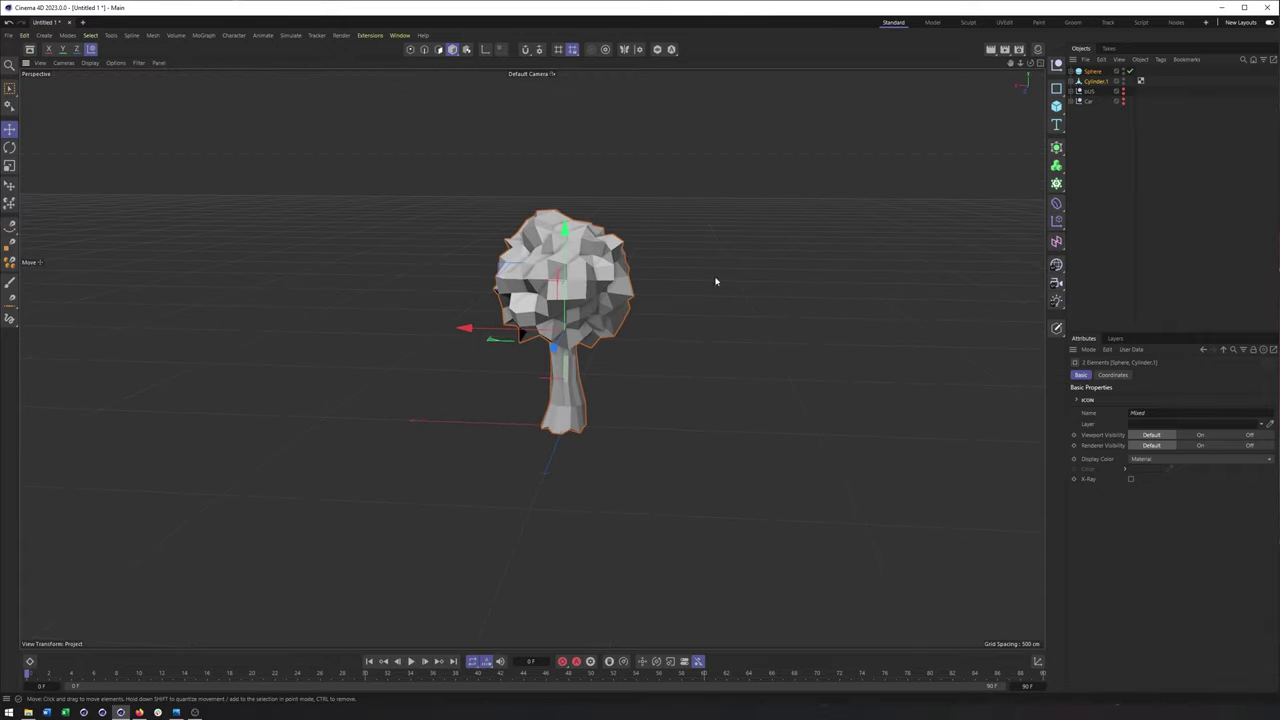
{"action": "left_click_drag", "start_coordinate": [470, 326], "coordinate": [644, 335], "text": "ctrl"}
{"action": "middle_click_drag", "start_coordinate": [988, 278], "coordinate": [866, 266], "text": "alt"}
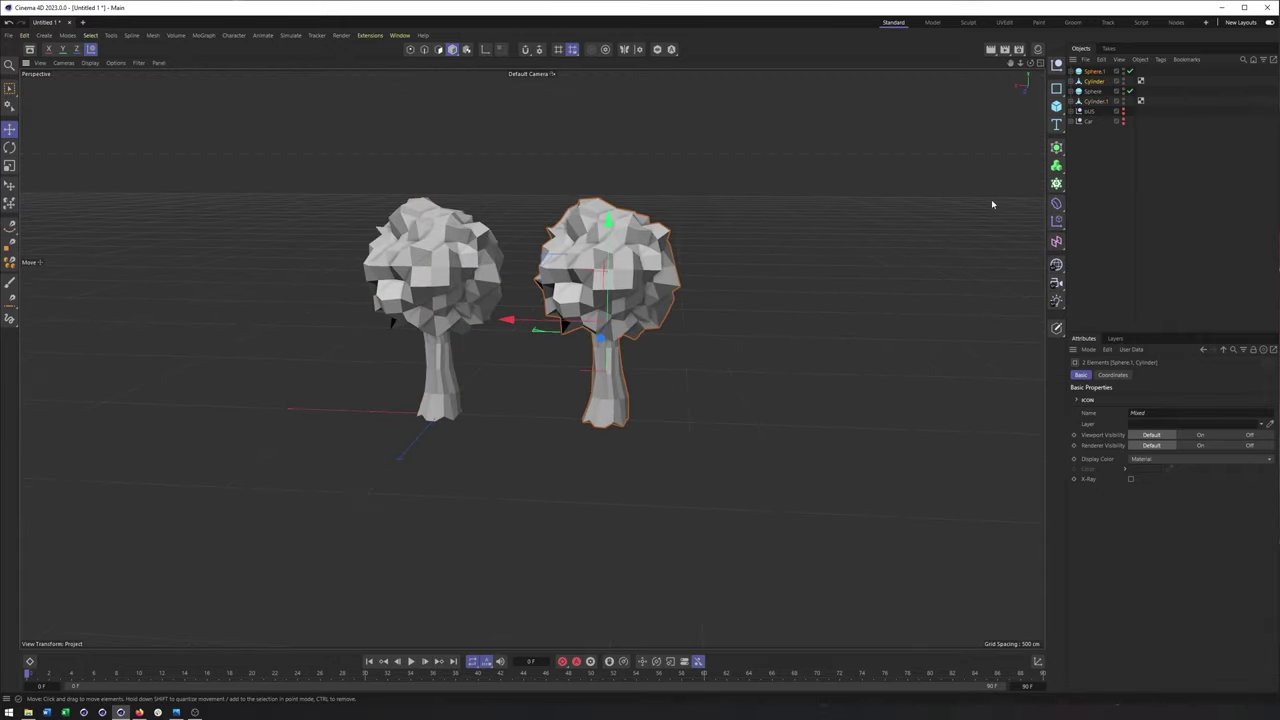
Disable the Random effector on the duplicated crown and make that sphere an editable polygon object
{"action": "left_click", "coordinate": [602, 390]}
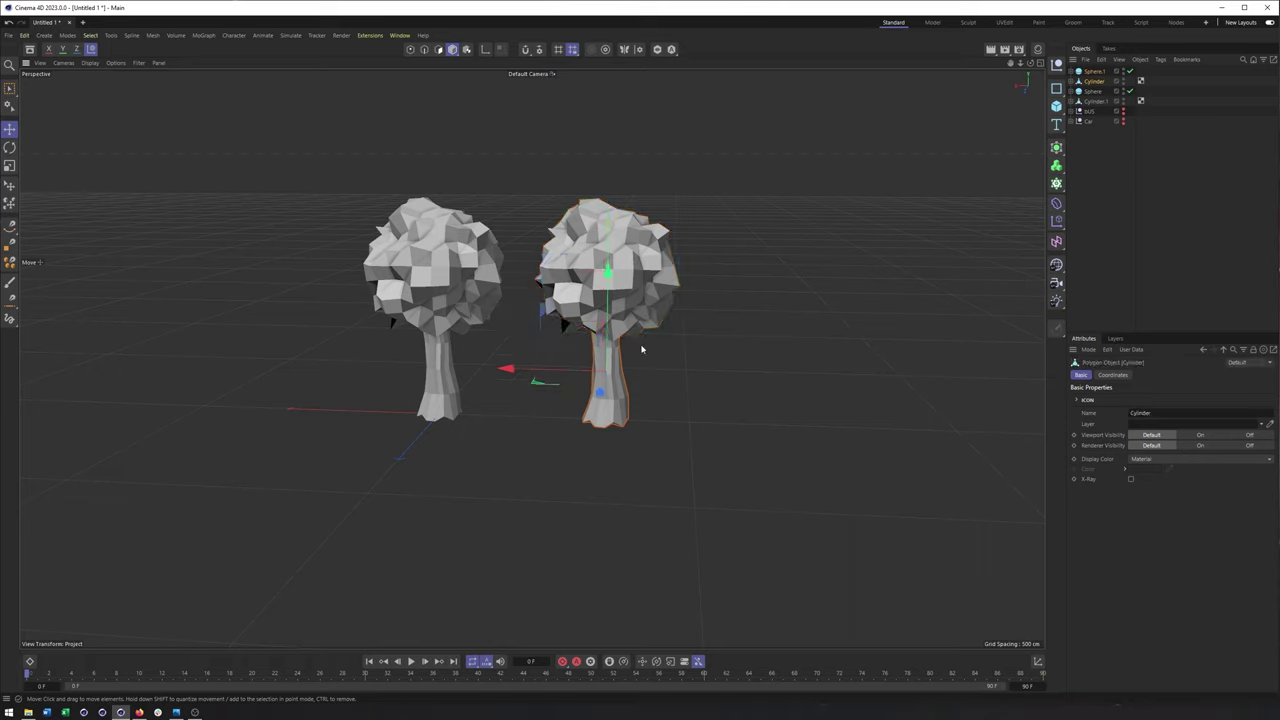
{"action": "left_click", "coordinate": [643, 254]}
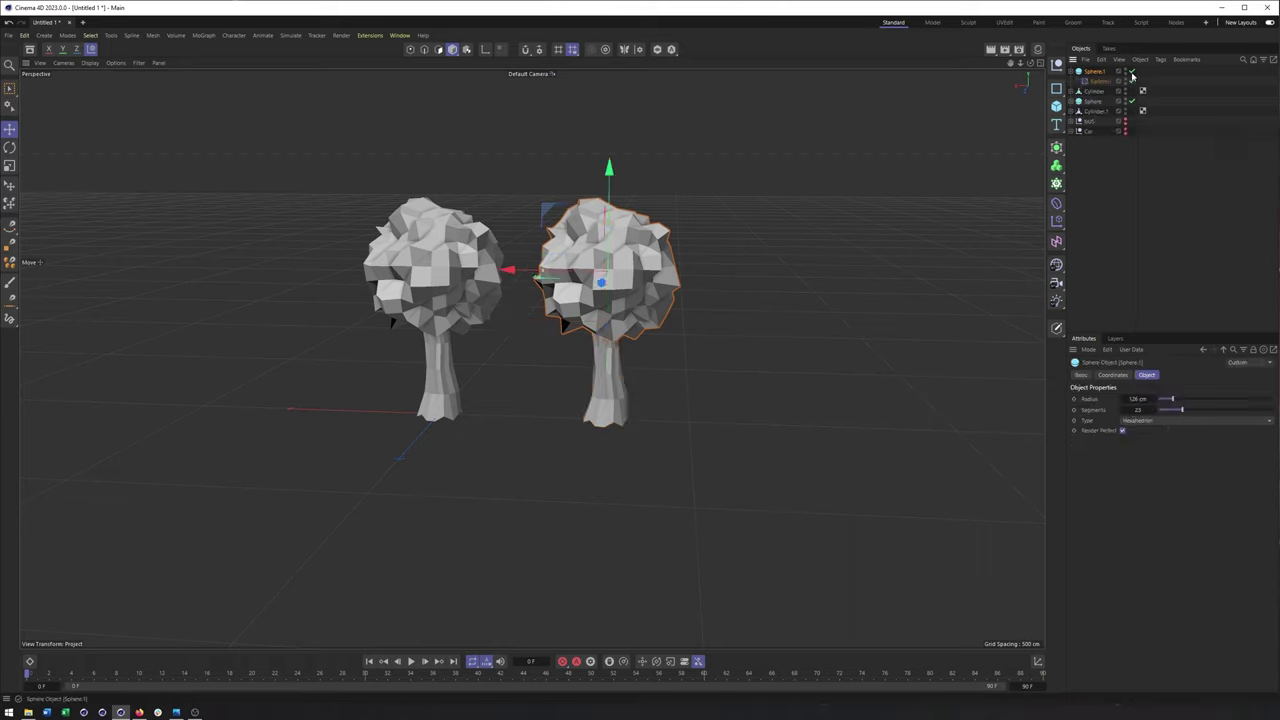
{"action": "left_click", "coordinate": [1131, 80]}
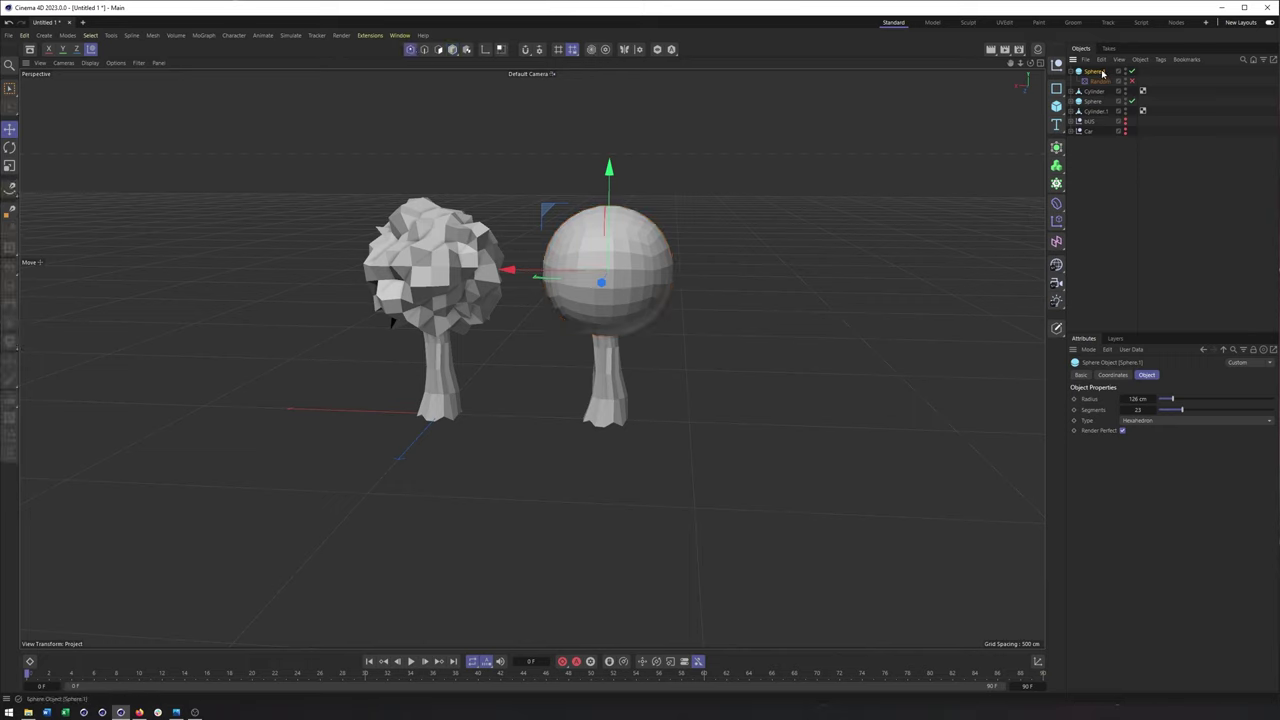
{"action": "key", "text": "c"}
Add an FFD deformer as a child of the second tree's crown and fit its lattice to the crown
{"action": "left_click", "coordinate": [1058, 210]}
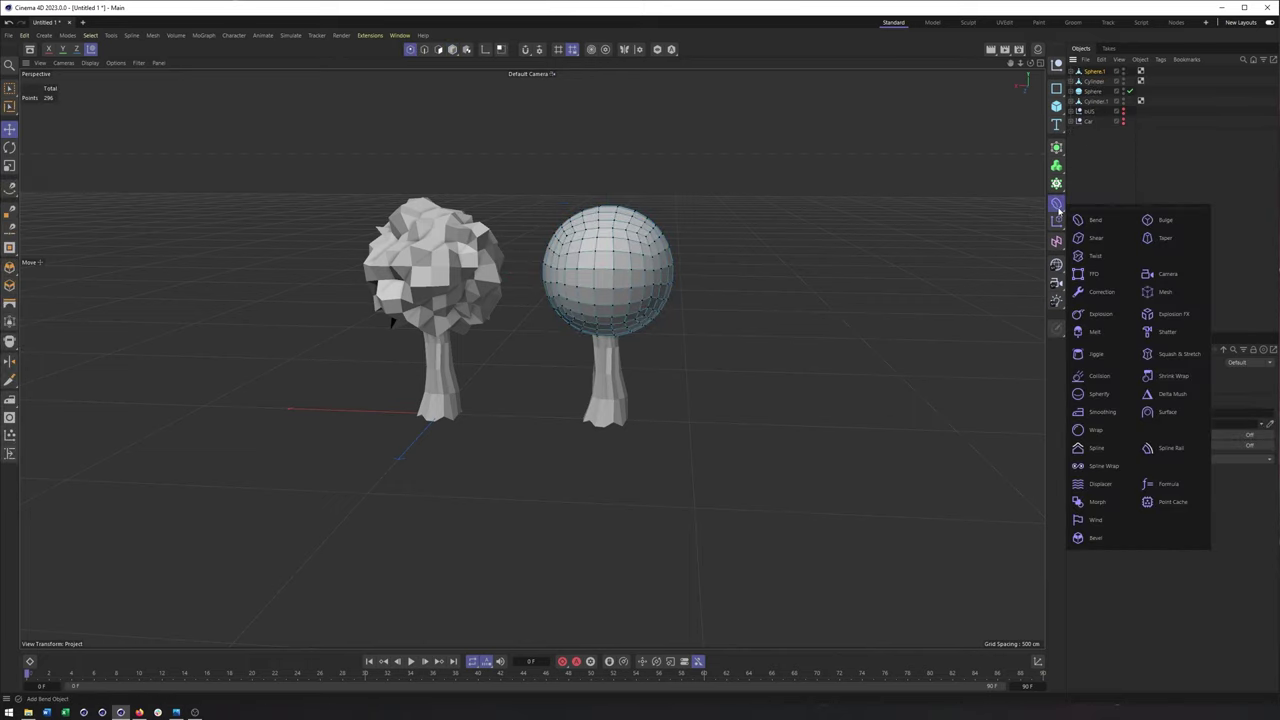
{"action": "left_click", "coordinate": [1093, 273]}
{"action": "left_click_drag", "start_coordinate": [1093, 86], "coordinate": [1094, 87]}
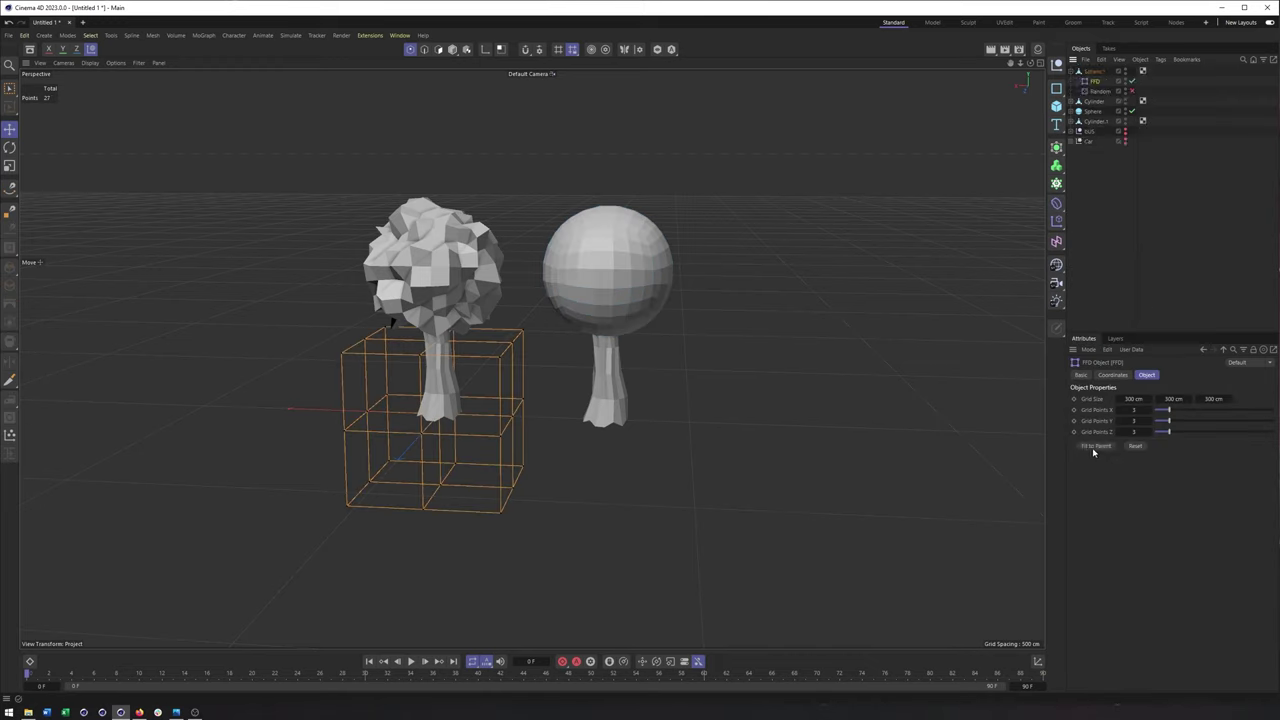
{"action": "left_click", "coordinate": [1095, 446]}
Raise the top and middle rows of the FFD lattice points to stretch the second crown upward
{"action": "left_click", "coordinate": [9, 90]}
{"action": "left_click", "coordinate": [80, 129]}
{"action": "left_click_drag", "start_coordinate": [528, 215], "coordinate": [609, 95]}
{"action": "key", "text": "t"}
{"action": "left_click_drag", "start_coordinate": [497, 241], "coordinate": [738, 298]}
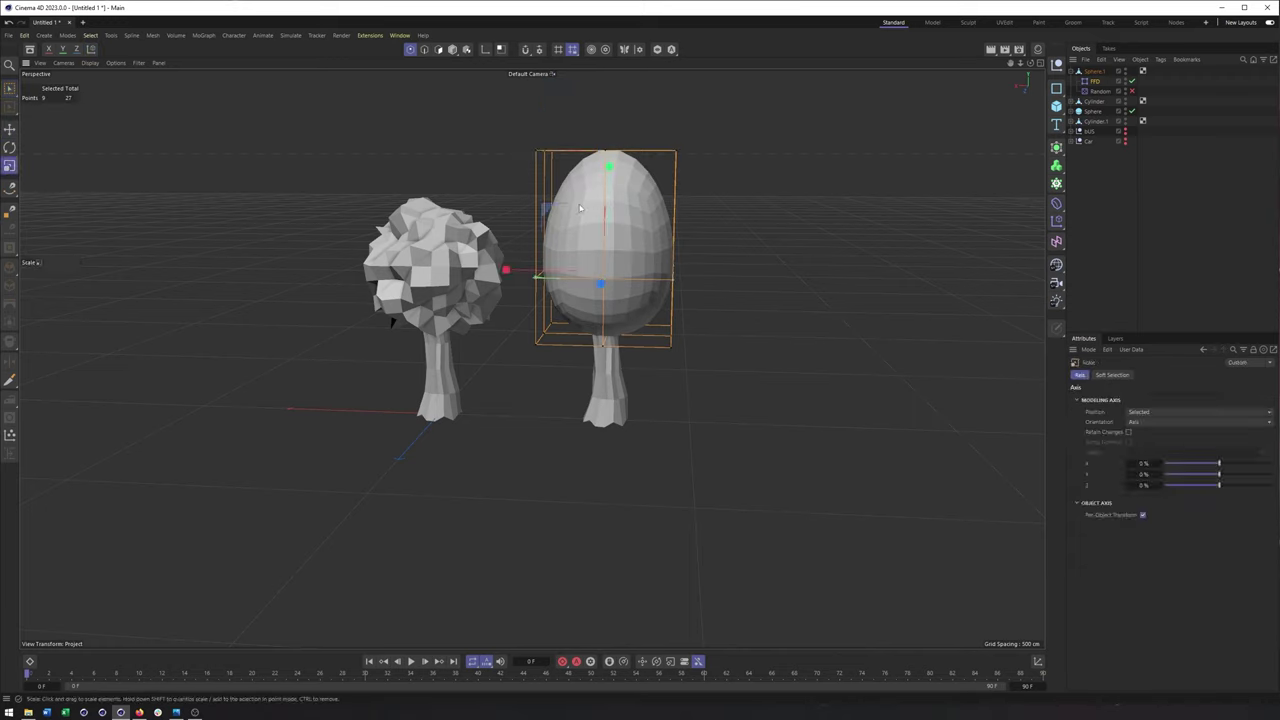
{"action": "key", "text": "e"}
{"action": "left_click_drag", "start_coordinate": [609, 178], "coordinate": [609, 146]}
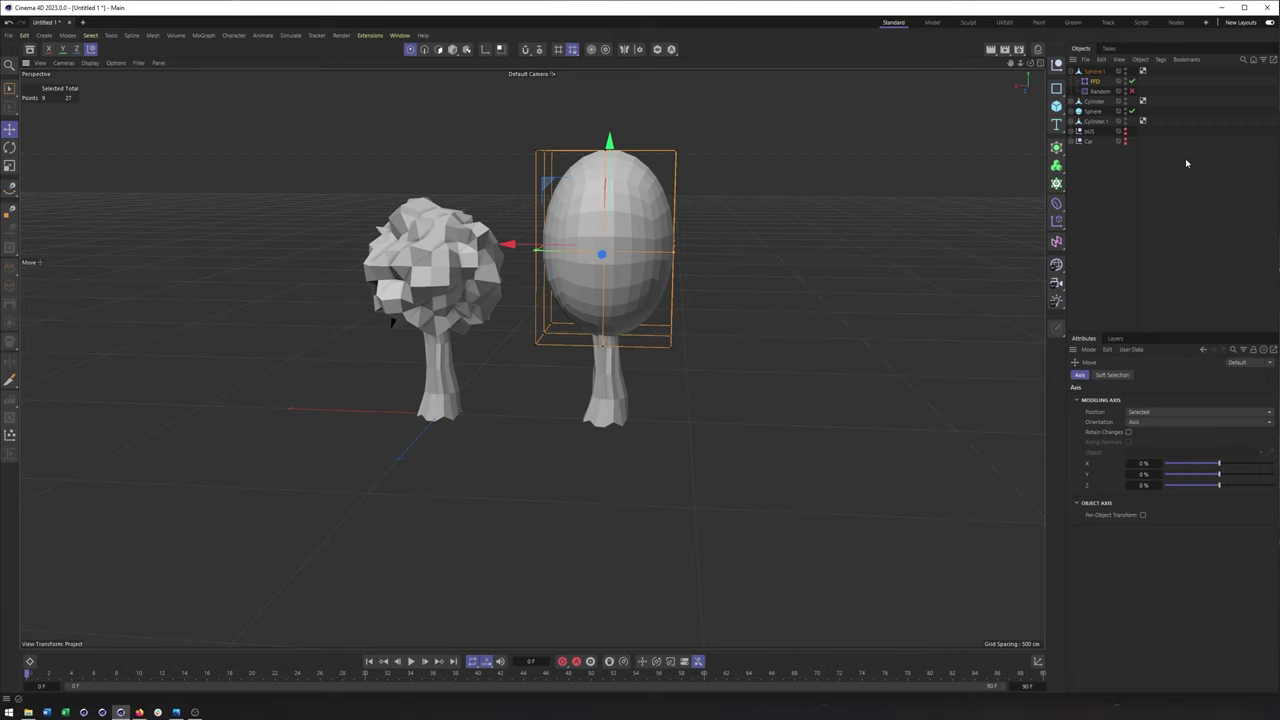
Re-enable the Random effector on the second tree's crown and set its seed to 12355
{"action": "left_click", "coordinate": [1133, 92]}
{"action": "left_click", "coordinate": [799, 306]}
{"action": "mouse_move", "coordinate": [686, 306]}
{"action": "left_mouse_down", "text": "alt"}
{"action": "mouse_move", "coordinate": [678, 314]}
{"action": "mouse_move", "coordinate": [690, 302]}
{"action": "left_mouse_up", "text": "alt"}
{"action": "left_click", "coordinate": [1098, 91]}
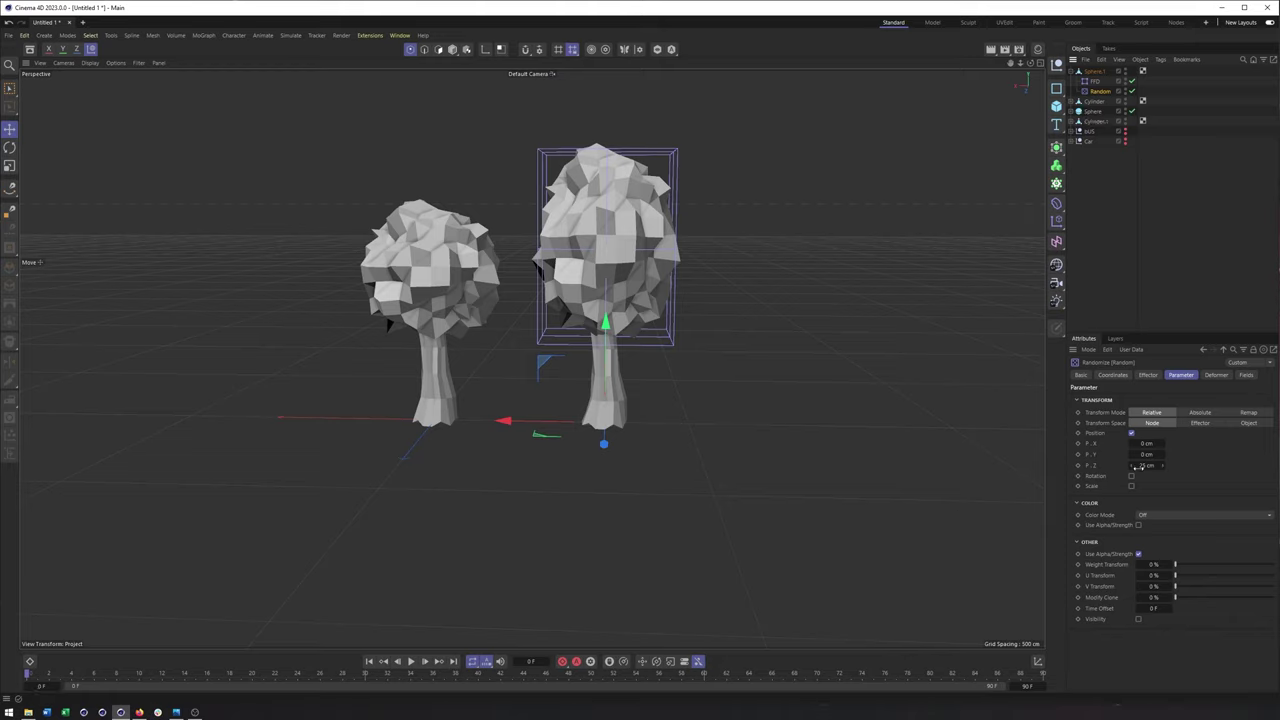
{"action": "left_click", "coordinate": [1148, 375]}
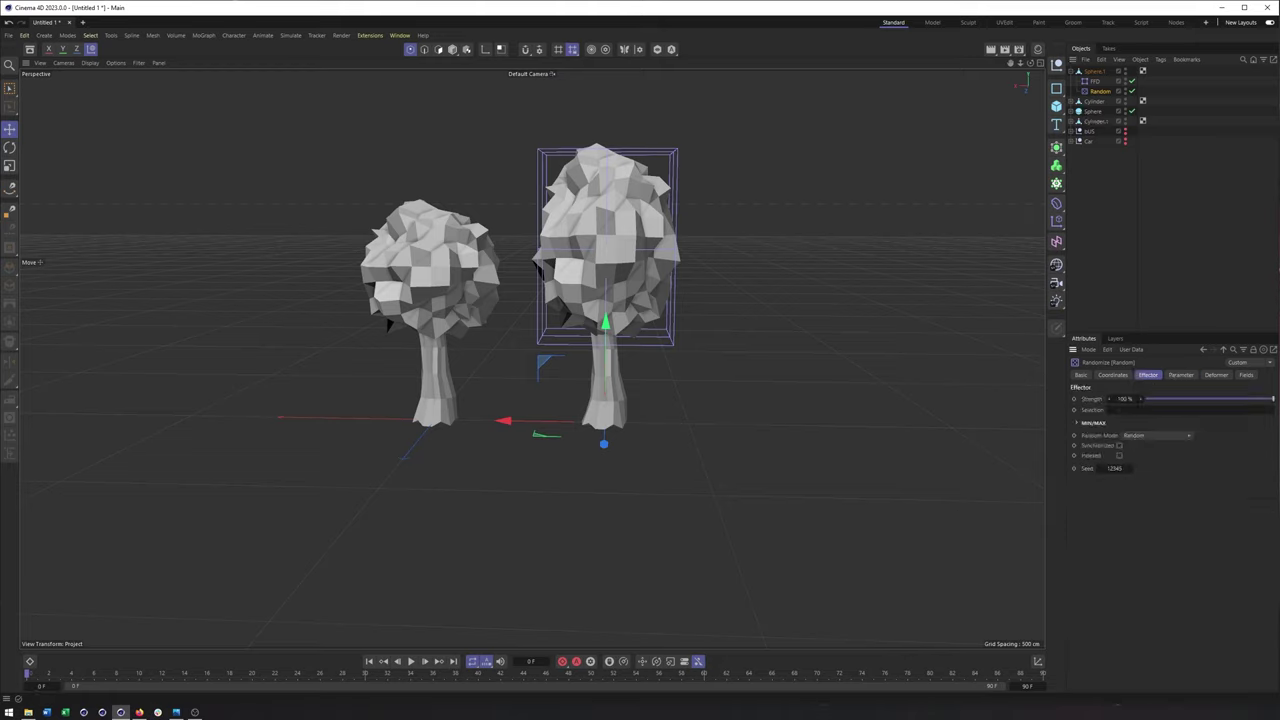
{"action": "left_click", "coordinate": [1130, 468]}
{"action": "left_click", "coordinate": [1130, 468]}
{"action": "left_click", "coordinate": [1130, 468]}
{"action": "left_click", "coordinate": [1130, 468]}
{"action": "left_click", "coordinate": [1130, 469]}
{"action": "left_click", "coordinate": [1130, 469]}
{"action": "left_click", "coordinate": [1130, 469]}
{"action": "left_click", "coordinate": [1130, 469]}
{"action": "left_click", "coordinate": [1130, 469]}
{"action": "left_click", "coordinate": [1130, 469]}
Set the seed of the second trunk's Random effector to 12349
{"action": "left_click", "coordinate": [1071, 102]}
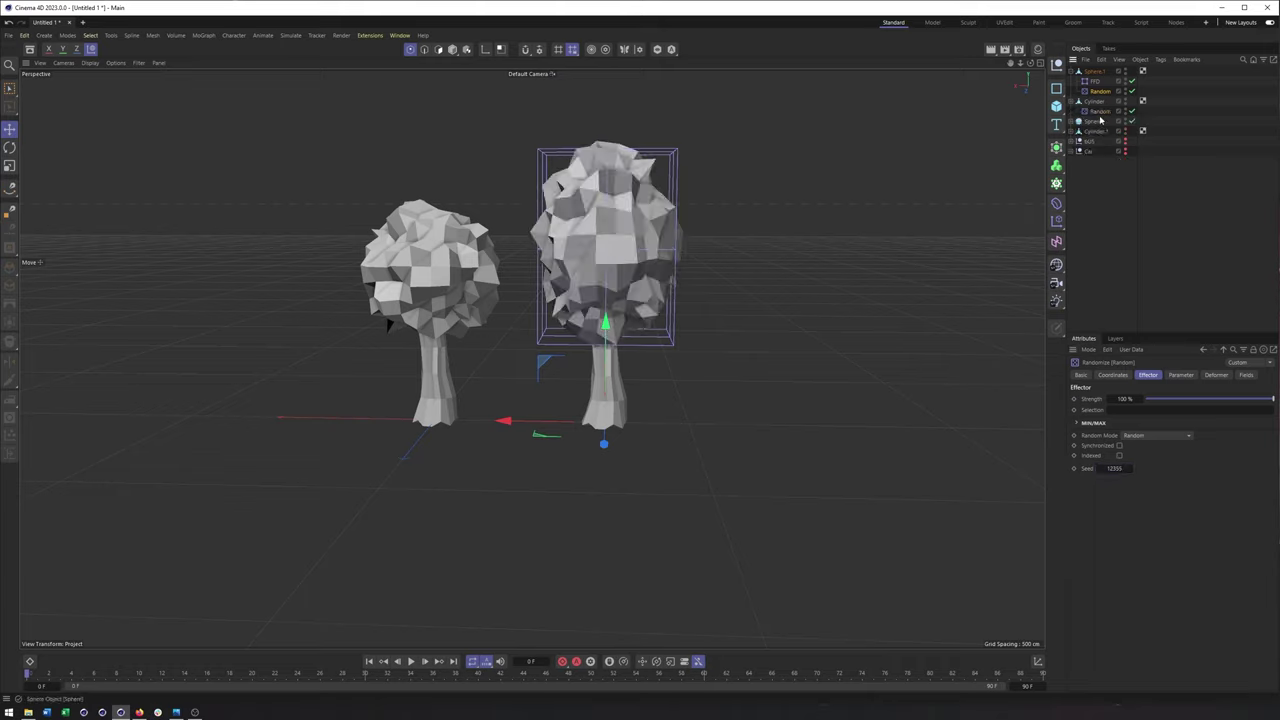
{"action": "left_click", "coordinate": [1130, 469]}
{"action": "left_click", "coordinate": [1130, 469]}
{"action": "left_click", "coordinate": [1130, 469]}
{"action": "left_click", "coordinate": [1130, 469]}
{"action": "mouse_move", "coordinate": [651, 402]}
{"action": "left_mouse_down", "text": "alt"}
{"action": "mouse_move", "coordinate": [652, 391]}
{"action": "mouse_move", "coordinate": [649, 403]}
{"action": "left_mouse_up", "text": "alt"}
Group the second tree's crown and trunk and name the group Tree2
{"action": "left_click", "coordinate": [1071, 72]}
{"action": "left_click", "coordinate": [1071, 82]}
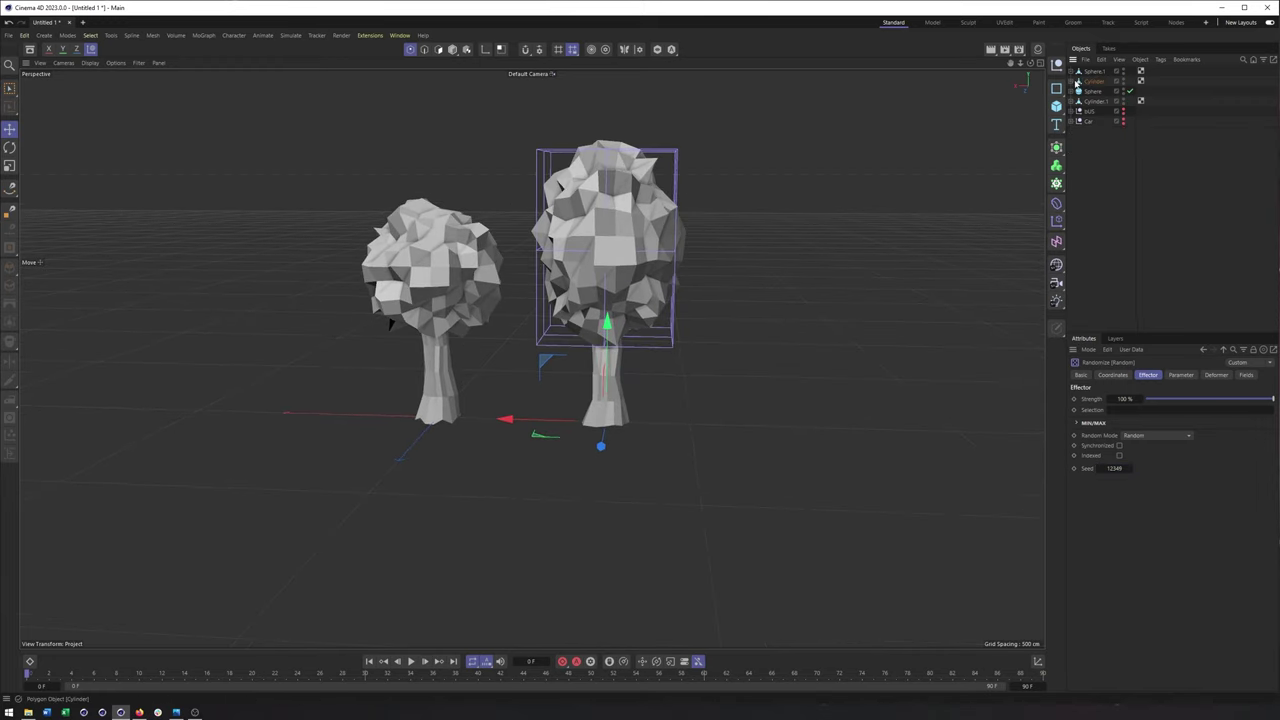
{"action": "left_click", "coordinate": [1090, 72]}
{"action": "left_click", "coordinate": [452, 49]}
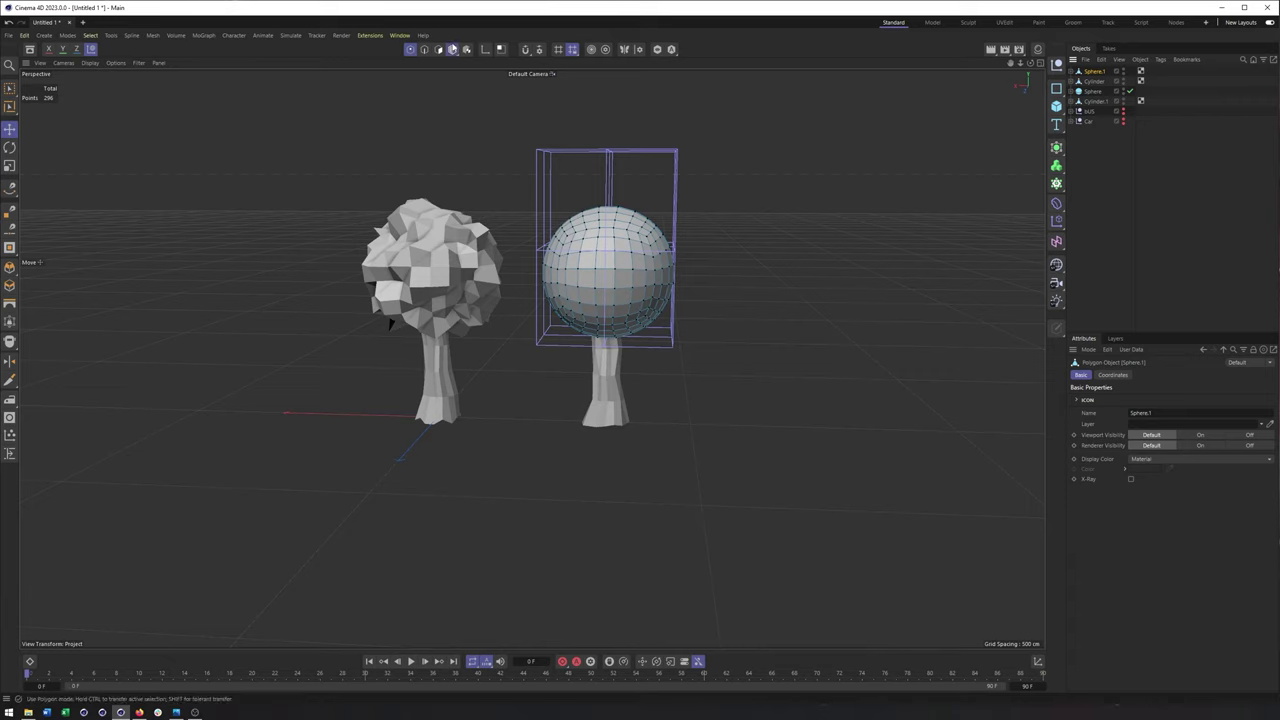
{"action": "left_click", "coordinate": [1096, 73]}
{"action": "left_click", "coordinate": [1091, 83], "text": "shift"}
{"action": "right_click", "coordinate": [1092, 88]}
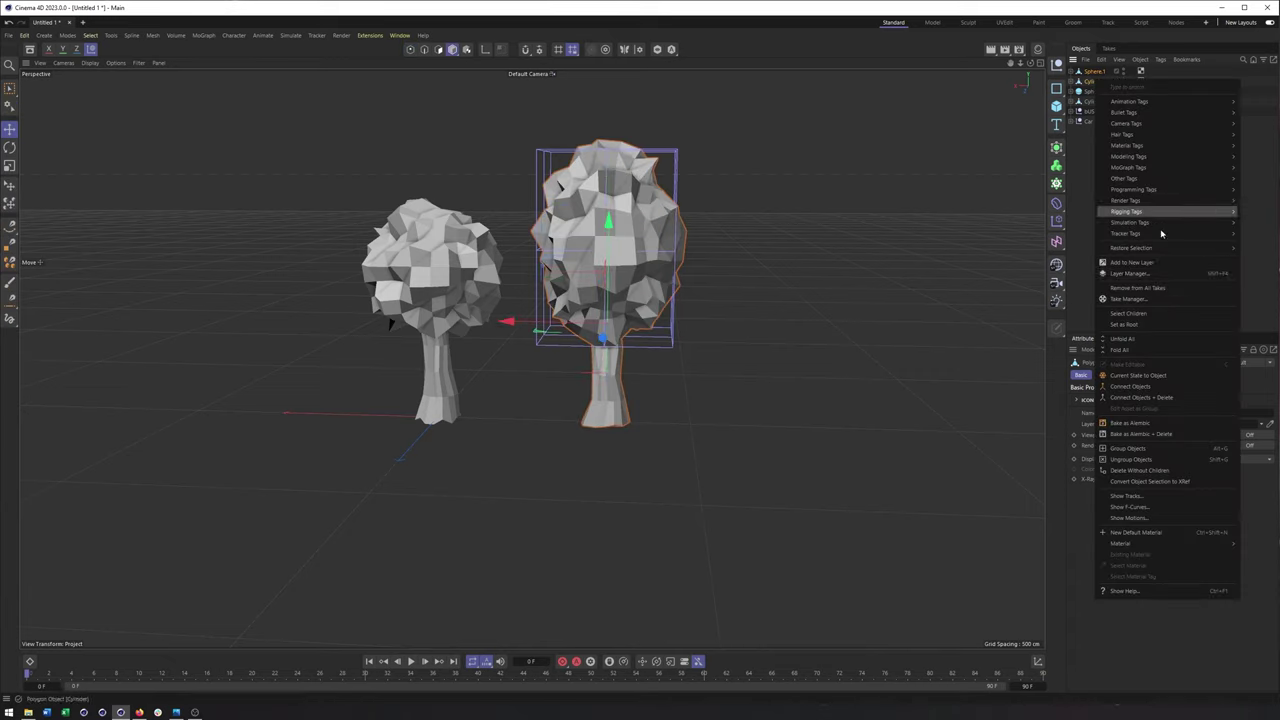
{"action": "left_click", "coordinate": [1160, 449]}
{"action": "double_click", "coordinate": [1089, 72]}
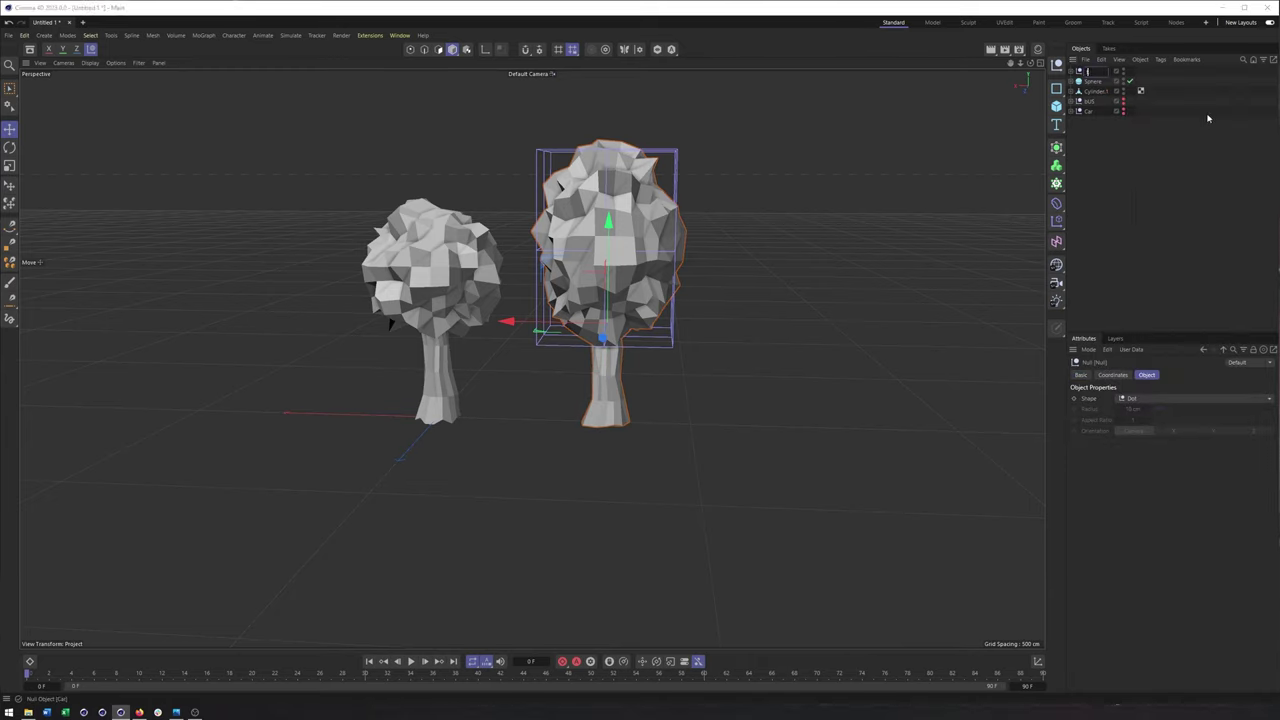
{"action": "key", "text": "Down"}
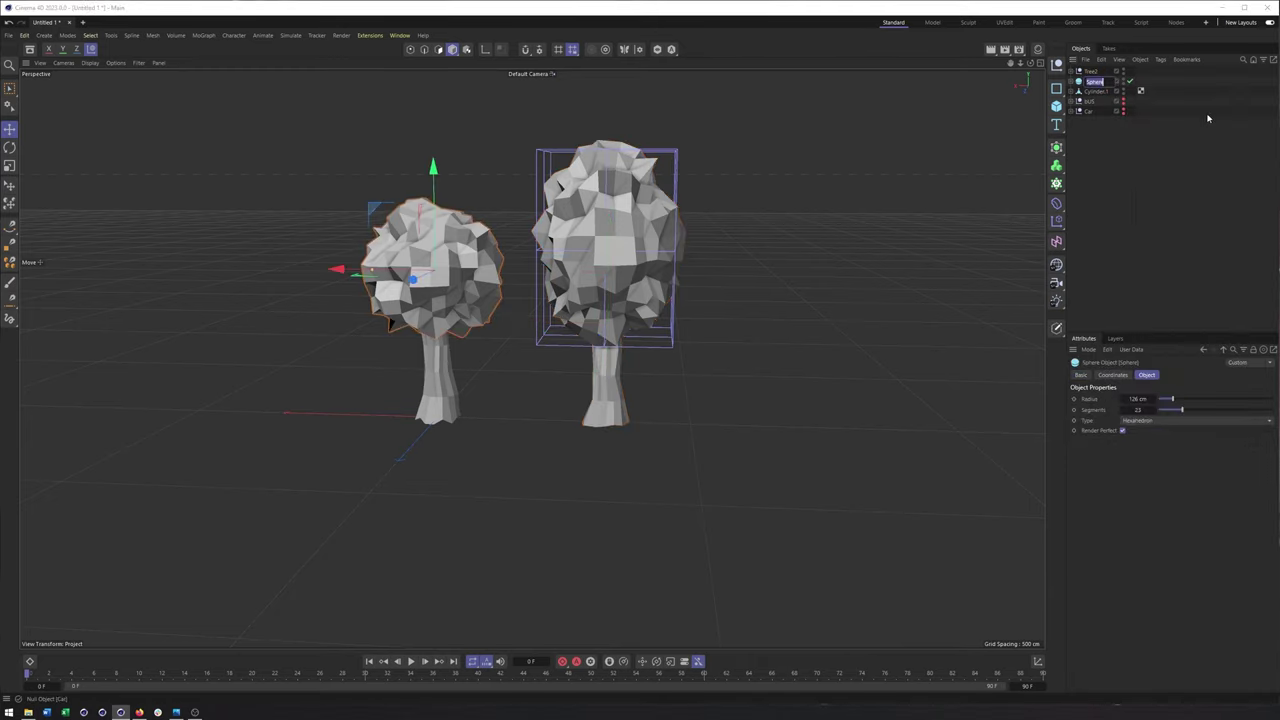
Group the original tree's crown sphere and trunk and name the group Tree1
{"action": "left_click", "coordinate": [1096, 91], "text": "ctrl"}
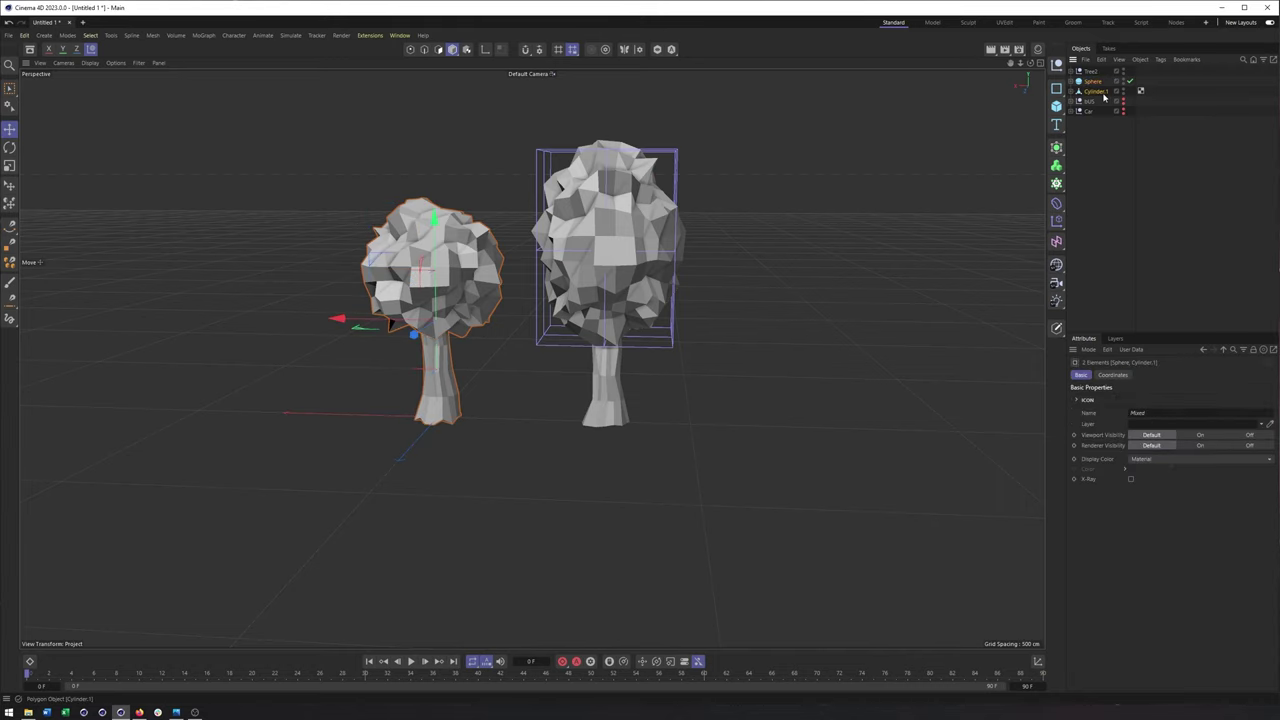
{"action": "right_click", "coordinate": [1102, 93]}
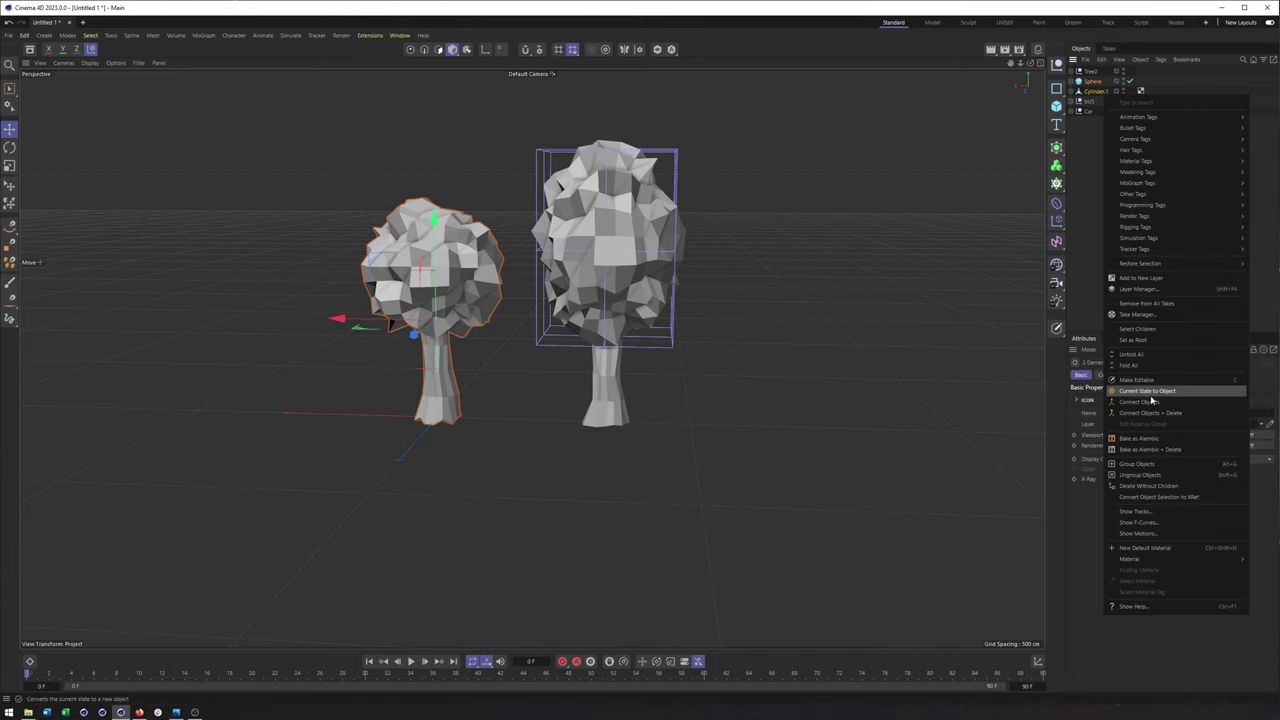
{"action": "left_click", "coordinate": [1140, 464]}
{"action": "double_click", "coordinate": [1091, 81]}
{"action": "left_click", "coordinate": [1114, 178]}
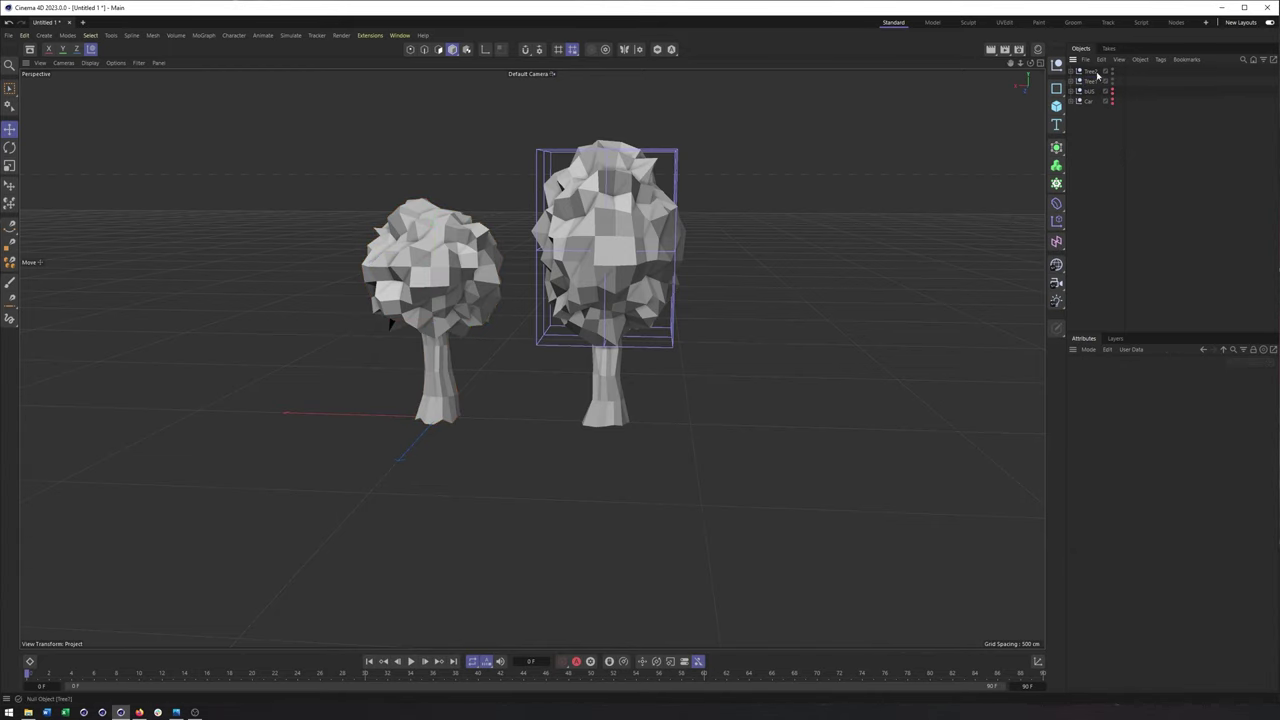
Duplicate Tree2 about 378 cm along the X axis and rename the copy 3
{"action": "left_click", "coordinate": [1091, 72]}
{"action": "left_click_drag", "start_coordinate": [523, 323], "coordinate": [706, 323], "text": "ctrl"}
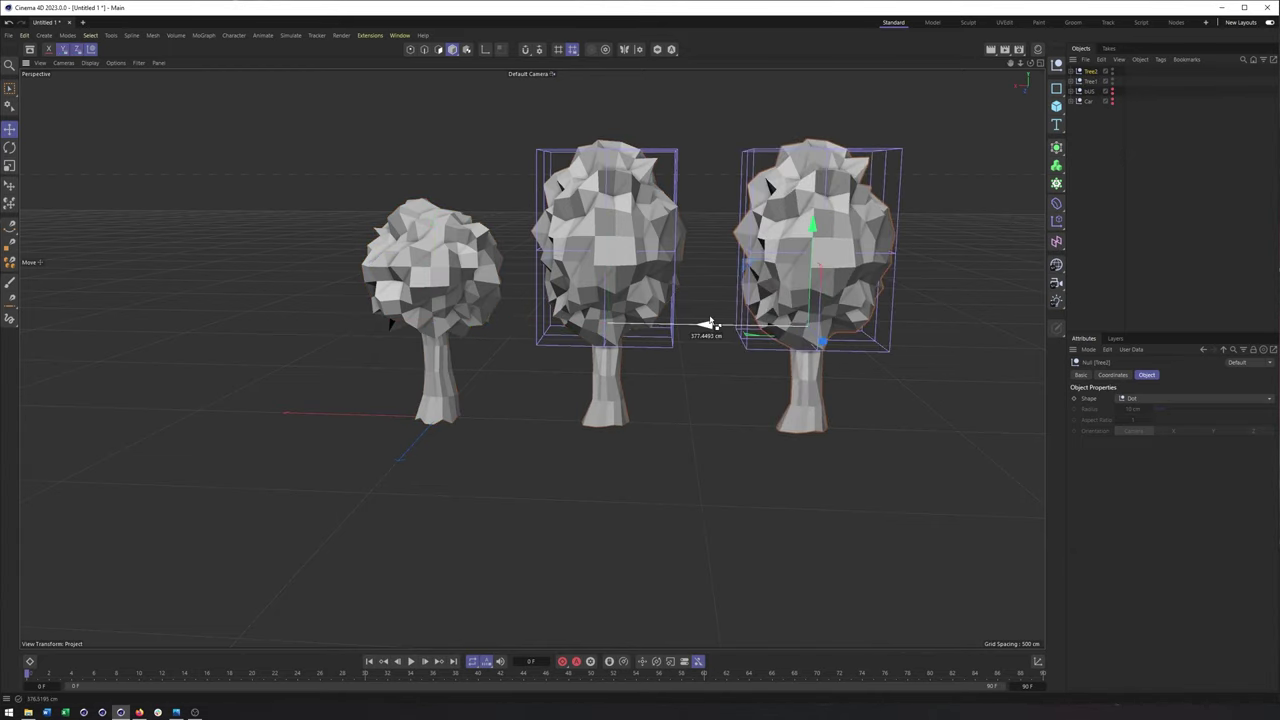
{"action": "key", "text": "h"}
{"action": "double_click", "coordinate": [1093, 72]}
{"action": "type", "text": "t"}
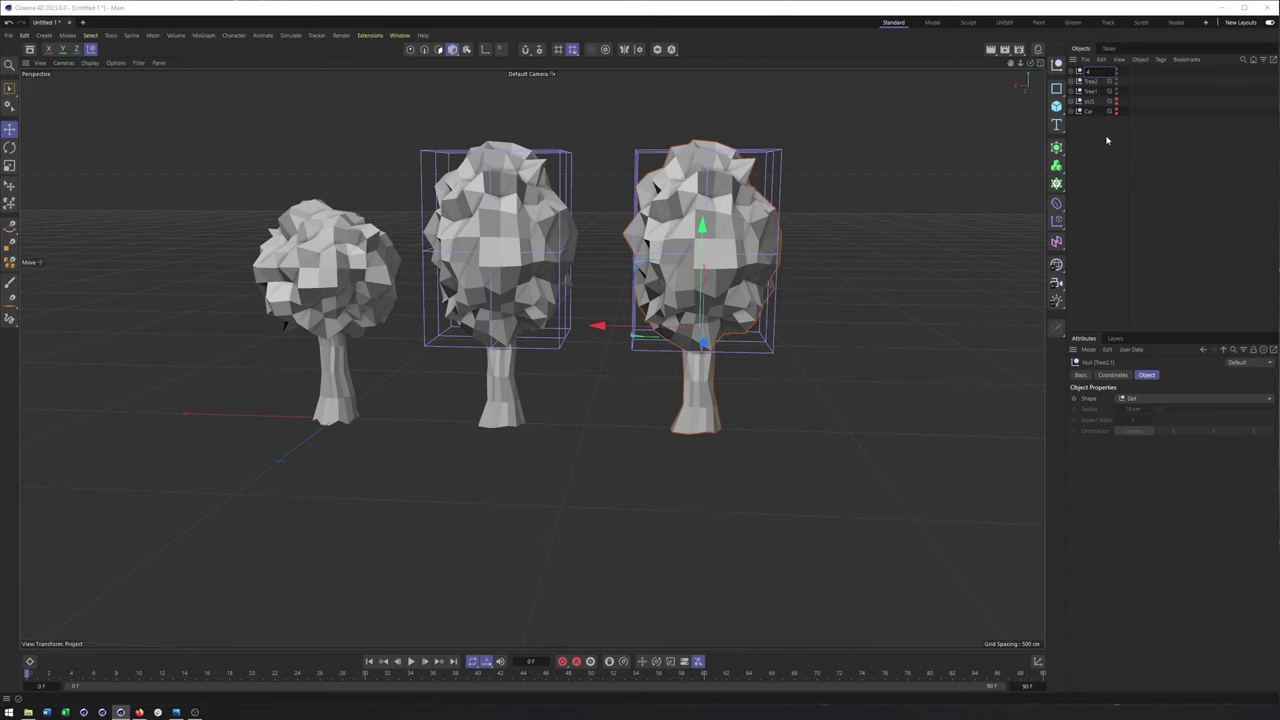
{"action": "key", "text": "Return"}
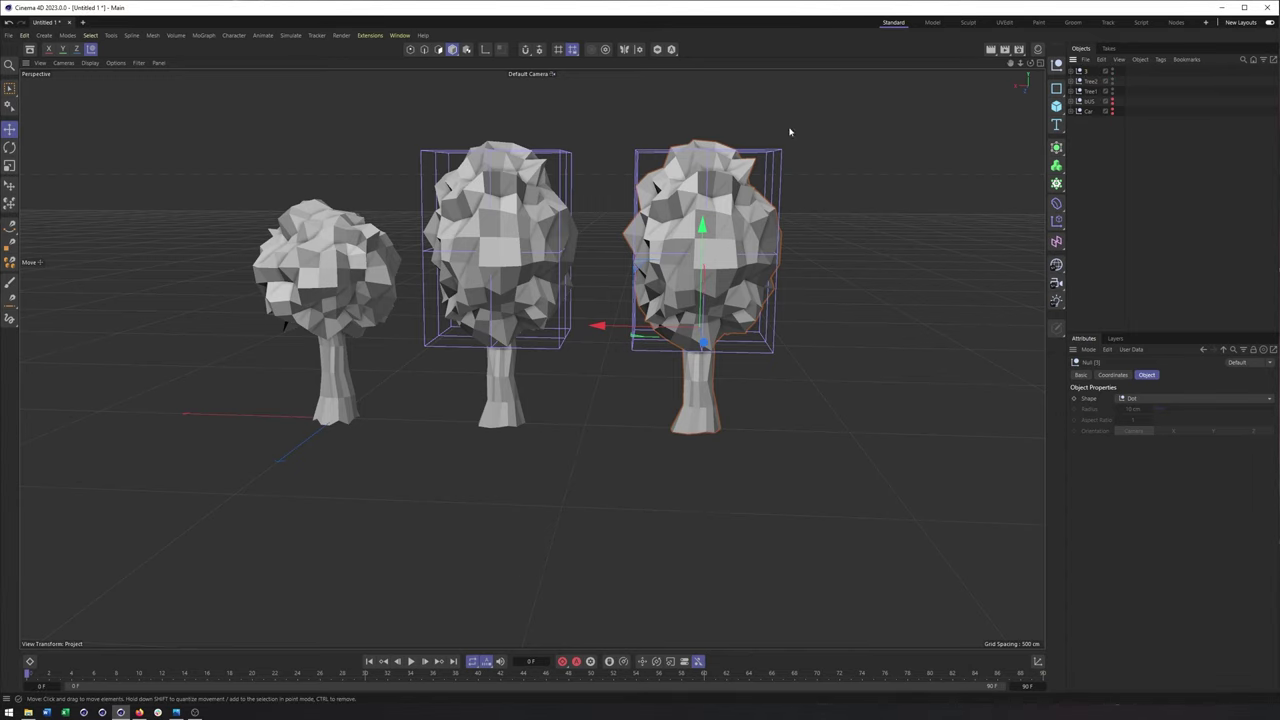
Select the third tree's crown and check the low poly tree reference images in the web browser
{"action": "scroll", "coordinate": [621, 314], "scroll_direction": "up", "scroll_amount": 5}
{"action": "middle_click_drag", "start_coordinate": [780, 312], "coordinate": [623, 340], "text": "alt"}
{"action": "scroll", "coordinate": [623, 325], "scroll_direction": "down", "scroll_amount": 4}
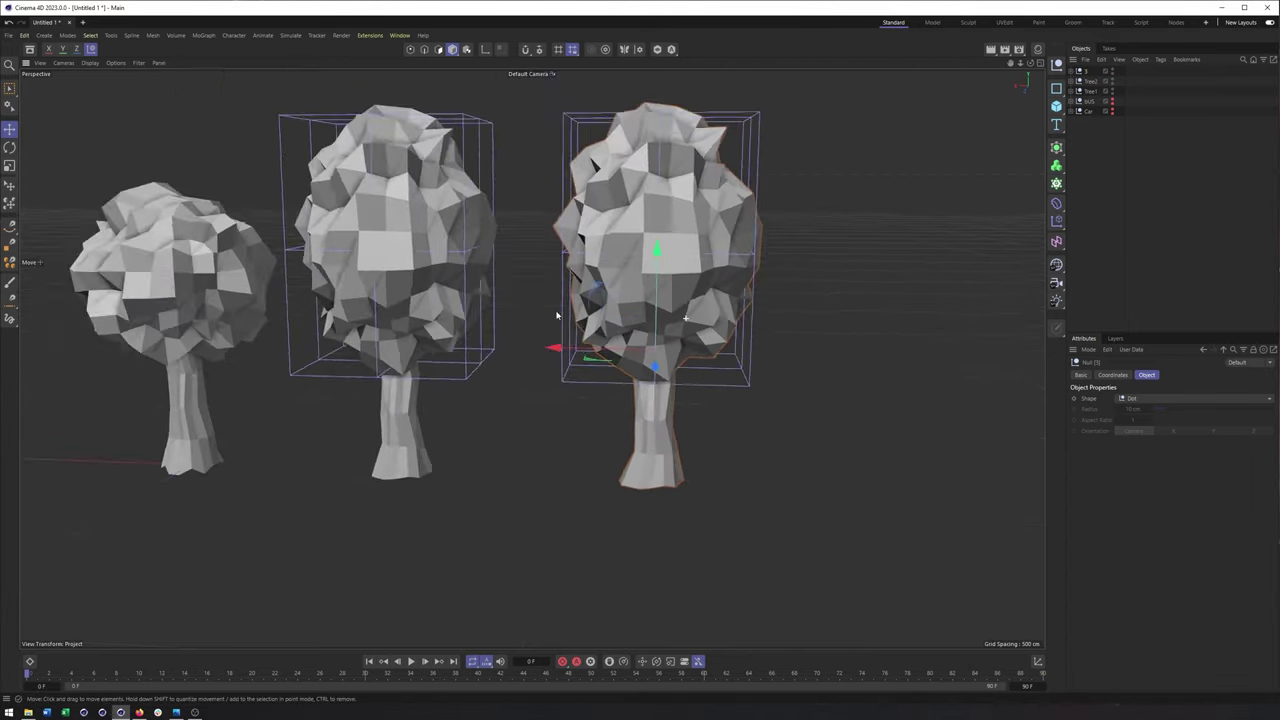
{"action": "left_click", "coordinate": [686, 248]}
{"action": "left_click", "coordinate": [1072, 72]}
{"action": "left_click_drag", "start_coordinate": [676, 266], "coordinate": [632, 284], "text": "alt"}
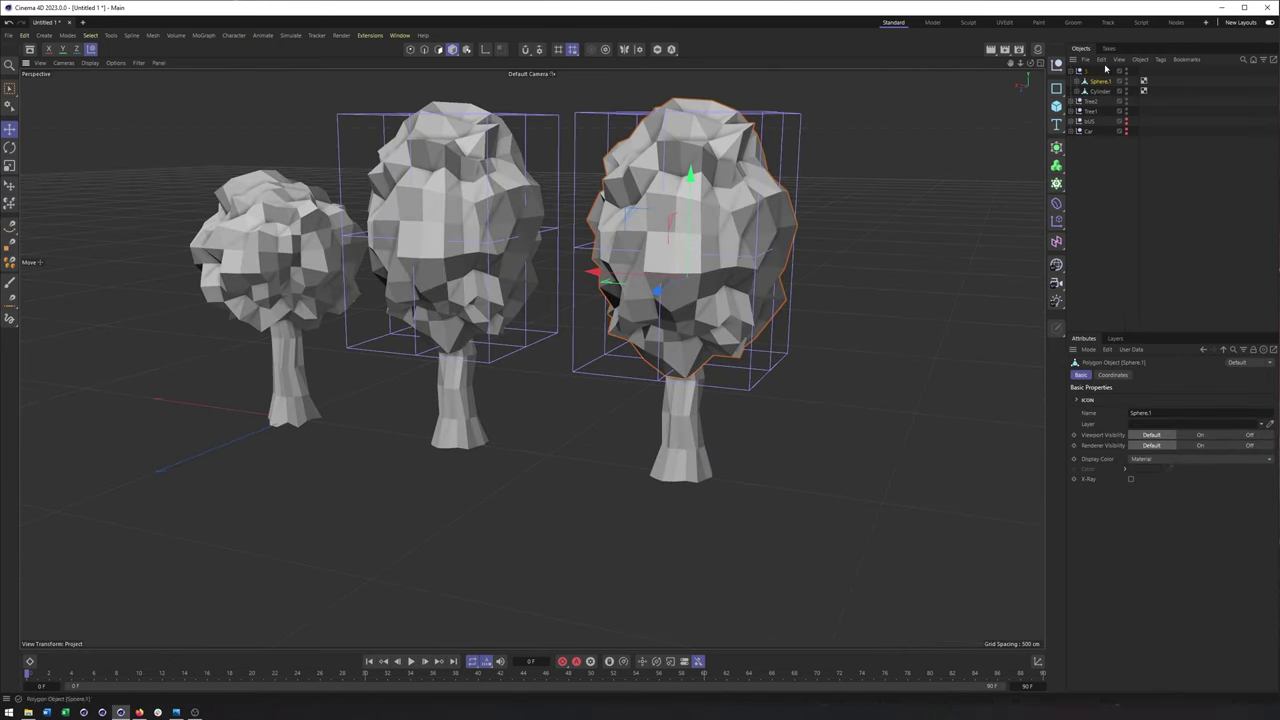
{"action": "left_click", "coordinate": [139, 712]}
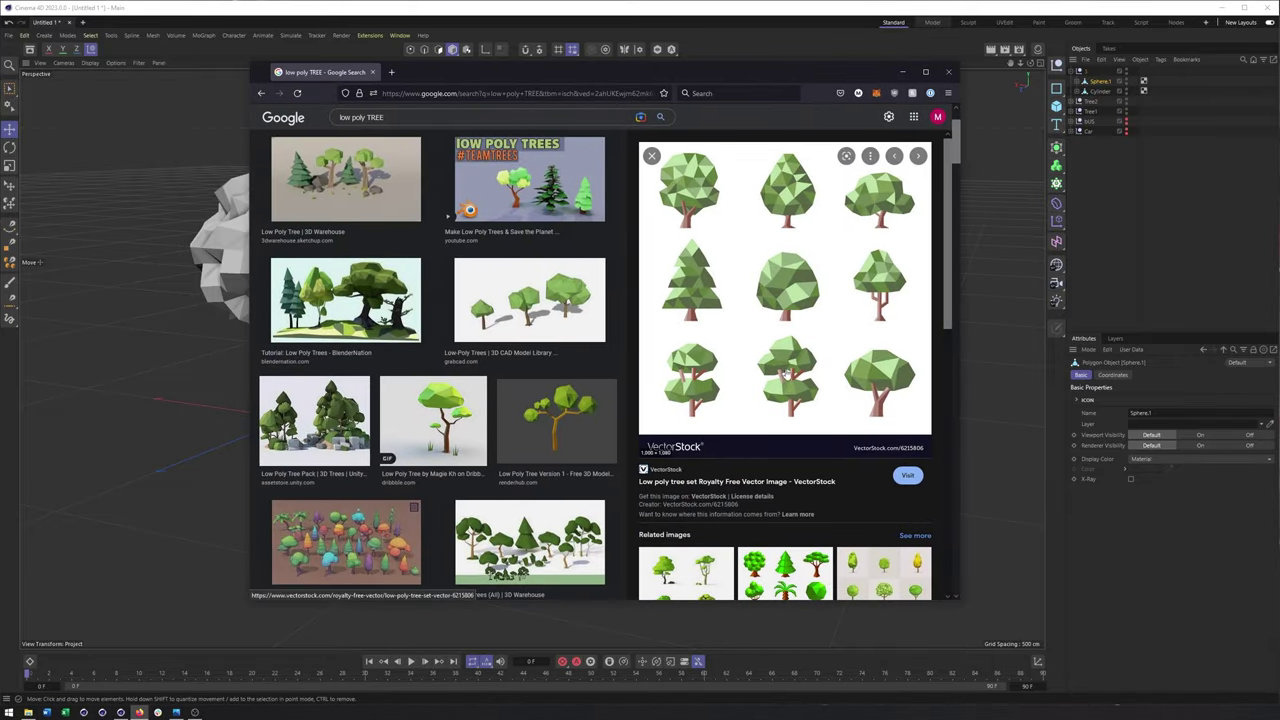
{"action": "left_click", "coordinate": [902, 72]}
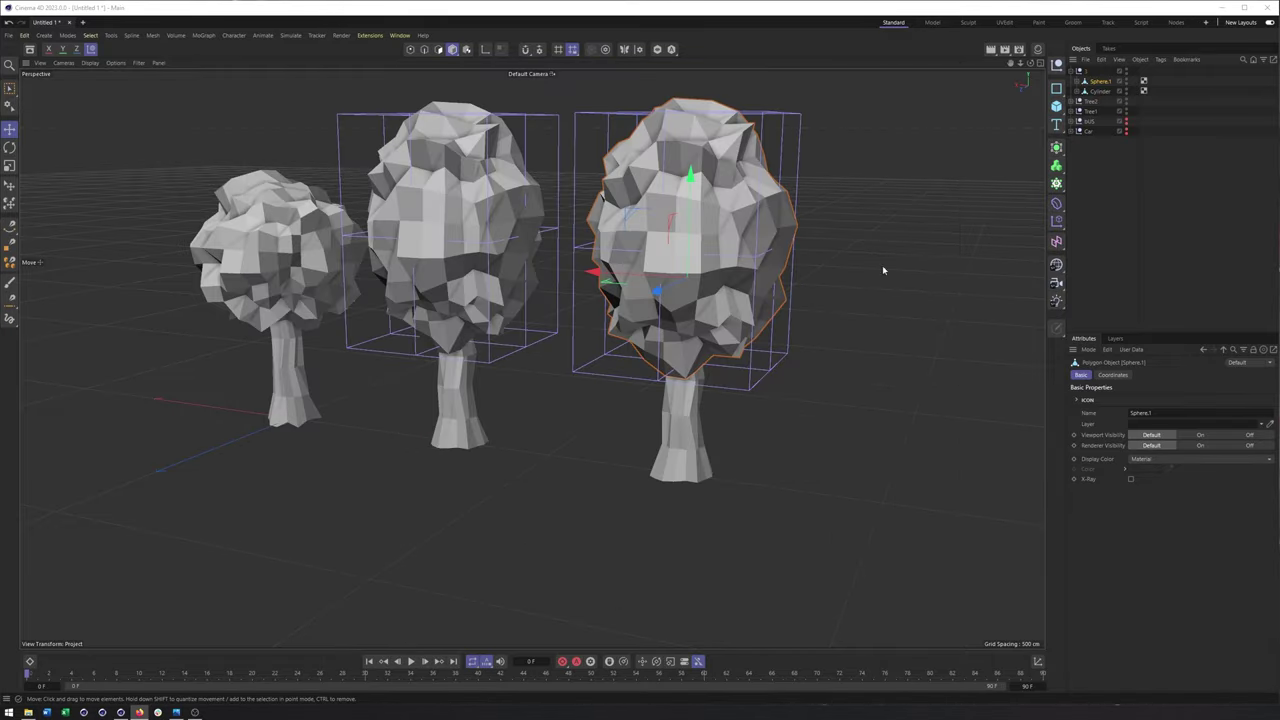
Flatten the third tree's crown vertically and lower it onto the trunk
{"action": "middle_click_drag", "start_coordinate": [883, 269], "coordinate": [827, 323], "text": "alt"}
{"action": "left_click_drag", "start_coordinate": [830, 326], "coordinate": [890, 342], "text": "alt"}
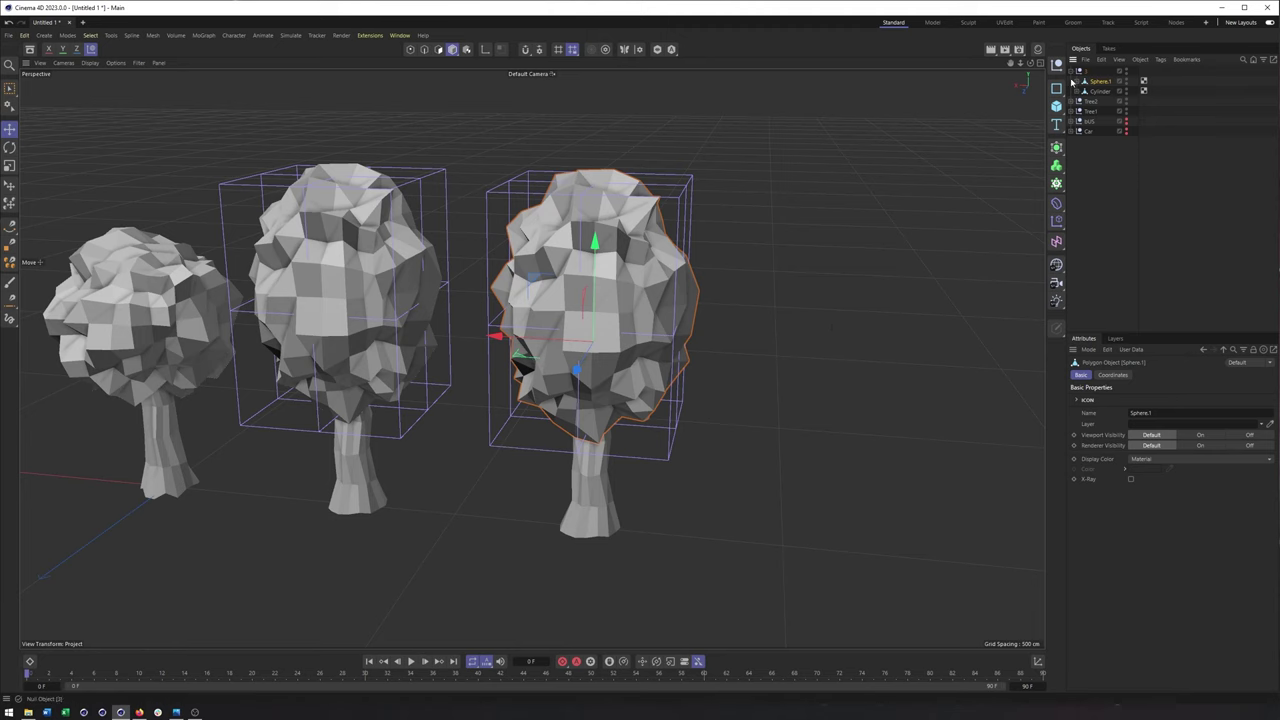
{"action": "left_click_drag", "start_coordinate": [700, 340], "coordinate": [790, 250], "text": "alt"}
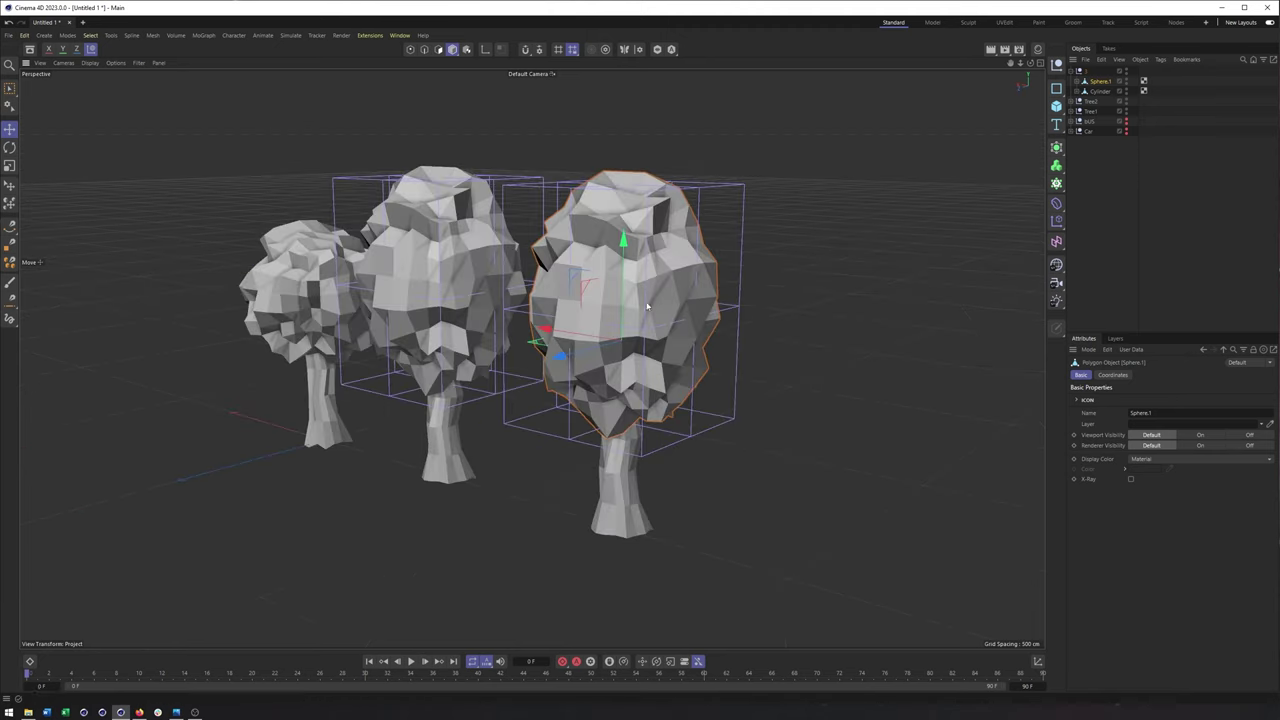
{"action": "key", "text": "t"}
{"action": "left_click_drag", "start_coordinate": [625, 238], "coordinate": [623, 286]}
{"action": "key", "text": "e"}
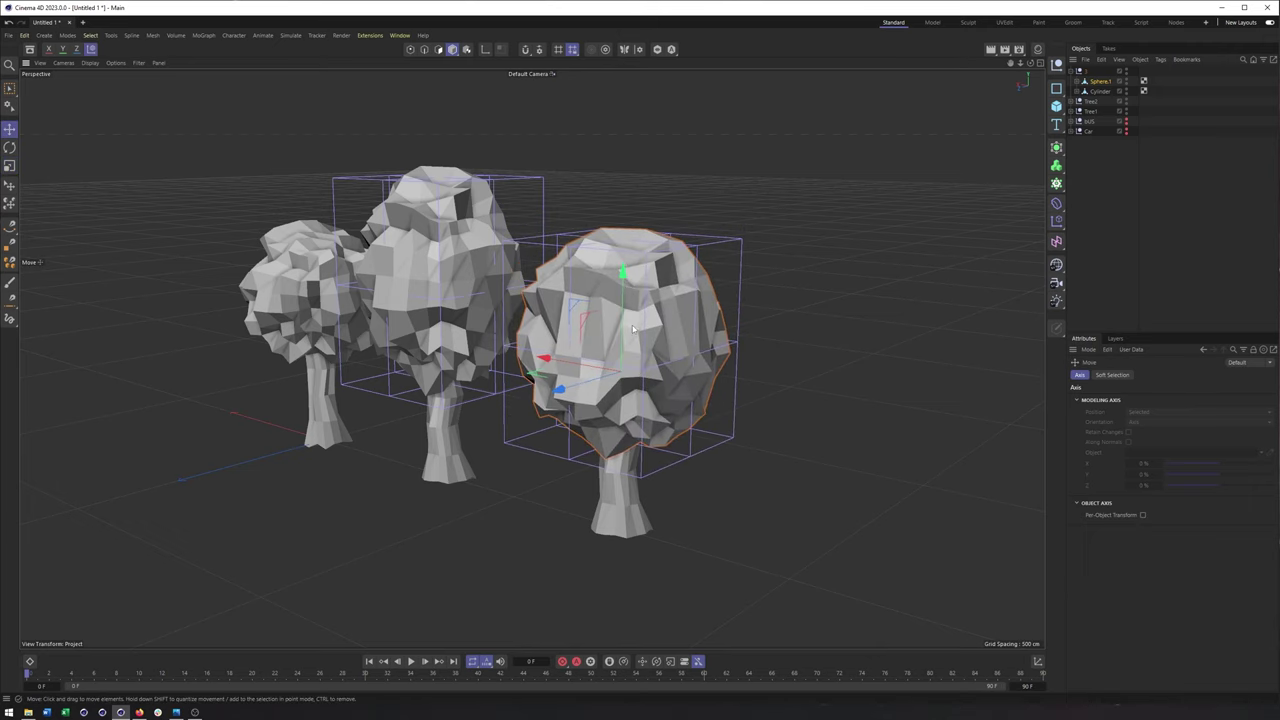
Duplicate the third tree's crown, shrink the copy and place it against one upper side of the main crown
{"action": "left_click_drag", "start_coordinate": [610, 362], "coordinate": [545, 346], "text": "alt"}
{"action": "left_click_drag", "start_coordinate": [622, 322], "coordinate": [556, 281]}
{"action": "key", "text": "t"}
{"action": "left_click_drag", "start_coordinate": [752, 260], "coordinate": [632, 352]}
{"action": "key", "text": "e"}
Copy the small side crown to the opposite side of the main crown and scale that copy down further
{"action": "left_click_drag", "start_coordinate": [540, 331], "coordinate": [687, 299]}
{"action": "left_click_drag", "start_coordinate": [687, 301], "coordinate": [688, 436], "text": "alt"}
{"action": "left_click_drag", "start_coordinate": [744, 252], "coordinate": [900, 150]}
{"action": "key", "text": "t"}
{"action": "key", "text": "e"}
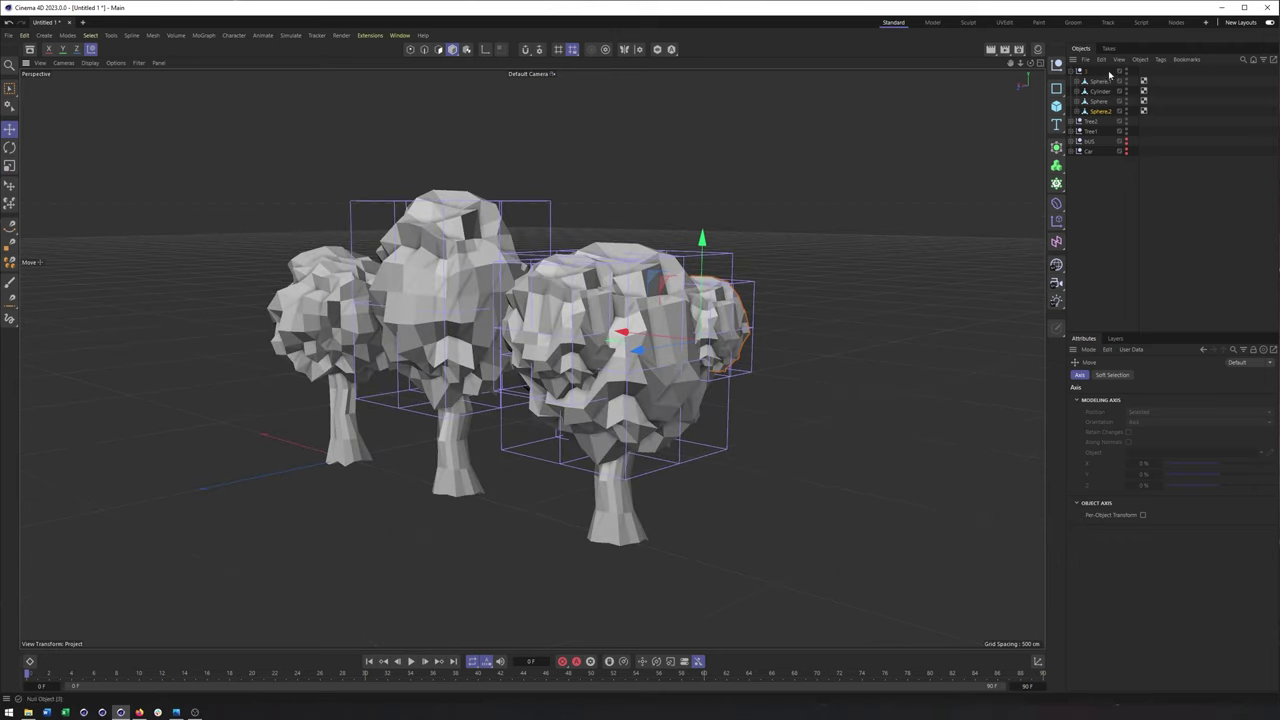
Add a Volume Builder in the third tree's group and place all three crown spheres inside it
{"action": "left_click", "coordinate": [1097, 101], "text": "ctrl"}
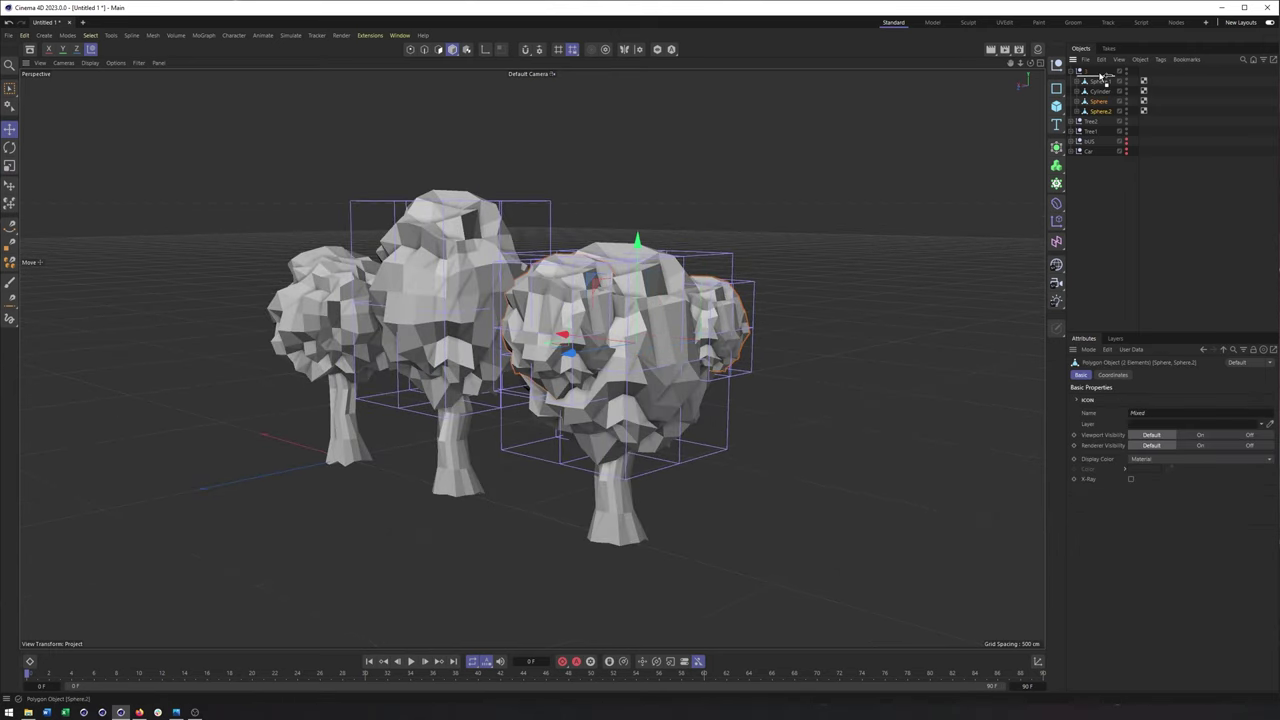
{"action": "left_click_drag", "start_coordinate": [1057, 173], "coordinate": [1119, 180]}
{"action": "left_click", "coordinate": [1100, 92]}
{"action": "left_click", "coordinate": [1101, 112], "text": "shift"}
{"action": "left_click_drag", "start_coordinate": [1103, 88], "coordinate": [1103, 87]}
{"action": "left_click", "coordinate": [1101, 111]}
{"action": "left_click", "coordinate": [1104, 92], "text": "shift"}
{"action": "left_click", "coordinate": [1108, 81]}
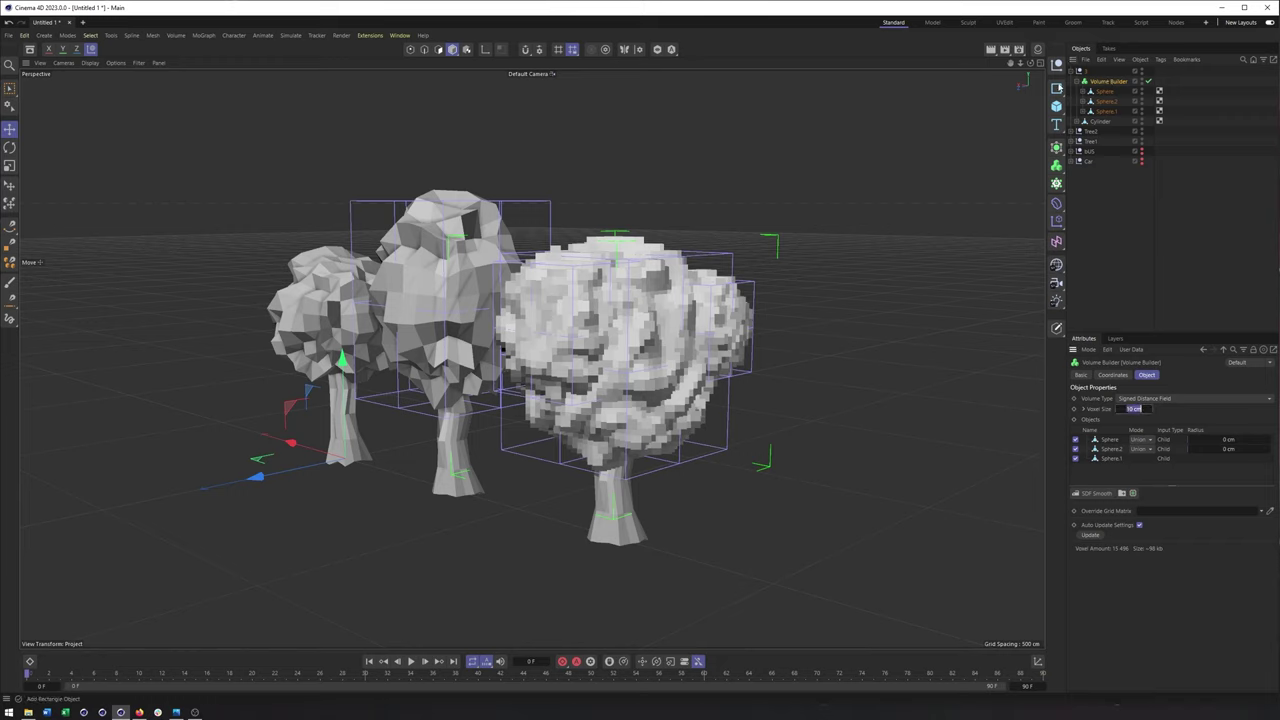
Add a Volume Mesher as the parent of the Volume Builder to turn the crown volume into a mesh
{"action": "left_click", "coordinate": [1056, 165]}
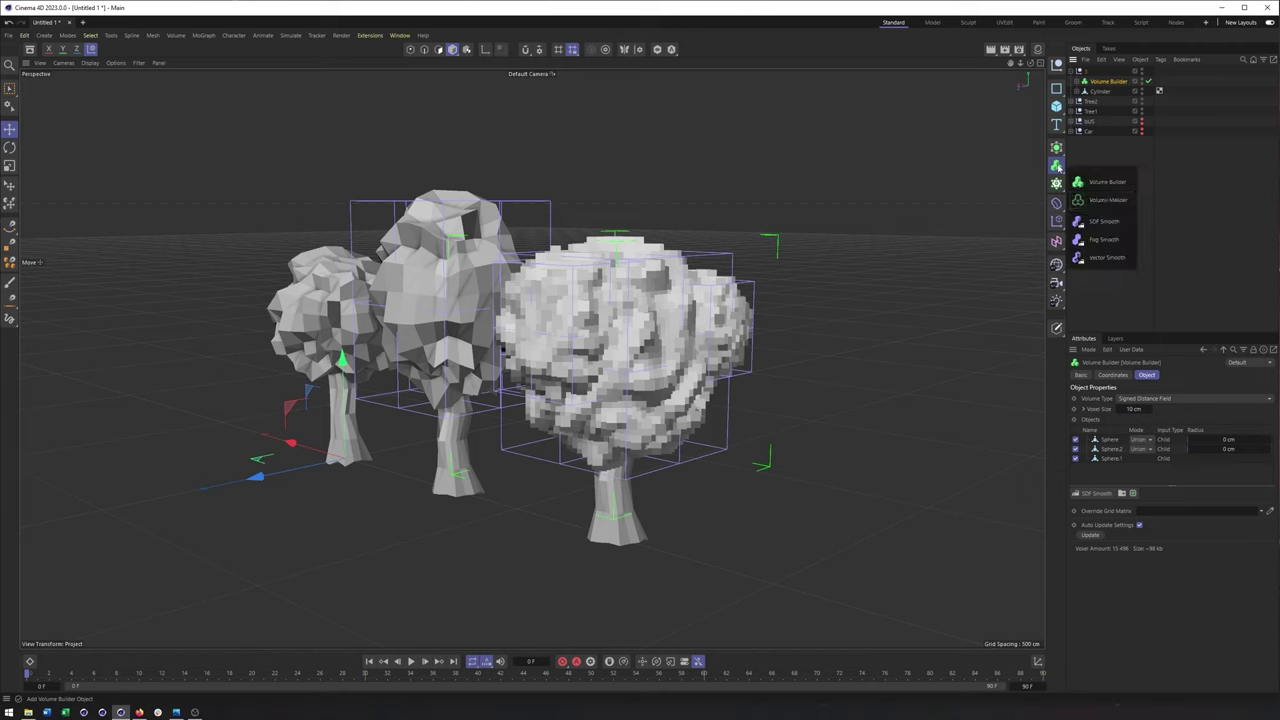
{"action": "left_click", "coordinate": [1100, 201], "text": "alt"}
{"action": "mouse_move", "coordinate": [1101, 87]}
{"action": "left_mouse_down"}
{"action": "mouse_move", "coordinate": [1096, 97]}
{"action": "mouse_move", "coordinate": [1104, 82]}
{"action": "left_mouse_up"}
Add a Remesh generator, place the Volume Mesher inside it and select the Remesh object
{"action": "left_click_drag", "start_coordinate": [660, 370], "coordinate": [710, 383], "text": "alt"}
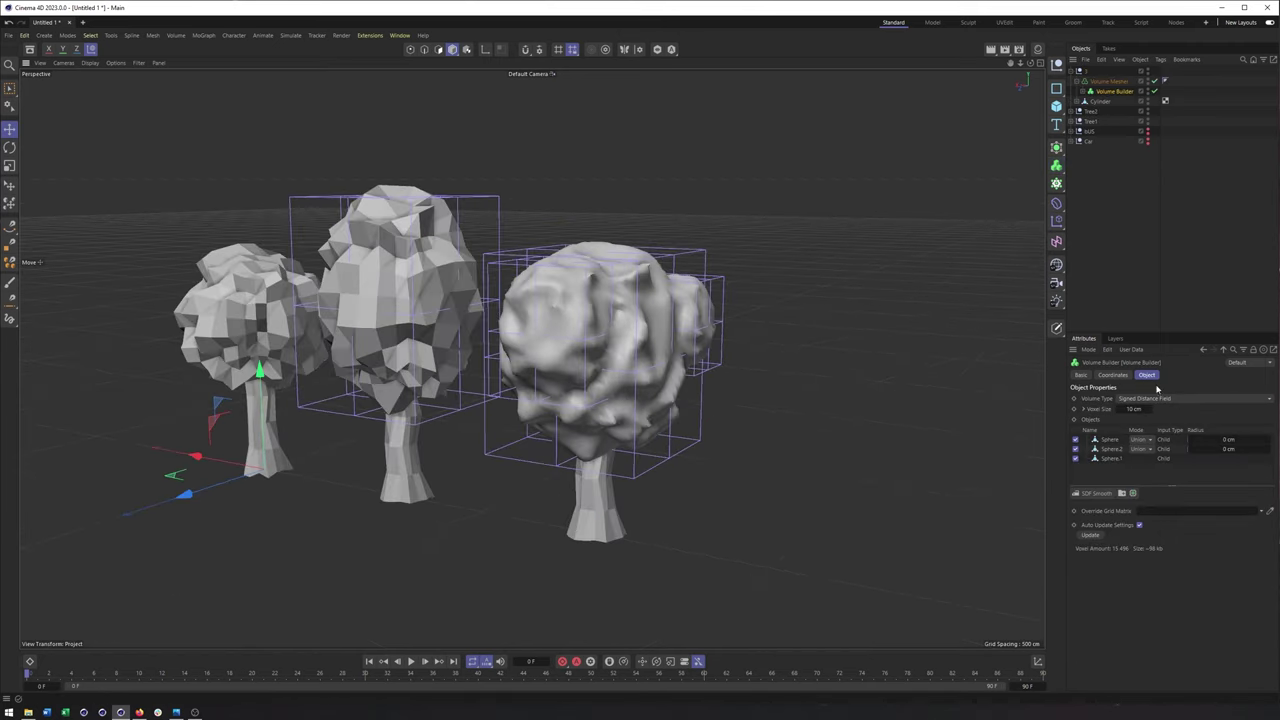
{"action": "left_click_drag", "start_coordinate": [700, 302], "coordinate": [593, 307], "text": "alt"}
{"action": "left_click_drag", "start_coordinate": [663, 390], "coordinate": [330, 300], "text": "alt"}
{"action": "mouse_move", "coordinate": [618, 339]}
{"action": "left_mouse_down", "text": "alt"}
{"action": "mouse_move", "coordinate": [780, 343]}
{"action": "mouse_move", "coordinate": [708, 337]}
{"action": "mouse_move", "coordinate": [633, 355]}
{"action": "mouse_move", "coordinate": [591, 345]}
{"action": "mouse_move", "coordinate": [630, 350]}
{"action": "left_mouse_up", "text": "alt"}
{"action": "left_click", "coordinate": [1107, 82]}
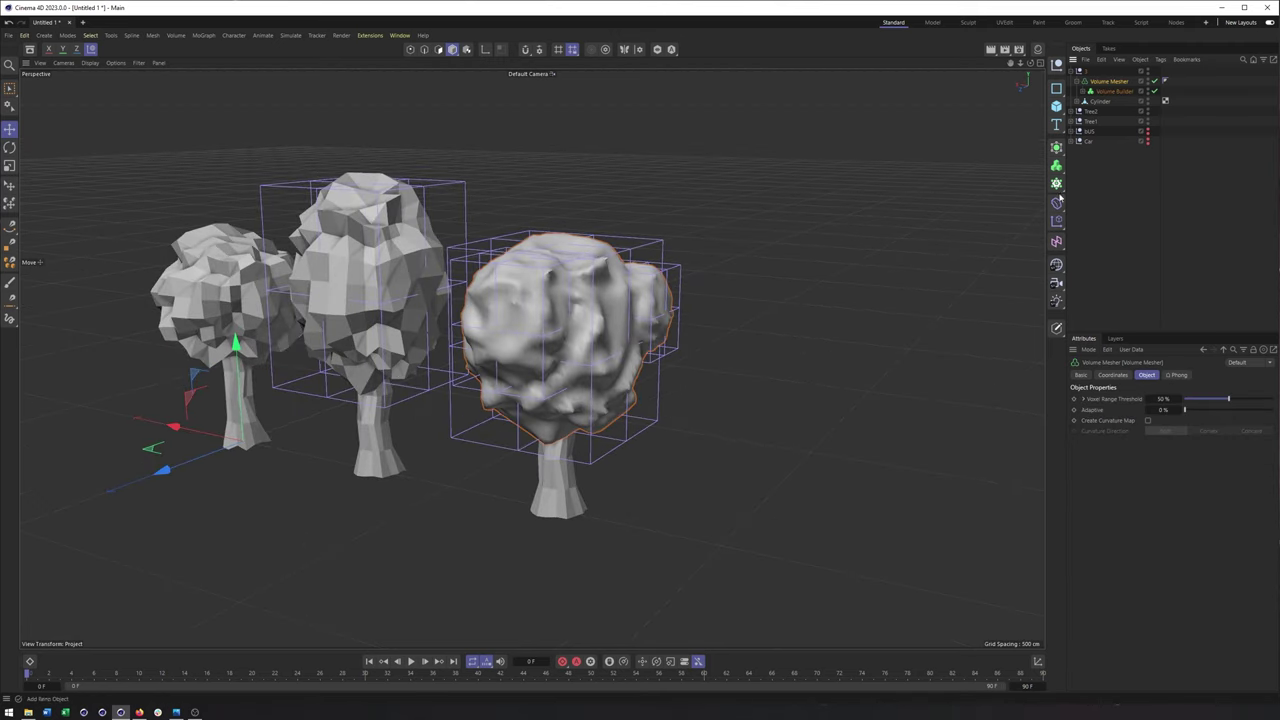
{"action": "left_click", "coordinate": [1057, 149]}
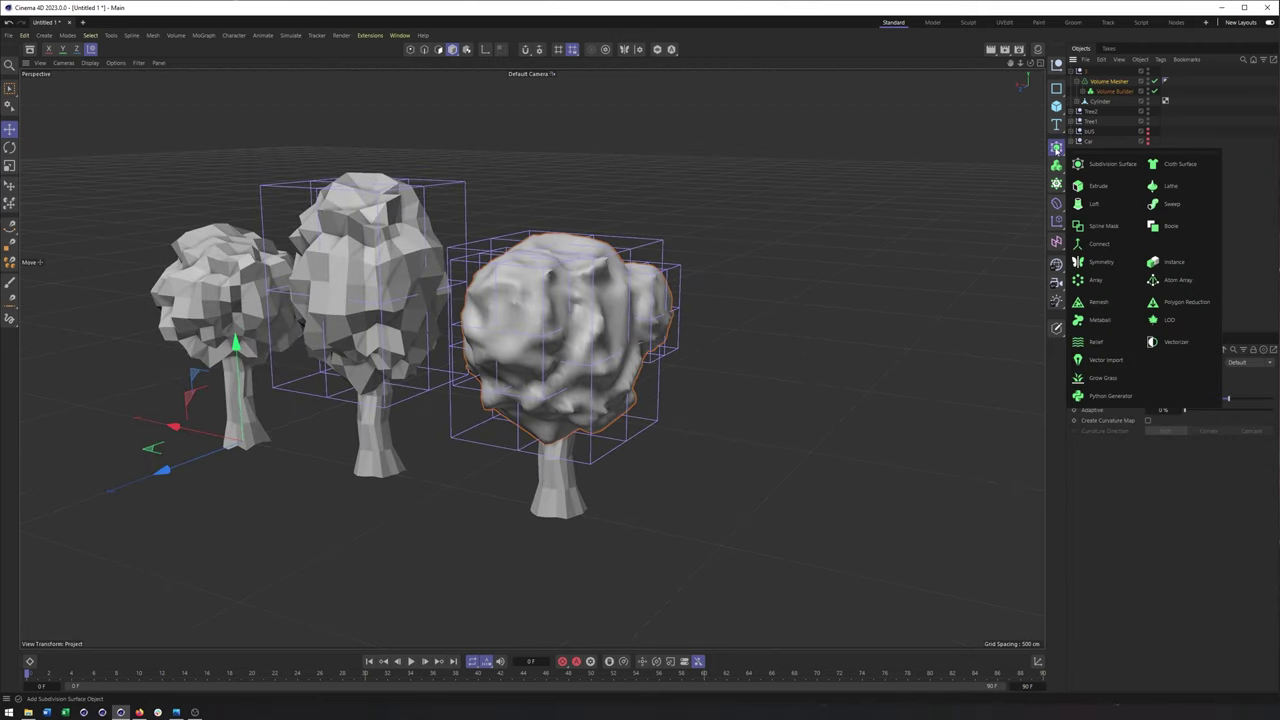
{"action": "left_click", "coordinate": [1110, 302]}
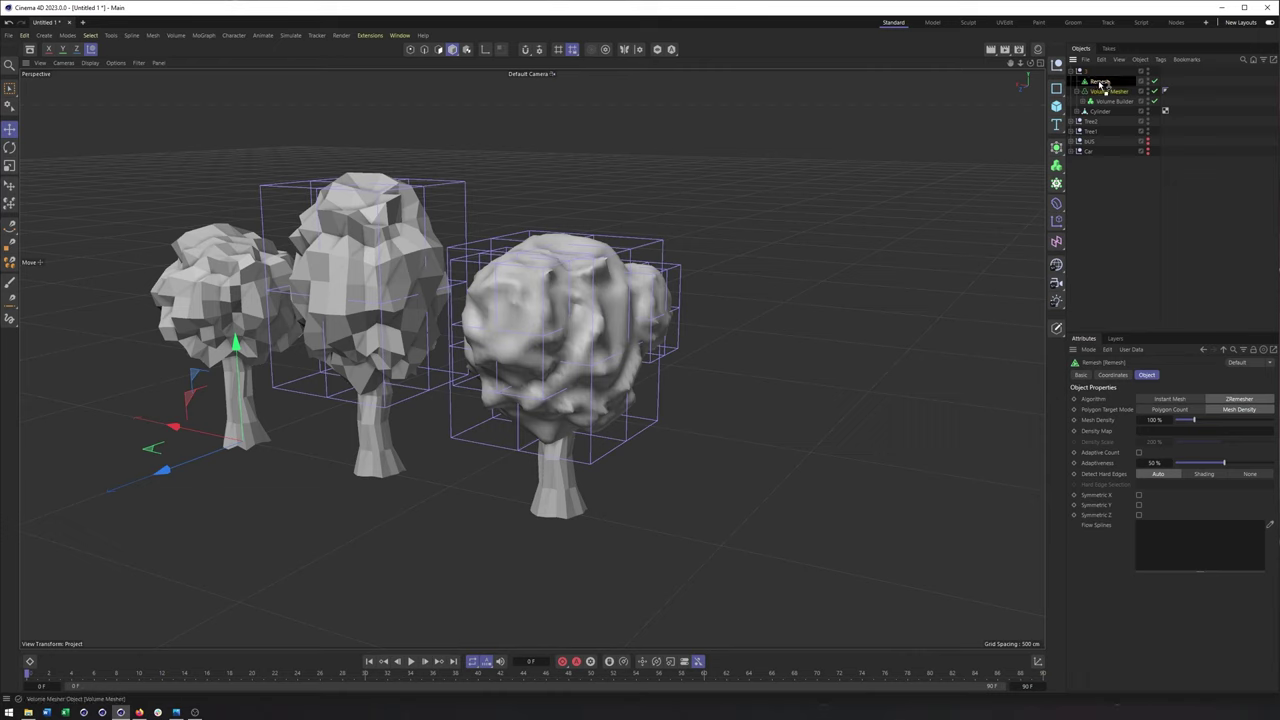
{"action": "left_click_drag", "start_coordinate": [1100, 83], "coordinate": [1100, 82]}
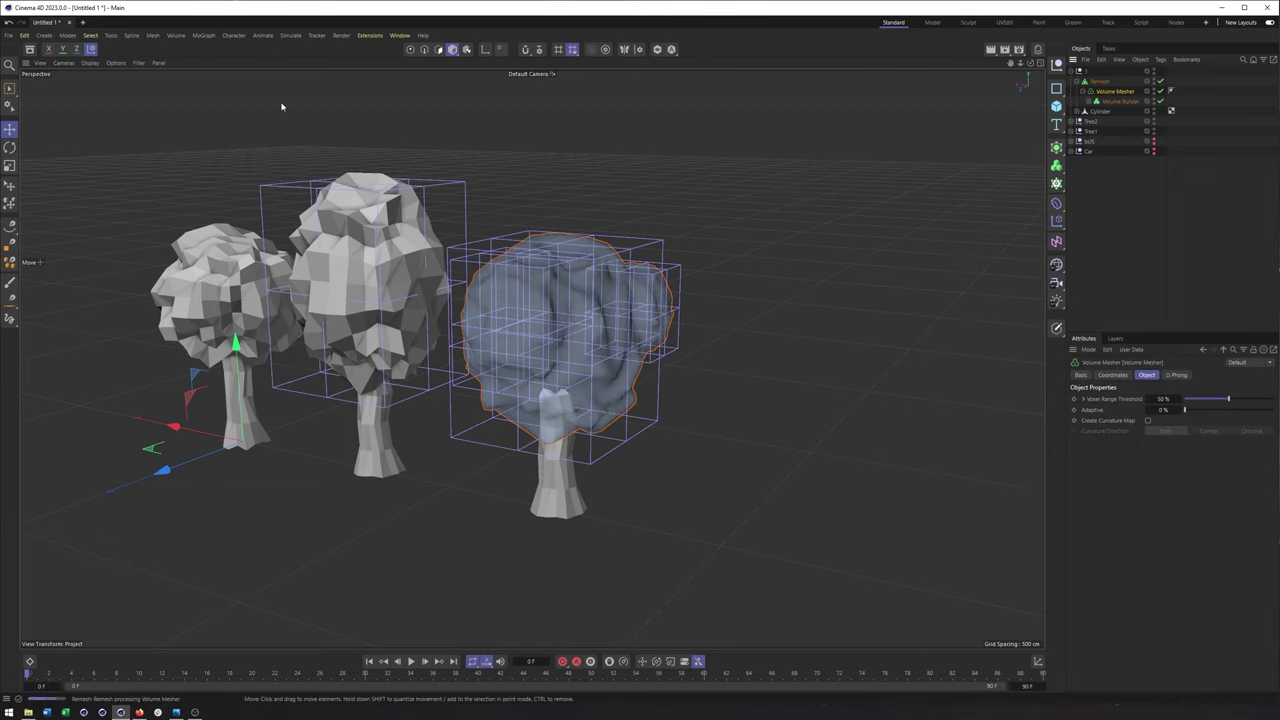
{"action": "left_click", "coordinate": [1099, 83]}
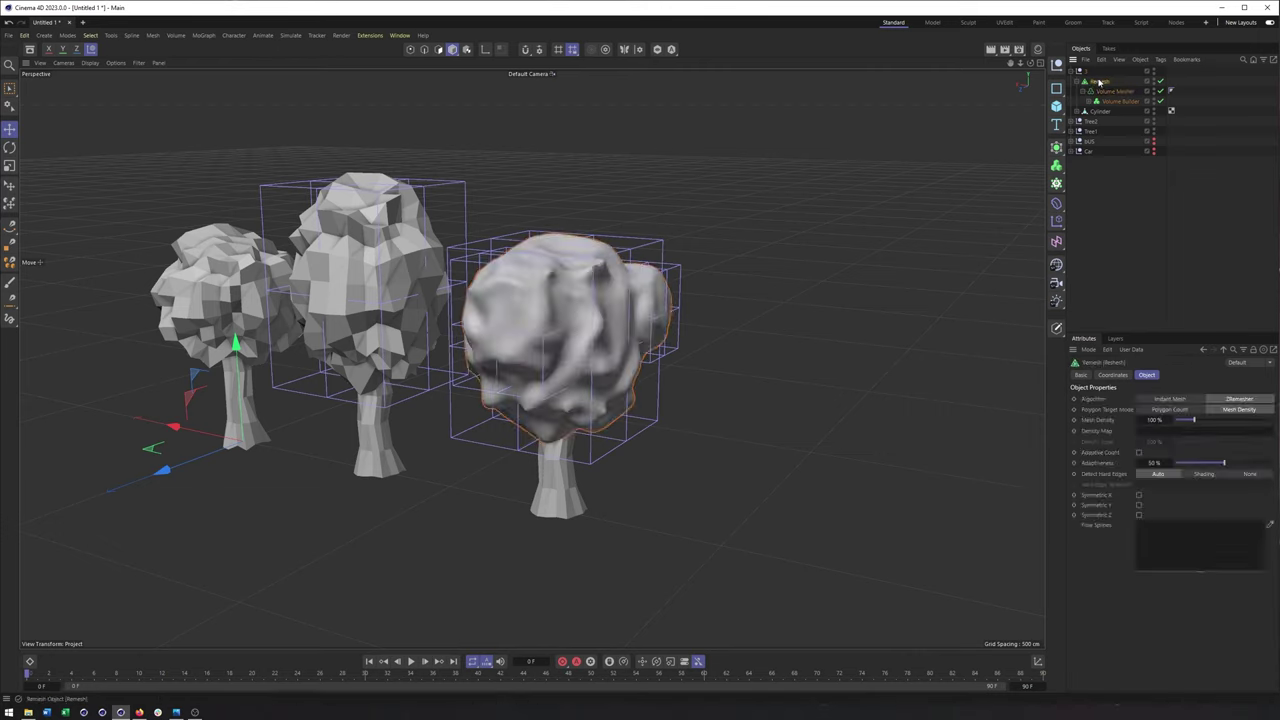
Set the mesh density of the third tree's Remesh generator to 1 %
{"action": "left_click", "coordinate": [1057, 148]}
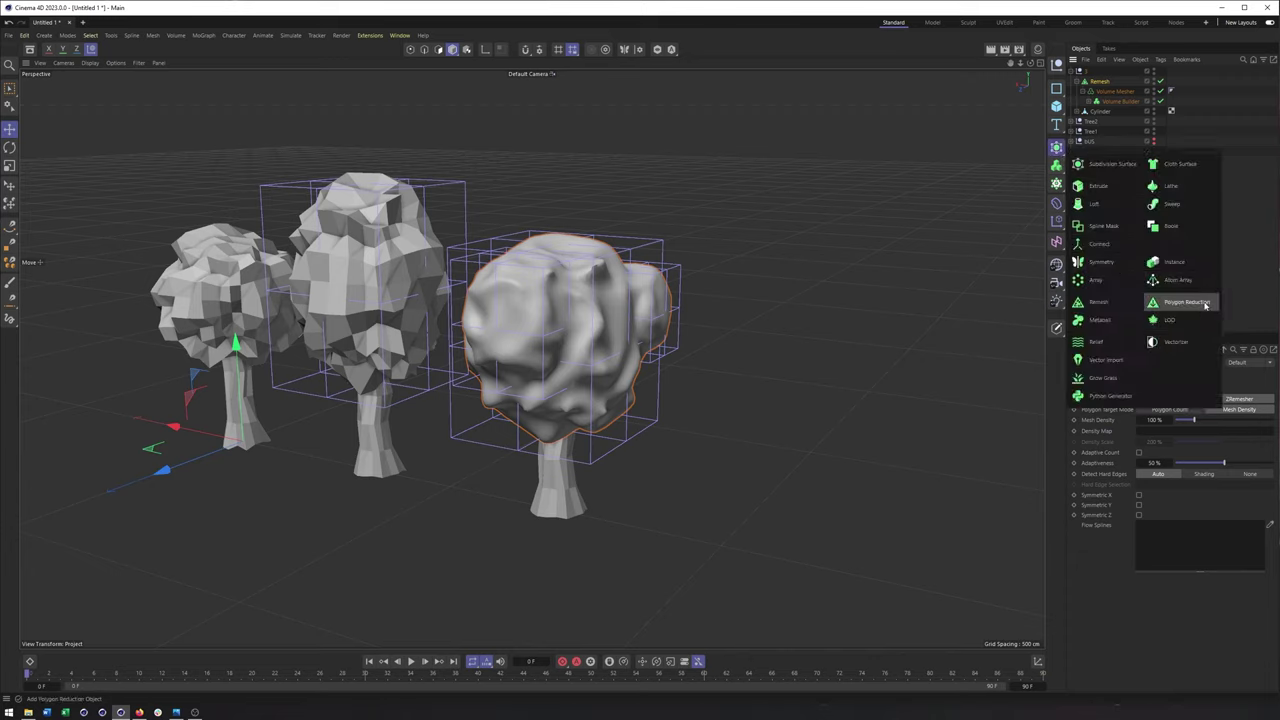
{"action": "left_click", "coordinate": [1205, 305]}
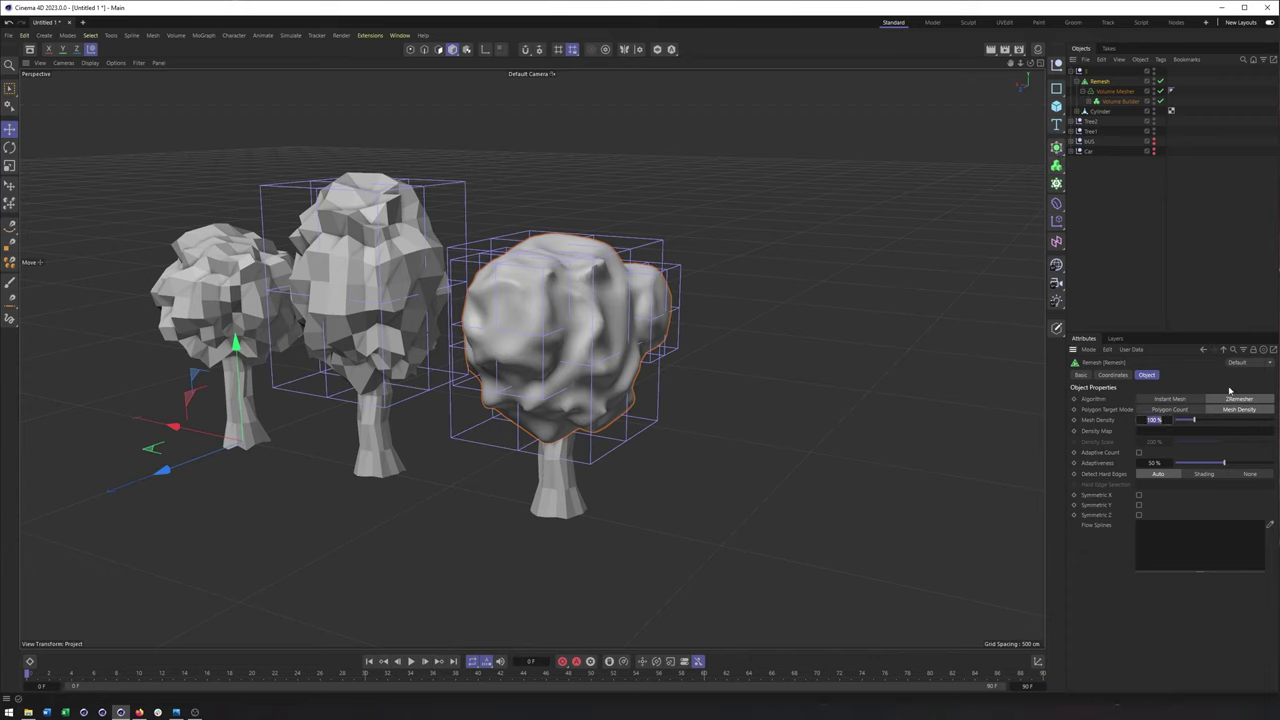
{"action": "type", "text": "1"}
{"action": "key", "text": "Return"}
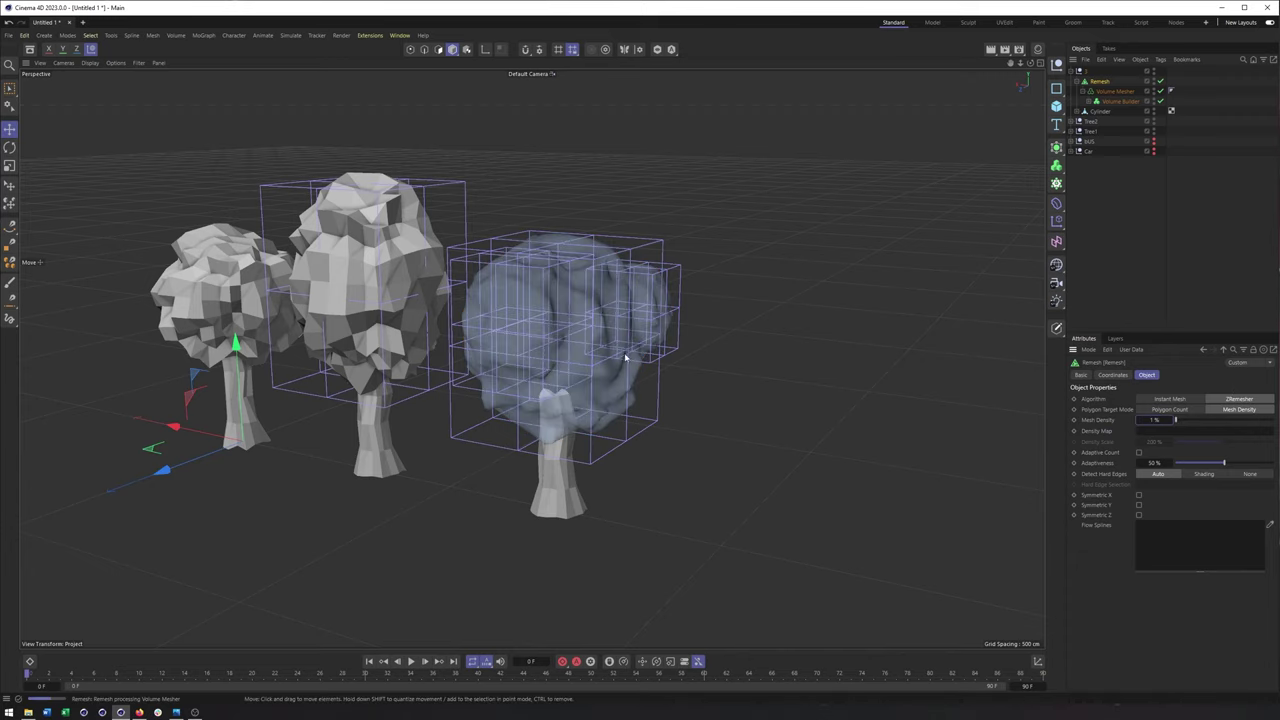
{"action": "left_click_drag", "start_coordinate": [602, 330], "coordinate": [330, 330], "text": "alt"}
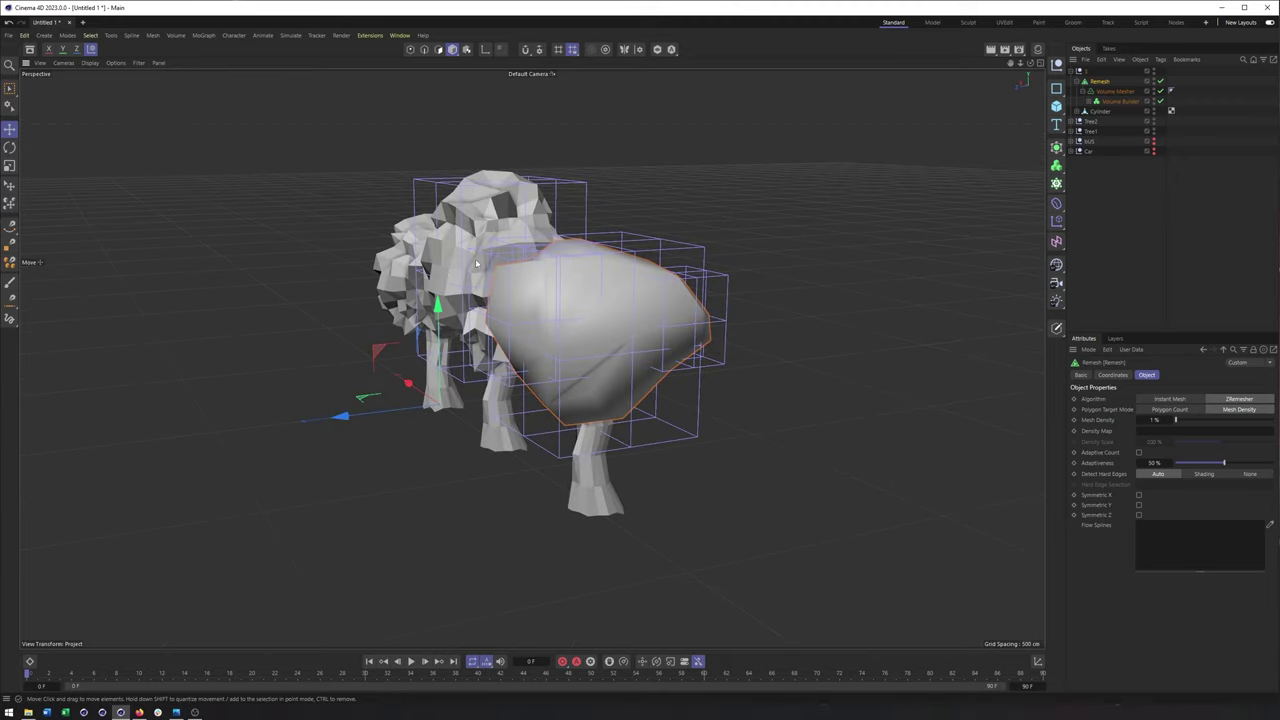
Display the viewport shading with mesh lines and delete the Phong tag from the Volume Mesher
{"action": "left_click", "coordinate": [90, 63]}
{"action": "left_click", "coordinate": [97, 106]}
{"action": "mouse_move", "coordinate": [571, 345]}
{"action": "left_mouse_down", "text": "alt"}
{"action": "mouse_move", "coordinate": [766, 362]}
{"action": "mouse_move", "coordinate": [625, 338]}
{"action": "left_mouse_up", "text": "alt"}
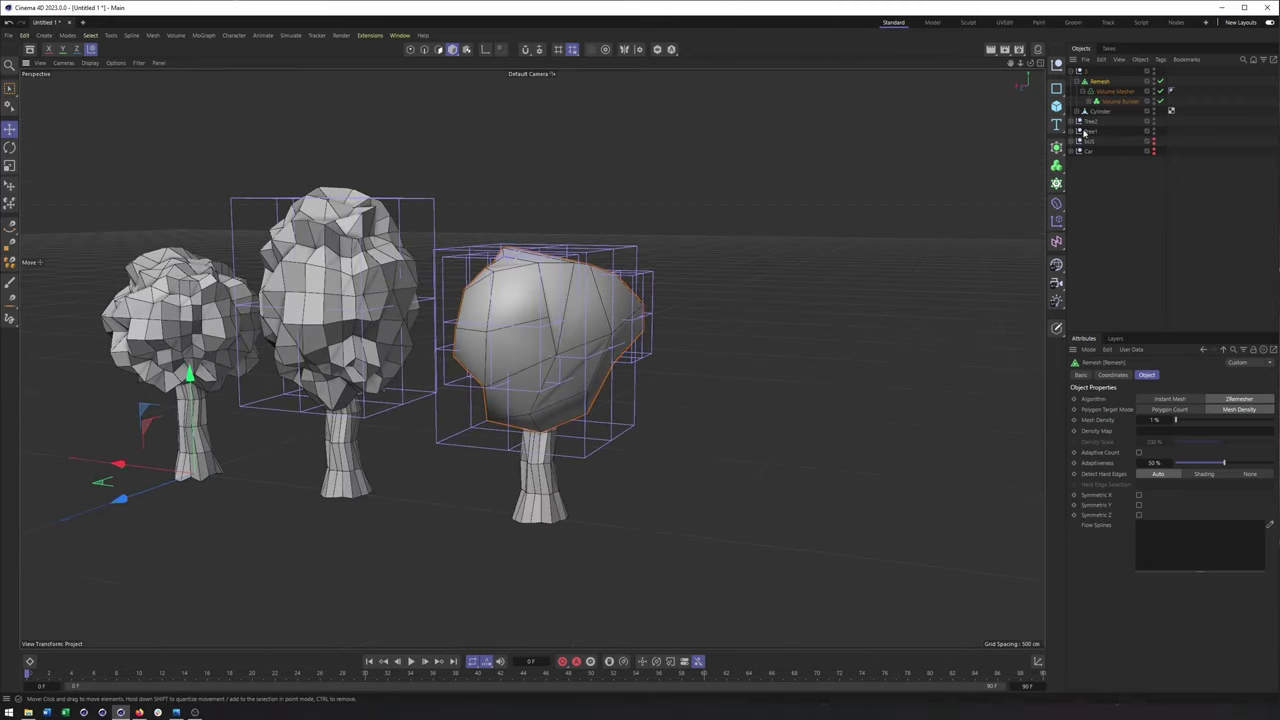
{"action": "left_click", "coordinate": [1171, 92]}
{"action": "key", "text": "Delete"}
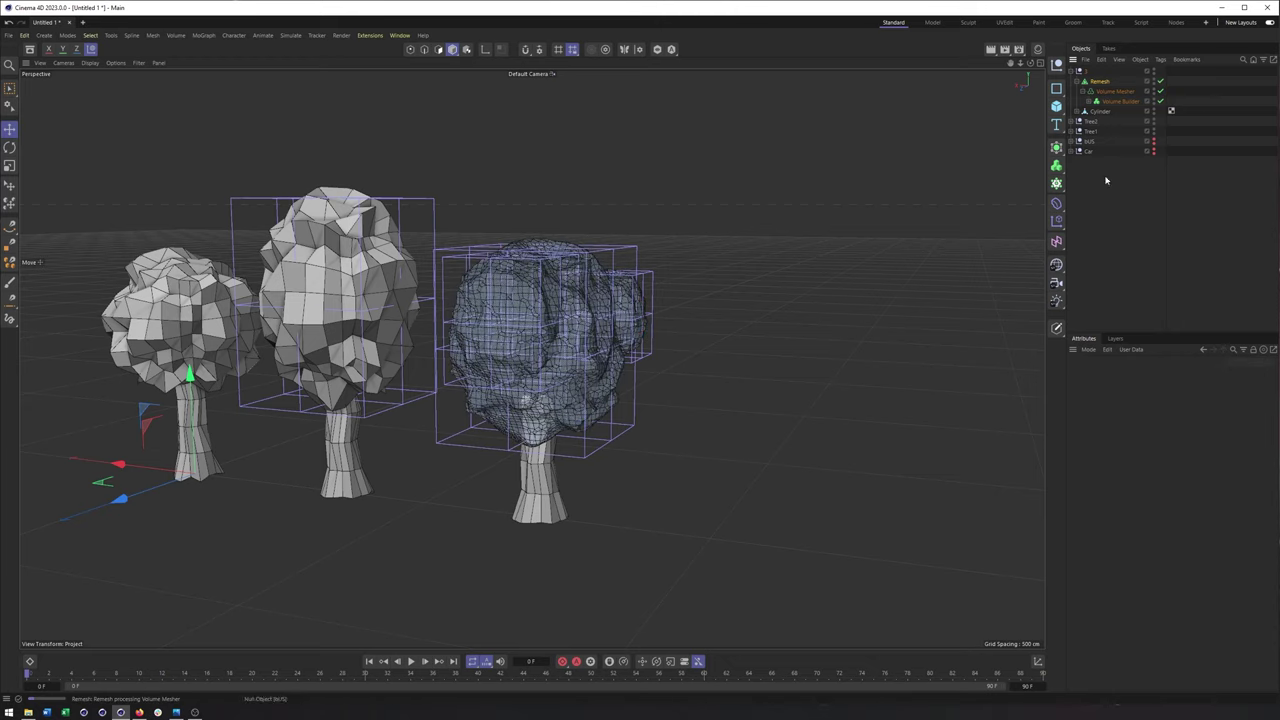
Set the mesh density of the third tree's Remesh generator to 5 %
{"action": "left_click_drag", "start_coordinate": [500, 319], "coordinate": [731, 326], "text": "alt"}
{"action": "left_click", "coordinate": [1101, 83]}
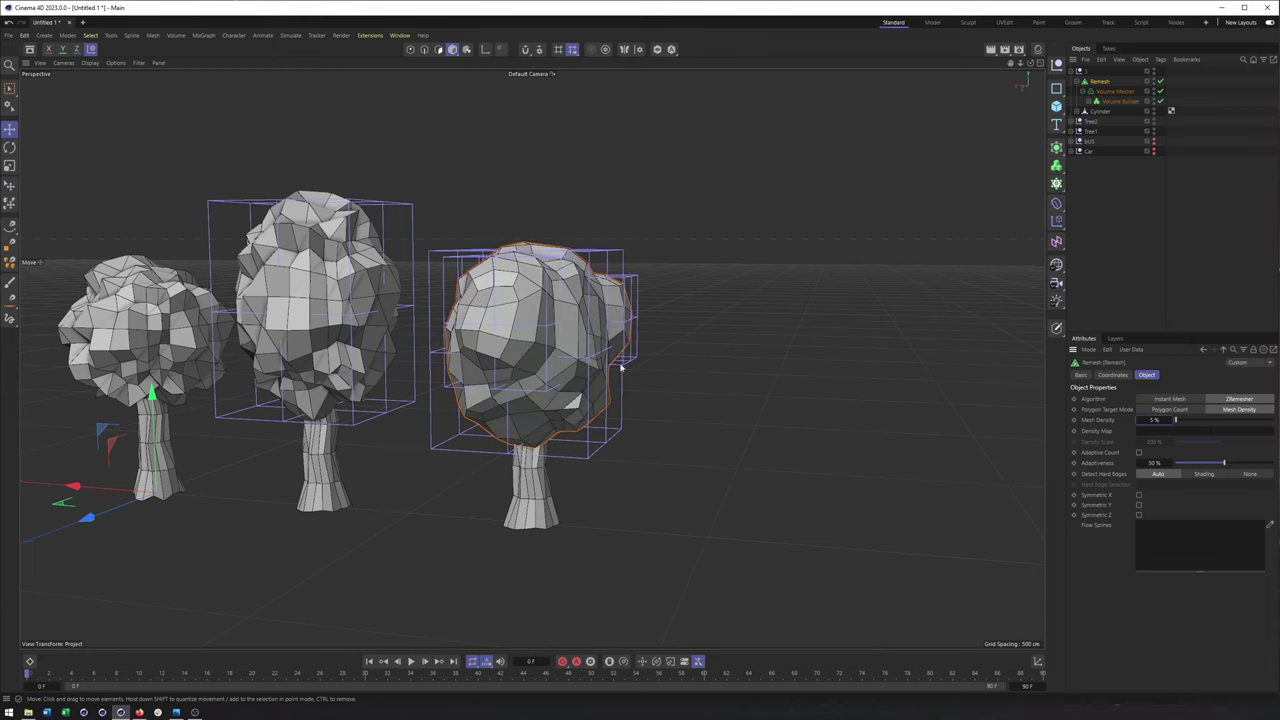
{"action": "left_click_drag", "start_coordinate": [602, 345], "coordinate": [543, 248], "text": "alt"}
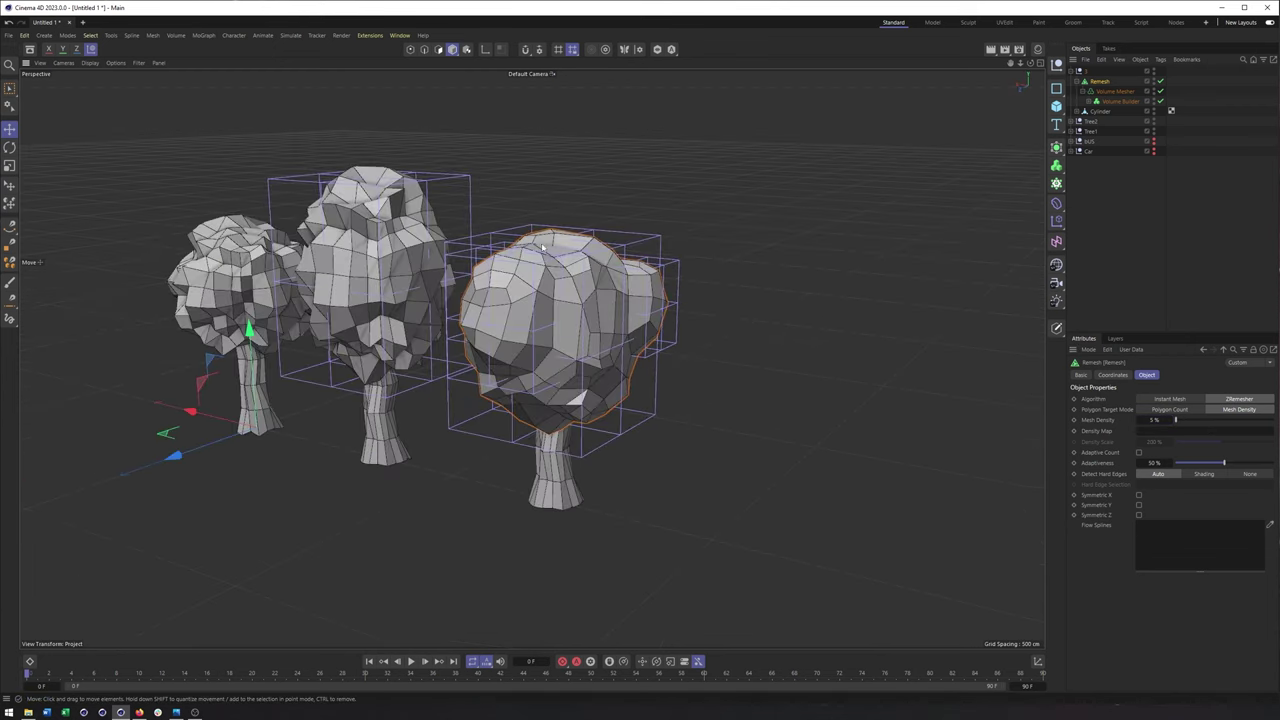
{"action": "left_click_drag", "start_coordinate": [522, 296], "coordinate": [637, 338], "text": "alt"}
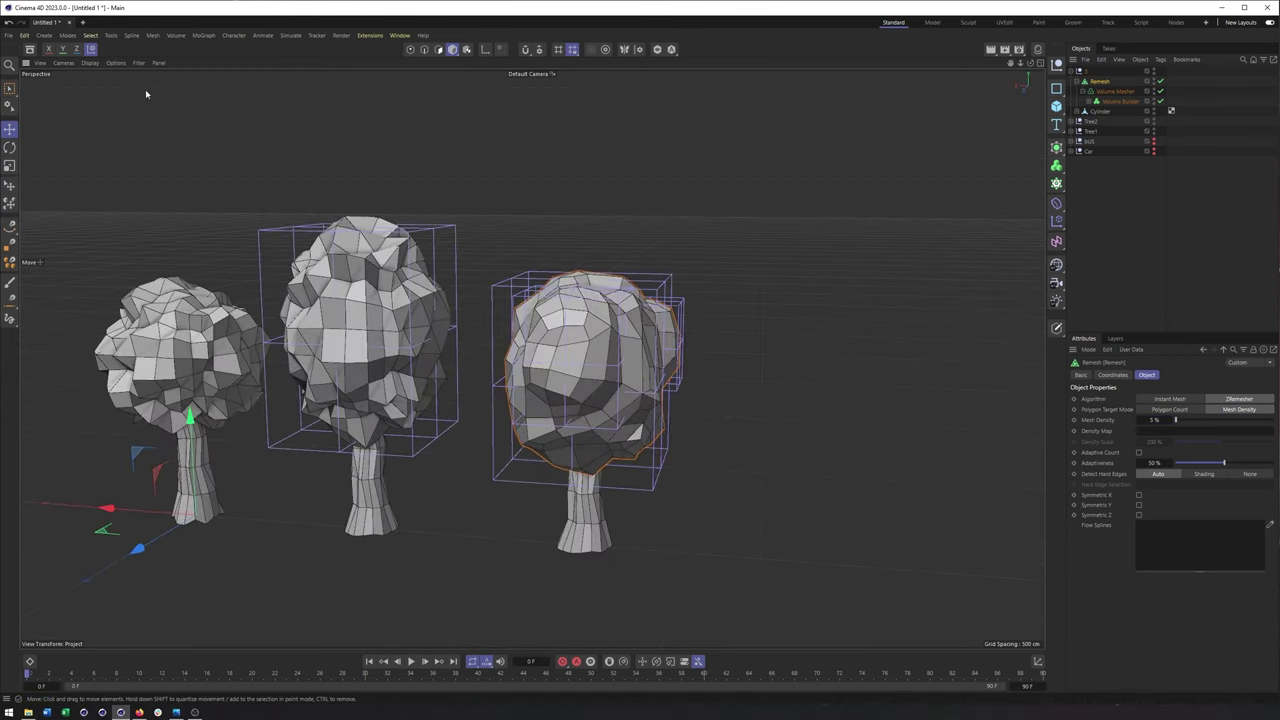
Switch the viewport display back to shading without mesh lines and clear the object selection
{"action": "left_click", "coordinate": [90, 63]}
{"action": "left_click", "coordinate": [106, 95]}
{"action": "left_click", "coordinate": [1105, 232]}
Compare the crowns of the three trees by selecting each one and viewing them from the front
{"action": "mouse_move", "coordinate": [684, 305]}
{"action": "left_mouse_down", "text": "alt"}
{"action": "mouse_move", "coordinate": [523, 297]}
{"action": "mouse_move", "coordinate": [434, 314]}
{"action": "mouse_move", "coordinate": [446, 351]}
{"action": "mouse_move", "coordinate": [574, 322]}
{"action": "mouse_move", "coordinate": [660, 337]}
{"action": "mouse_move", "coordinate": [735, 371]}
{"action": "mouse_move", "coordinate": [687, 380]}
{"action": "left_mouse_up", "text": "alt"}
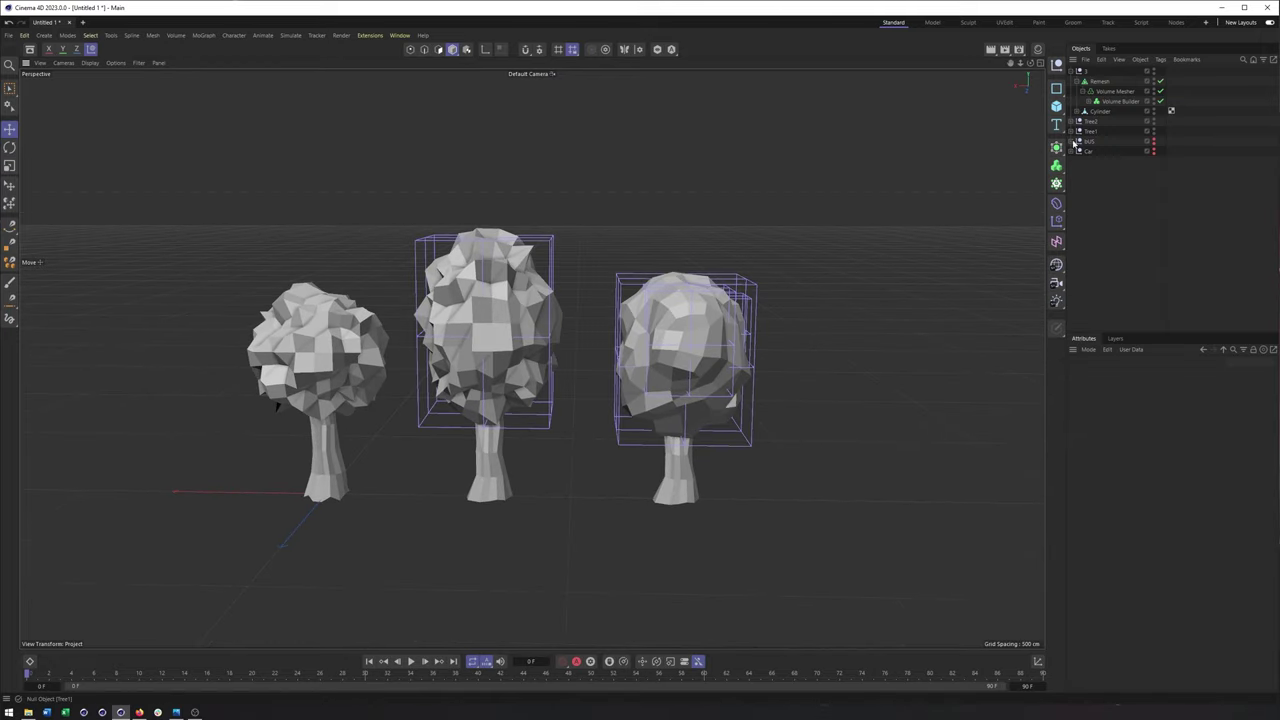
{"action": "left_click", "coordinate": [1090, 150]}
{"action": "left_click", "coordinate": [354, 351]}
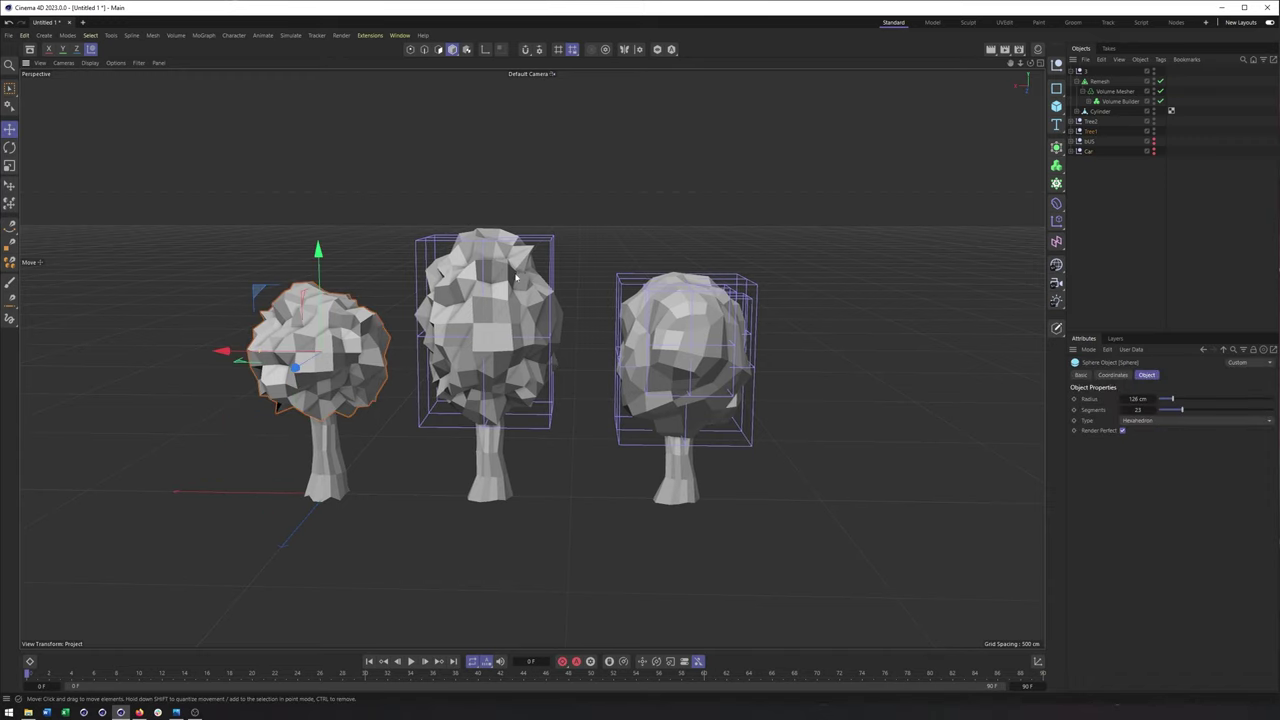
{"action": "left_click", "coordinate": [506, 285]}
{"action": "left_click", "coordinate": [663, 317]}
{"action": "middle_click_drag", "start_coordinate": [573, 355], "coordinate": [531, 356], "text": "alt"}
{"action": "left_click_drag", "start_coordinate": [531, 356], "coordinate": [507, 362], "text": "alt"}
{"action": "middle_click_drag", "start_coordinate": [507, 362], "coordinate": [613, 333], "text": "alt"}
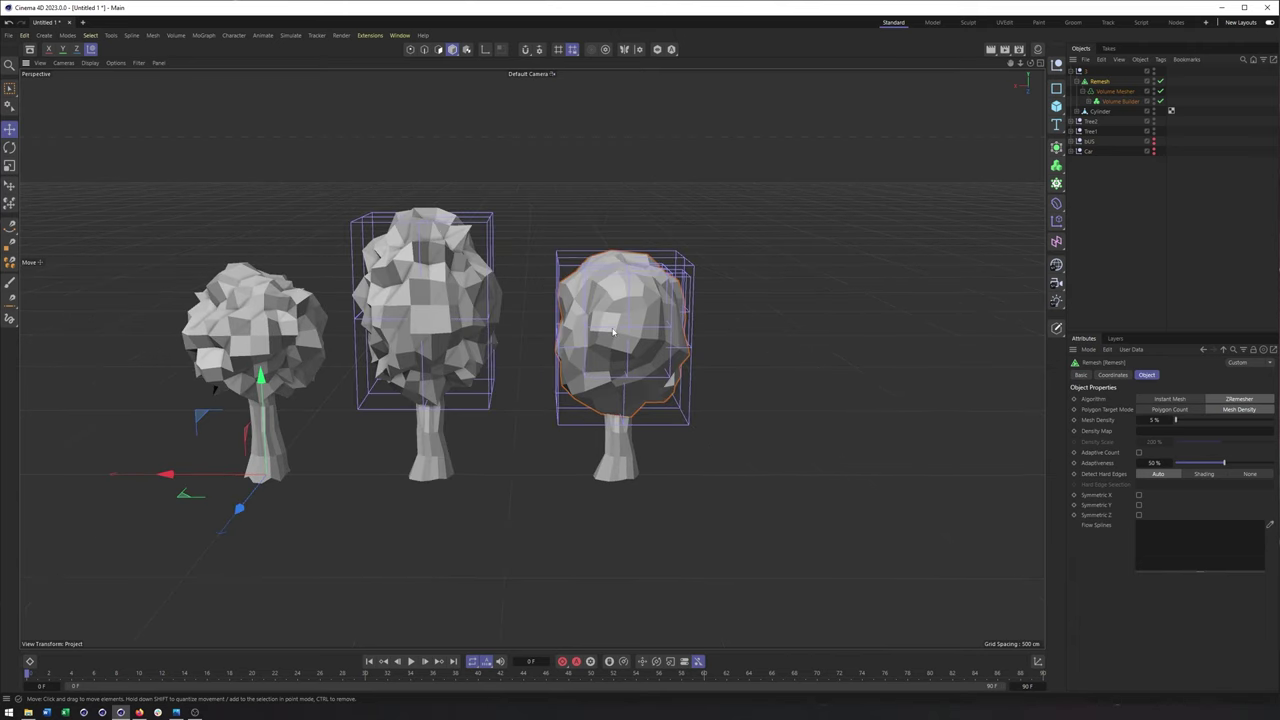
{"action": "left_click_drag", "start_coordinate": [628, 323], "coordinate": [648, 318], "text": "alt"}
Expand the Volume Builder's spheres and increase the seed of the Random effector under Sphere.2 in small increments
{"action": "left_click", "coordinate": [1090, 101]}
{"action": "left_click", "coordinate": [1095, 112]}
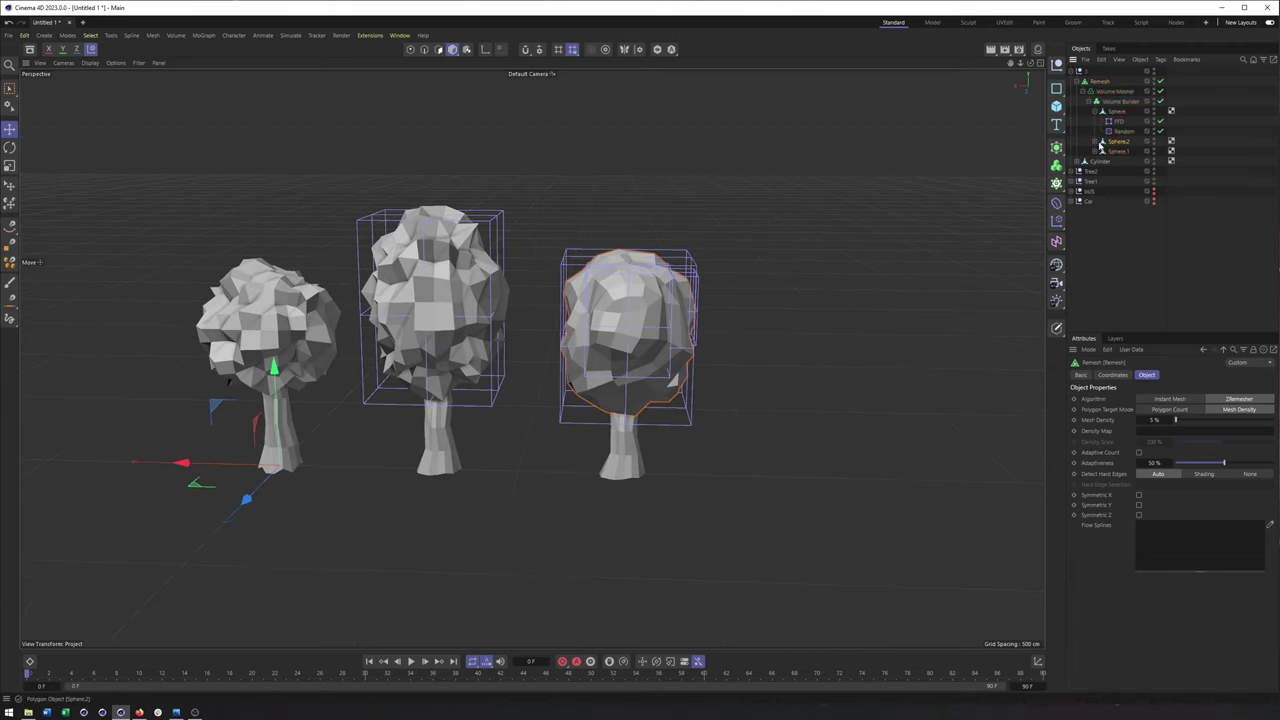
{"action": "left_click", "coordinate": [1117, 141]}
{"action": "left_click", "coordinate": [1096, 141]}
{"action": "left_click", "coordinate": [1128, 162]}
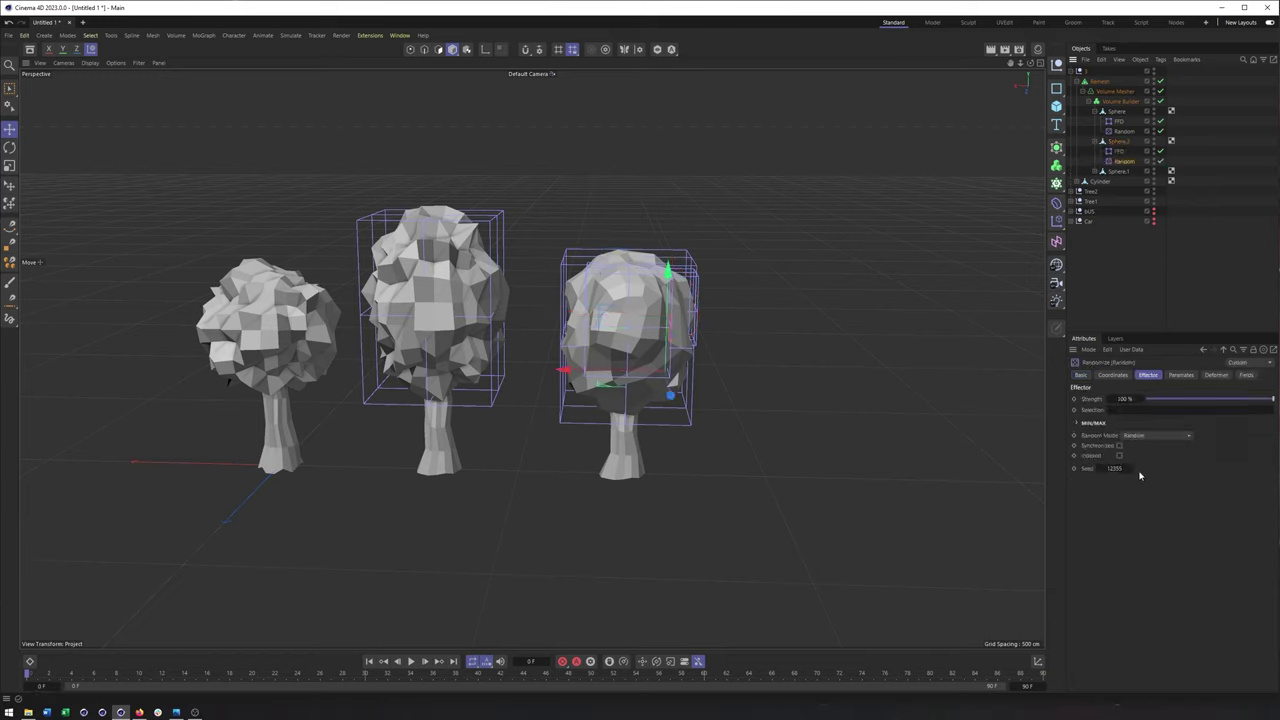
{"action": "left_click", "coordinate": [1132, 467]}
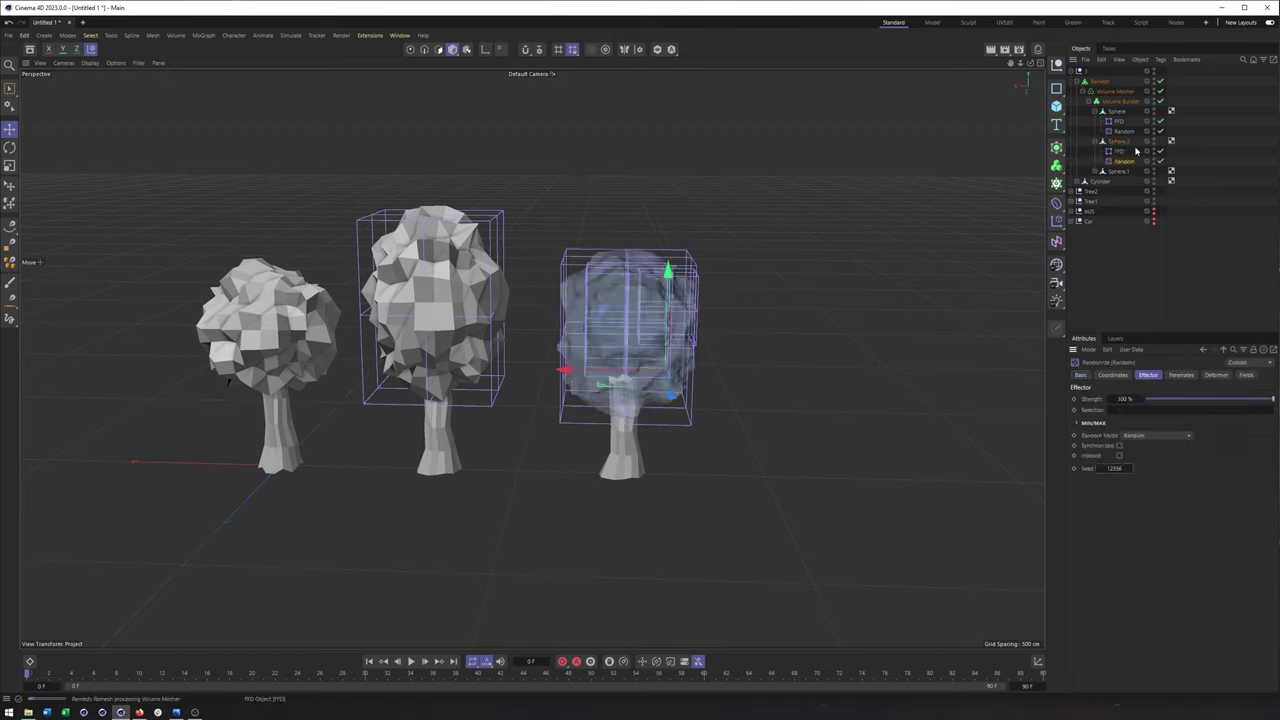
{"action": "left_click", "coordinate": [1132, 468]}
Set the seed of the Random effector on the third tree's trunk cylinder to 12354
{"action": "left_click_drag", "start_coordinate": [680, 350], "coordinate": [583, 350], "text": "alt"}
{"action": "left_click", "coordinate": [719, 446]}
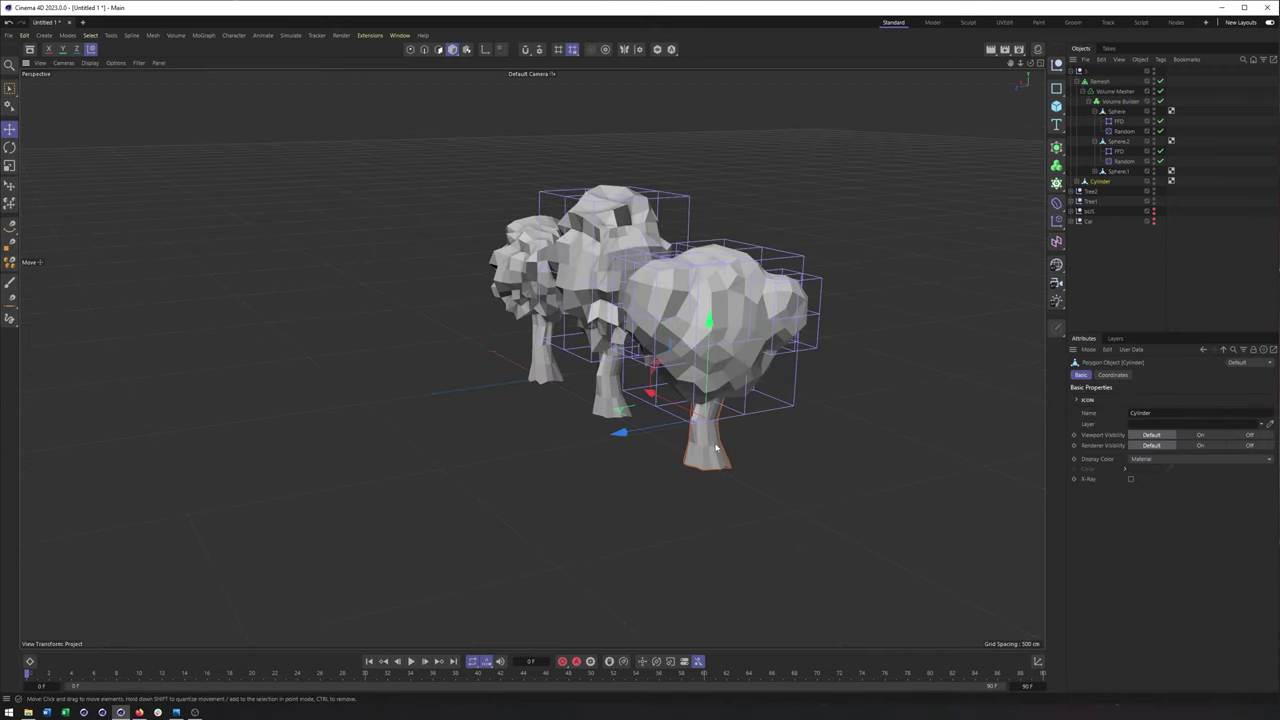
{"action": "left_click", "coordinate": [1077, 182]}
{"action": "left_click", "coordinate": [1106, 193]}
{"action": "left_click", "coordinate": [1106, 192]}
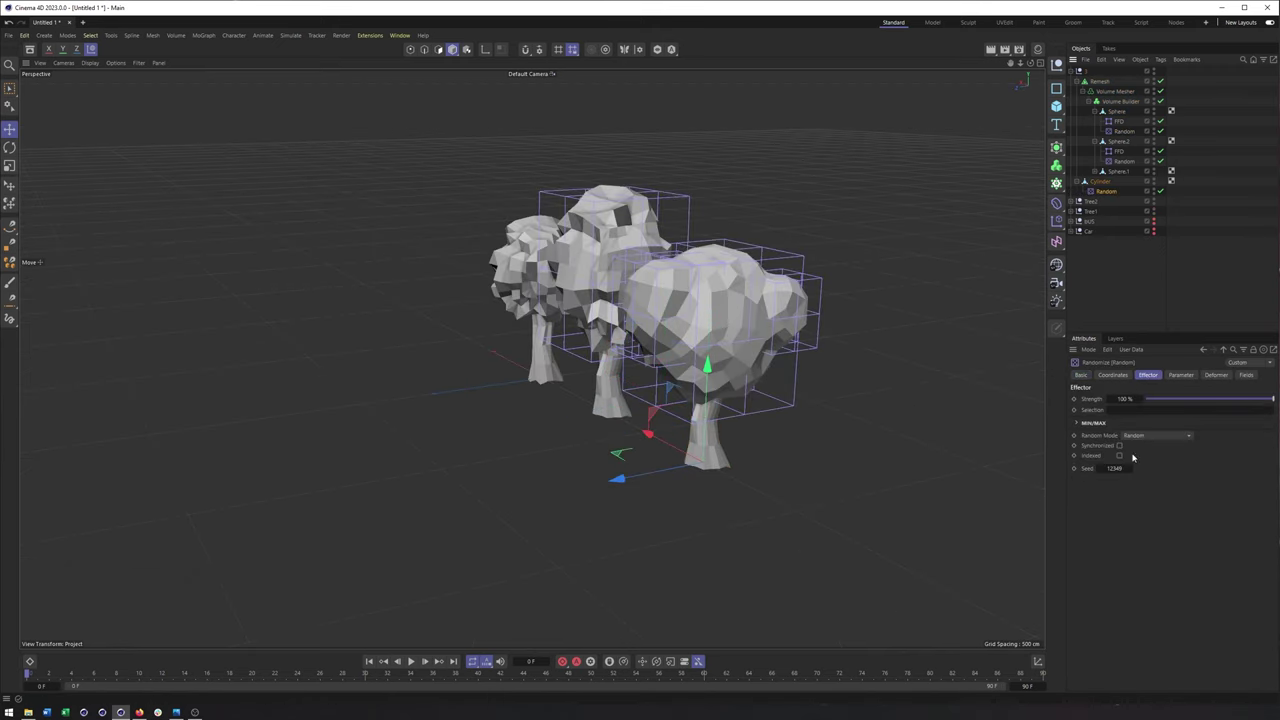
{"action": "left_click_drag", "start_coordinate": [1000, 465], "coordinate": [771, 437], "text": "alt"}
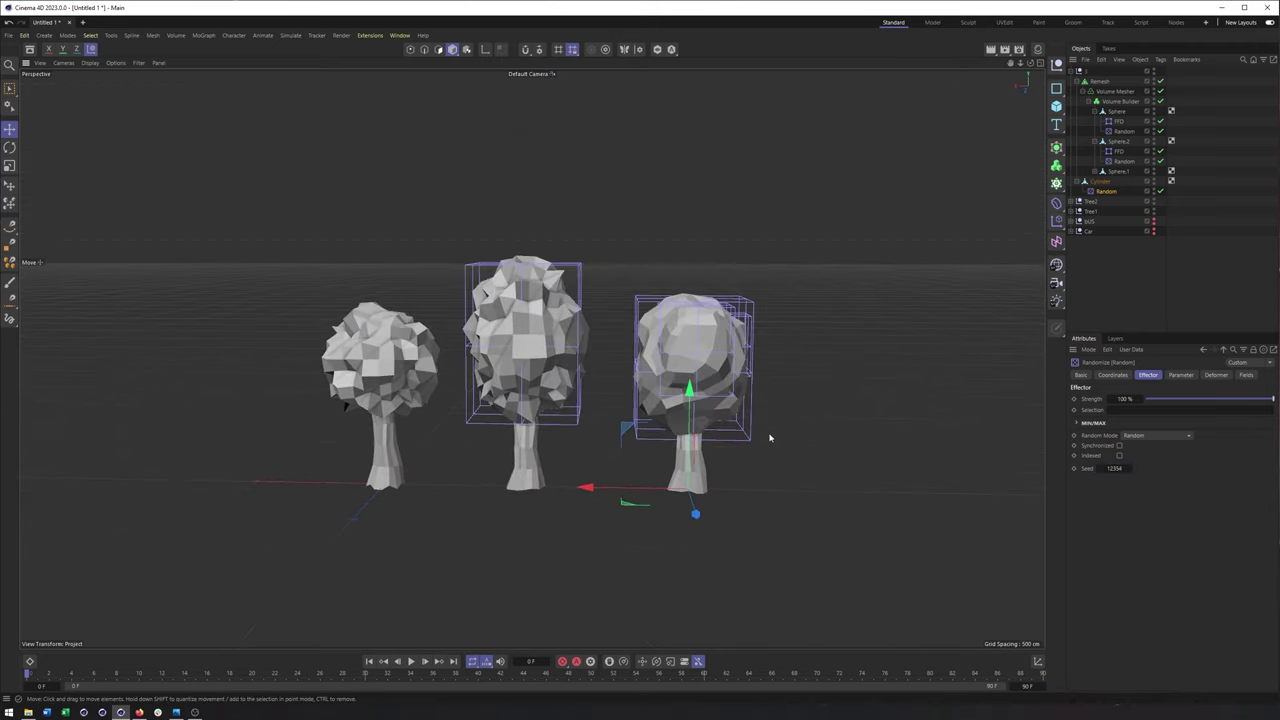